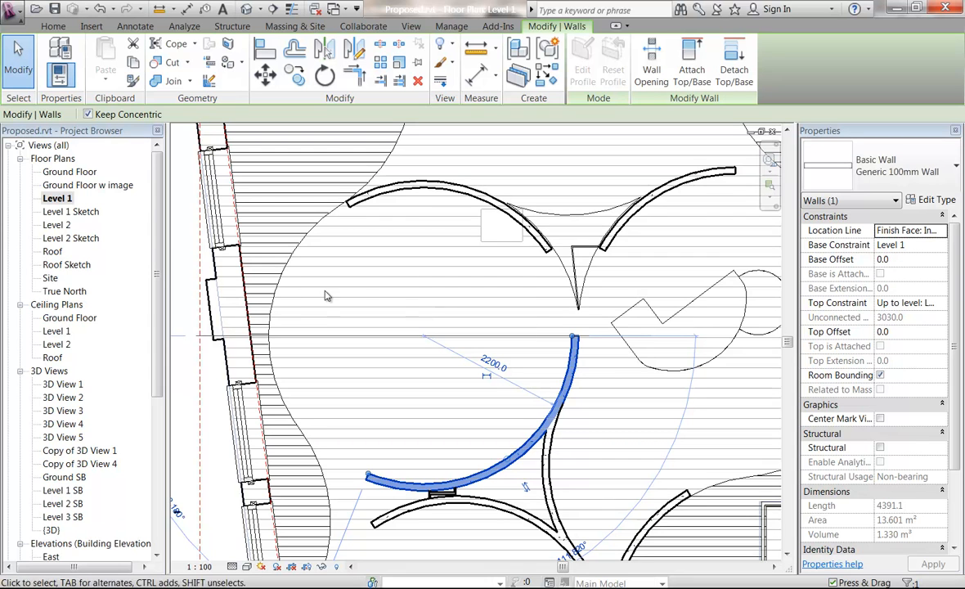
Step: Start creating a new family and browse to the Metric Templates folder of the RAC 2011 library
{"action": "key", "text": "Escape"}
{"action": "left_click", "coordinate": [10, 8]}
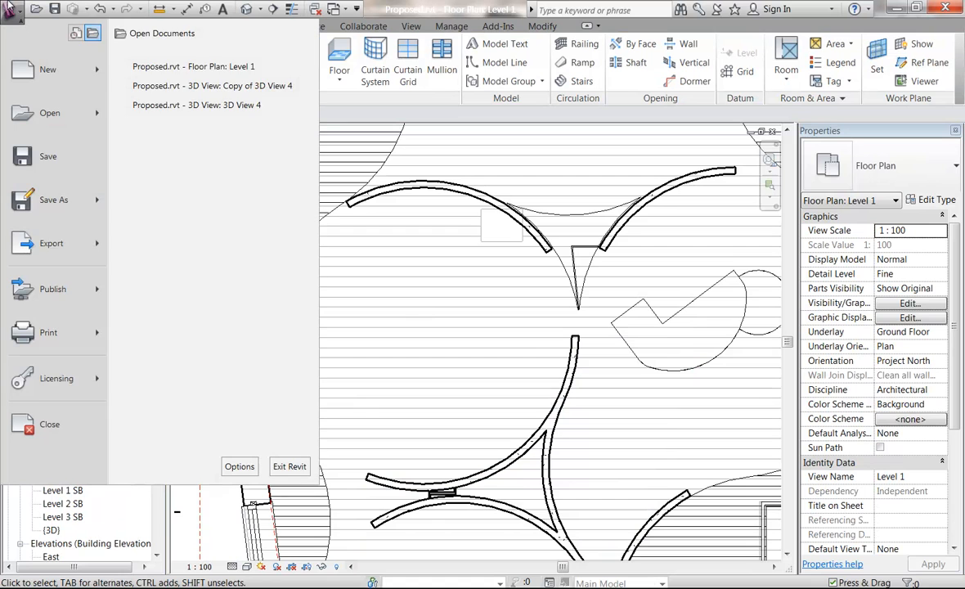
{"action": "mouse_move", "coordinate": [90, 65]}
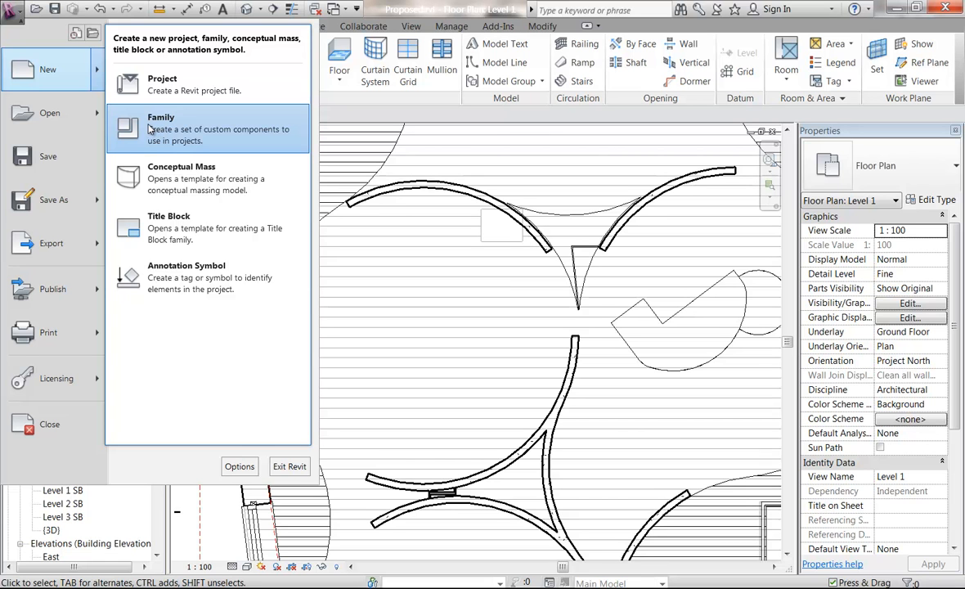
{"action": "left_click", "coordinate": [161, 123]}
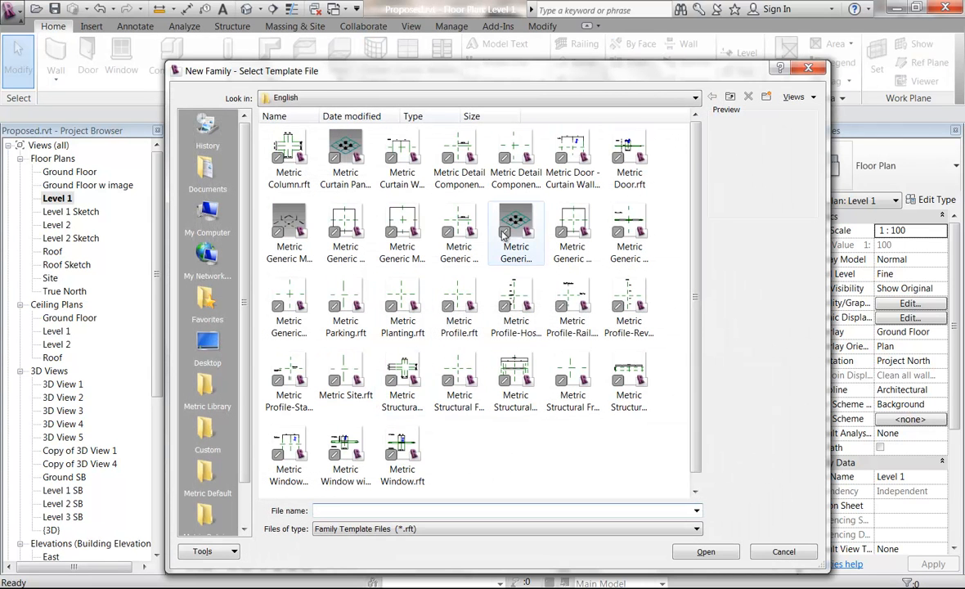
{"action": "left_click", "coordinate": [190, 386]}
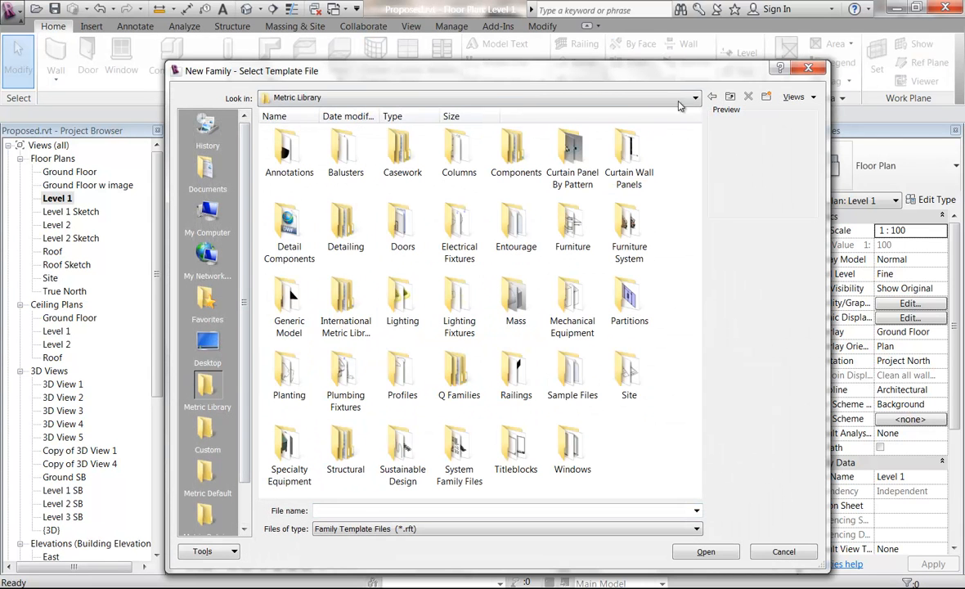
{"action": "left_click", "coordinate": [730, 96]}
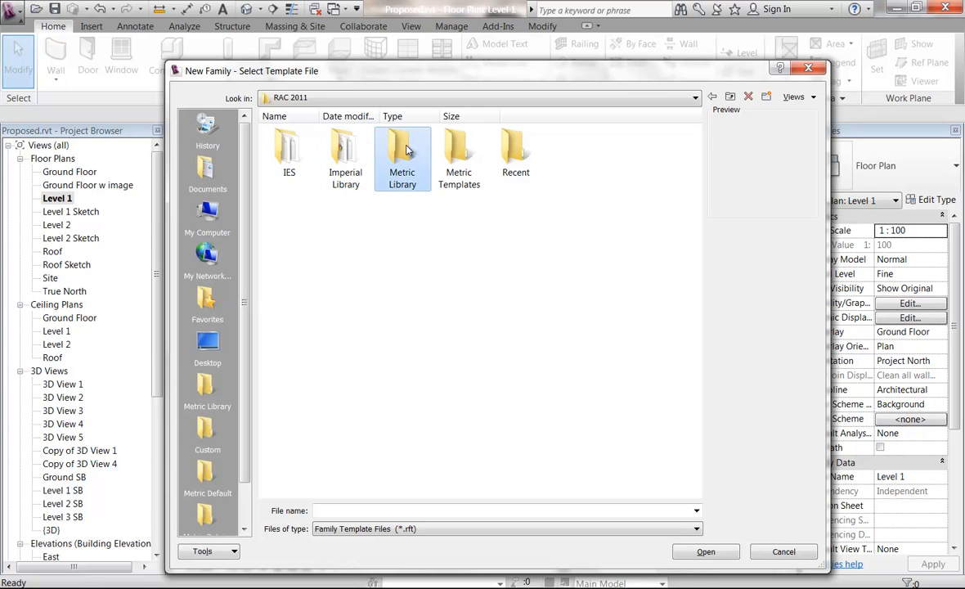
{"action": "double_click", "coordinate": [458, 151]}
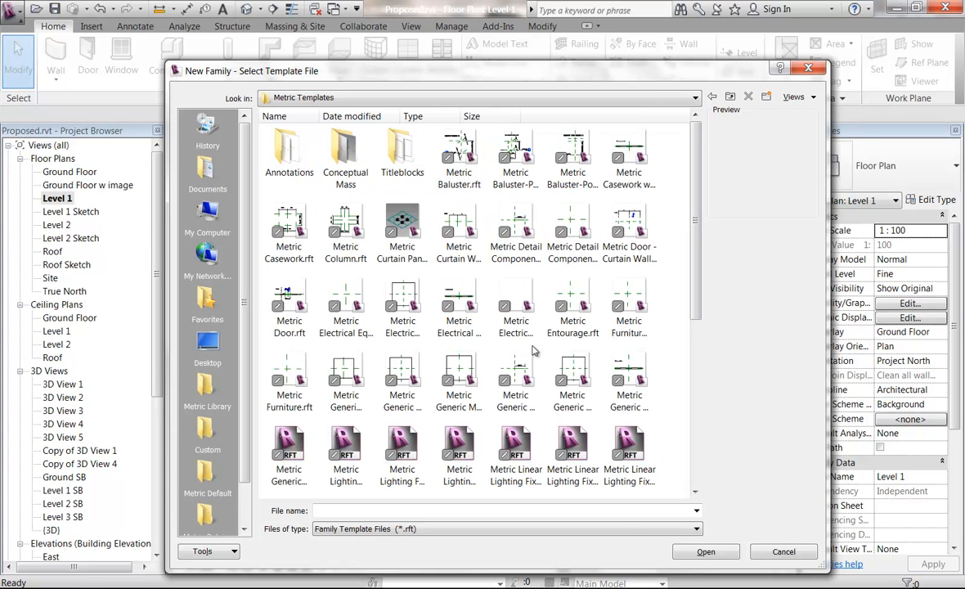
Step: Look through the Custom, Metric Default and Metric Library folders, and return to Metric Templates
{"action": "left_click", "coordinate": [207, 435]}
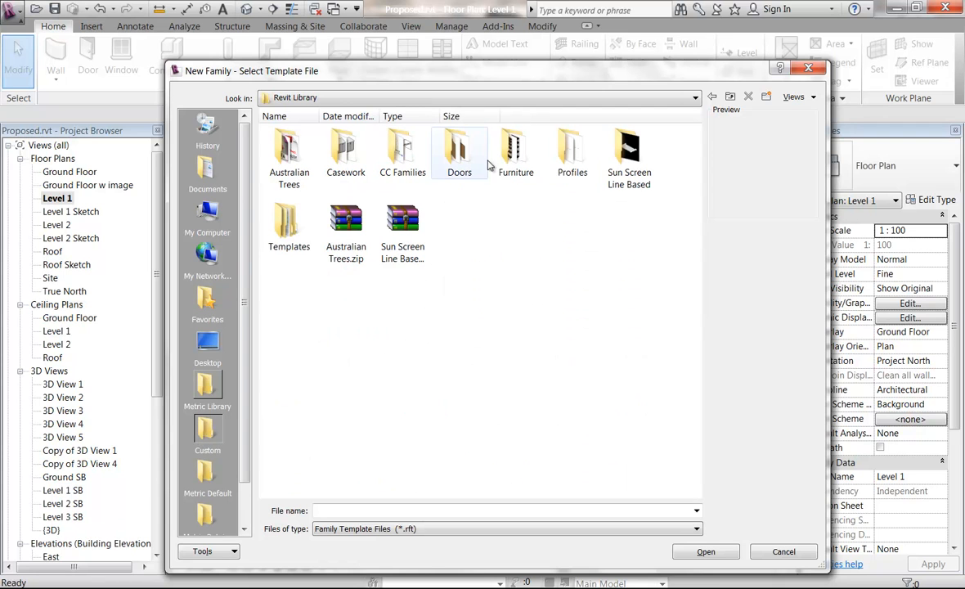
{"action": "left_click", "coordinate": [208, 384]}
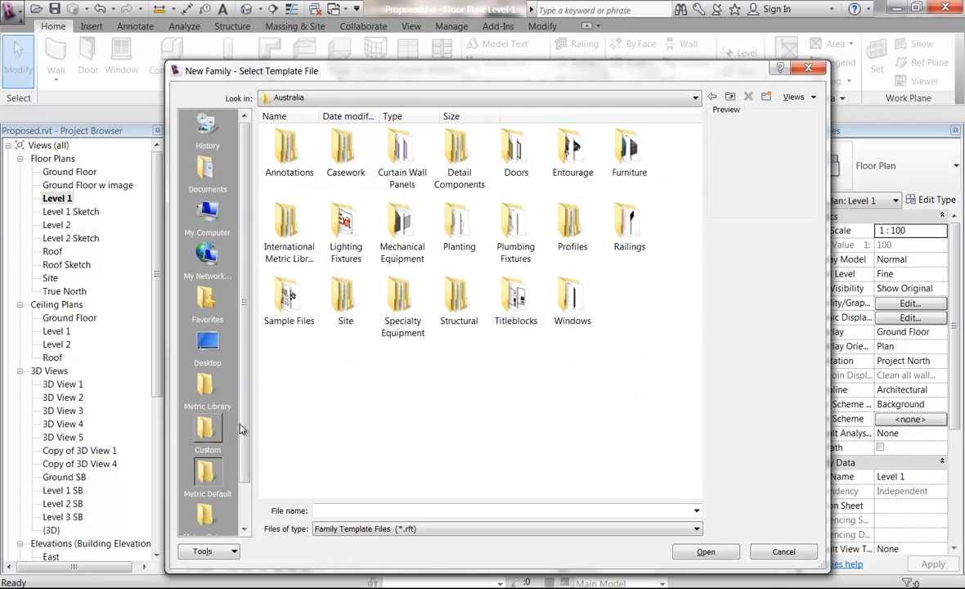
{"action": "left_click", "coordinate": [231, 384]}
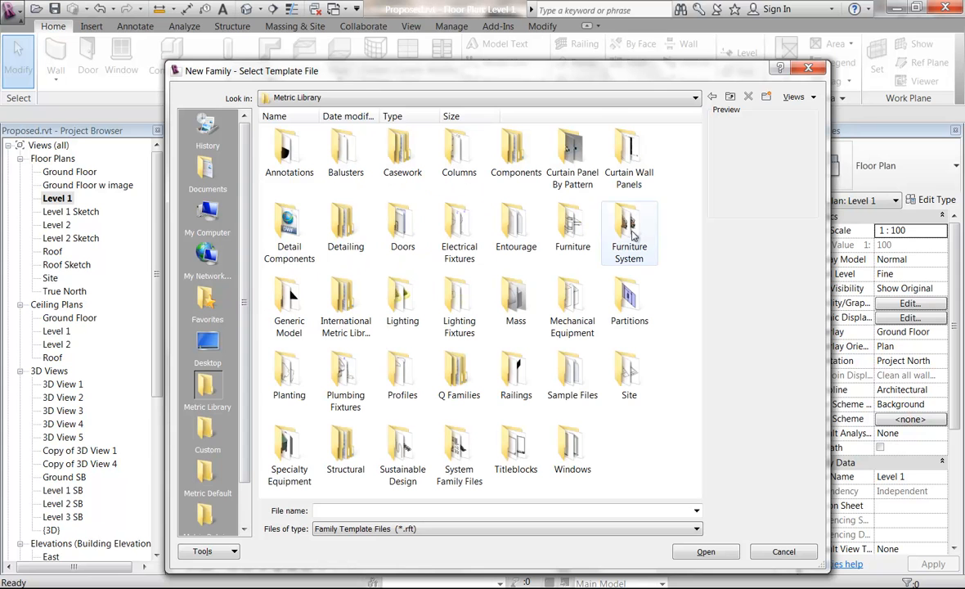
{"action": "left_click", "coordinate": [730, 96]}
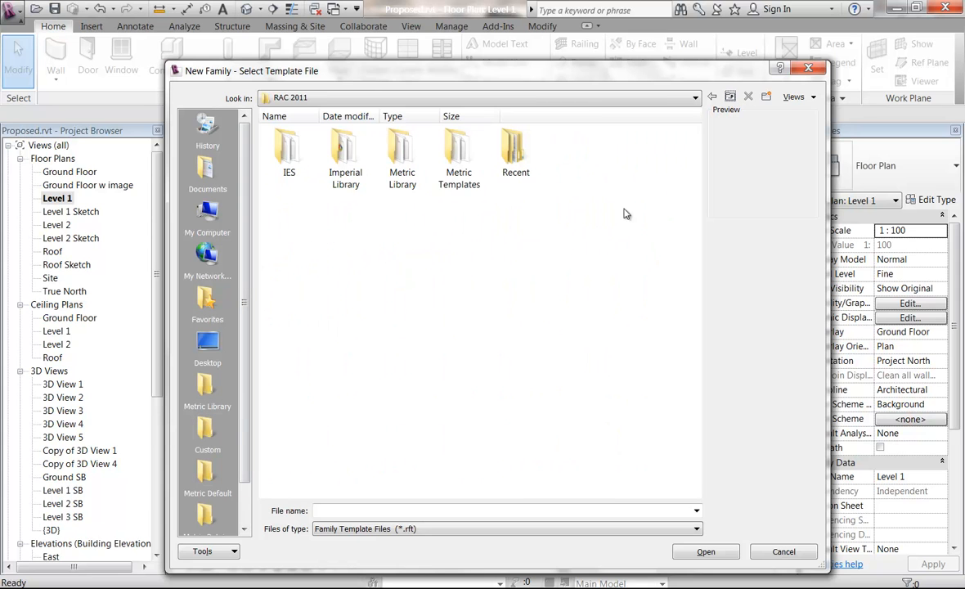
{"action": "double_click", "coordinate": [451, 163]}
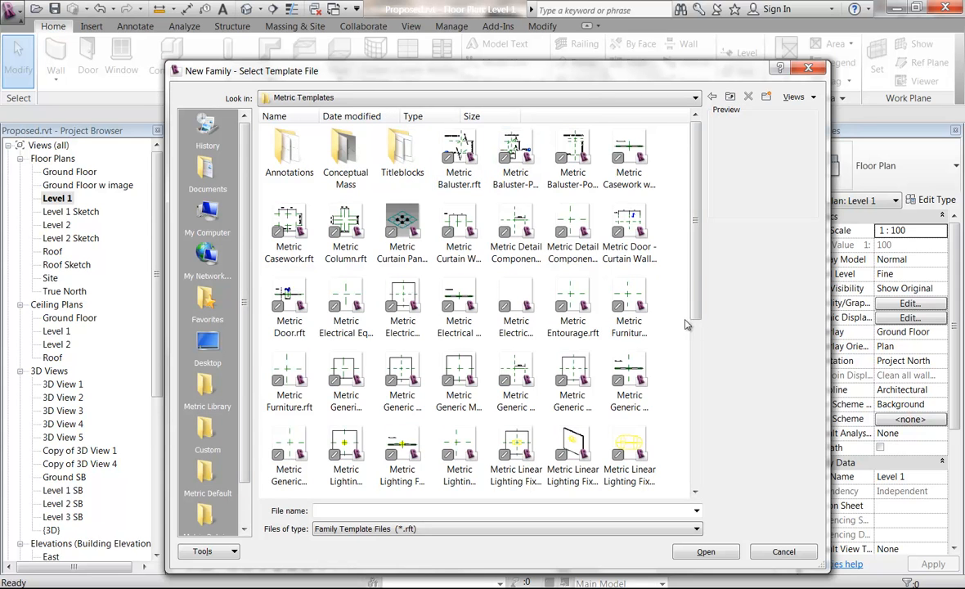
Step: Preview the furniture system and generic model family templates, including the line-based, ceiling-based and unhosted ones
{"action": "left_click", "coordinate": [642, 305]}
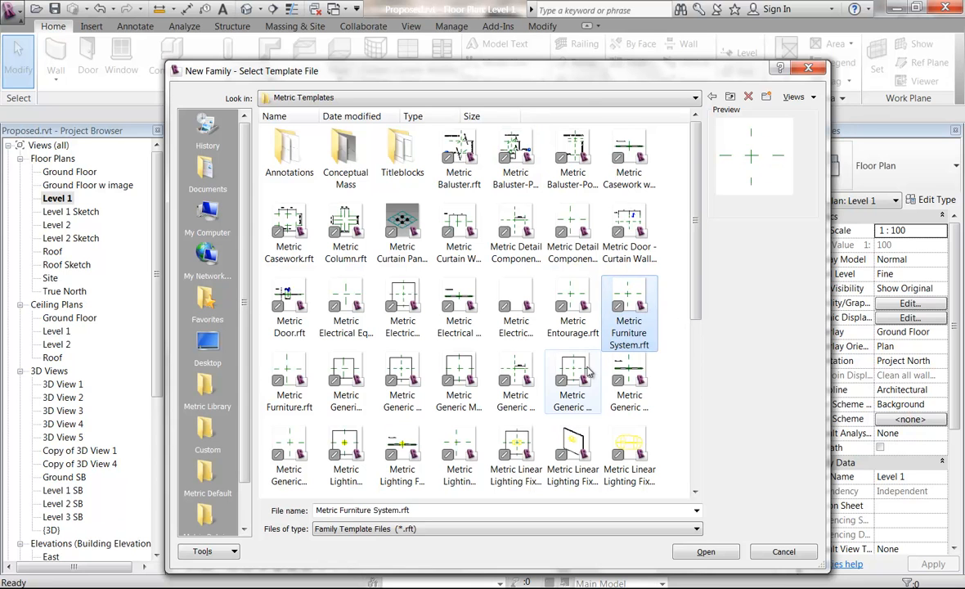
{"action": "left_click", "coordinate": [561, 381]}
{"action": "left_click", "coordinate": [515, 378]}
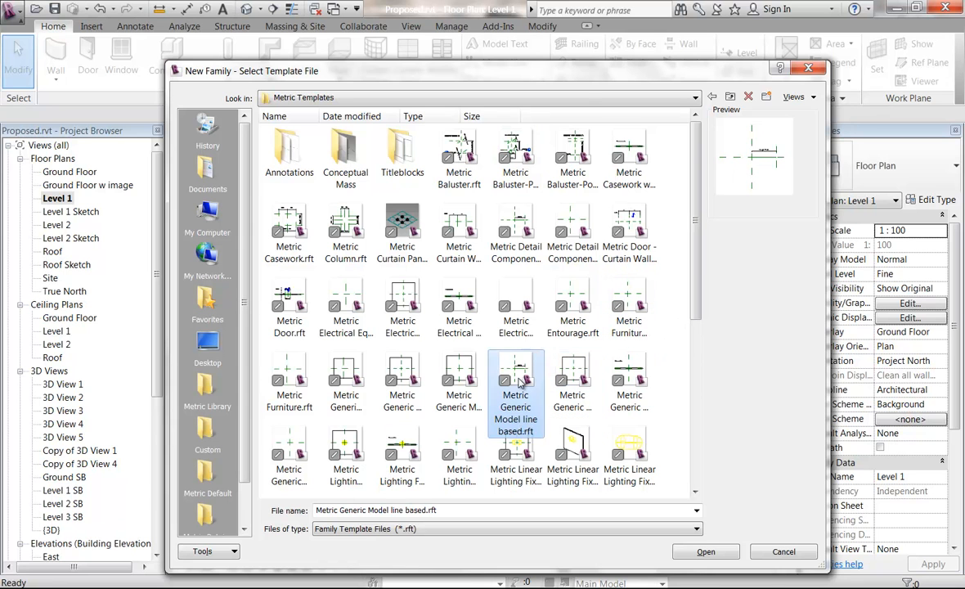
{"action": "left_click", "coordinate": [460, 374]}
{"action": "left_click", "coordinate": [345, 376]}
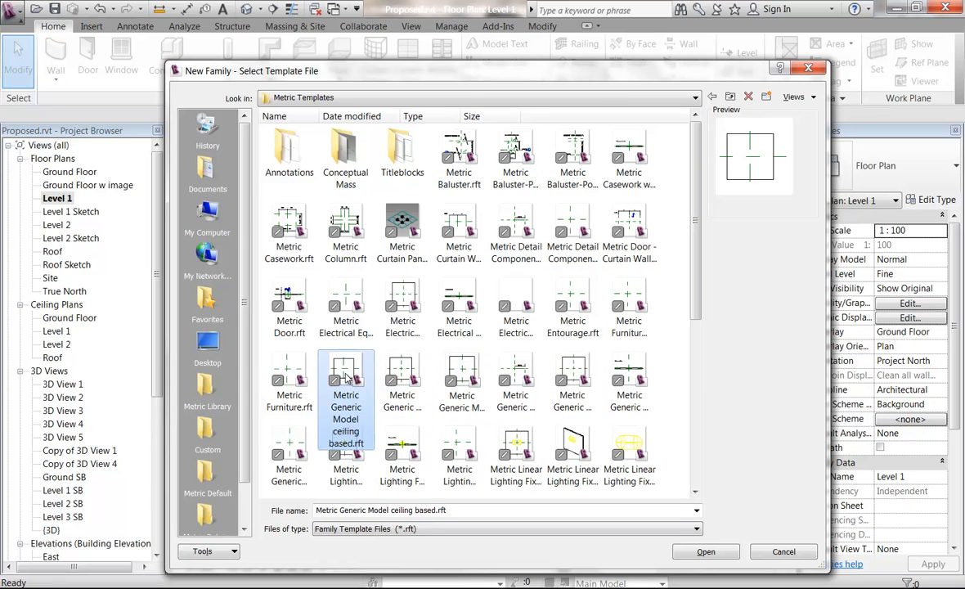
{"action": "left_click", "coordinate": [288, 377]}
{"action": "left_click", "coordinate": [293, 451]}
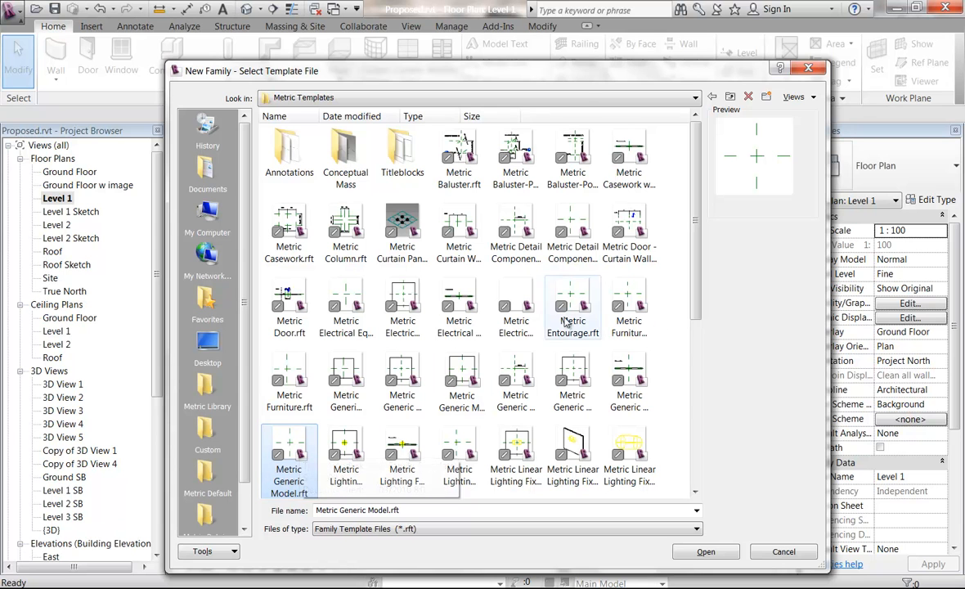
Step: Create the new family from the Metric Furniture.rft template after comparing it with the Entourage template
{"action": "left_click", "coordinate": [615, 323]}
{"action": "left_click", "coordinate": [564, 302]}
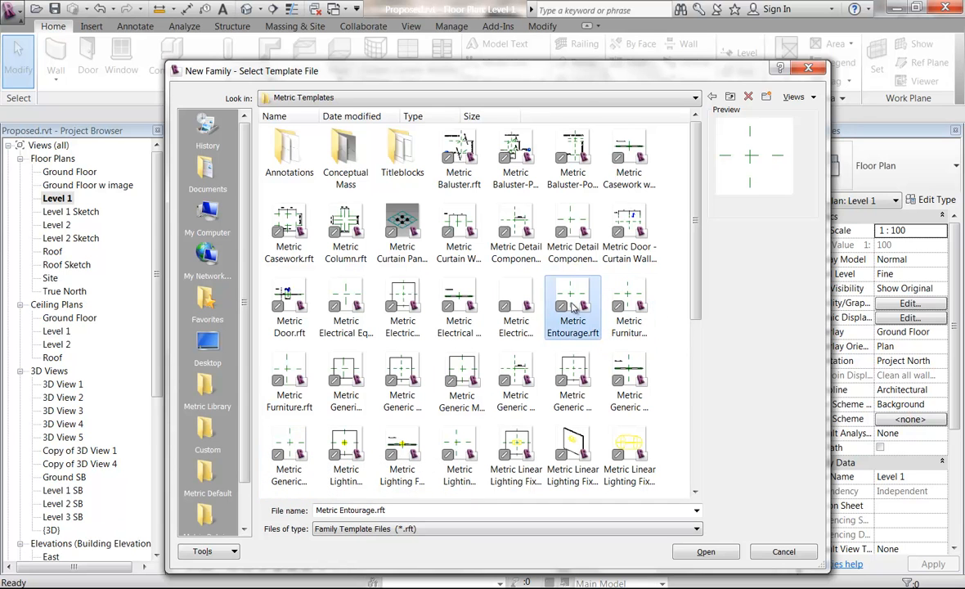
{"action": "left_click", "coordinate": [290, 381]}
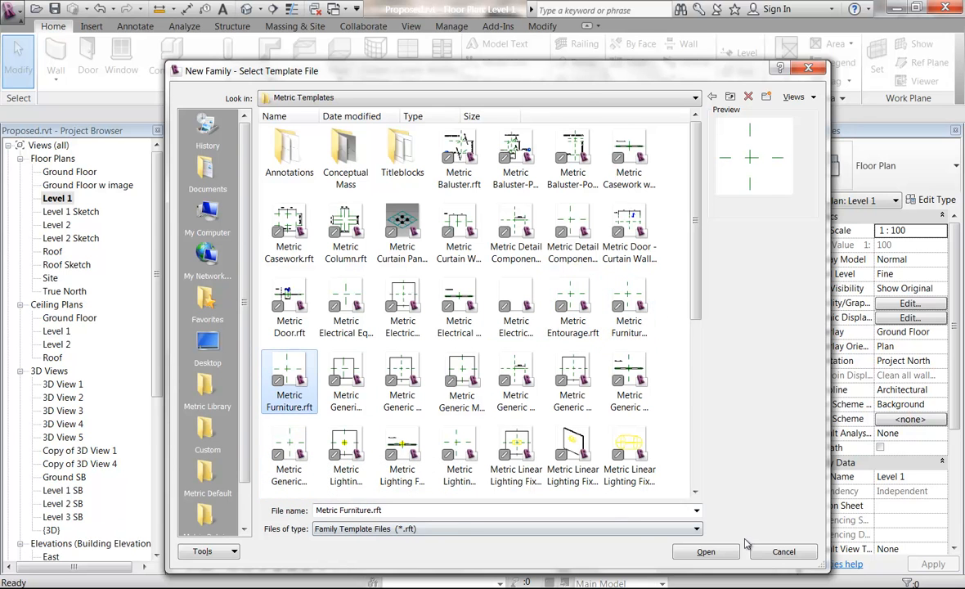
{"action": "left_click", "coordinate": [705, 552]}
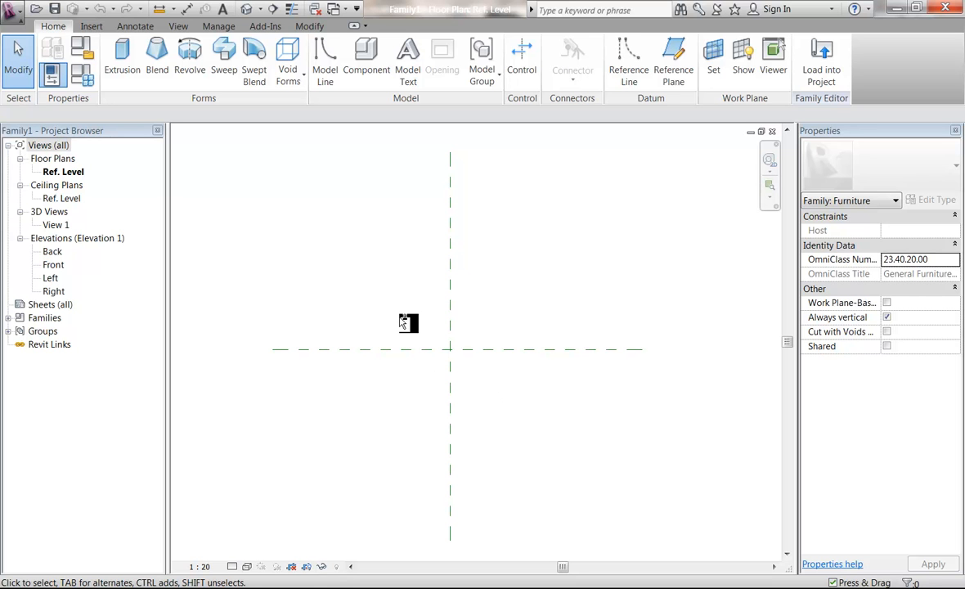
Step: Return to the project's Level 1 plan and examine the projection line weights of model categories in Object Styles
{"action": "key", "text": "ctrl+Tab"}
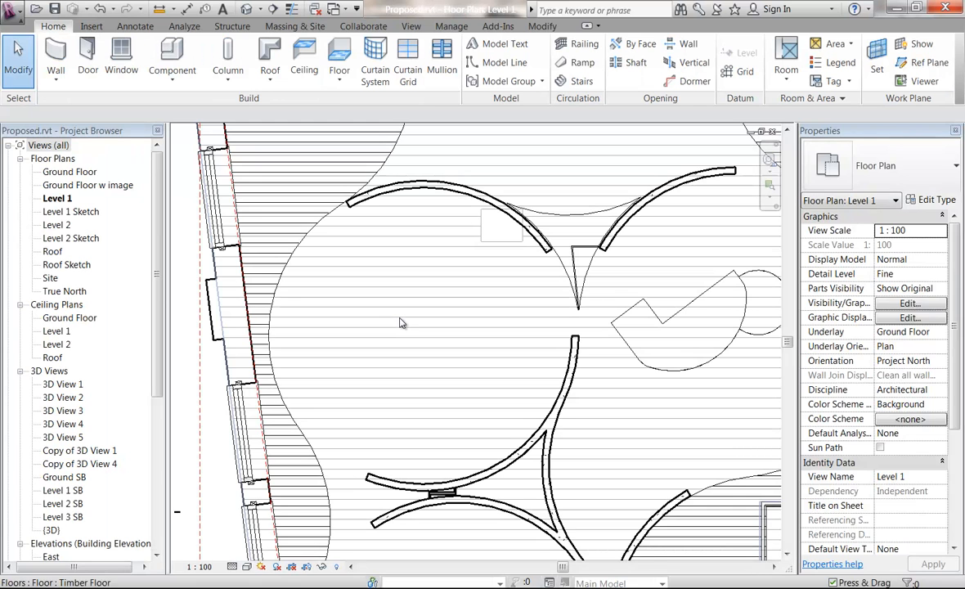
{"action": "left_click", "coordinate": [451, 27]}
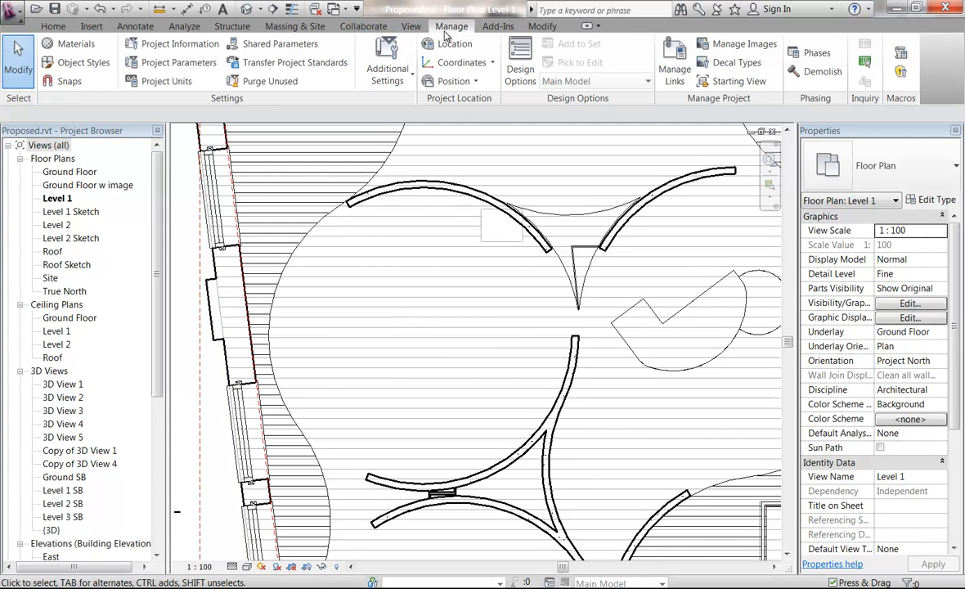
{"action": "left_click", "coordinate": [80, 62]}
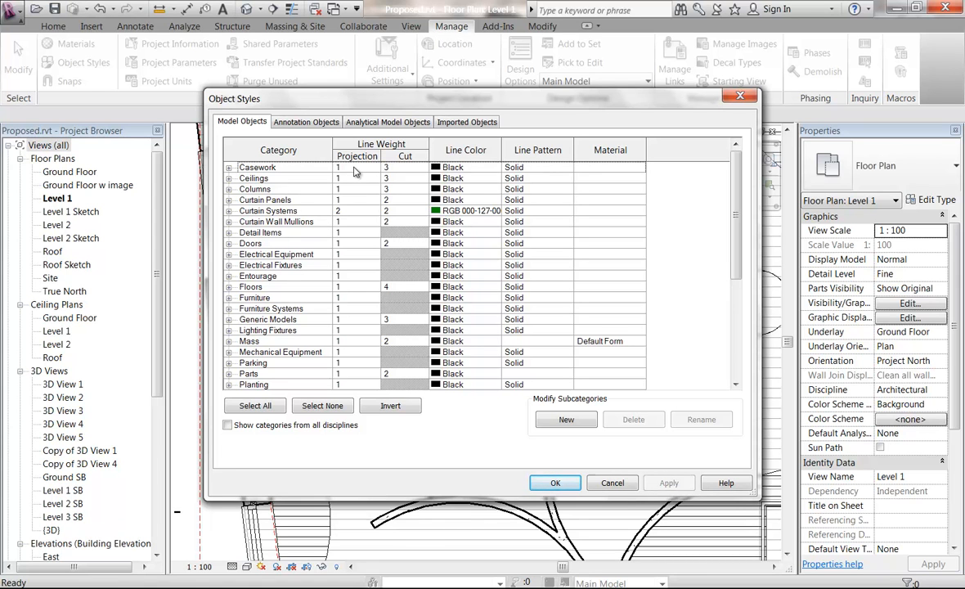
{"action": "left_click", "coordinate": [356, 169]}
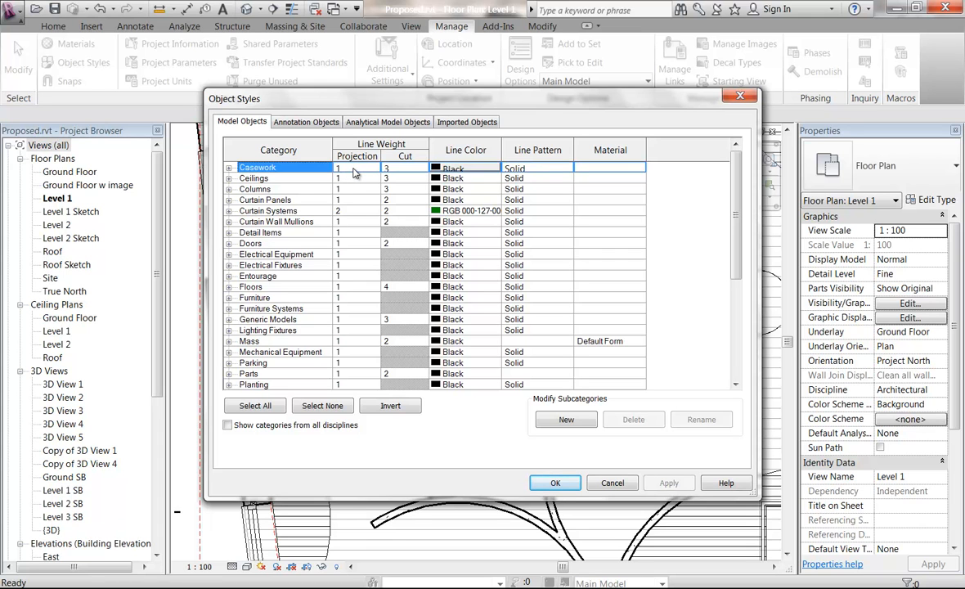
{"action": "left_click", "coordinate": [331, 211]}
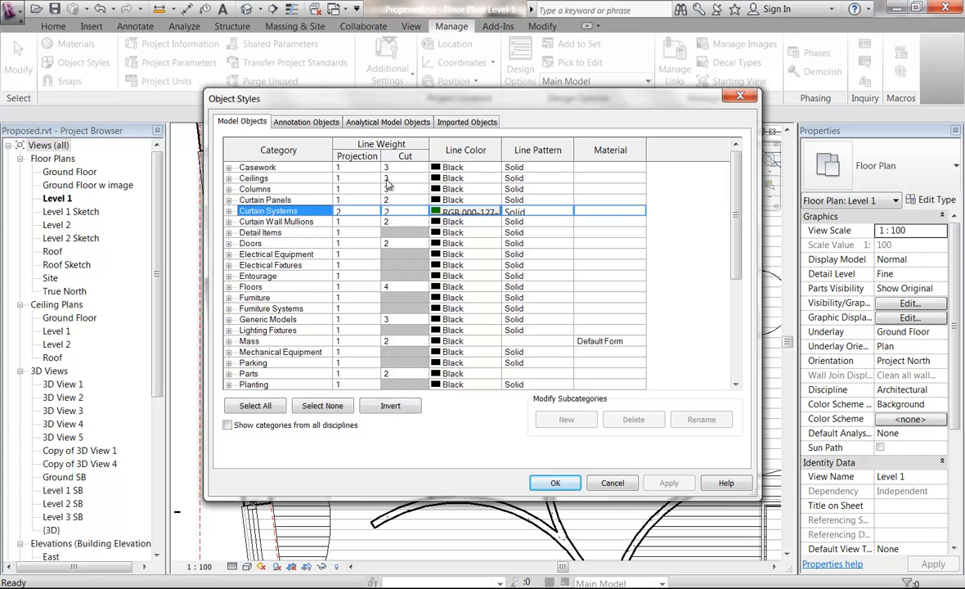
Step: Compare the cut and projection line weights of Floors, Doors, Generic Models and Casework, and dismiss Object Styles without changes
{"action": "left_click", "coordinate": [394, 290]}
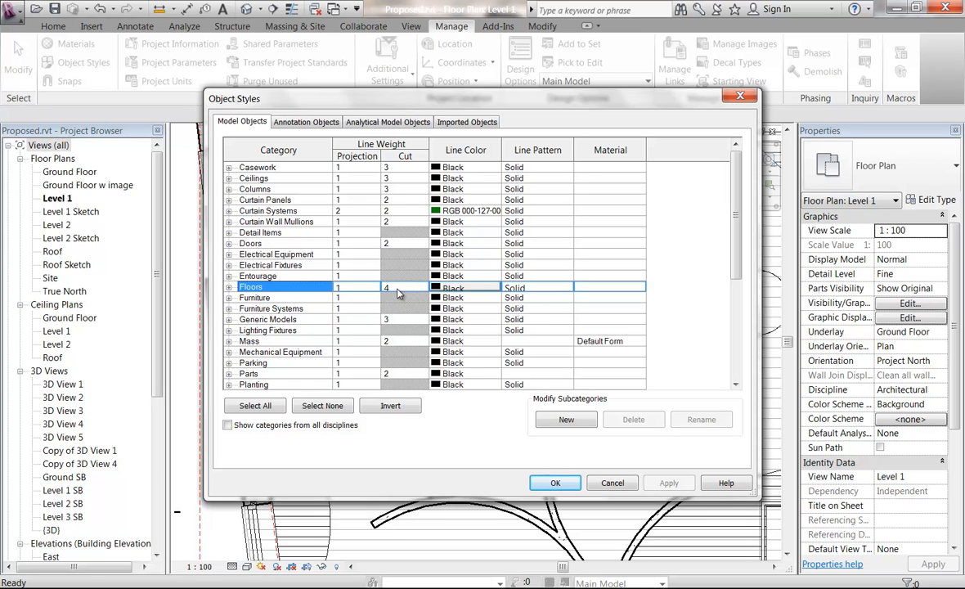
{"action": "left_click", "coordinate": [346, 290]}
{"action": "left_click", "coordinate": [400, 245]}
{"action": "left_click", "coordinate": [356, 245]}
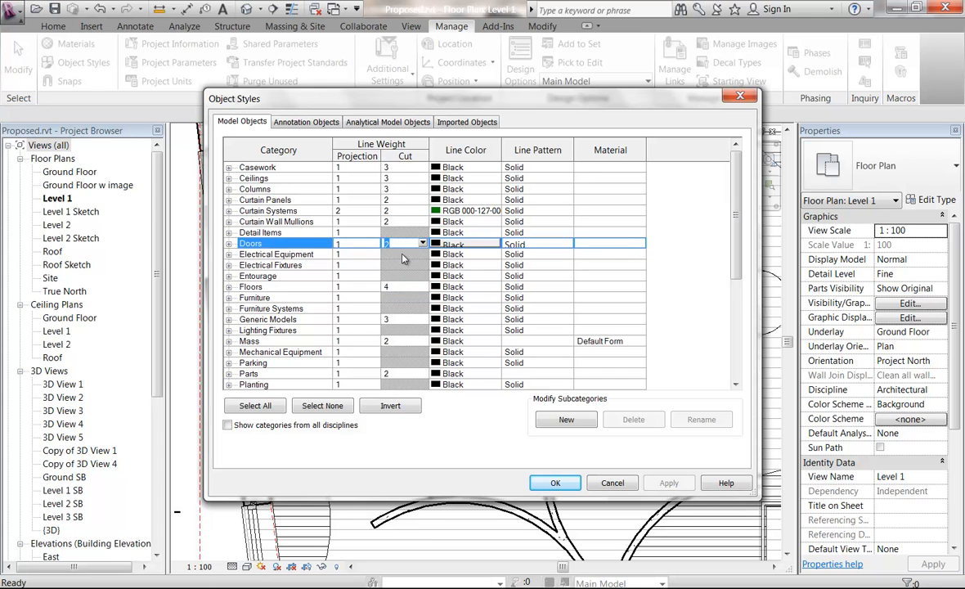
{"action": "left_click", "coordinate": [375, 287]}
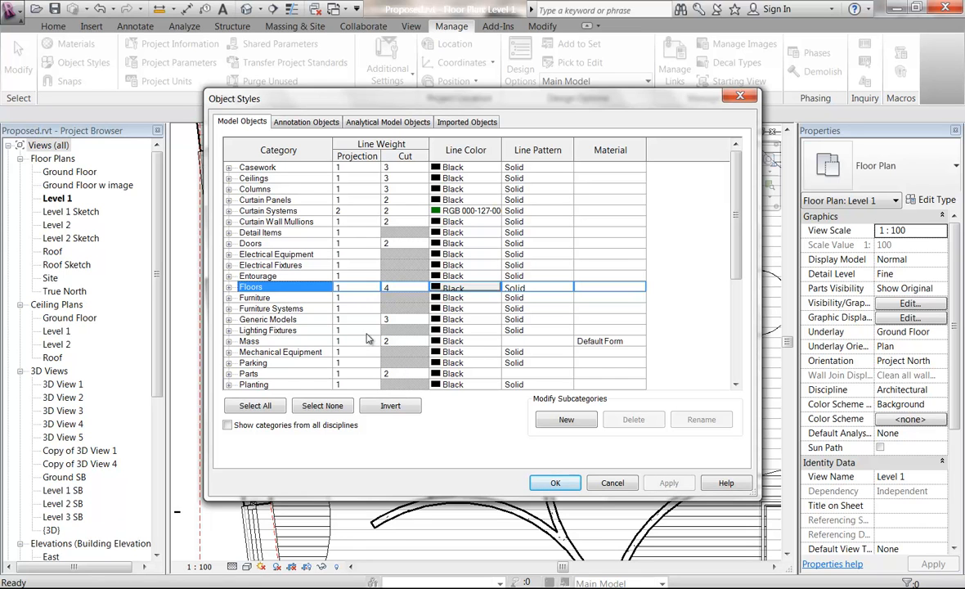
{"action": "left_click", "coordinate": [408, 321]}
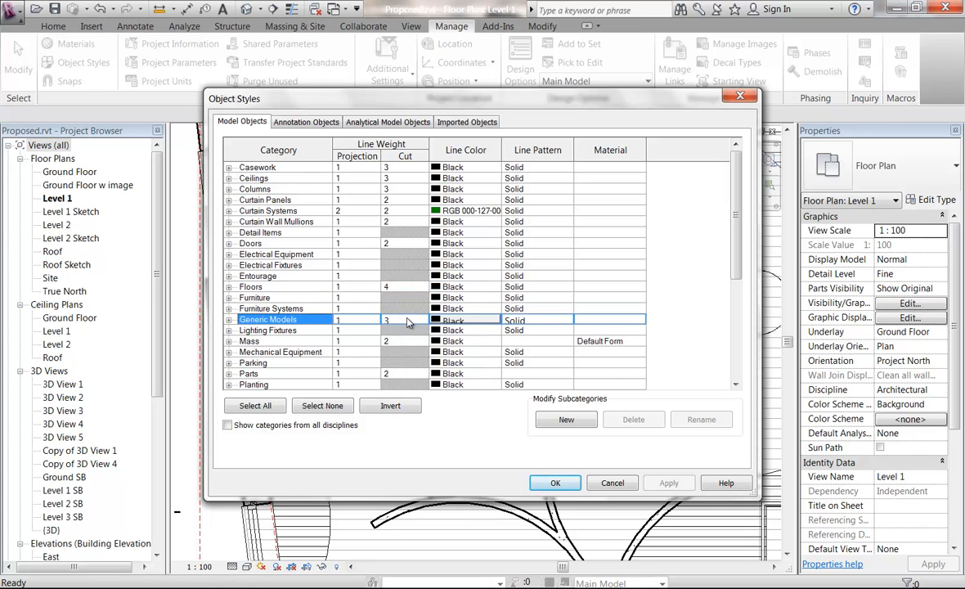
{"action": "left_click", "coordinate": [404, 168]}
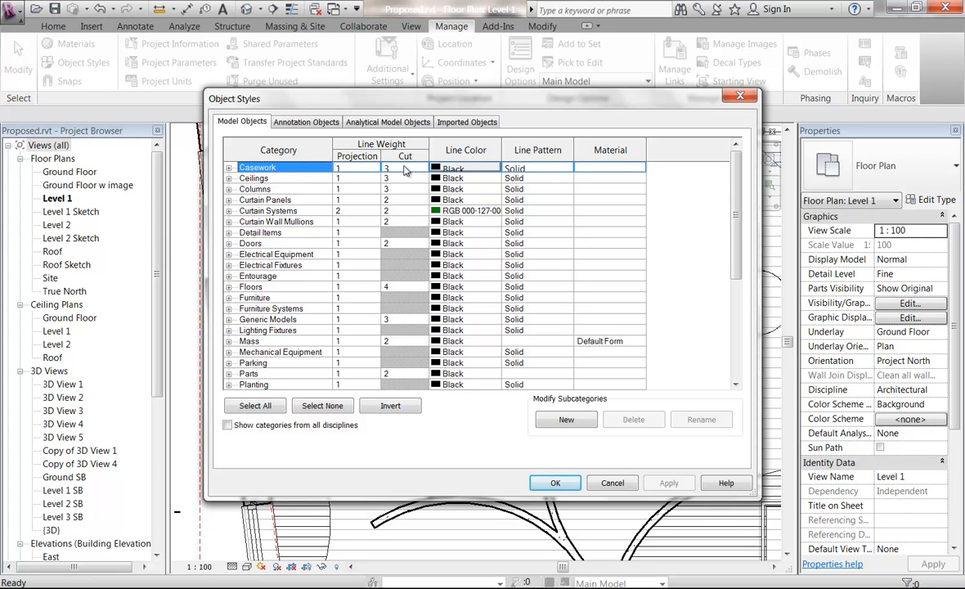
{"action": "left_click", "coordinate": [612, 482]}
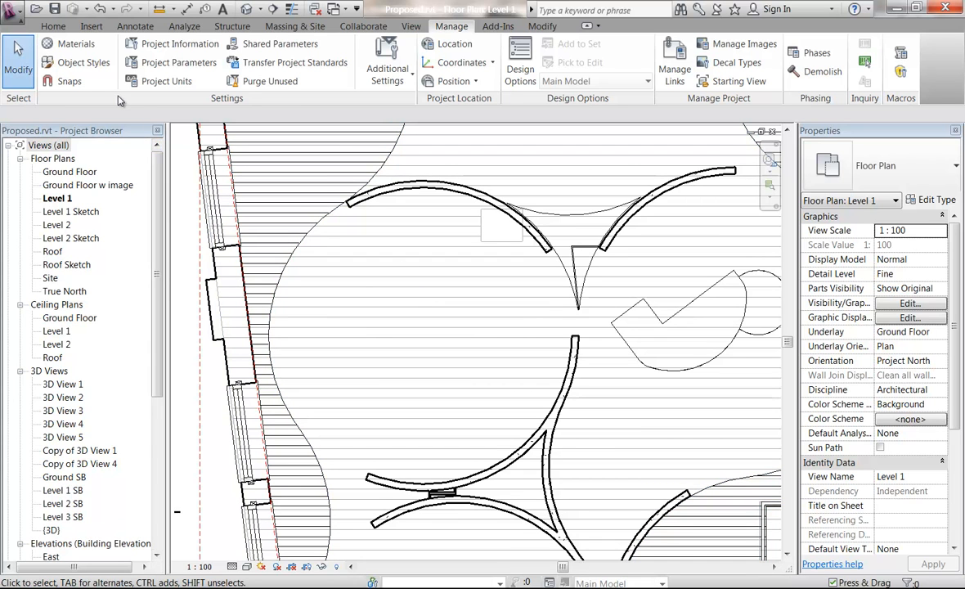
Step: Switch to the project's 3D View 4 and close all hidden view windows
{"action": "key", "text": "ctrl+Tab"}
{"action": "key", "text": "ctrl+Tab"}
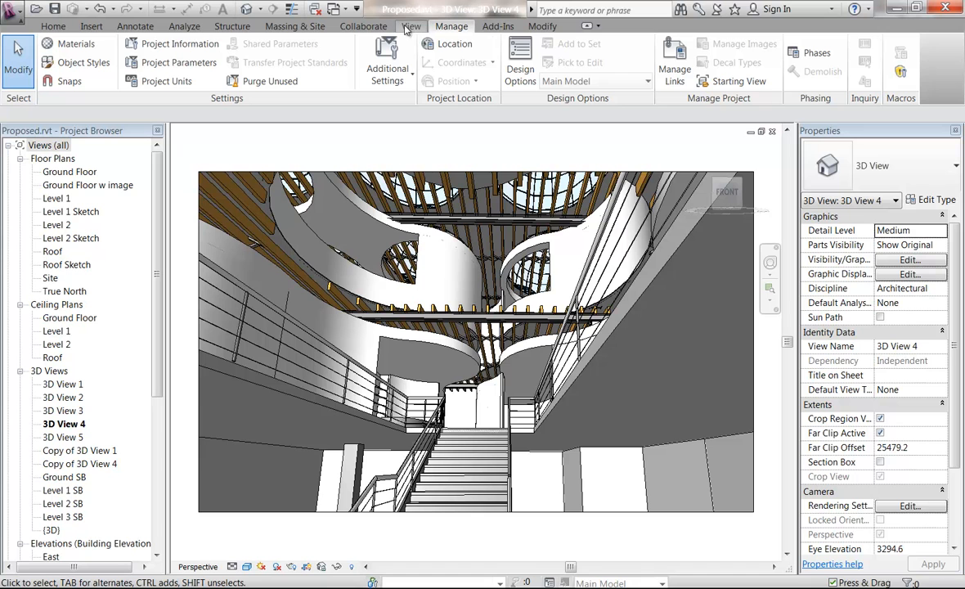
{"action": "left_click", "coordinate": [411, 27]}
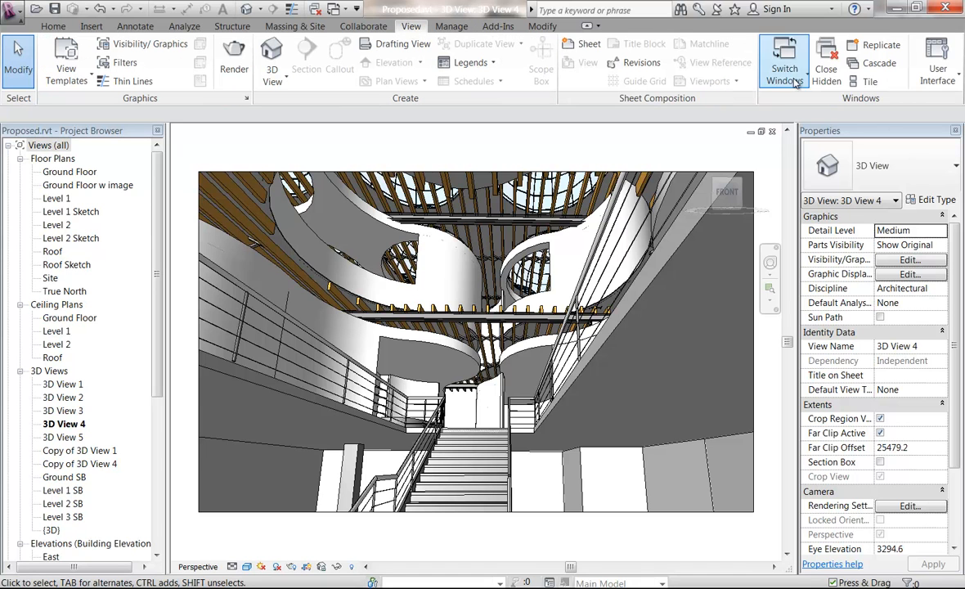
{"action": "left_click", "coordinate": [826, 68]}
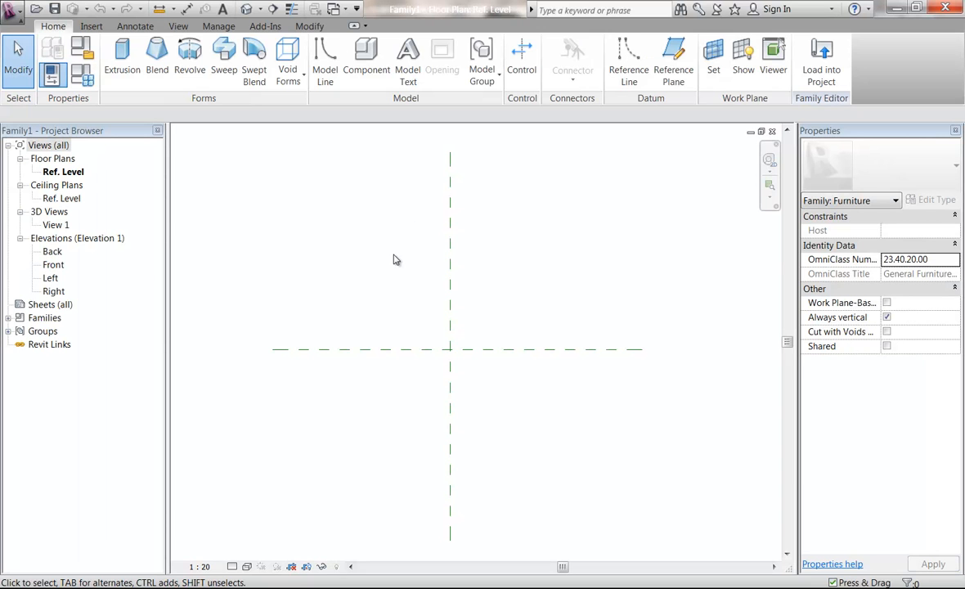
Step: Tile the family and project windows to check which views are open, and maximize the family's Ref. Level plan
{"action": "left_click", "coordinate": [179, 26]}
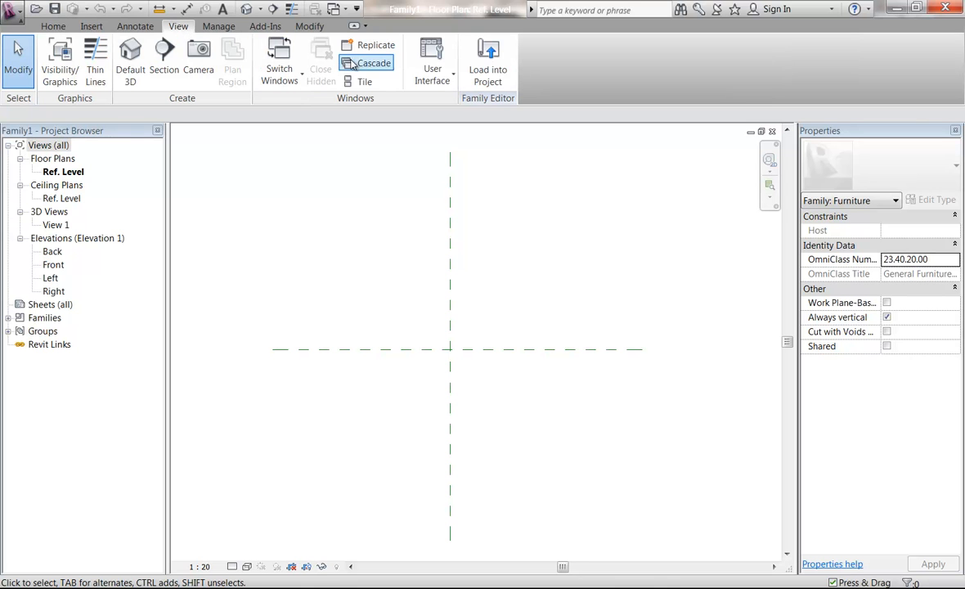
{"action": "left_click", "coordinate": [363, 83]}
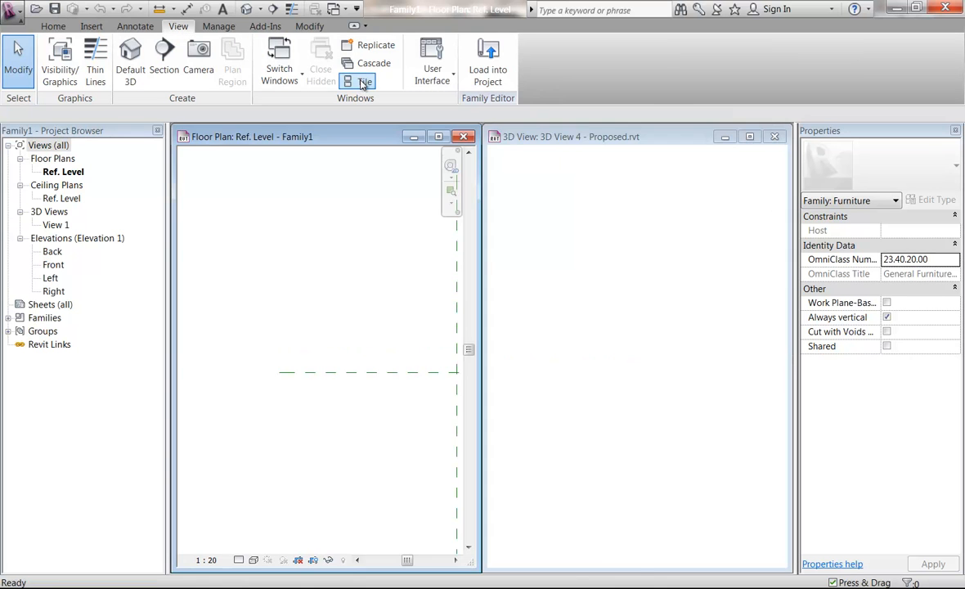
{"action": "double_click", "coordinate": [348, 141]}
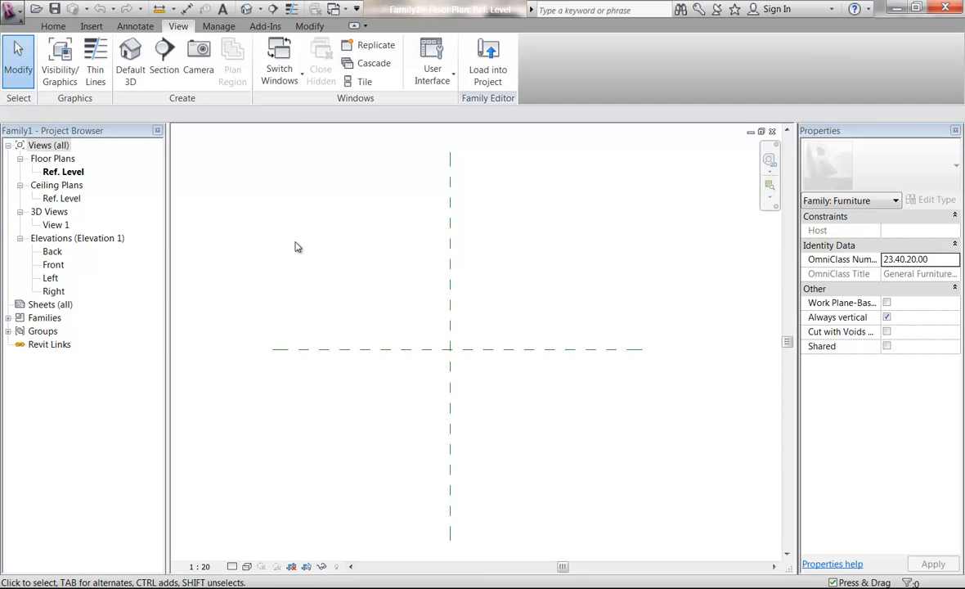
Step: Draw a vertical reference plane about 1042 mm to the left of the Center (Left/Right) plane, crossing the horizontal centre plane
{"action": "middle_click_drag", "start_coordinate": [319, 250], "coordinate": [347, 228]}
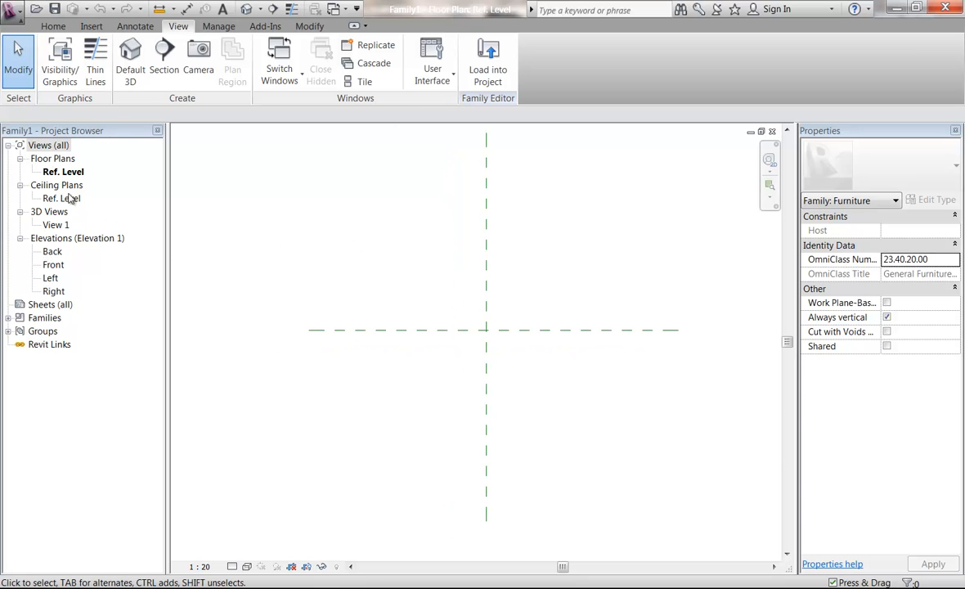
{"action": "middle_click_drag", "start_coordinate": [348, 234], "coordinate": [334, 263]}
{"action": "scroll", "coordinate": [355, 273], "scroll_direction": "down", "scroll_amount": 1}
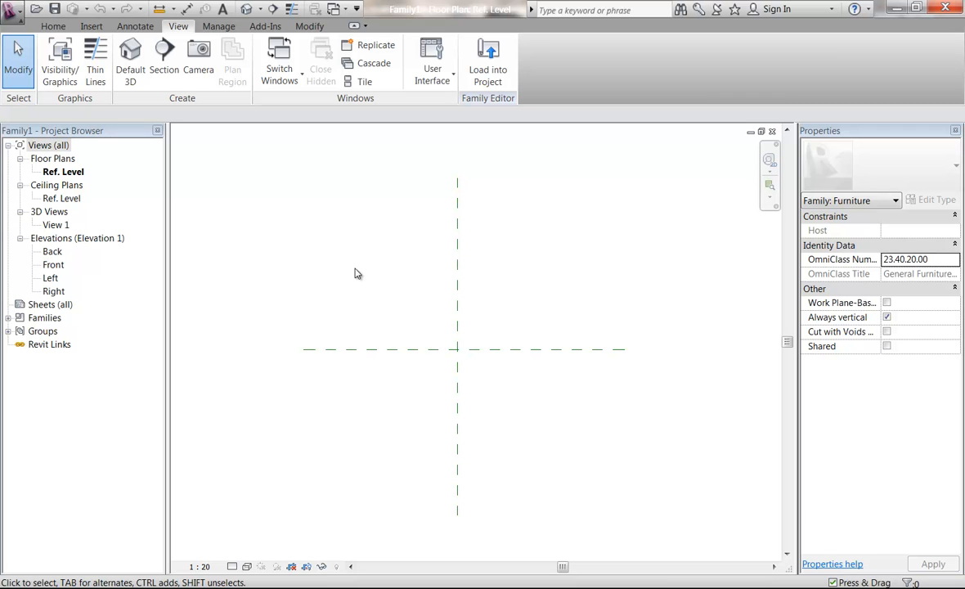
{"action": "left_click", "coordinate": [53, 27]}
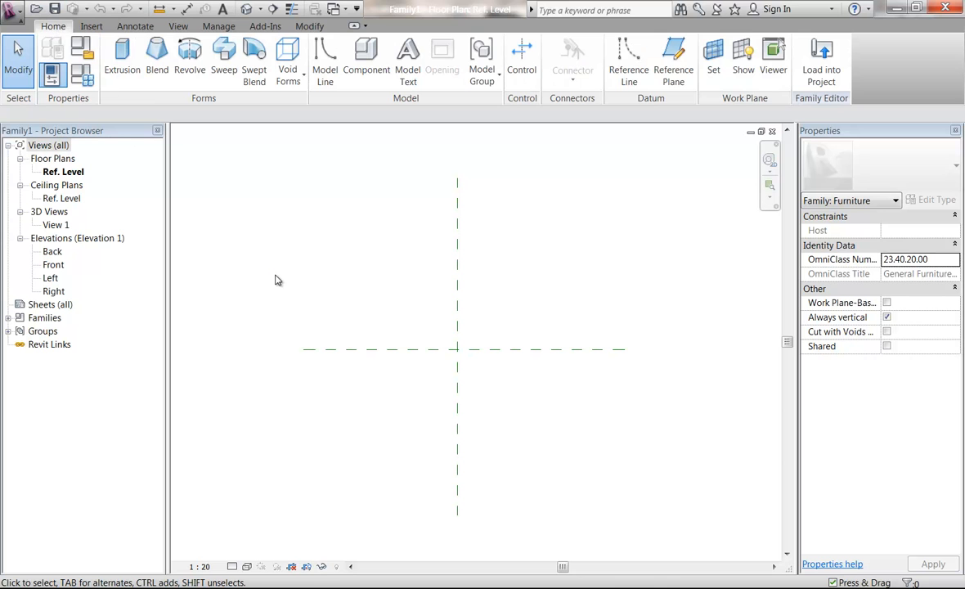
{"action": "left_click", "coordinate": [687, 65]}
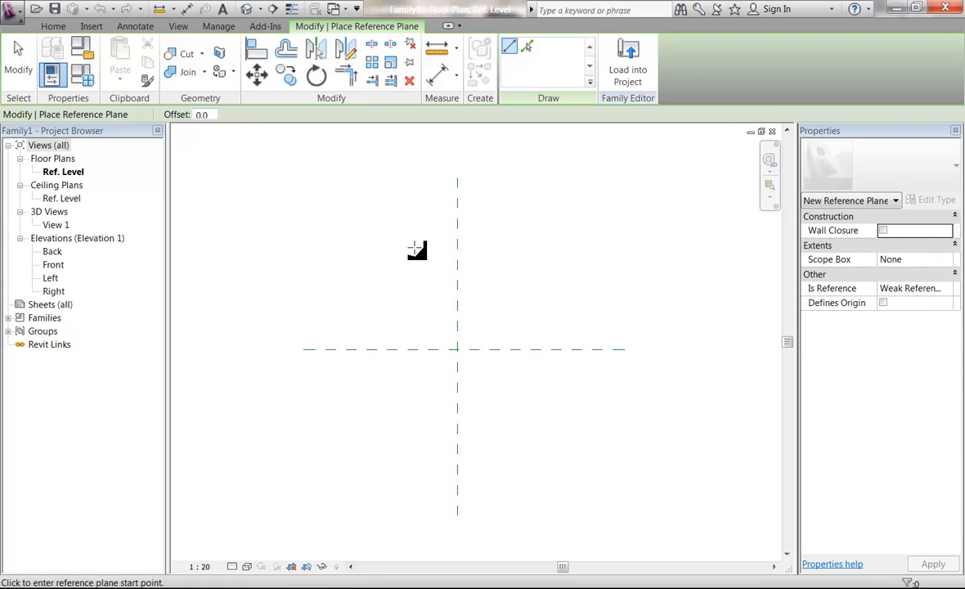
{"action": "left_click", "coordinate": [336, 257]}
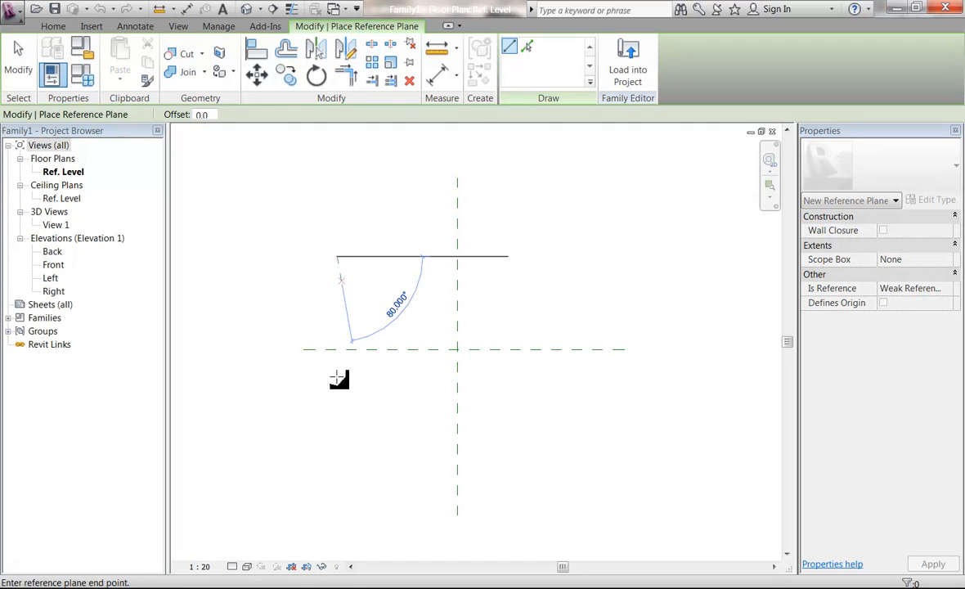
{"action": "left_click", "coordinate": [336, 431]}
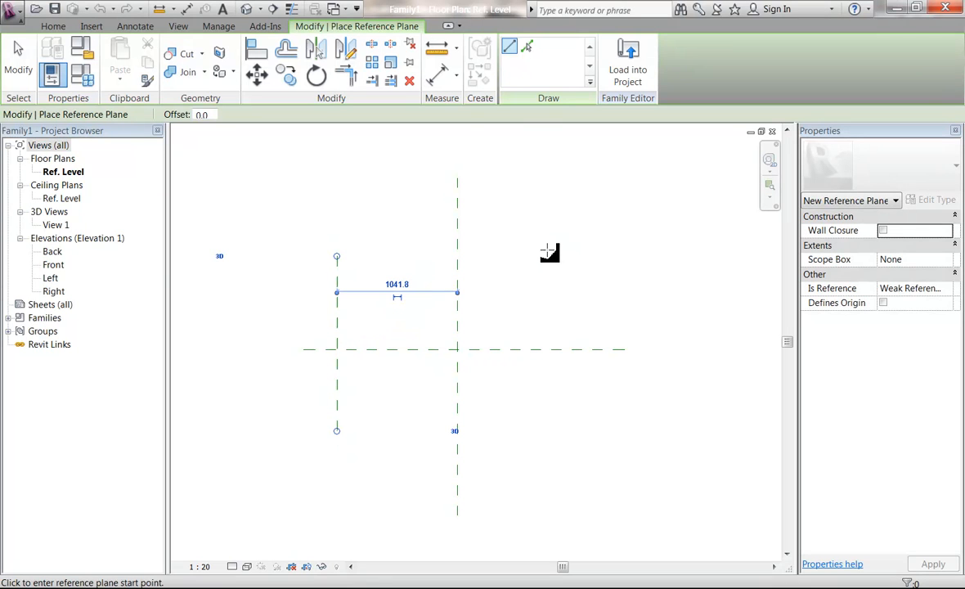
Step: Draw a matching vertical reference plane about 940 mm to the right of the centre plane, with its ends aligned to the left plane's
{"action": "left_click", "coordinate": [549, 241]}
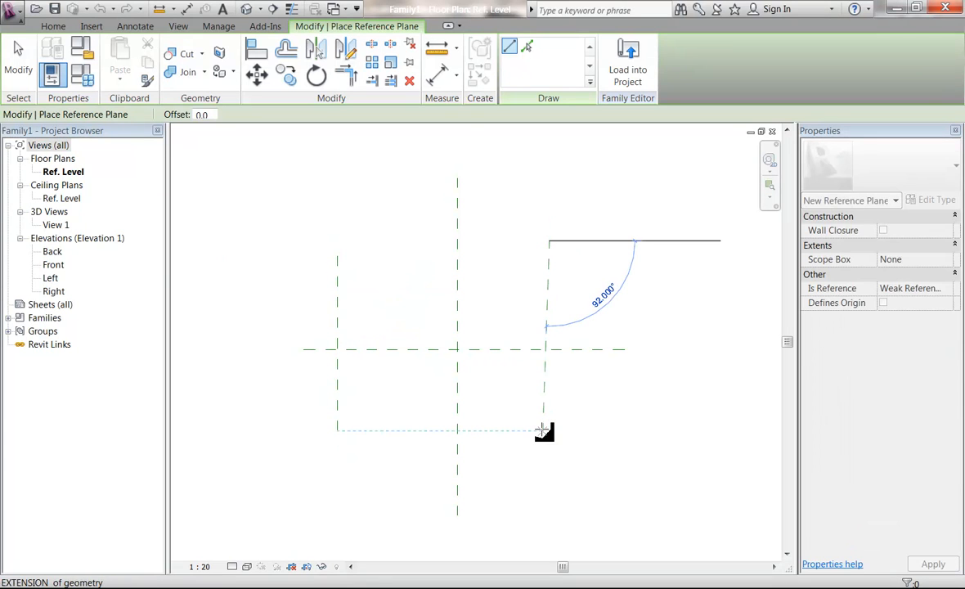
{"action": "key", "text": "Escape"}
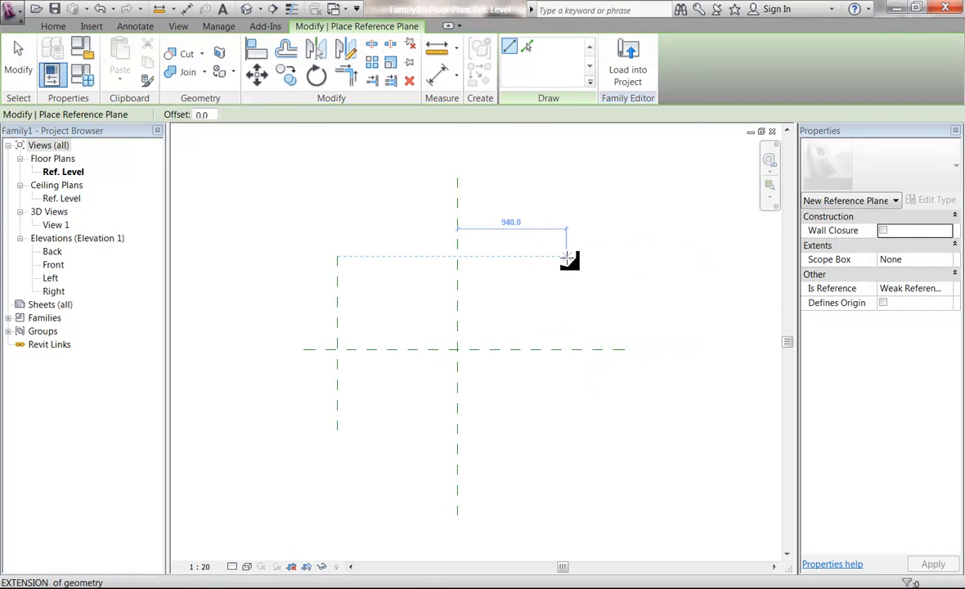
{"action": "left_click", "coordinate": [567, 258]}
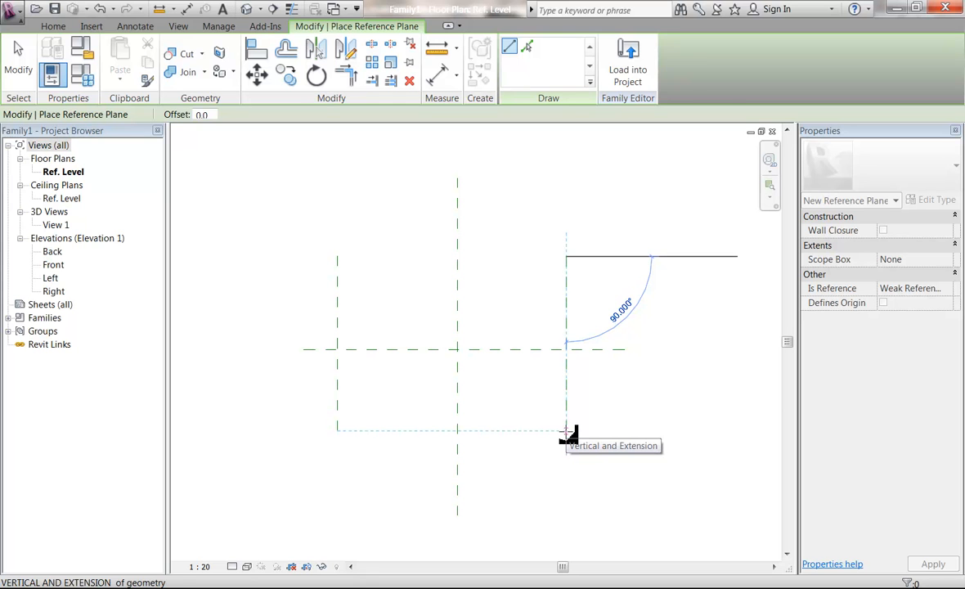
{"action": "left_click", "coordinate": [566, 431]}
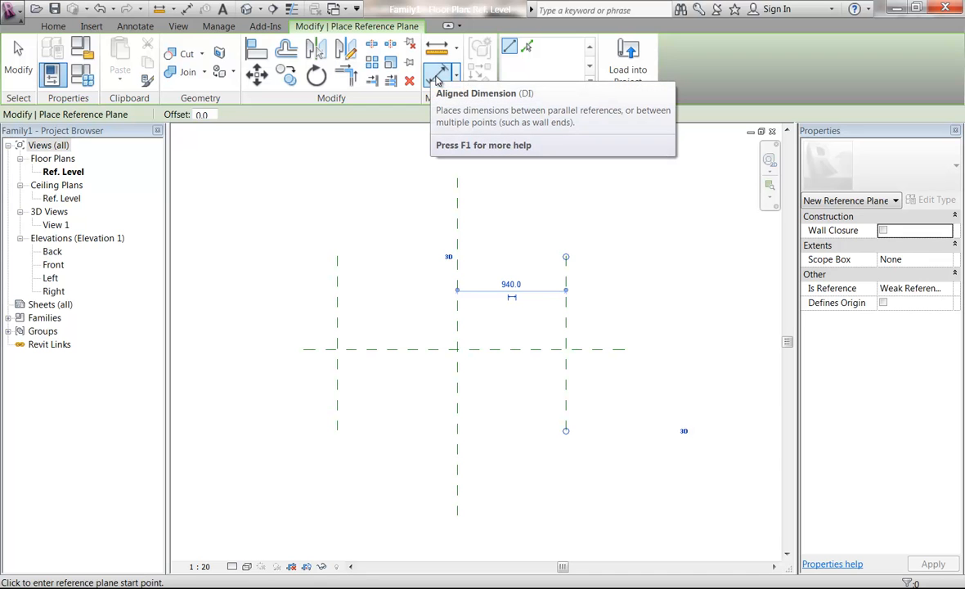
Step: Place a continuous aligned dimension across the left, centre and right vertical reference planes, above the horizontal centre plane
{"action": "left_click", "coordinate": [436, 76]}
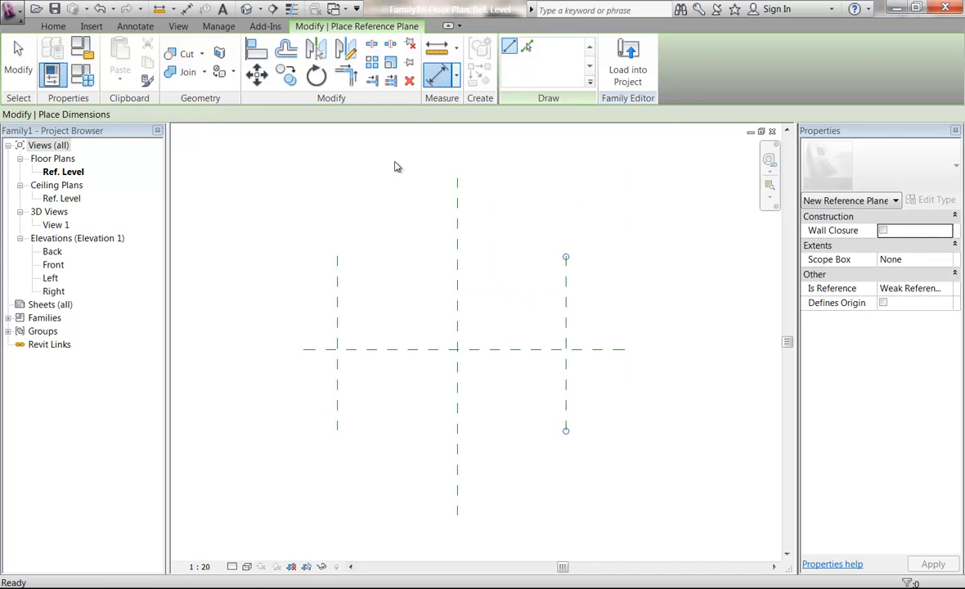
{"action": "left_click", "coordinate": [338, 322]}
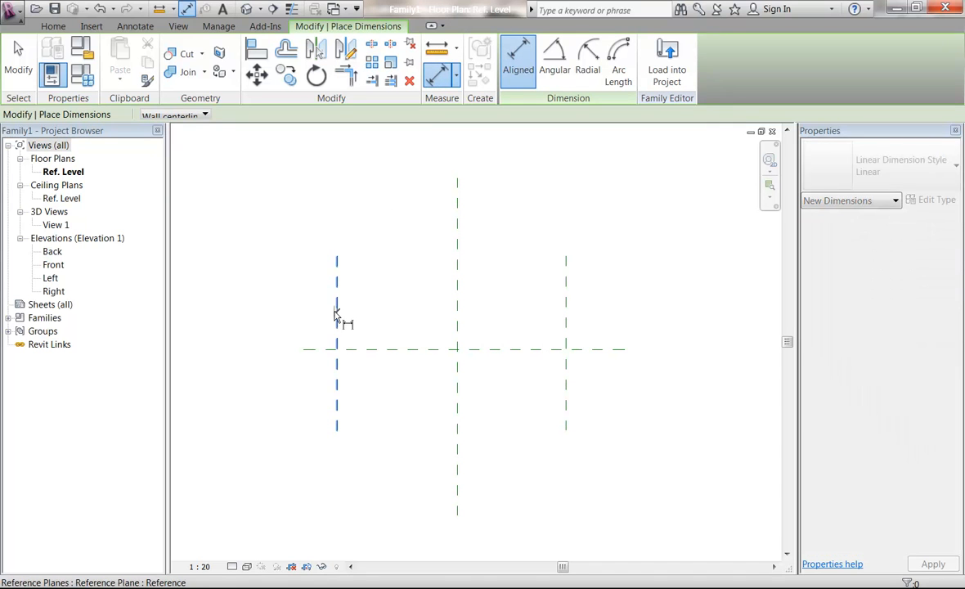
{"action": "left_click", "coordinate": [459, 311]}
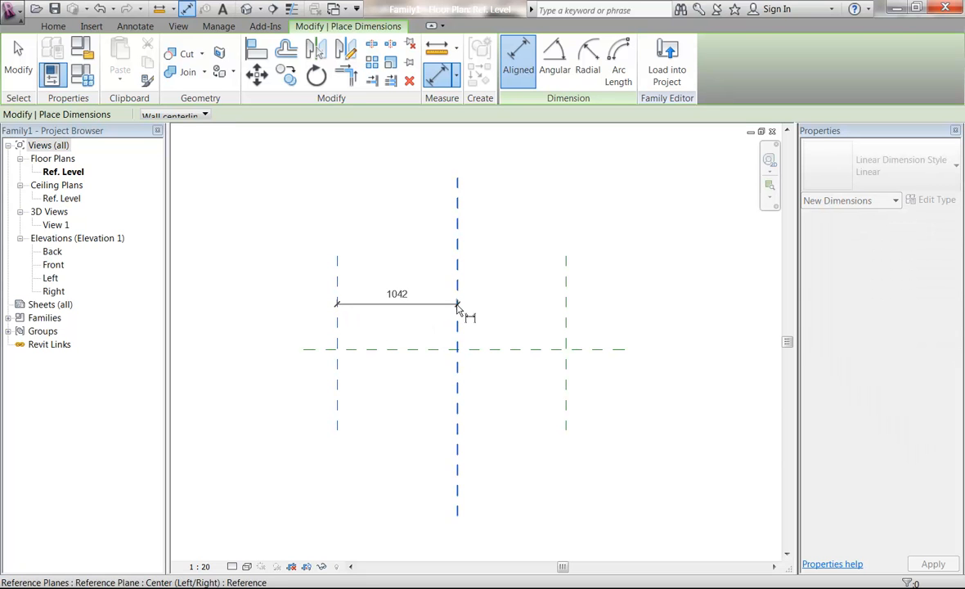
{"action": "left_click", "coordinate": [566, 307]}
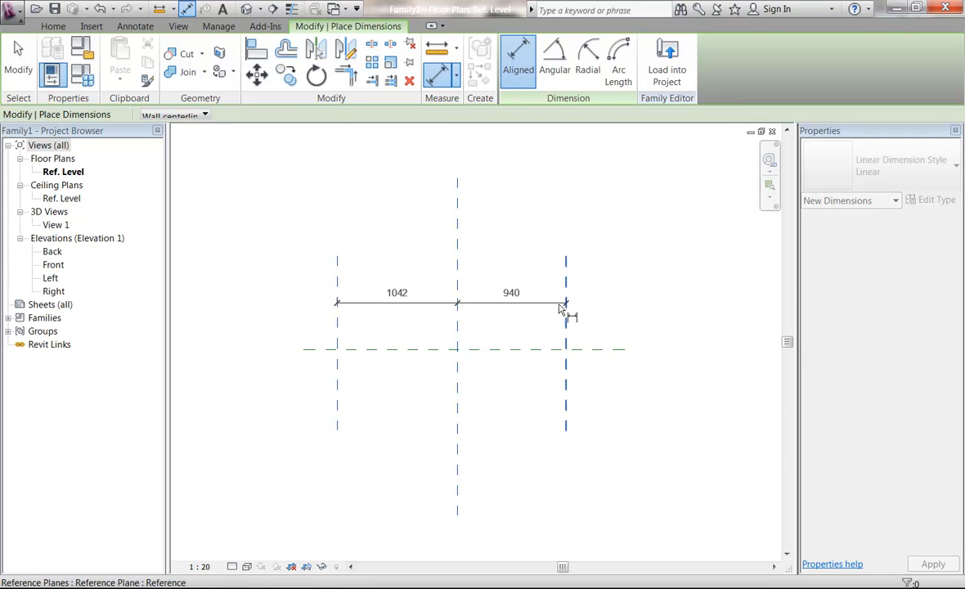
{"action": "left_click", "coordinate": [517, 244]}
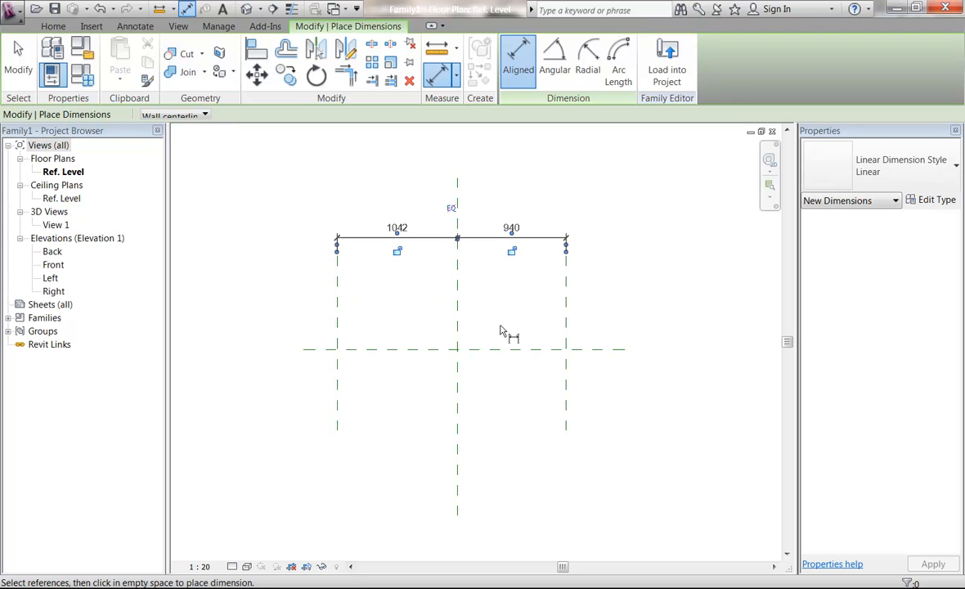
Step: Add an overall aligned dimension between the left and right reference planes, above the two-segment dimension
{"action": "left_click", "coordinate": [336, 303]}
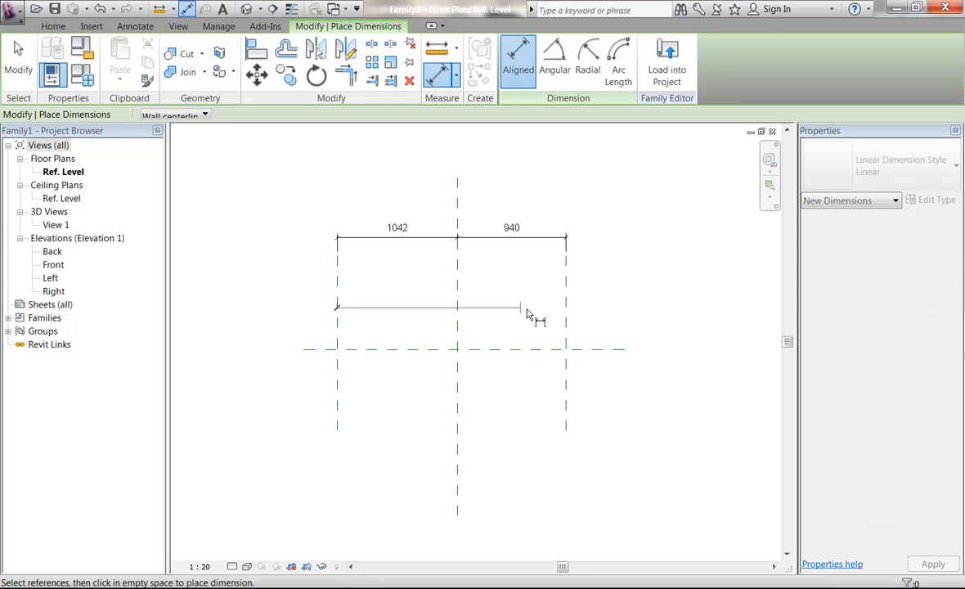
{"action": "key", "text": "Escape"}
{"action": "left_click", "coordinate": [566, 309]}
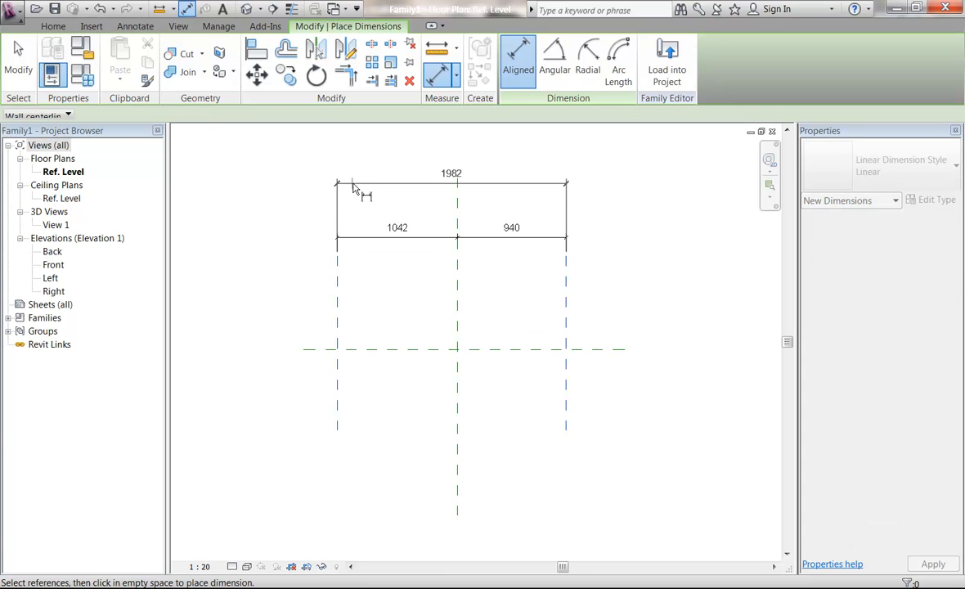
{"action": "left_click", "coordinate": [358, 183]}
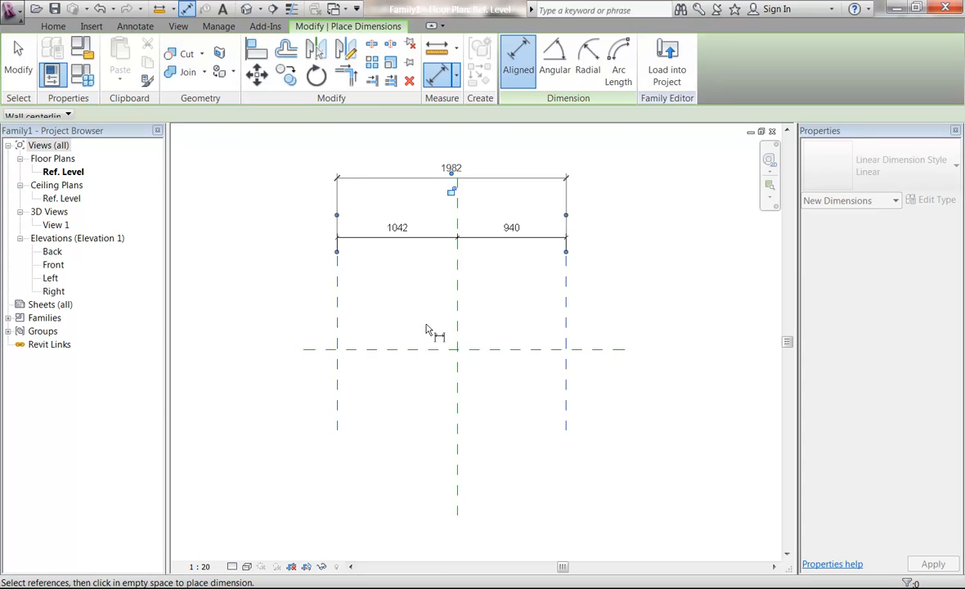
{"action": "key", "text": "Escape"}
{"action": "key", "text": "Escape"}
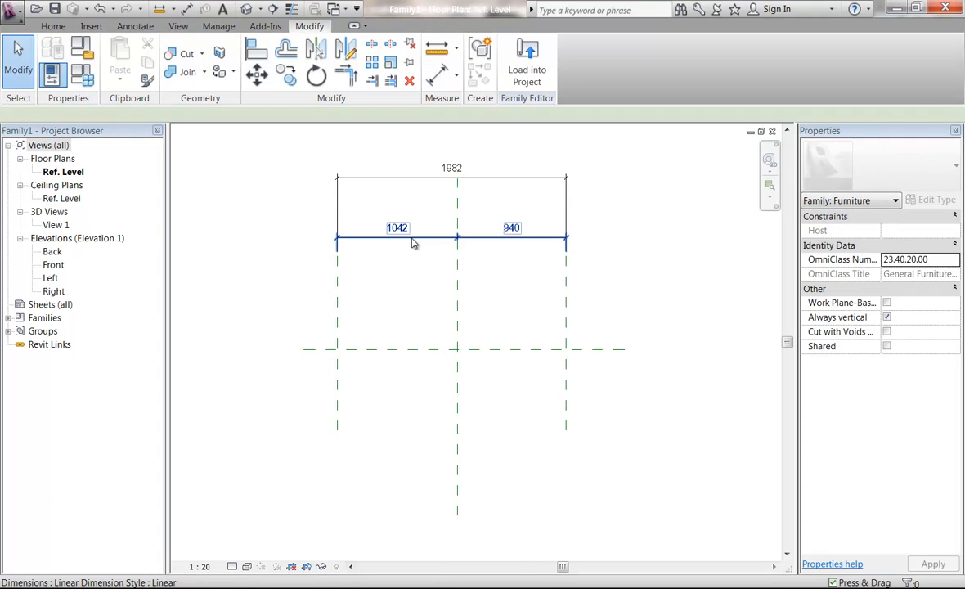
Step: Move the two-segment dimension line up closer to the overall dimension and constrain its segments to be equal
{"action": "left_click", "coordinate": [417, 238]}
{"action": "left_click_drag", "start_coordinate": [433, 239], "coordinate": [433, 206]}
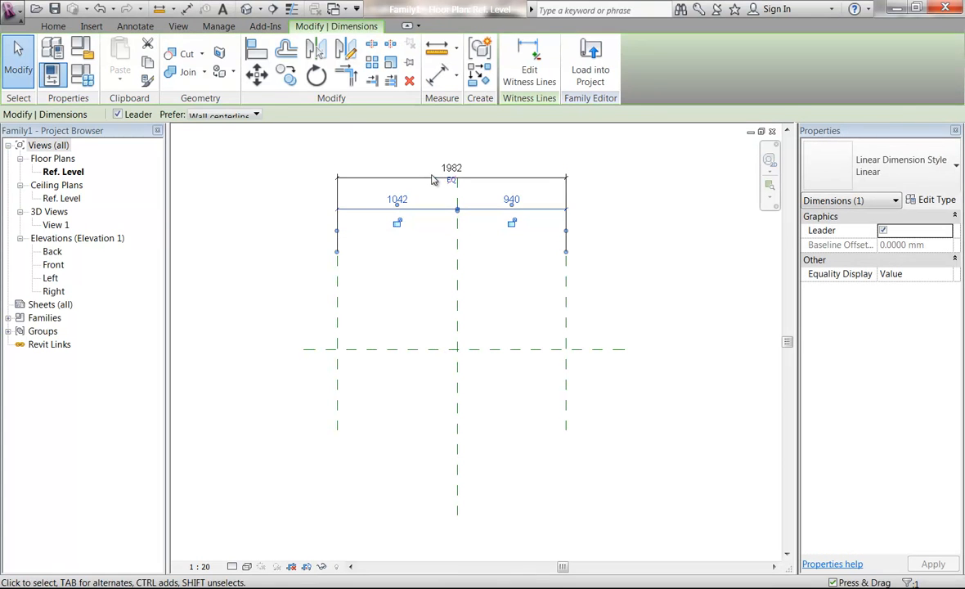
{"action": "left_click", "coordinate": [426, 274]}
{"action": "middle_click_drag", "start_coordinate": [425, 274], "coordinate": [470, 298]}
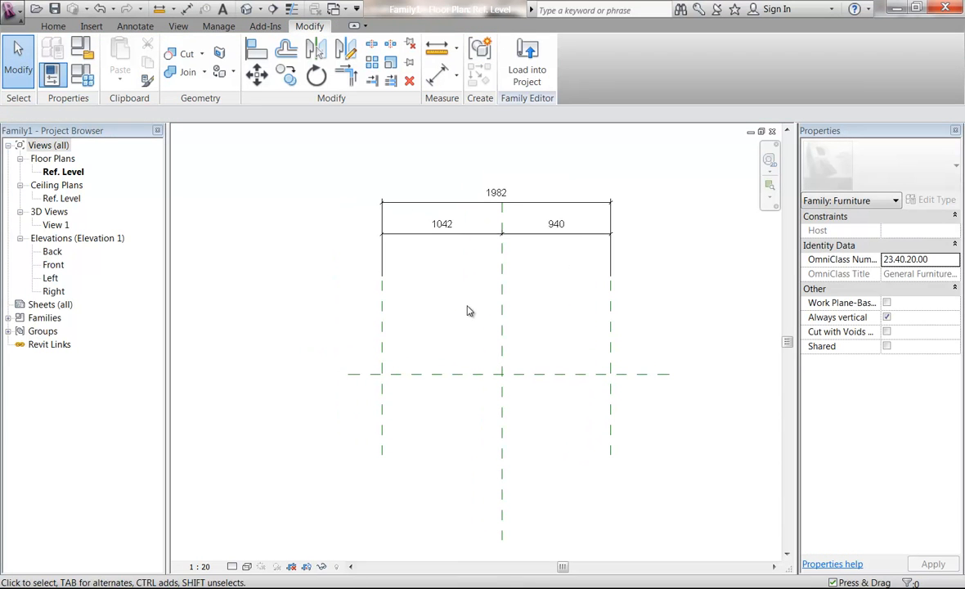
{"action": "left_click", "coordinate": [446, 237]}
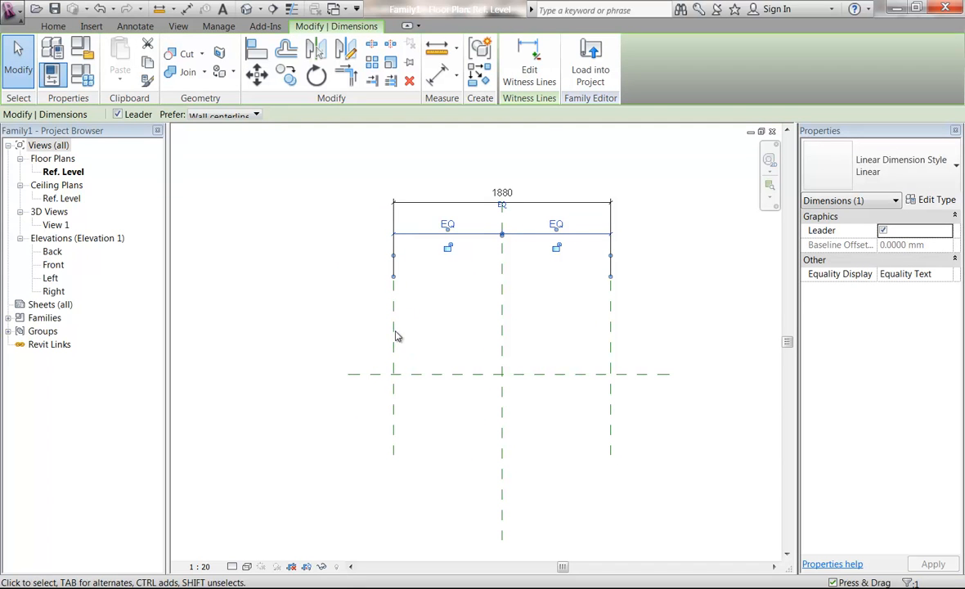
{"action": "left_click", "coordinate": [552, 334]}
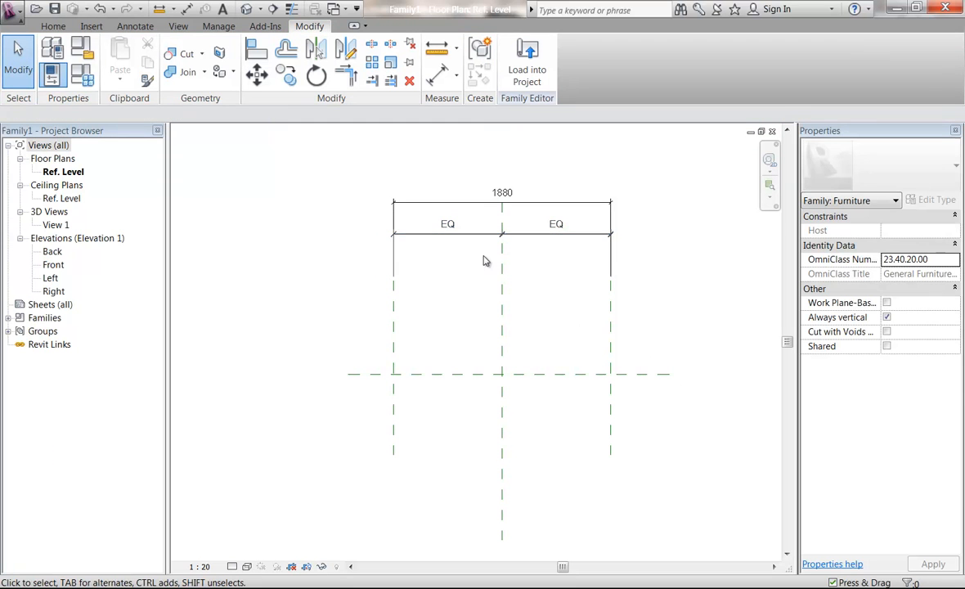
Step: Label the overall dimension with a new family type parameter named Width, grouped under Dimensions
{"action": "left_click", "coordinate": [425, 203]}
{"action": "left_click", "coordinate": [336, 116]}
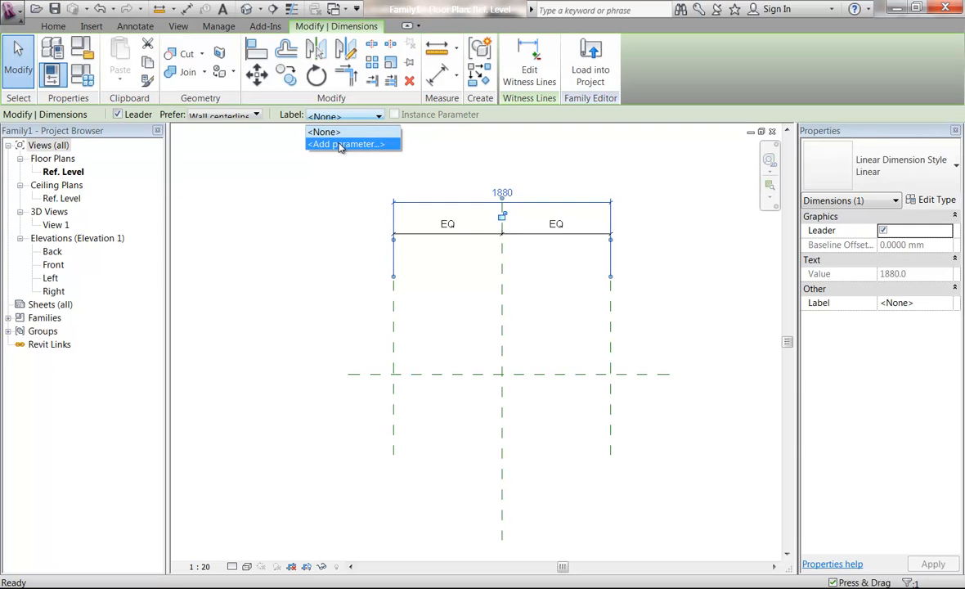
{"action": "left_click", "coordinate": [341, 144]}
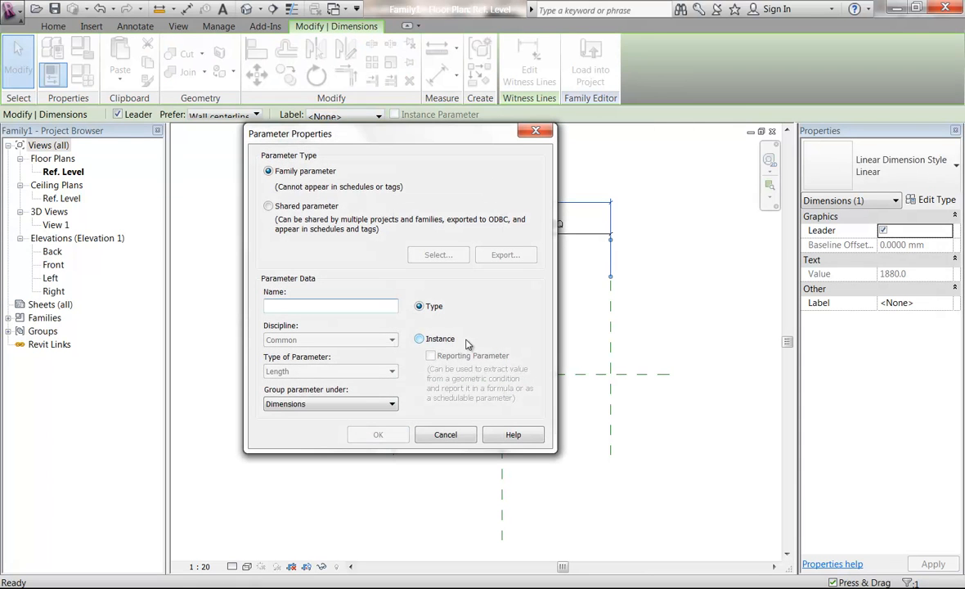
{"action": "type", "text": "Width"}
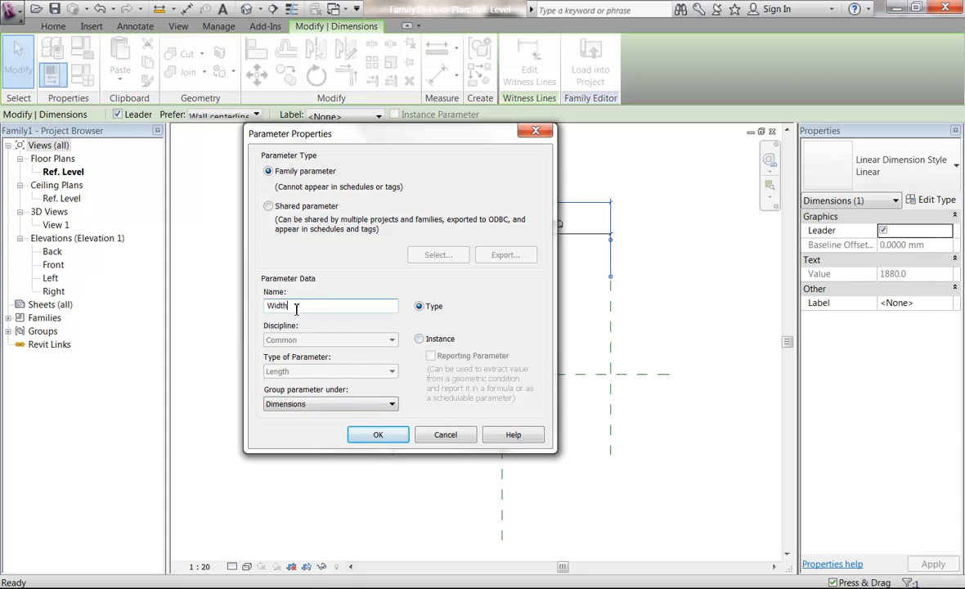
{"action": "left_click", "coordinate": [372, 434]}
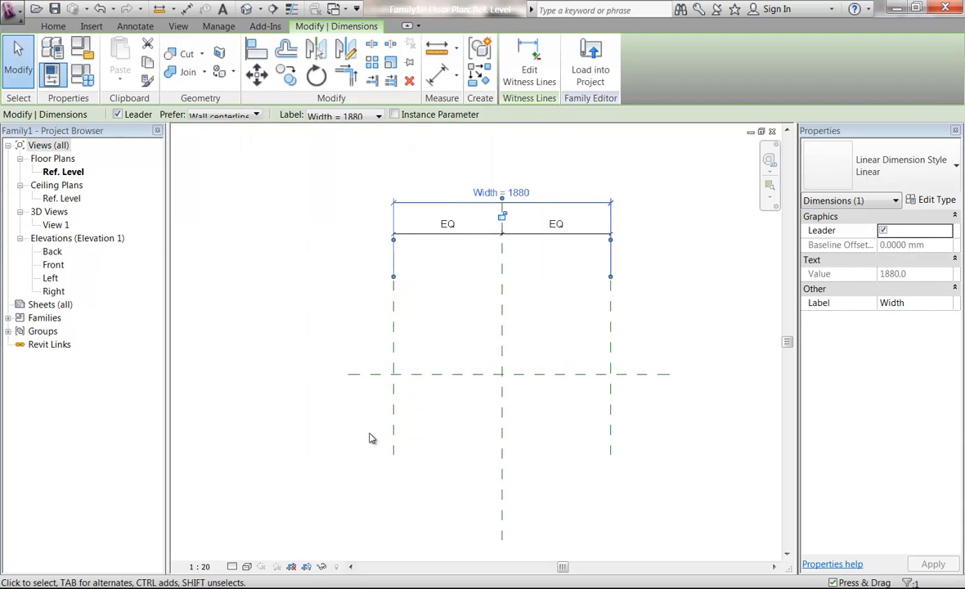
{"action": "left_click", "coordinate": [326, 316]}
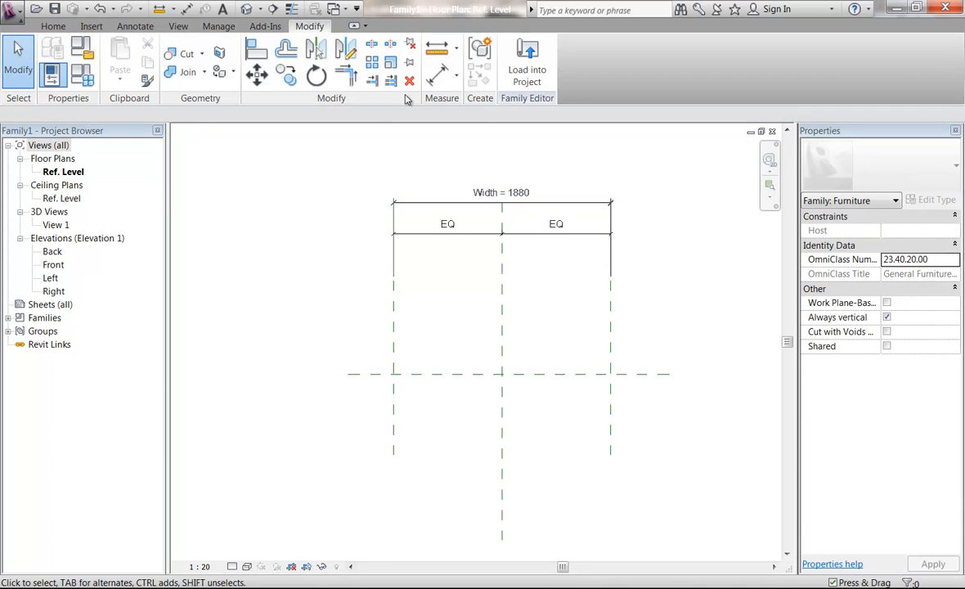
Step: Draw two horizontal reference planes, one about 326 mm above and one about 300 mm below the Center (Front/Back) plane
{"action": "left_click", "coordinate": [53, 25]}
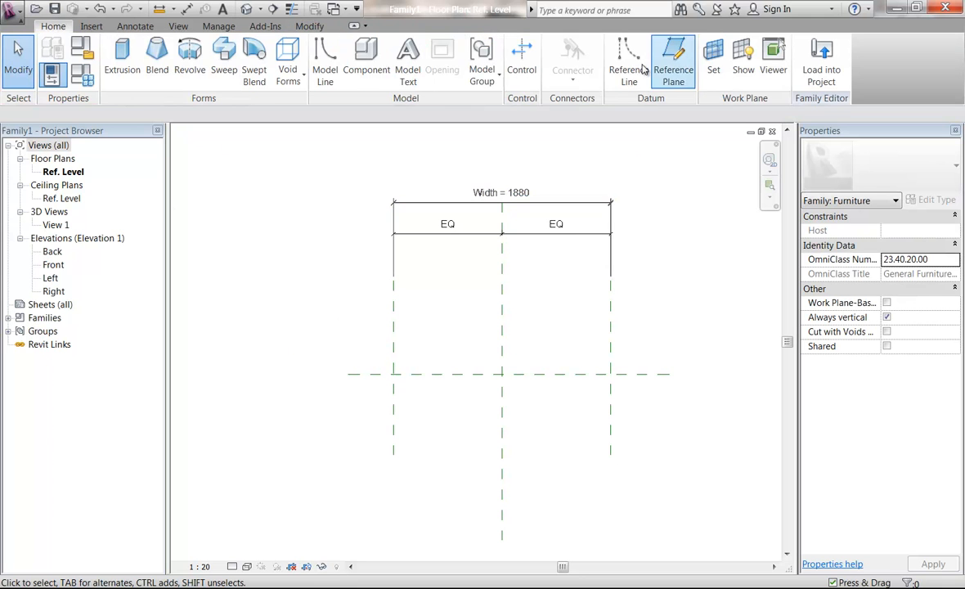
{"action": "left_click", "coordinate": [674, 64]}
{"action": "left_click", "coordinate": [360, 336]}
{"action": "left_click", "coordinate": [649, 336]}
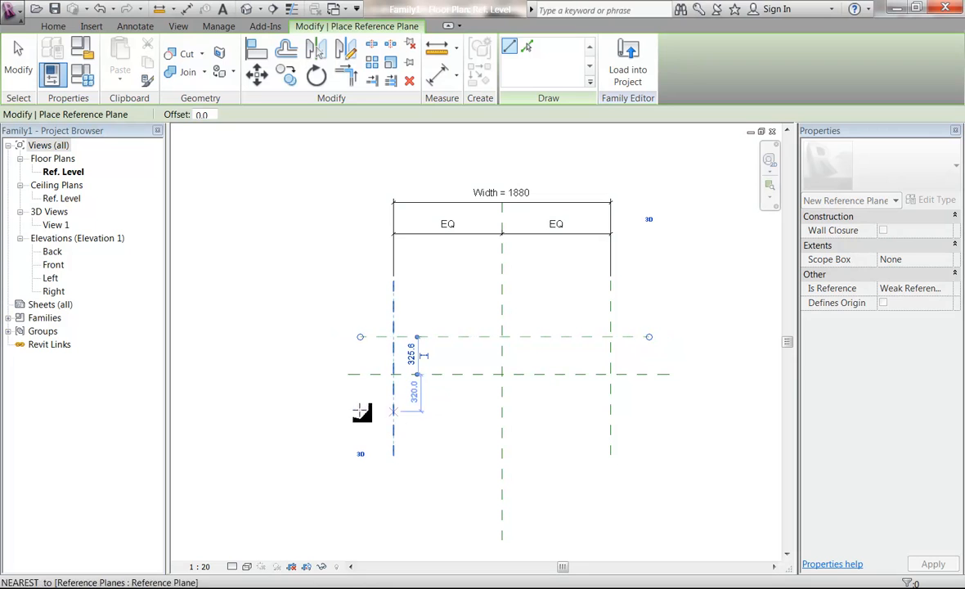
{"action": "left_click", "coordinate": [365, 409]}
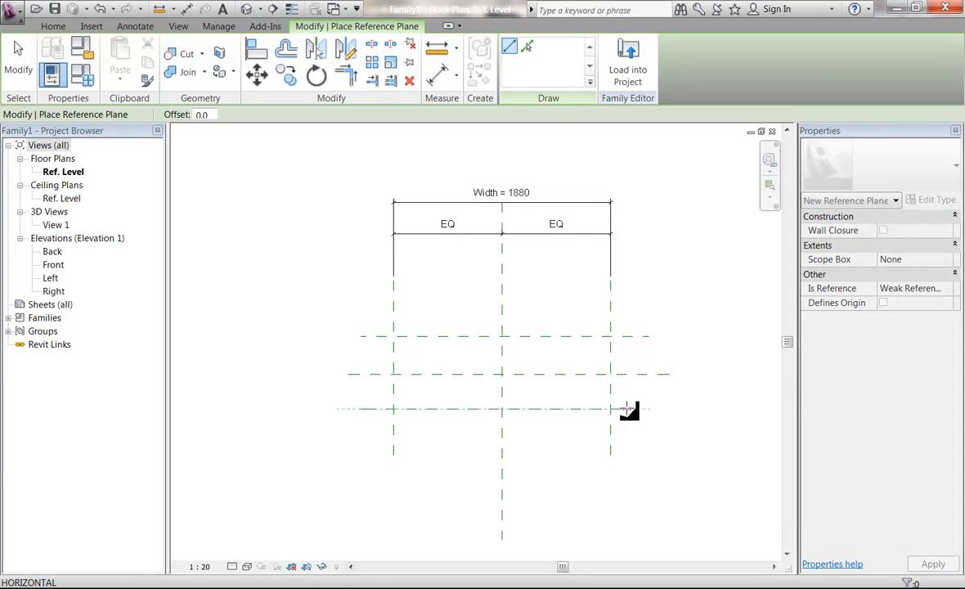
{"action": "left_click", "coordinate": [648, 409]}
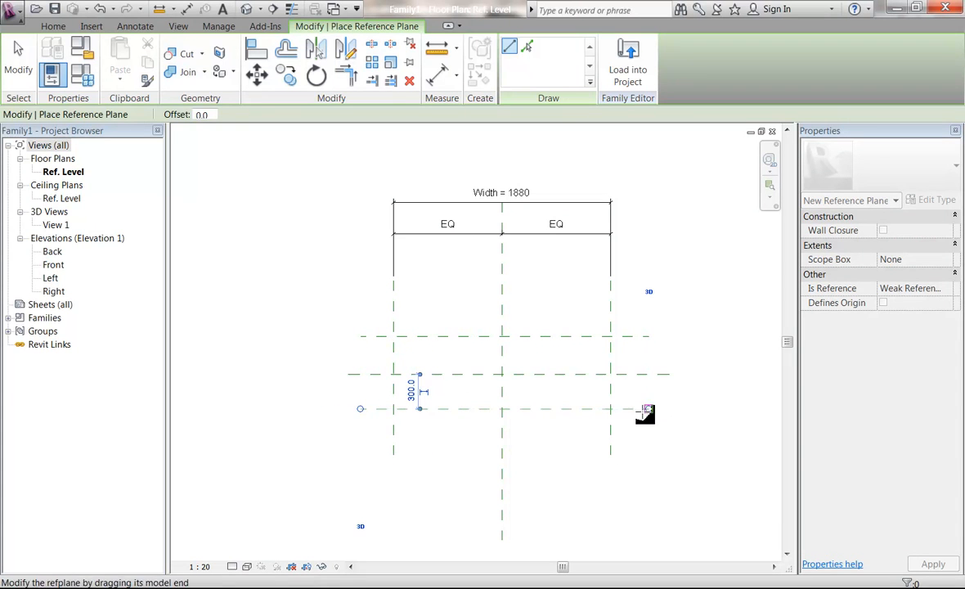
{"action": "key", "text": "Escape"}
{"action": "key", "text": "Escape"}
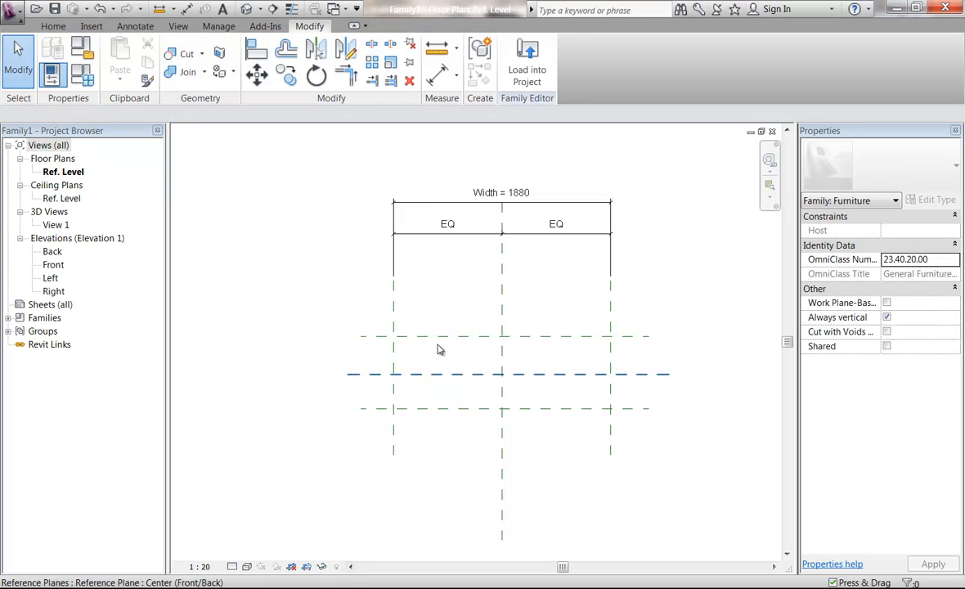
Step: Add a two-segment aligned dimension across the lower, center and upper horizontal reference planes, placed beyond their left ends
{"action": "left_click", "coordinate": [438, 78]}
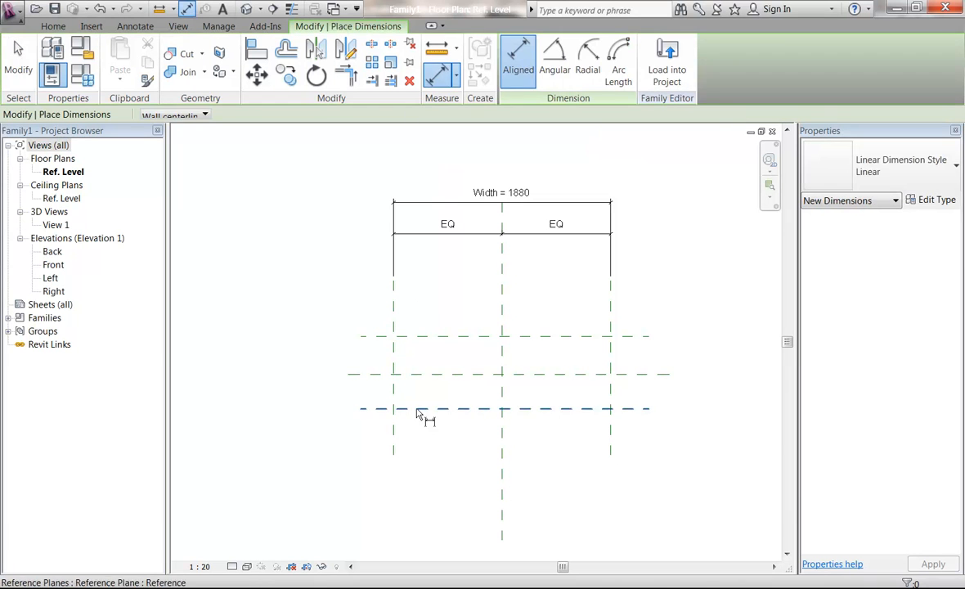
{"action": "left_click", "coordinate": [429, 407]}
{"action": "left_click", "coordinate": [427, 374]}
{"action": "left_click", "coordinate": [429, 336]}
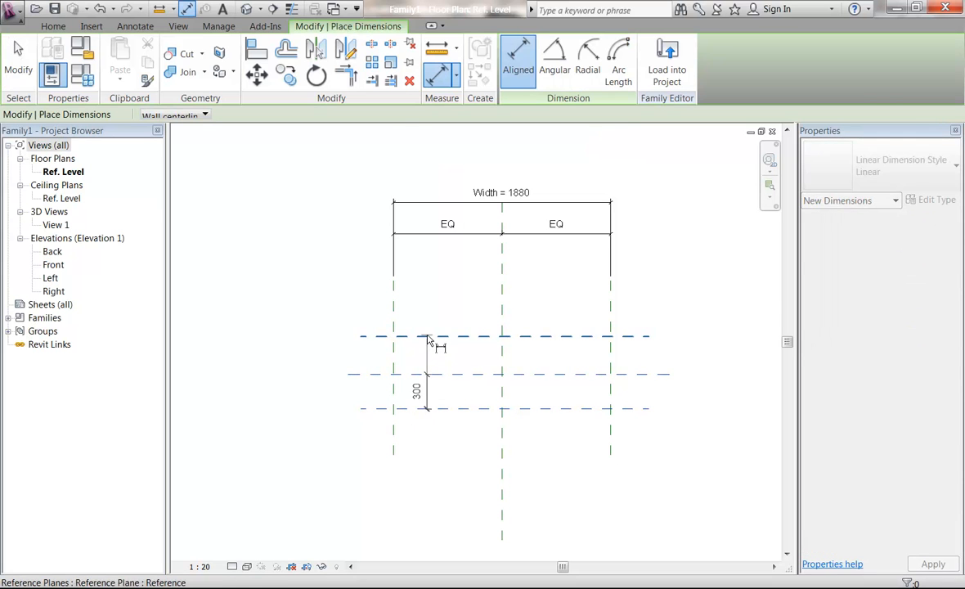
{"action": "left_click", "coordinate": [319, 360]}
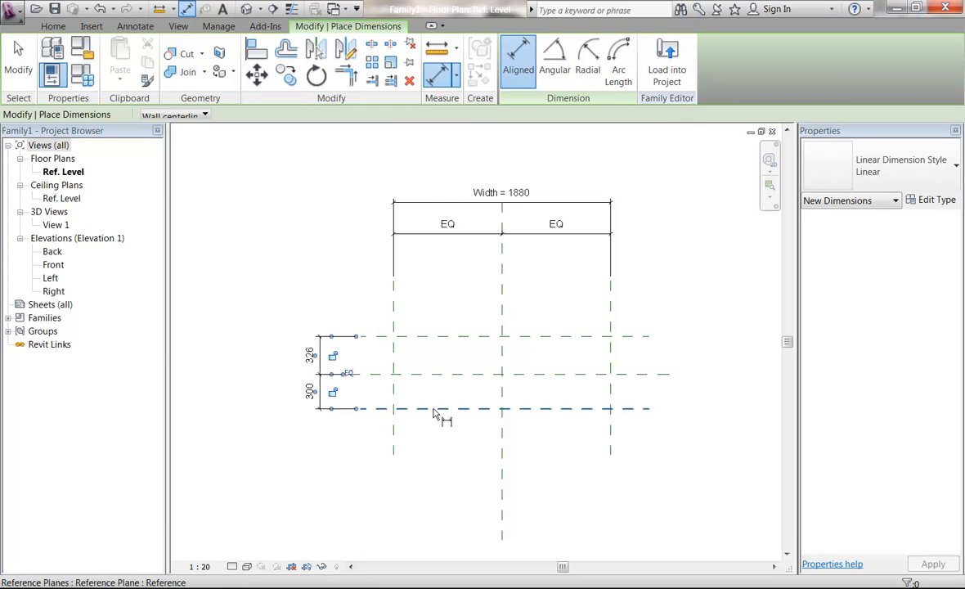
Step: Dimension the overall distance between the outer horizontal reference planes and constrain the two-segment dimension's segments to be equal
{"action": "left_click", "coordinate": [437, 335]}
{"action": "left_click", "coordinate": [282, 372]}
{"action": "key", "text": "Escape"}
{"action": "key", "text": "Escape"}
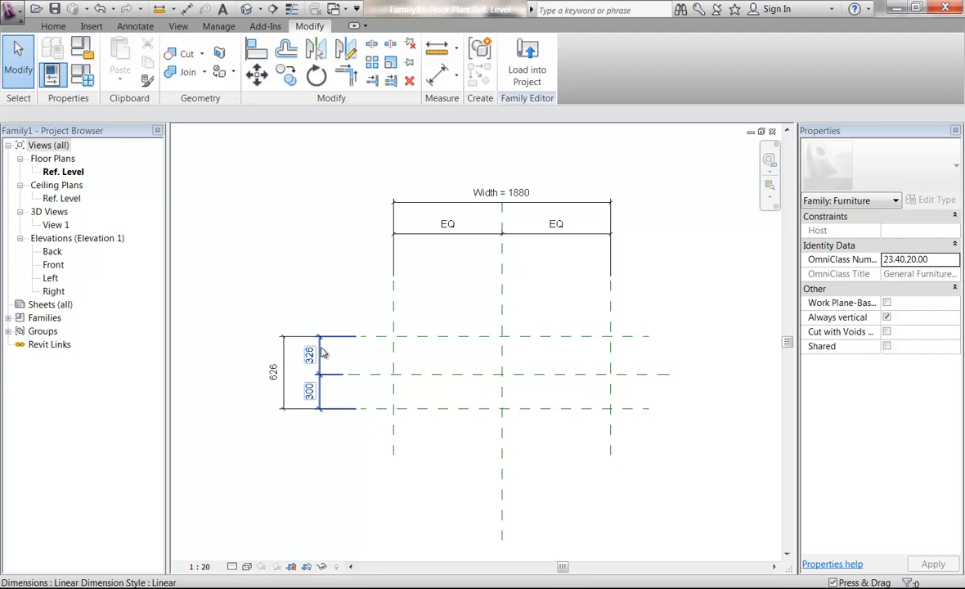
{"action": "left_click", "coordinate": [323, 348]}
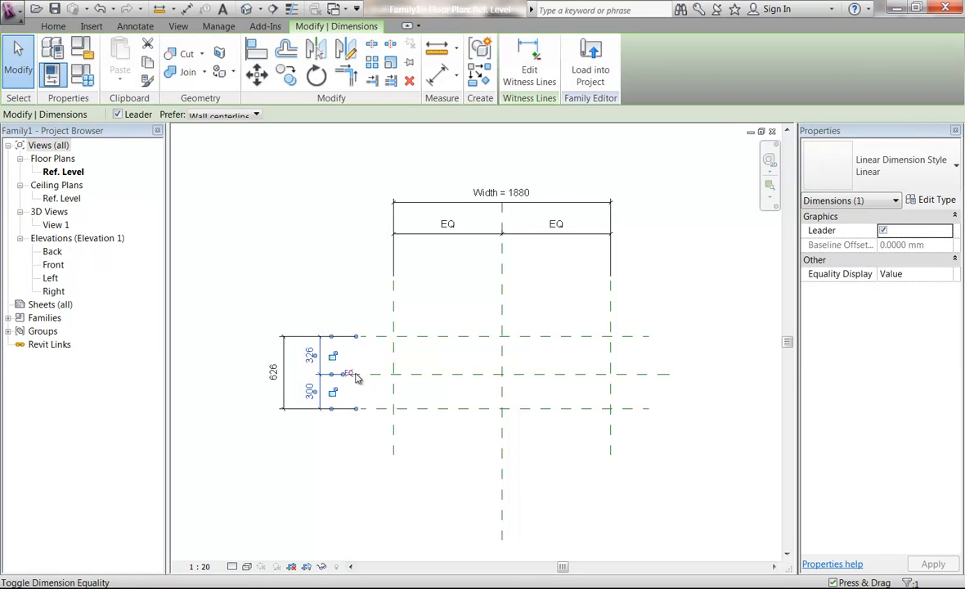
Step: Label the overall vertical dimension with a new family type parameter named Depth, grouped under Dimensions
{"action": "left_click", "coordinate": [275, 373]}
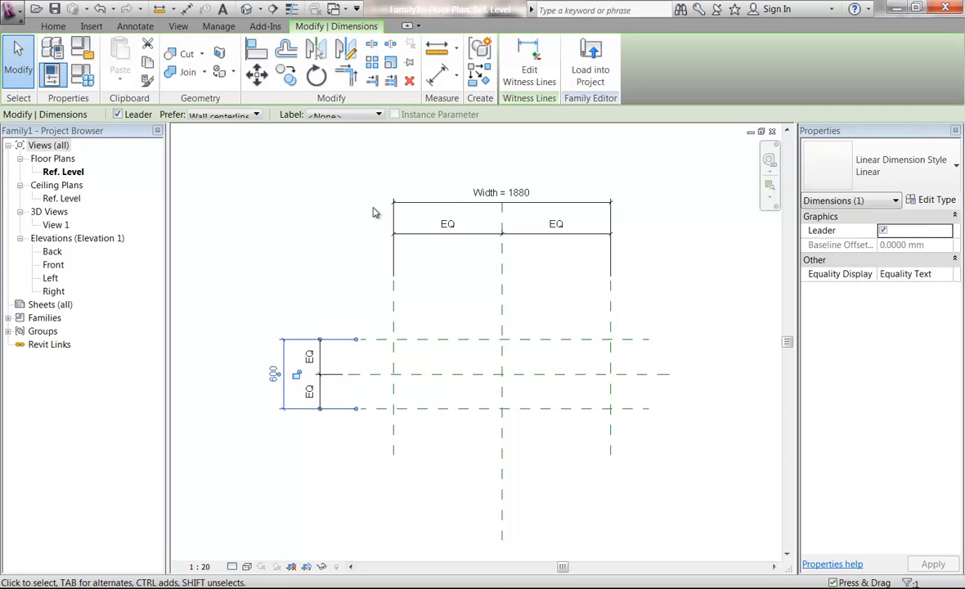
{"action": "left_click", "coordinate": [374, 116]}
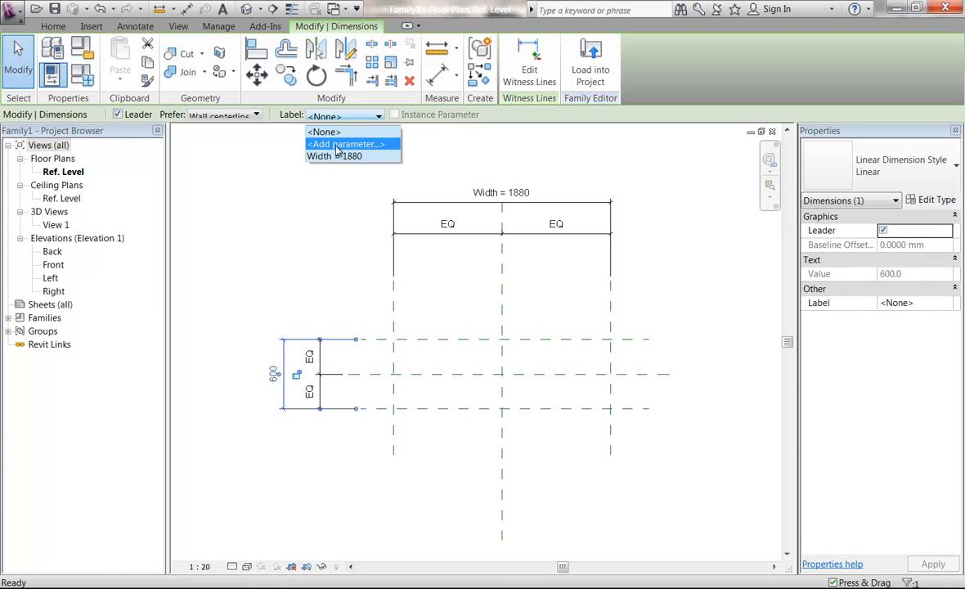
{"action": "left_click", "coordinate": [339, 145]}
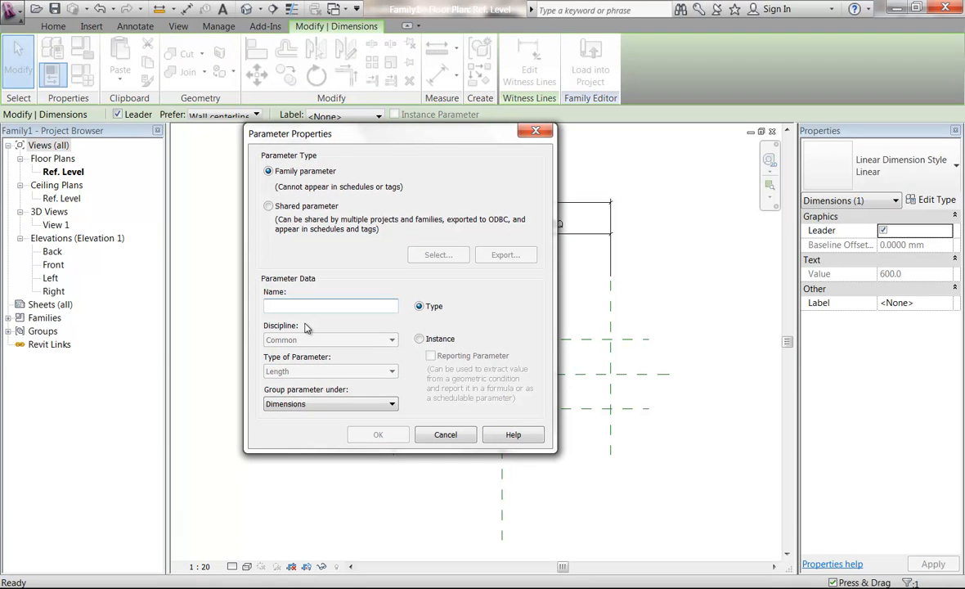
{"action": "type", "text": "Dep"}
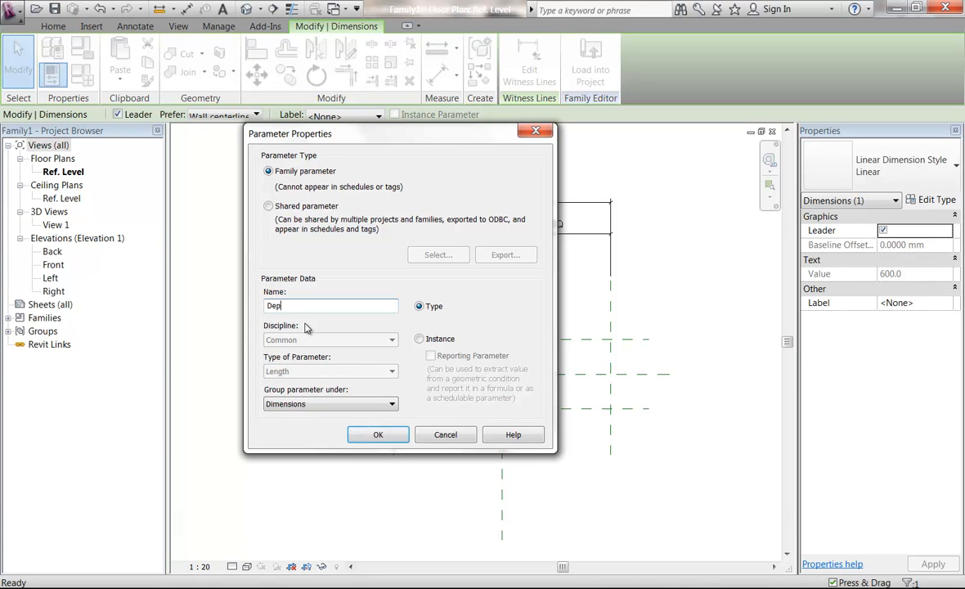
{"action": "type", "text": "th"}
{"action": "left_click", "coordinate": [376, 435]}
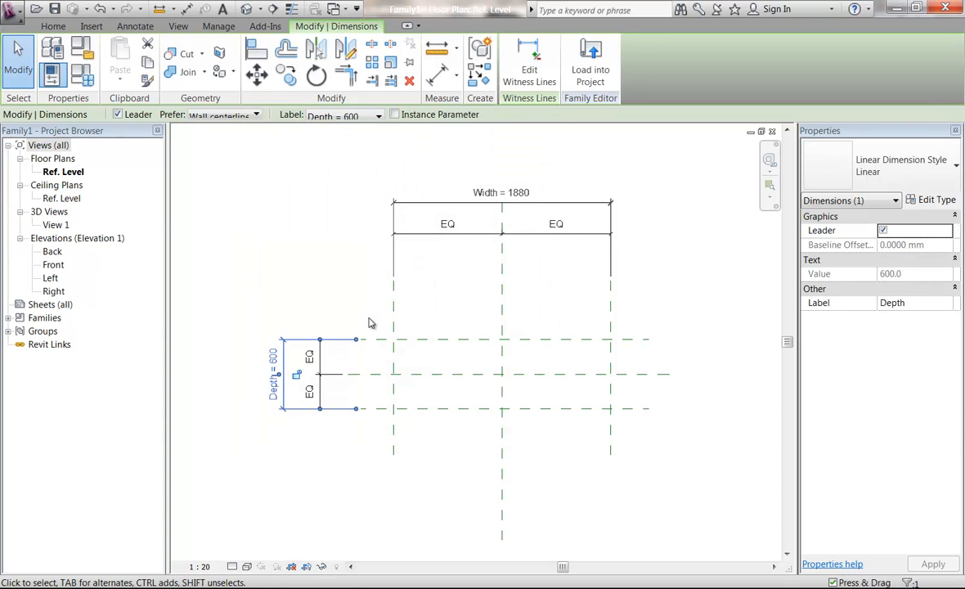
{"action": "scroll", "coordinate": [368, 280], "scroll_direction": "up", "scroll_amount": 2}
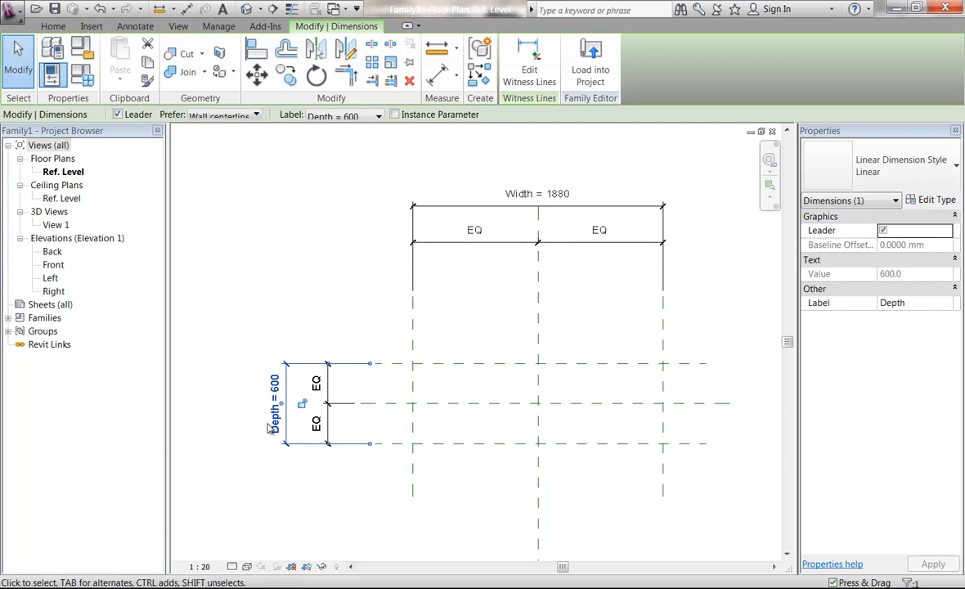
{"action": "left_click", "coordinate": [464, 207]}
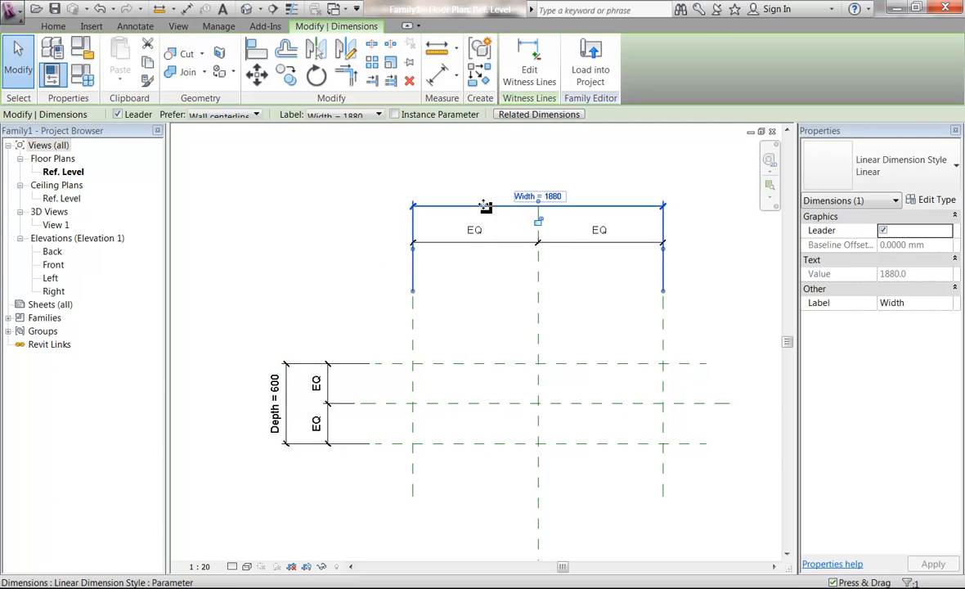
{"action": "left_click", "coordinate": [550, 194]}
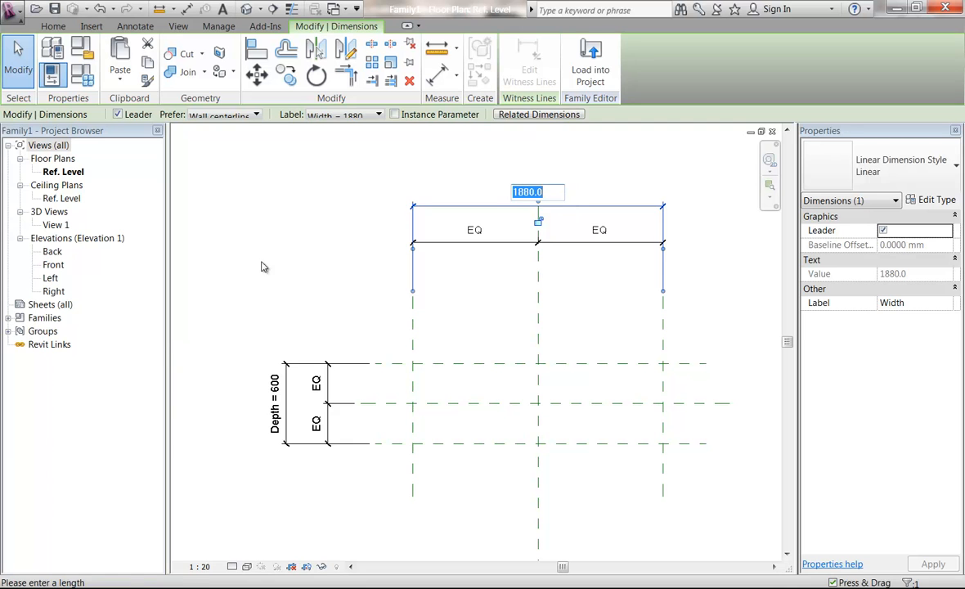
{"action": "left_click", "coordinate": [227, 258]}
{"action": "middle_click_drag", "start_coordinate": [348, 229], "coordinate": [346, 275]}
{"action": "left_click", "coordinate": [315, 272]}
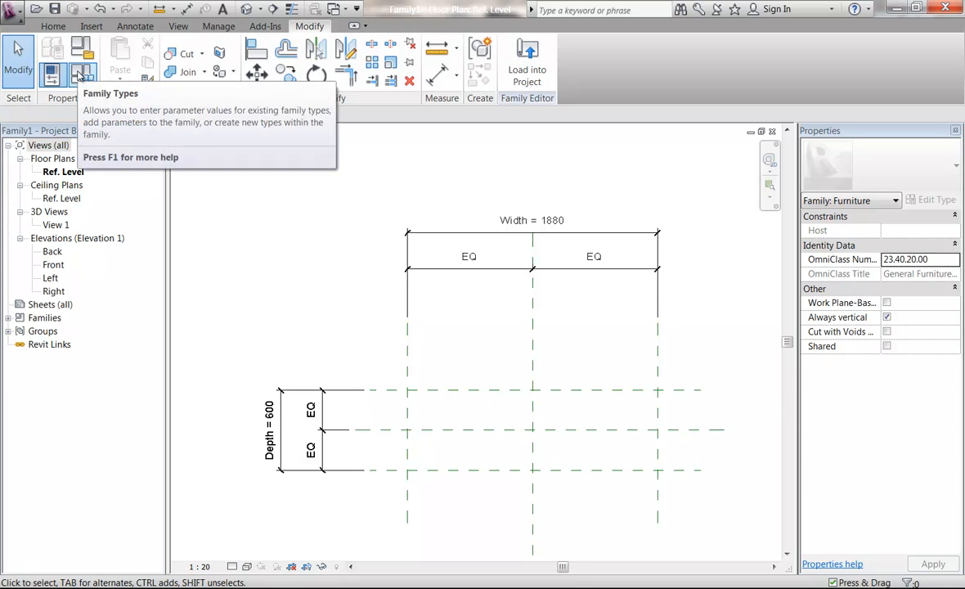
{"action": "left_click", "coordinate": [54, 26]}
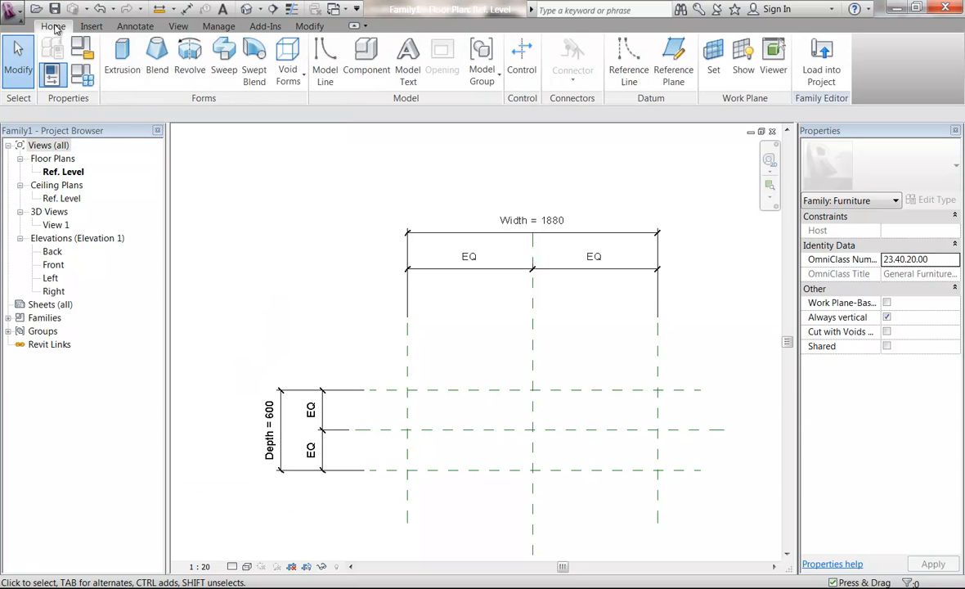
{"action": "left_click", "coordinate": [83, 79]}
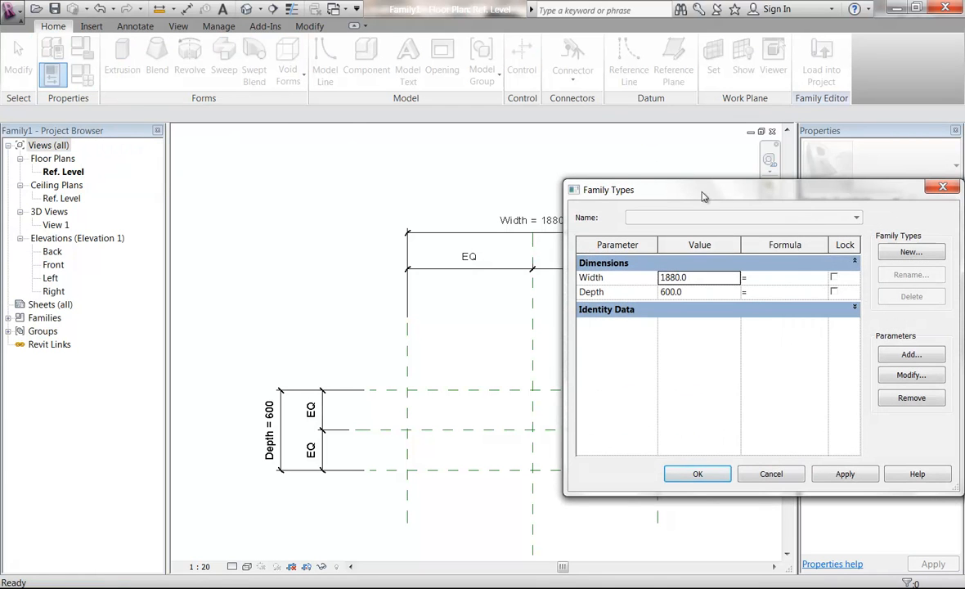
{"action": "left_click_drag", "start_coordinate": [714, 192], "coordinate": [202, 70]}
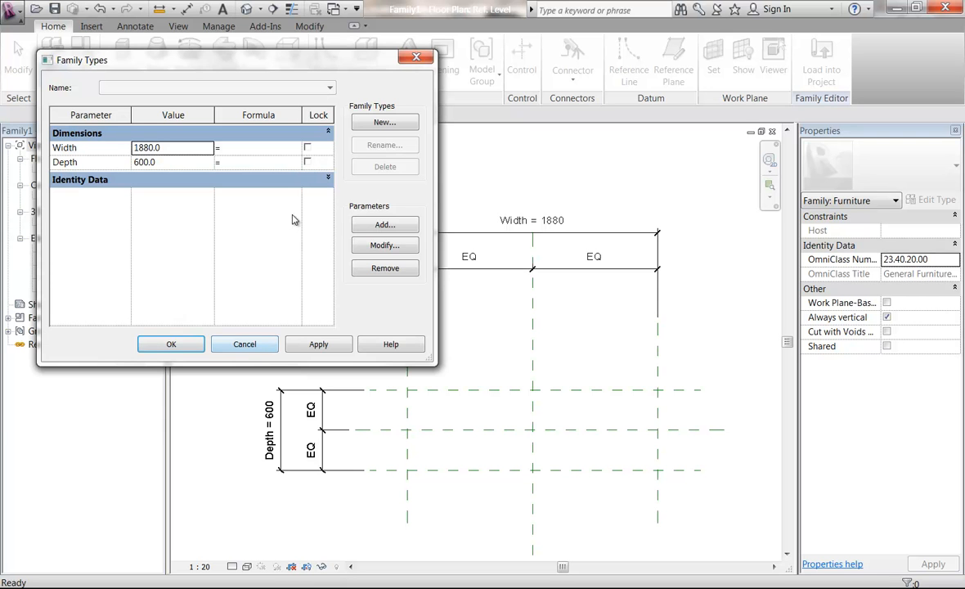
{"action": "left_click", "coordinate": [245, 345]}
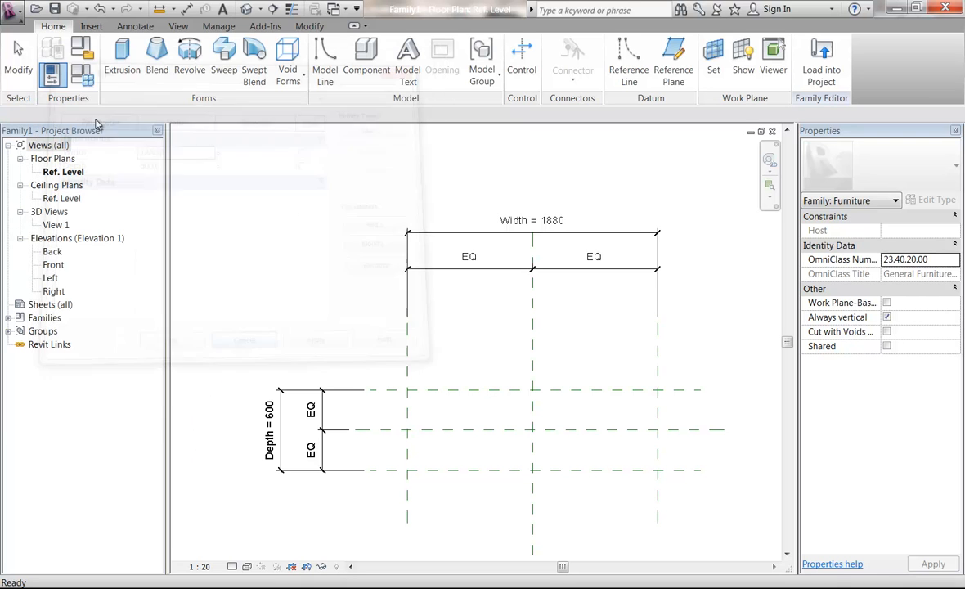
Step: Set the Width parameter to 1500 in the family types and apply it to the reference planes
{"action": "left_click", "coordinate": [80, 76]}
{"action": "left_click_drag", "start_coordinate": [123, 71], "coordinate": [115, 105]}
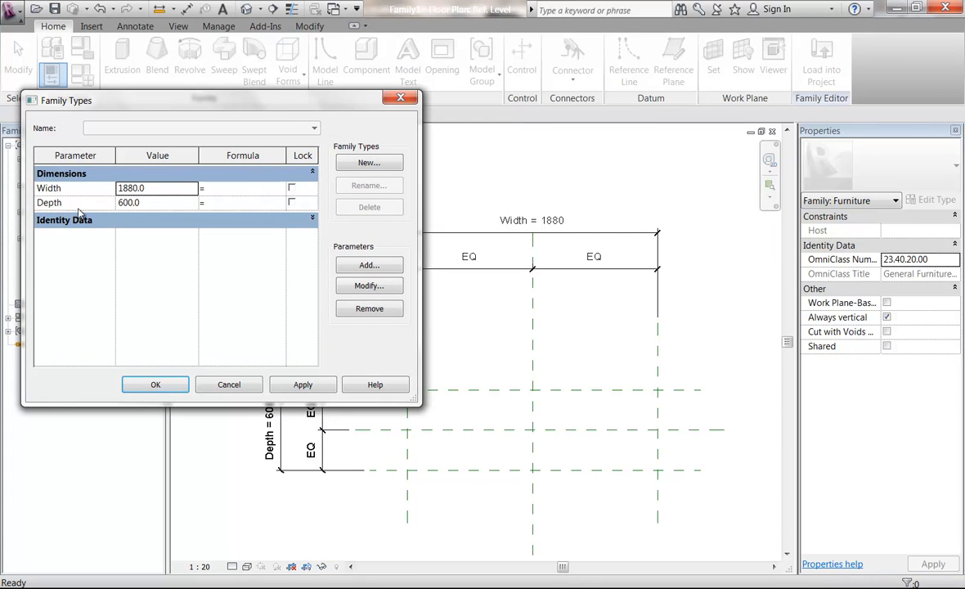
{"action": "left_click", "coordinate": [172, 192]}
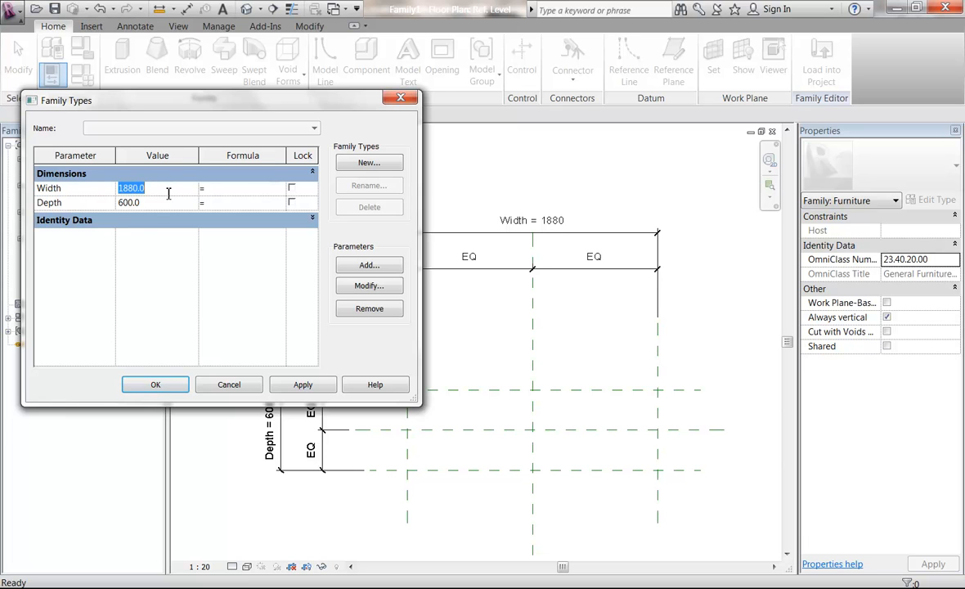
{"action": "type", "text": "1"}
{"action": "left_click", "coordinate": [303, 385]}
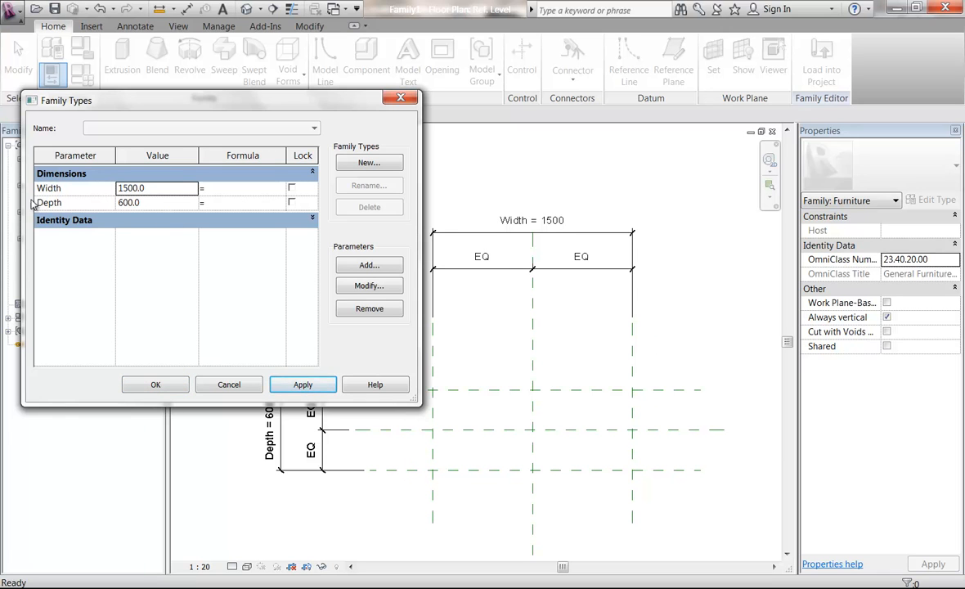
Step: Set the Depth parameter to 900, apply it, and close the family types settings
{"action": "left_click", "coordinate": [162, 203]}
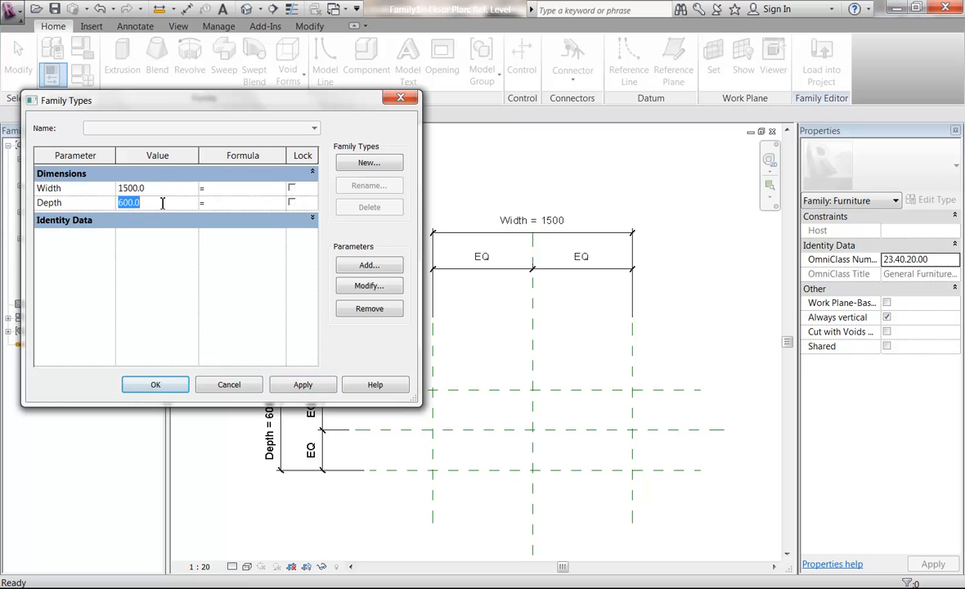
{"action": "type", "text": "900"}
{"action": "left_click", "coordinate": [304, 386]}
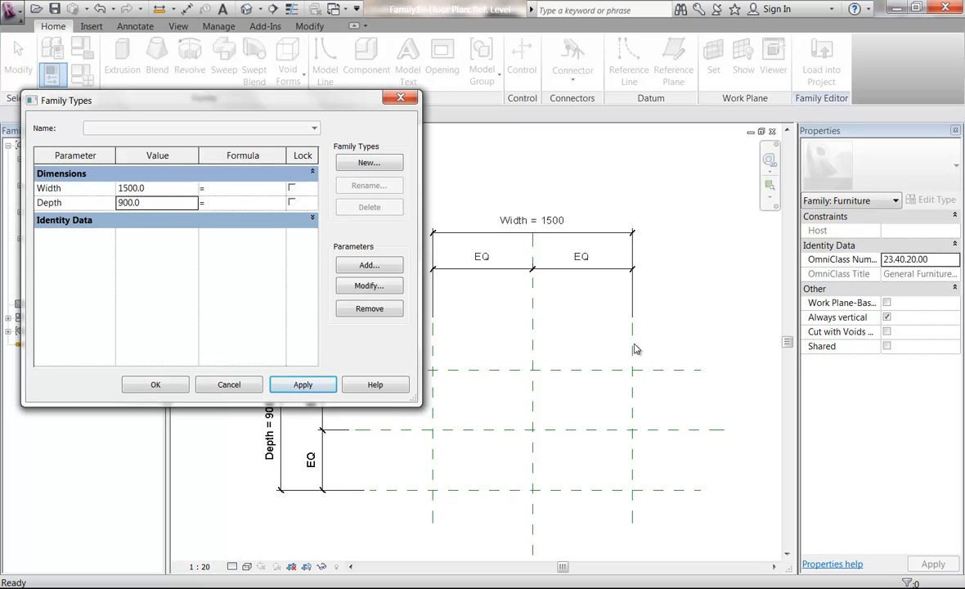
{"action": "left_click", "coordinate": [162, 389]}
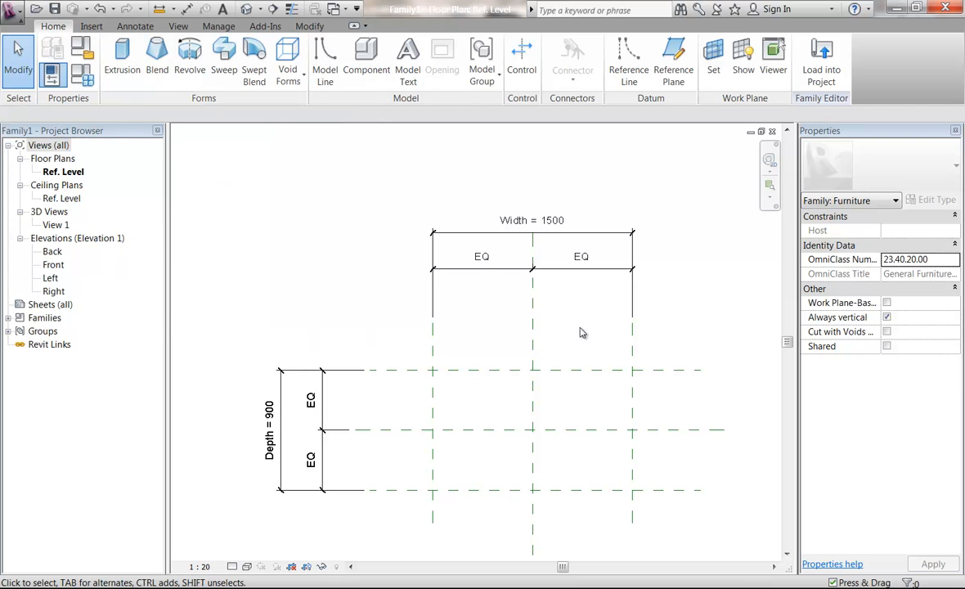
{"action": "left_click", "coordinate": [636, 354]}
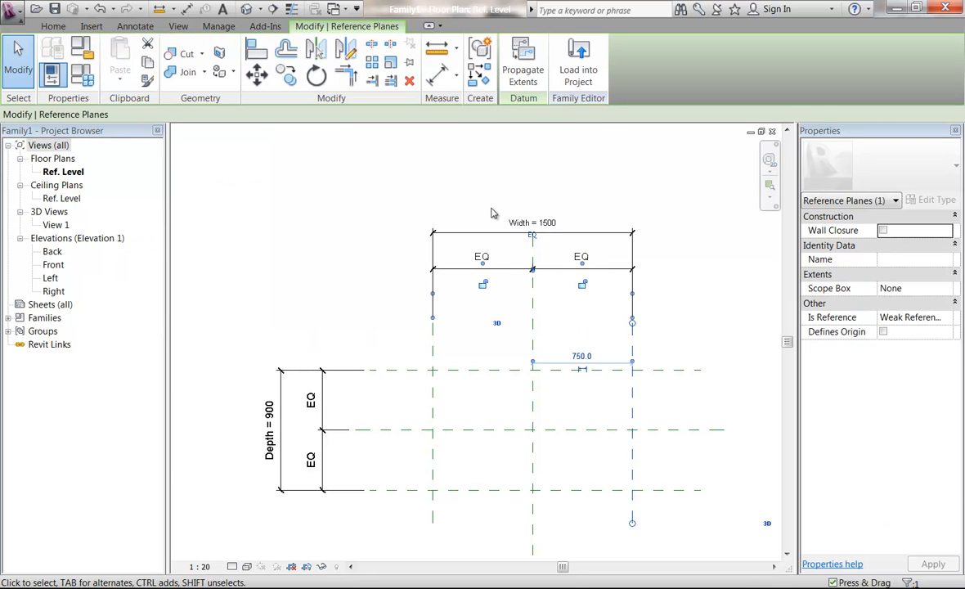
{"action": "left_click", "coordinate": [376, 176]}
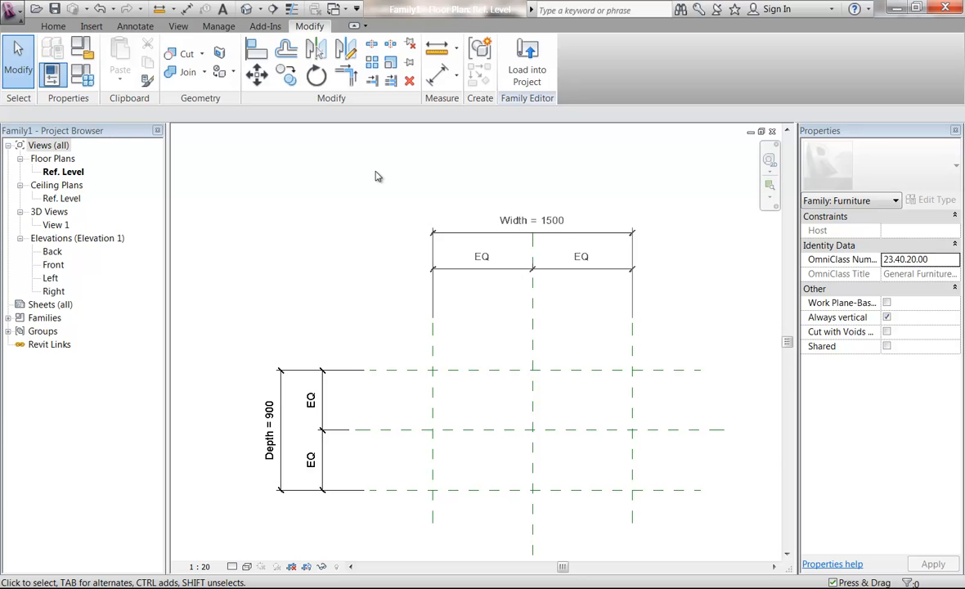
Step: Create a solid extrusion with a 250 mm depth from a rectangle whose four sides are locked to the outer reference planes
{"action": "left_click", "coordinate": [53, 26]}
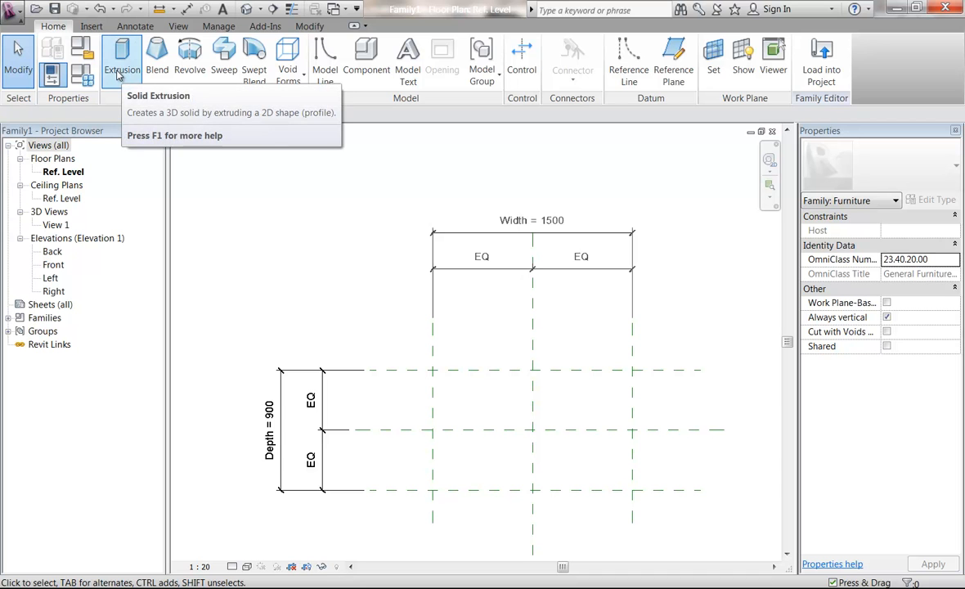
{"action": "left_click", "coordinate": [119, 74]}
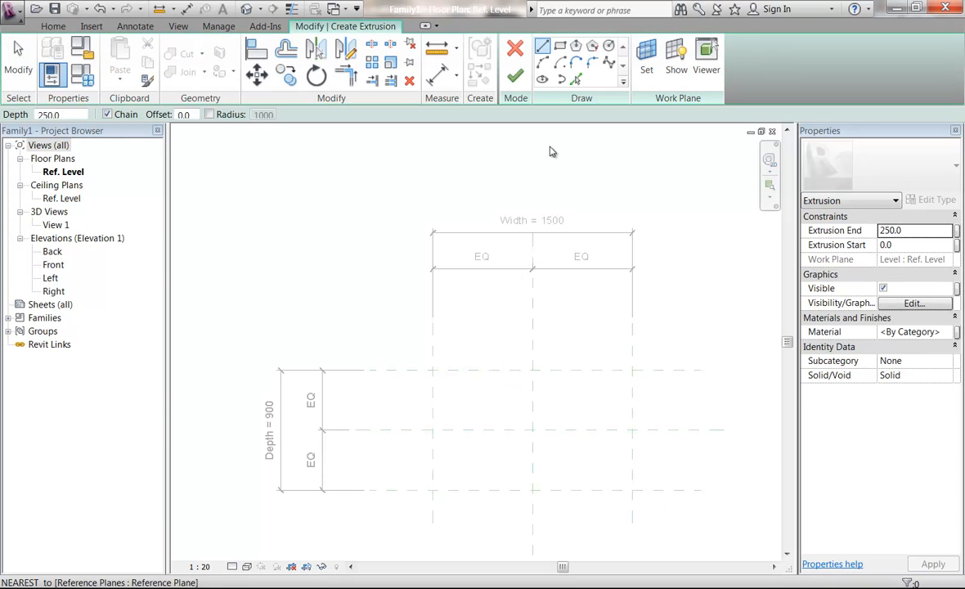
{"action": "left_click", "coordinate": [561, 47]}
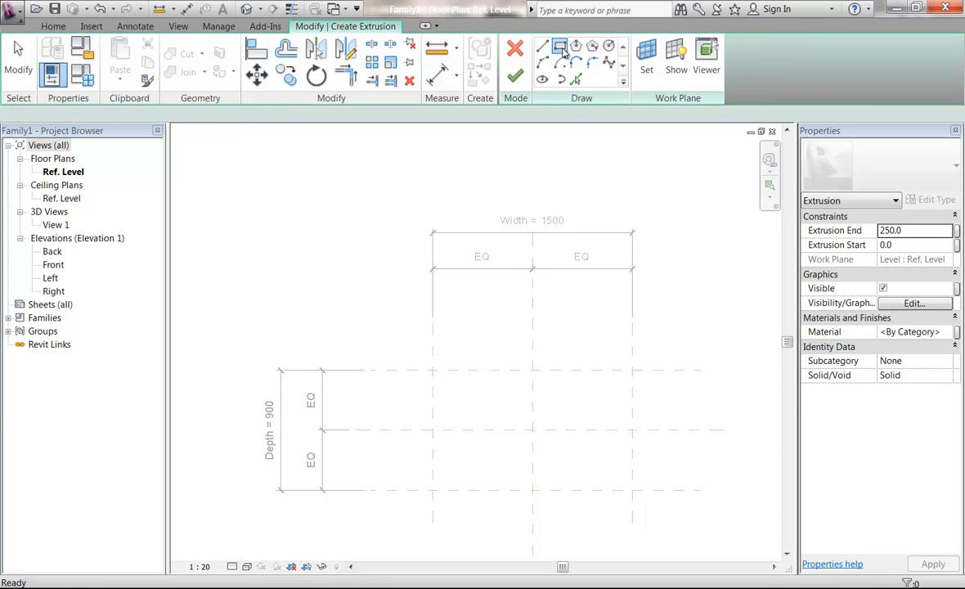
{"action": "left_click", "coordinate": [434, 370]}
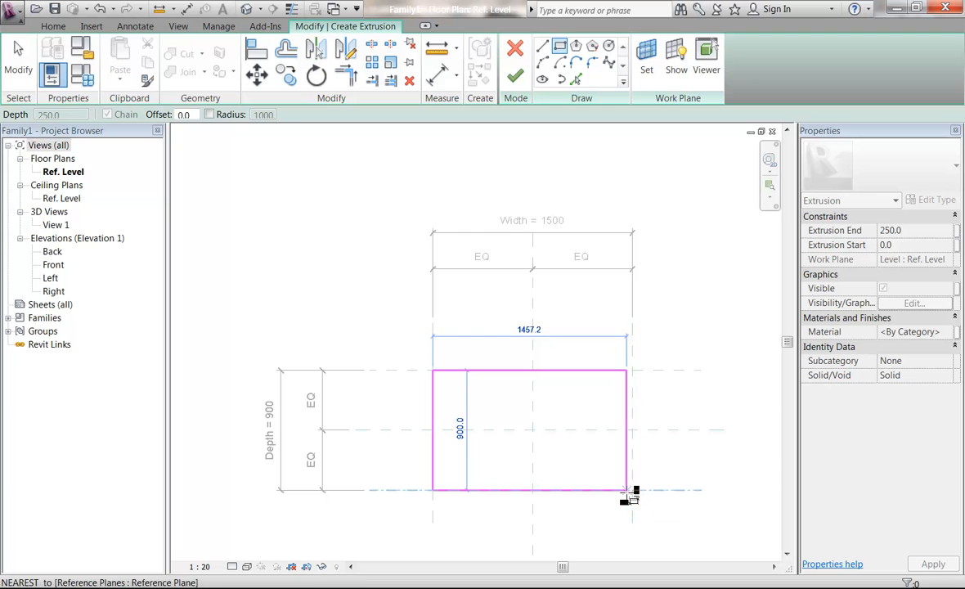
{"action": "left_click", "coordinate": [632, 490]}
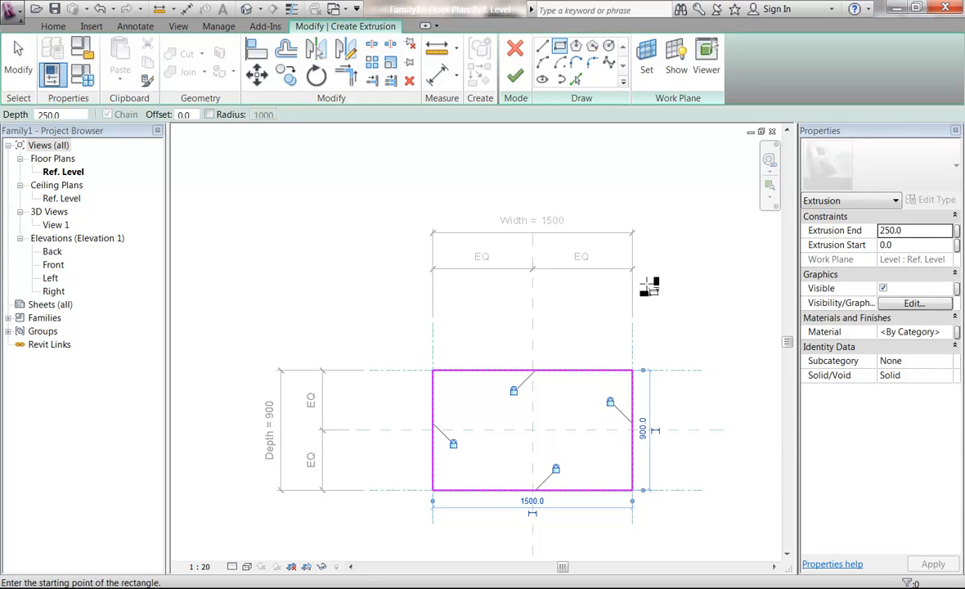
{"action": "left_click", "coordinate": [363, 303]}
{"action": "key", "text": "Escape"}
{"action": "key", "text": "Escape"}
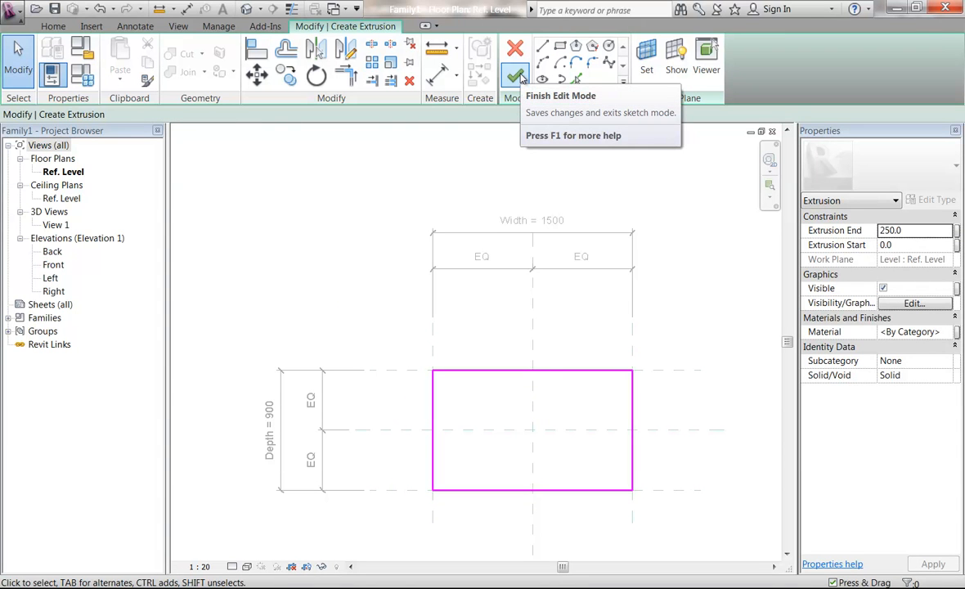
{"action": "left_click", "coordinate": [517, 77]}
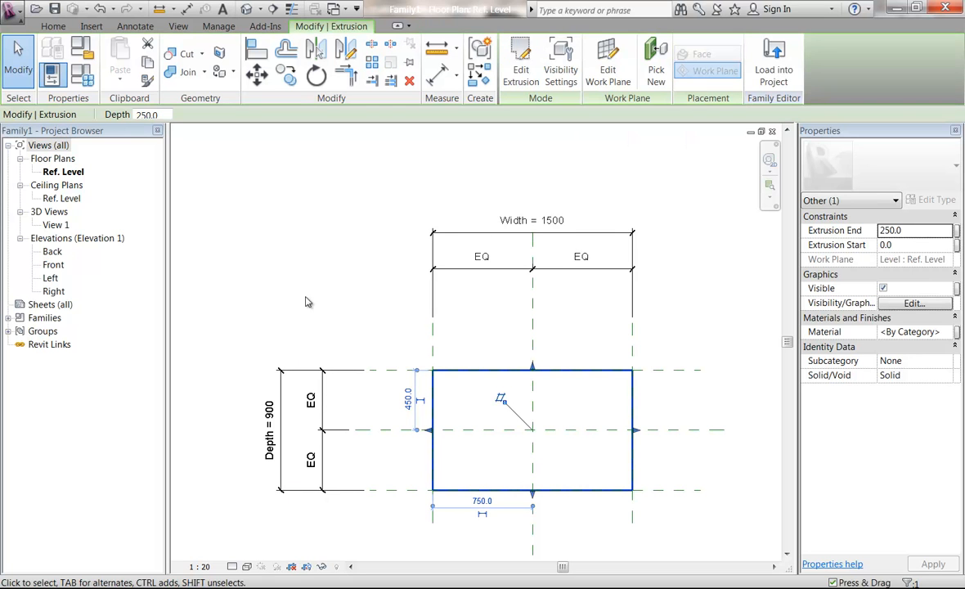
Step: Examine the extrusion in the 3D view from the top-front-right corner, fitted to the view
{"action": "double_click", "coordinate": [54, 225]}
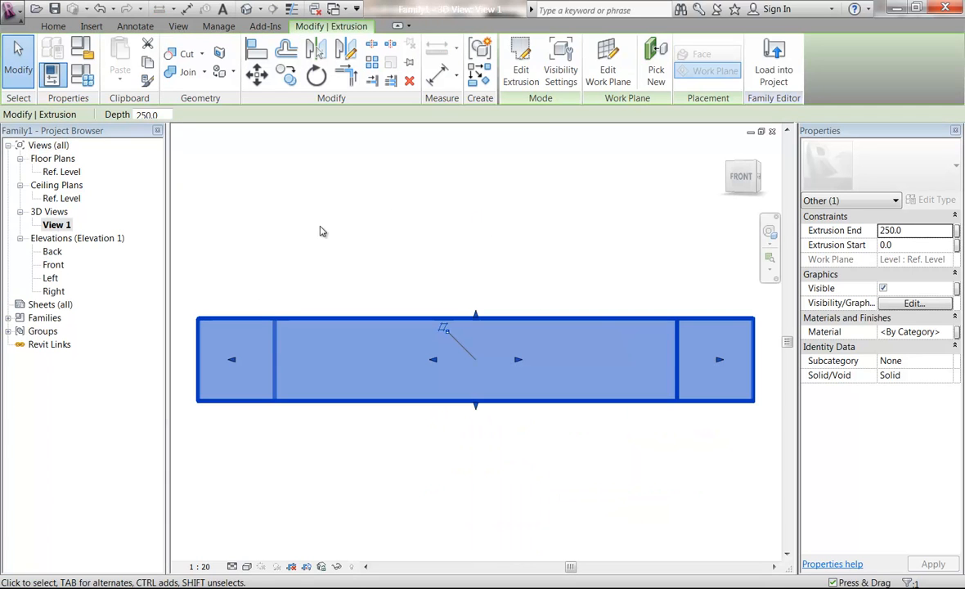
{"action": "left_click", "coordinate": [391, 218]}
{"action": "right_click", "coordinate": [395, 218]}
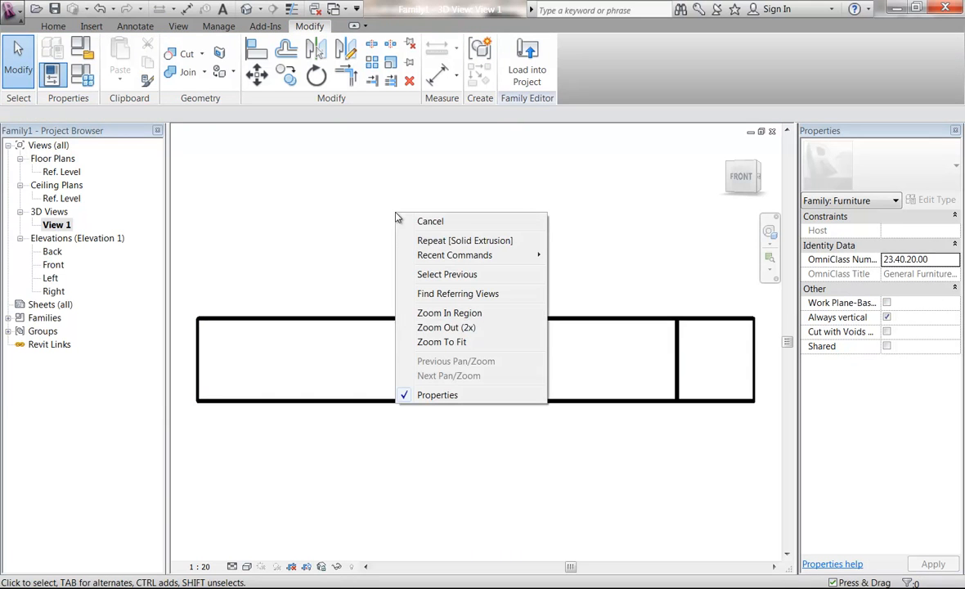
{"action": "left_click", "coordinate": [442, 341]}
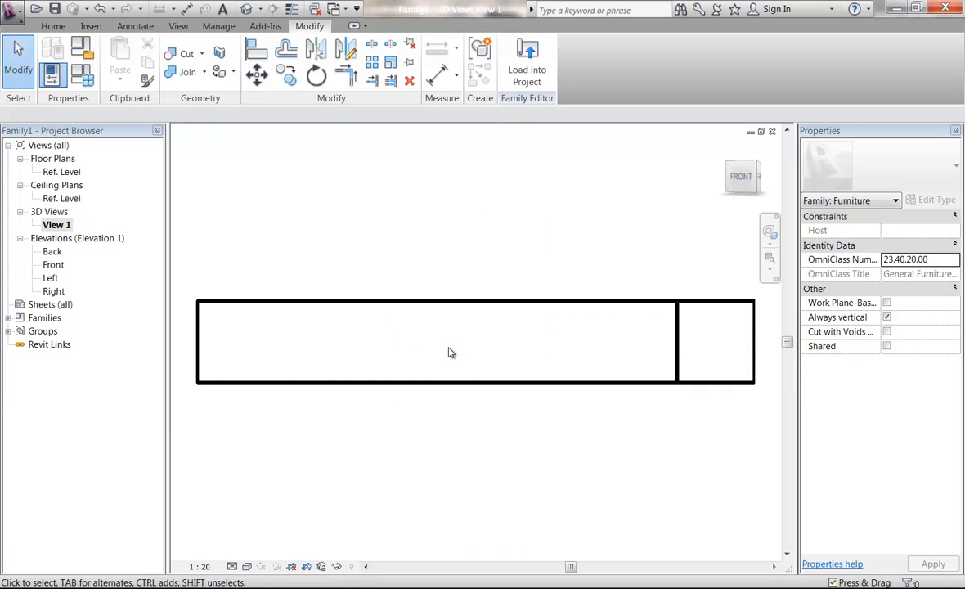
{"action": "left_click", "coordinate": [758, 168]}
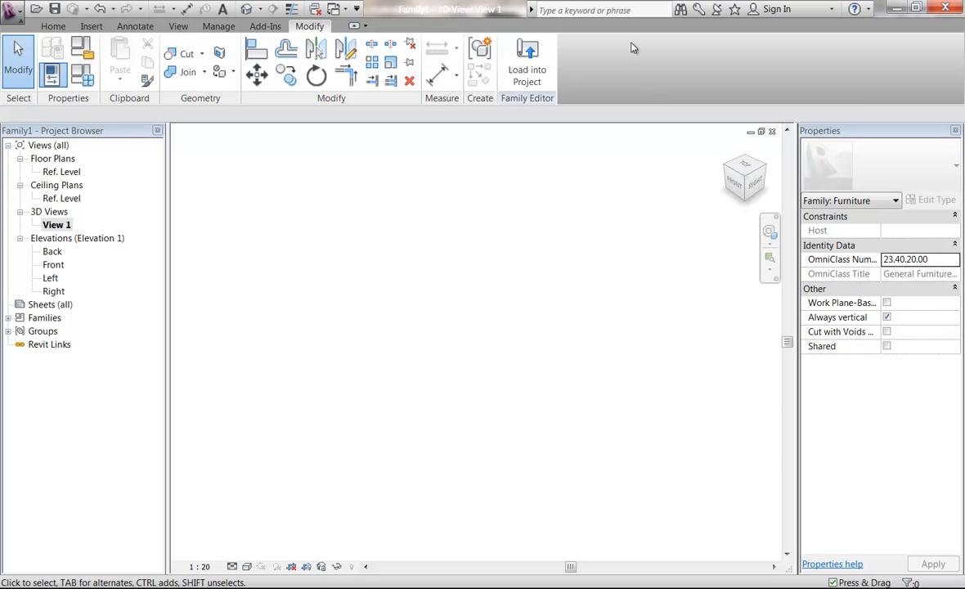
{"action": "right_click", "coordinate": [383, 260]}
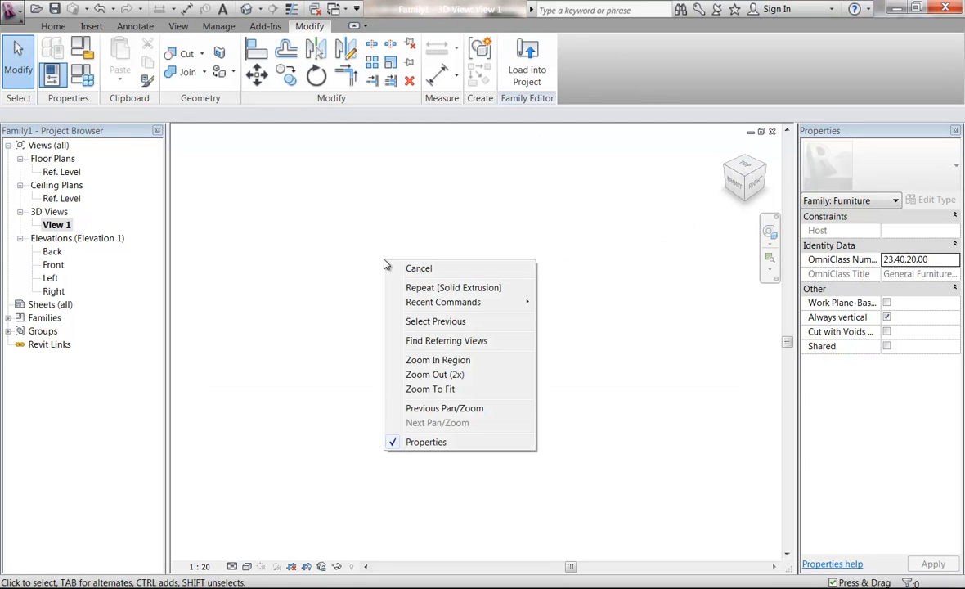
{"action": "left_click", "coordinate": [430, 390]}
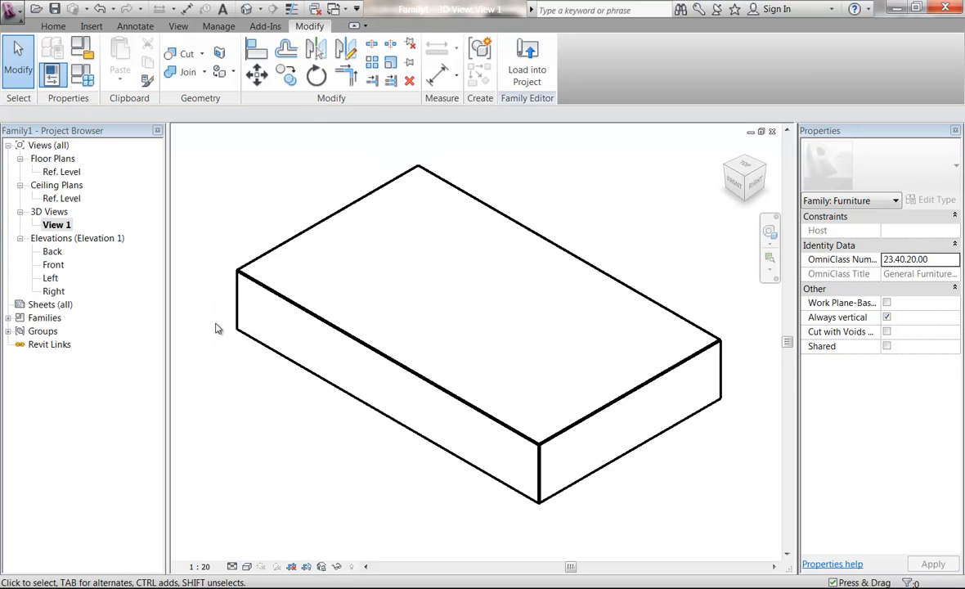
{"action": "middle_click_drag", "start_coordinate": [260, 225], "coordinate": [278, 224]}
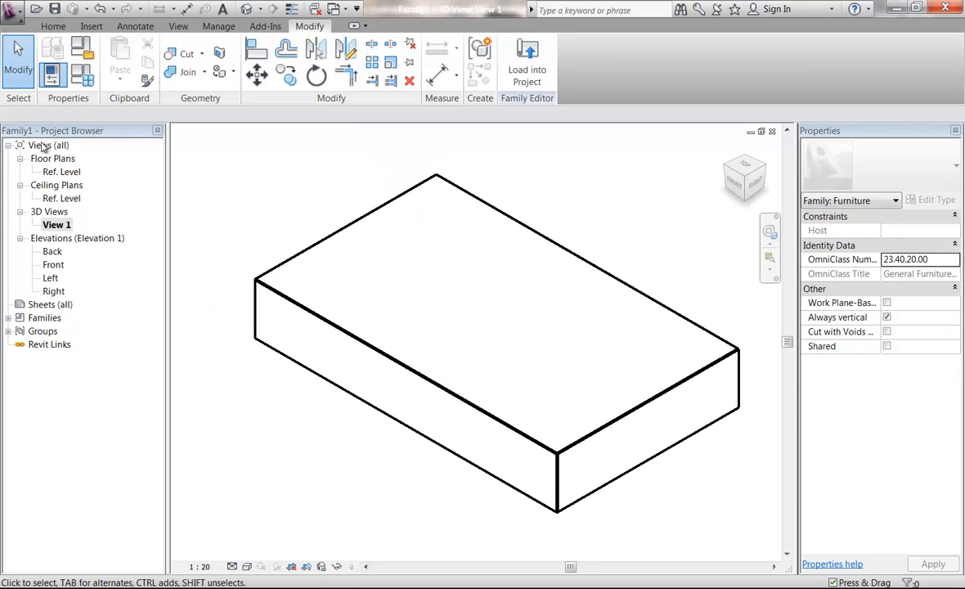
Step: Set the Width parameter to 2400 in the family types and apply it to the extrusion
{"action": "left_click", "coordinate": [81, 72]}
{"action": "left_click_drag", "start_coordinate": [217, 103], "coordinate": [224, 34]}
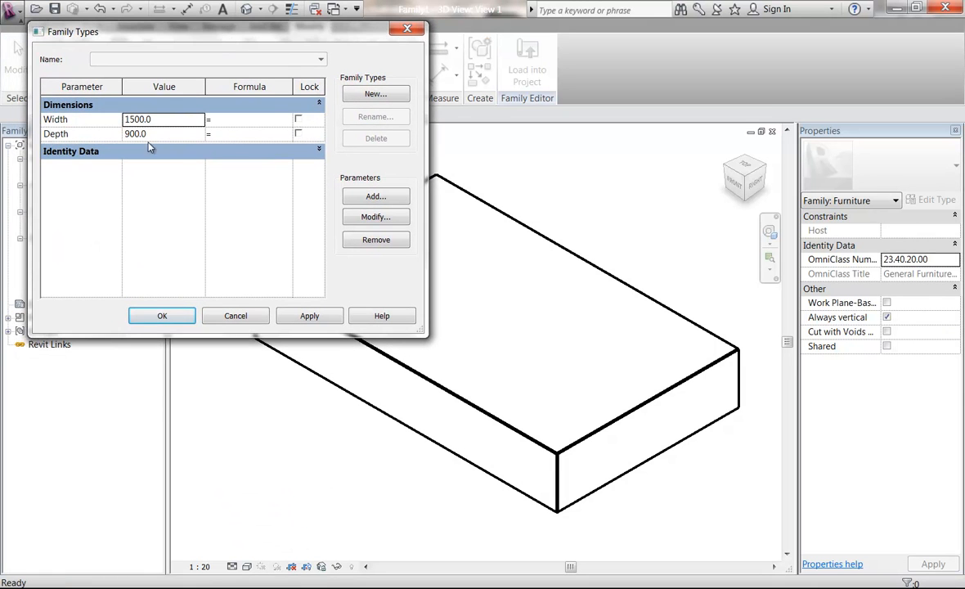
{"action": "left_click", "coordinate": [165, 121]}
{"action": "type", "text": "2400"}
{"action": "left_click", "coordinate": [315, 322]}
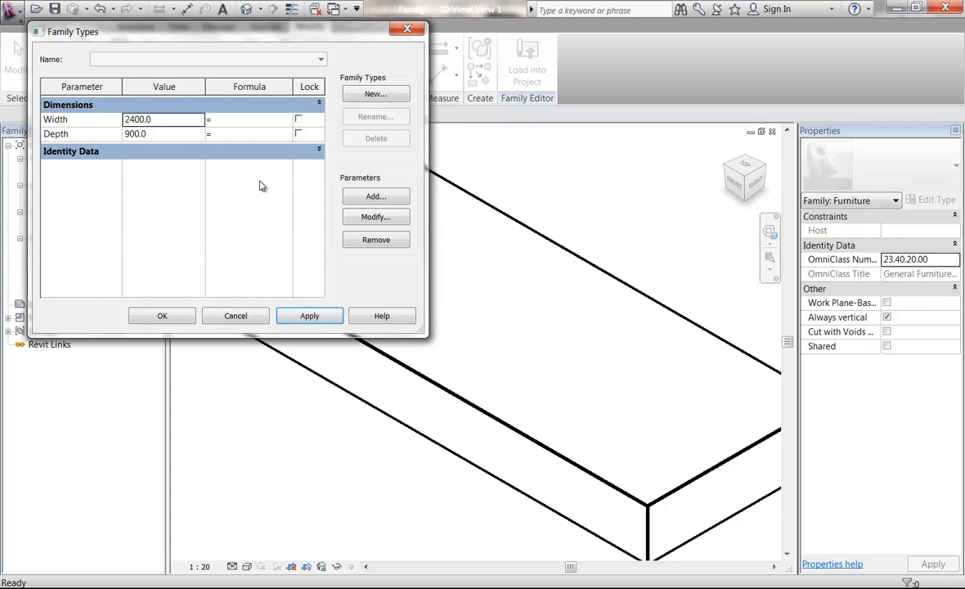
Step: Set the Depth parameter to 1500, apply it, close the family types settings and check the whole resized block
{"action": "left_click", "coordinate": [174, 136]}
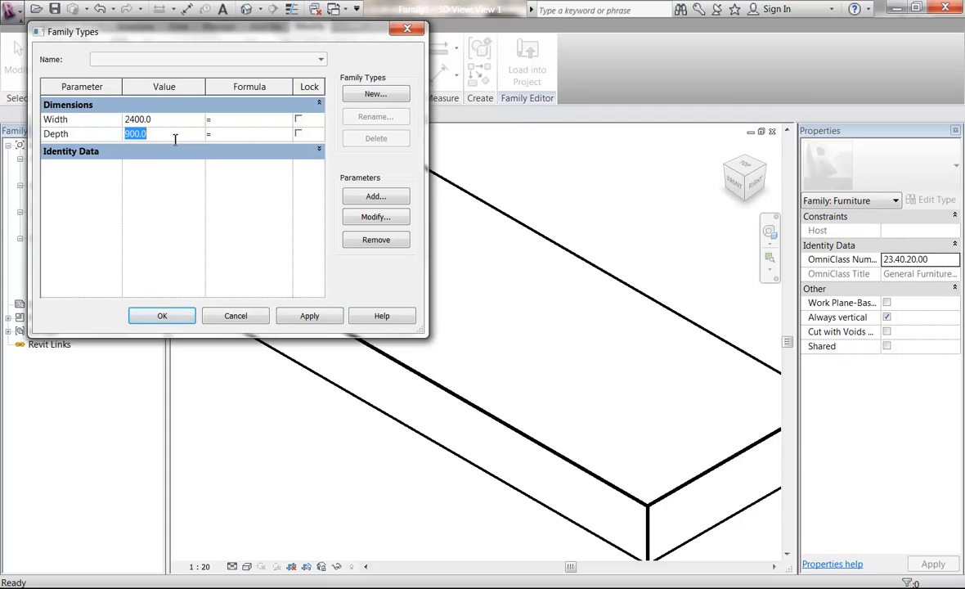
{"action": "type", "text": "1500"}
{"action": "left_click", "coordinate": [309, 316]}
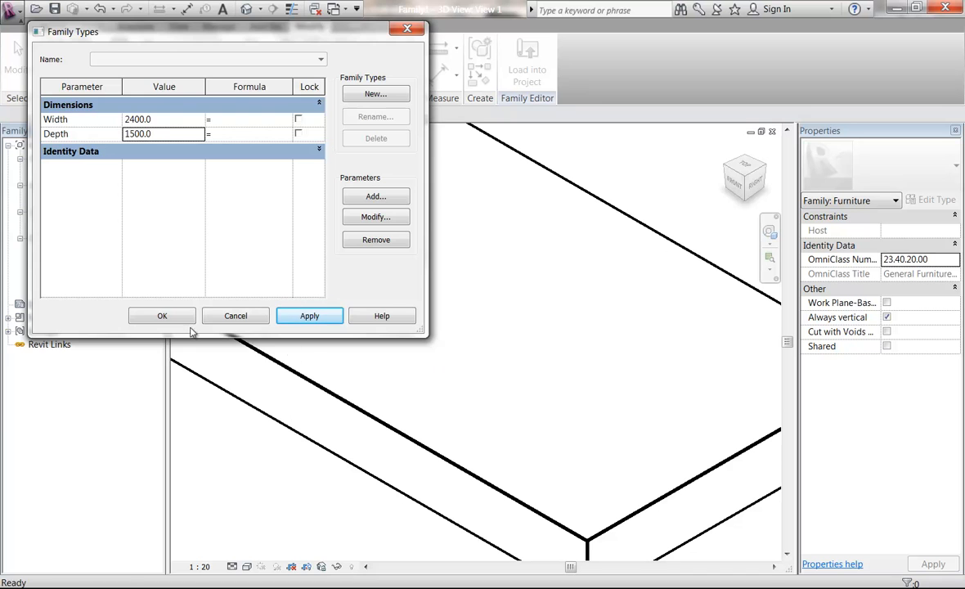
{"action": "left_click", "coordinate": [162, 315]}
{"action": "scroll", "coordinate": [291, 497], "scroll_direction": "down", "scroll_amount": 2}
{"action": "middle_click_drag", "start_coordinate": [300, 490], "coordinate": [379, 446]}
{"action": "scroll", "coordinate": [384, 444], "scroll_direction": "down", "scroll_amount": 1}
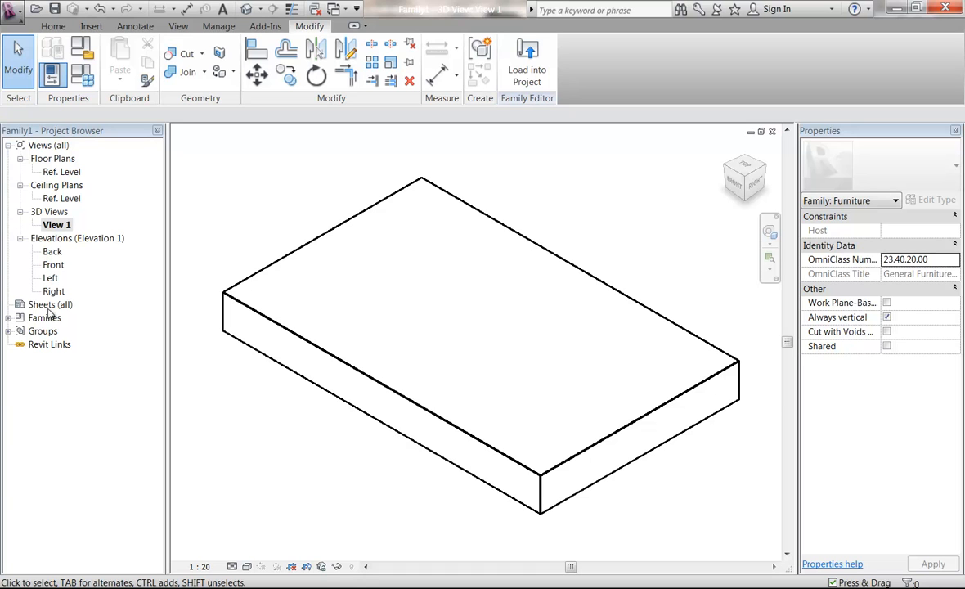
Step: In the Front elevation, draw a horizontal reference plane about 800 mm above Ref. Level, extending past both outer vertical planes
{"action": "double_click", "coordinate": [53, 265]}
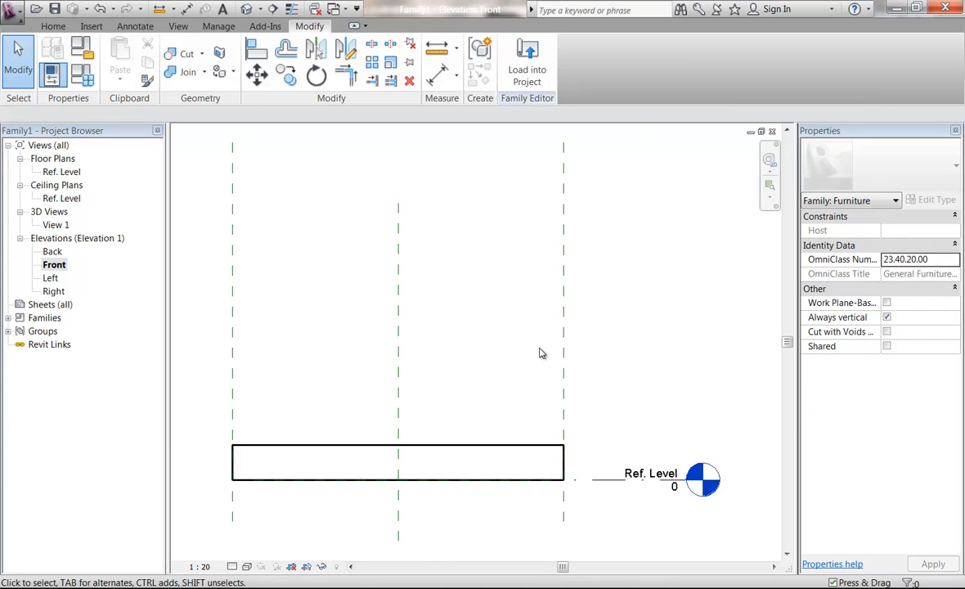
{"action": "middle_click_drag", "start_coordinate": [355, 306], "coordinate": [372, 300]}
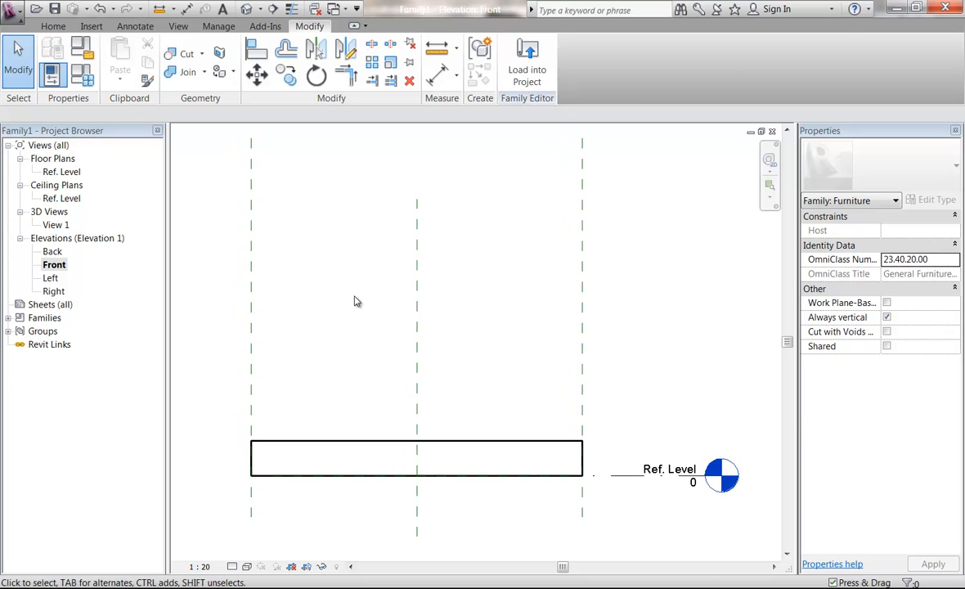
{"action": "left_click", "coordinate": [53, 26]}
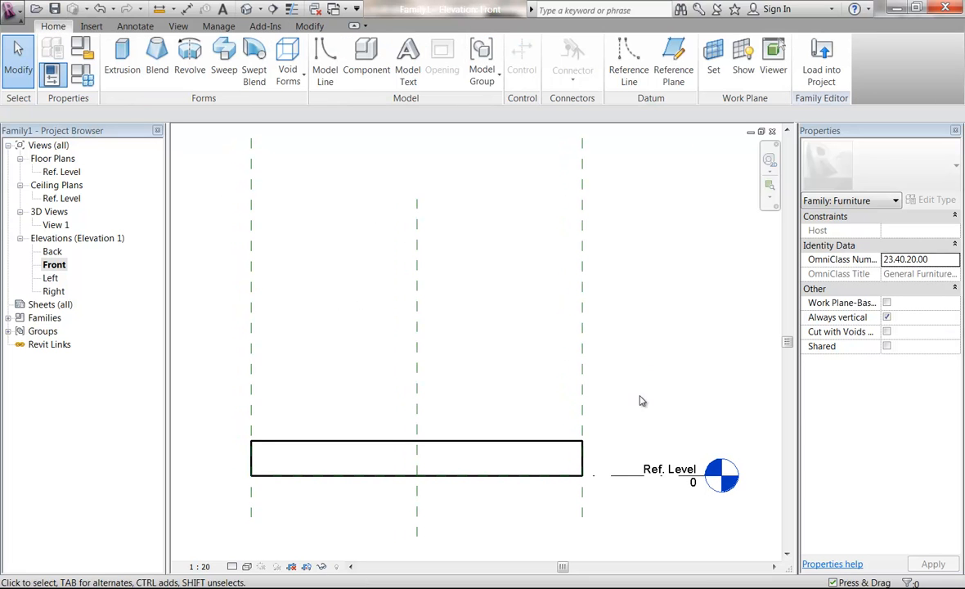
{"action": "left_click", "coordinate": [671, 473]}
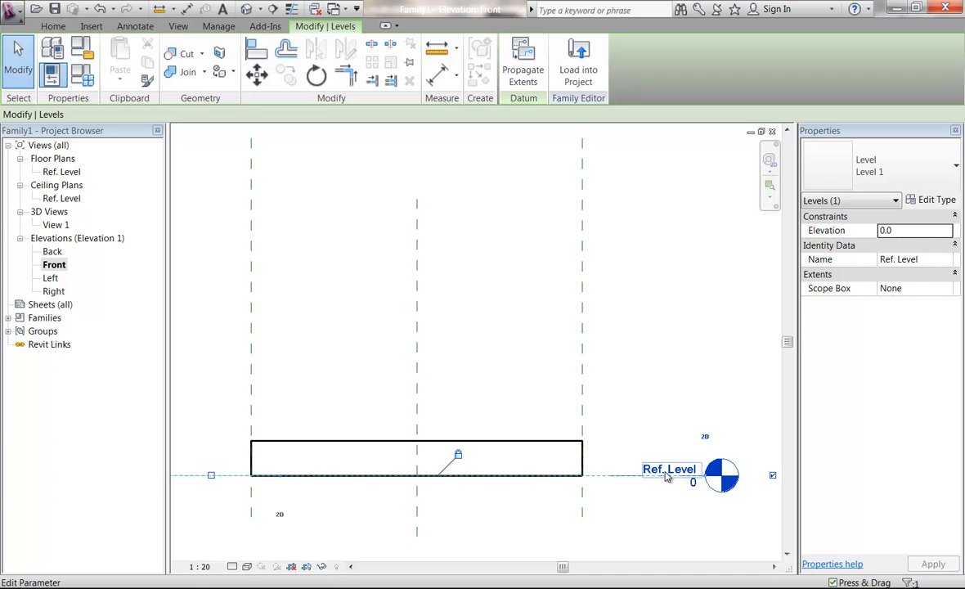
{"action": "left_click", "coordinate": [678, 261]}
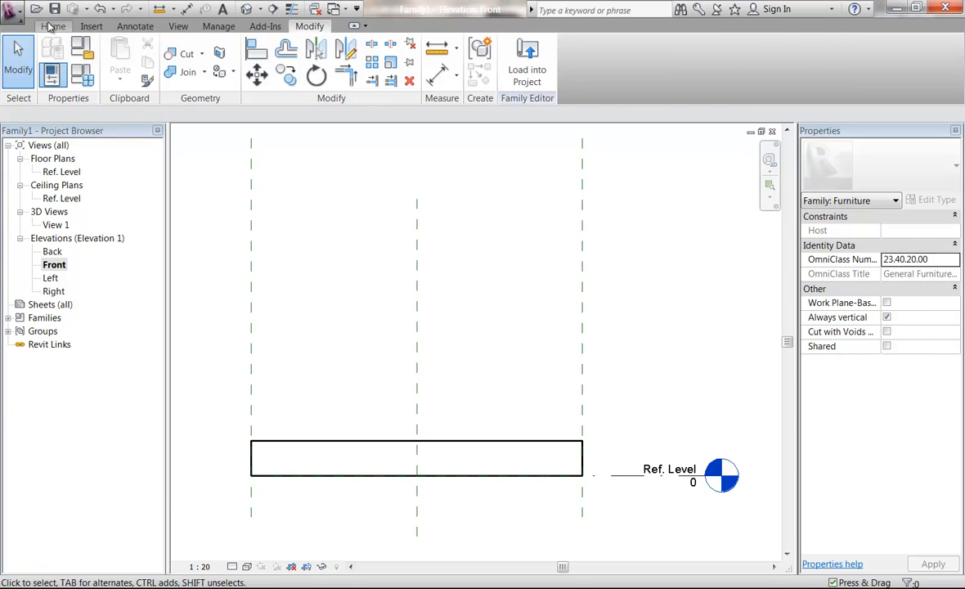
{"action": "left_click", "coordinate": [51, 27]}
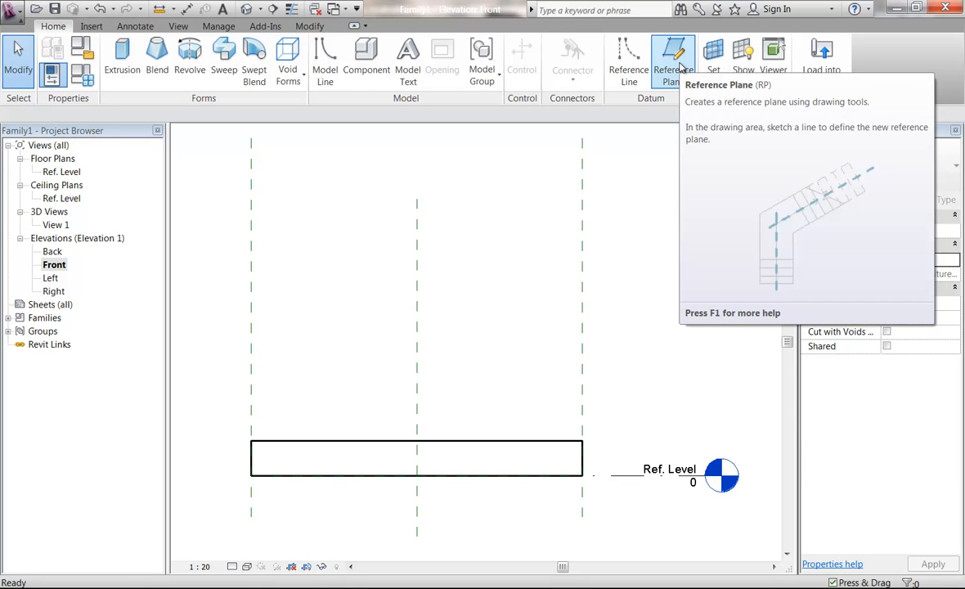
{"action": "left_click", "coordinate": [680, 68]}
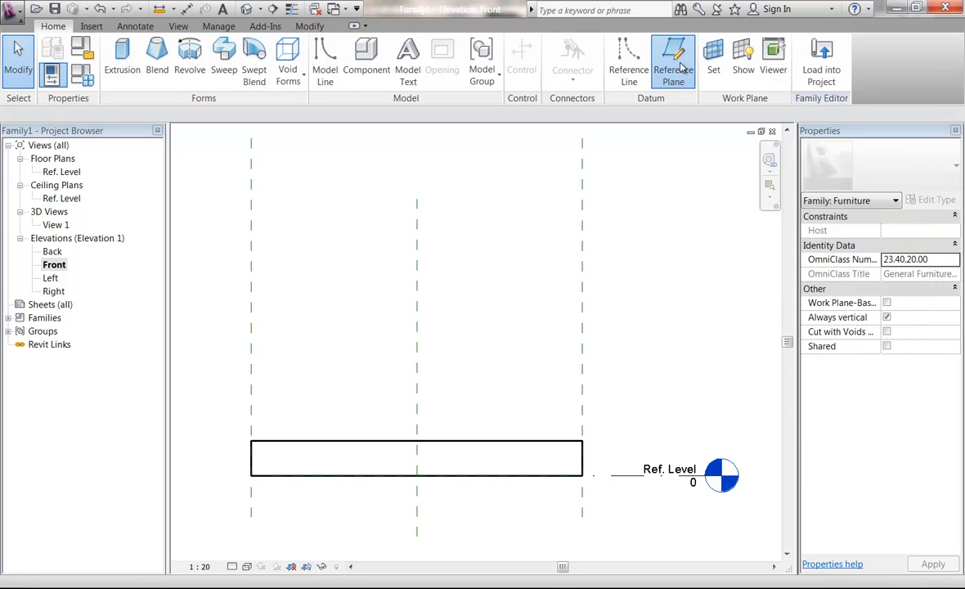
{"action": "left_click", "coordinate": [209, 364]}
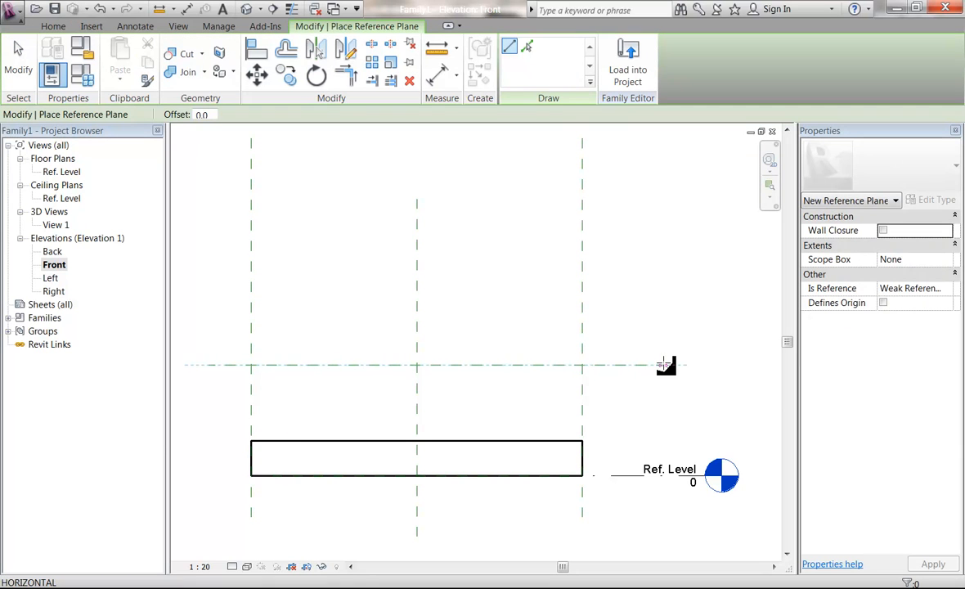
{"action": "left_click", "coordinate": [664, 365]}
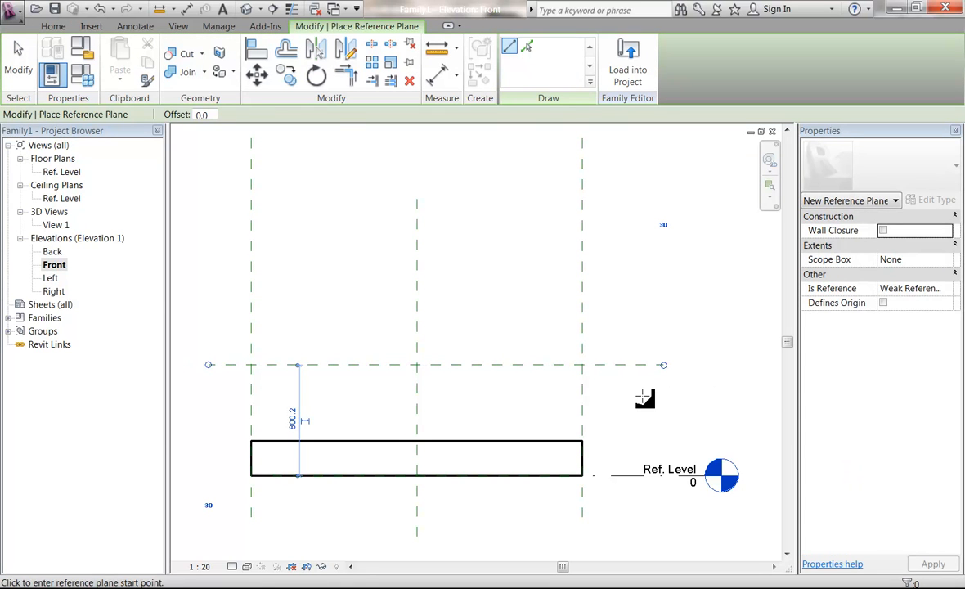
{"action": "key", "text": "Escape"}
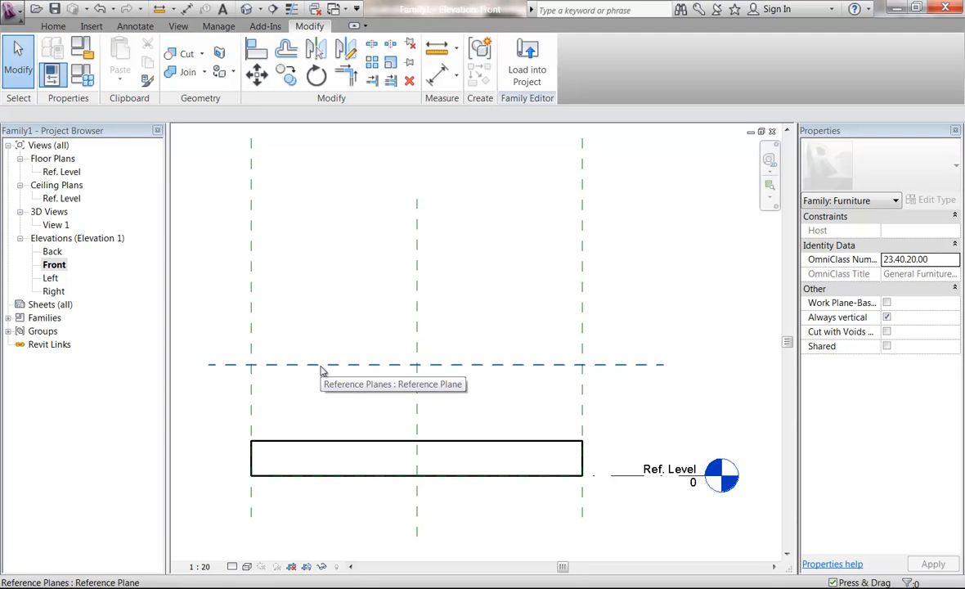
Step: Name the new horizontal reference plane Desktop
{"action": "left_click", "coordinate": [321, 369]}
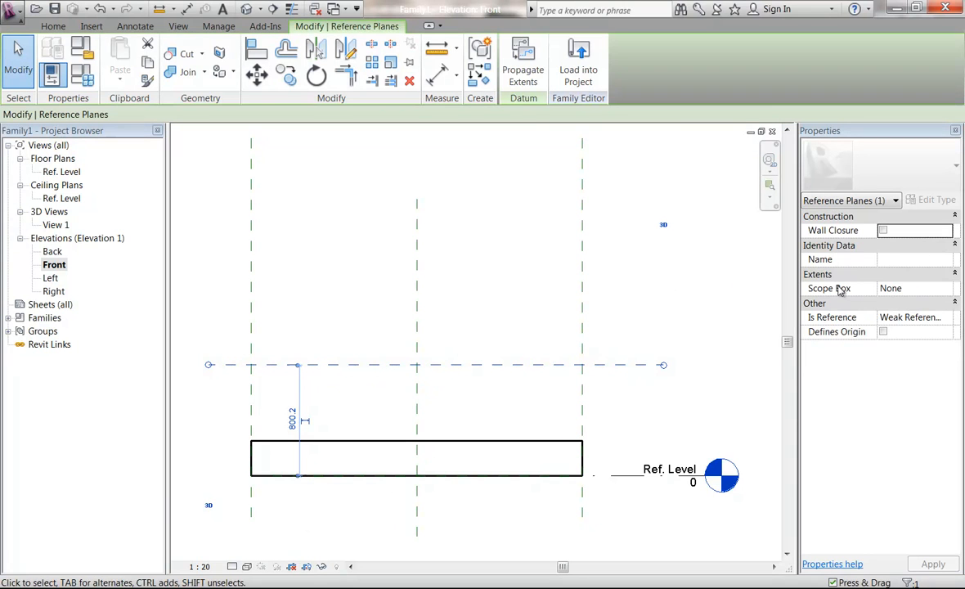
{"action": "left_click", "coordinate": [905, 259]}
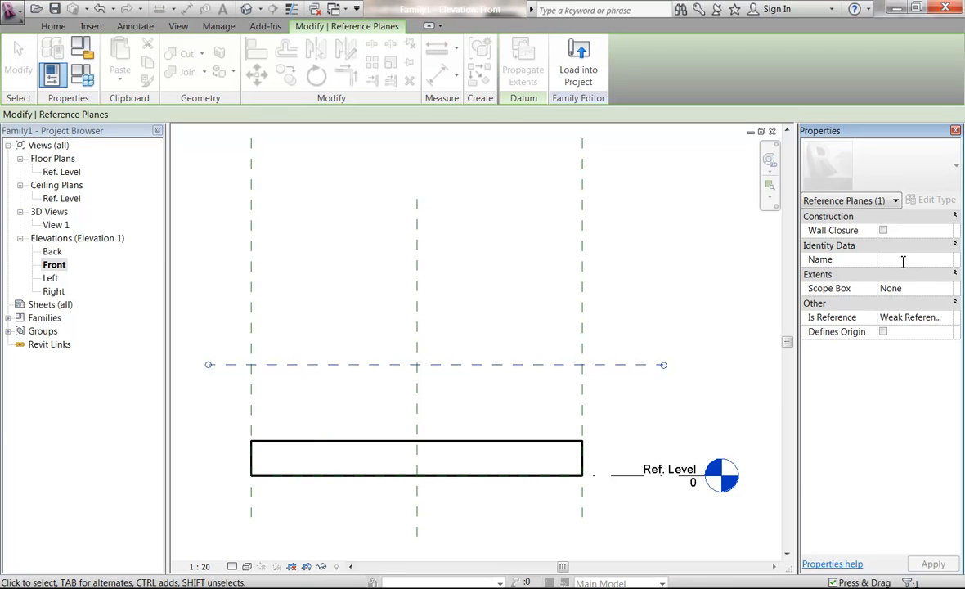
{"action": "type", "text": "Des"}
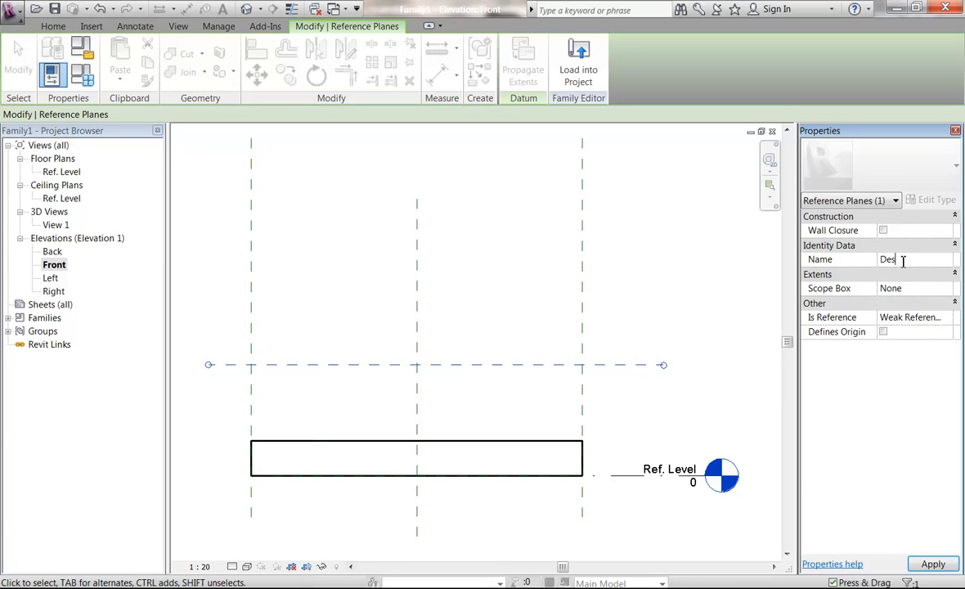
{"action": "key", "text": "Return"}
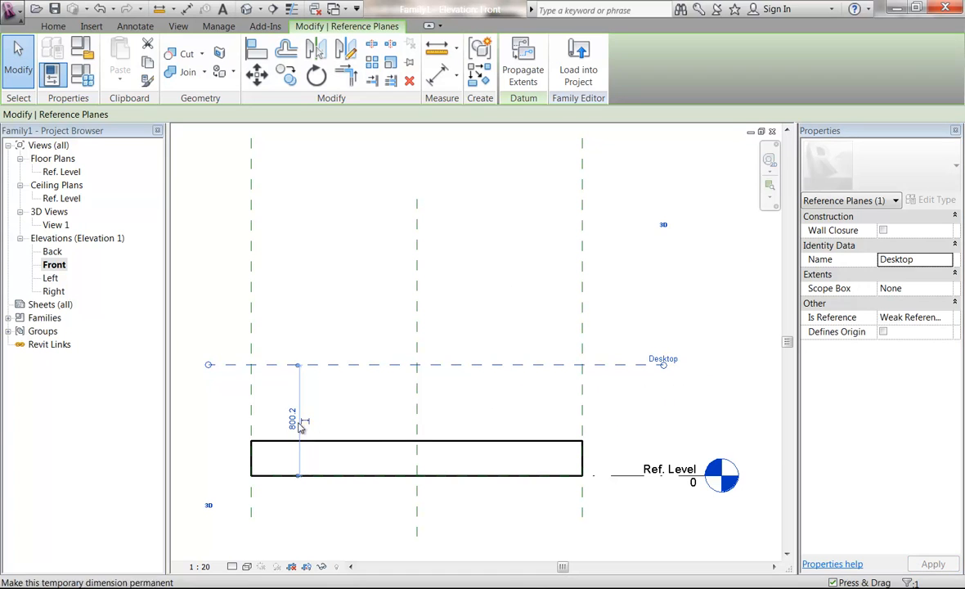
{"action": "left_click", "coordinate": [377, 318]}
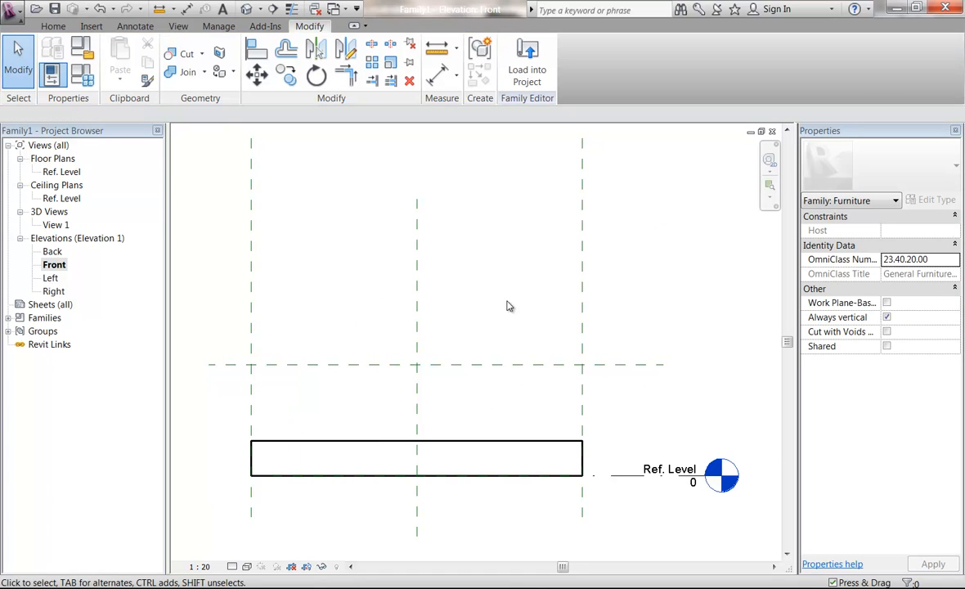
Step: Place an aligned dimension between Ref. Level and the Desktop reference plane, beside the level head
{"action": "left_click", "coordinate": [434, 78]}
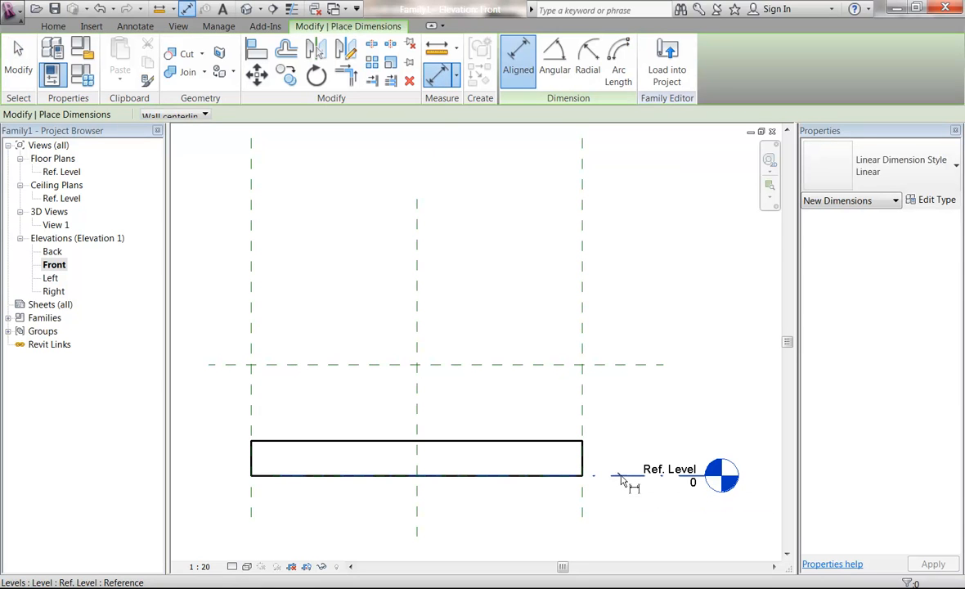
{"action": "left_click", "coordinate": [624, 479]}
{"action": "left_click", "coordinate": [626, 372]}
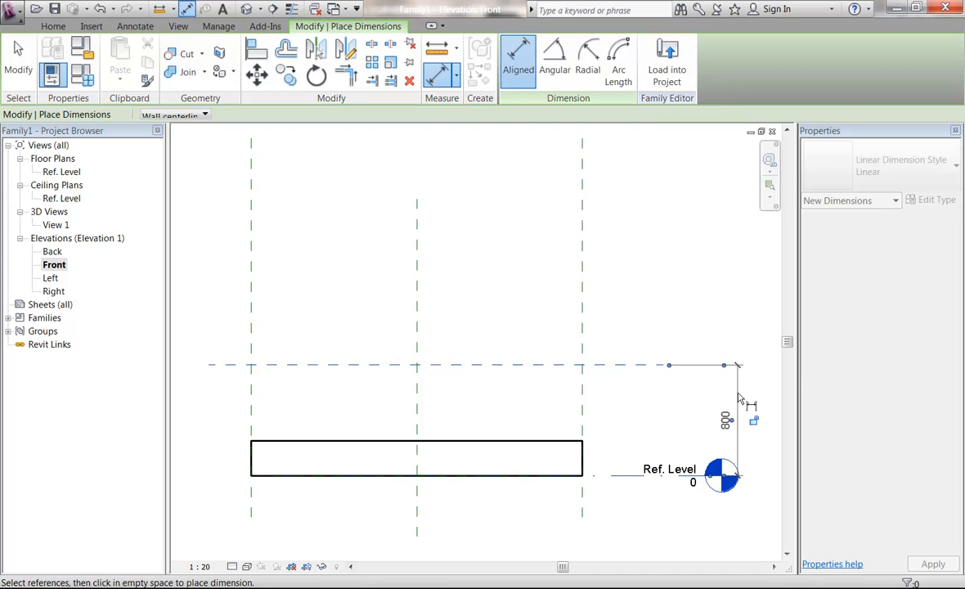
{"action": "left_click", "coordinate": [739, 399]}
{"action": "key", "text": "Escape"}
{"action": "key", "text": "Escape"}
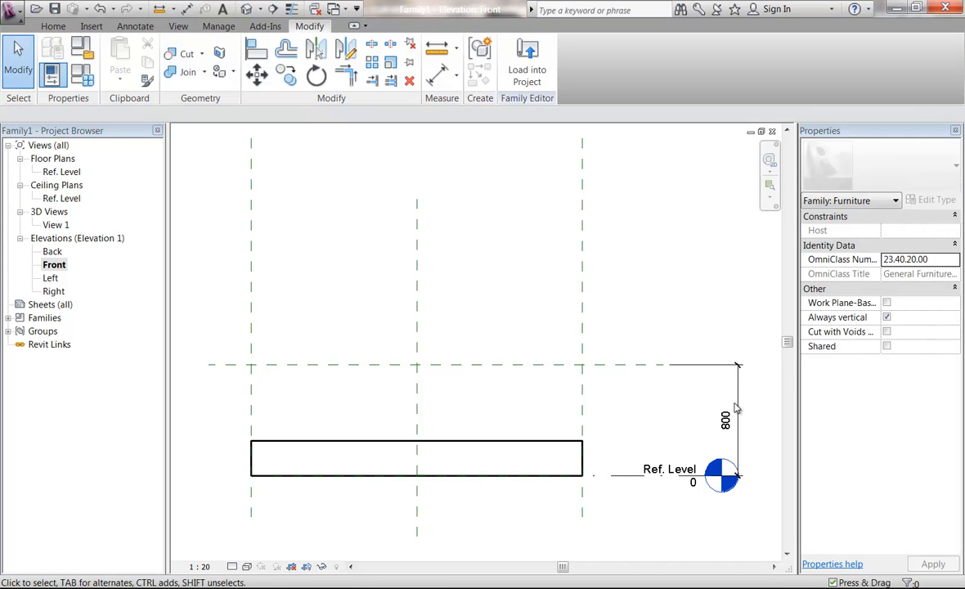
Step: Label the vertical dimension with a new family type parameter named Desk Height, grouped under Dimensions
{"action": "left_click", "coordinate": [737, 405]}
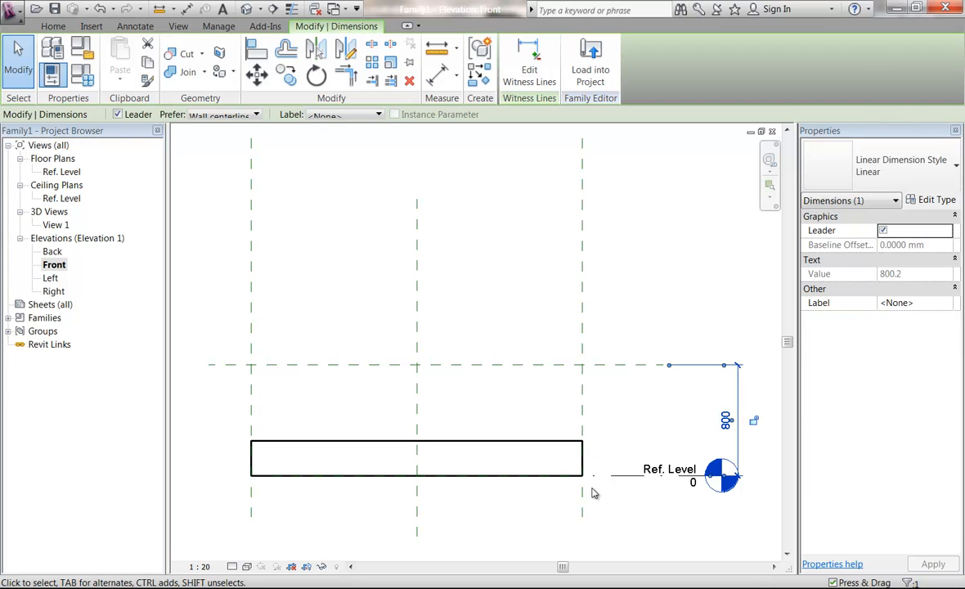
{"action": "left_click", "coordinate": [343, 115]}
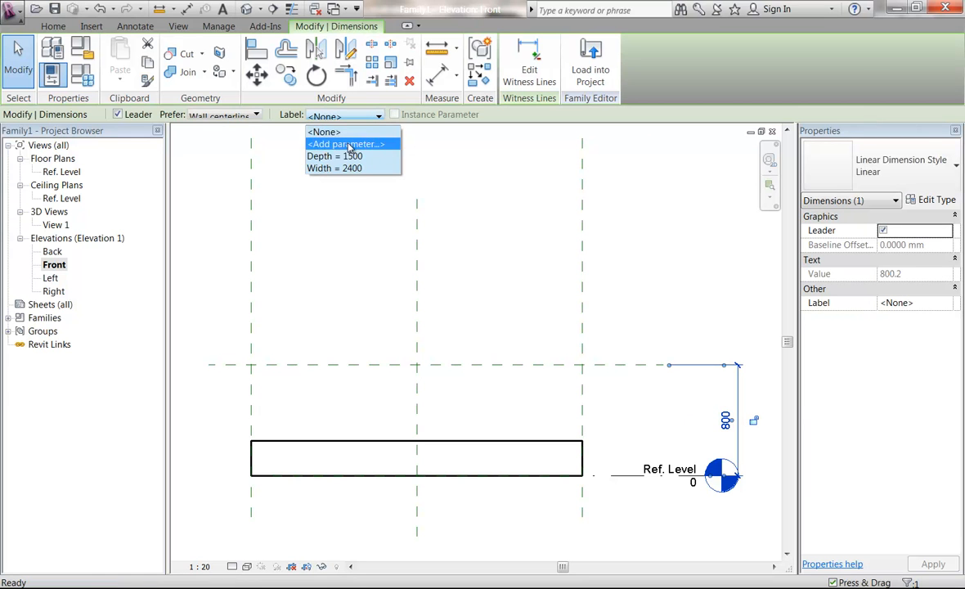
{"action": "left_click", "coordinate": [348, 149]}
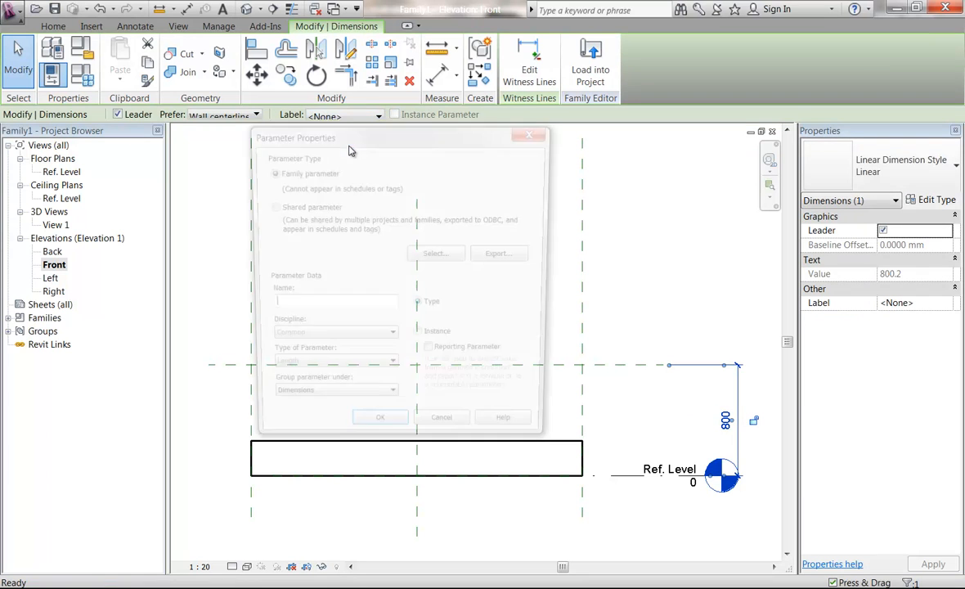
{"action": "type", "text": "Height"}
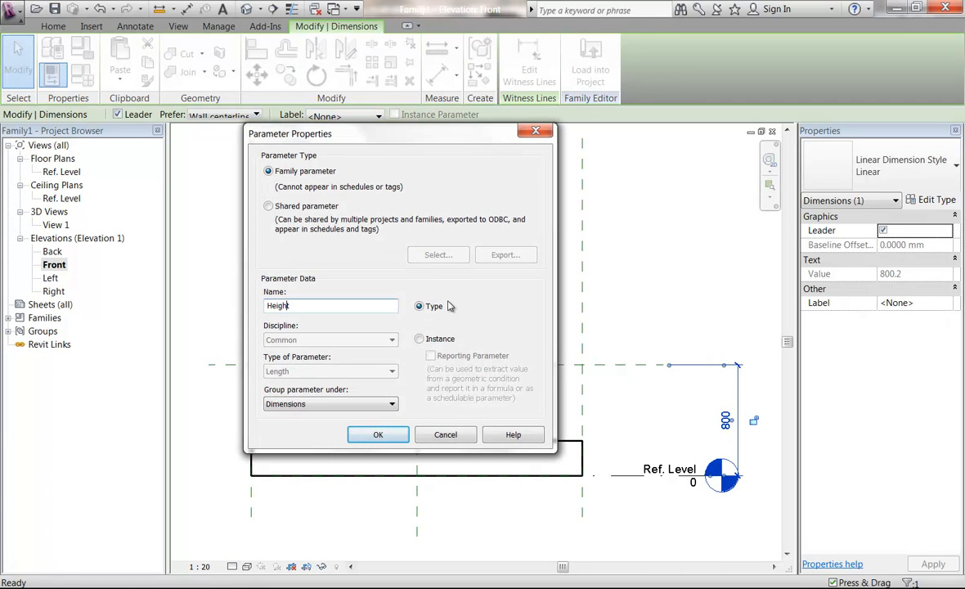
{"action": "type", "text": "Desk"}
{"action": "left_click", "coordinate": [383, 435]}
{"action": "left_click", "coordinate": [452, 273]}
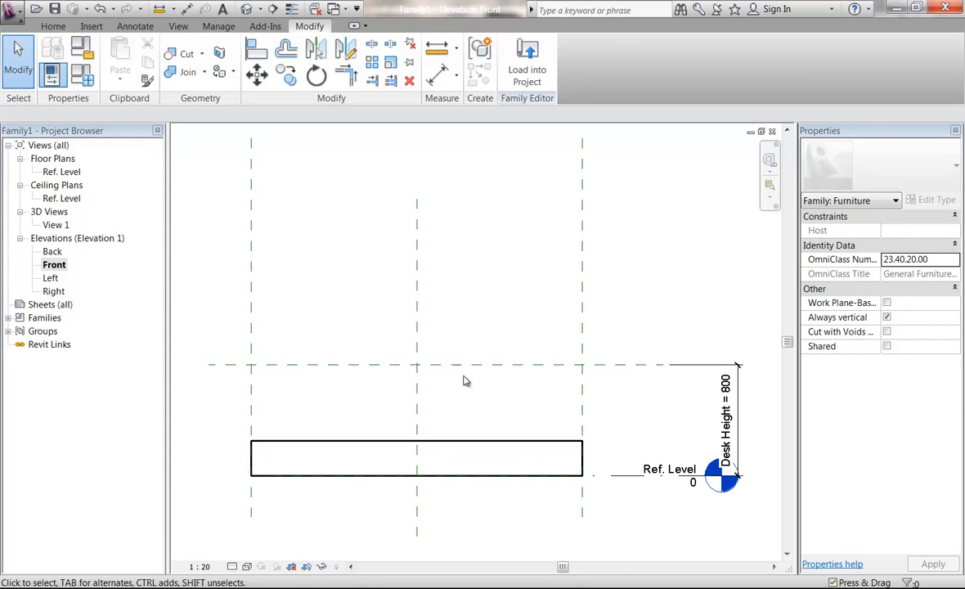
Step: Stretch the desktop extrusion's top to the Desktop reference plane and lock it, then raise its underside to leave a slab about 157 mm thick
{"action": "left_click", "coordinate": [448, 446]}
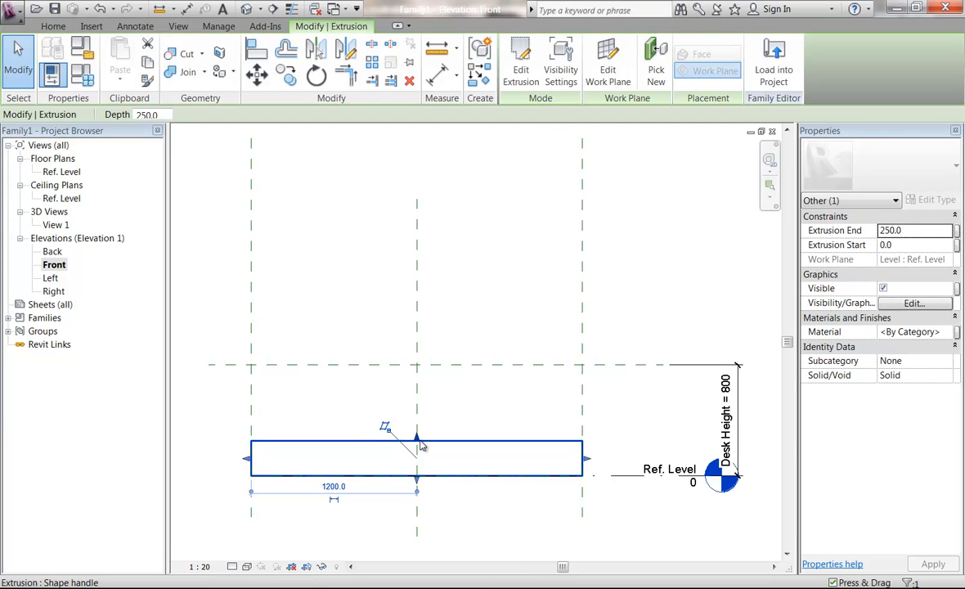
{"action": "left_click_drag", "start_coordinate": [417, 441], "coordinate": [472, 369]}
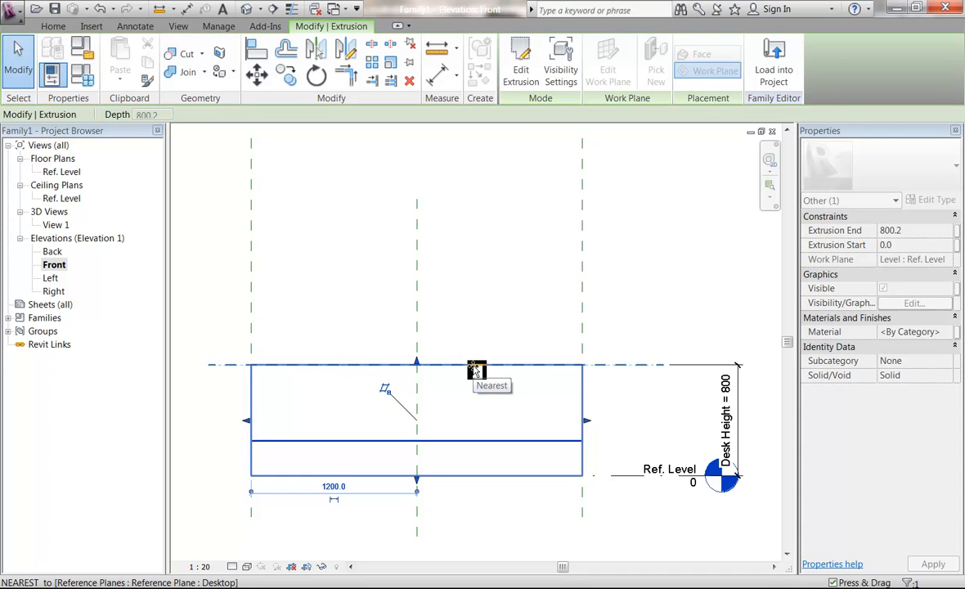
{"action": "left_click_drag", "start_coordinate": [474, 370], "coordinate": [476, 368]}
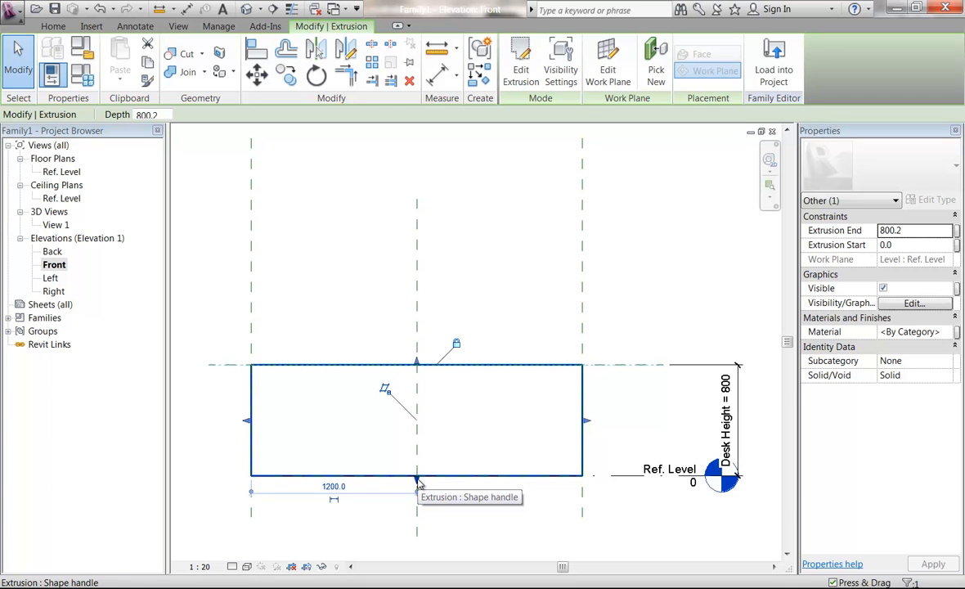
{"action": "left_click_drag", "start_coordinate": [417, 481], "coordinate": [417, 386]}
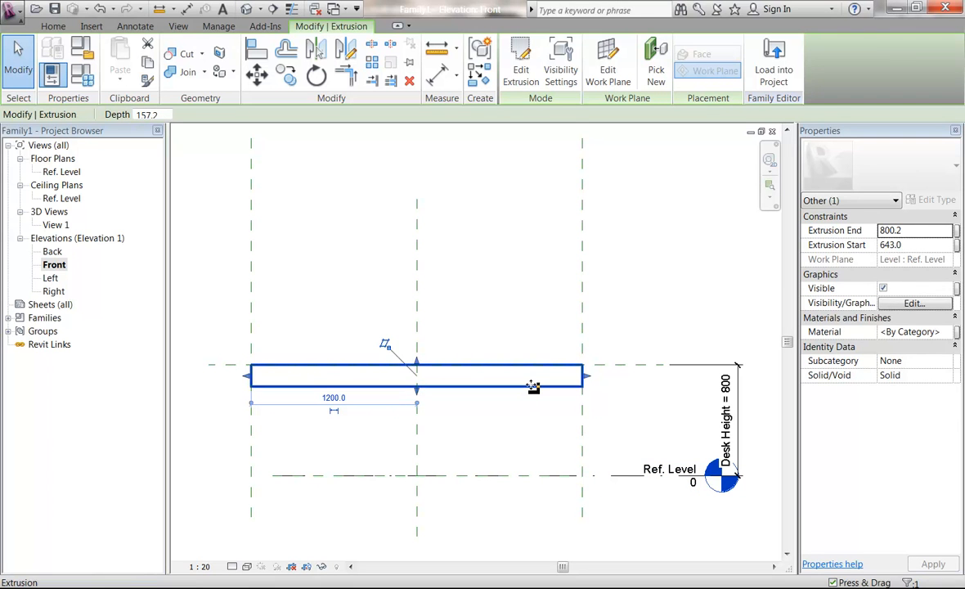
{"action": "left_click", "coordinate": [612, 390]}
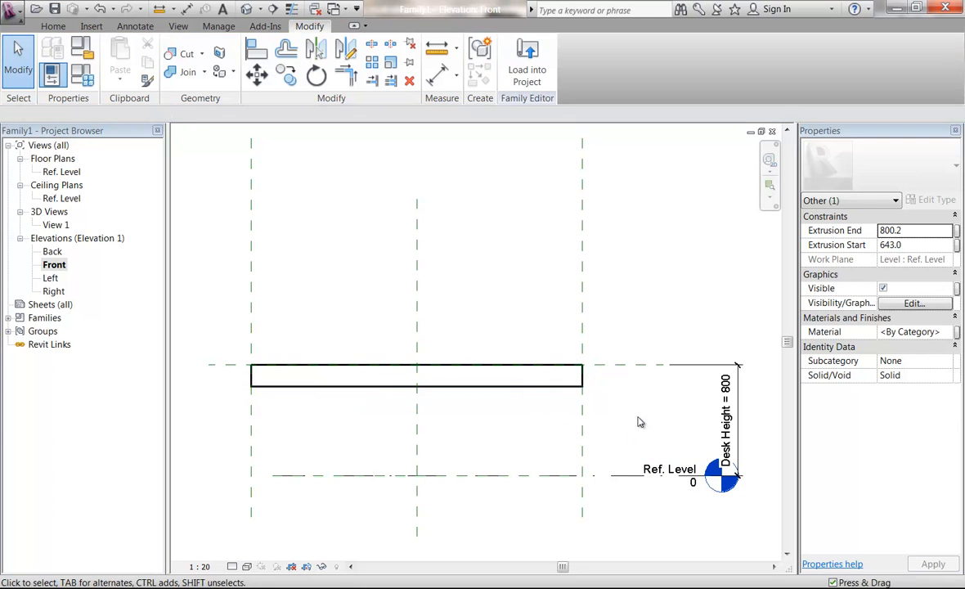
Step: Place an aligned dimension between the Desktop reference plane and the underside of the desktop slab, beside the slab's end
{"action": "scroll", "coordinate": [630, 385], "scroll_direction": "up", "scroll_amount": 3}
{"action": "scroll", "coordinate": [630, 386], "scroll_direction": "up", "scroll_amount": 2}
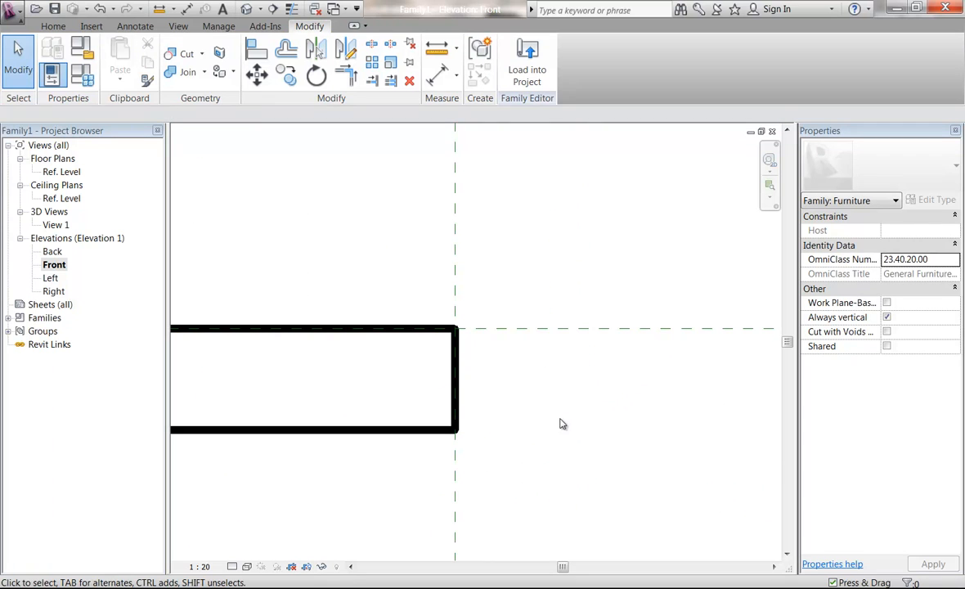
{"action": "left_click", "coordinate": [438, 74]}
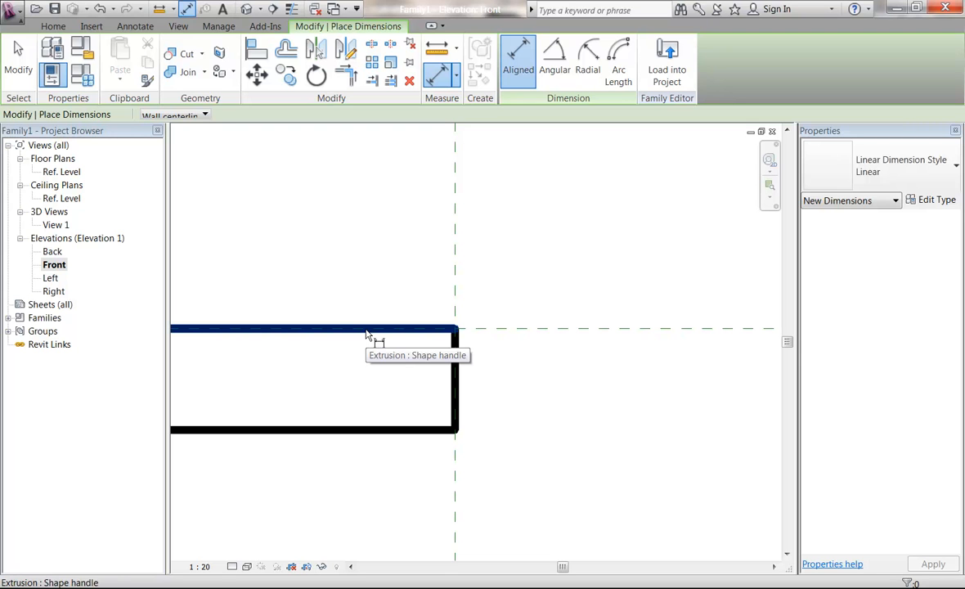
{"action": "left_click", "coordinate": [540, 328]}
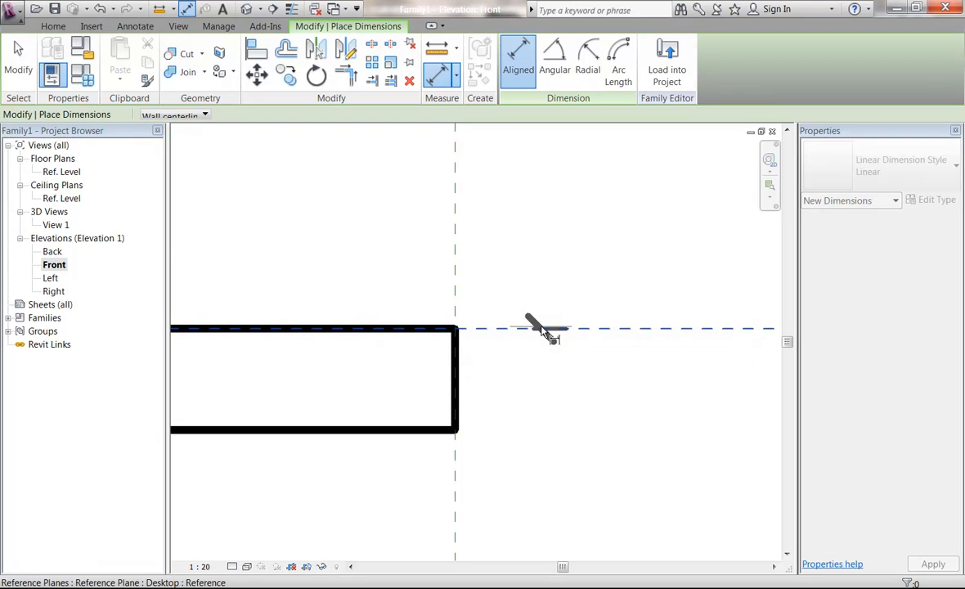
{"action": "left_click", "coordinate": [370, 431]}
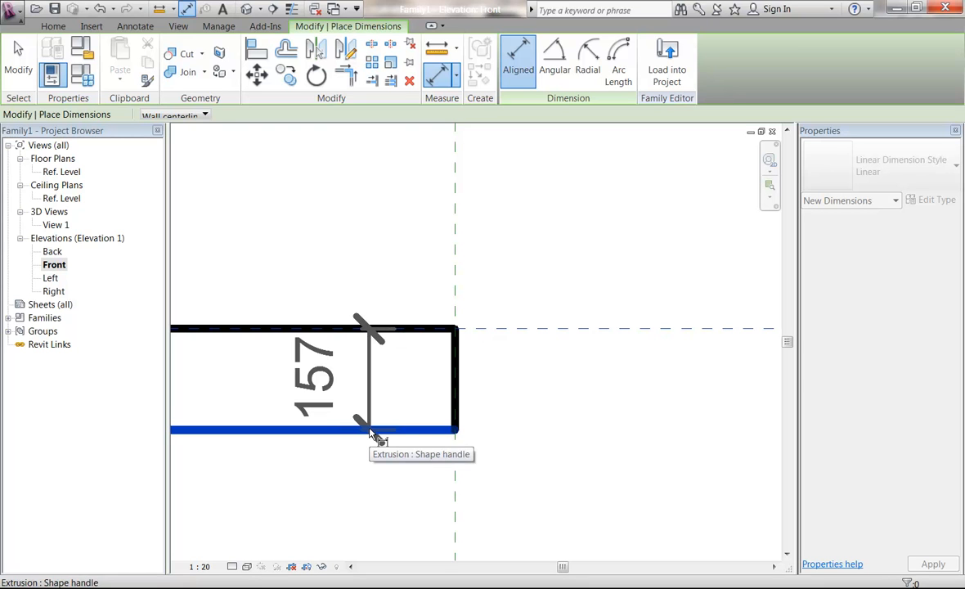
{"action": "left_click", "coordinate": [722, 432]}
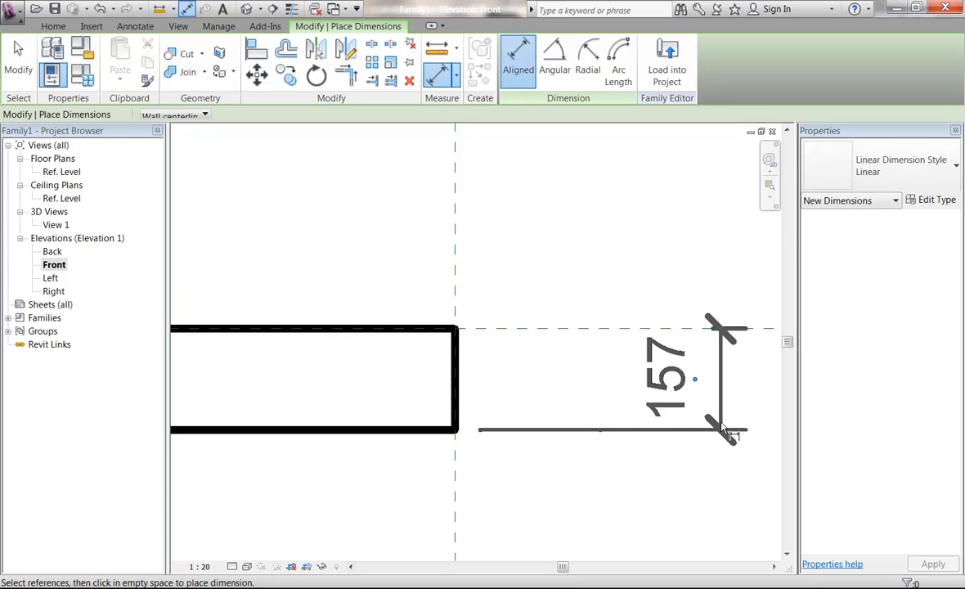
{"action": "right_click", "coordinate": [561, 249]}
{"action": "left_click", "coordinate": [578, 251]}
{"action": "right_click", "coordinate": [605, 260]}
{"action": "left_click", "coordinate": [625, 260]}
Step: Label the slab dimension with a new family type parameter named Thickness, grouped under Dimensions
{"action": "scroll", "coordinate": [625, 260], "scroll_direction": "down", "scroll_amount": 3}
{"action": "mouse_move", "coordinate": [625, 260]}
{"action": "middle_mouse_down"}
{"action": "mouse_move", "coordinate": [454, 229]}
{"action": "mouse_move", "coordinate": [594, 394]}
{"action": "middle_mouse_up"}
{"action": "scroll", "coordinate": [503, 231], "scroll_direction": "down", "scroll_amount": 2}
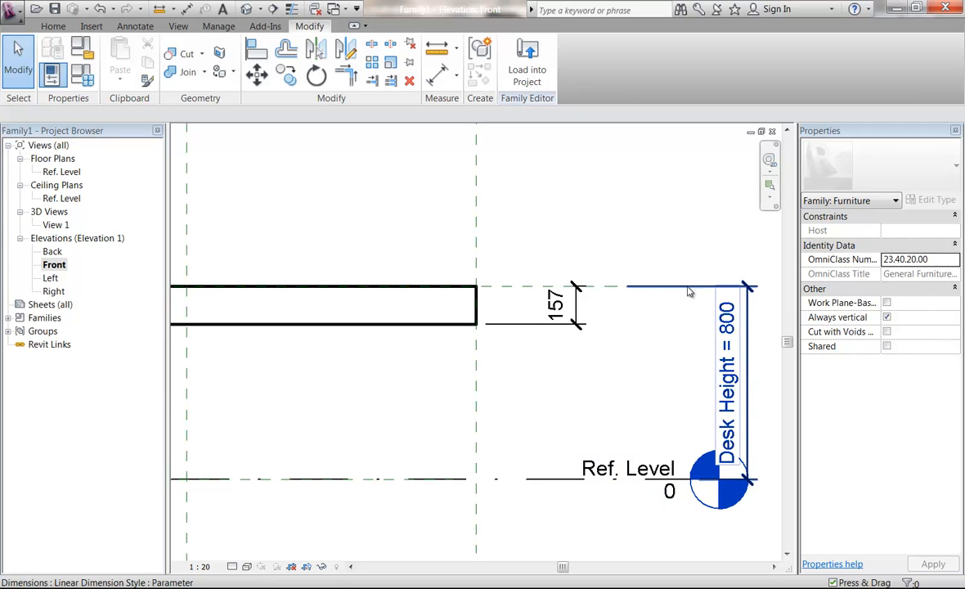
{"action": "left_click", "coordinate": [559, 328]}
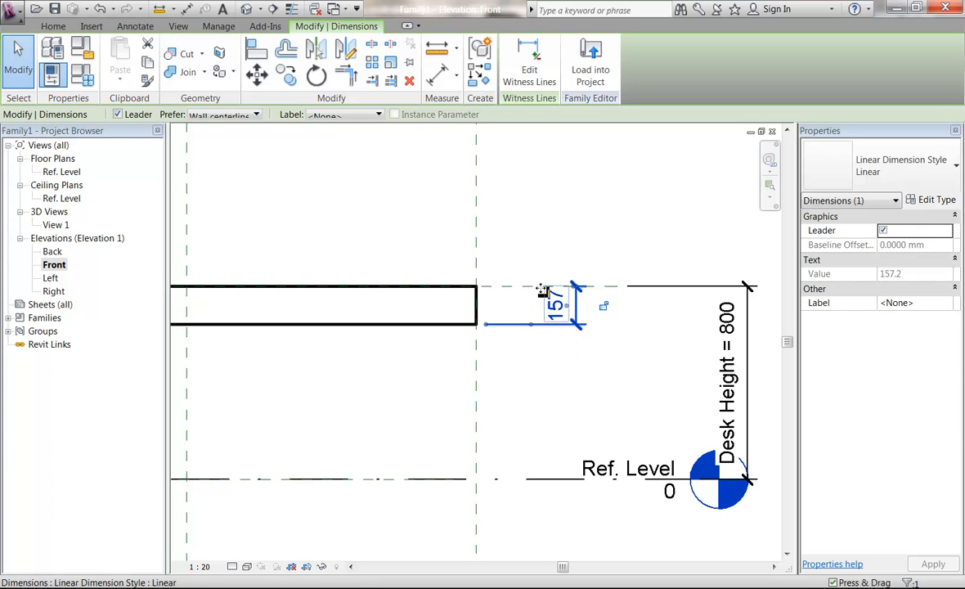
{"action": "left_click", "coordinate": [342, 115]}
{"action": "left_click", "coordinate": [344, 145]}
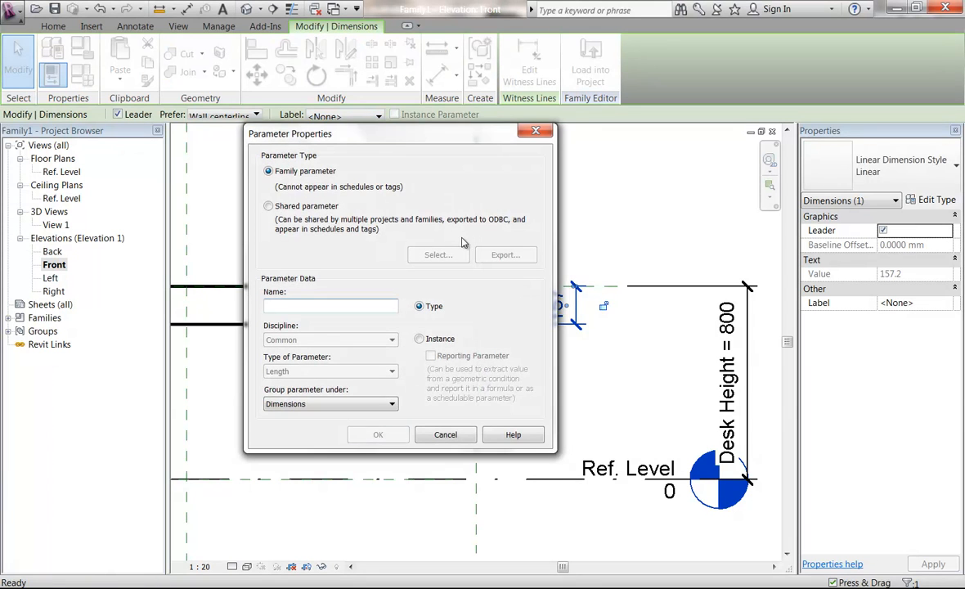
{"action": "type", "text": "Thickness"}
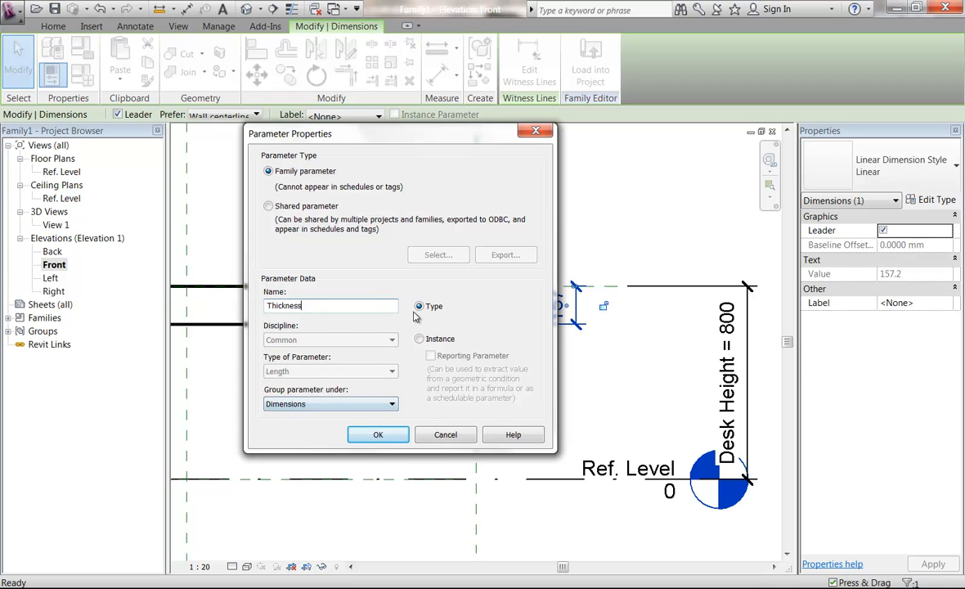
{"action": "left_click", "coordinate": [377, 434]}
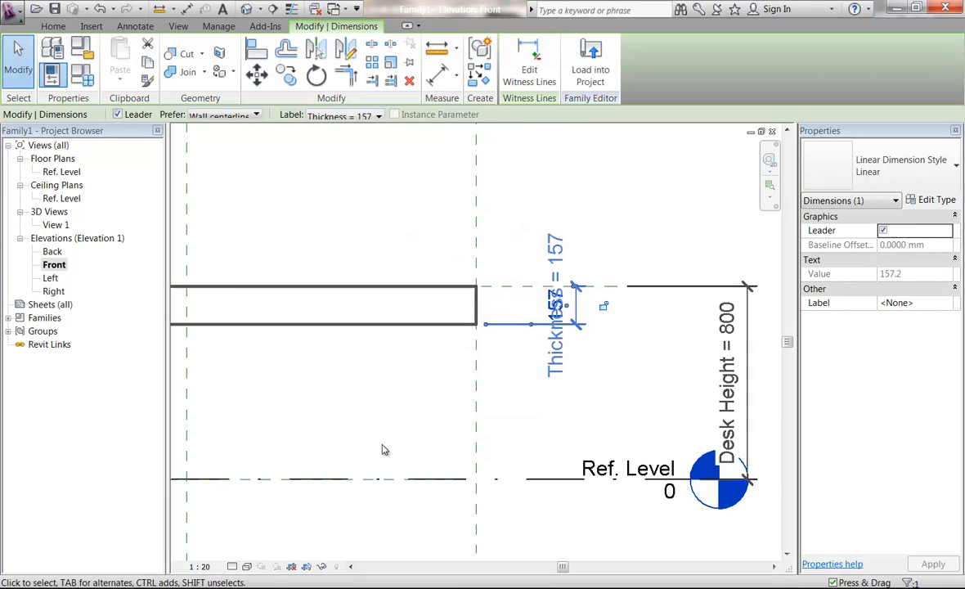
{"action": "left_click", "coordinate": [347, 222]}
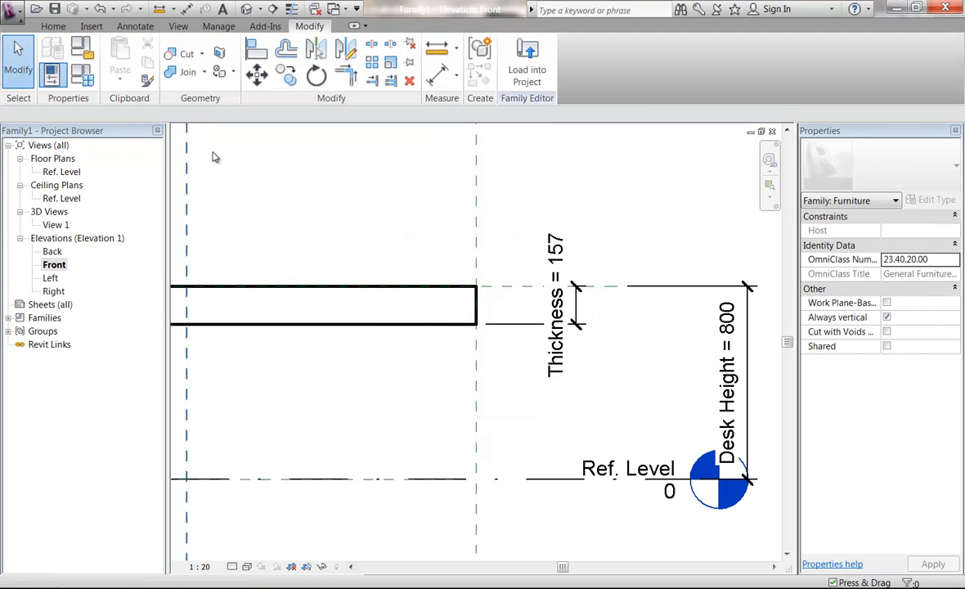
Step: Set the family's Thickness to 25 and Desk Height to 750 and apply the values
{"action": "scroll", "coordinate": [338, 203], "scroll_direction": "down", "scroll_amount": 1}
{"action": "middle_click_drag", "start_coordinate": [355, 209], "coordinate": [535, 255]}
{"action": "scroll", "coordinate": [534, 255], "scroll_direction": "down", "scroll_amount": 1}
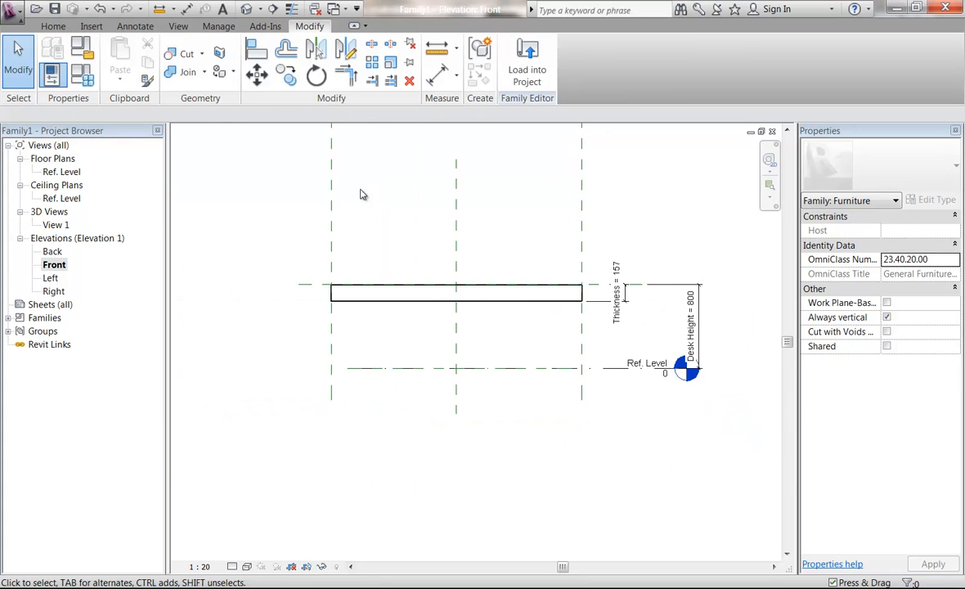
{"action": "left_click", "coordinate": [81, 72]}
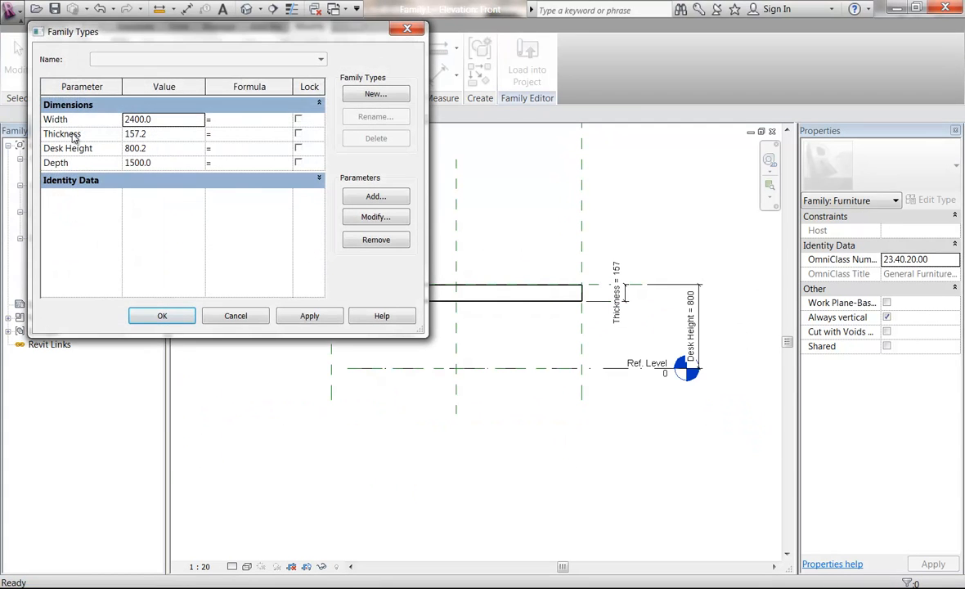
{"action": "left_click", "coordinate": [158, 134]}
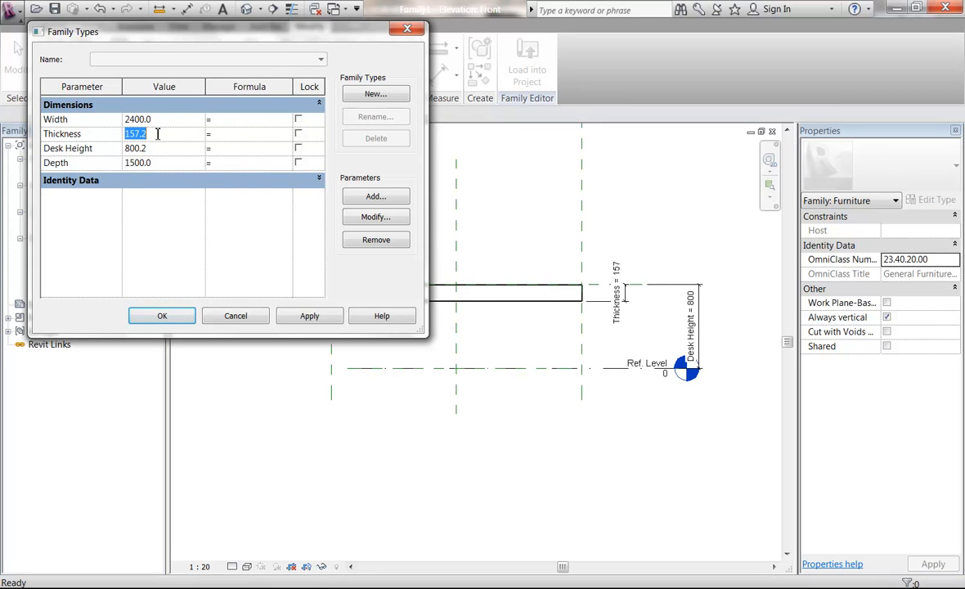
{"action": "type", "text": "25"}
{"action": "left_click", "coordinate": [183, 151]}
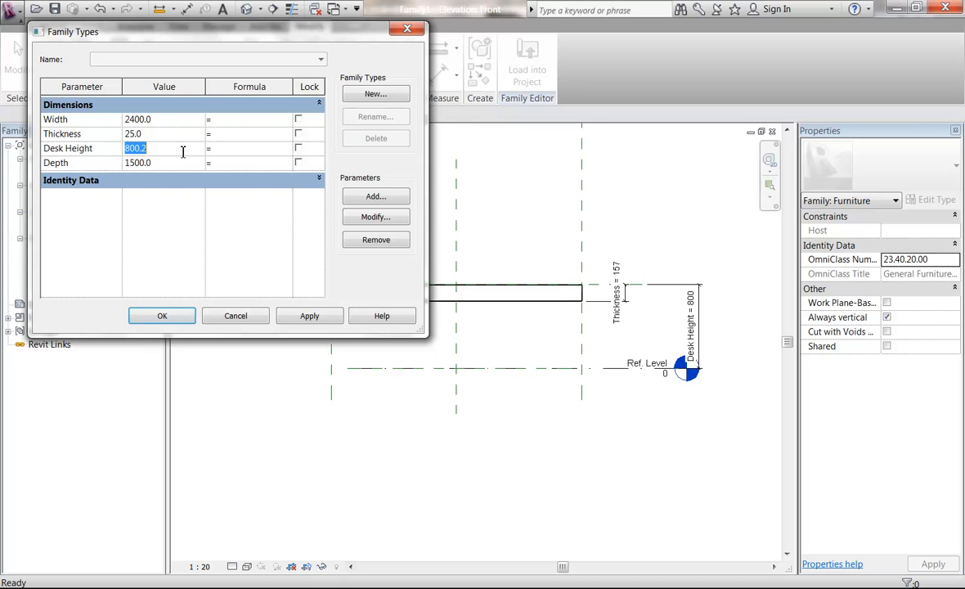
{"action": "type", "text": "750"}
{"action": "left_click", "coordinate": [309, 316]}
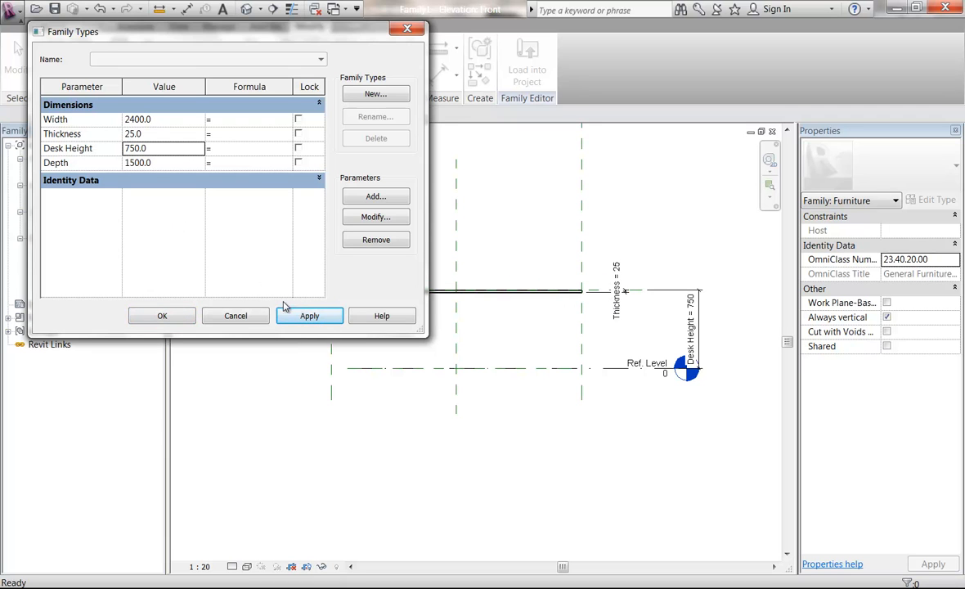
{"action": "left_click", "coordinate": [162, 316]}
Step: Open the 3D view View 1 and flex the desk by setting Desk Height to 700
{"action": "left_click", "coordinate": [56, 227]}
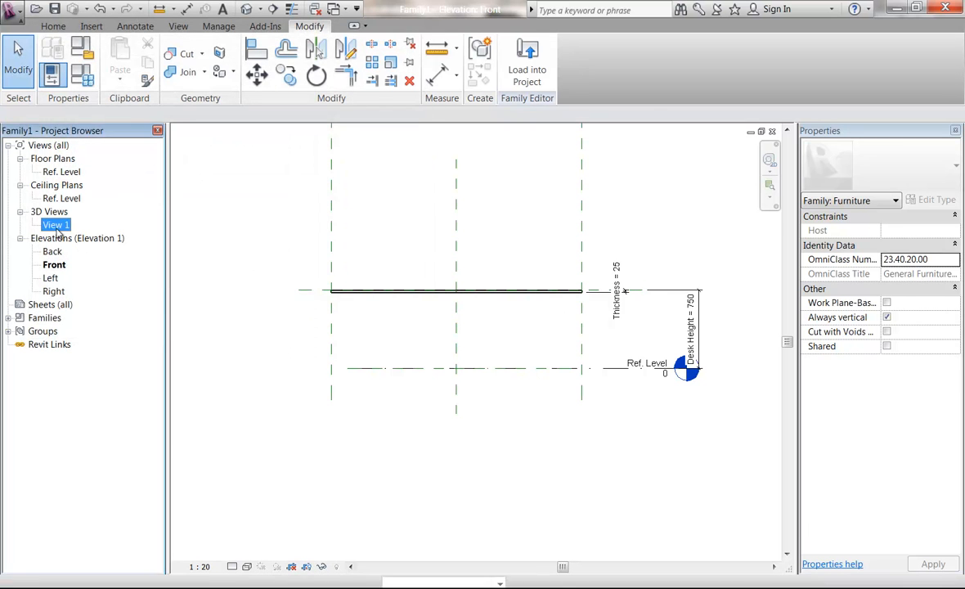
{"action": "double_click", "coordinate": [55, 227]}
{"action": "middle_click_drag", "start_coordinate": [448, 426], "coordinate": [507, 420], "text": "shift"}
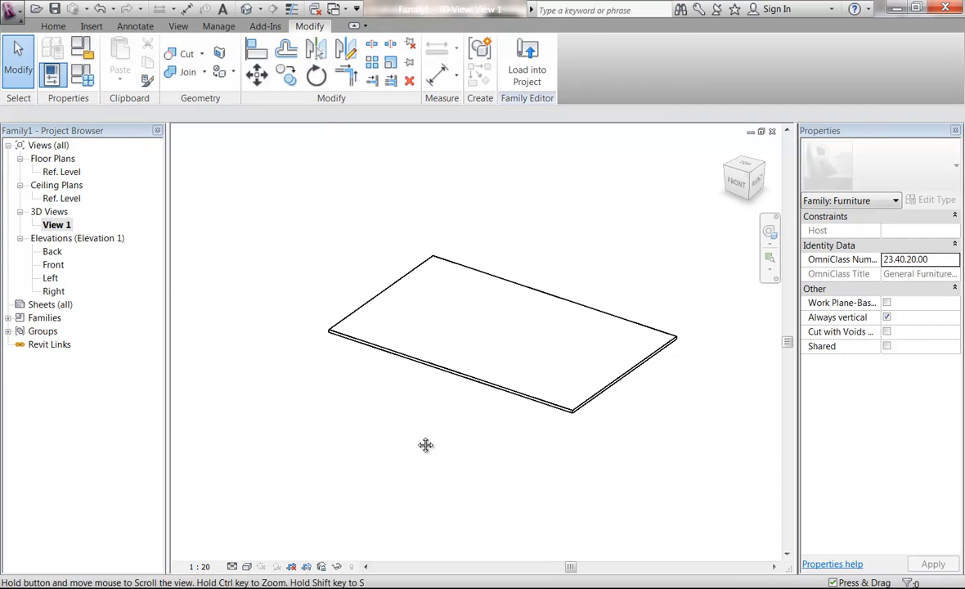
{"action": "middle_click_drag", "start_coordinate": [391, 424], "coordinate": [442, 455]}
{"action": "left_click", "coordinate": [81, 73]}
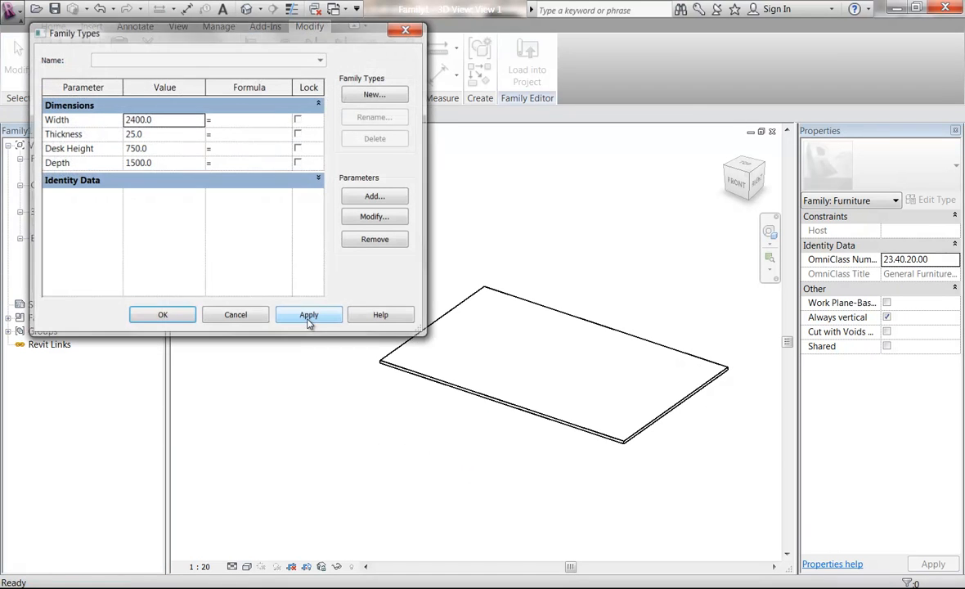
{"action": "left_click", "coordinate": [167, 147]}
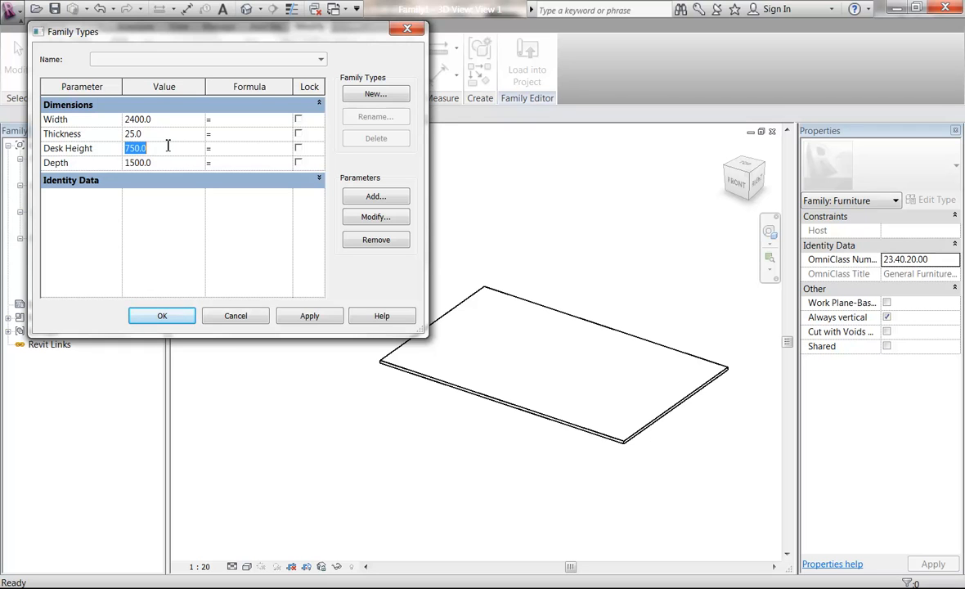
{"action": "type", "text": "700"}
{"action": "left_click", "coordinate": [310, 315]}
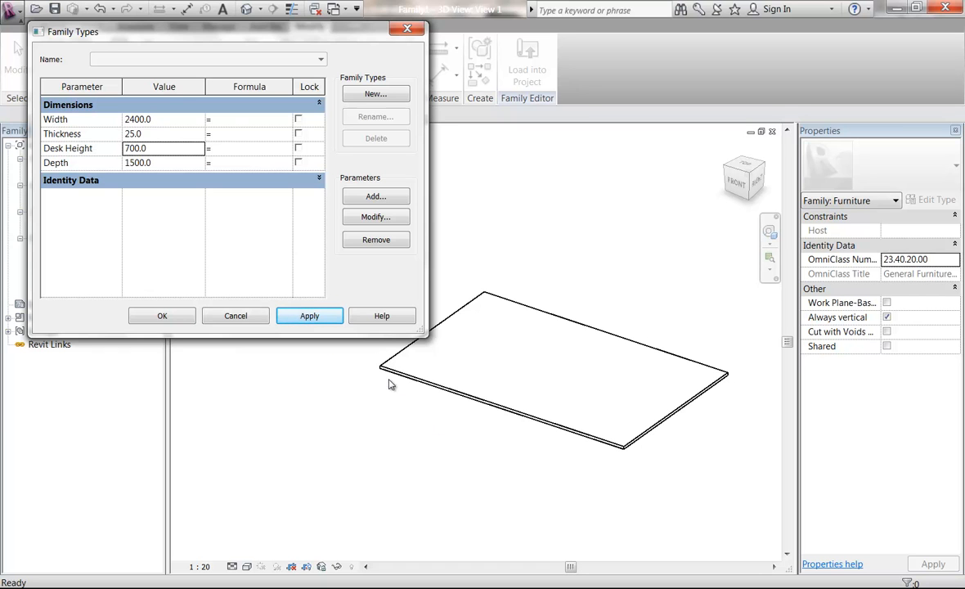
{"action": "left_click", "coordinate": [160, 317]}
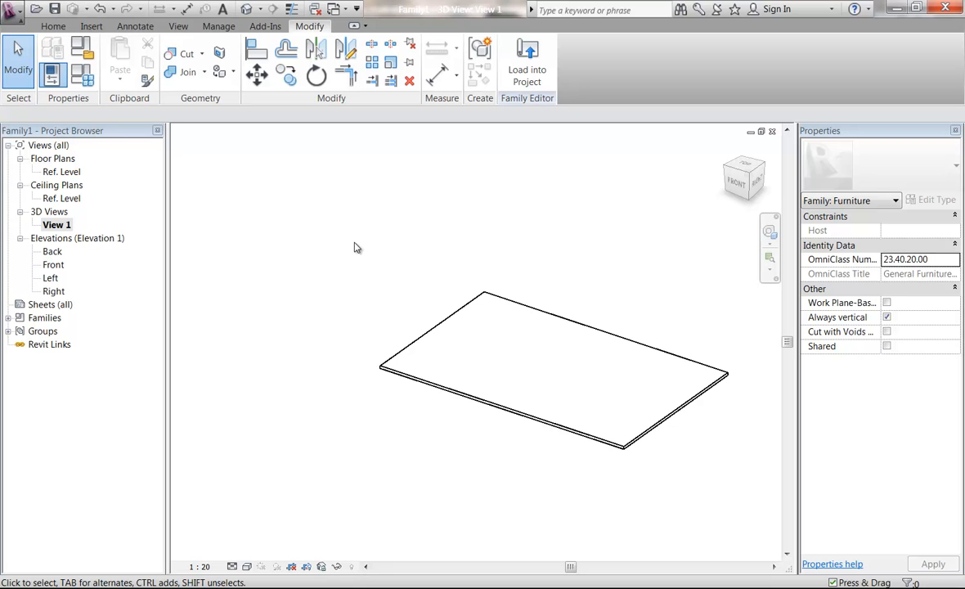
Step: In the Ref. Level floor plan, sketch a full-depth extrusion rectangle about 165 mm wide along the desktop's left side, locking its outer edges to the reference planes
{"action": "left_click", "coordinate": [59, 173]}
{"action": "double_click", "coordinate": [56, 173]}
{"action": "middle_click_drag", "start_coordinate": [472, 372], "coordinate": [434, 319]}
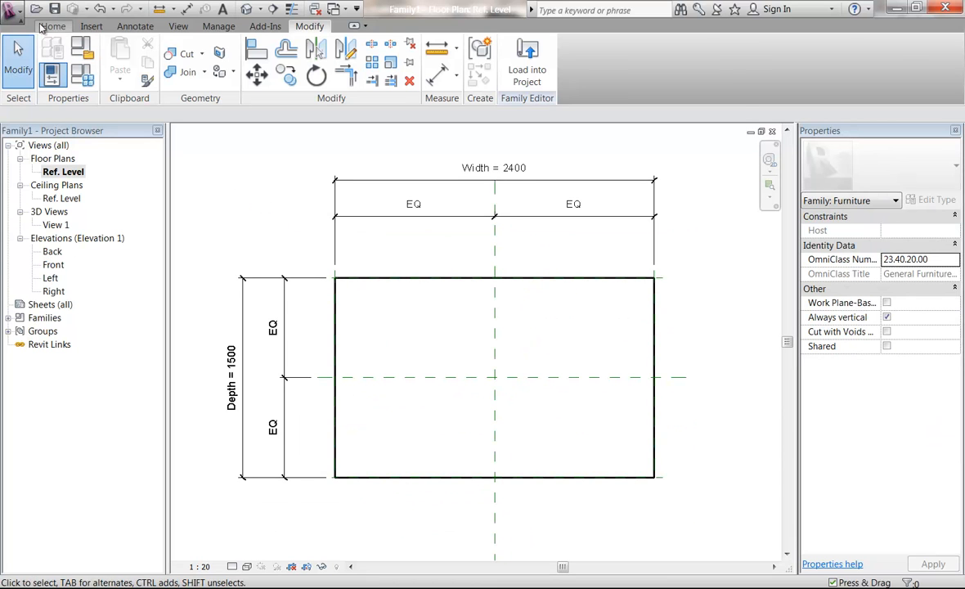
{"action": "left_click", "coordinate": [45, 26]}
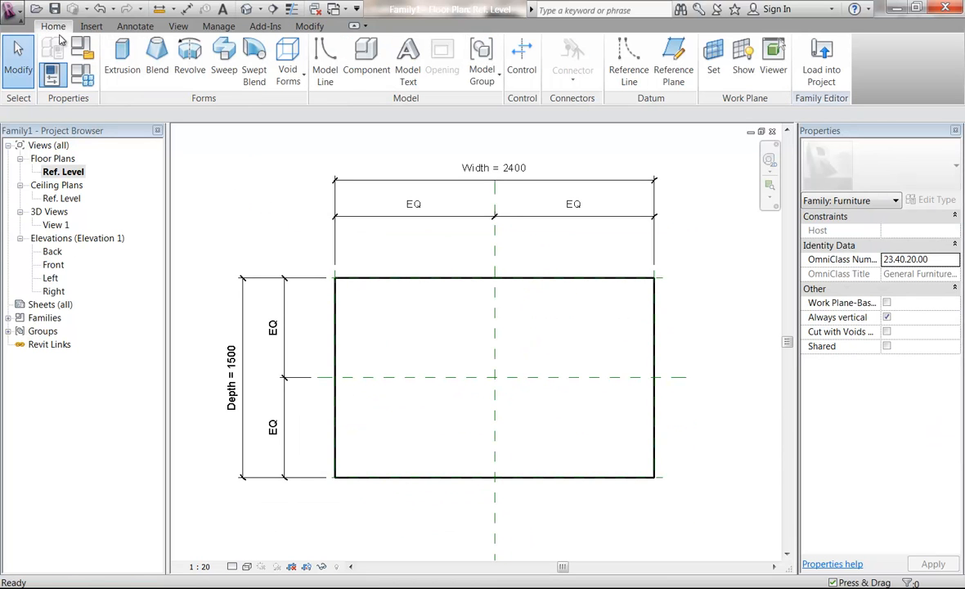
{"action": "left_click", "coordinate": [117, 70]}
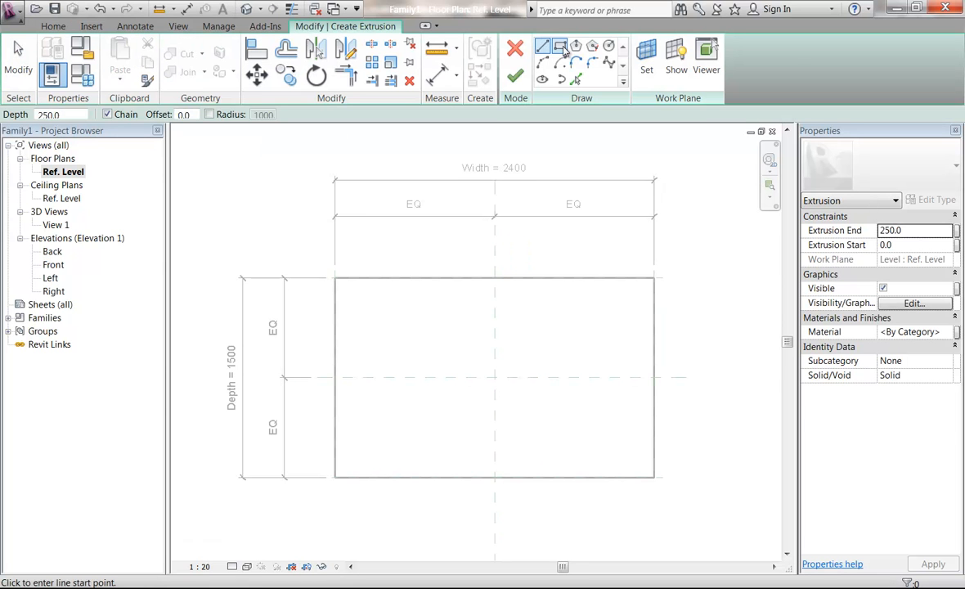
{"action": "left_click", "coordinate": [561, 47]}
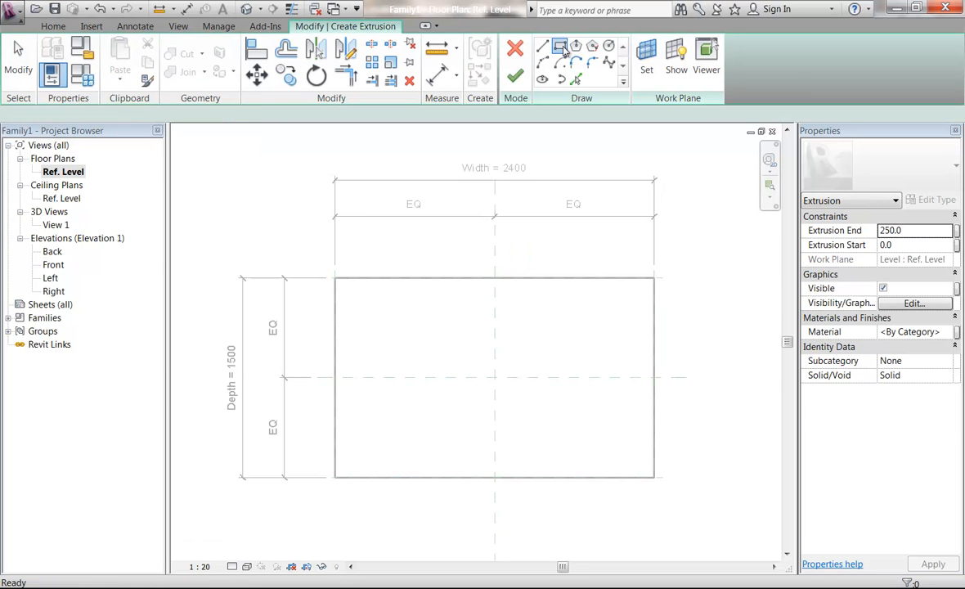
{"action": "left_click", "coordinate": [334, 477]}
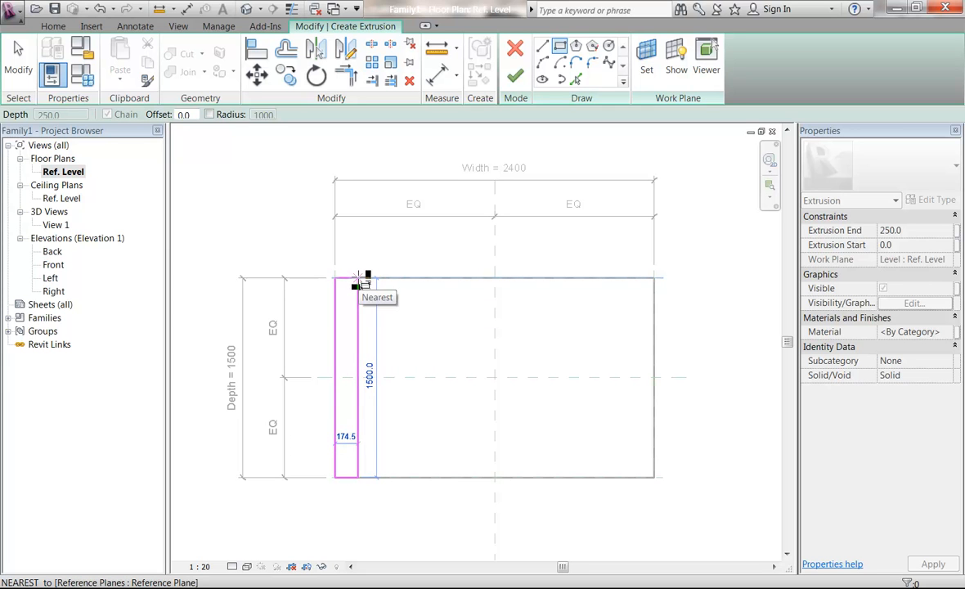
{"action": "left_click", "coordinate": [361, 280]}
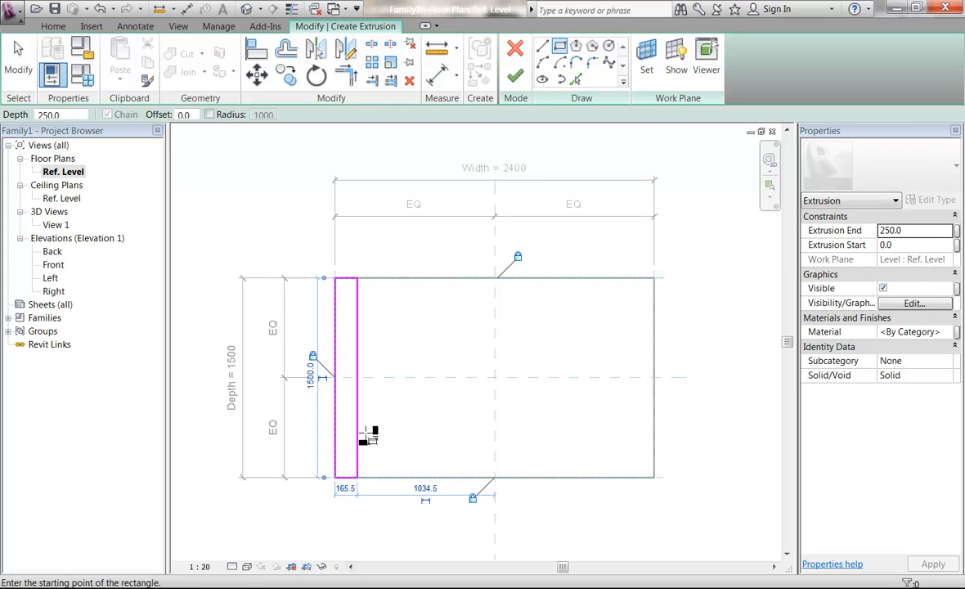
{"action": "right_click", "coordinate": [251, 208]}
{"action": "right_click", "coordinate": [262, 223]}
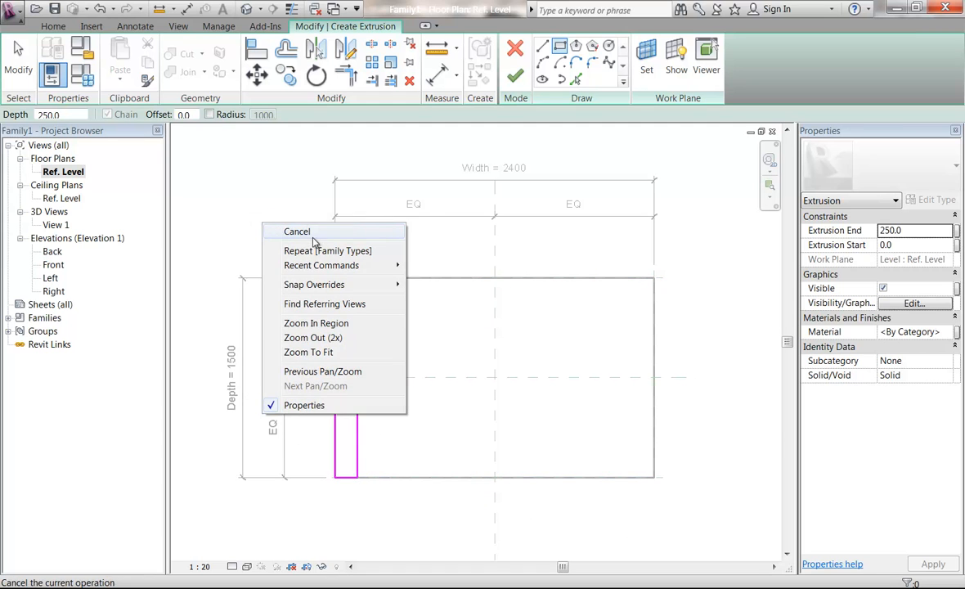
{"action": "left_click", "coordinate": [313, 238]}
{"action": "mouse_move", "coordinate": [405, 439]}
{"action": "middle_mouse_down"}
{"action": "mouse_move", "coordinate": [420, 429]}
{"action": "mouse_move", "coordinate": [452, 435]}
{"action": "middle_mouse_up"}
{"action": "scroll", "coordinate": [421, 431], "scroll_direction": "up", "scroll_amount": 1}
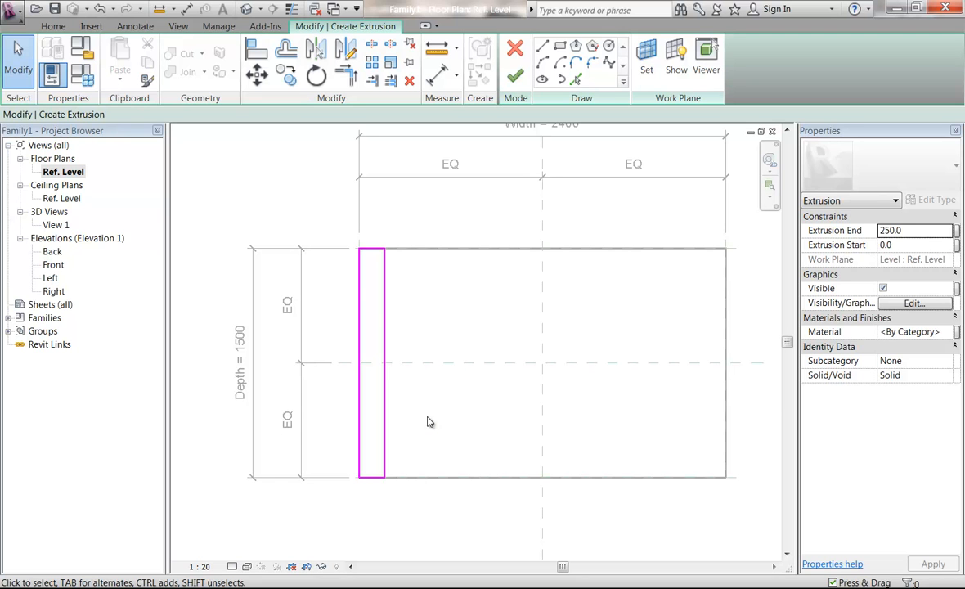
Step: Add an aligned dimension across the left support sketch, from the left reference plane to the rectangle's inner edge
{"action": "left_click", "coordinate": [433, 84]}
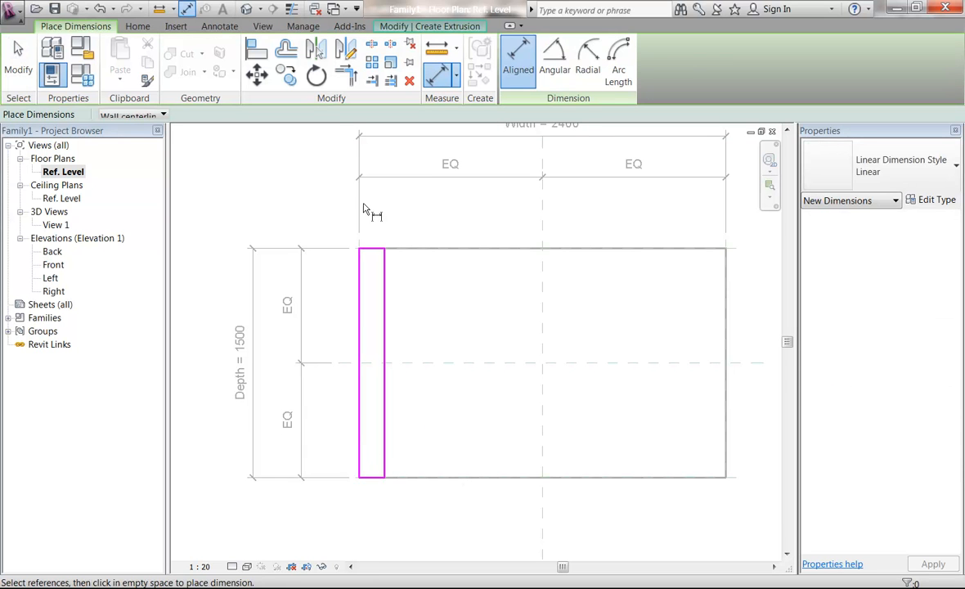
{"action": "scroll", "coordinate": [364, 211], "scroll_direction": "up", "scroll_amount": 5}
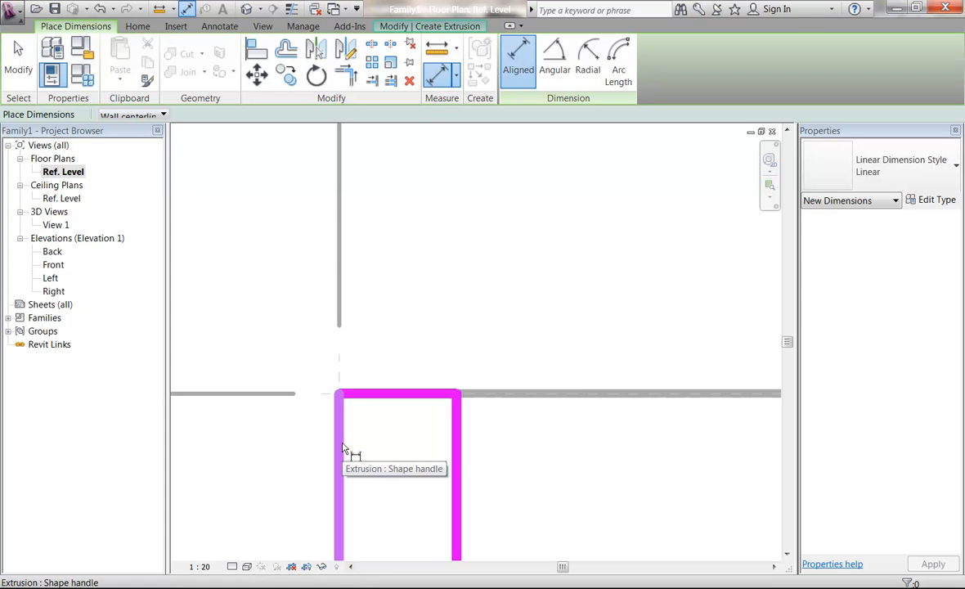
{"action": "left_click", "coordinate": [342, 378]}
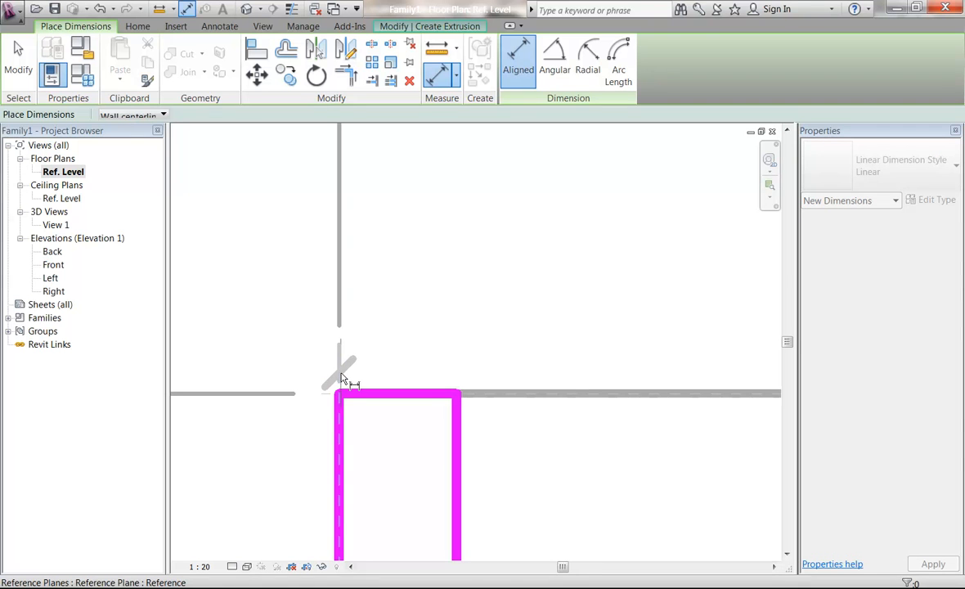
{"action": "scroll", "coordinate": [474, 296], "scroll_direction": "down", "scroll_amount": 2}
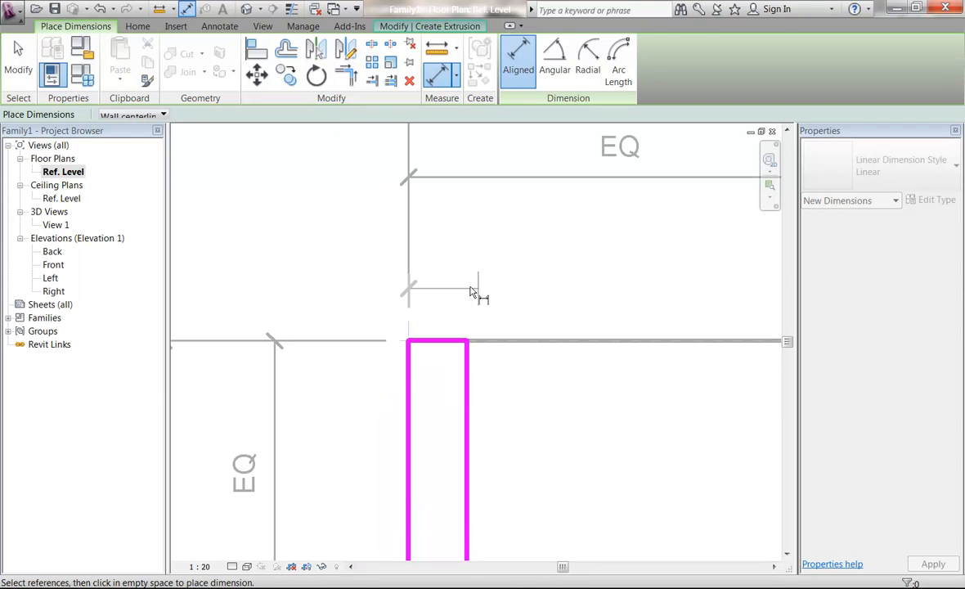
{"action": "left_click", "coordinate": [468, 391]}
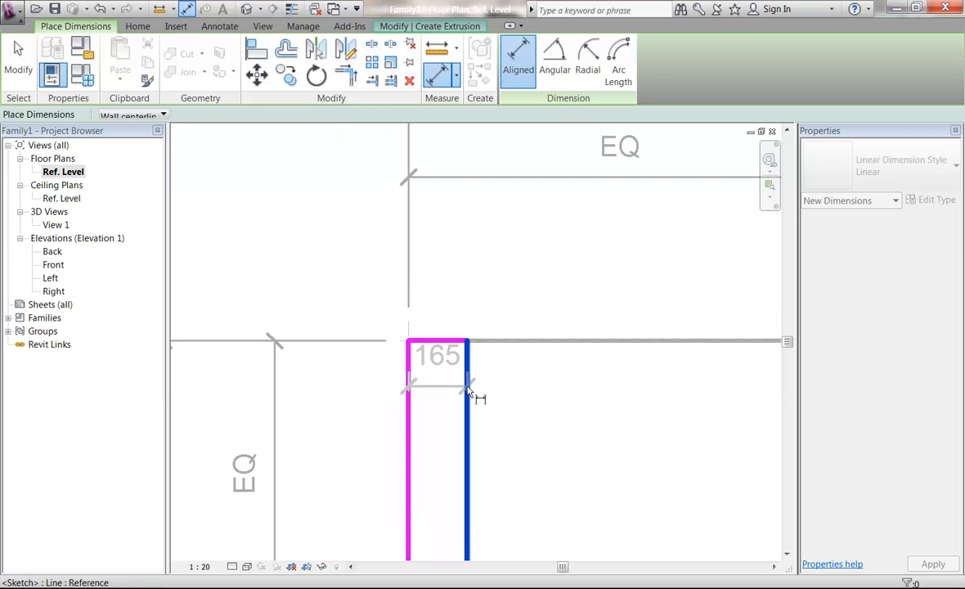
{"action": "left_click", "coordinate": [463, 243]}
{"action": "key", "text": "Escape"}
{"action": "key", "text": "Escape"}
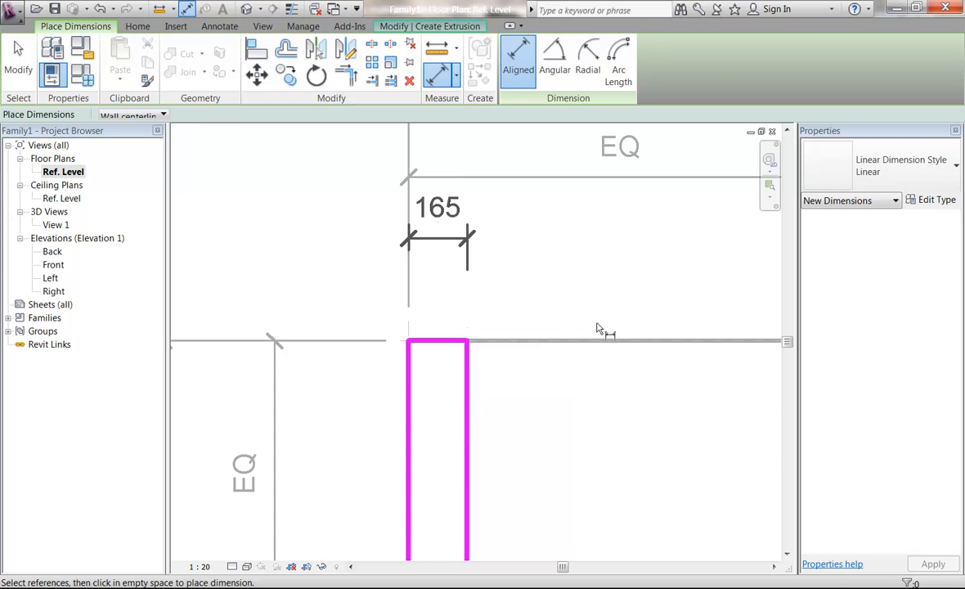
Step: Label the left support's width dimension with the Thickness parameter and finish the extrusion
{"action": "left_click", "coordinate": [433, 243]}
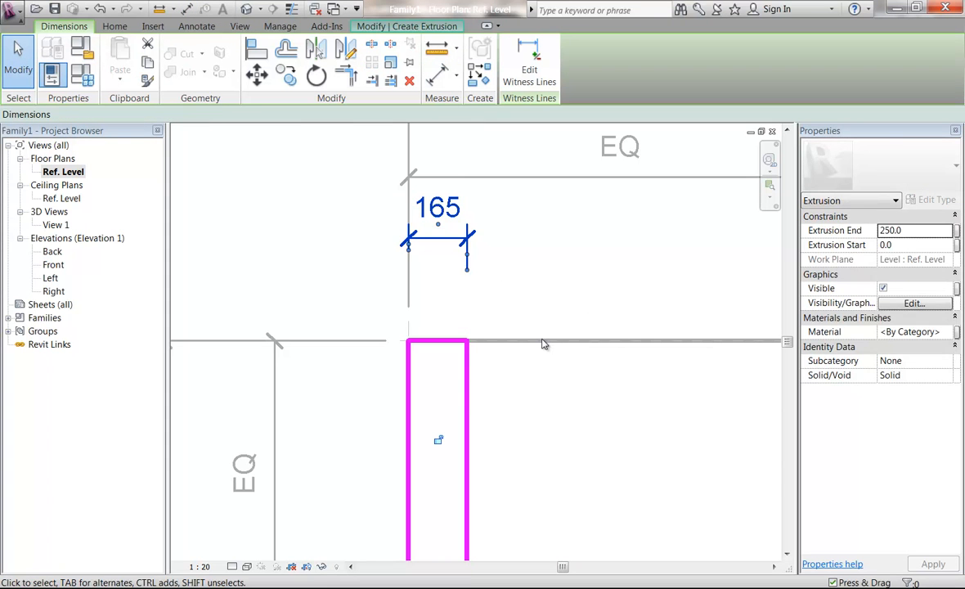
{"action": "left_click", "coordinate": [301, 116]}
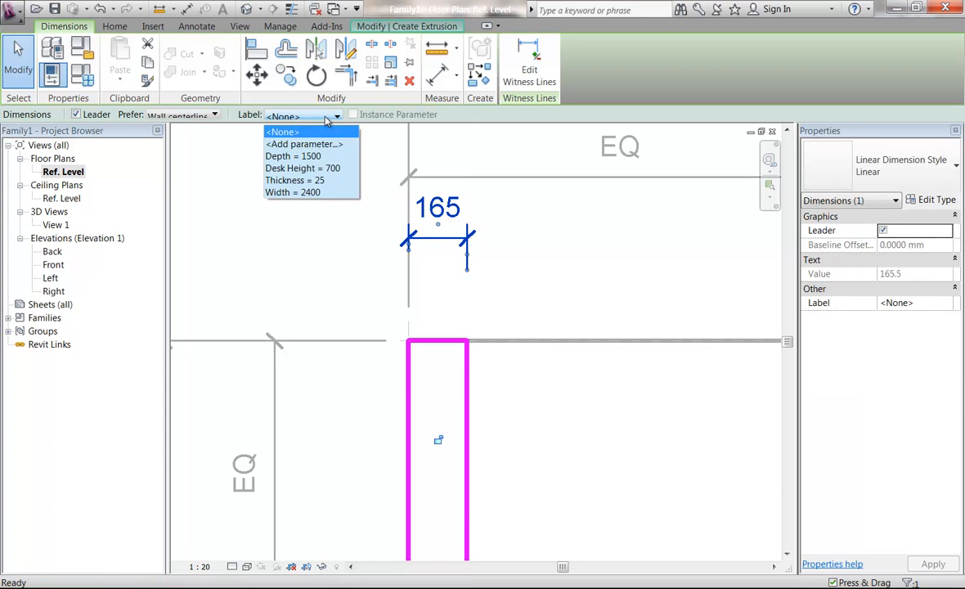
{"action": "left_click", "coordinate": [293, 181]}
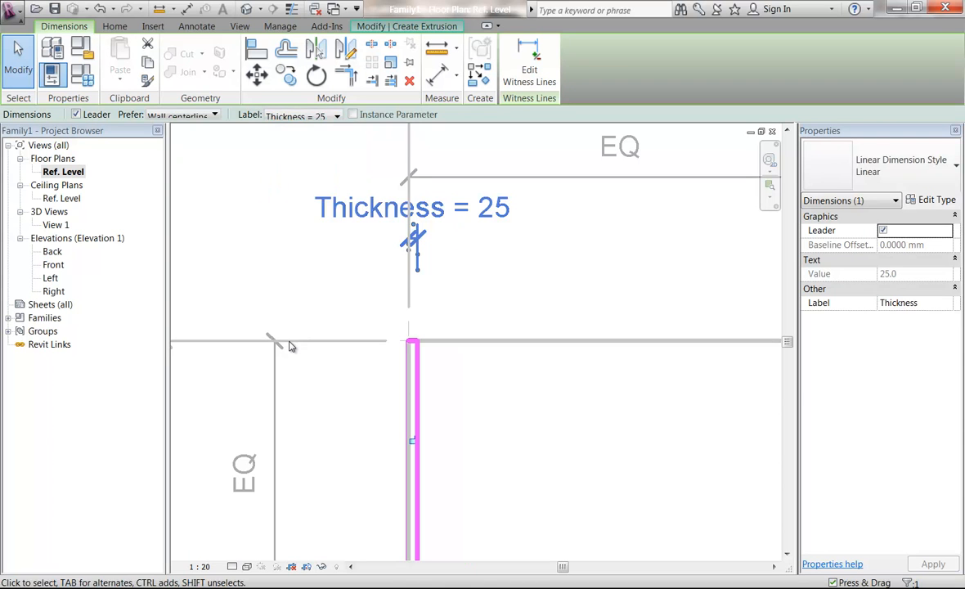
{"action": "left_click", "coordinate": [509, 293]}
{"action": "scroll", "coordinate": [508, 290], "scroll_direction": "down", "scroll_amount": 3}
{"action": "middle_click_drag", "start_coordinate": [508, 288], "coordinate": [376, 360]}
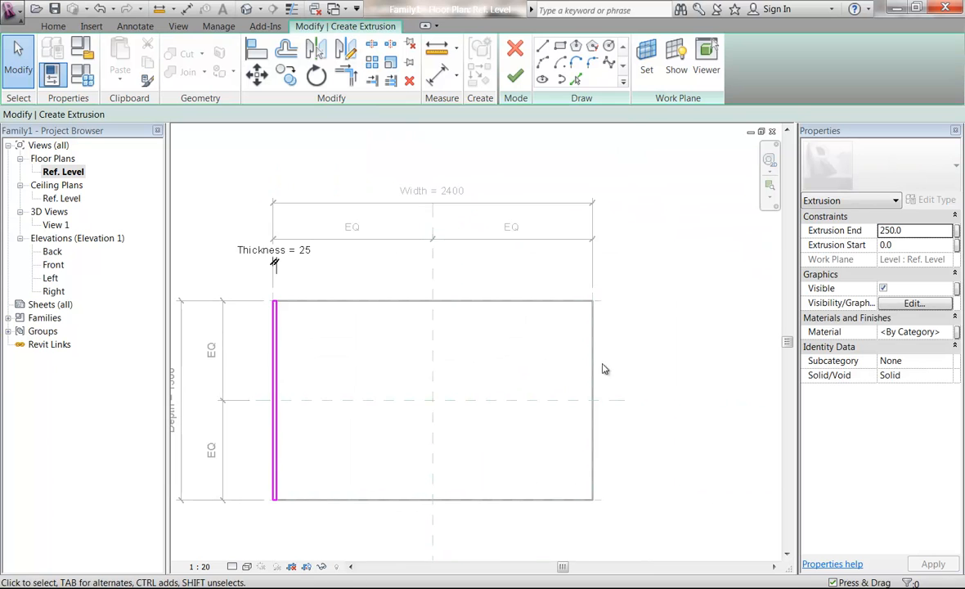
{"action": "left_click", "coordinate": [515, 76]}
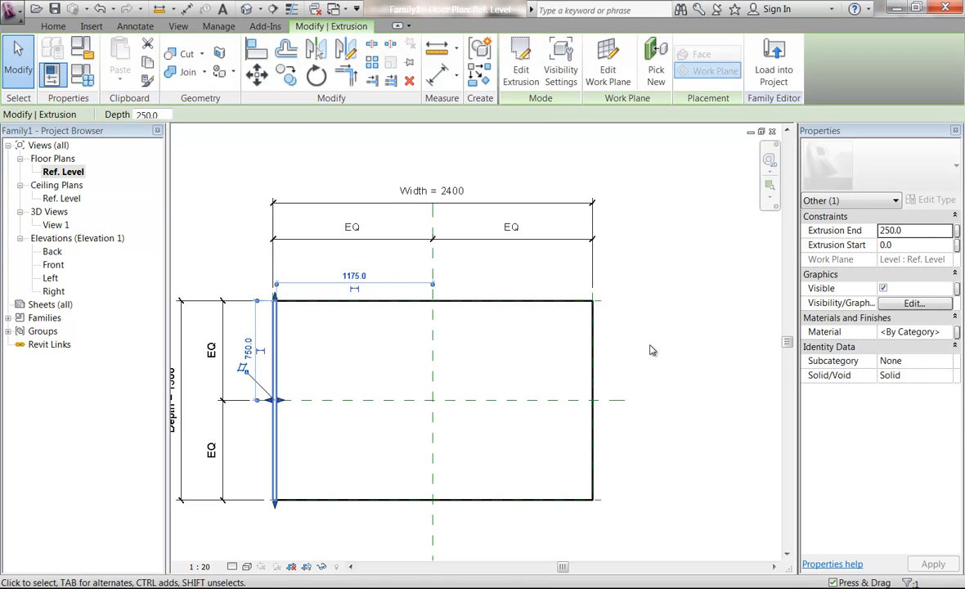
Step: Sketch a second full-depth extrusion rectangle about 182 mm wide along the desktop's right side, locking its outer edges to the reference planes
{"action": "left_click", "coordinate": [52, 26]}
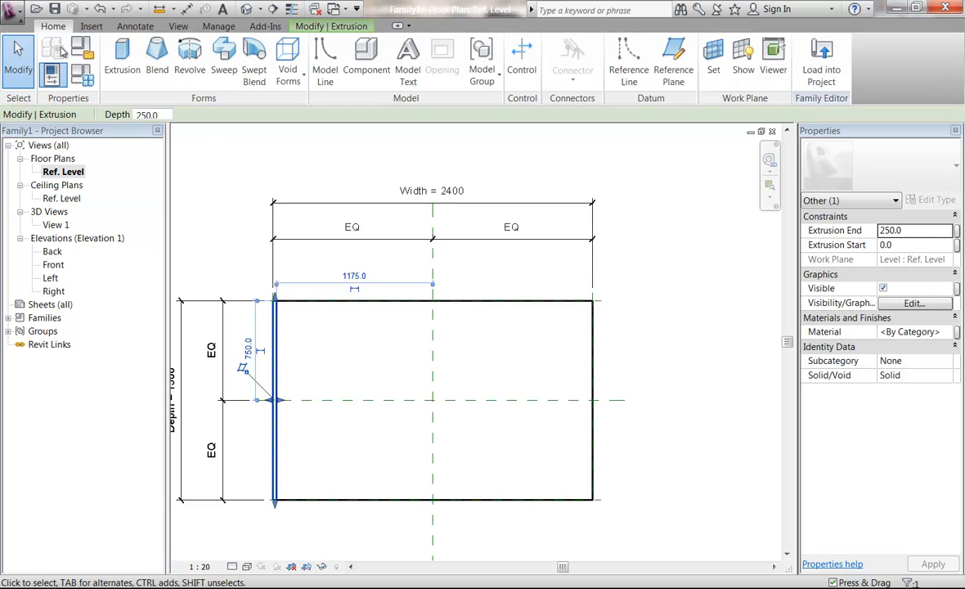
{"action": "left_click", "coordinate": [122, 58]}
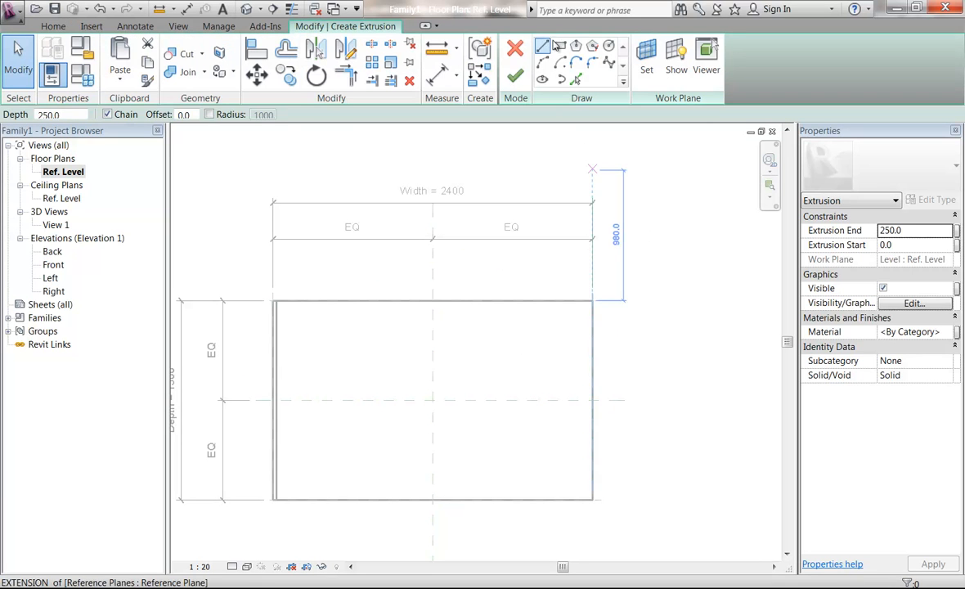
{"action": "left_click", "coordinate": [559, 45]}
{"action": "left_click", "coordinate": [594, 302]}
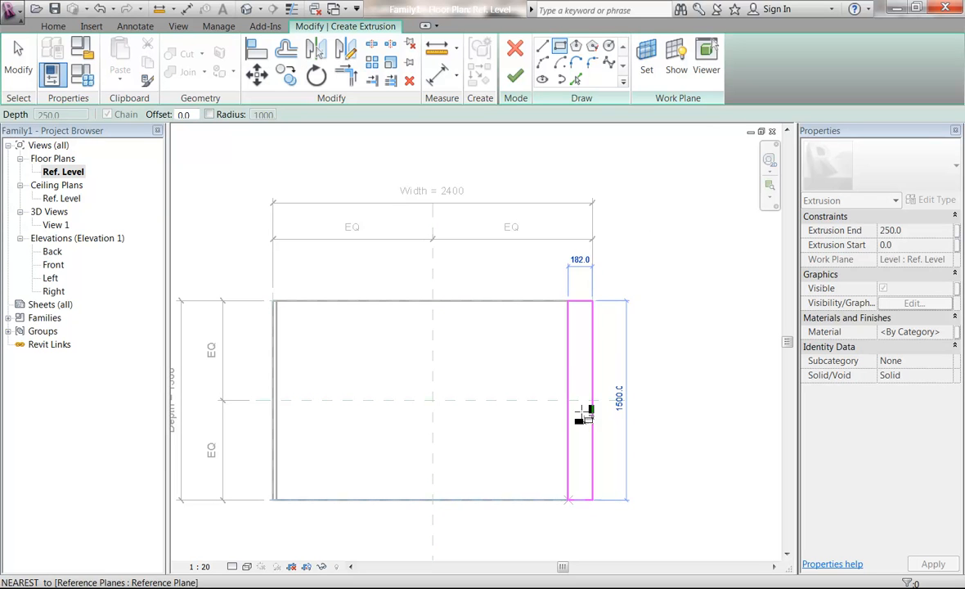
{"action": "left_click", "coordinate": [571, 496]}
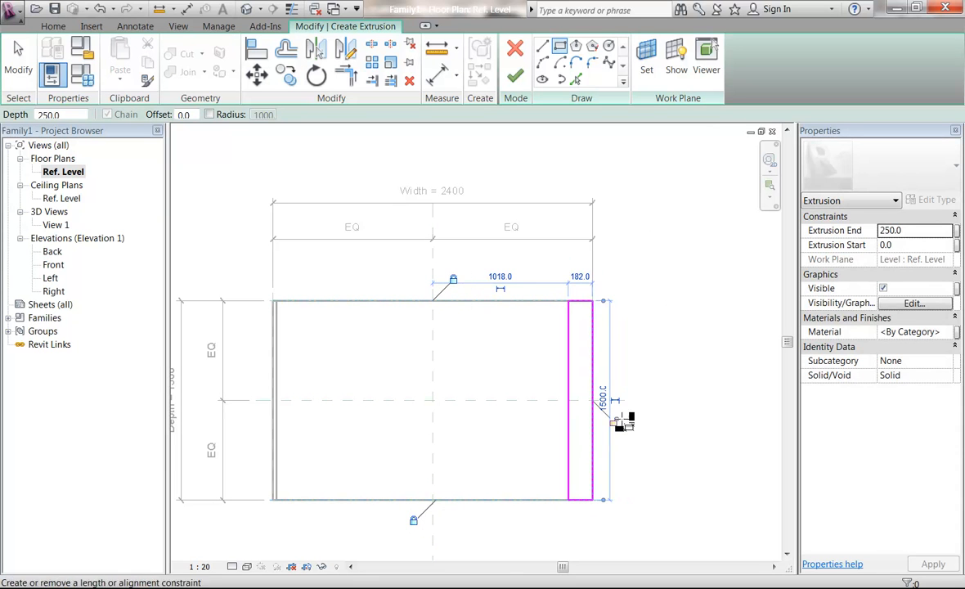
{"action": "key", "text": "Escape"}
{"action": "key", "text": "Escape"}
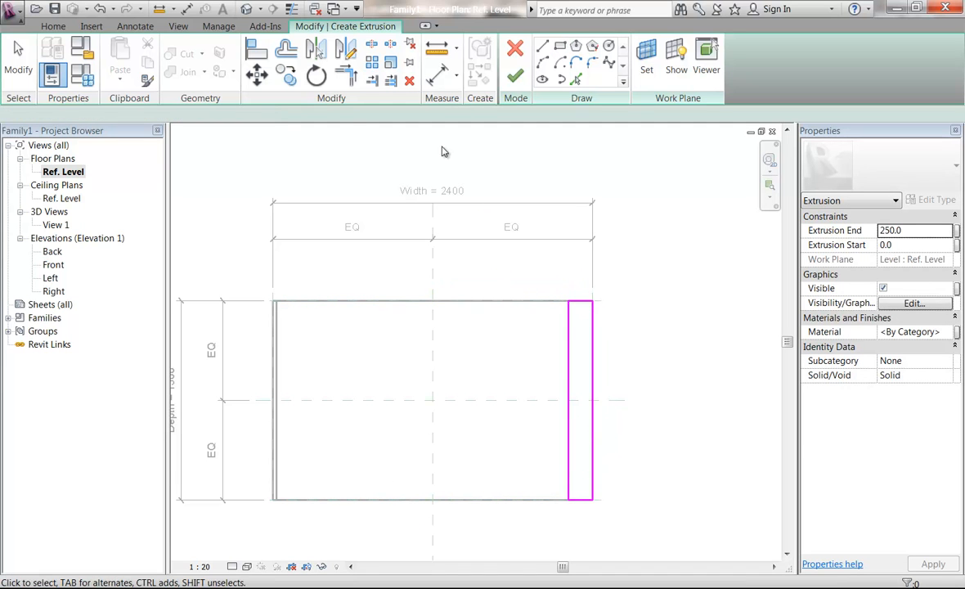
Step: Add an aligned dimension across the right support sketch, from the right reference plane to the rectangle's inner edge
{"action": "left_click", "coordinate": [438, 74]}
{"action": "scroll", "coordinate": [583, 287], "scroll_direction": "up", "scroll_amount": 1}
{"action": "scroll", "coordinate": [583, 288], "scroll_direction": "up", "scroll_amount": 2}
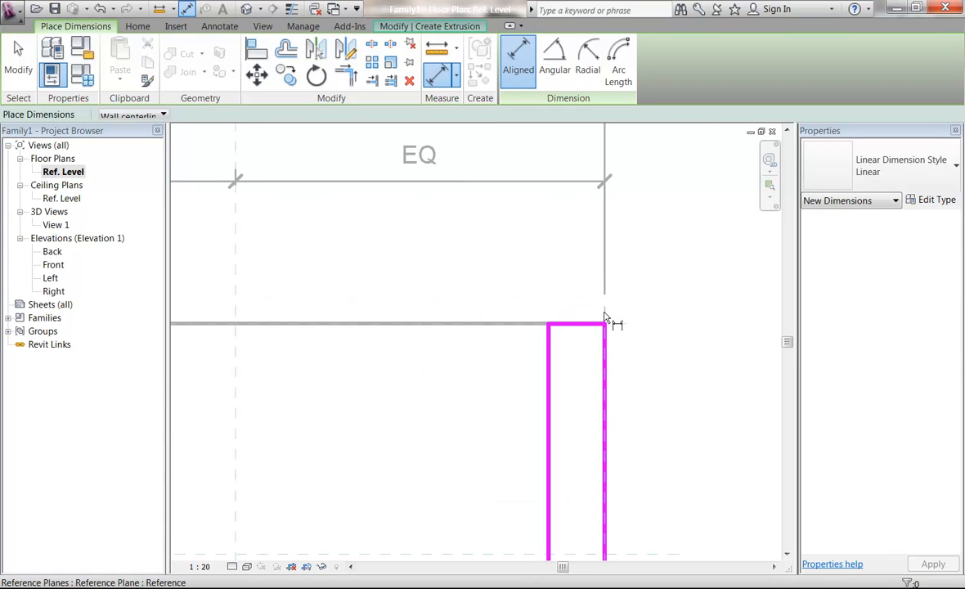
{"action": "left_click", "coordinate": [604, 319]}
{"action": "left_click", "coordinate": [548, 376]}
{"action": "left_click", "coordinate": [471, 244]}
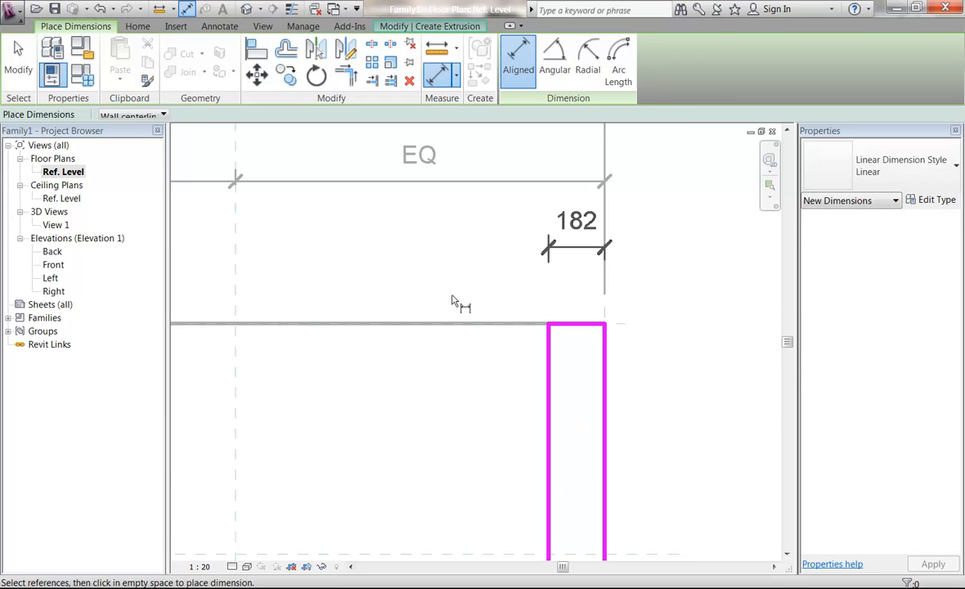
{"action": "key", "text": "Escape"}
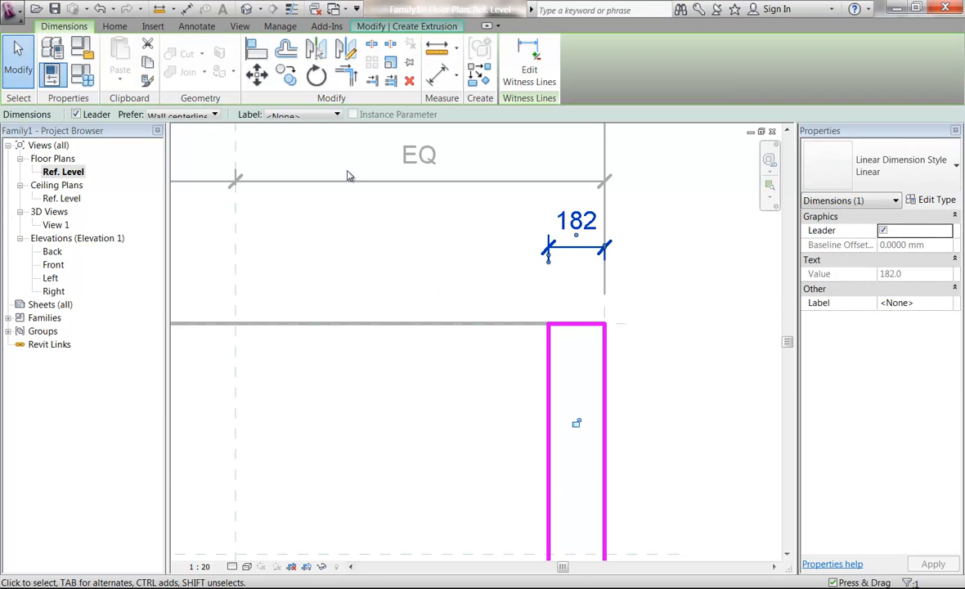
Step: Label the right support's width dimension with the Thickness parameter and finish the extrusion
{"action": "left_click", "coordinate": [304, 116]}
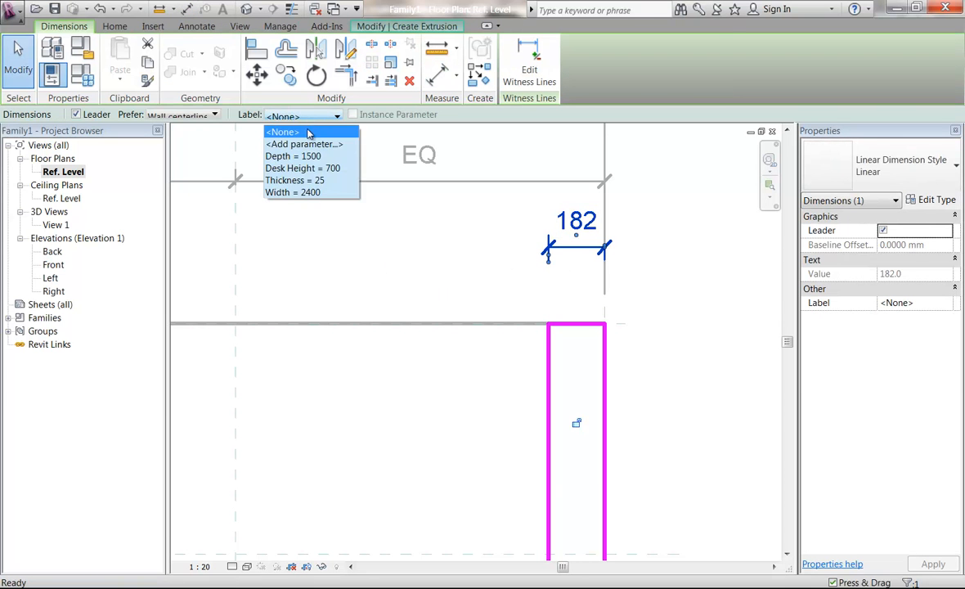
{"action": "left_click", "coordinate": [293, 180]}
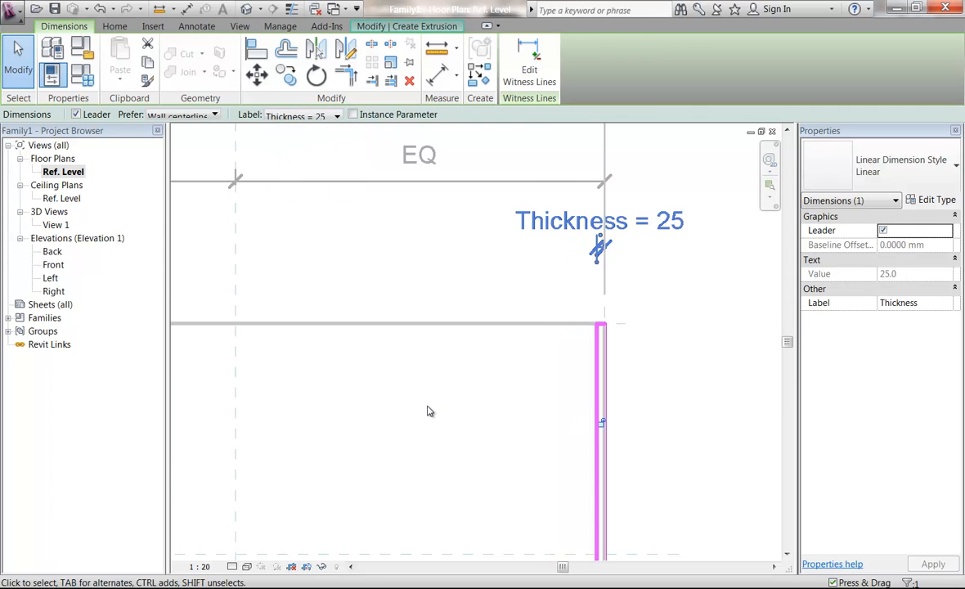
{"action": "scroll", "coordinate": [426, 409], "scroll_direction": "down", "scroll_amount": 3}
{"action": "key", "text": "Escape"}
{"action": "mouse_move", "coordinate": [426, 412]}
{"action": "middle_mouse_down"}
{"action": "mouse_move", "coordinate": [493, 367]}
{"action": "mouse_move", "coordinate": [511, 367]}
{"action": "middle_mouse_up"}
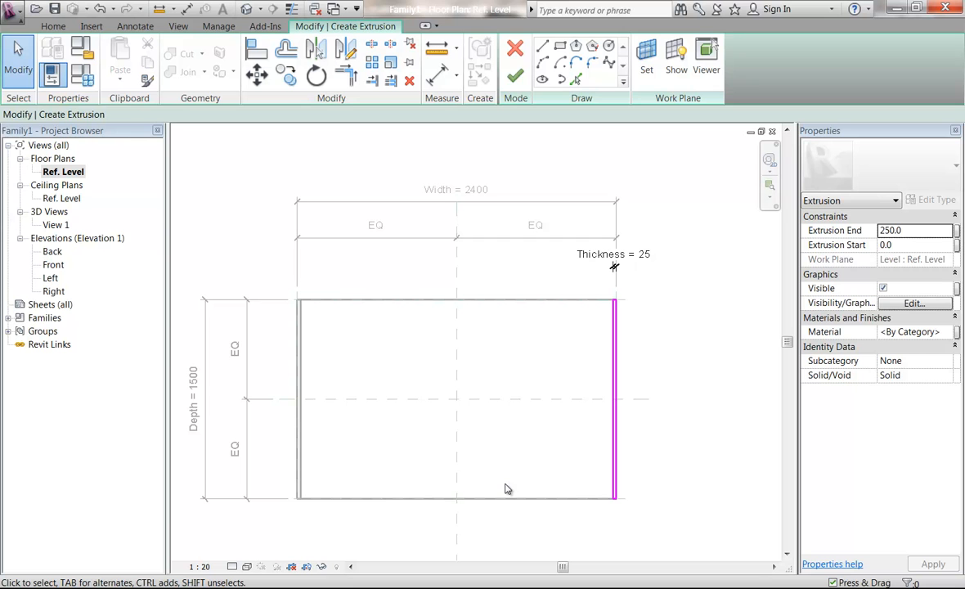
{"action": "left_click", "coordinate": [515, 75]}
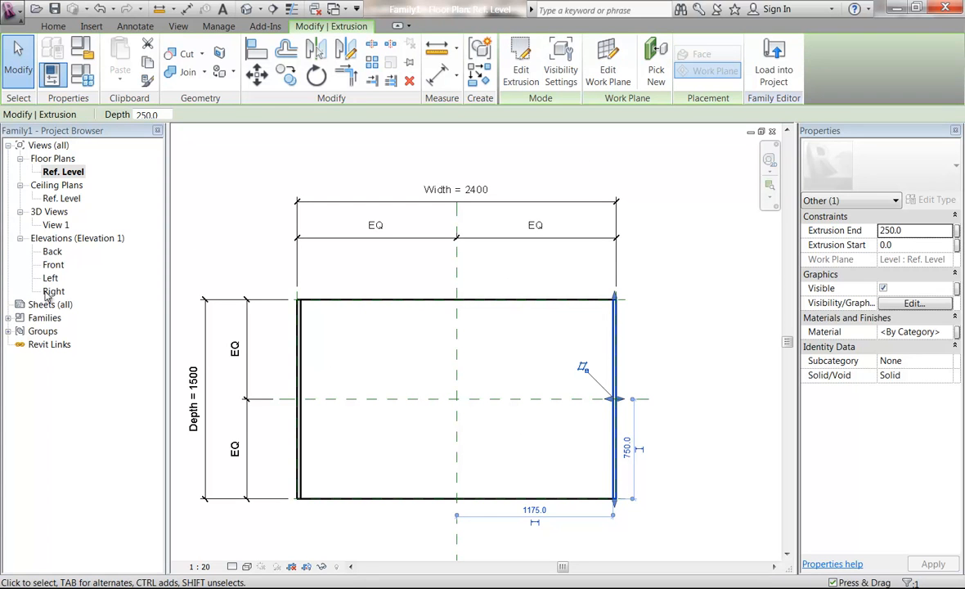
Step: In the Front elevation, stretch the left support's top up to the desktop's underside and lock the alignment
{"action": "double_click", "coordinate": [52, 266]}
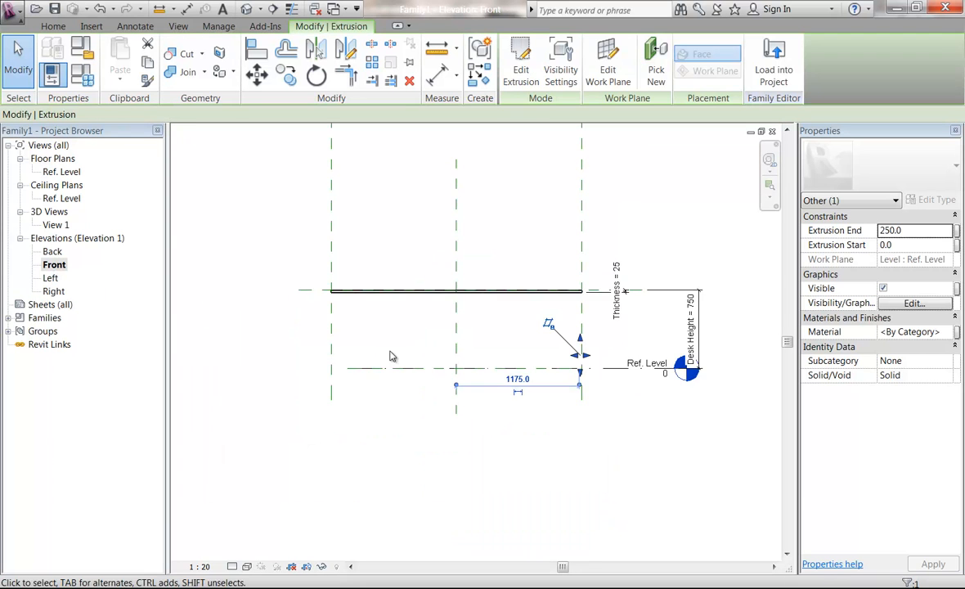
{"action": "left_click", "coordinate": [382, 306]}
{"action": "scroll", "coordinate": [373, 338], "scroll_direction": "up", "scroll_amount": 3}
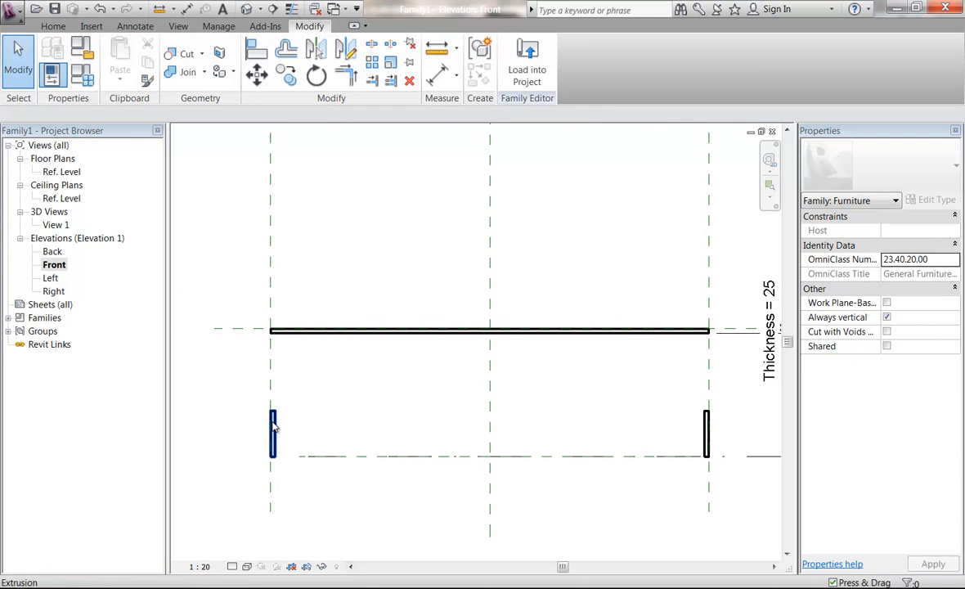
{"action": "left_click", "coordinate": [274, 426]}
{"action": "scroll", "coordinate": [244, 403], "scroll_direction": "up", "scroll_amount": 5}
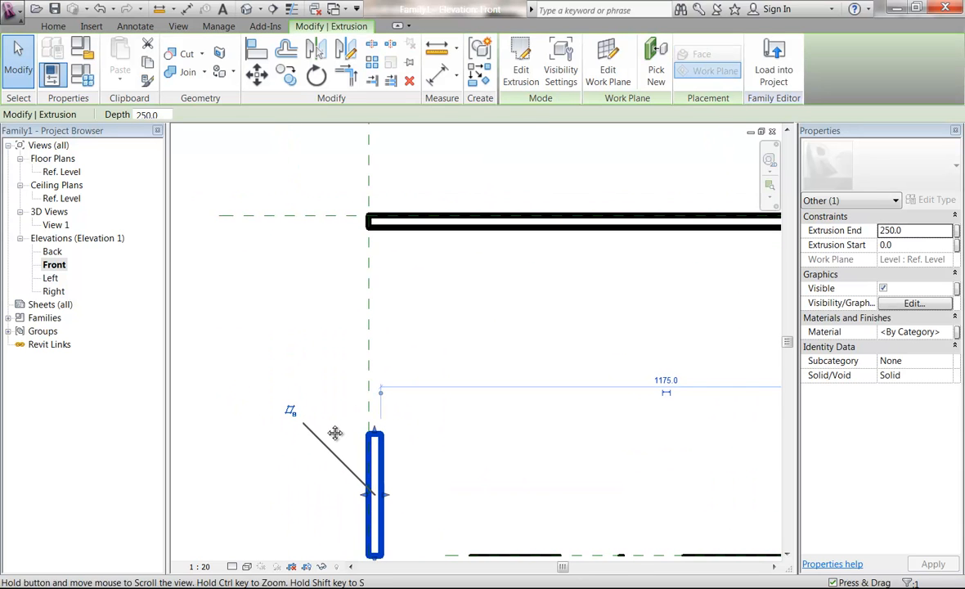
{"action": "middle_click_drag", "start_coordinate": [340, 375], "coordinate": [353, 393]}
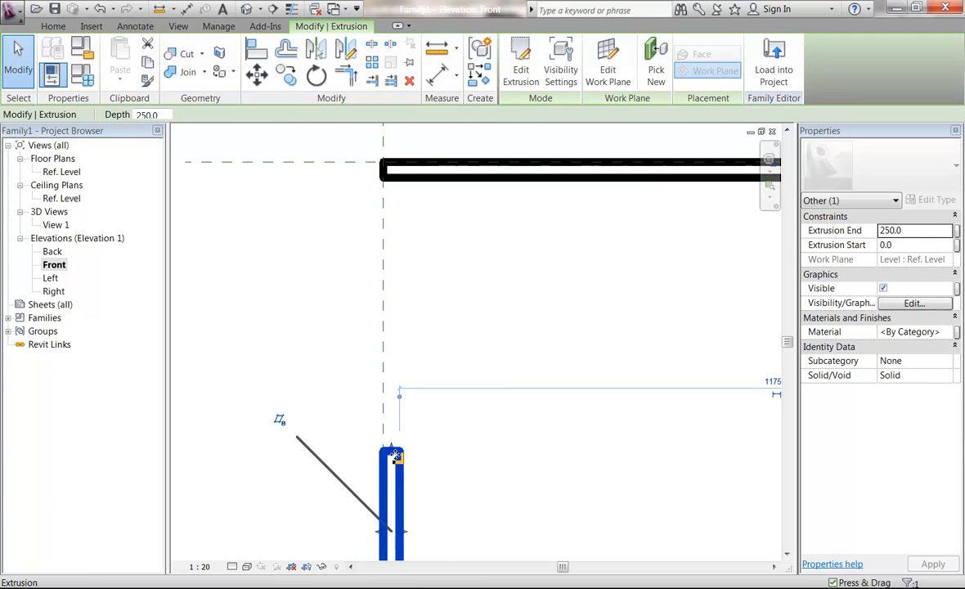
{"action": "left_click_drag", "start_coordinate": [393, 454], "coordinate": [355, 181]}
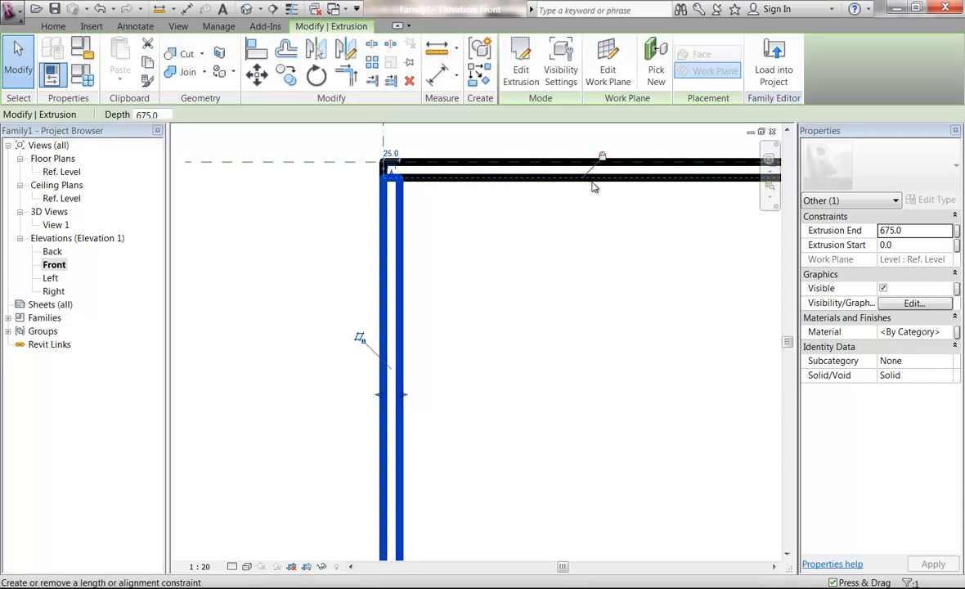
{"action": "left_click", "coordinate": [597, 279]}
Step: Stretch the right support's top up to the underside of the desktop in the Front elevation
{"action": "scroll", "coordinate": [597, 280], "scroll_direction": "down", "scroll_amount": 3}
{"action": "middle_click_drag", "start_coordinate": [597, 280], "coordinate": [229, 303]}
{"action": "scroll", "coordinate": [497, 319], "scroll_direction": "down", "scroll_amount": 2}
{"action": "middle_click_drag", "start_coordinate": [541, 358], "coordinate": [217, 337]}
{"action": "middle_click_drag", "start_coordinate": [407, 327], "coordinate": [477, 372]}
{"action": "scroll", "coordinate": [436, 376], "scroll_direction": "up", "scroll_amount": 2}
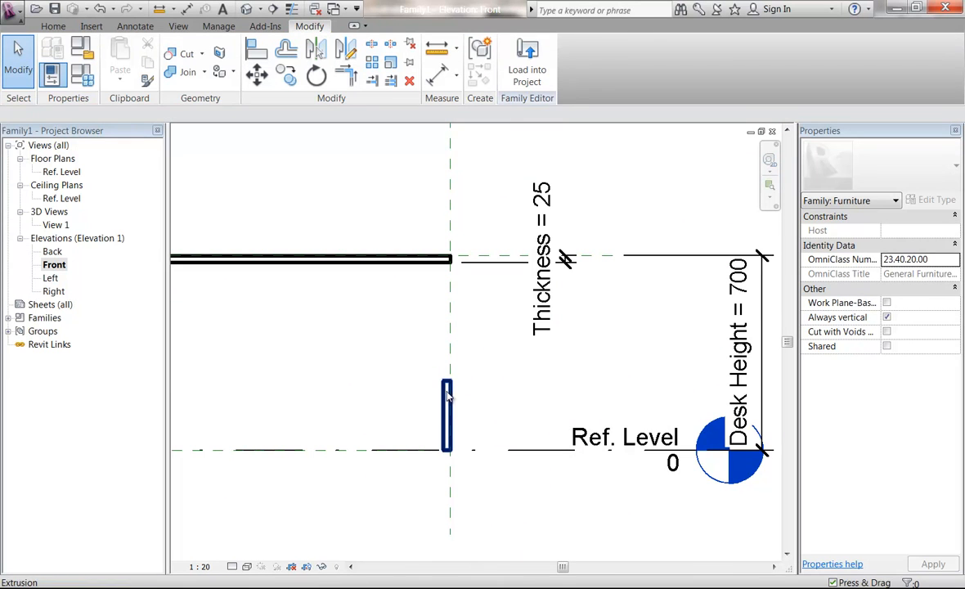
{"action": "left_click", "coordinate": [446, 385]}
{"action": "scroll", "coordinate": [425, 393], "scroll_direction": "up", "scroll_amount": 2}
{"action": "left_click_drag", "start_coordinate": [492, 485], "coordinate": [481, 329]}
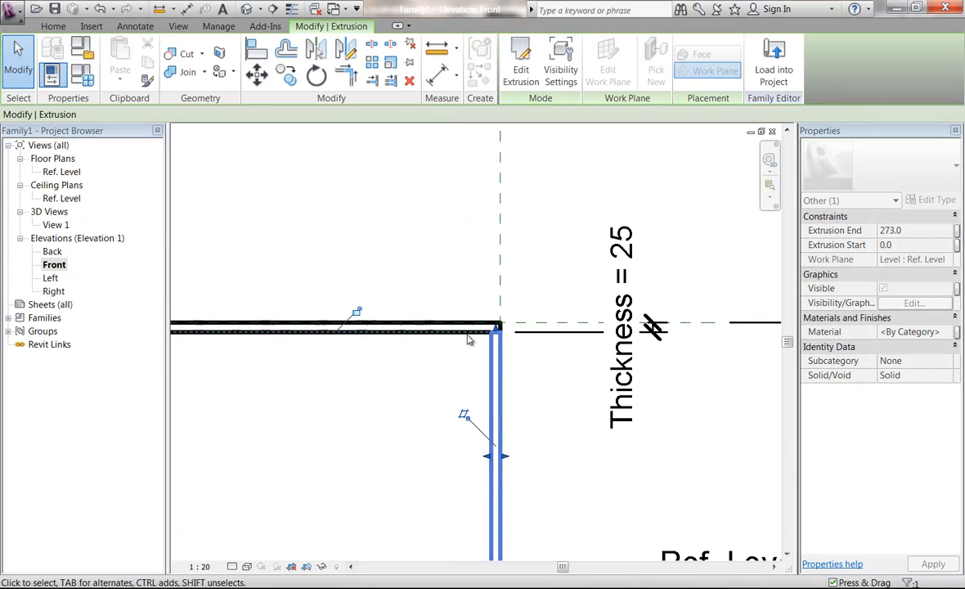
{"action": "left_click", "coordinate": [295, 269]}
{"action": "scroll", "coordinate": [292, 266], "scroll_direction": "down", "scroll_amount": 2}
{"action": "middle_click_drag", "start_coordinate": [289, 265], "coordinate": [470, 334]}
{"action": "middle_click_drag", "start_coordinate": [504, 294], "coordinate": [553, 290]}
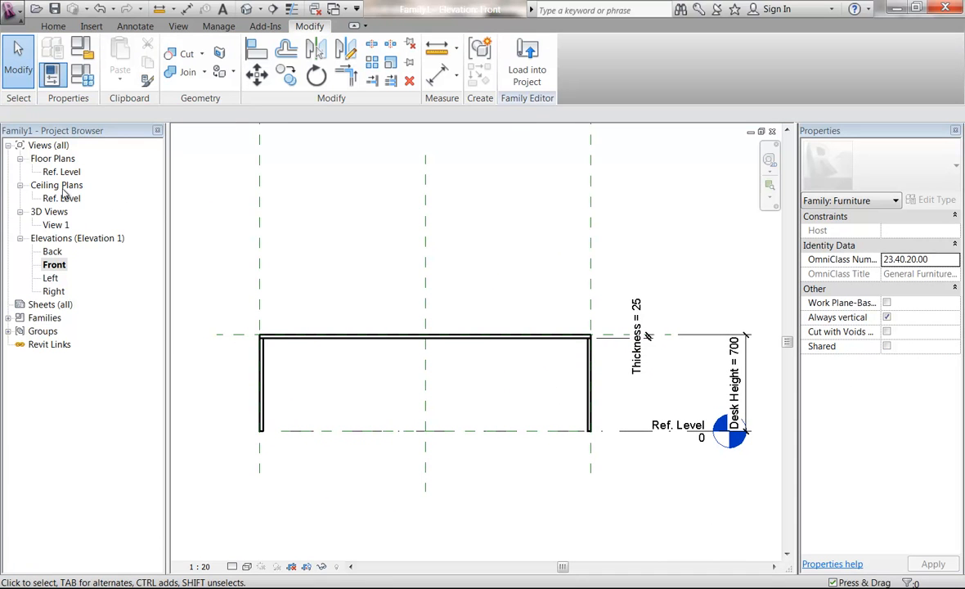
Step: Open the 3D view of the desk and set the family's Width parameter to 1500
{"action": "double_click", "coordinate": [56, 224]}
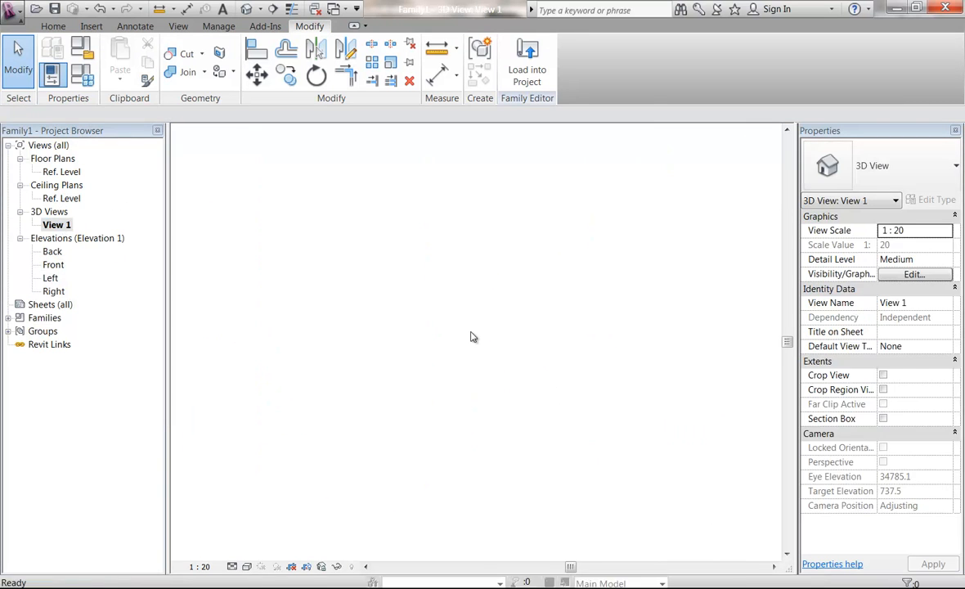
{"action": "middle_click_drag", "start_coordinate": [488, 496], "coordinate": [454, 468], "text": "shift"}
{"action": "scroll", "coordinate": [454, 467], "scroll_direction": "up", "scroll_amount": 1}
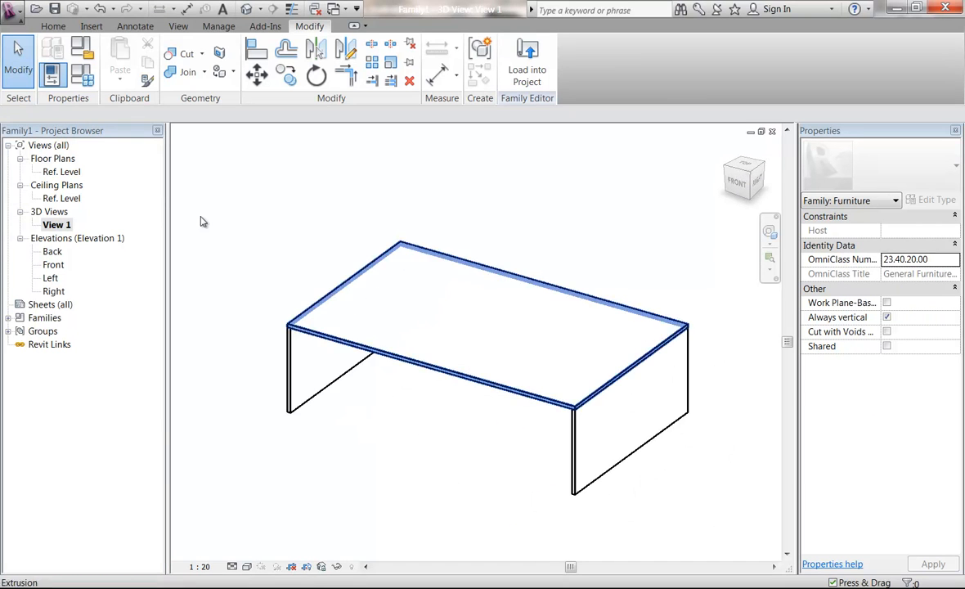
{"action": "left_click", "coordinate": [79, 79]}
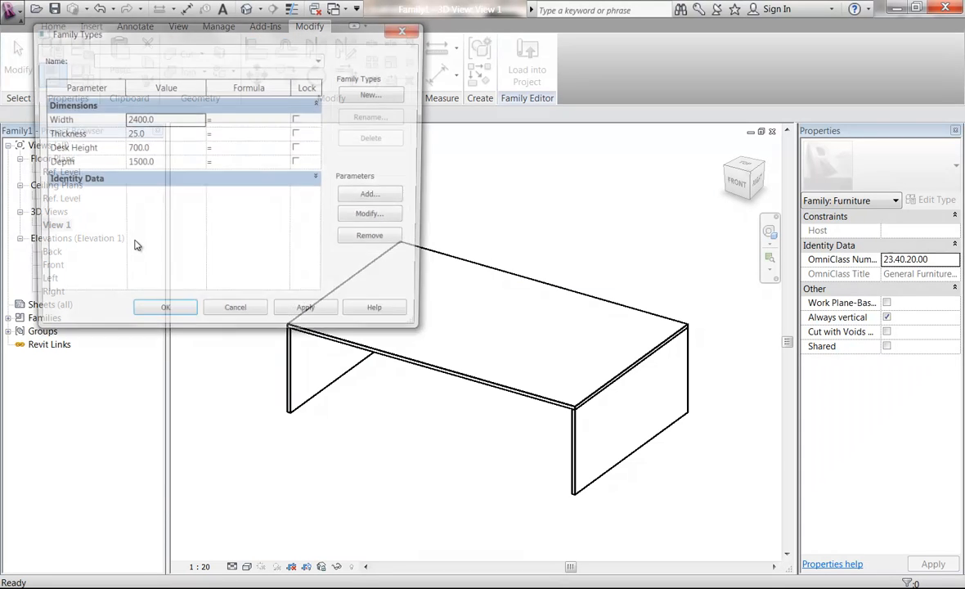
{"action": "double_click", "coordinate": [175, 120]}
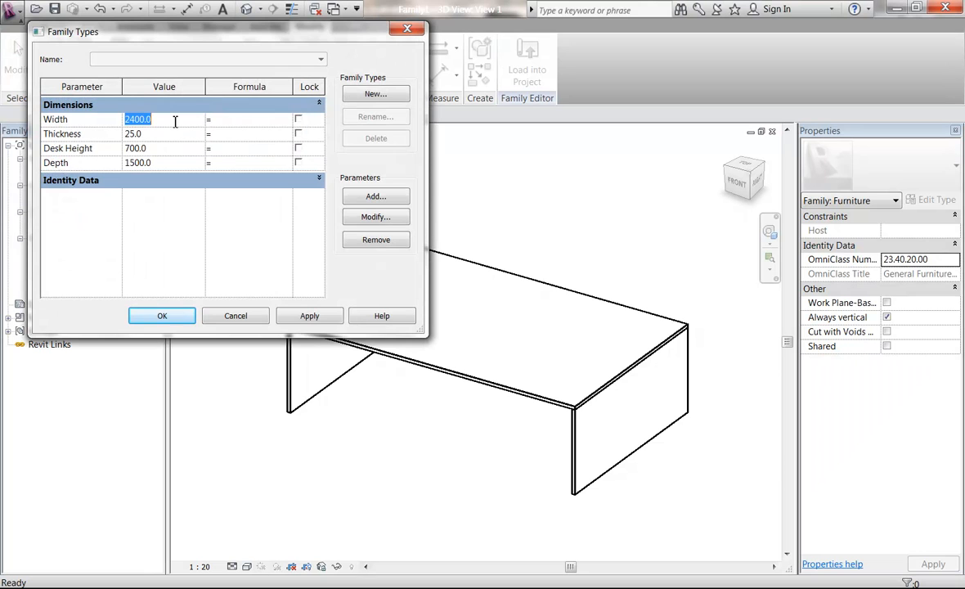
{"action": "type", "text": "1500"}
{"action": "left_click", "coordinate": [309, 318]}
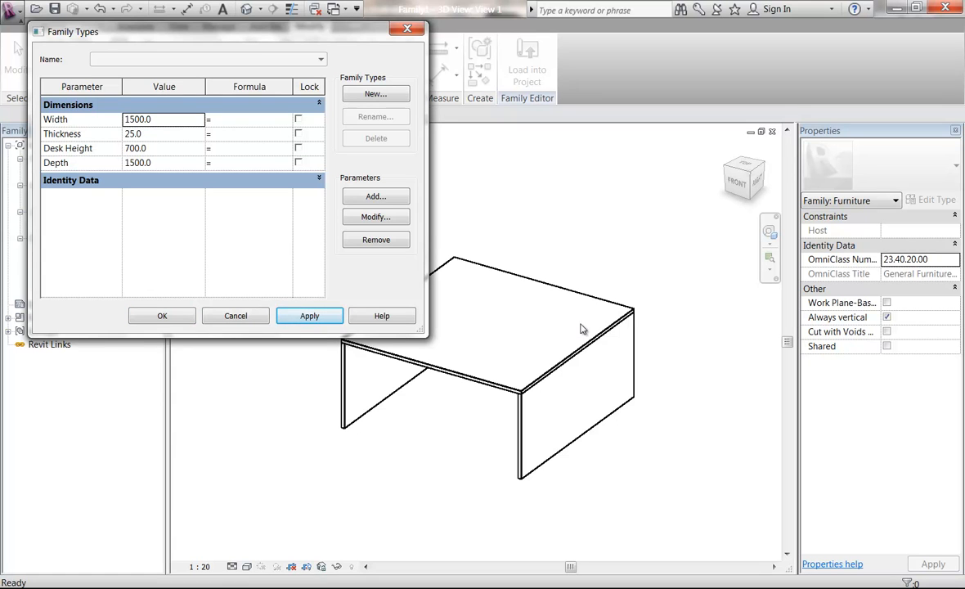
Step: Set the family's Depth parameter to 1000 and its Thickness parameter to 40
{"action": "left_click", "coordinate": [163, 163]}
{"action": "double_click", "coordinate": [164, 163]}
{"action": "type", "text": "1000"}
{"action": "left_click", "coordinate": [299, 317]}
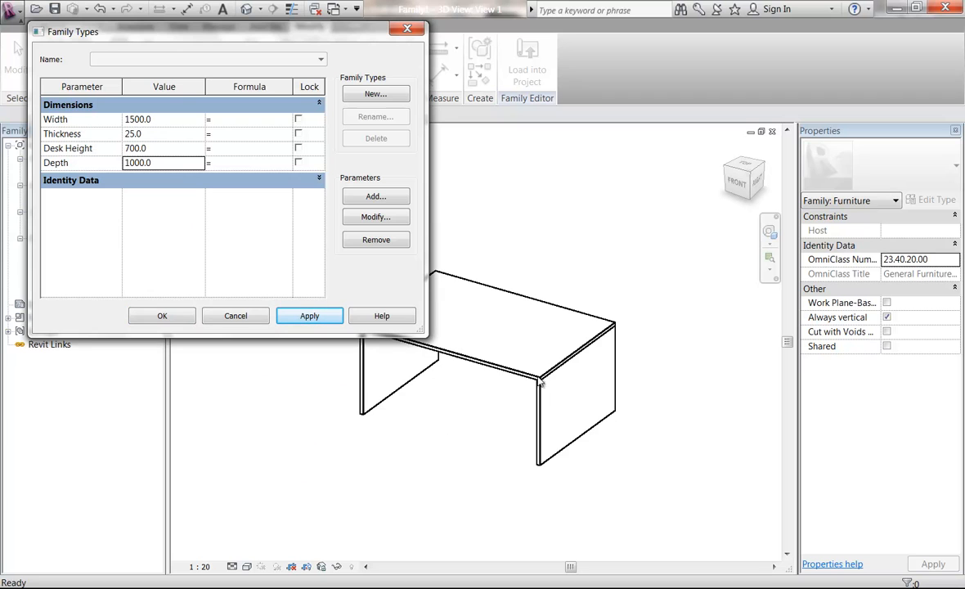
{"action": "left_click", "coordinate": [154, 135]}
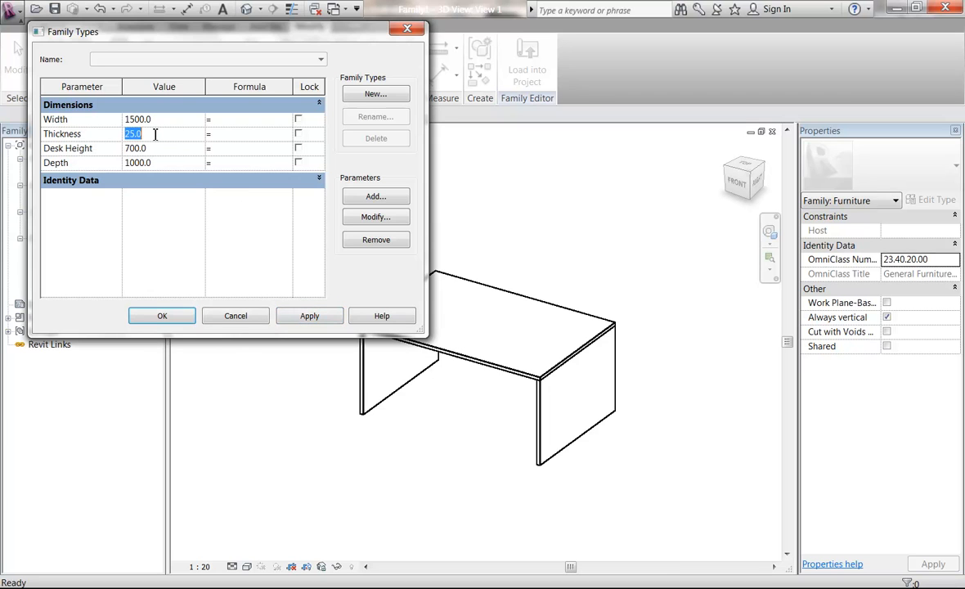
{"action": "type", "text": "40"}
{"action": "left_click", "coordinate": [308, 318]}
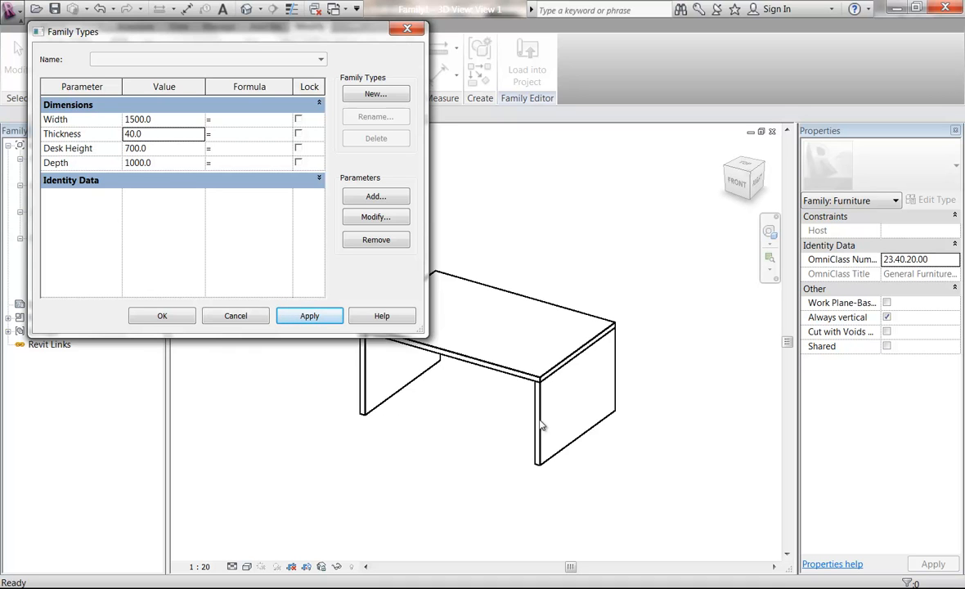
{"action": "left_click", "coordinate": [162, 315]}
{"action": "scroll", "coordinate": [507, 300], "scroll_direction": "up", "scroll_amount": 3}
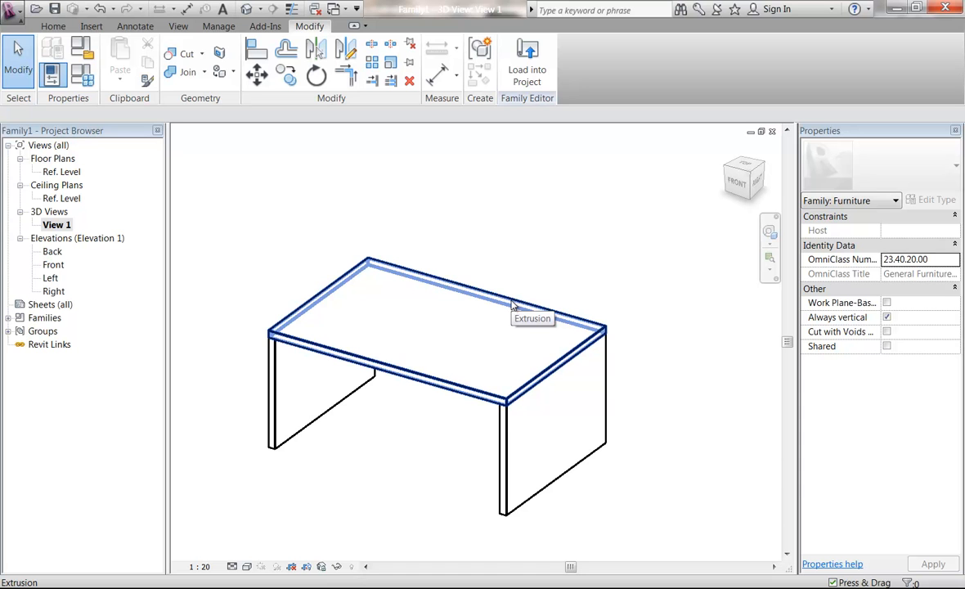
Step: Select the desktop and both supports and create a material for them by duplicating Default as "Wood - Laminate"
{"action": "left_click", "coordinate": [282, 412]}
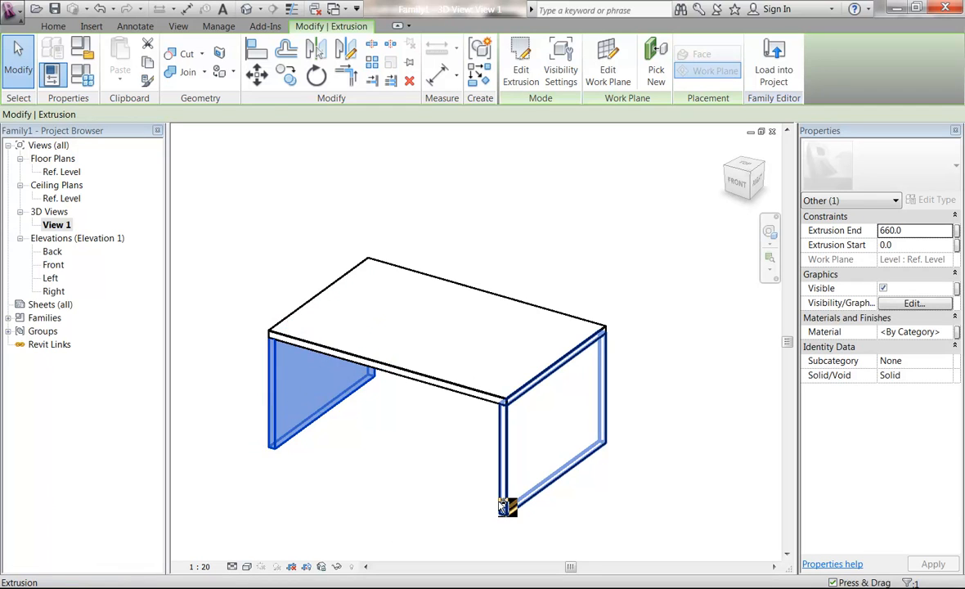
{"action": "left_click", "coordinate": [499, 505], "text": "ctrl"}
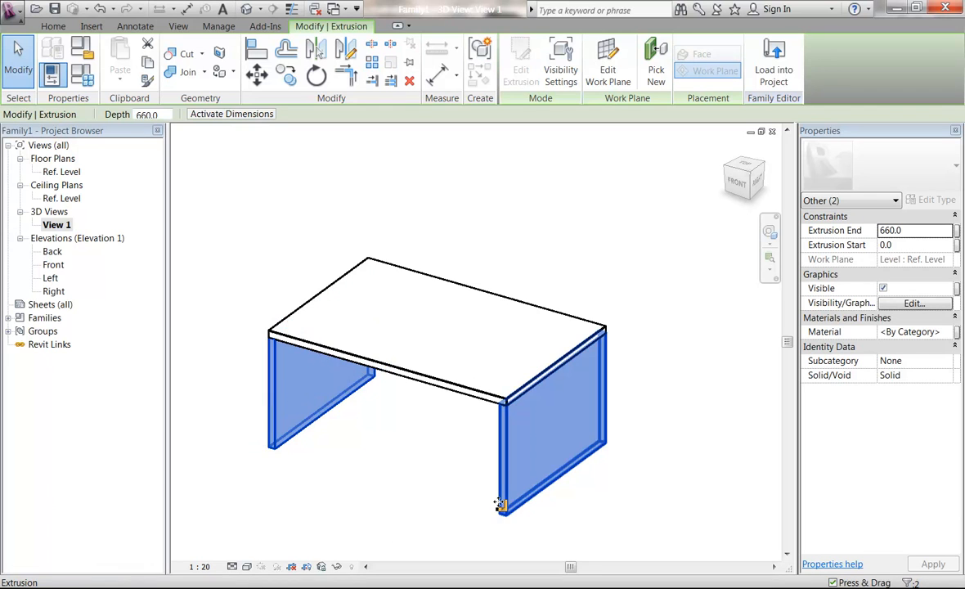
{"action": "left_click", "coordinate": [451, 391], "text": "ctrl"}
{"action": "left_click", "coordinate": [515, 503], "text": "ctrl"}
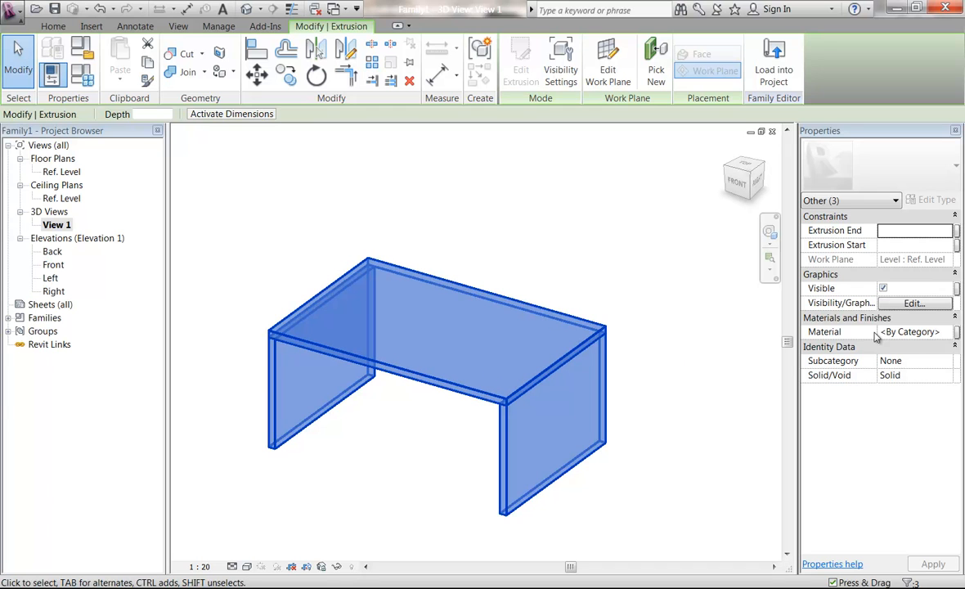
{"action": "left_click", "coordinate": [910, 332]}
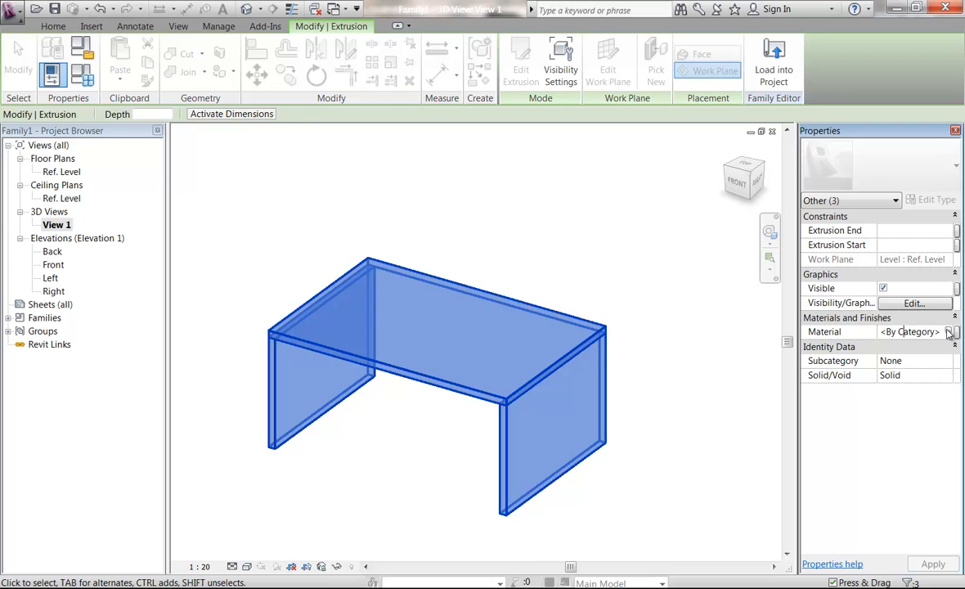
{"action": "left_click", "coordinate": [948, 332]}
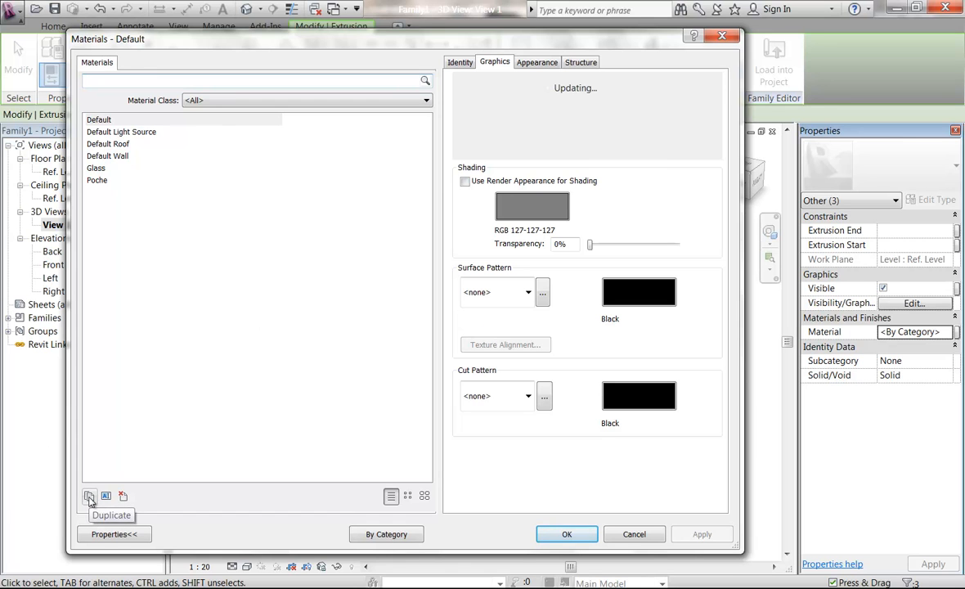
{"action": "left_click", "coordinate": [96, 120]}
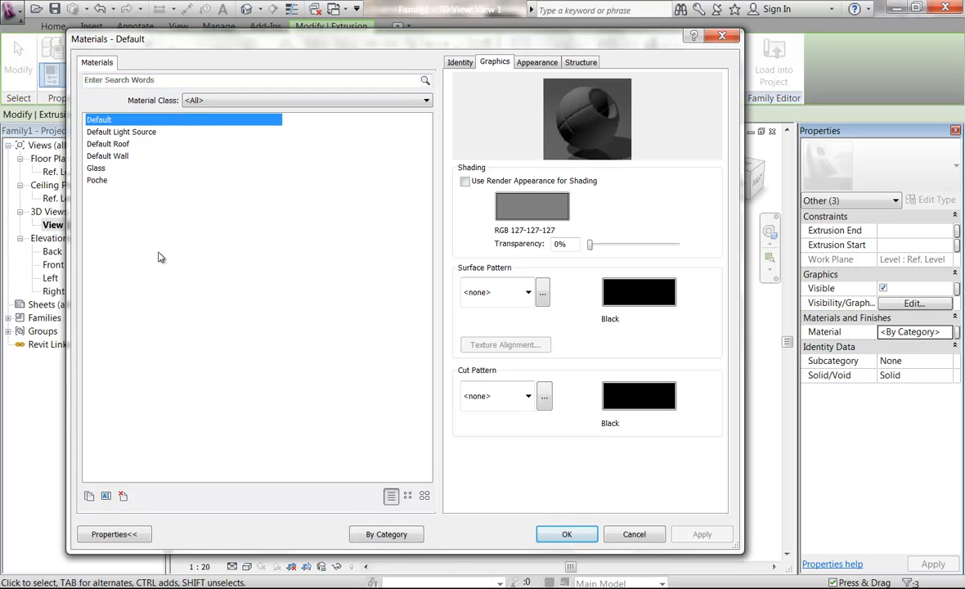
{"action": "left_click", "coordinate": [90, 497]}
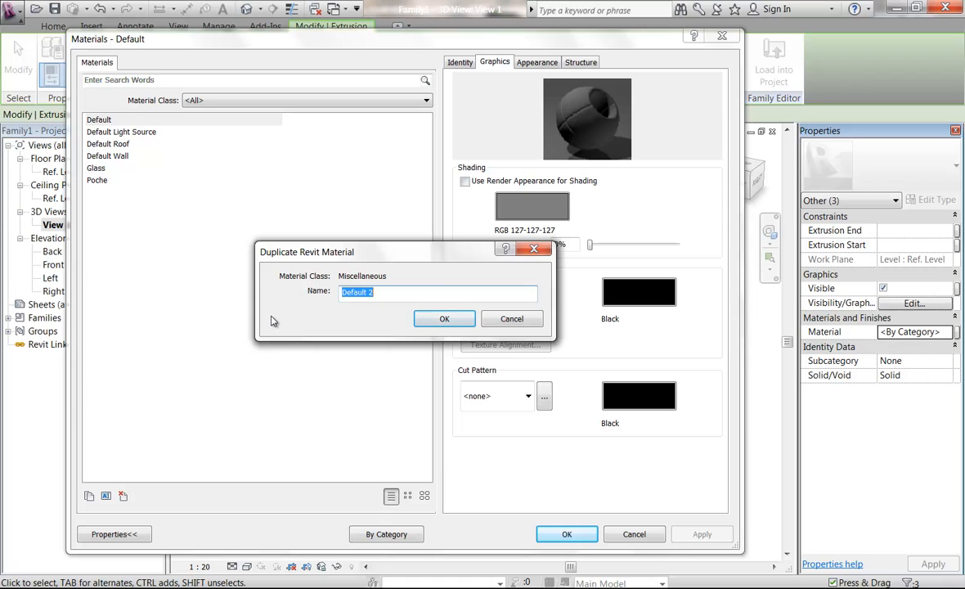
{"action": "type", "text": "Wood - Laminate"}
{"action": "left_click", "coordinate": [442, 319]}
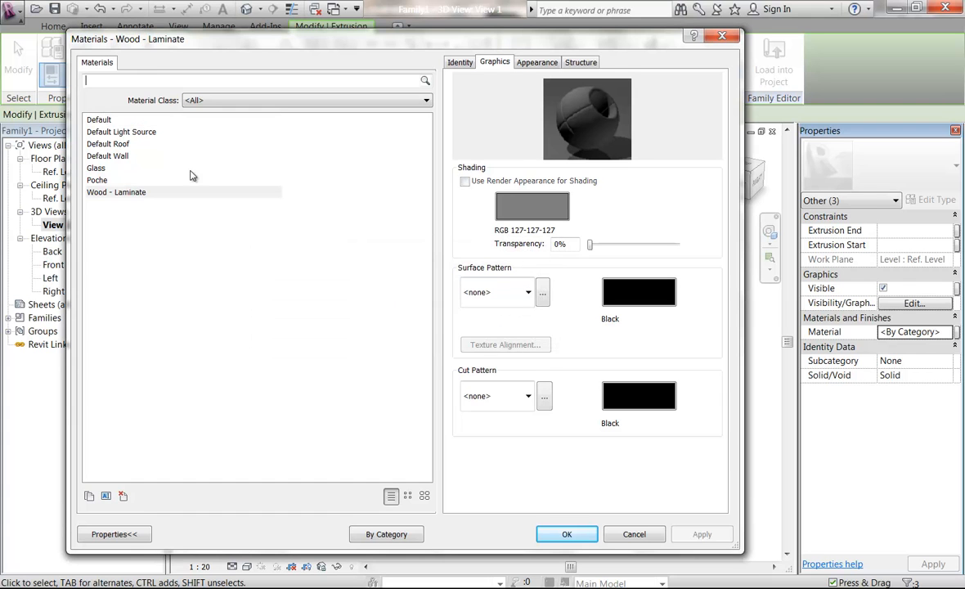
Step: Give the Wood - Laminate material a light beige laminate appearance from the Plastic category of the Autodesk Library
{"action": "left_click", "coordinate": [122, 193]}
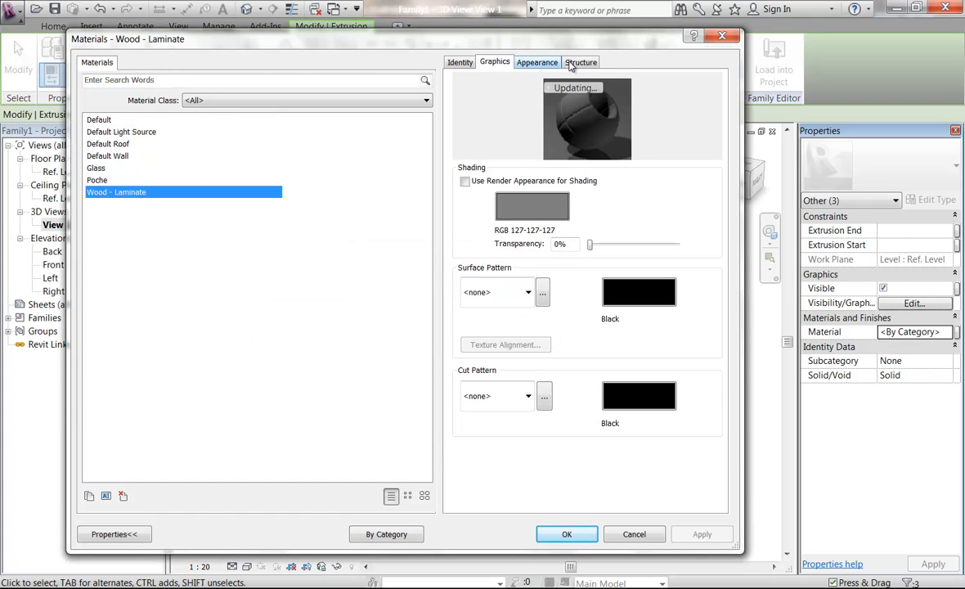
{"action": "left_click", "coordinate": [537, 64]}
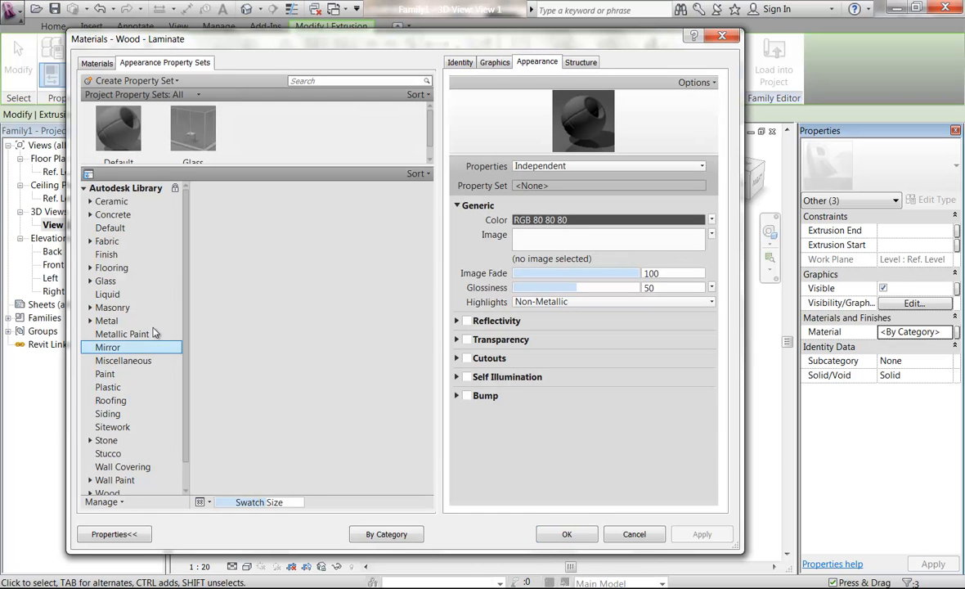
{"action": "left_click", "coordinate": [115, 388]}
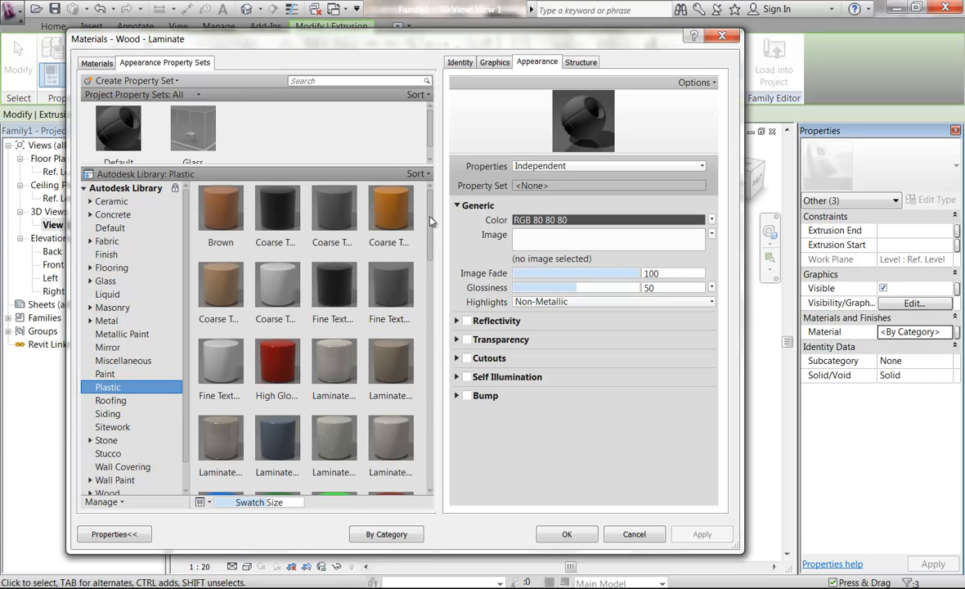
{"action": "left_click_drag", "start_coordinate": [431, 222], "coordinate": [431, 246]}
{"action": "double_click", "coordinate": [314, 233]}
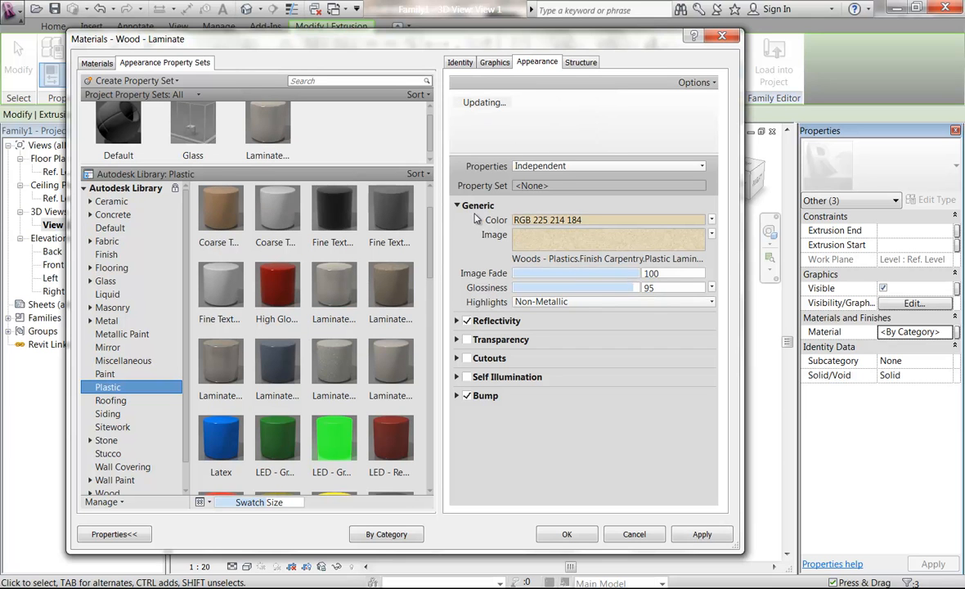
Step: Base the material's shading on its render appearance, lighten it manually to RGB 158-156-152, and assign the material to the selected desk parts
{"action": "left_click", "coordinate": [491, 63]}
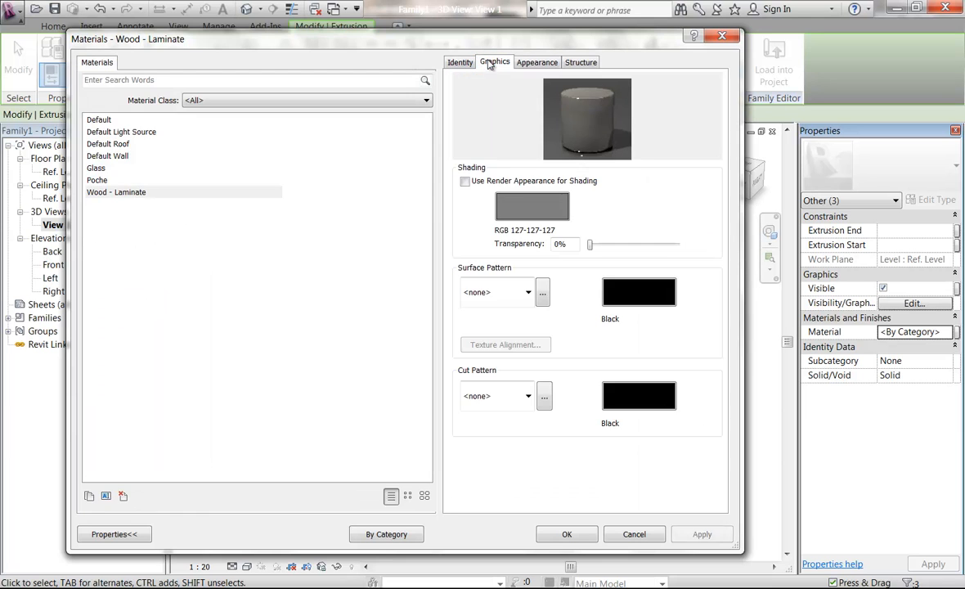
{"action": "left_click", "coordinate": [464, 181]}
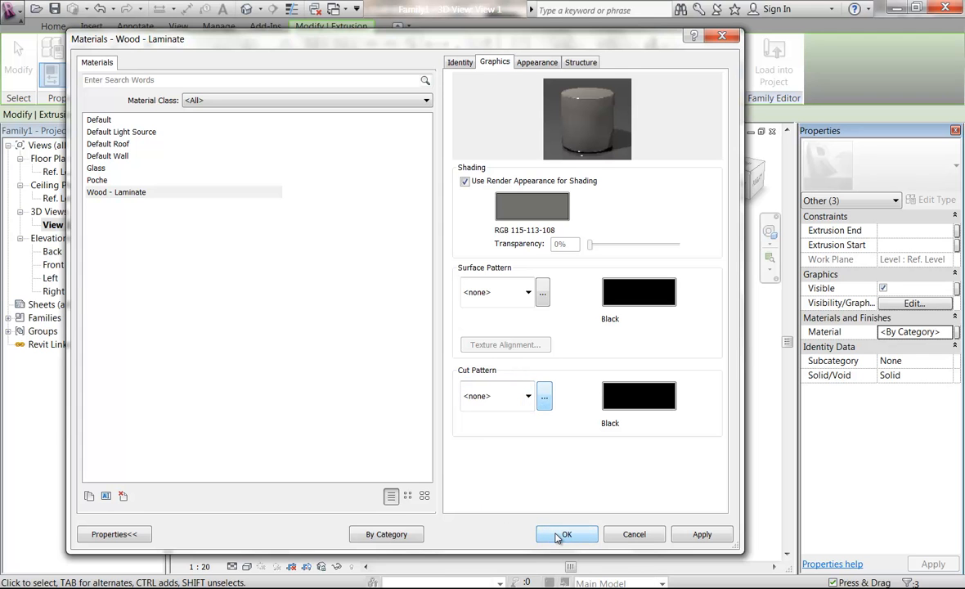
{"action": "left_click", "coordinate": [465, 181]}
{"action": "left_click", "coordinate": [535, 199]}
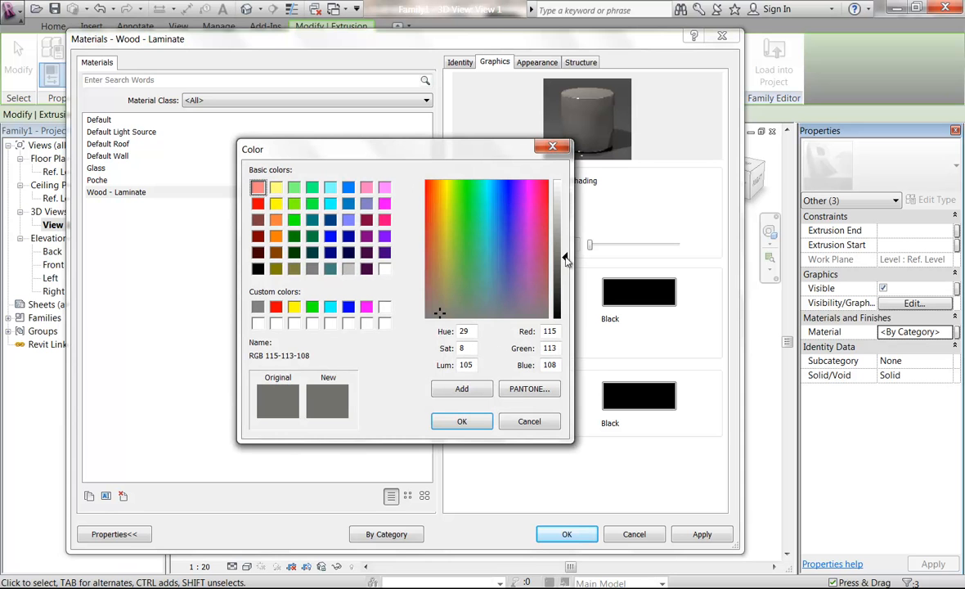
{"action": "left_click_drag", "start_coordinate": [570, 256], "coordinate": [570, 239]}
{"action": "left_click", "coordinate": [461, 421]}
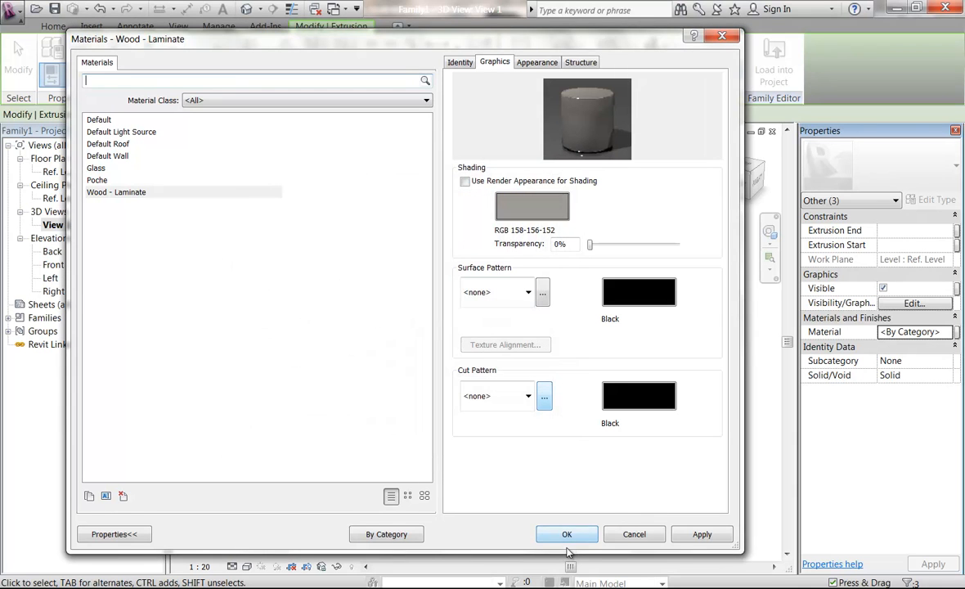
{"action": "left_click", "coordinate": [565, 535]}
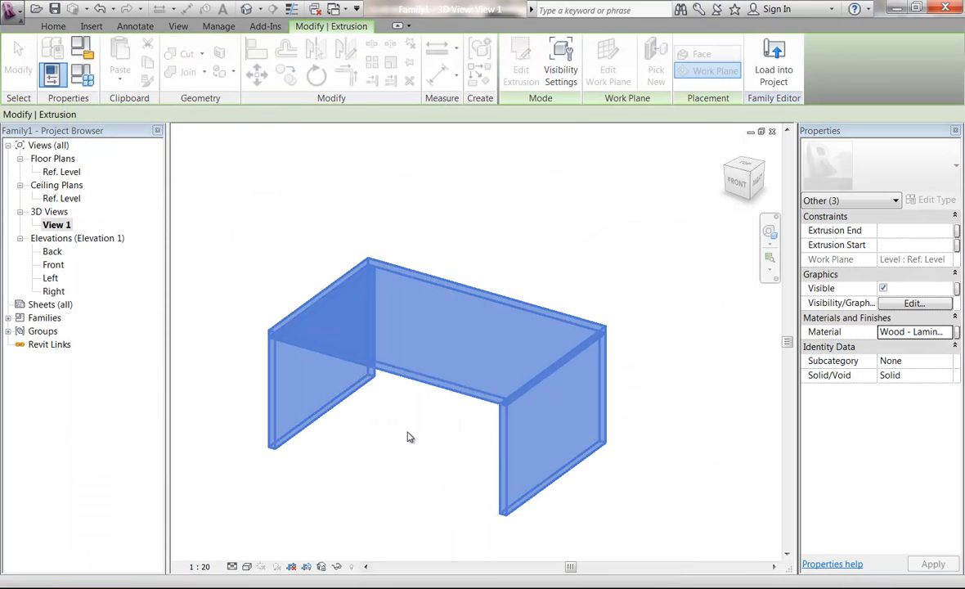
{"action": "left_click", "coordinate": [369, 443]}
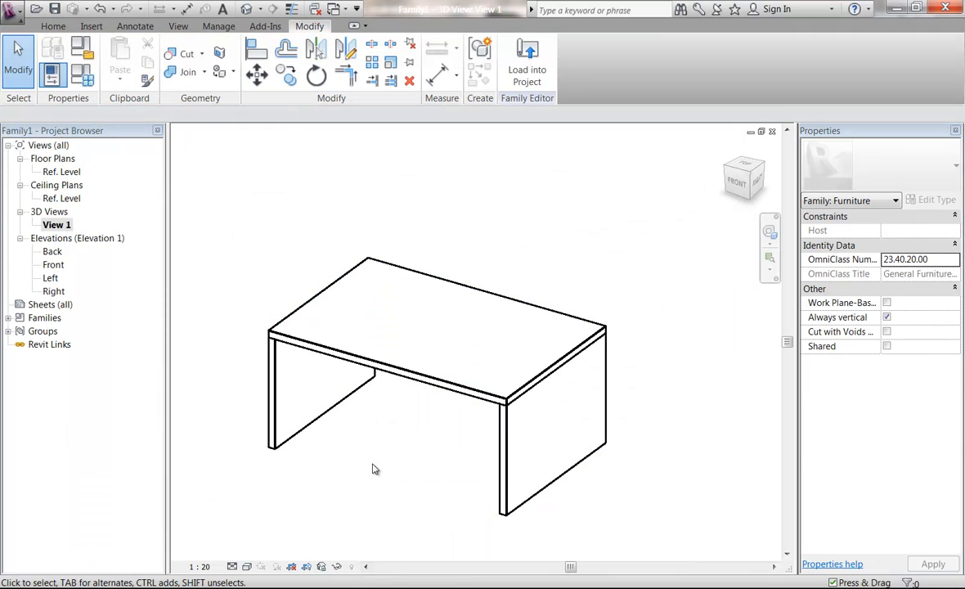
Step: Switch the 3D view's visual style to Shaded and look at the desk up close
{"action": "left_click", "coordinate": [246, 566]}
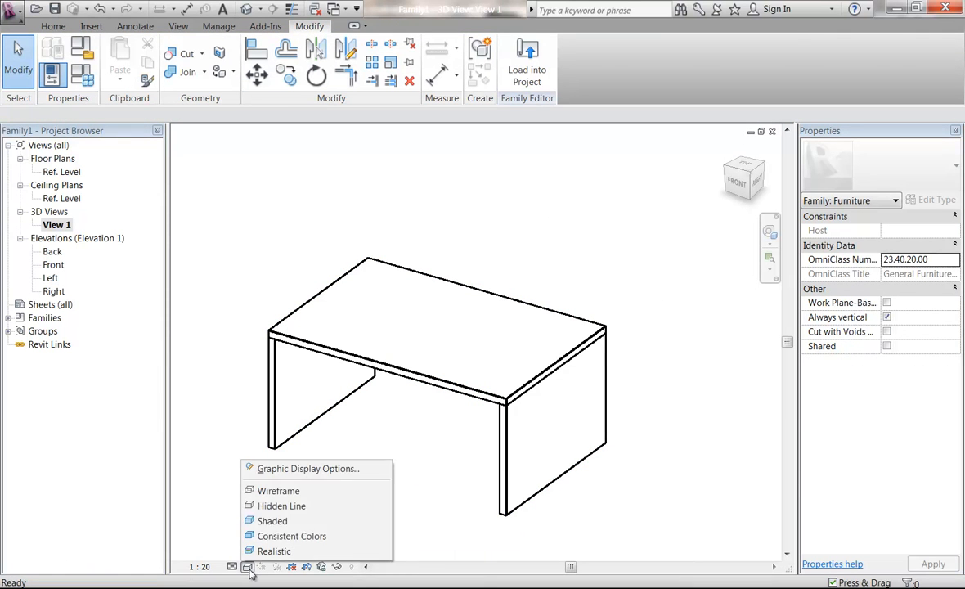
{"action": "left_click", "coordinate": [278, 521]}
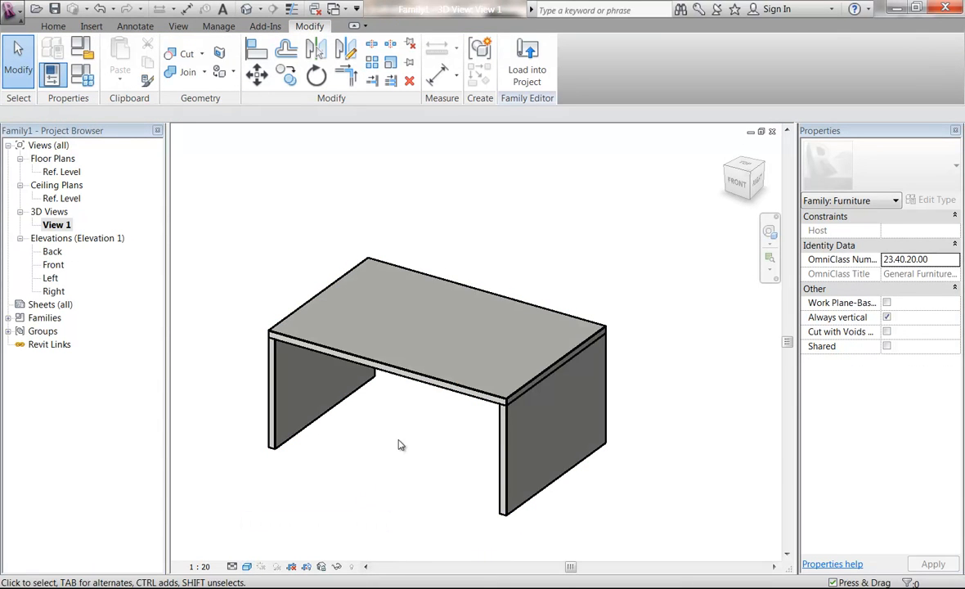
{"action": "middle_click_drag", "start_coordinate": [401, 446], "coordinate": [423, 434]}
{"action": "scroll", "coordinate": [423, 434], "scroll_direction": "up", "scroll_amount": 2}
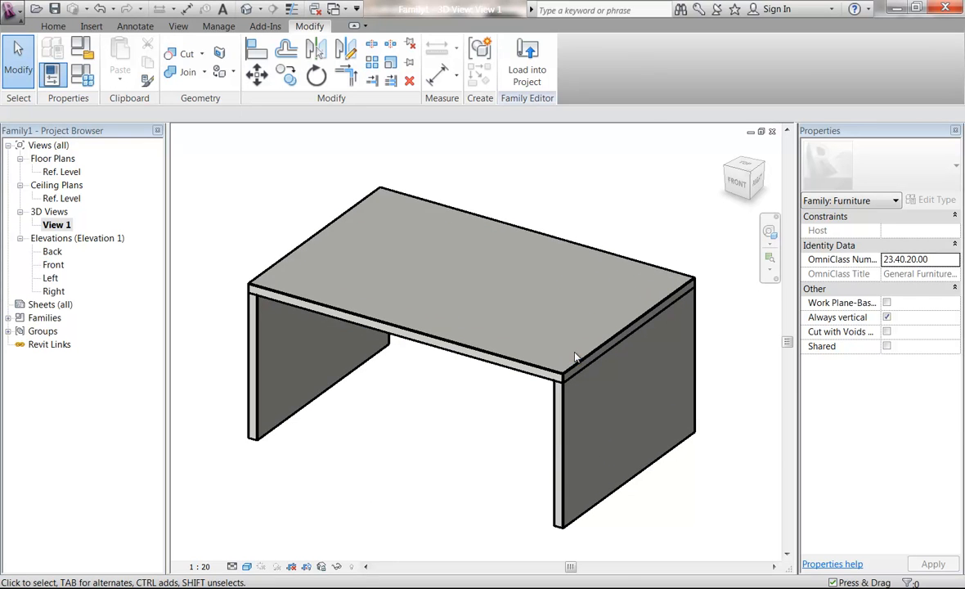
Step: Associate the material of the desktop and both supports with a new type family parameter named "Desk Material" under Materials and Finishes
{"action": "left_click", "coordinate": [260, 324]}
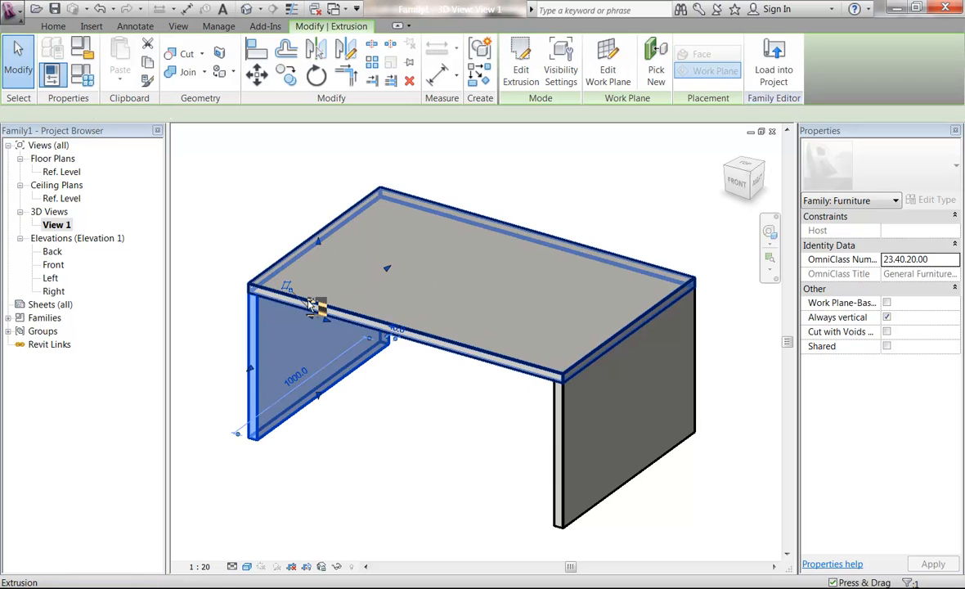
{"action": "left_click", "coordinate": [557, 429], "text": "ctrl"}
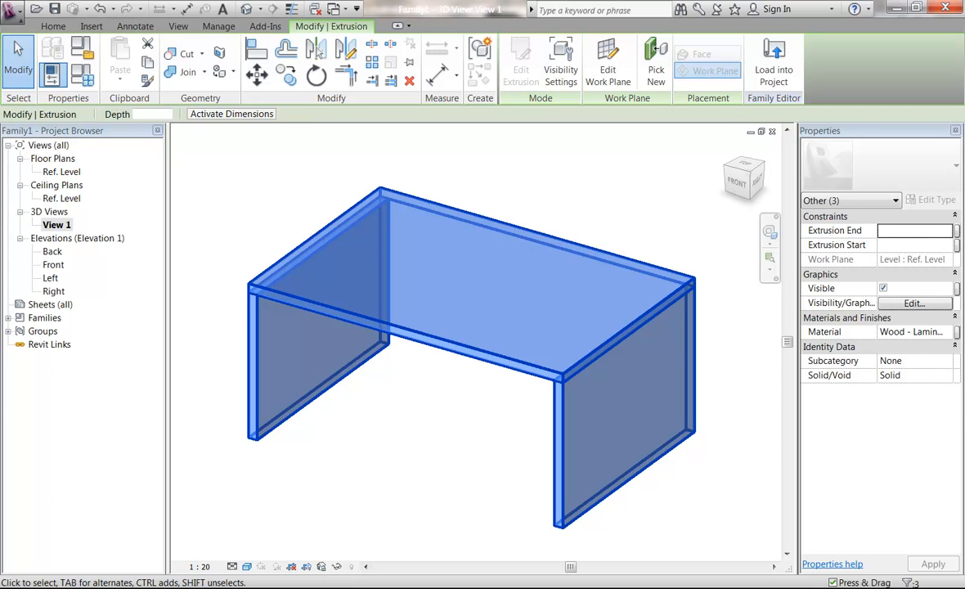
{"action": "left_click", "coordinate": [958, 332]}
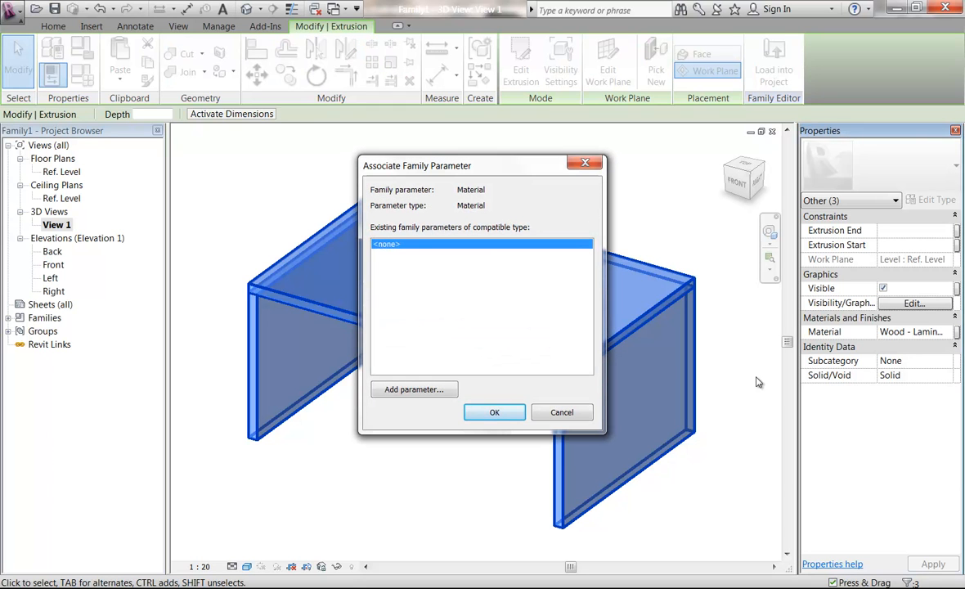
{"action": "left_click", "coordinate": [563, 412]}
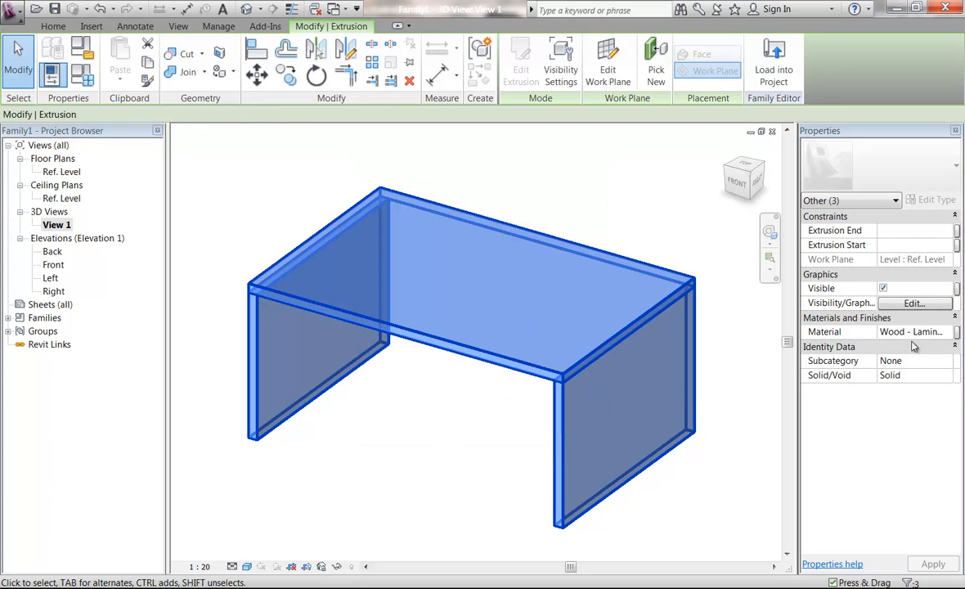
{"action": "left_click", "coordinate": [958, 332]}
{"action": "left_click_drag", "start_coordinate": [411, 164], "coordinate": [308, 160]}
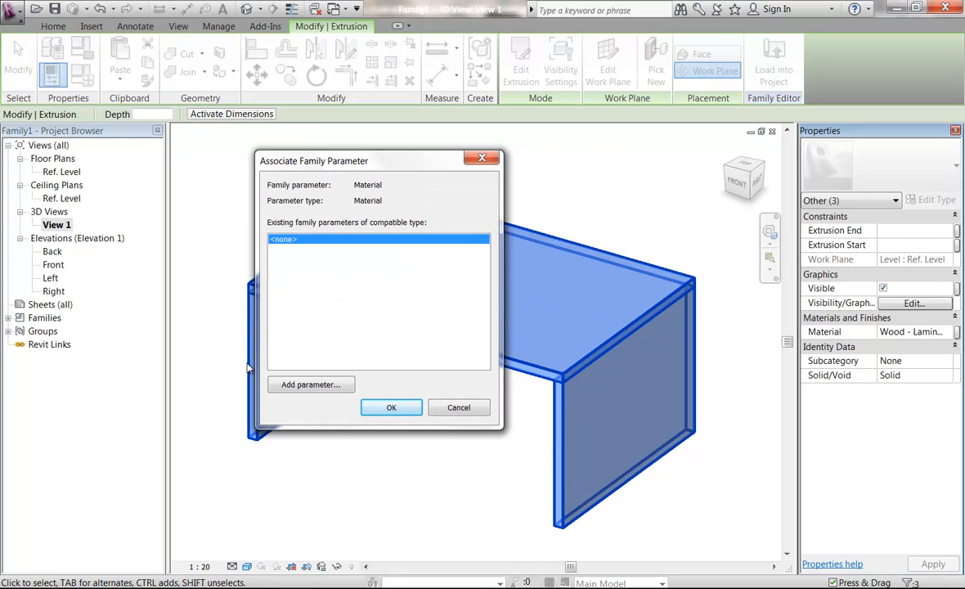
{"action": "left_click", "coordinate": [303, 384]}
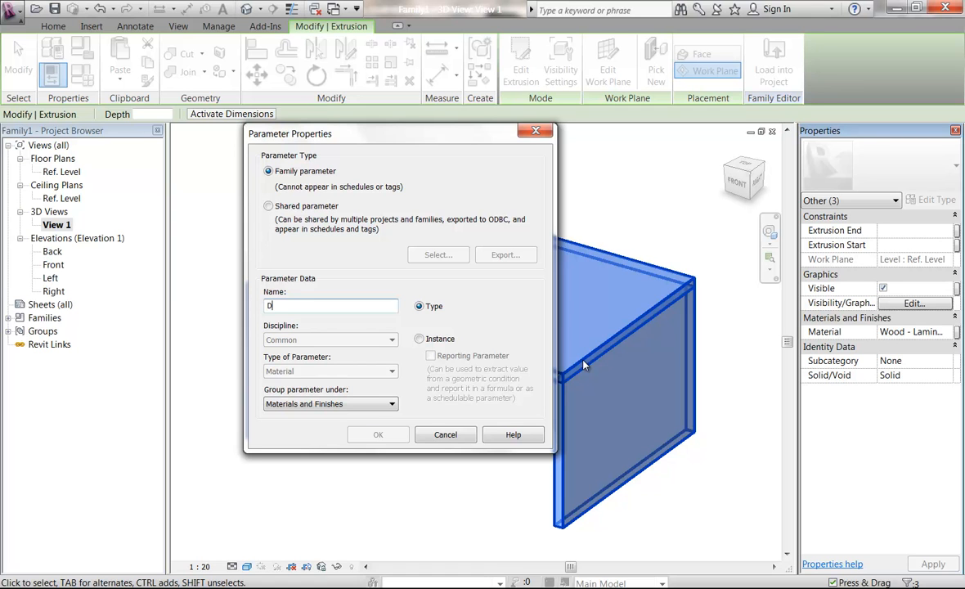
{"action": "type", "text": "Desk Material"}
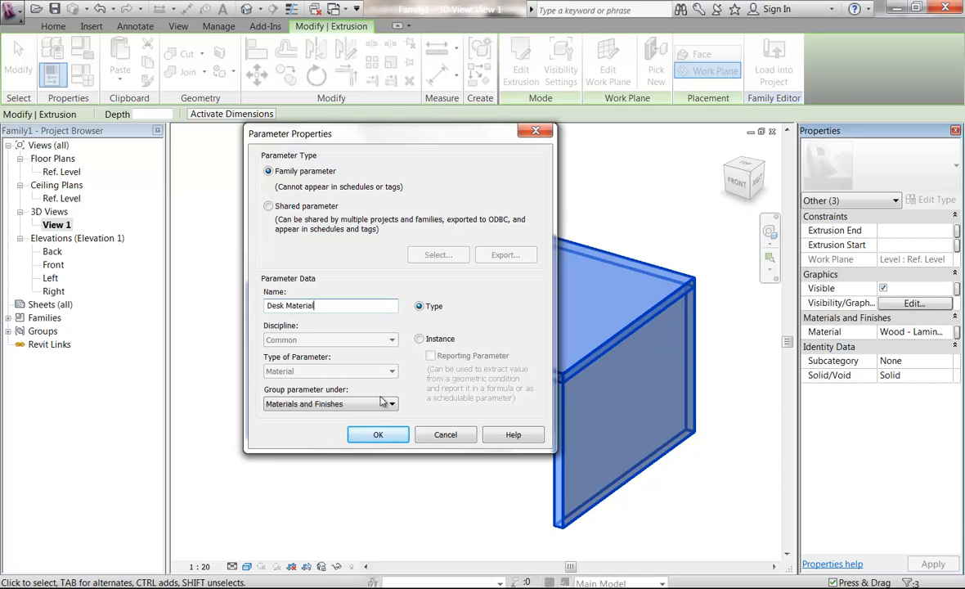
{"action": "left_click", "coordinate": [376, 434]}
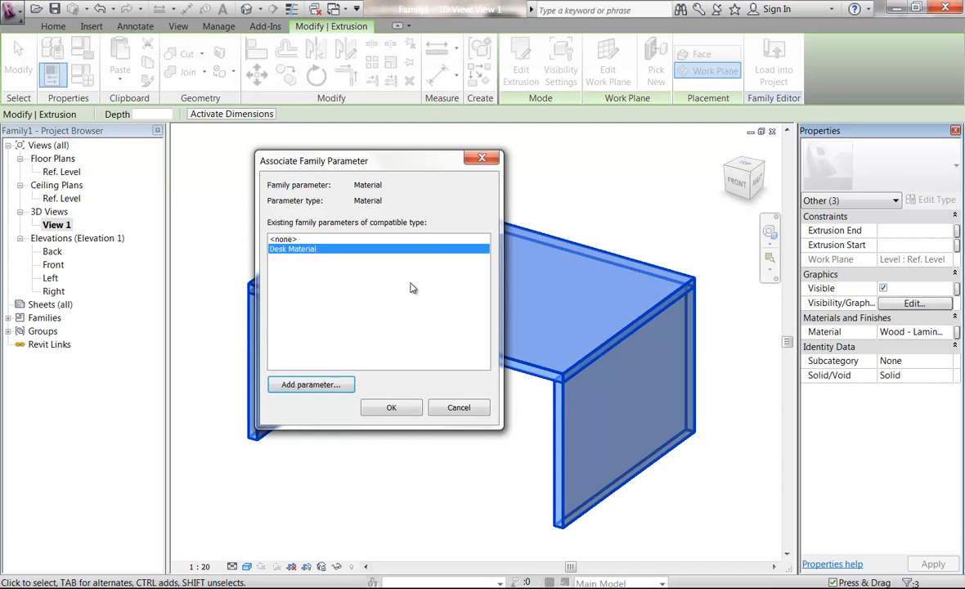
{"action": "left_click", "coordinate": [389, 407]}
{"action": "left_click", "coordinate": [417, 438]}
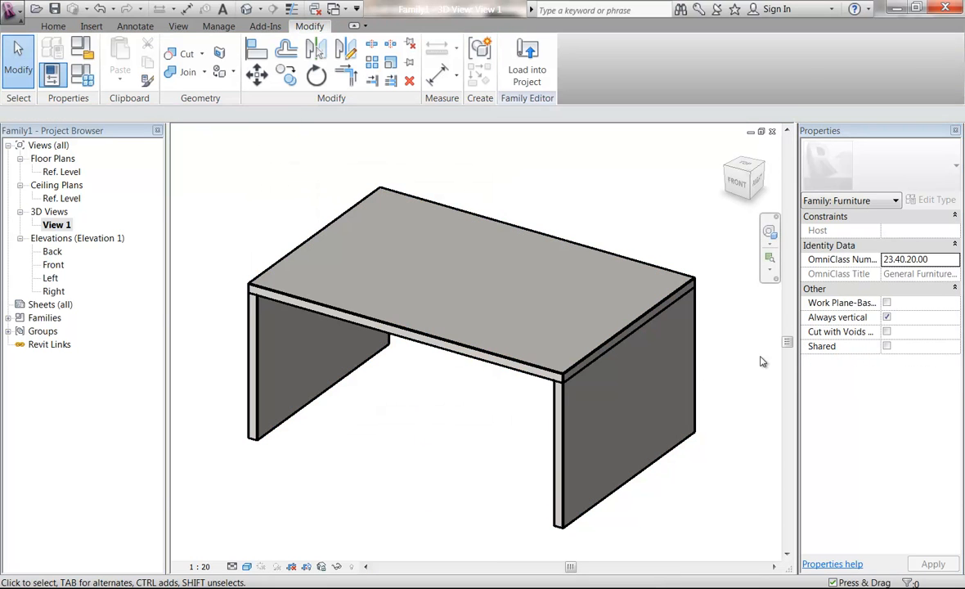
Step: Select the desktop and check whether its material property can still be edited directly
{"action": "left_click", "coordinate": [502, 373]}
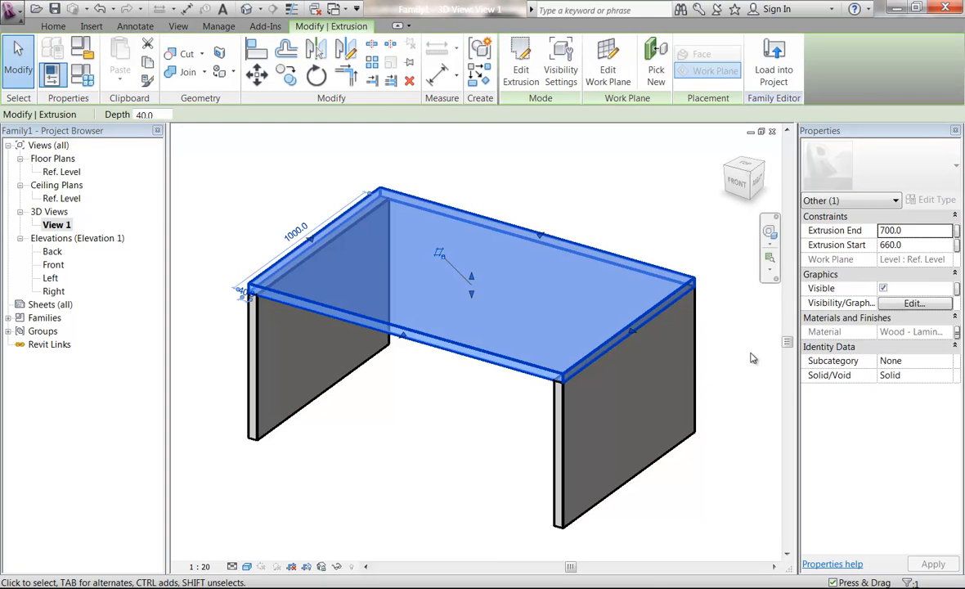
{"action": "left_click", "coordinate": [915, 336]}
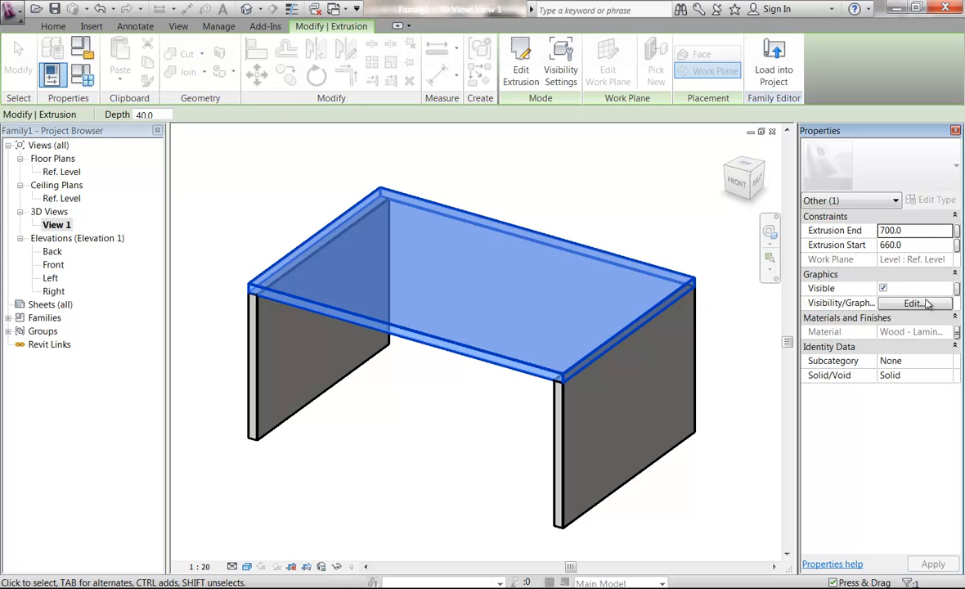
{"action": "left_click", "coordinate": [455, 433]}
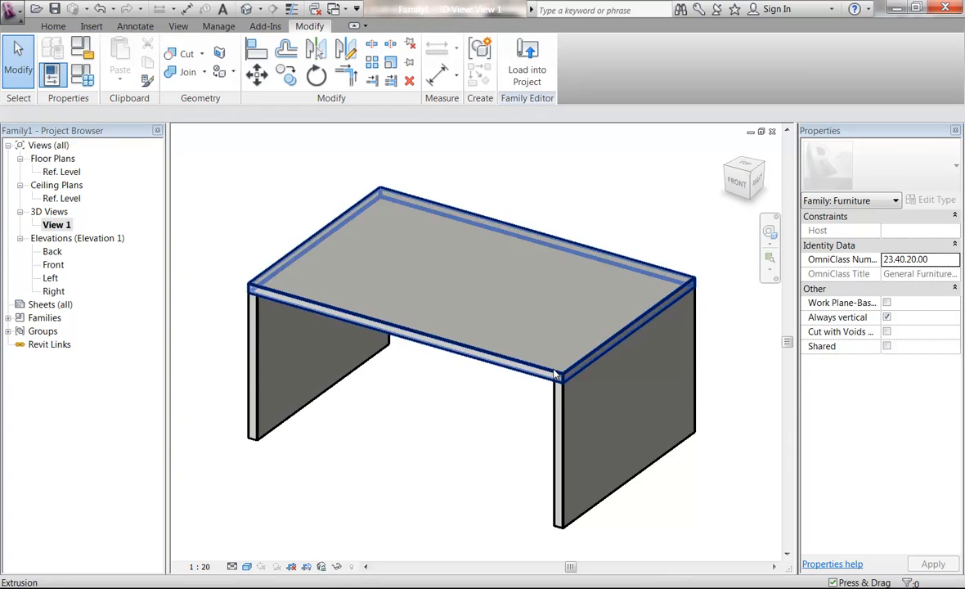
Step: Review the Desk Material parameter in the family types and the graphics settings of its assigned material
{"action": "left_click", "coordinate": [84, 76]}
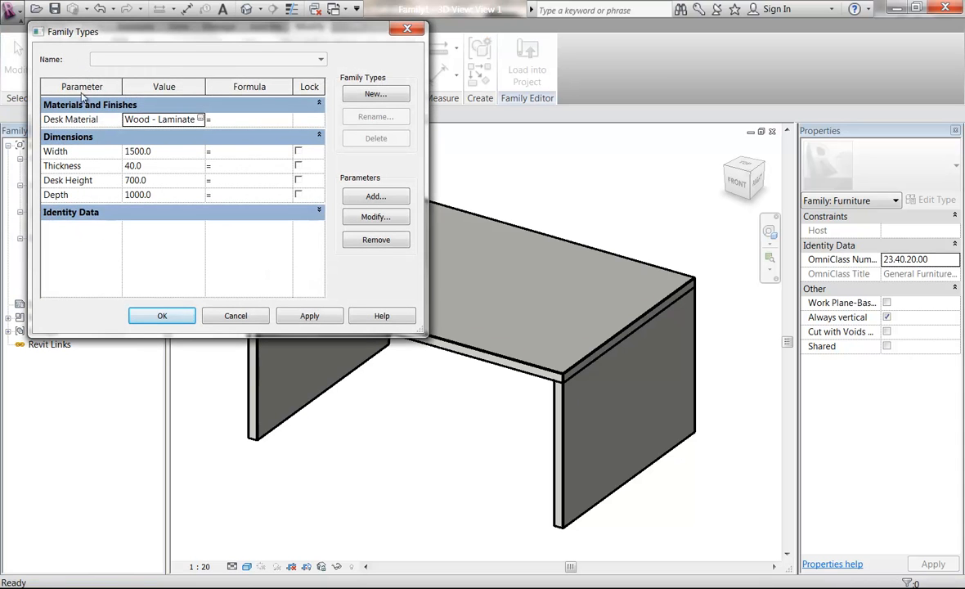
{"action": "left_click", "coordinate": [71, 120]}
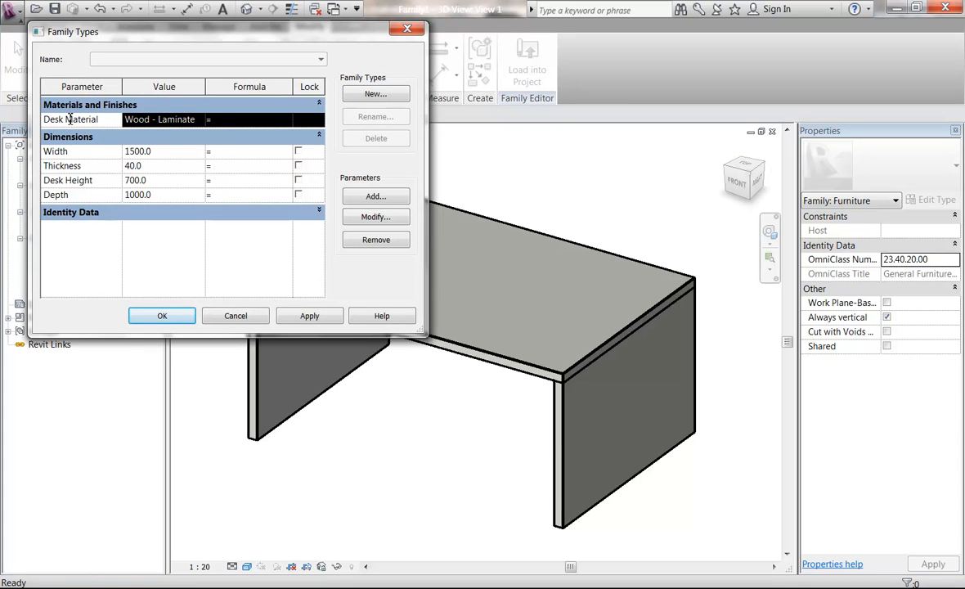
{"action": "left_click", "coordinate": [148, 119]}
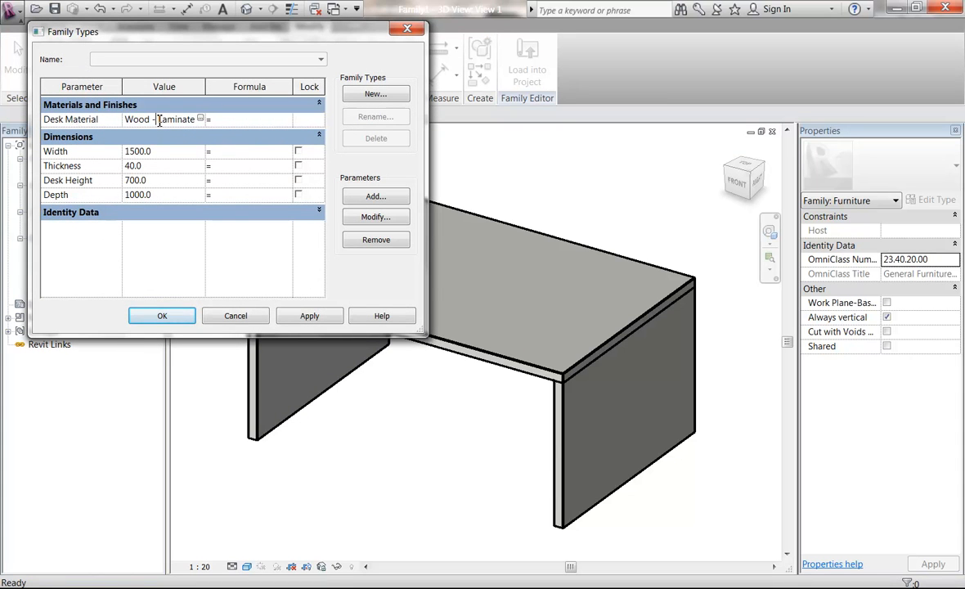
{"action": "left_click", "coordinate": [199, 119]}
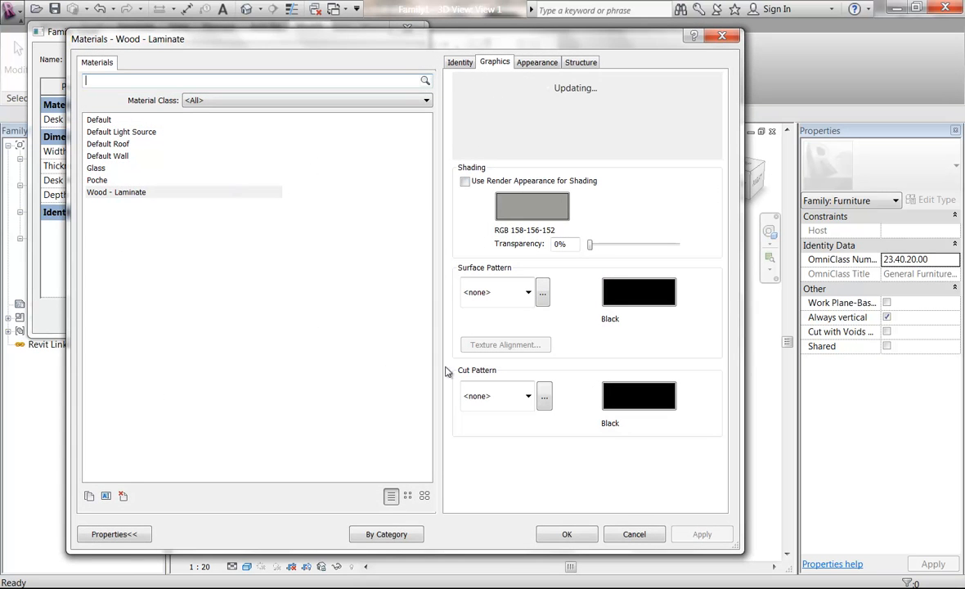
{"action": "left_click", "coordinate": [632, 534]}
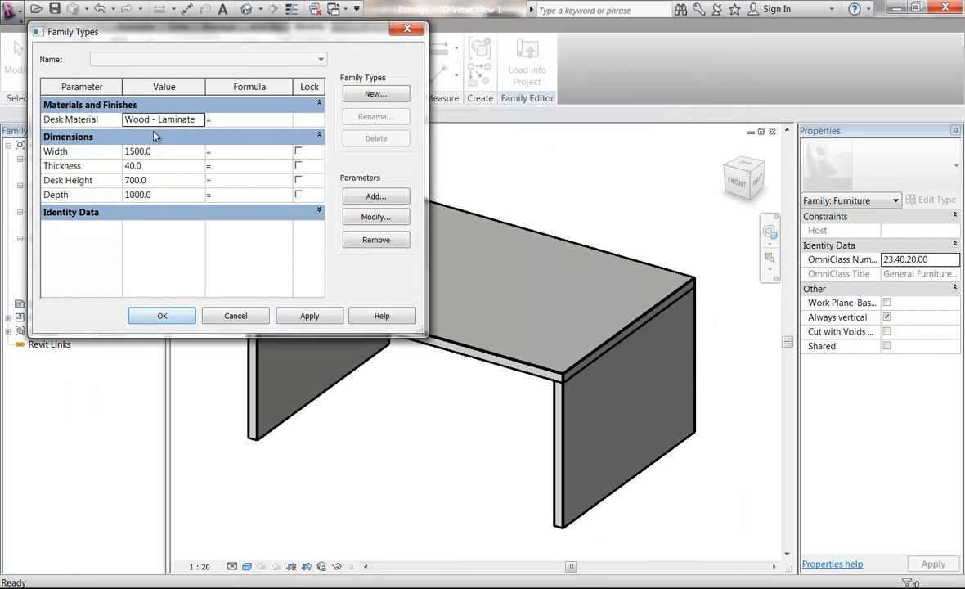
{"action": "left_click", "coordinate": [157, 320]}
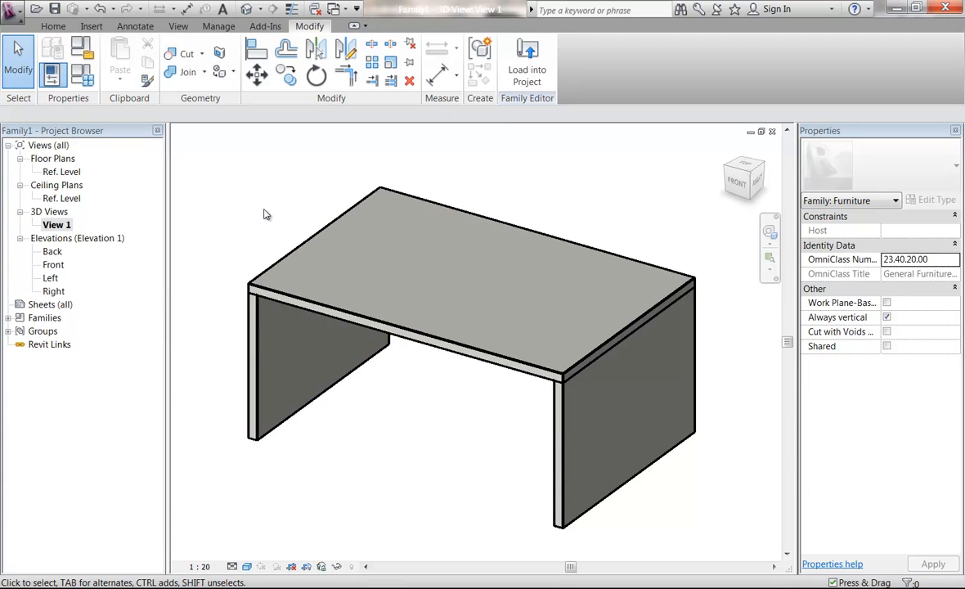
Step: Open the family's object styles and examine the line weights and patterns of the Furniture subcategories Hidden Lines and Overhead Lines
{"action": "left_click", "coordinate": [219, 27]}
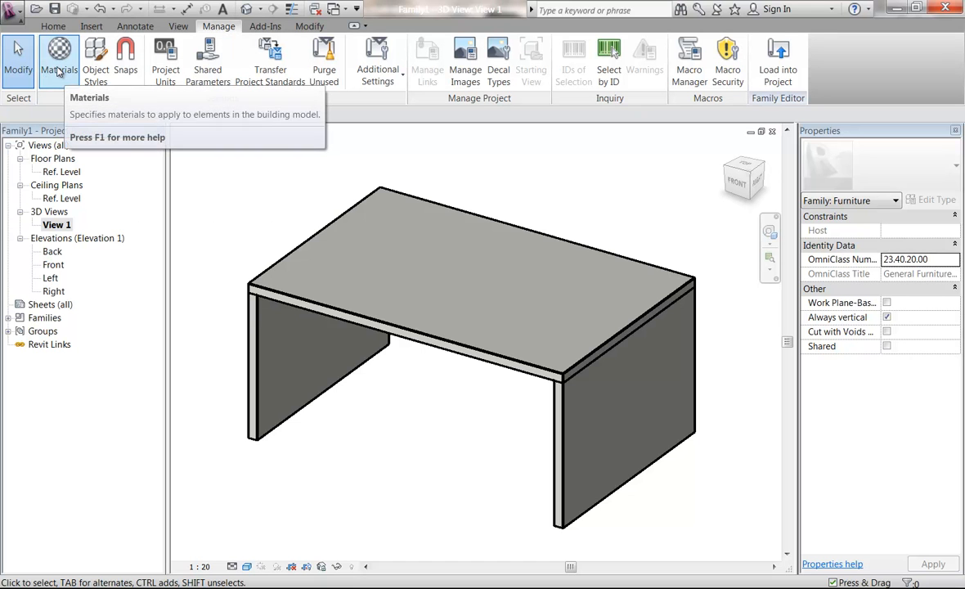
{"action": "left_click", "coordinate": [95, 65]}
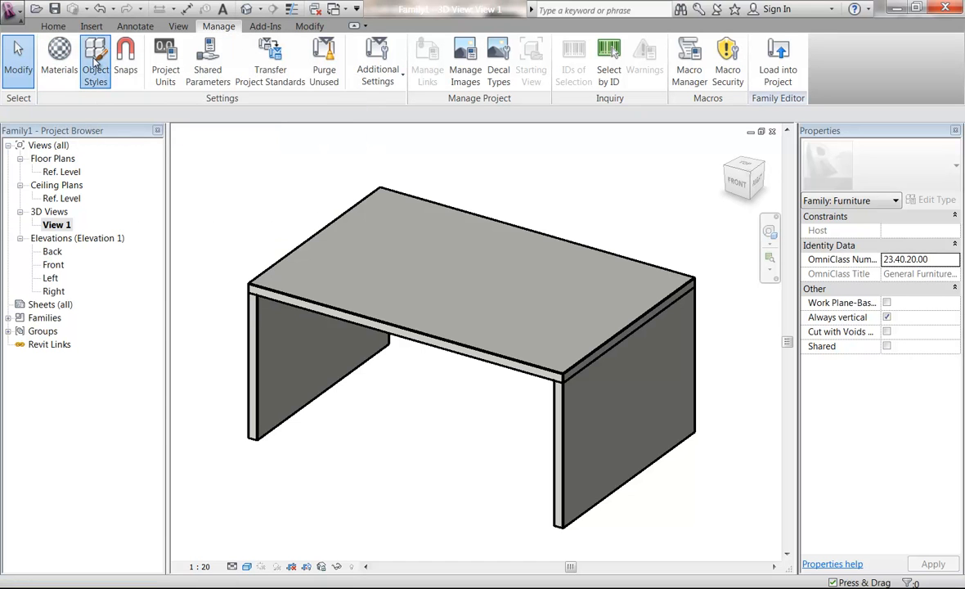
{"action": "left_click_drag", "start_coordinate": [194, 20], "coordinate": [307, 62]}
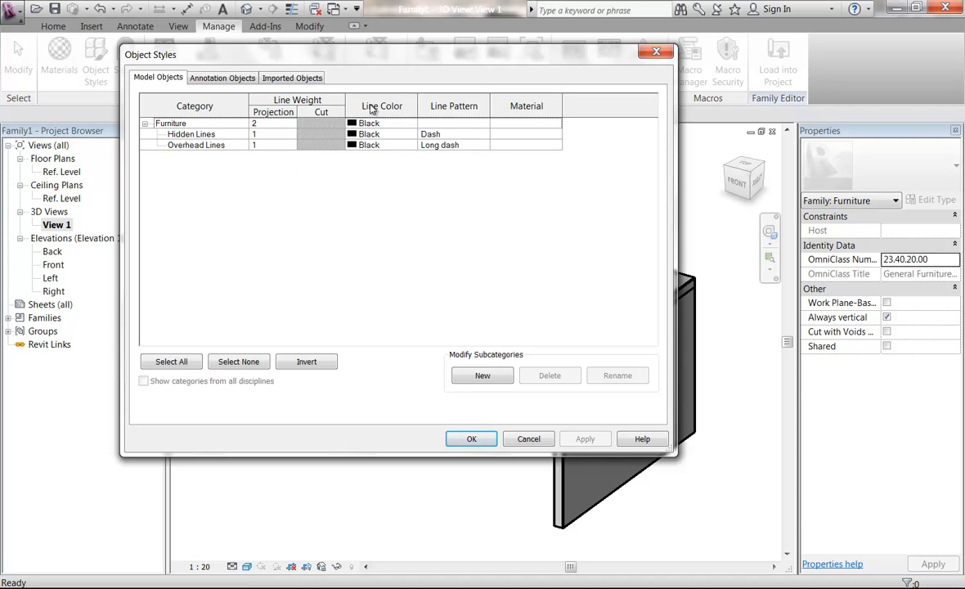
{"action": "left_click", "coordinate": [438, 145]}
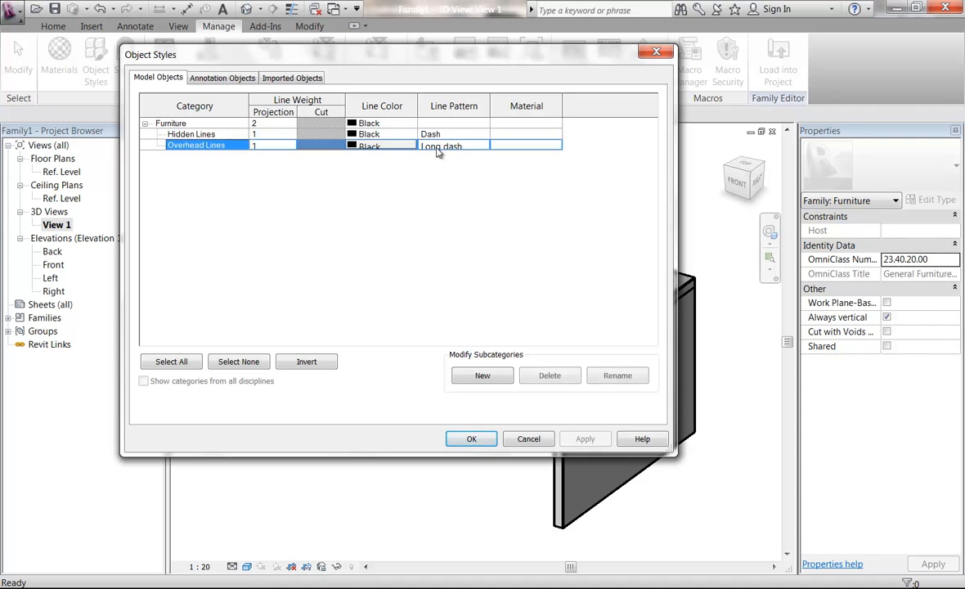
{"action": "left_click", "coordinate": [484, 144]}
{"action": "left_click", "coordinate": [448, 138]}
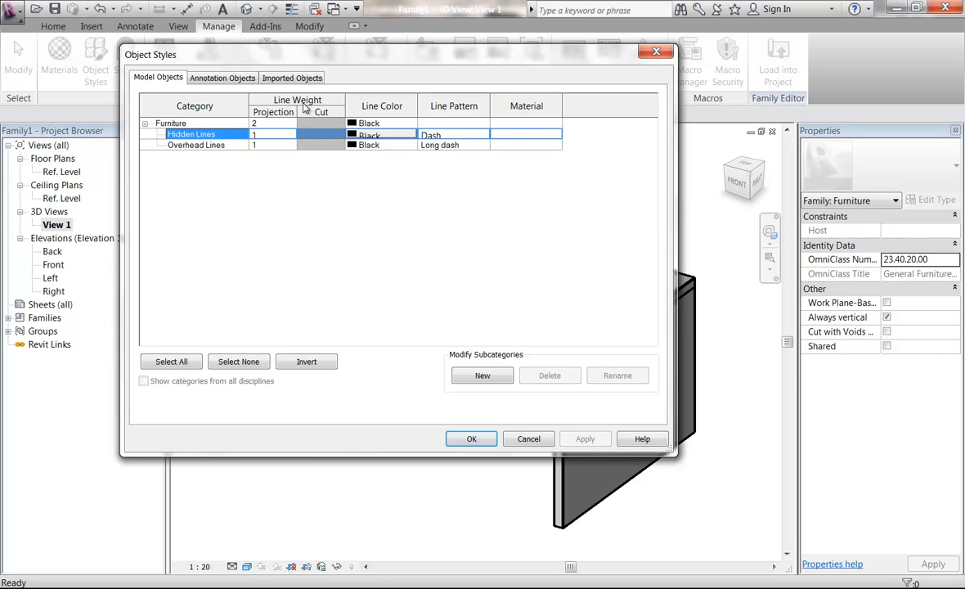
{"action": "left_click", "coordinate": [266, 146]}
{"action": "left_click", "coordinate": [275, 135]}
{"action": "left_click", "coordinate": [227, 269]}
Step: Create a new Furniture subcategory named "Office Furniture" in the object styles
{"action": "left_click", "coordinate": [476, 378]}
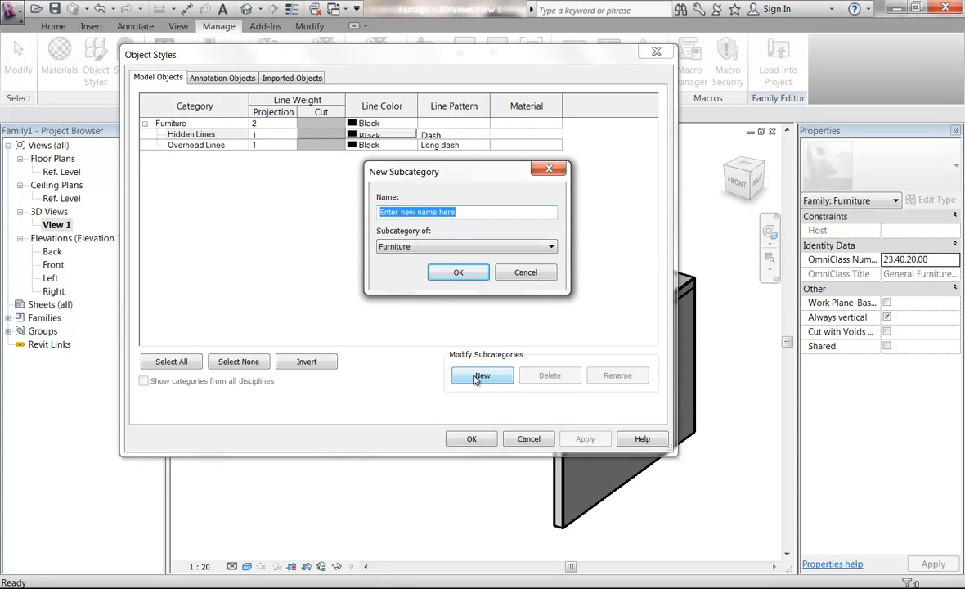
{"action": "type", "text": "Office Furniture"}
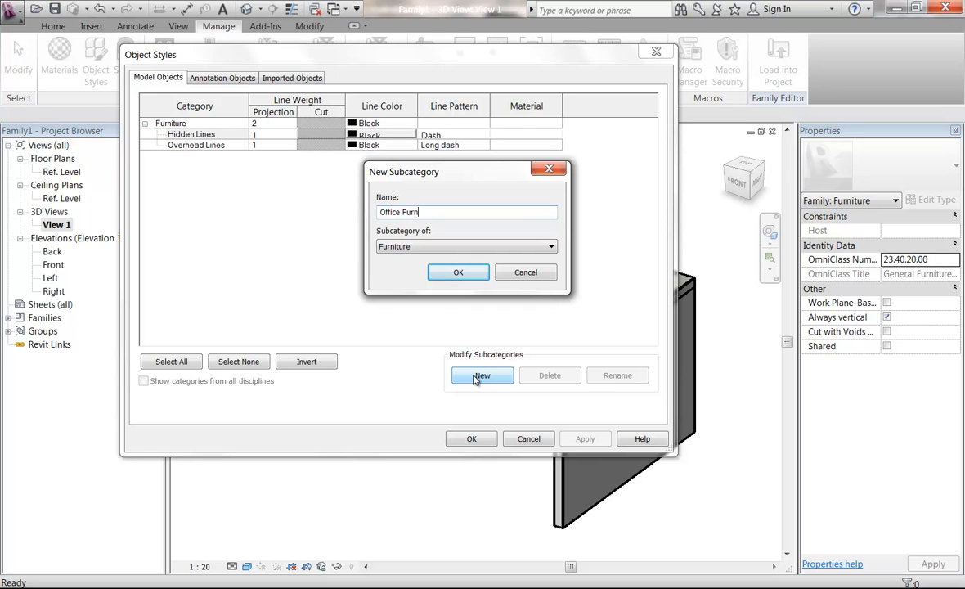
{"action": "left_click", "coordinate": [457, 274]}
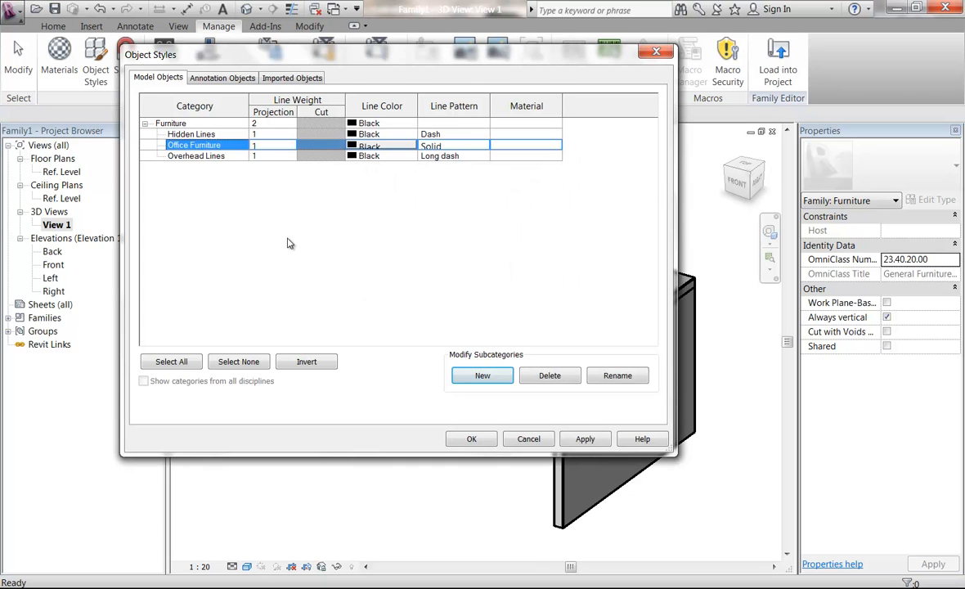
{"action": "left_click", "coordinate": [472, 439]}
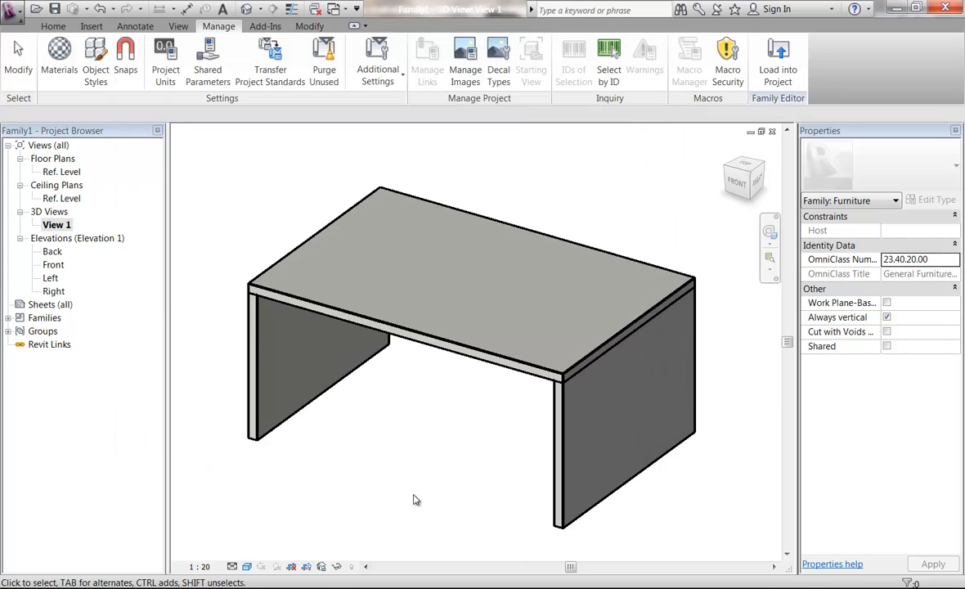
Step: Assign the desktop and both supports to the Office Furniture subcategory
{"action": "left_click", "coordinate": [241, 391]}
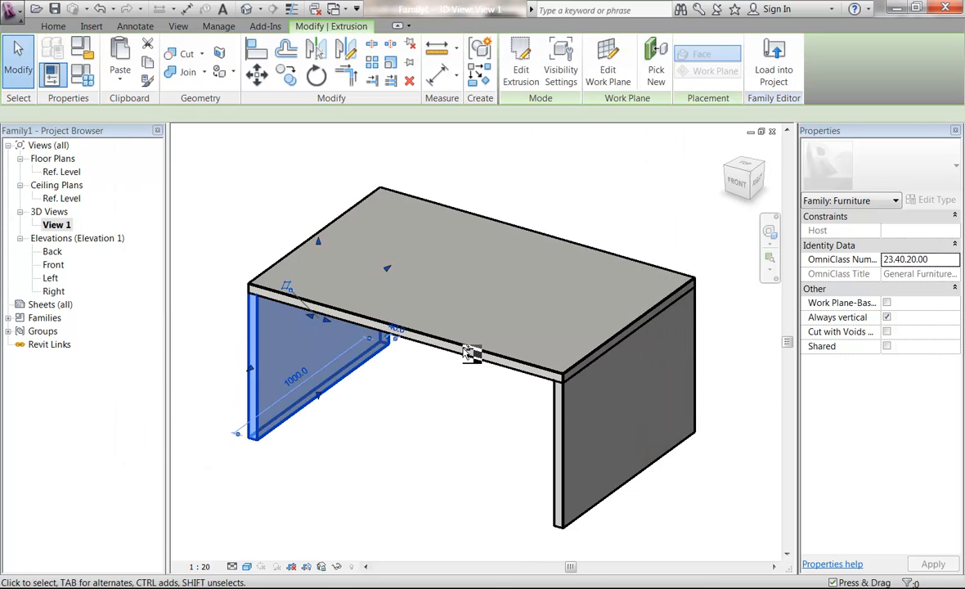
{"action": "left_click", "coordinate": [566, 413], "text": "ctrl"}
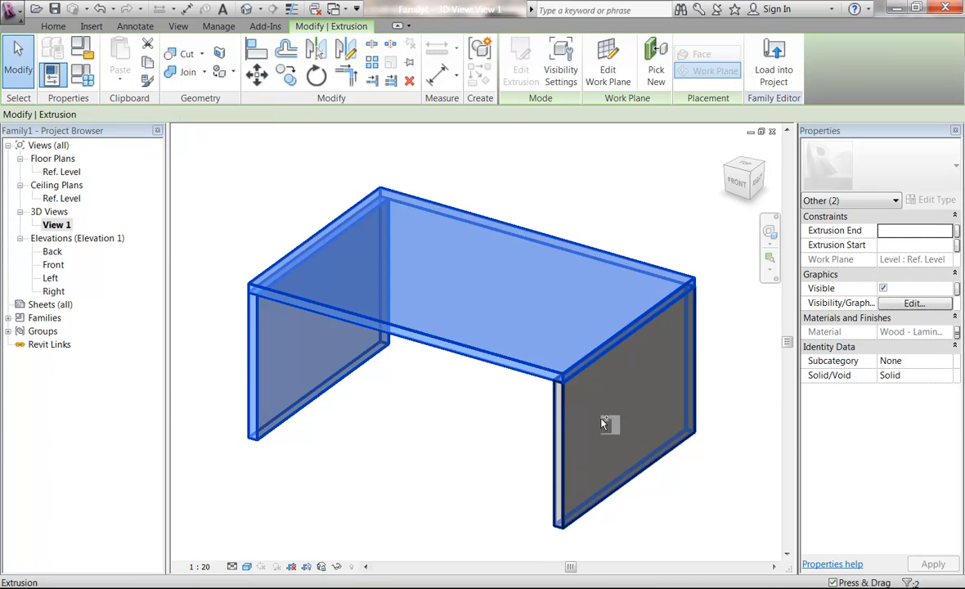
{"action": "left_click", "coordinate": [883, 362]}
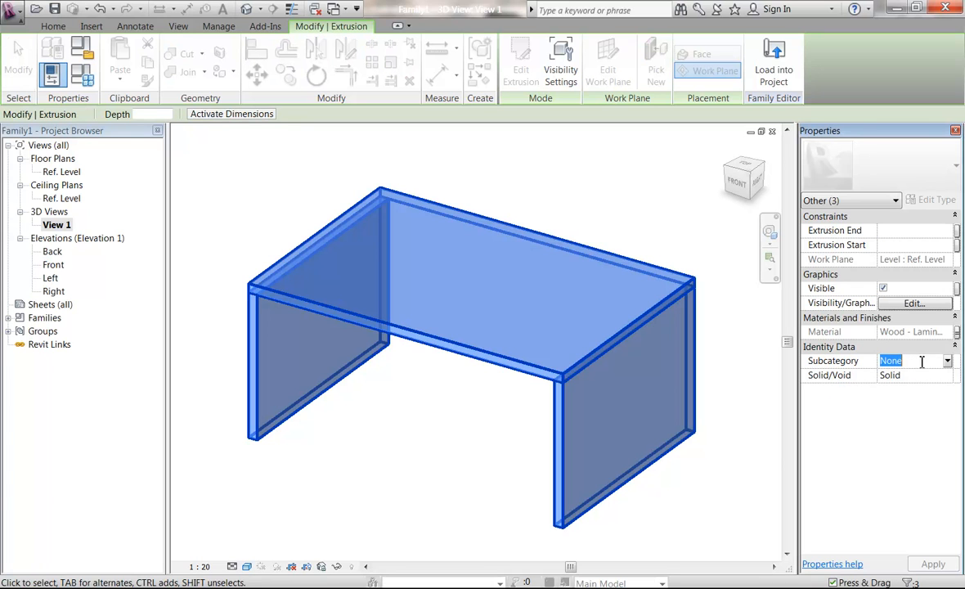
{"action": "left_click", "coordinate": [948, 364]}
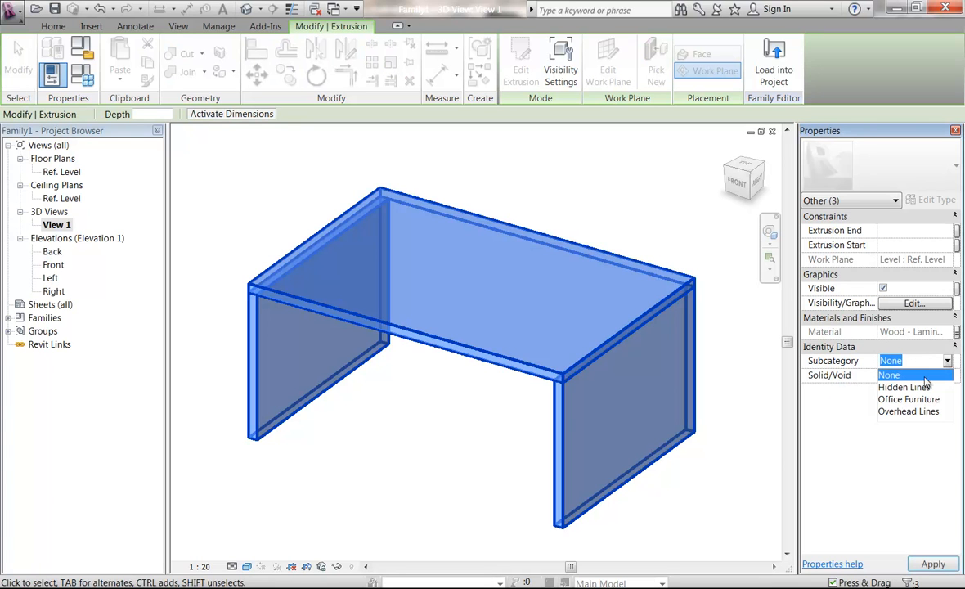
{"action": "left_click", "coordinate": [908, 400]}
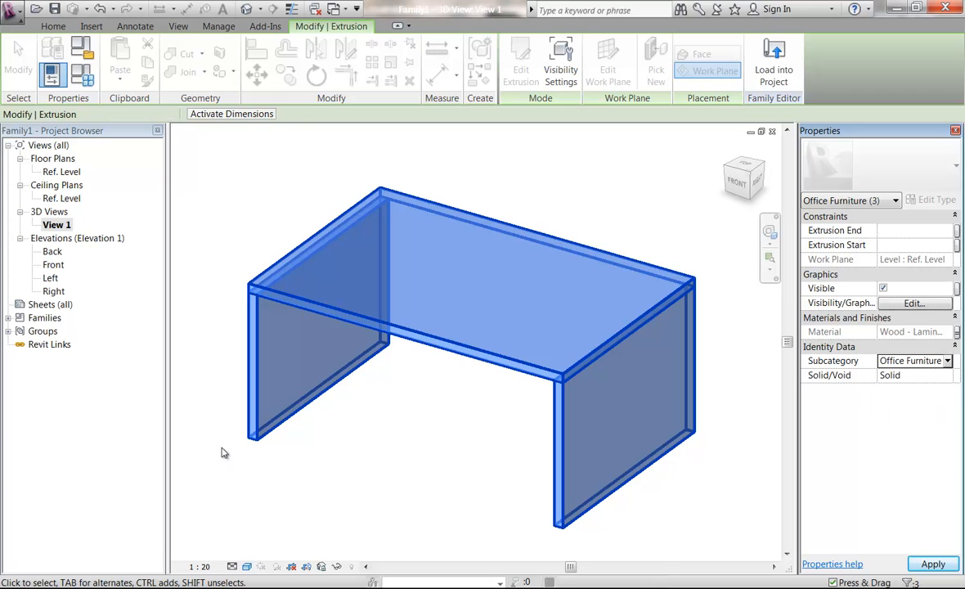
{"action": "left_click", "coordinate": [461, 483]}
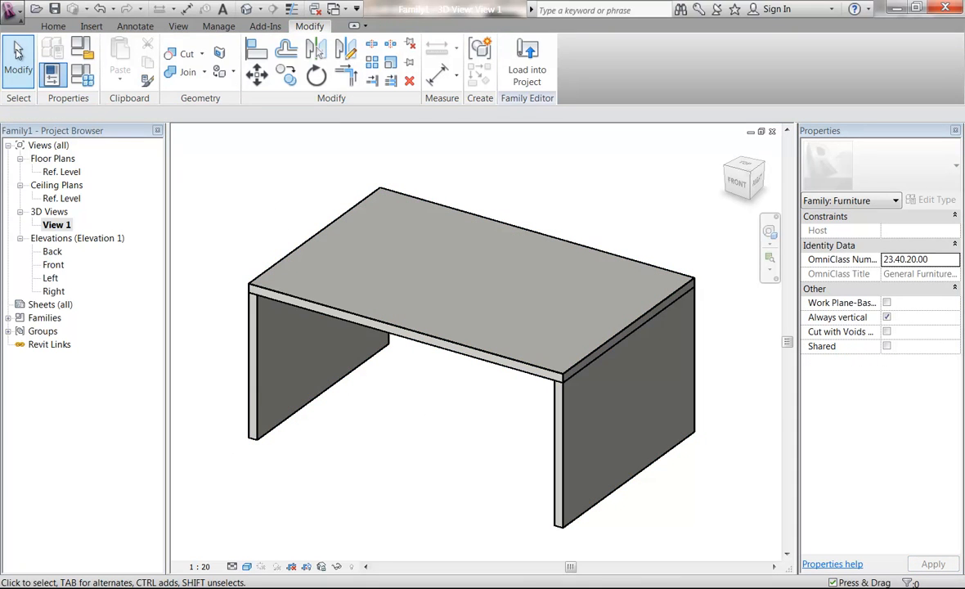
Step: Save the desk family under the file name "Workstation Type 1" in the Loftus Steet folder
{"action": "left_click", "coordinate": [9, 9]}
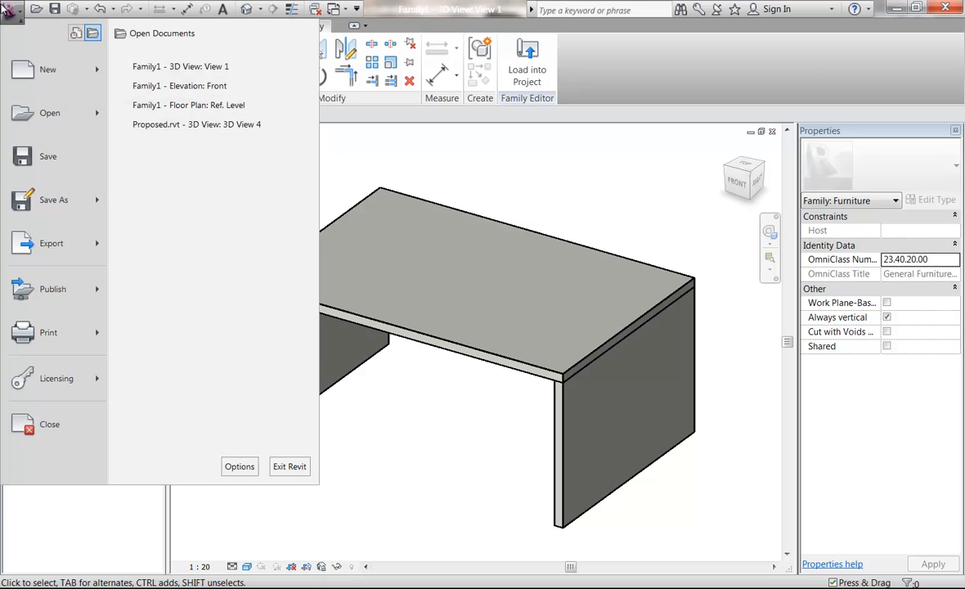
{"action": "mouse_move", "coordinate": [47, 183]}
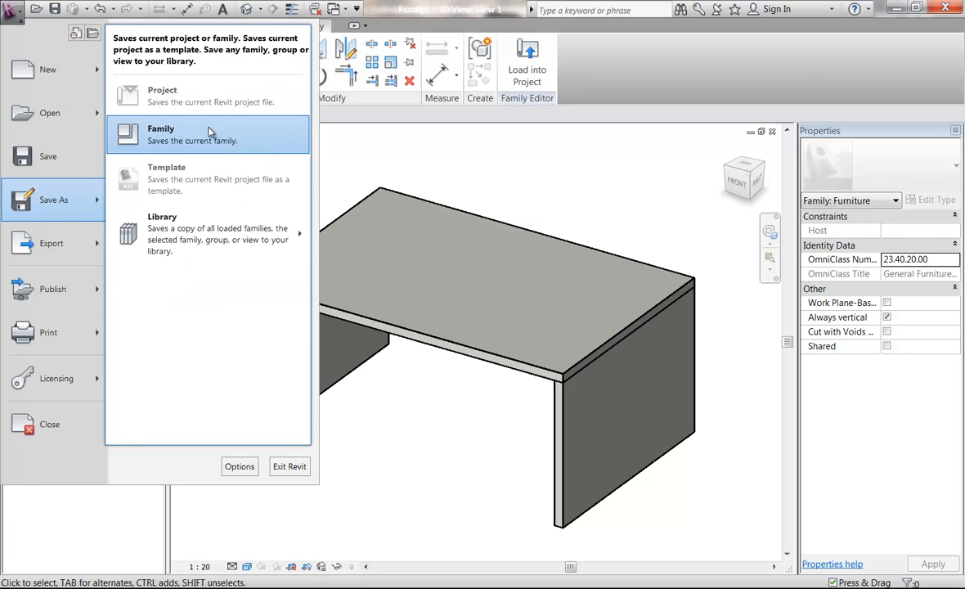
{"action": "left_click", "coordinate": [210, 133]}
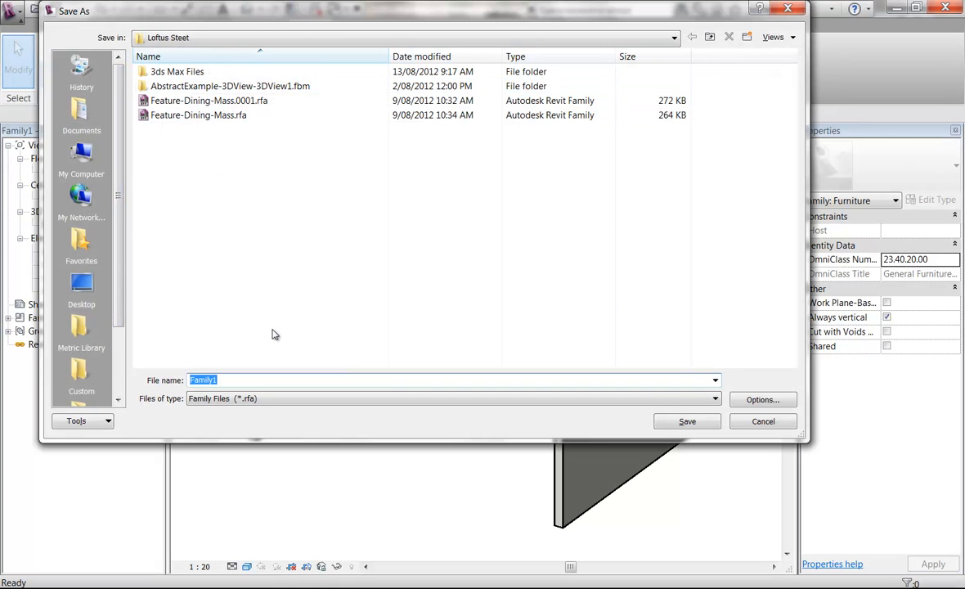
{"action": "type", "text": "Workstation Type"}
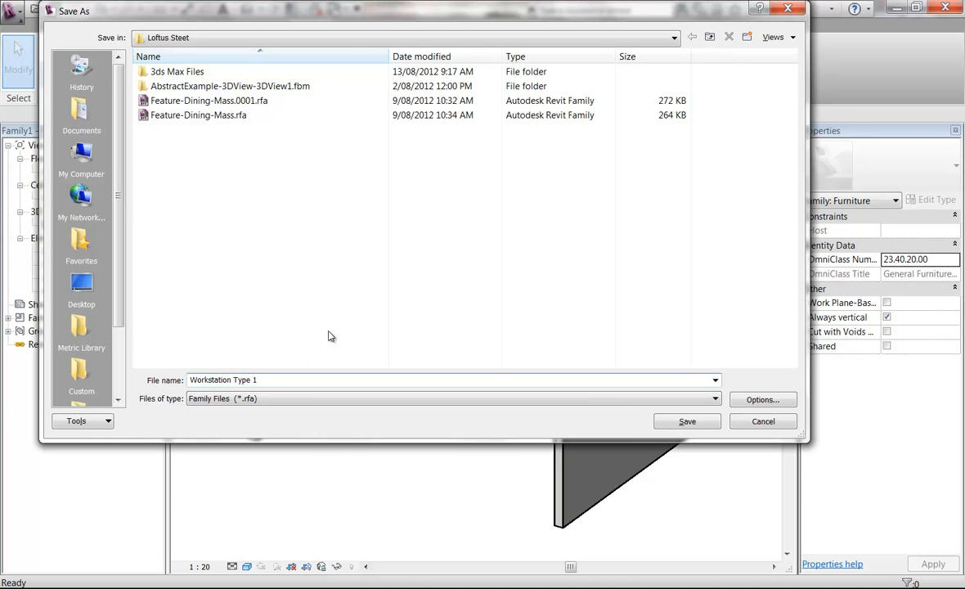
{"action": "left_click", "coordinate": [684, 422]}
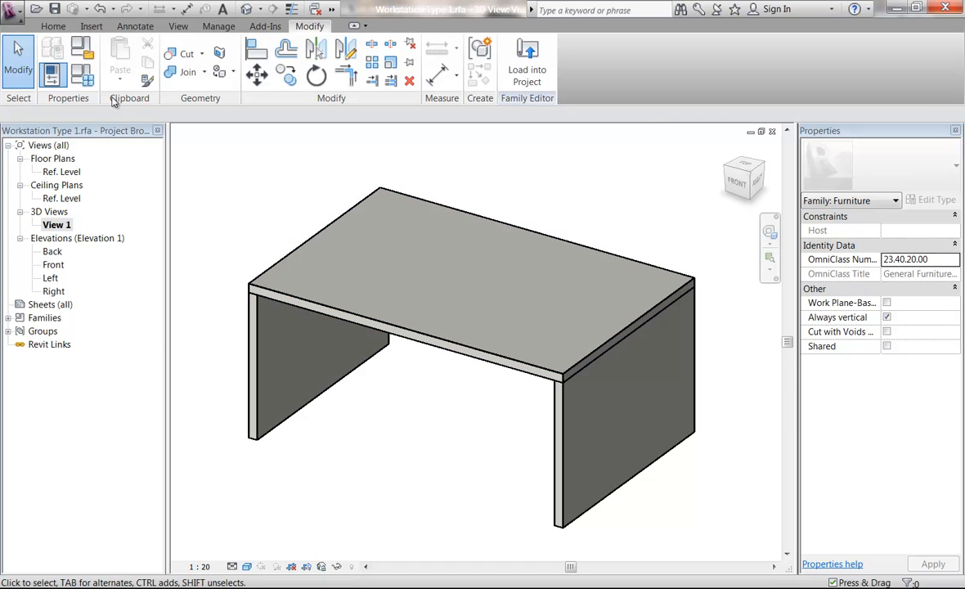
Step: Check the family types' material and dimension parameters without changing them, and load the family into the Proposed.rvt project
{"action": "left_click", "coordinate": [82, 78]}
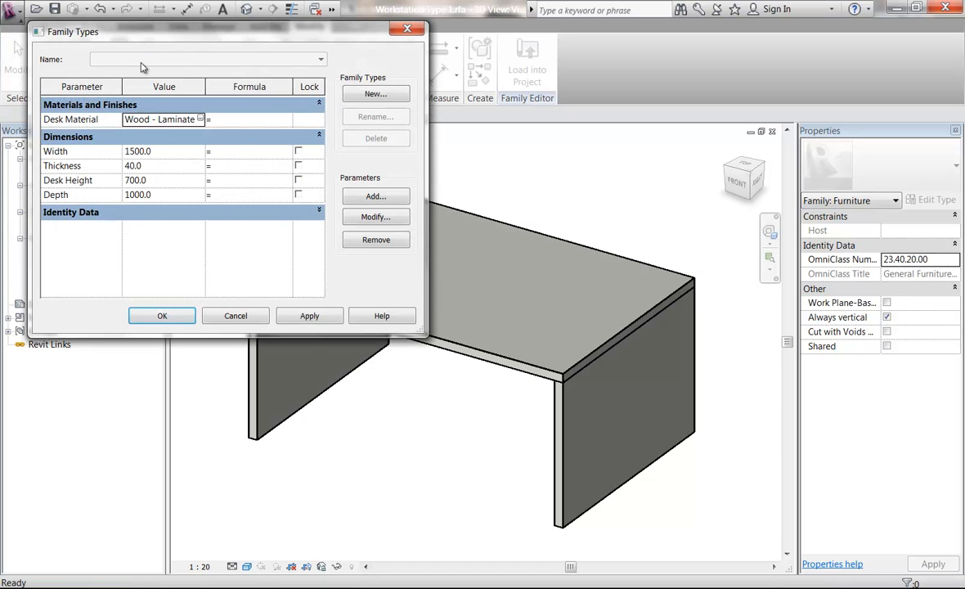
{"action": "left_click", "coordinate": [235, 317]}
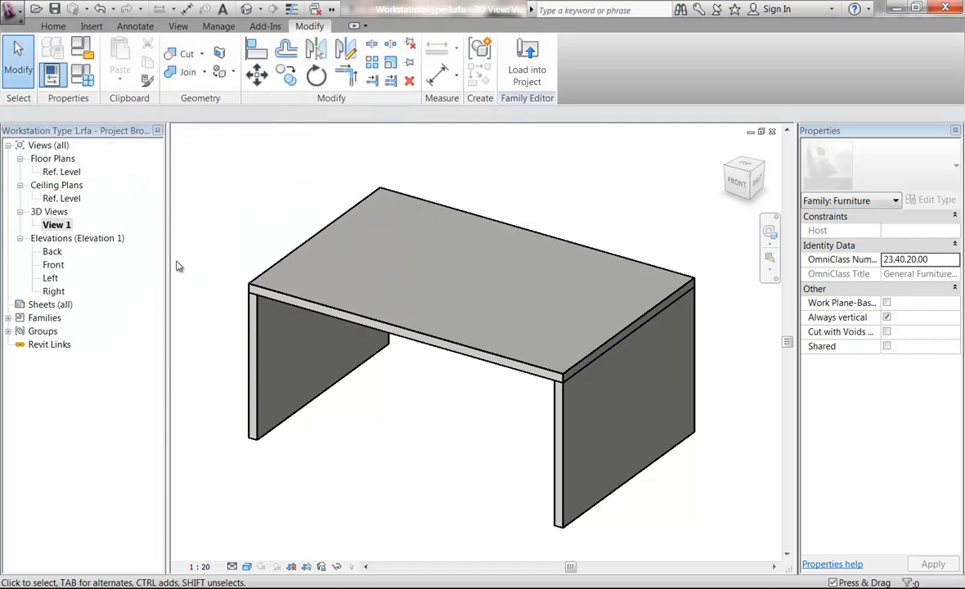
{"action": "left_click", "coordinate": [533, 57]}
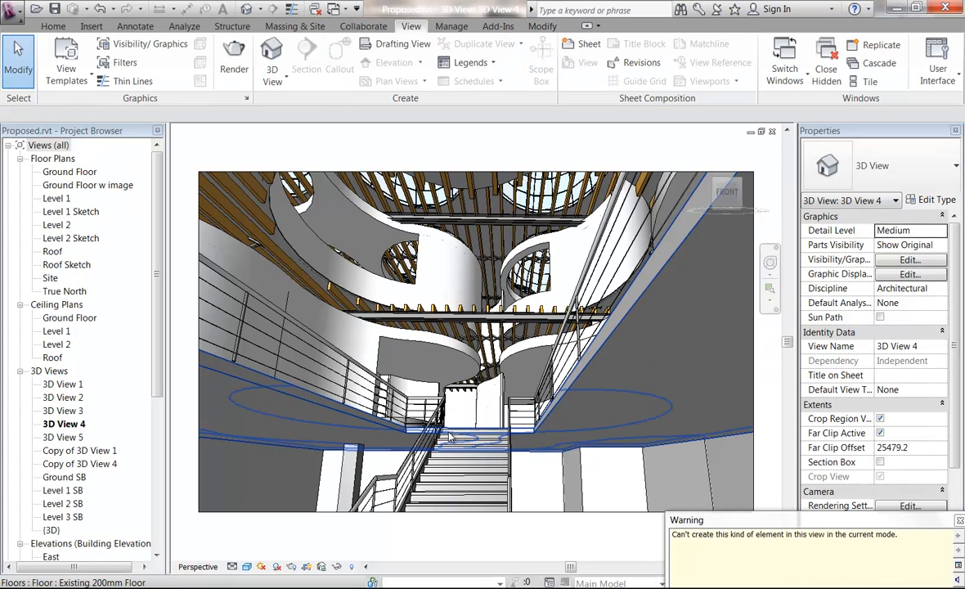
Step: Place one Workstation Type 1 in the Level 1 floor plan, inside the large circular room near the window wall, rotated to follow the curved wall
{"action": "double_click", "coordinate": [56, 200]}
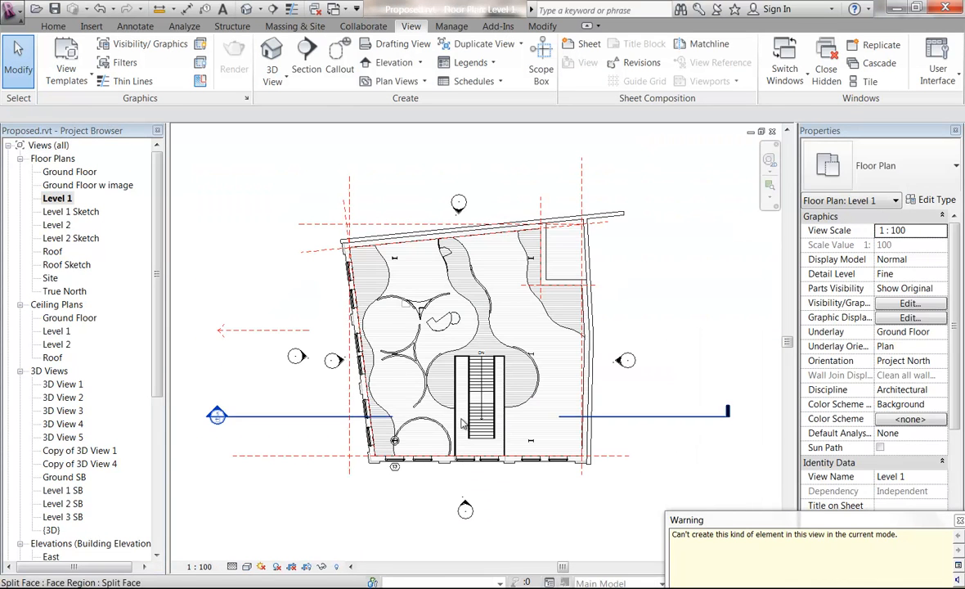
{"action": "scroll", "coordinate": [480, 361], "scroll_direction": "up", "scroll_amount": 3}
{"action": "middle_click_drag", "start_coordinate": [378, 342], "coordinate": [513, 256]}
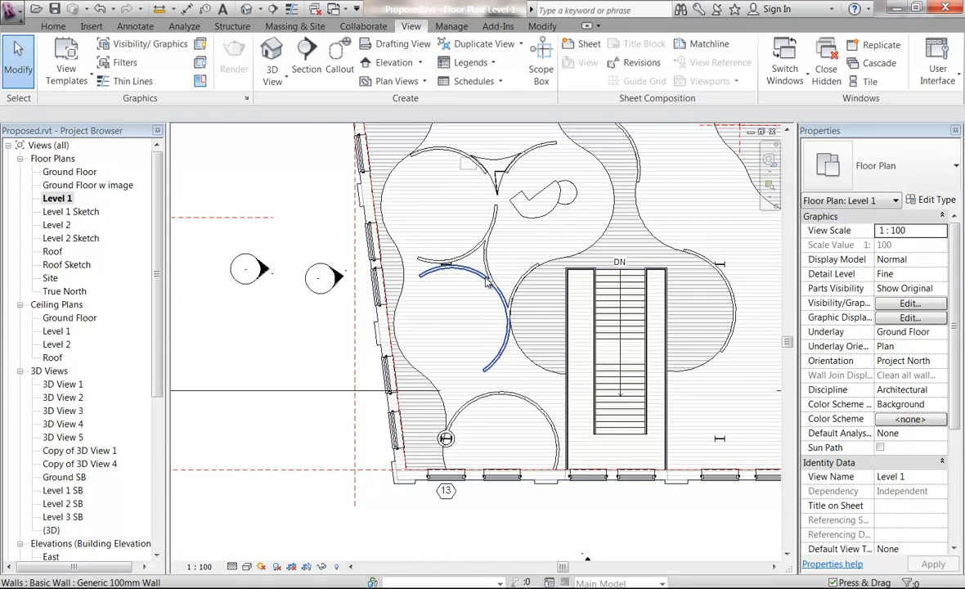
{"action": "scroll", "coordinate": [483, 327], "scroll_direction": "up", "scroll_amount": 2}
{"action": "middle_click_drag", "start_coordinate": [442, 138], "coordinate": [458, 519]}
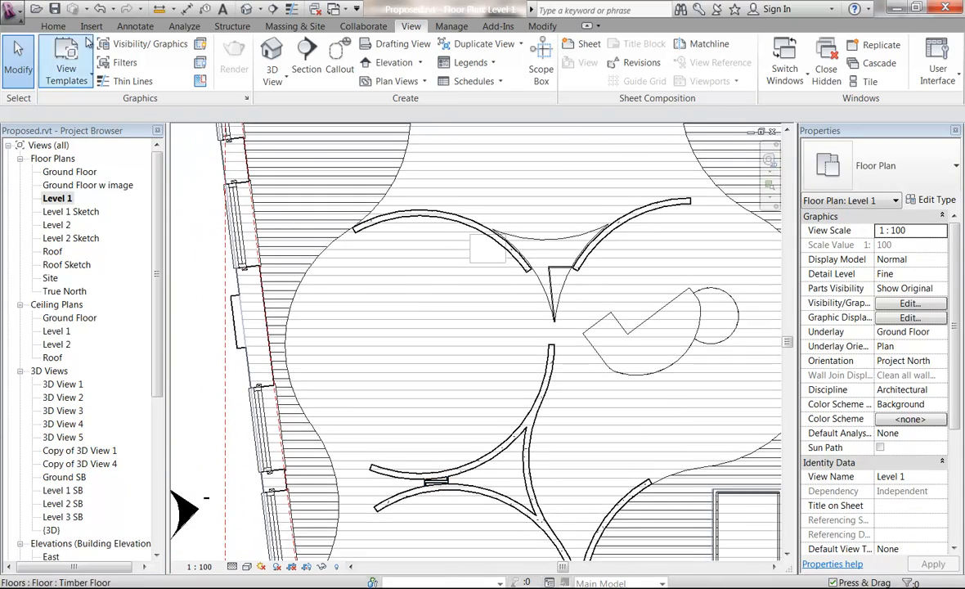
{"action": "left_click", "coordinate": [57, 26]}
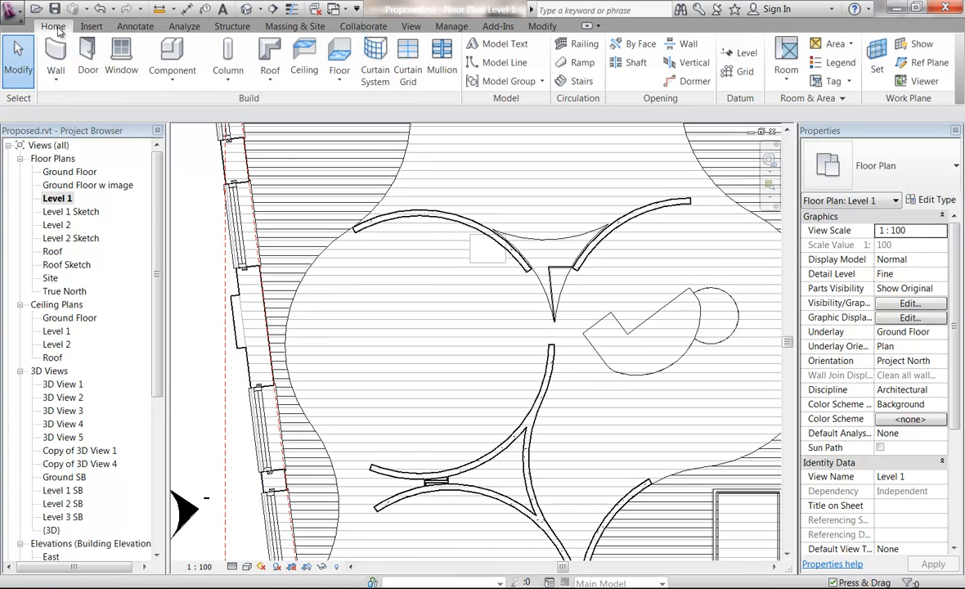
{"action": "left_click", "coordinate": [174, 53]}
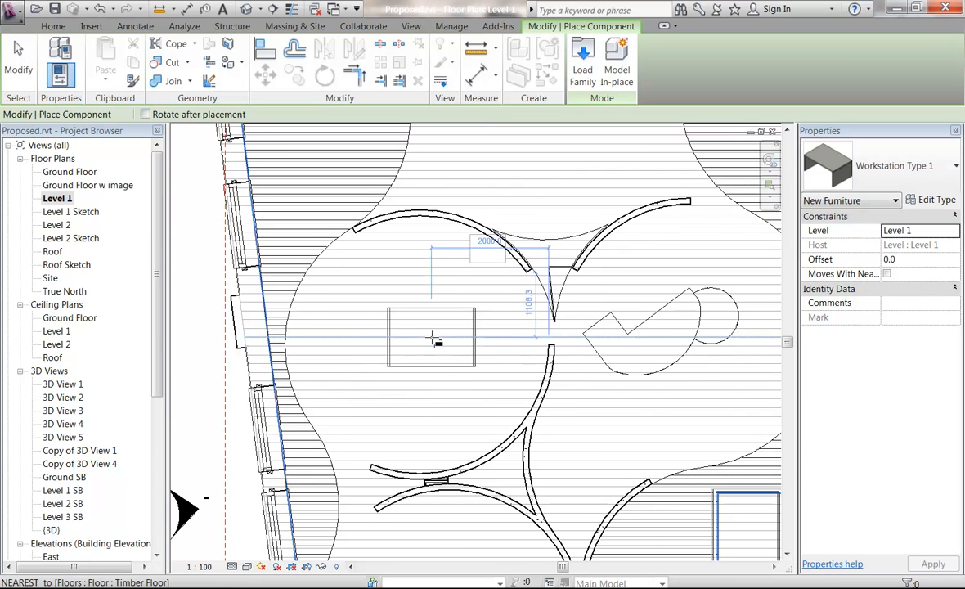
{"action": "scroll", "coordinate": [418, 354], "scroll_direction": "up", "scroll_amount": 3}
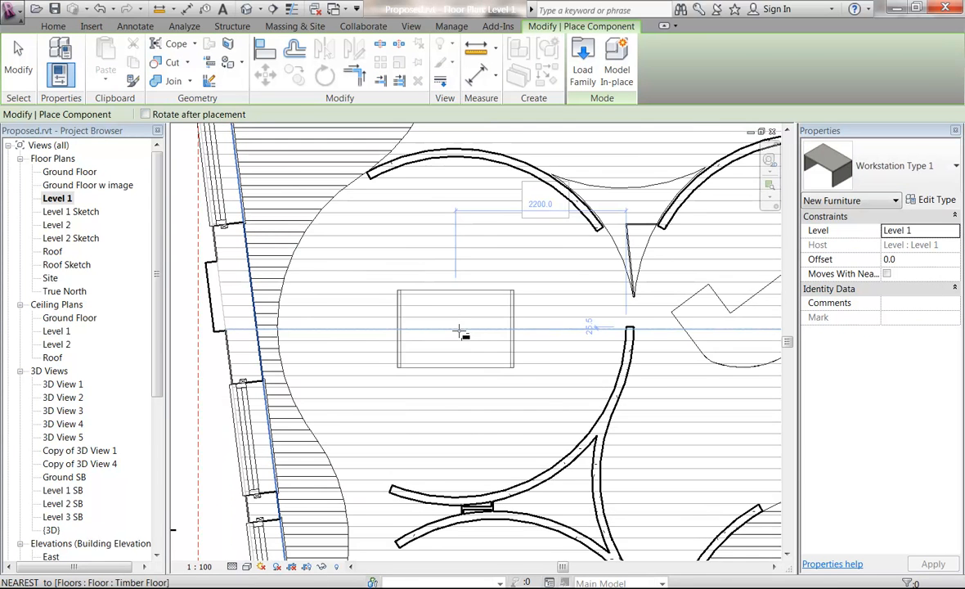
{"action": "key", "text": "space"}
{"action": "key", "text": "space"}
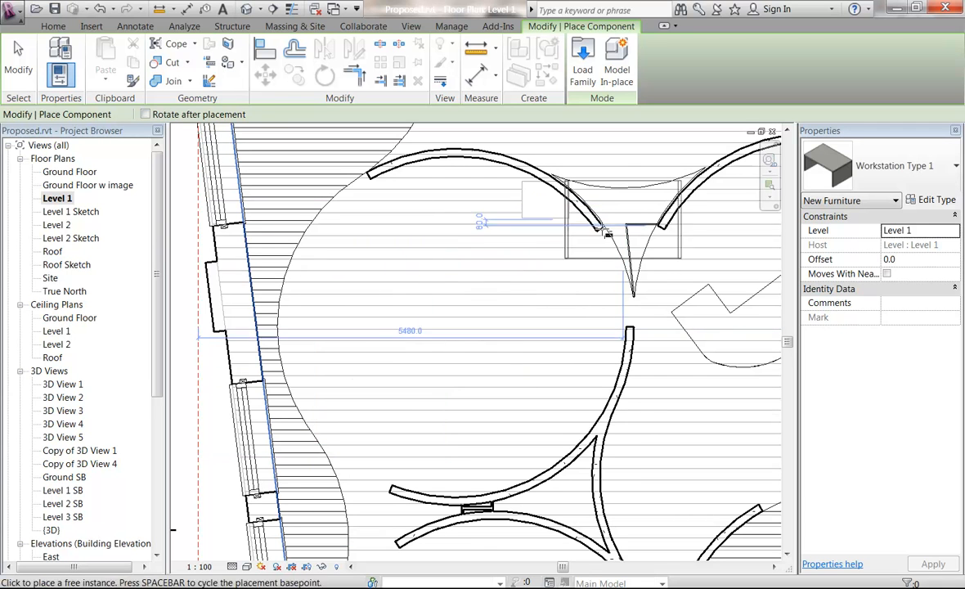
{"action": "key", "text": "space"}
{"action": "key", "text": "space"}
{"action": "key", "text": "space"}
{"action": "key", "text": "space"}
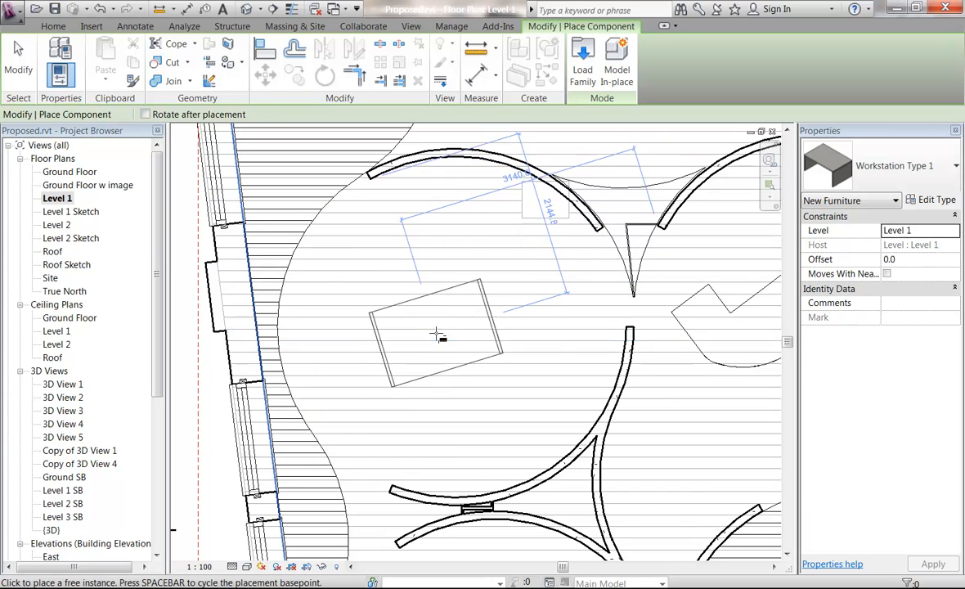
{"action": "key", "text": "space"}
{"action": "key", "text": "space"}
{"action": "key", "text": "space"}
{"action": "key", "text": "space"}
{"action": "key", "text": "space"}
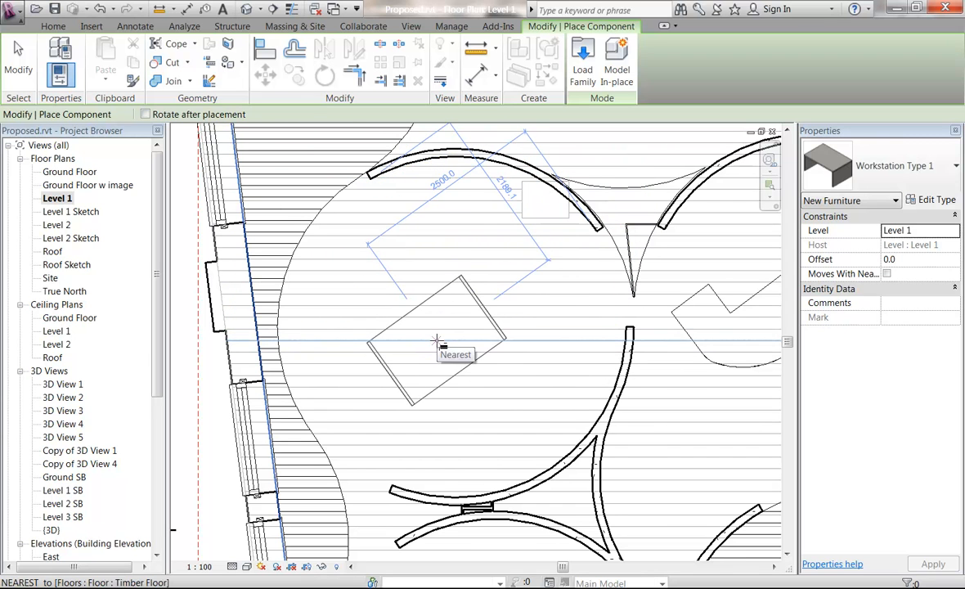
{"action": "key", "text": "space"}
{"action": "left_click", "coordinate": [436, 337]}
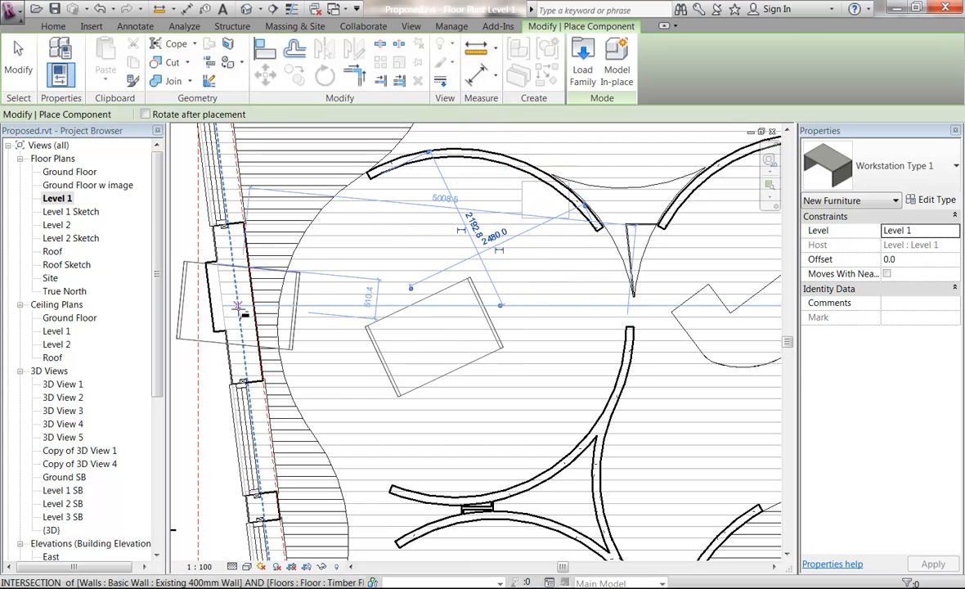
{"action": "key", "text": "Escape"}
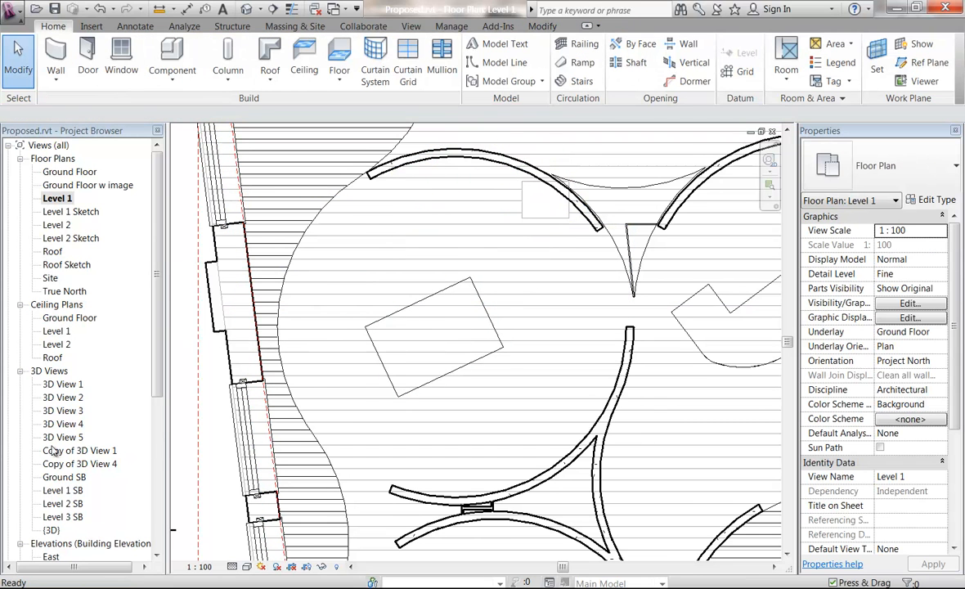
Step: In Copy of 3D View 4, duplicate the Wood - Laminate material used by the placed desk's Desk Material parameter as "Wood - Laminate Red"
{"action": "double_click", "coordinate": [67, 464]}
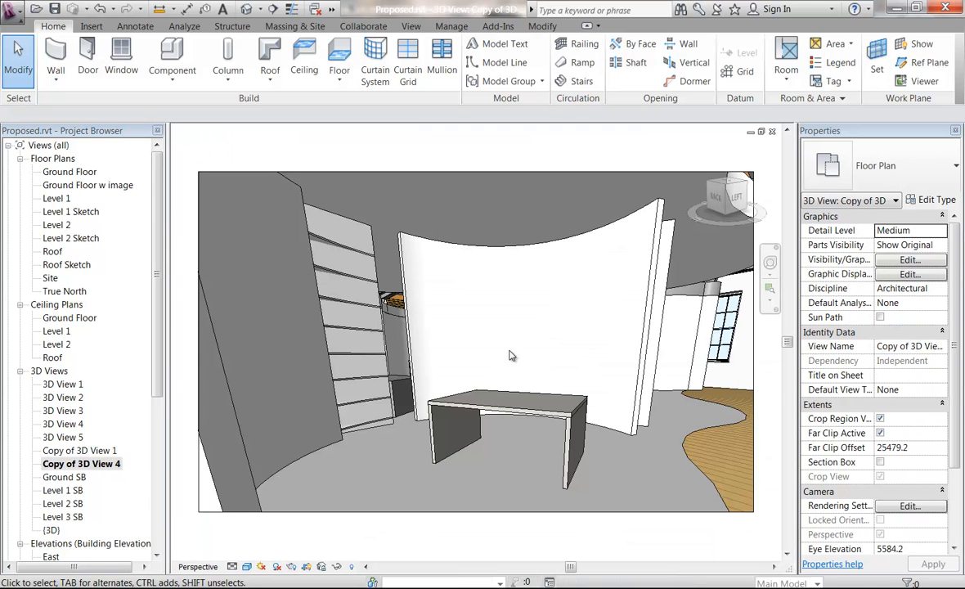
{"action": "left_click", "coordinate": [573, 466]}
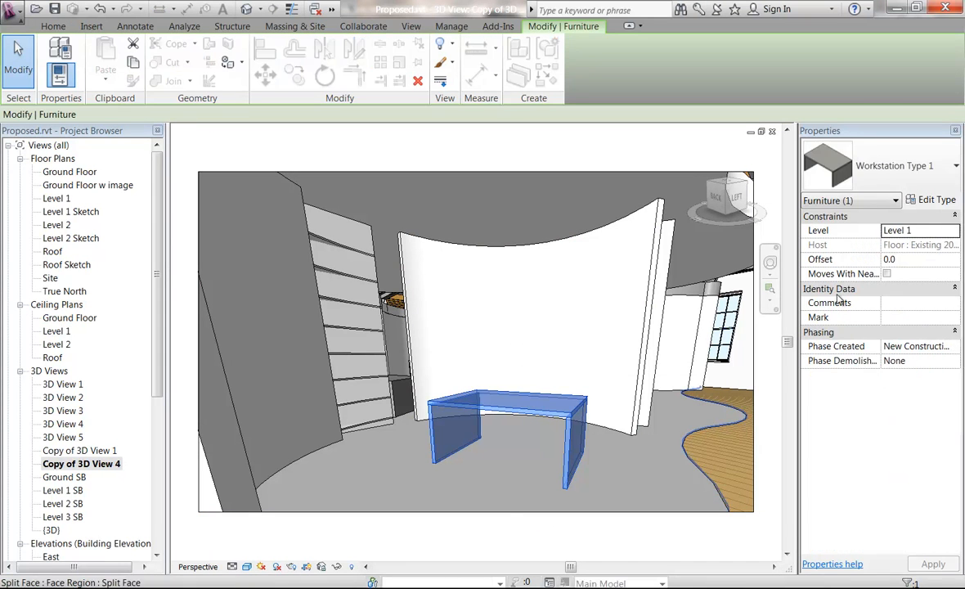
{"action": "left_click", "coordinate": [941, 201]}
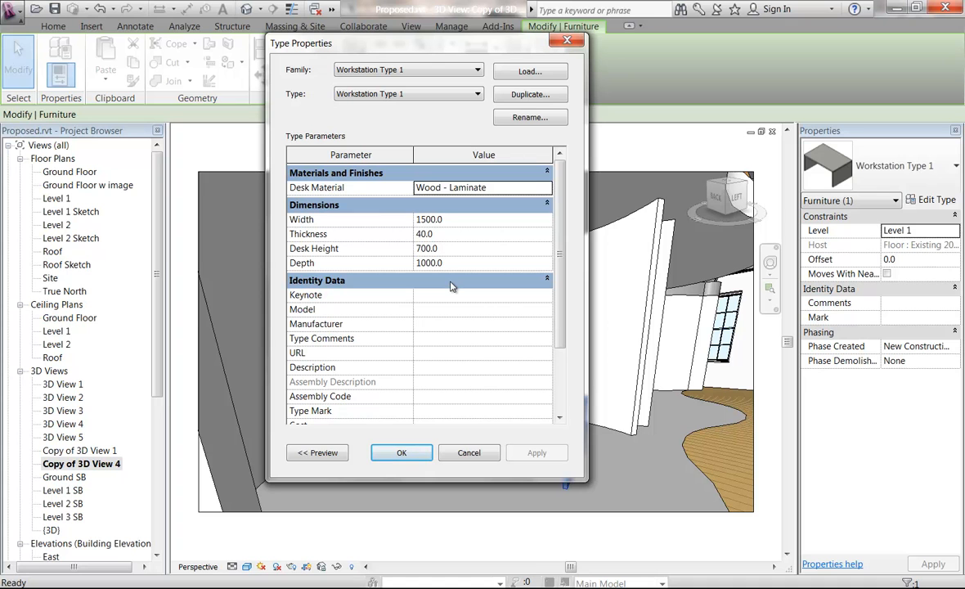
{"action": "left_click", "coordinate": [455, 190]}
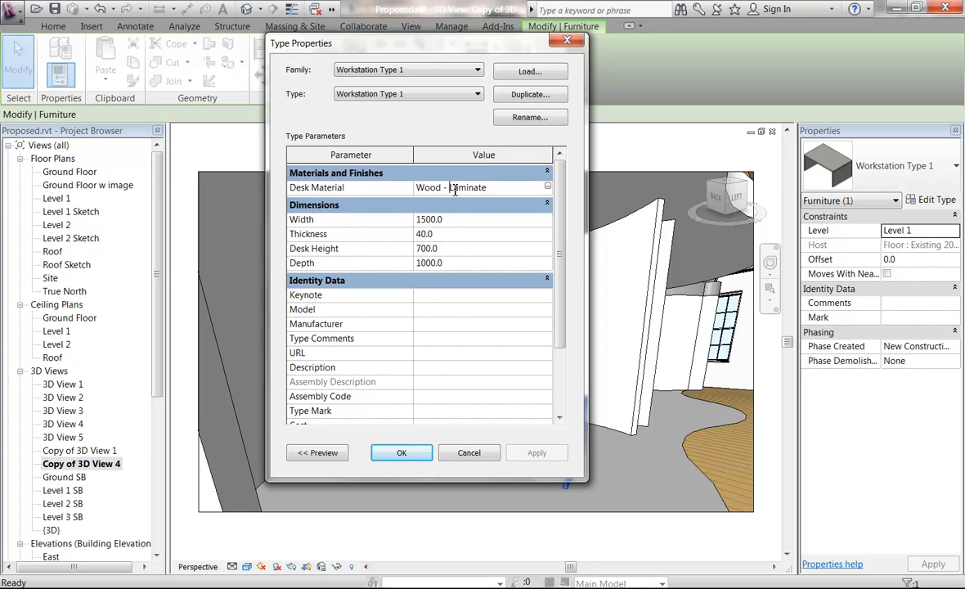
{"action": "left_click", "coordinate": [548, 187]}
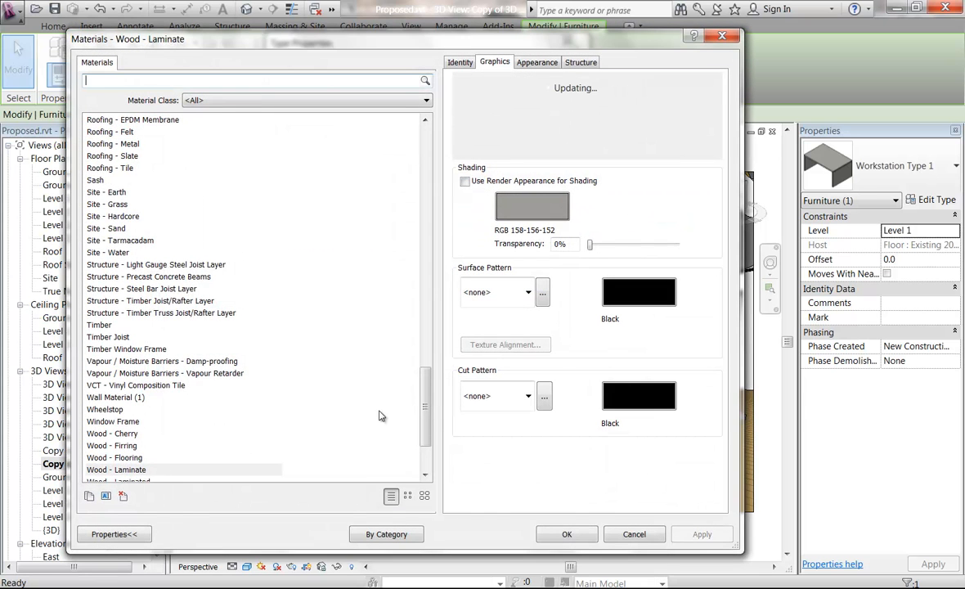
{"action": "scroll", "coordinate": [392, 389], "scroll_direction": "down", "scroll_amount": 3}
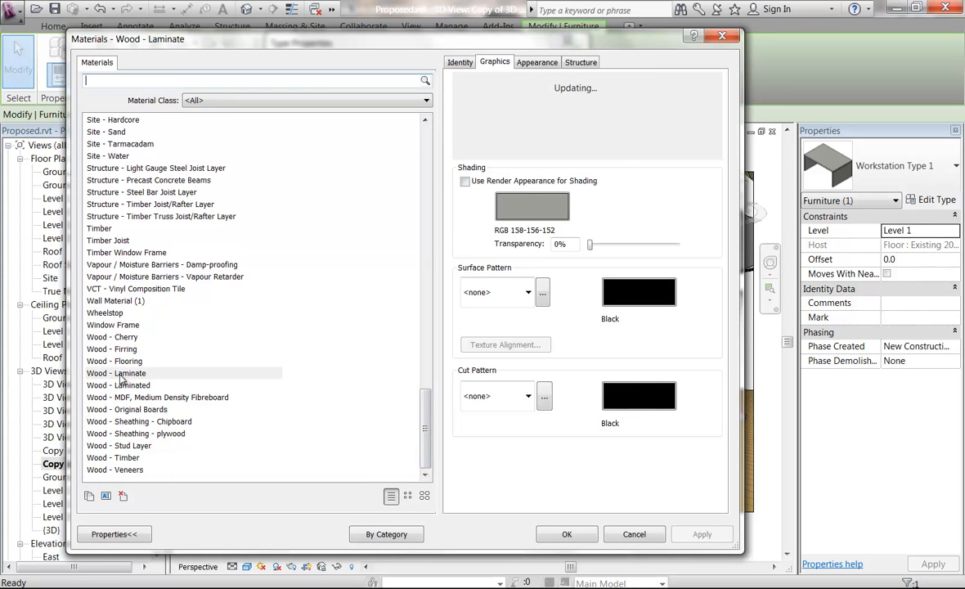
{"action": "left_click", "coordinate": [120, 374]}
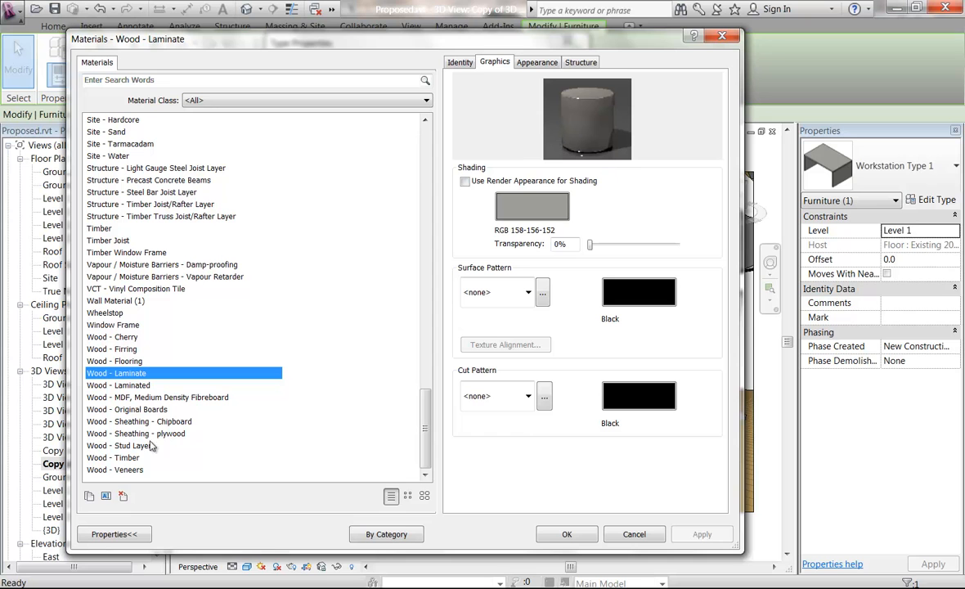
{"action": "left_click", "coordinate": [90, 497]}
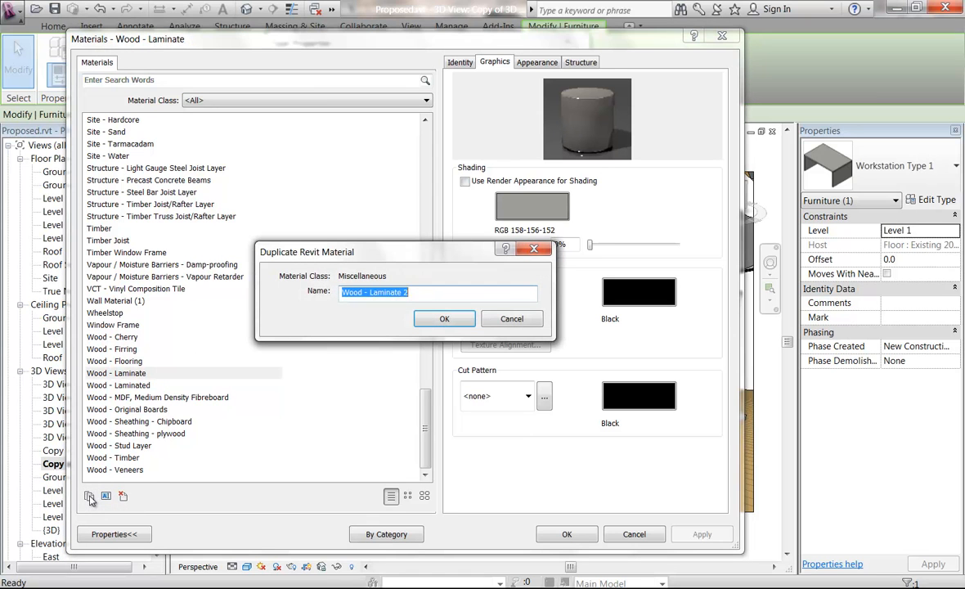
{"action": "double_click", "coordinate": [417, 292]}
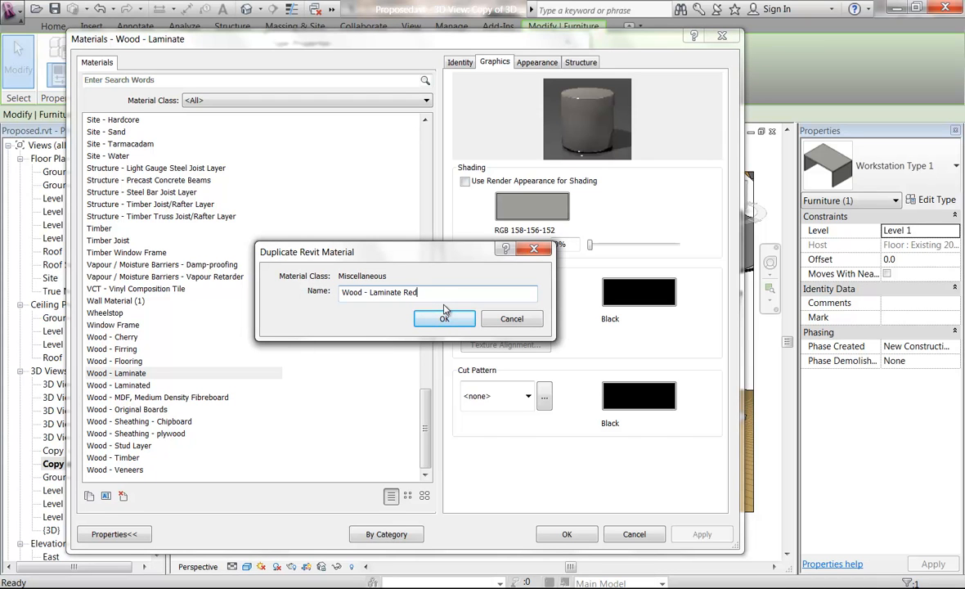
{"action": "left_click", "coordinate": [444, 317]}
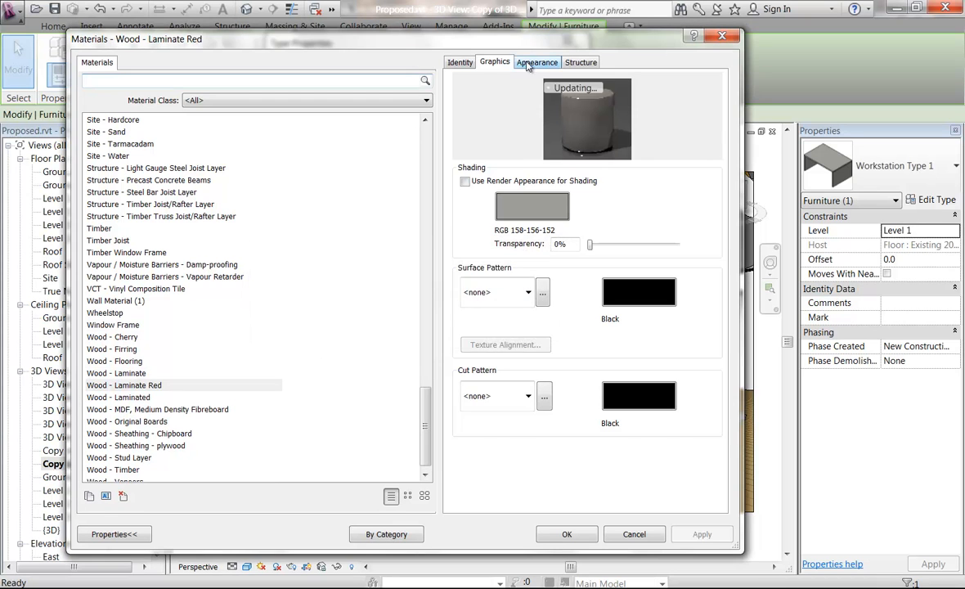
Step: Give Wood - Laminate Red the red high-gloss Plastic library appearance, use the render appearance for shading, and apply it as the Desk Material
{"action": "left_click", "coordinate": [537, 64]}
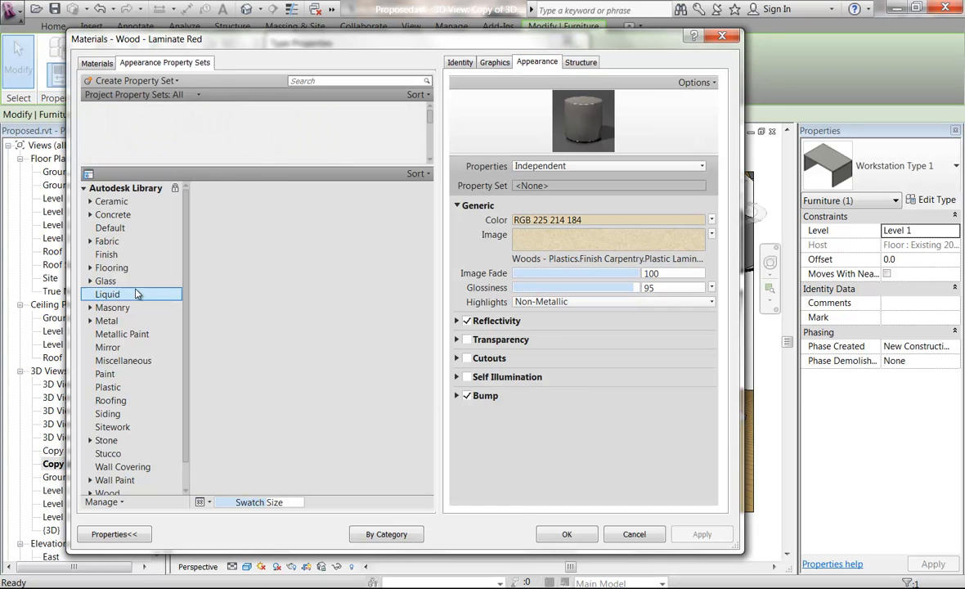
{"action": "left_click", "coordinate": [113, 388]}
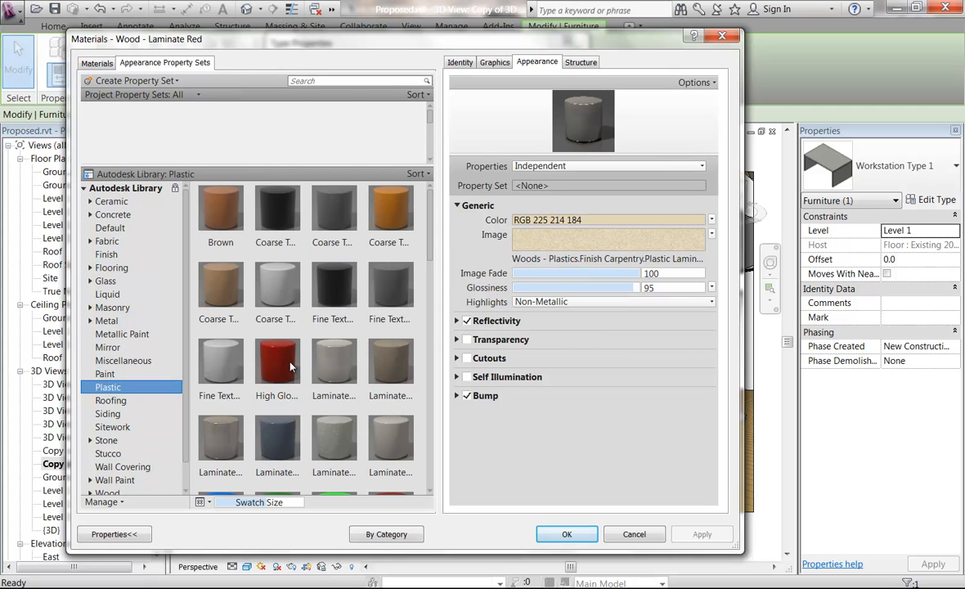
{"action": "left_click", "coordinate": [495, 62]}
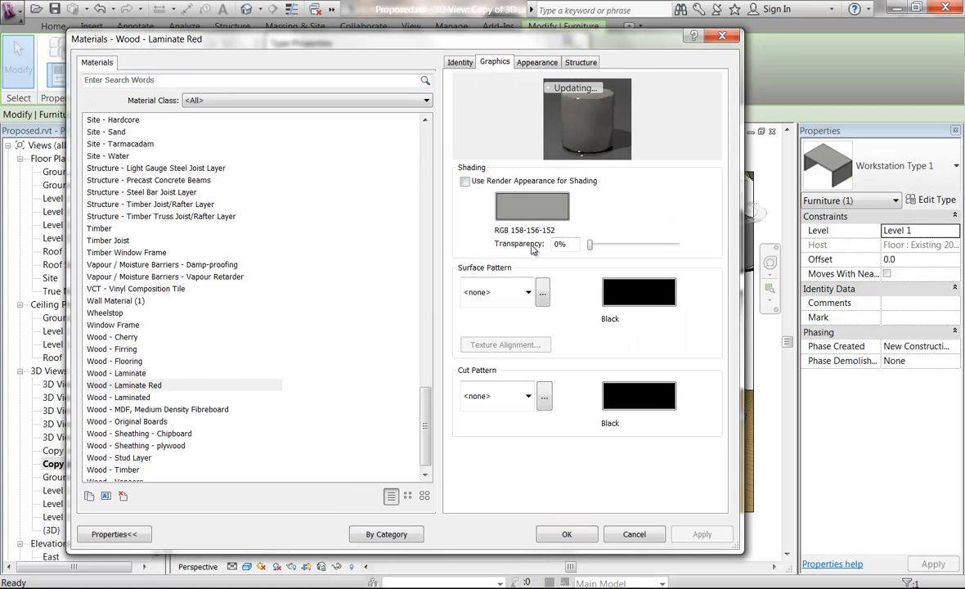
{"action": "left_click", "coordinate": [466, 181]}
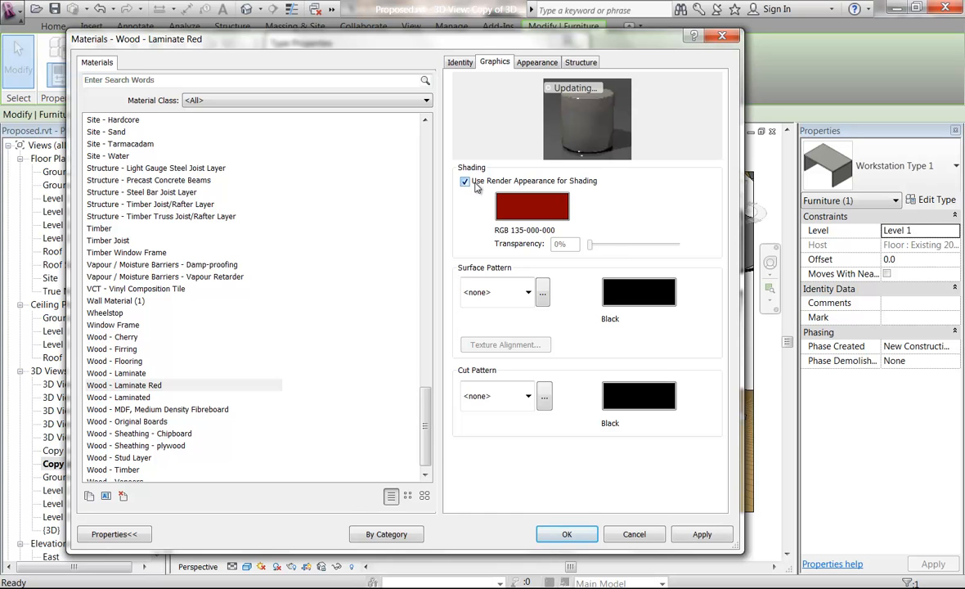
{"action": "left_click", "coordinate": [566, 534]}
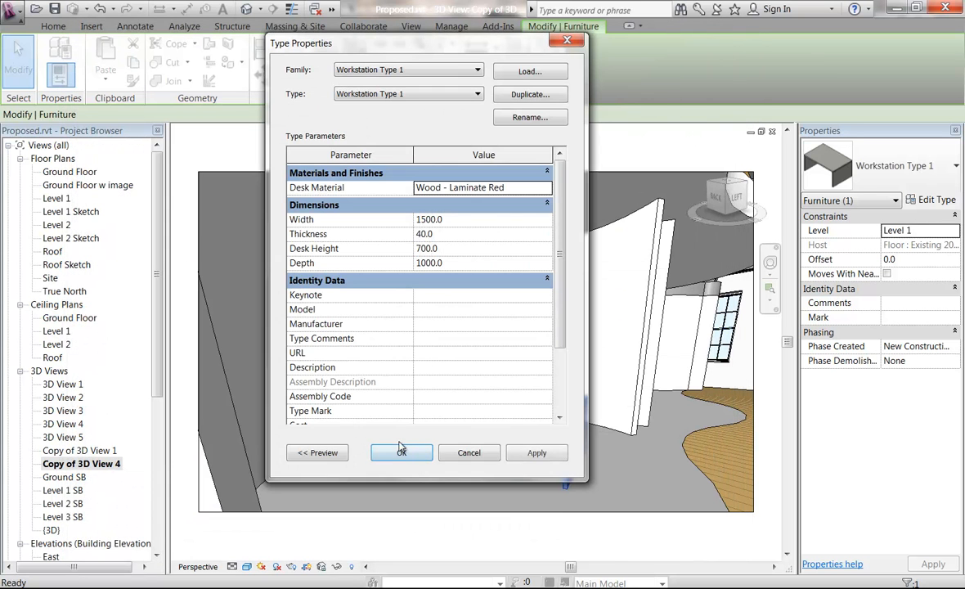
{"action": "left_click", "coordinate": [401, 454]}
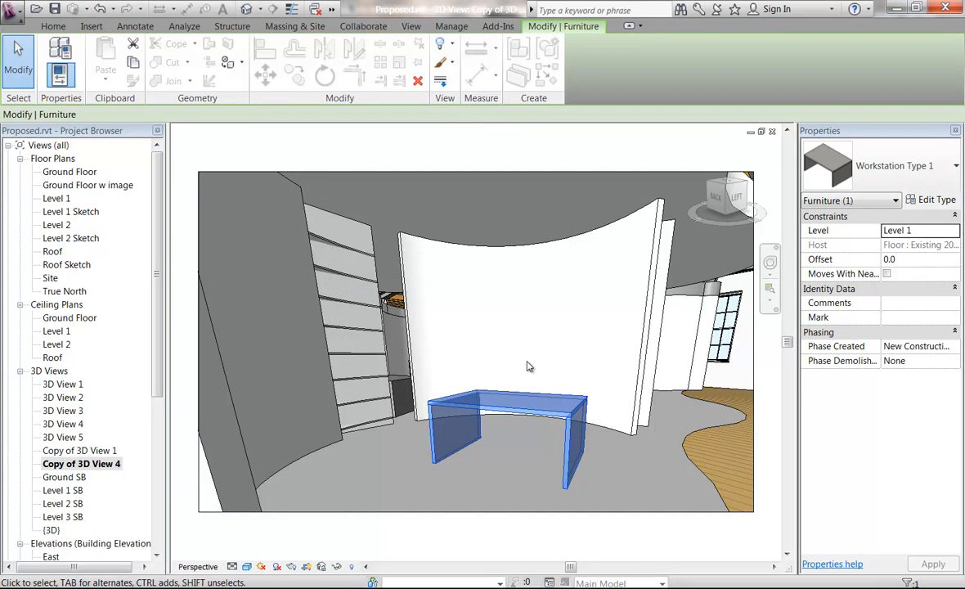
Step: Hide the Office Furniture subcategory of Furniture in the Visibility/Graphic Overrides of Copy of 3D View 4
{"action": "key", "text": "Escape"}
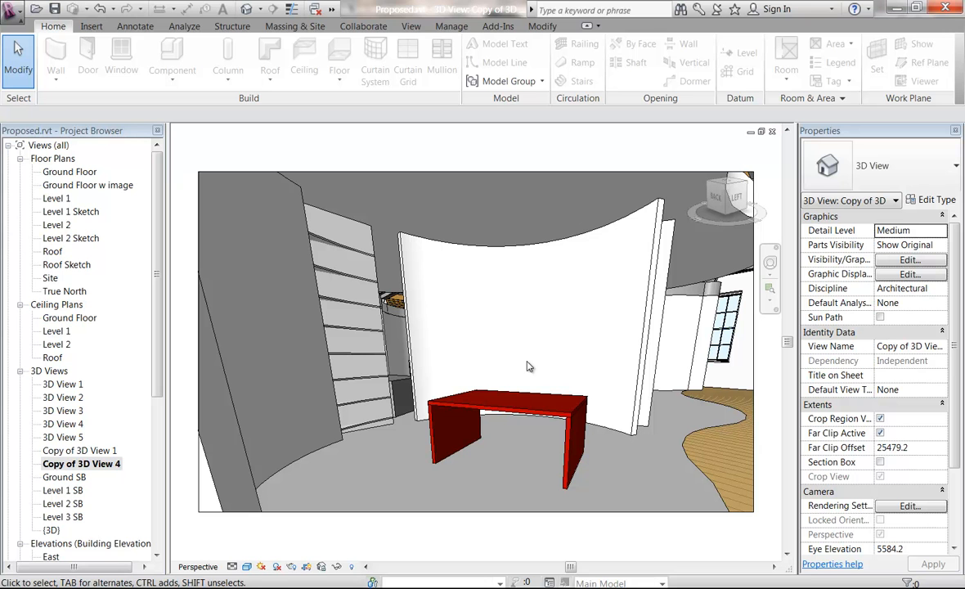
{"action": "left_click", "coordinate": [900, 262]}
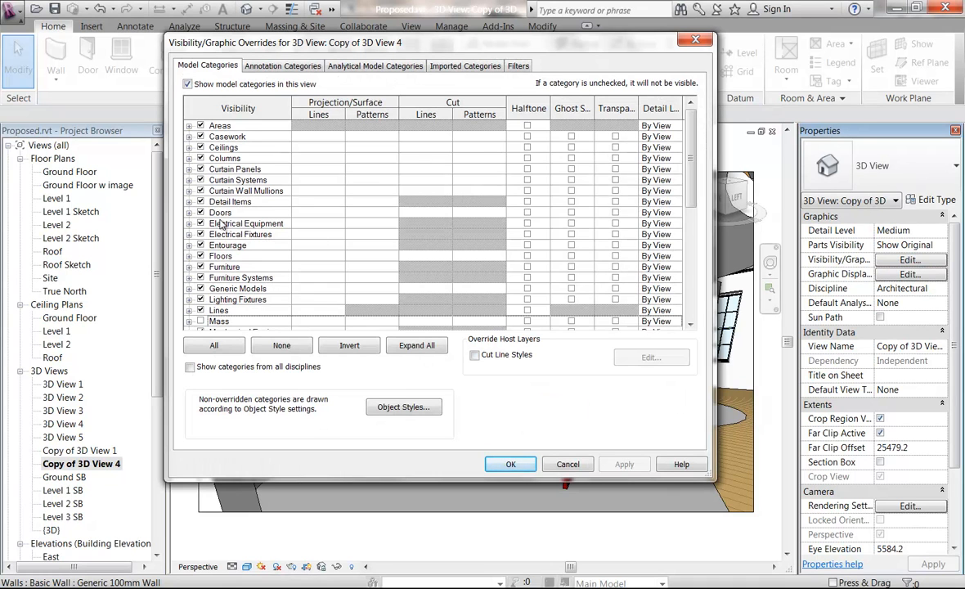
{"action": "left_click", "coordinate": [214, 266]}
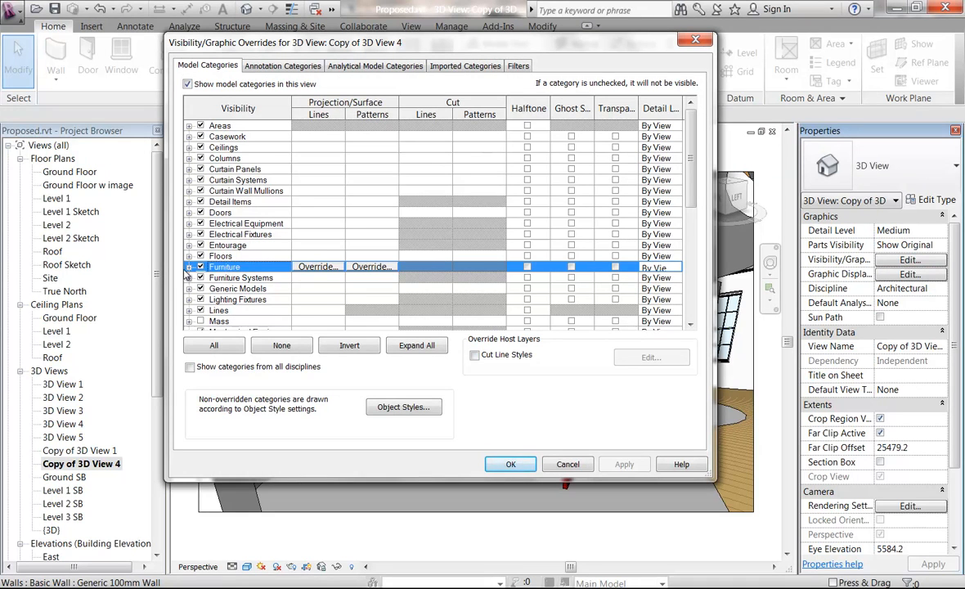
{"action": "left_click", "coordinate": [189, 268]}
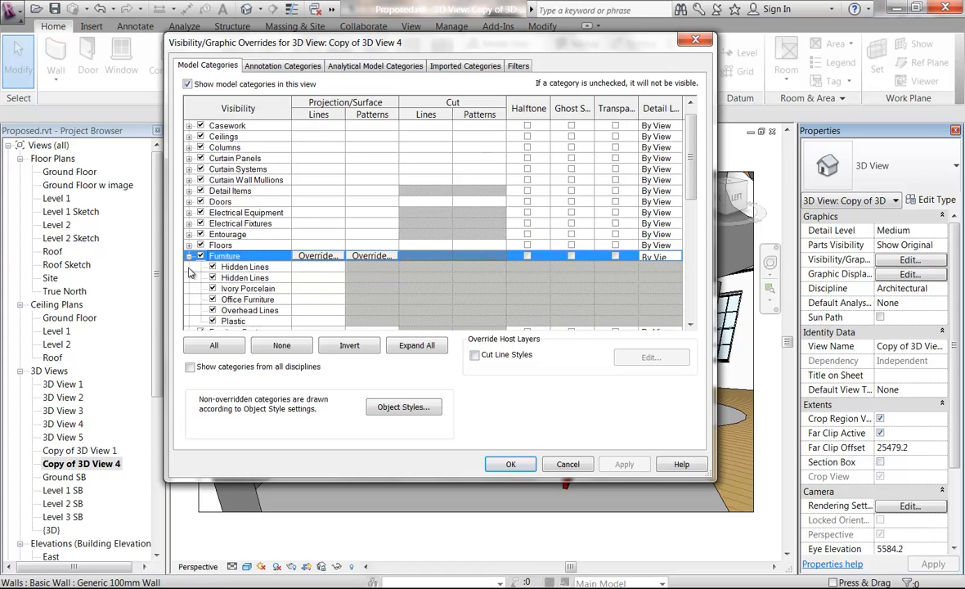
{"action": "left_click", "coordinate": [235, 301]}
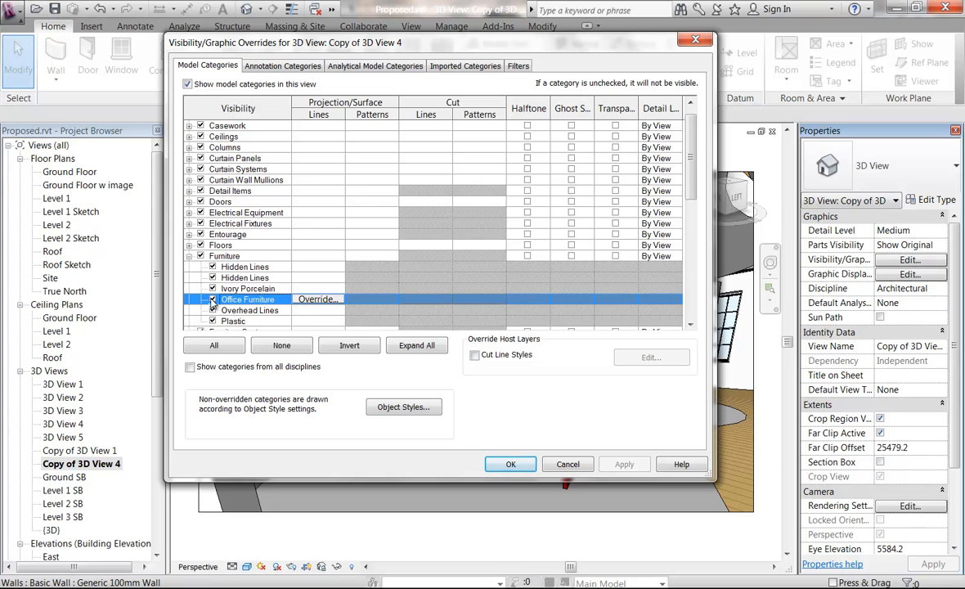
{"action": "left_click", "coordinate": [213, 300]}
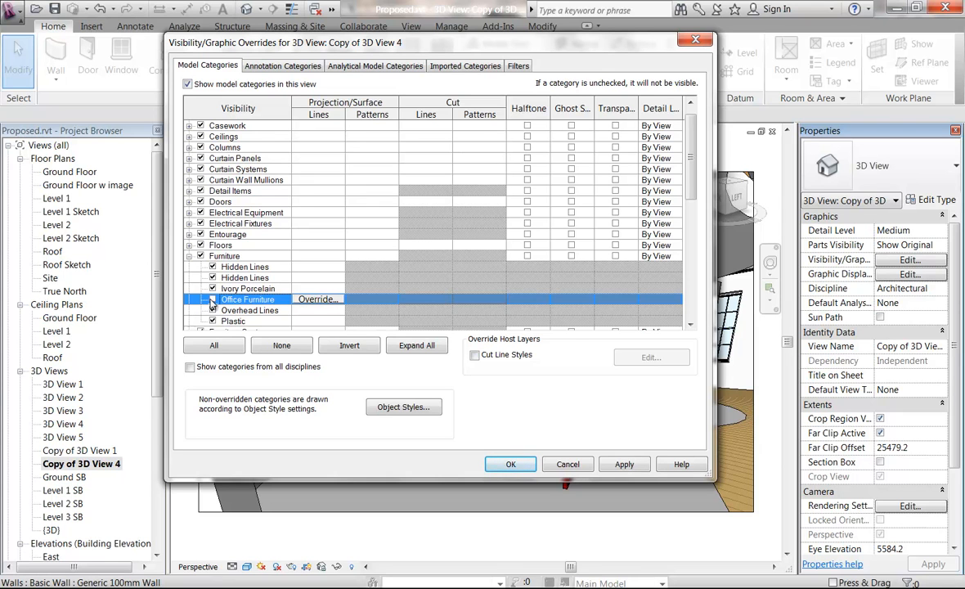
{"action": "left_click", "coordinate": [510, 465]}
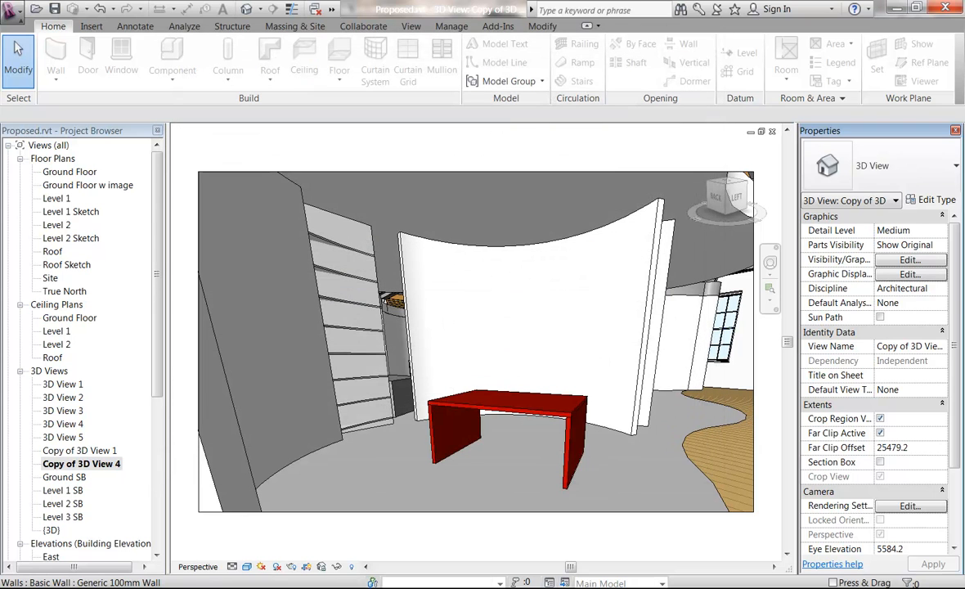
Step: Turn the Office Furniture subcategory's visibility back on in Copy of 3D View 4
{"action": "left_click", "coordinate": [908, 260]}
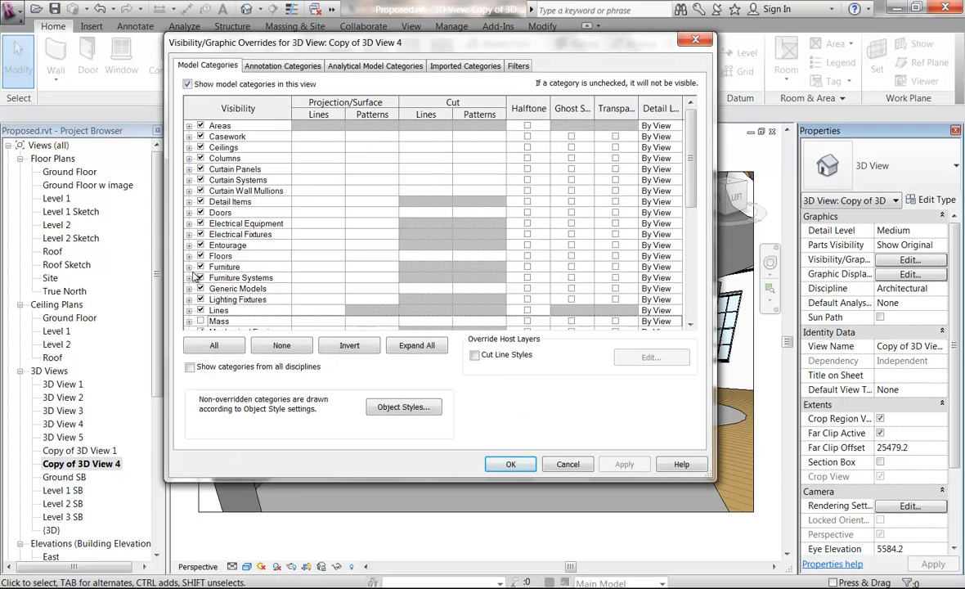
{"action": "left_click", "coordinate": [189, 266]}
{"action": "left_click_drag", "start_coordinate": [414, 48], "coordinate": [622, 54]}
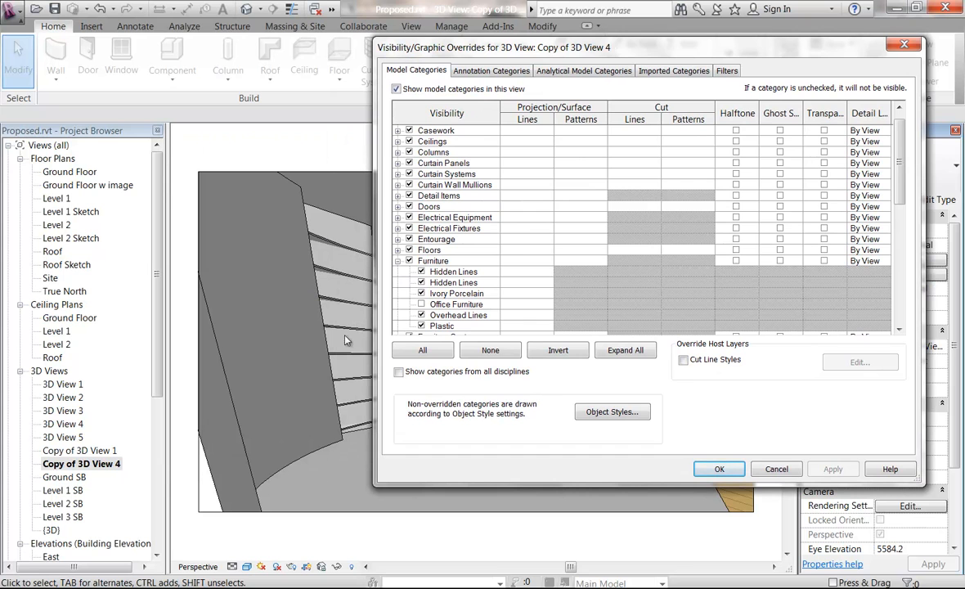
{"action": "left_click", "coordinate": [422, 305]}
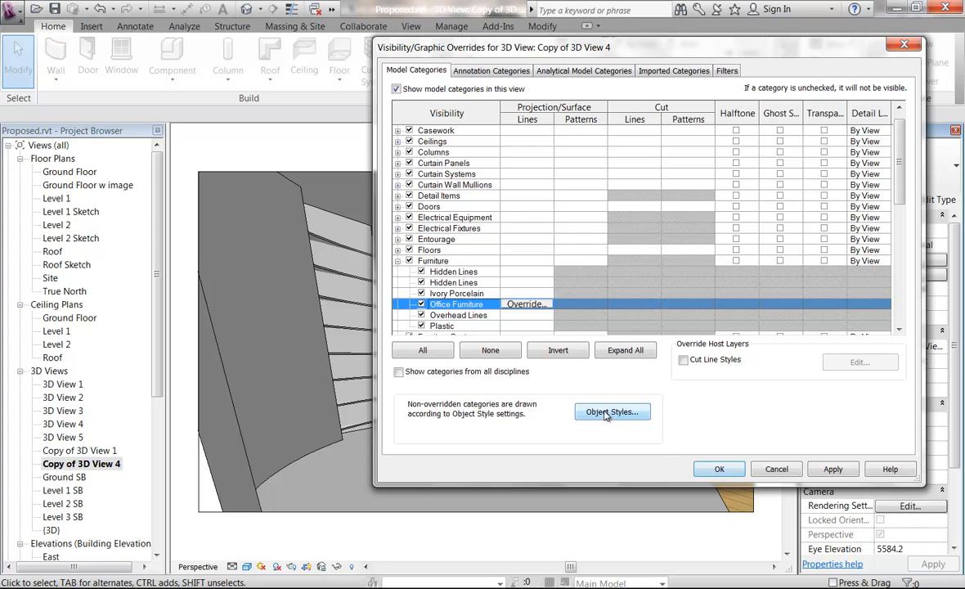
{"action": "left_click", "coordinate": [719, 470]}
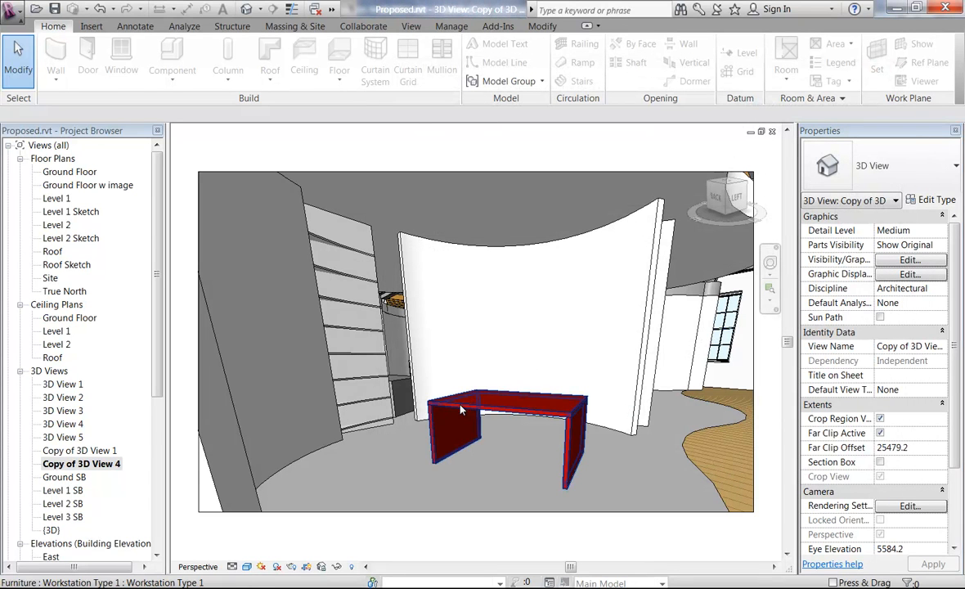
{"action": "left_click", "coordinate": [492, 444]}
{"action": "key", "text": "Escape"}
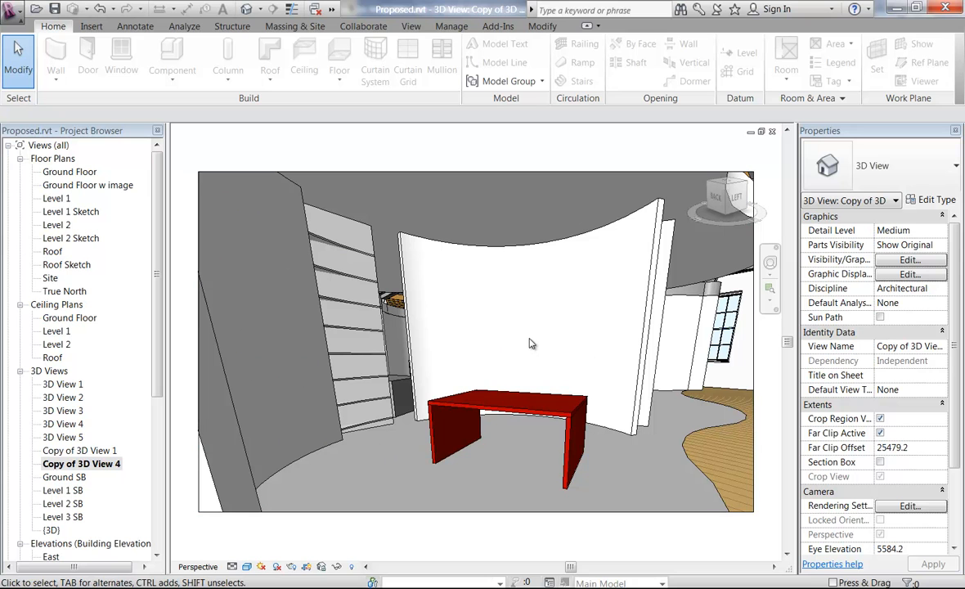
Step: Select the placed desk, open its Workstation Type 1 family for editing from the {3D} view, and inspect it in 3D View 1
{"action": "left_click", "coordinate": [539, 416]}
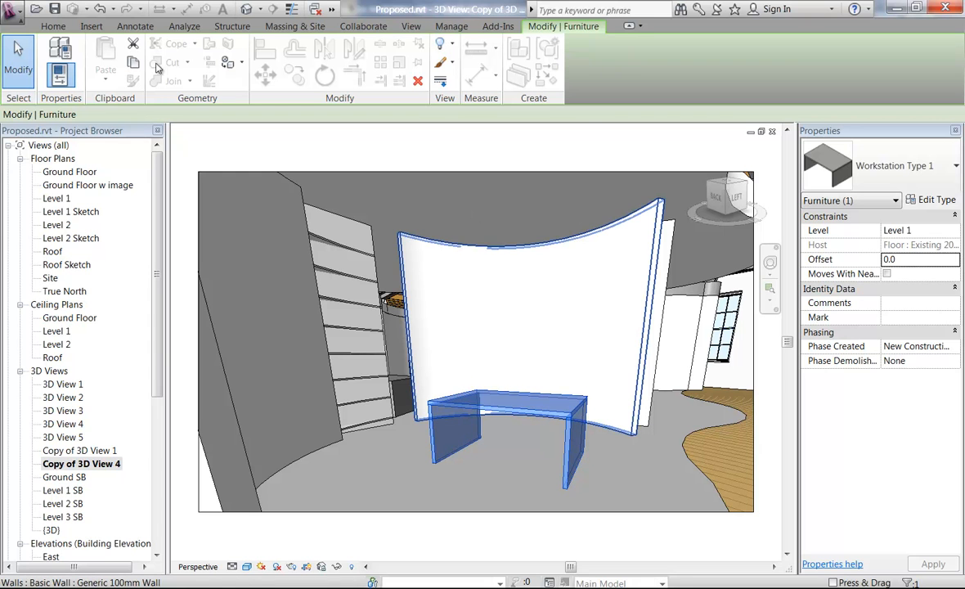
{"action": "double_click", "coordinate": [51, 531]}
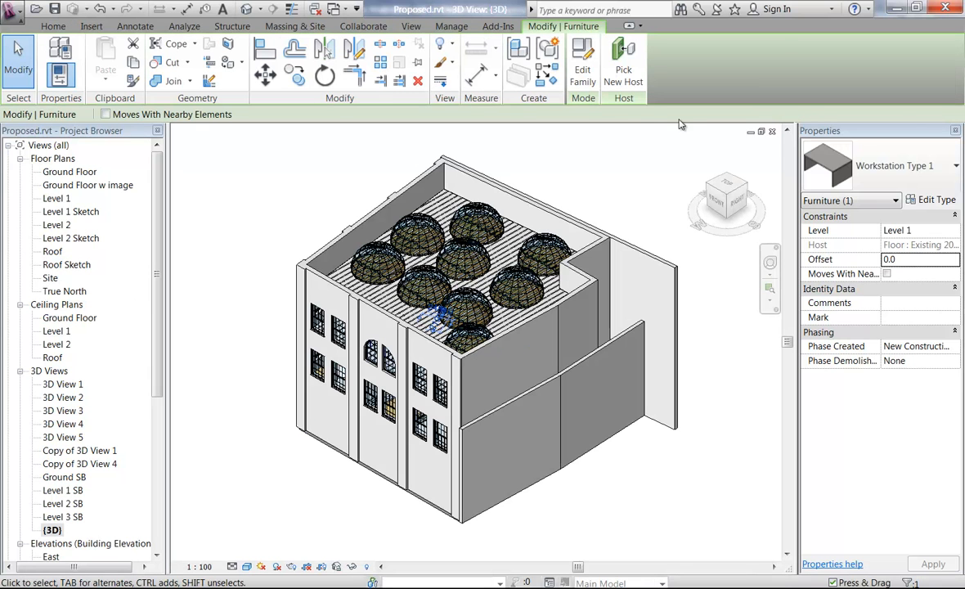
{"action": "left_click", "coordinate": [584, 57]}
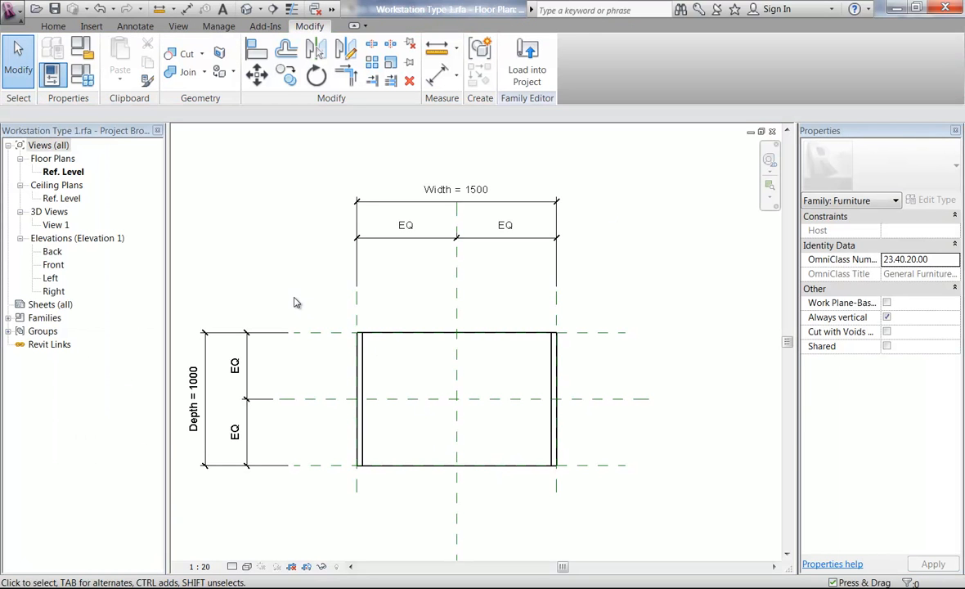
{"action": "left_click", "coordinate": [56, 224]}
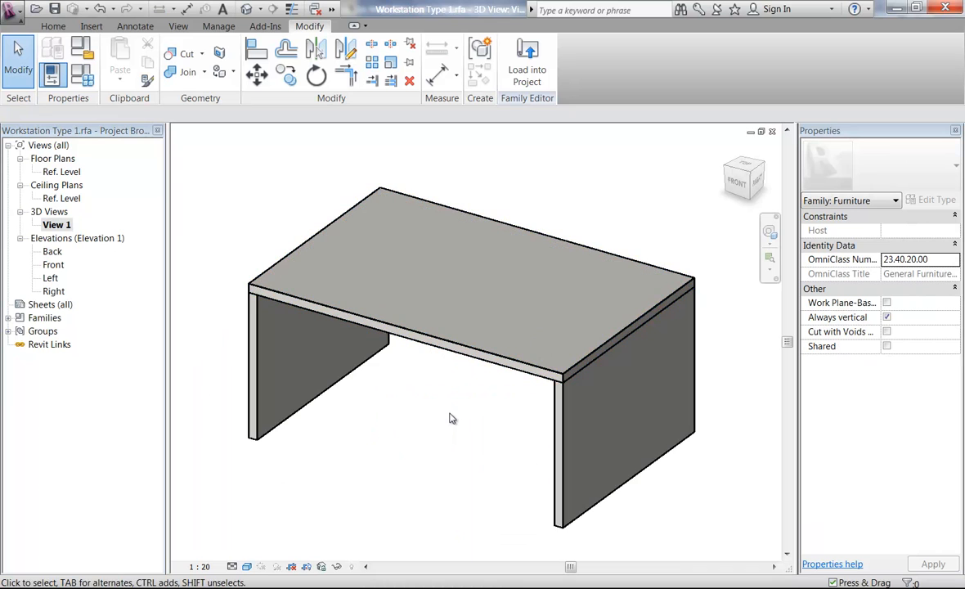
{"action": "scroll", "coordinate": [444, 421], "scroll_direction": "down", "scroll_amount": 3}
{"action": "middle_click_drag", "start_coordinate": [443, 420], "coordinate": [393, 401]}
{"action": "scroll", "coordinate": [394, 400], "scroll_direction": "up", "scroll_amount": 1}
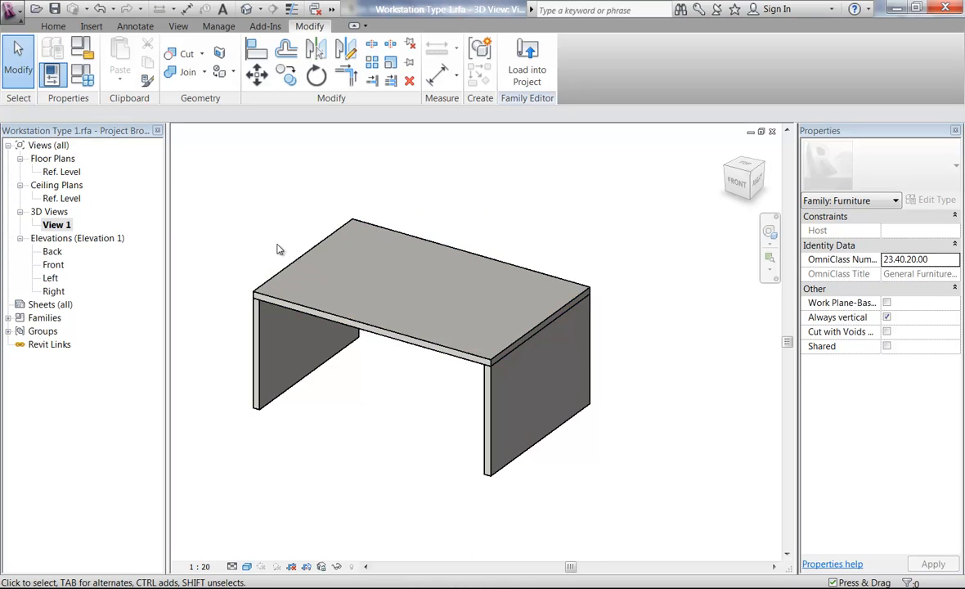
Step: In the family's Ref. Level plan, load Chair Executive.rfa as a component from the Furniture folder of the Metric Library
{"action": "double_click", "coordinate": [56, 172]}
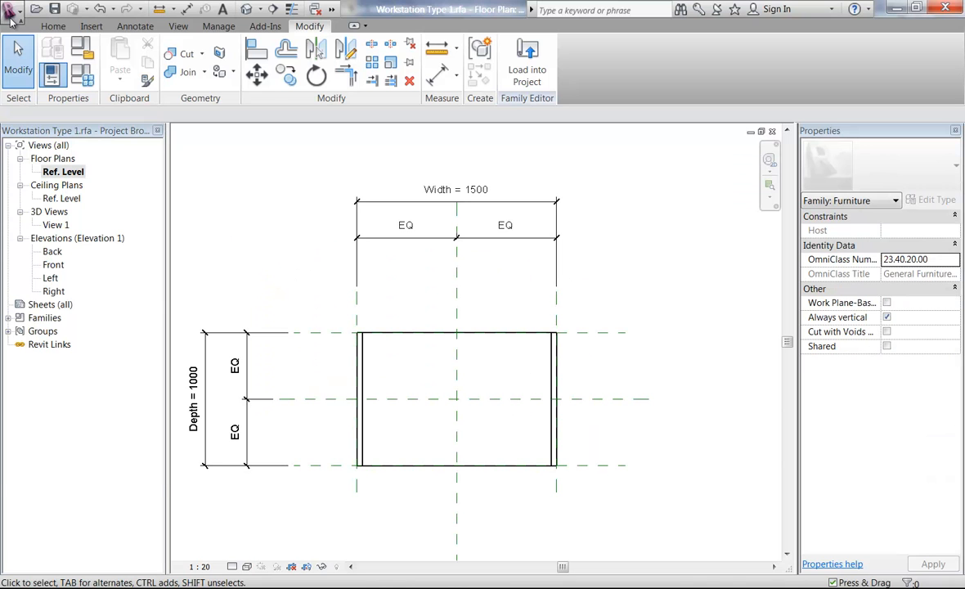
{"action": "left_click", "coordinate": [15, 12]}
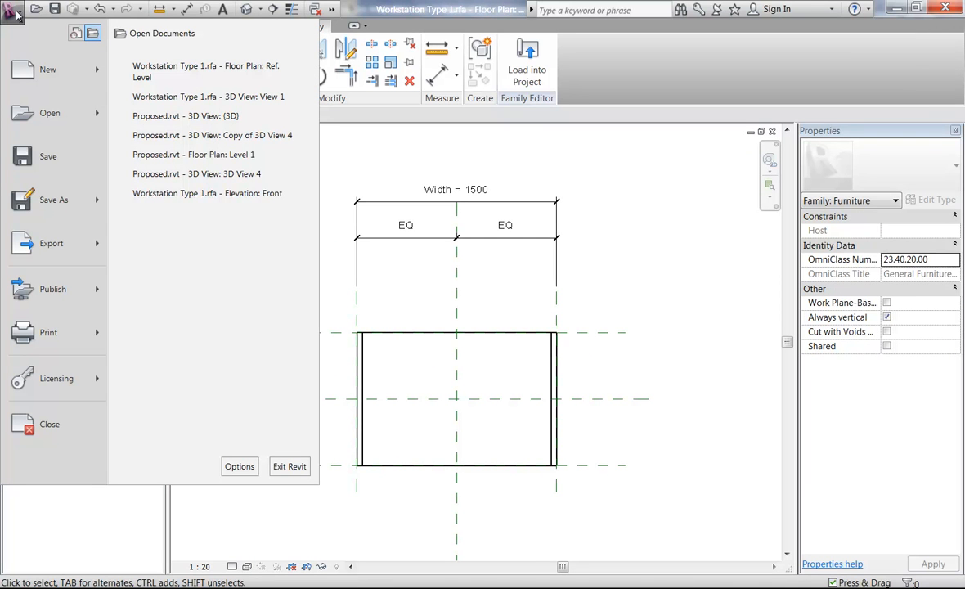
{"action": "left_click", "coordinate": [7, 10]}
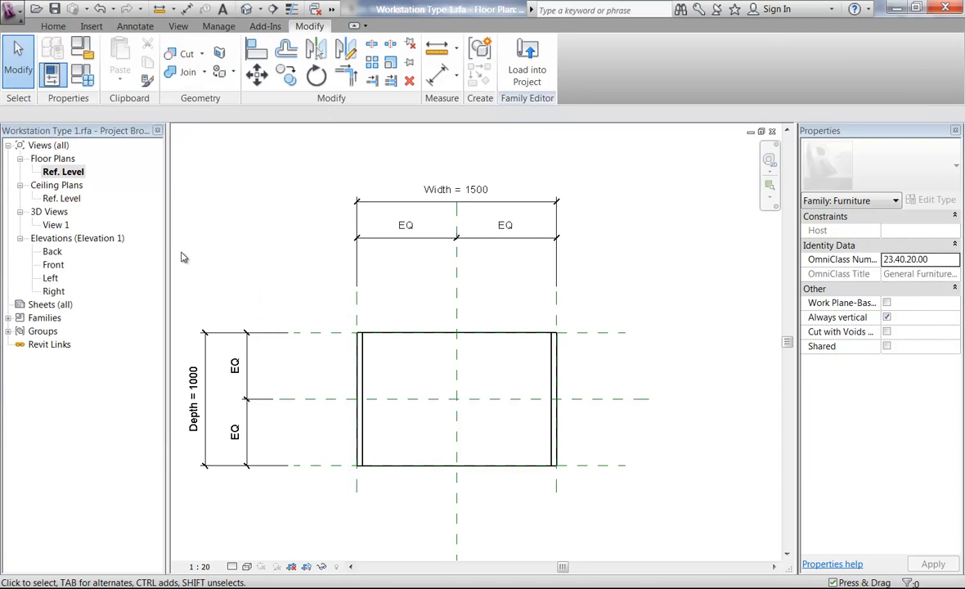
{"action": "left_click", "coordinate": [91, 28]}
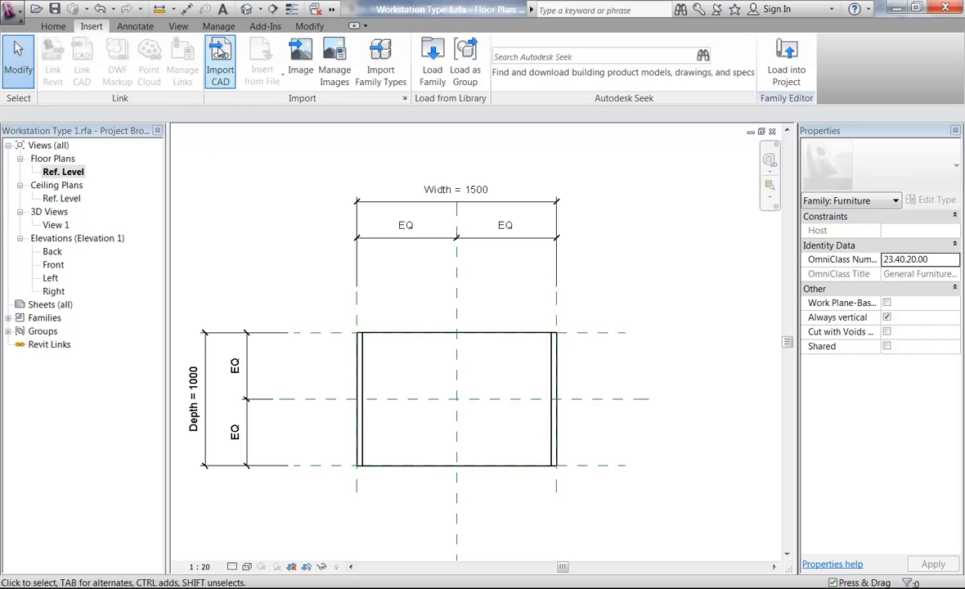
{"action": "left_click", "coordinate": [52, 26]}
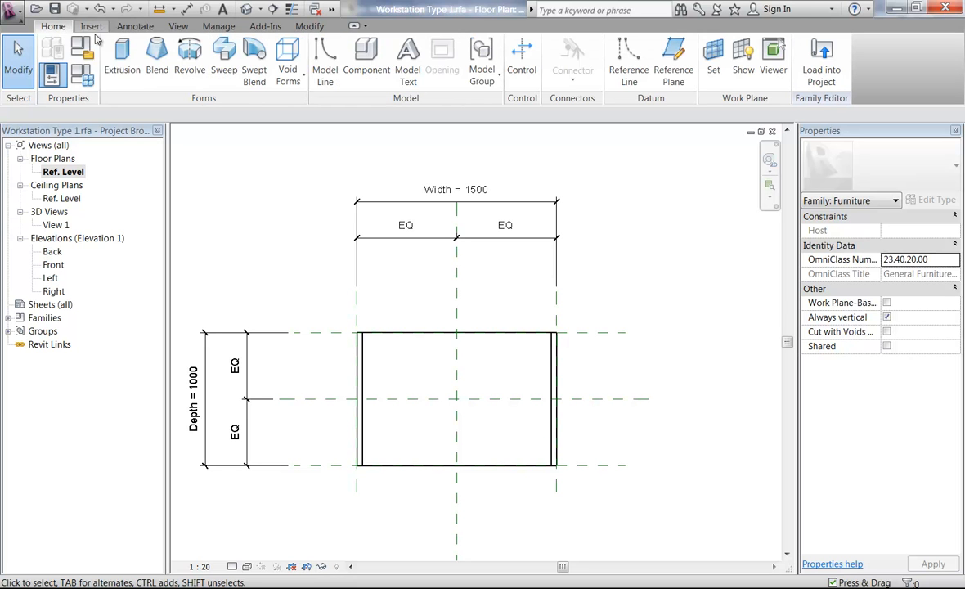
{"action": "left_click", "coordinate": [368, 66]}
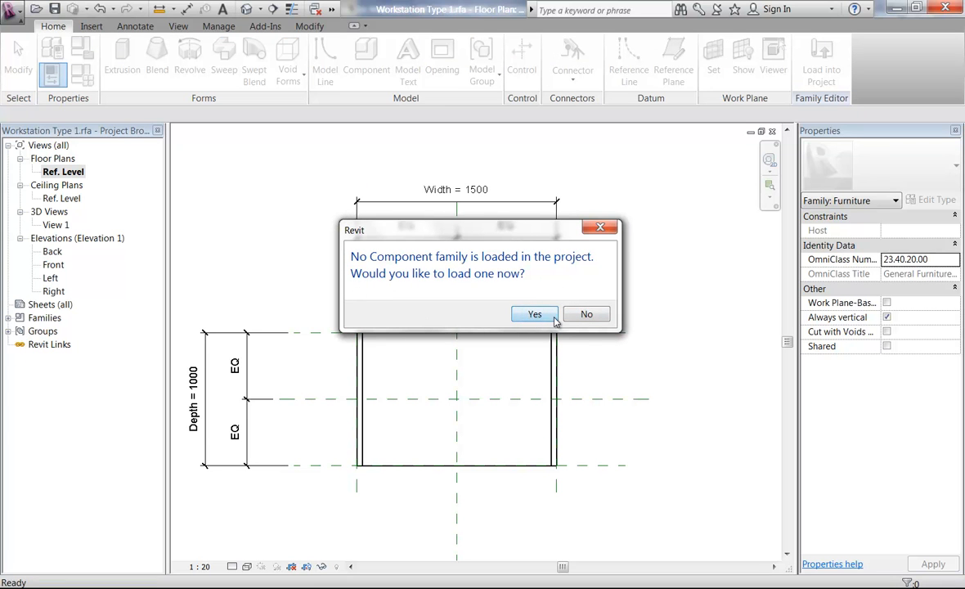
{"action": "left_click", "coordinate": [534, 316]}
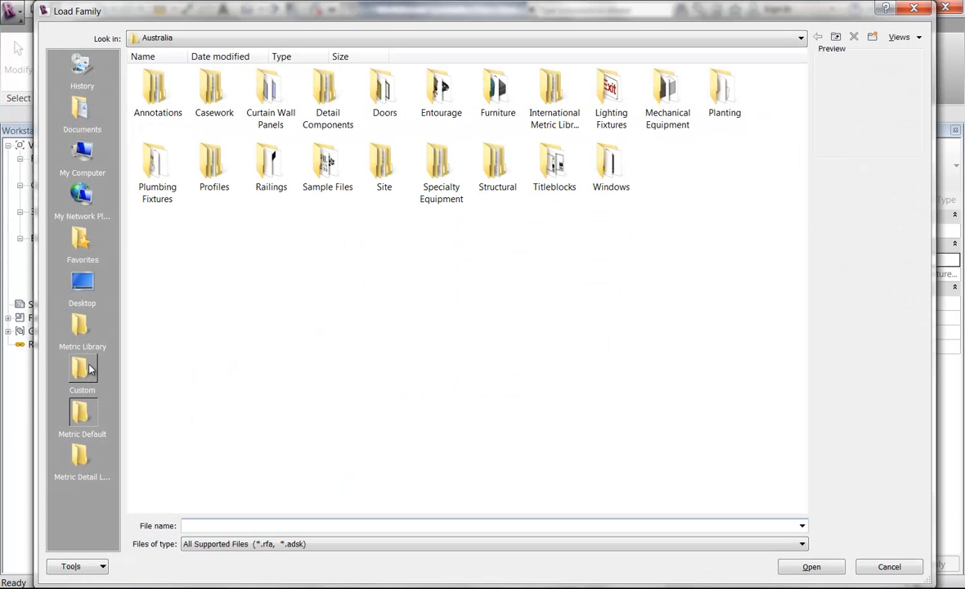
{"action": "left_click", "coordinate": [80, 330]}
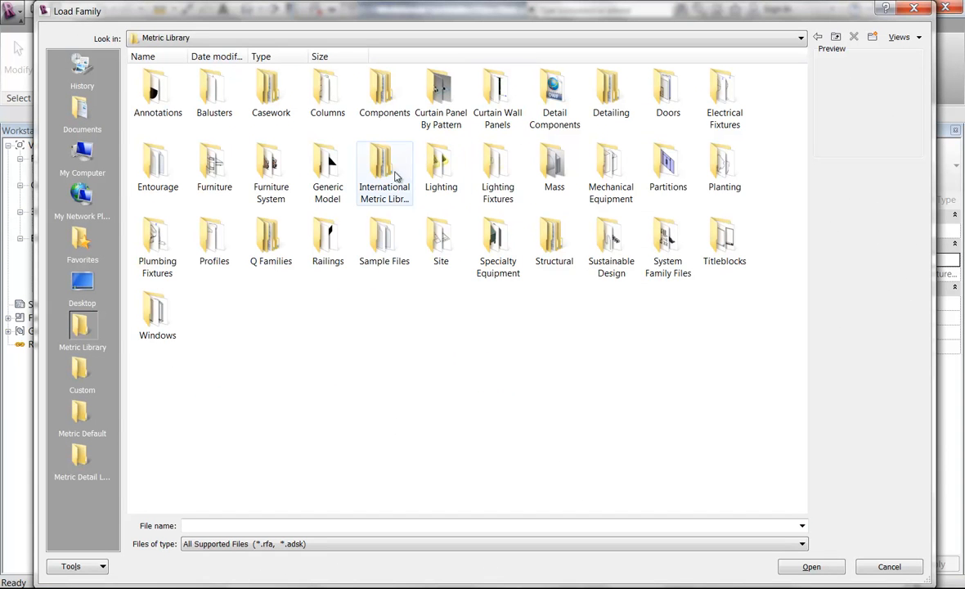
{"action": "double_click", "coordinate": [218, 160]}
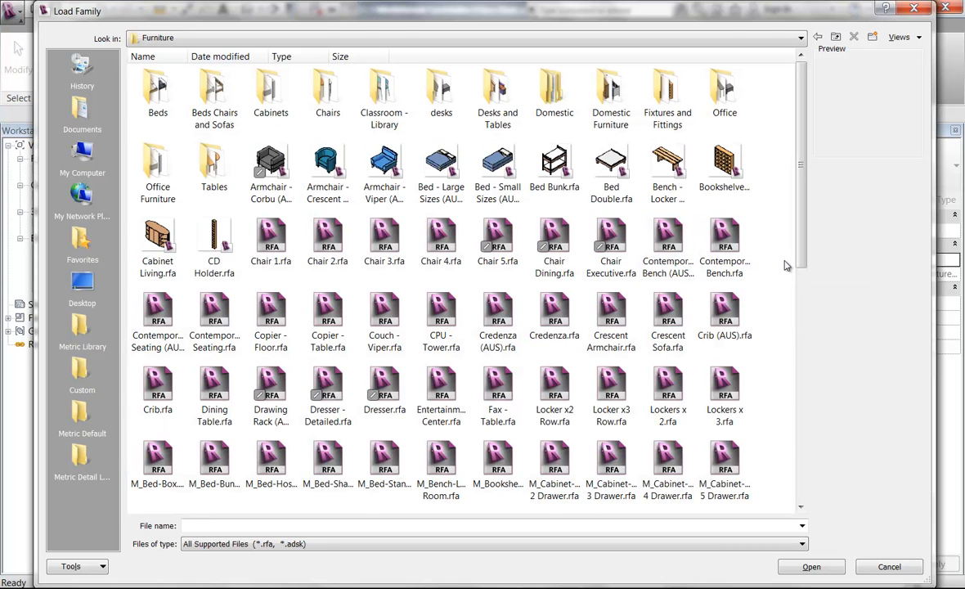
{"action": "left_click", "coordinate": [612, 237]}
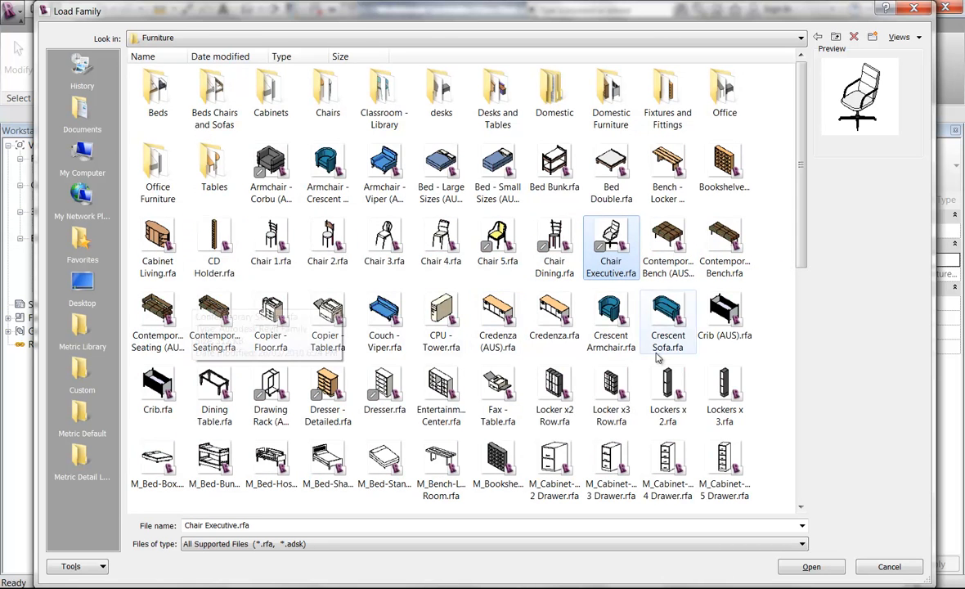
{"action": "left_click", "coordinate": [821, 568]}
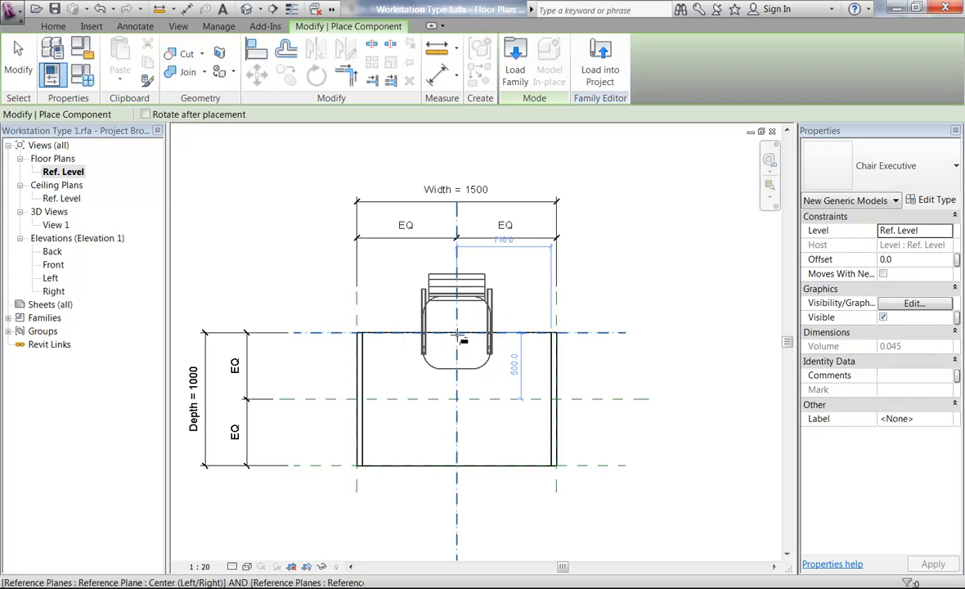
Step: Place one Chair Executive where the centre reference plane meets the desk's rear edge, and finish placing components
{"action": "left_click", "coordinate": [460, 337]}
{"action": "key", "text": "Escape"}
{"action": "key", "text": "Escape"}
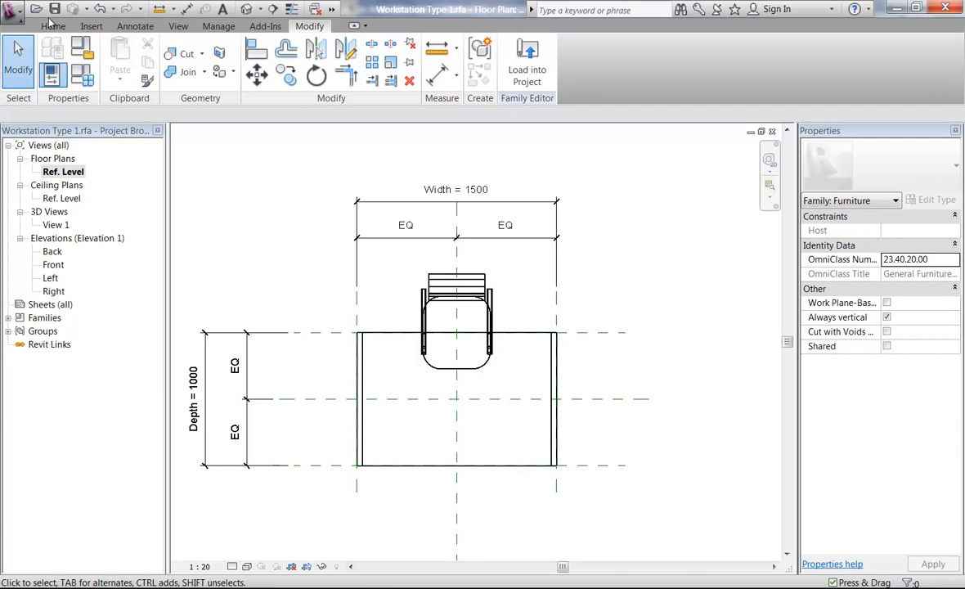
Step: Load the family into Proposed.rvt, overwriting the existing version and its parameter values, and check the desk with its chair in Copy of 3D View 4
{"action": "left_click", "coordinate": [529, 72]}
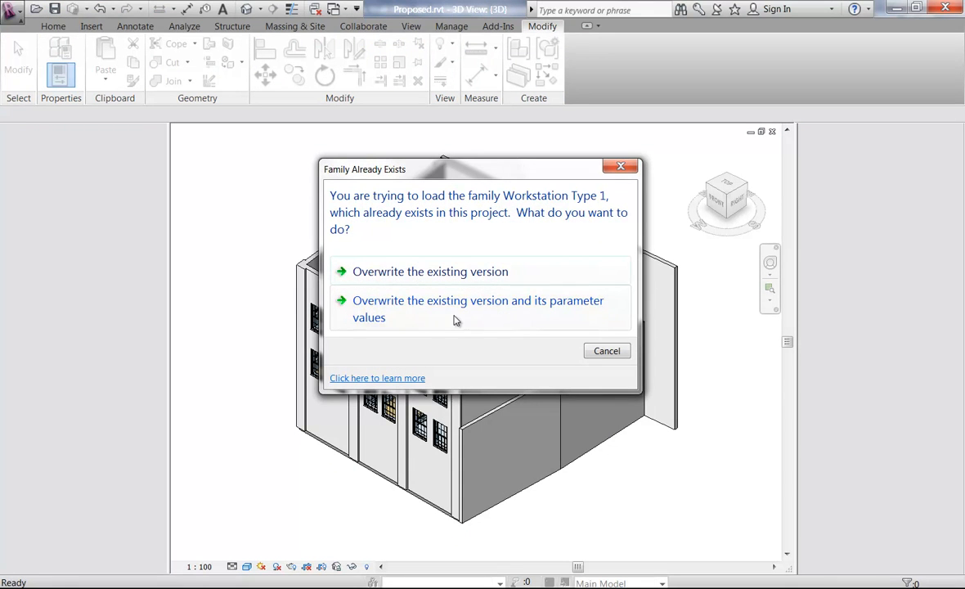
{"action": "left_click", "coordinate": [429, 315]}
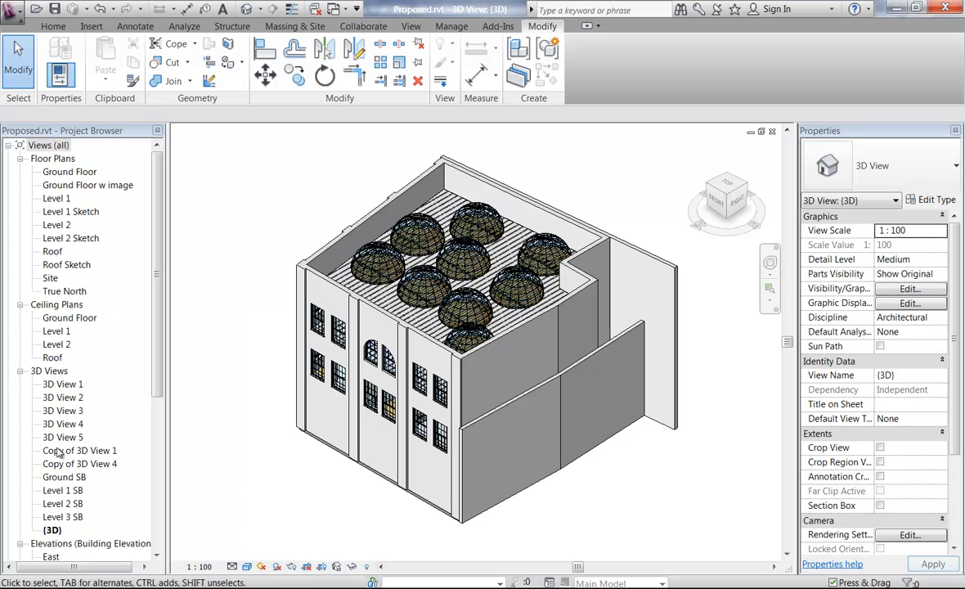
{"action": "double_click", "coordinate": [59, 463]}
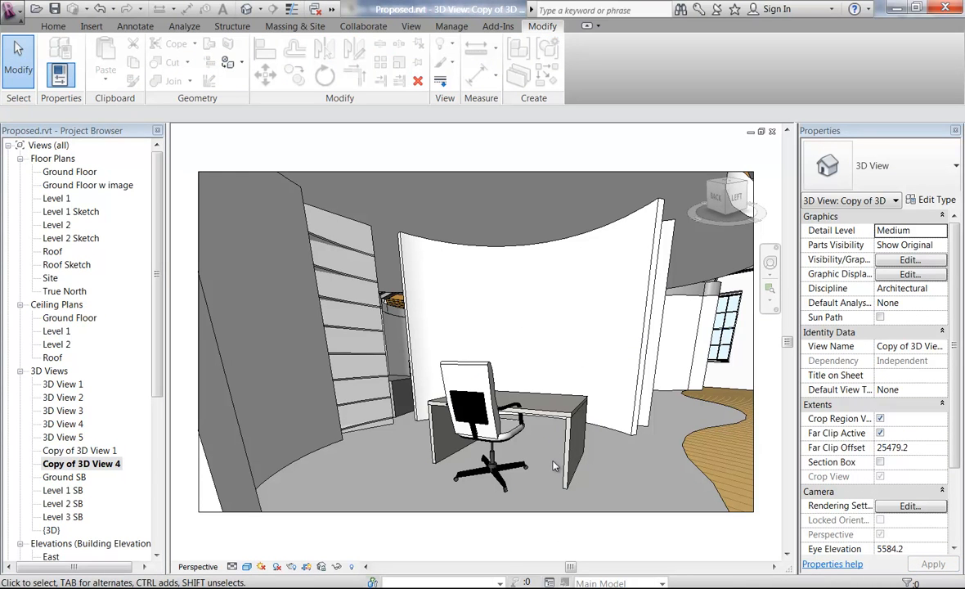
{"action": "left_click", "coordinate": [571, 459]}
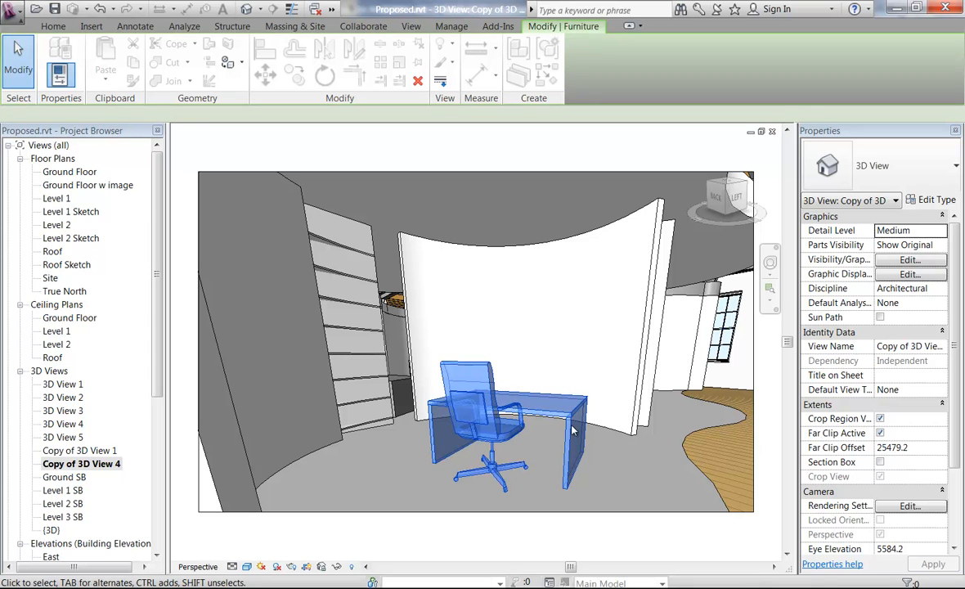
{"action": "left_click", "coordinate": [563, 346]}
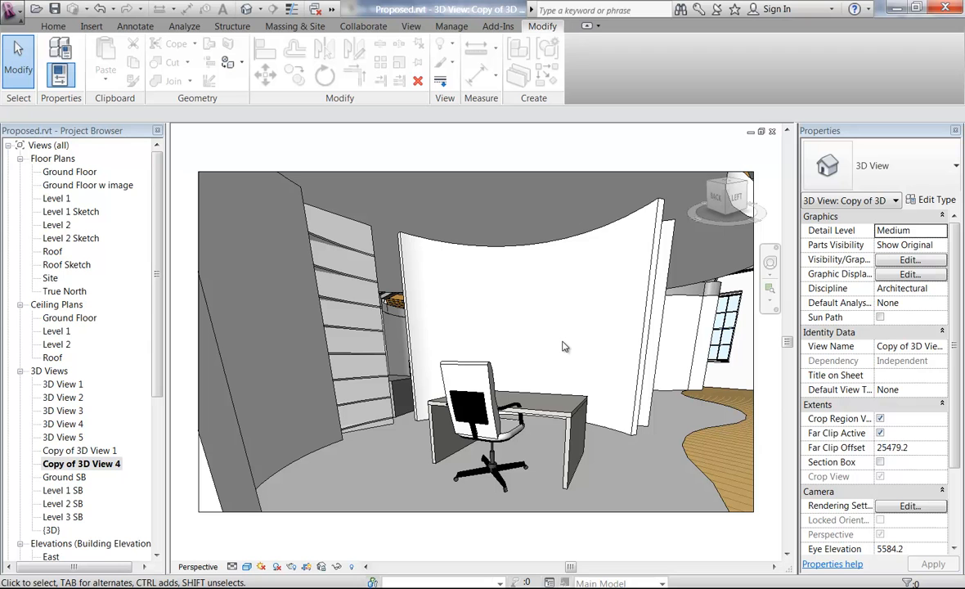
{"action": "left_click", "coordinate": [575, 421]}
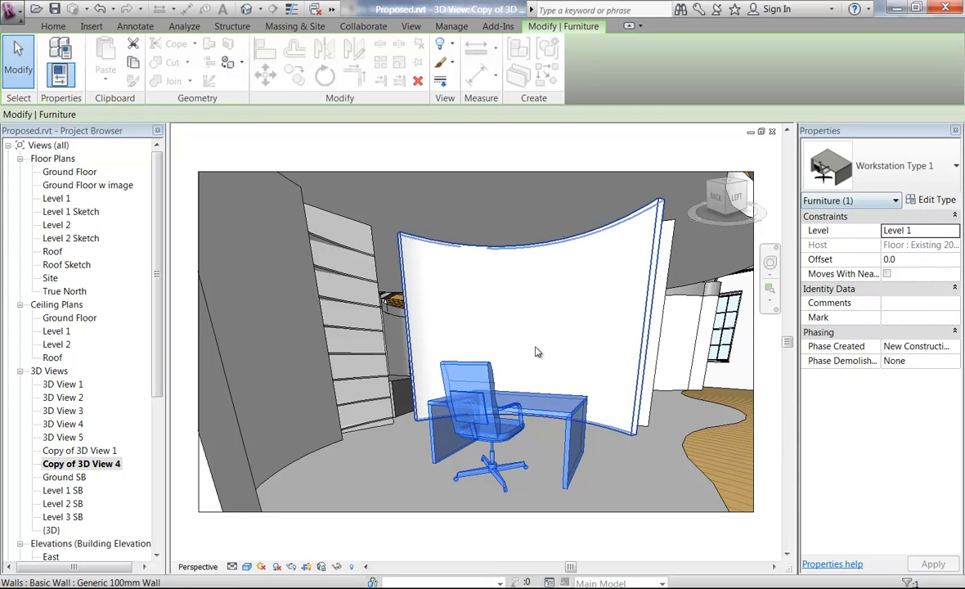
Step: Review the placed desk's type properties, and open its Workstation Type 1 family for editing from the {3D} view in 3D View 1
{"action": "left_click", "coordinate": [938, 200]}
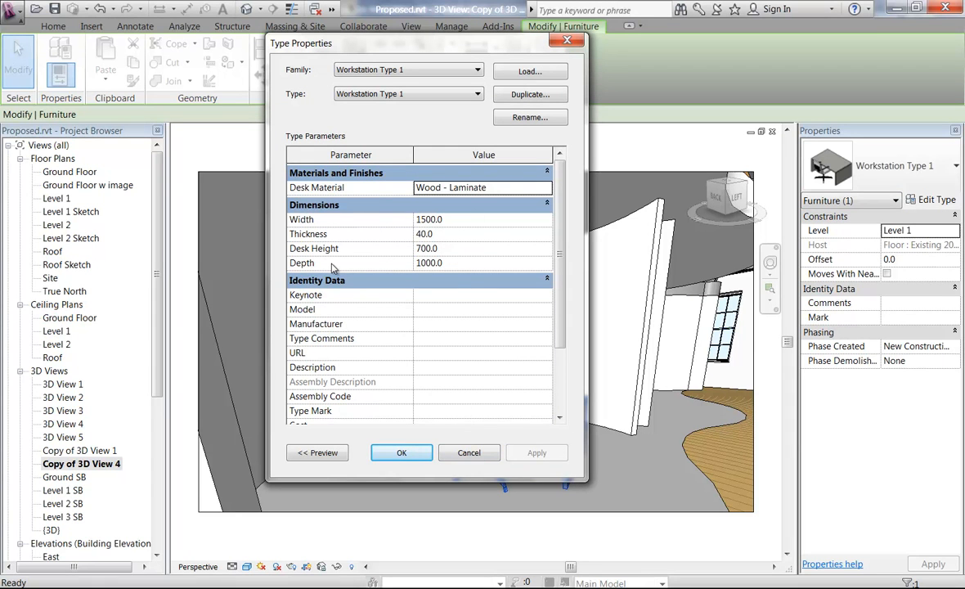
{"action": "left_click", "coordinate": [453, 455]}
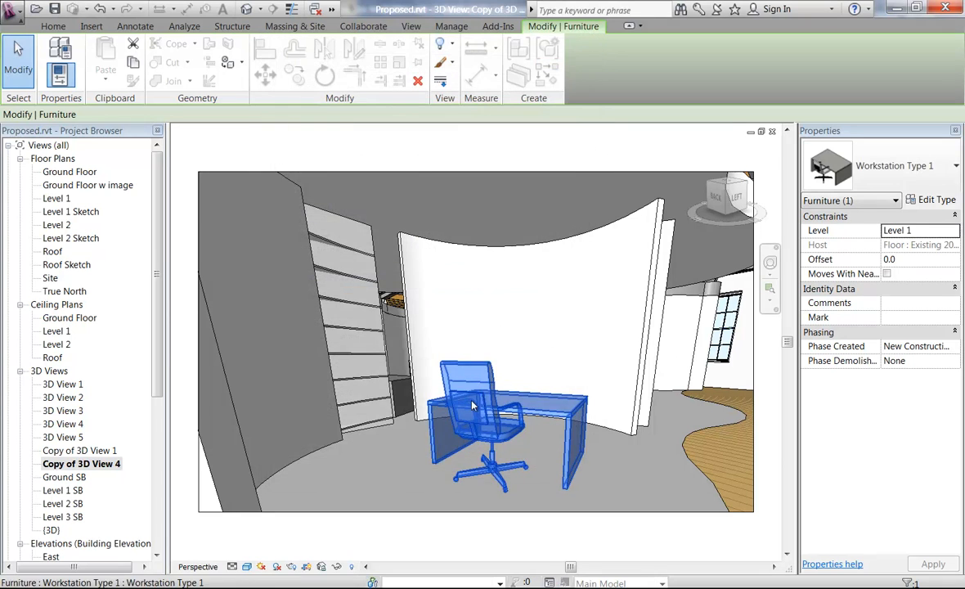
{"action": "double_click", "coordinate": [52, 530]}
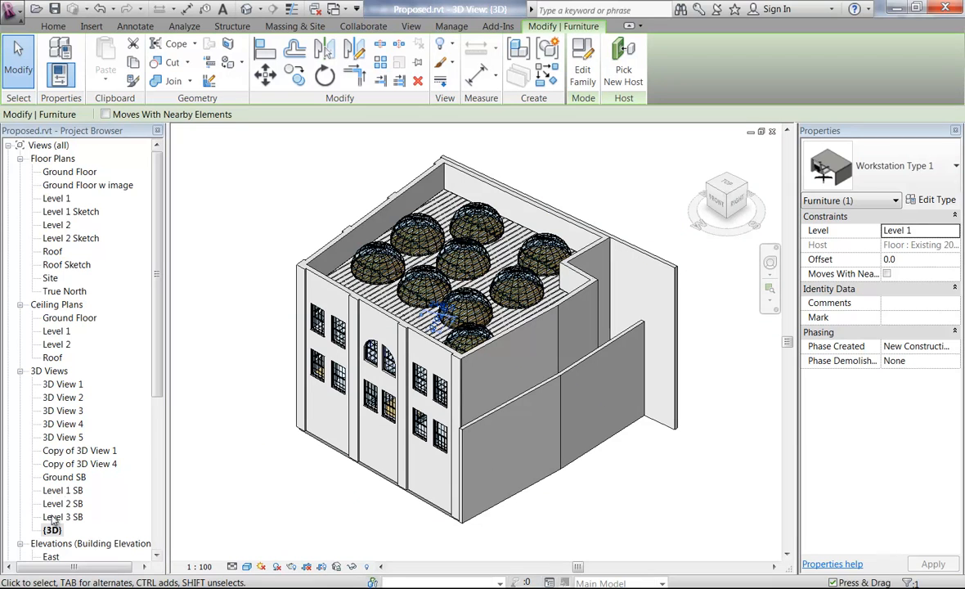
{"action": "left_click", "coordinate": [583, 72]}
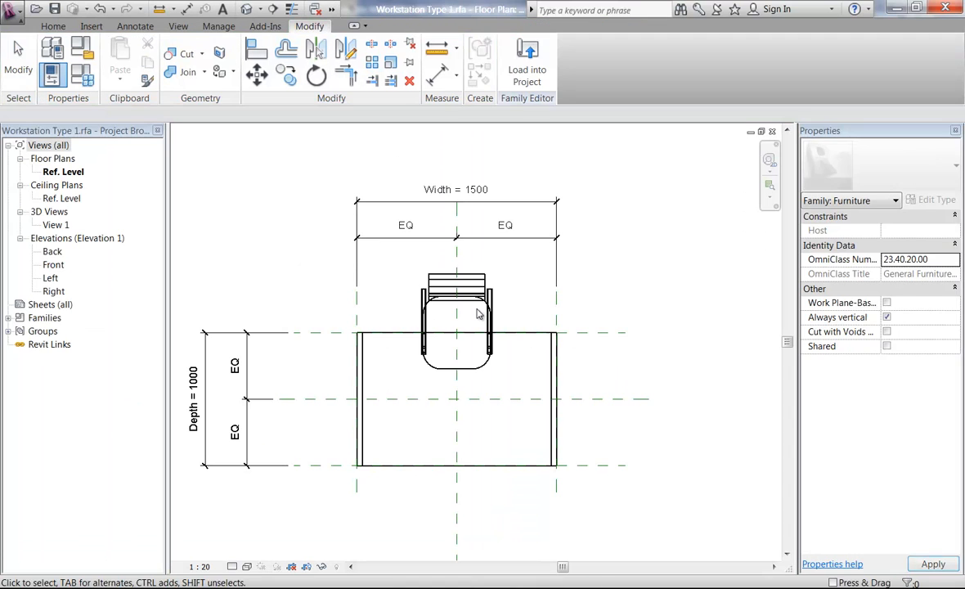
{"action": "double_click", "coordinate": [55, 225]}
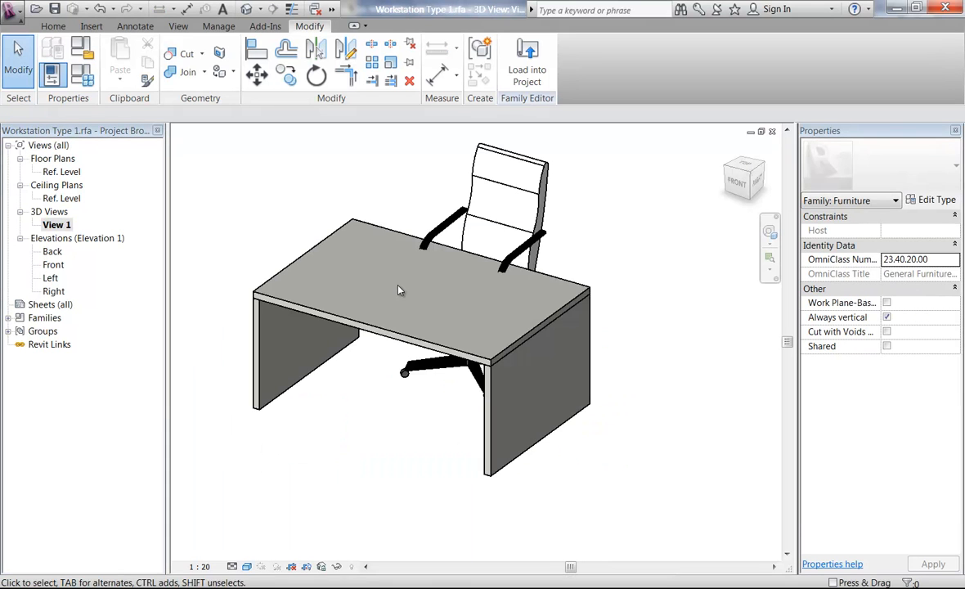
Step: Nudge the Chair Executive in small increments back from the desk, away from its rear edge
{"action": "scroll", "coordinate": [371, 430], "scroll_direction": "down", "scroll_amount": 1}
{"action": "middle_click_drag", "start_coordinate": [370, 435], "coordinate": [427, 420]}
{"action": "left_click", "coordinate": [523, 229]}
{"action": "left_click", "coordinate": [526, 235]}
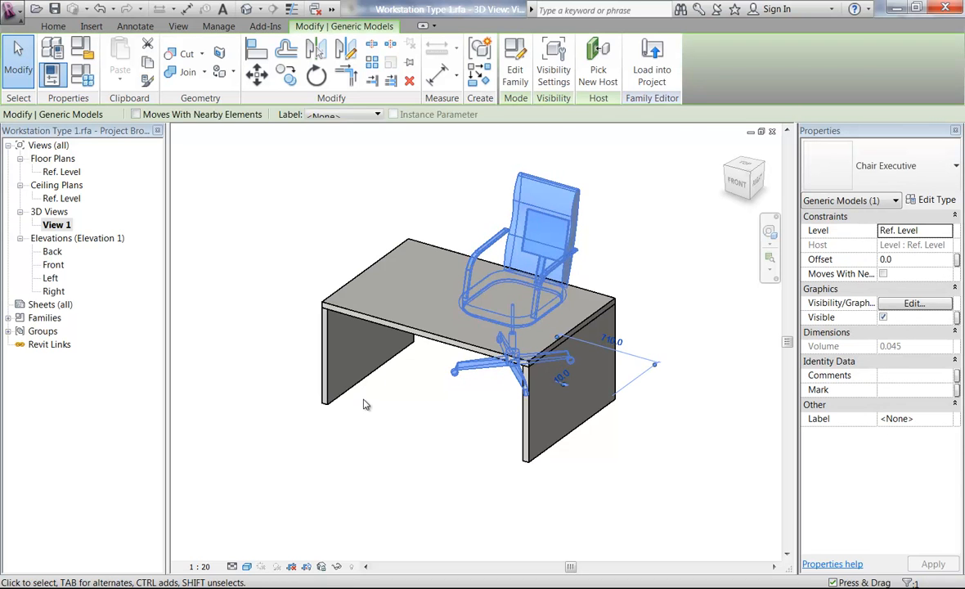
{"action": "key", "text": "Up"}
{"action": "key", "text": "Up"}
{"action": "key", "text": "Up"}
{"action": "key", "text": "Up"}
{"action": "key", "text": "Up"}
{"action": "key", "text": "Up"}
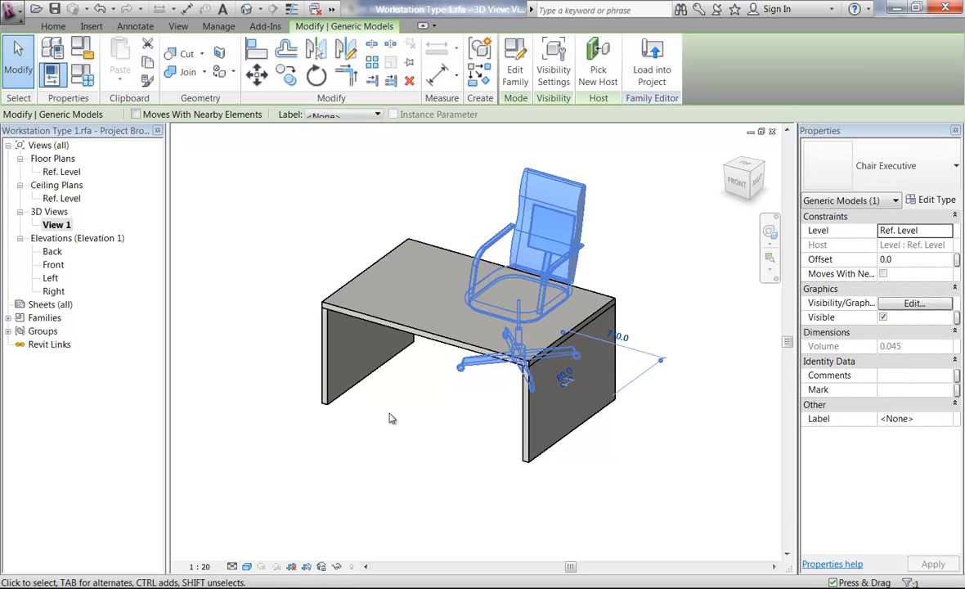
{"action": "left_click", "coordinate": [440, 437]}
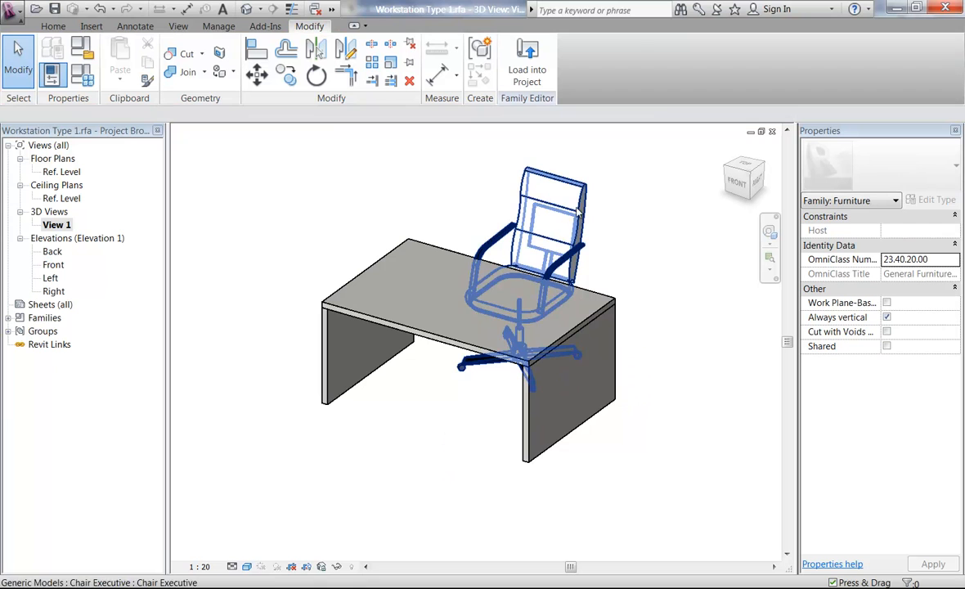
{"action": "left_click", "coordinate": [517, 198]}
{"action": "key", "text": "Up"}
{"action": "key", "text": "Up"}
{"action": "key", "text": "Up"}
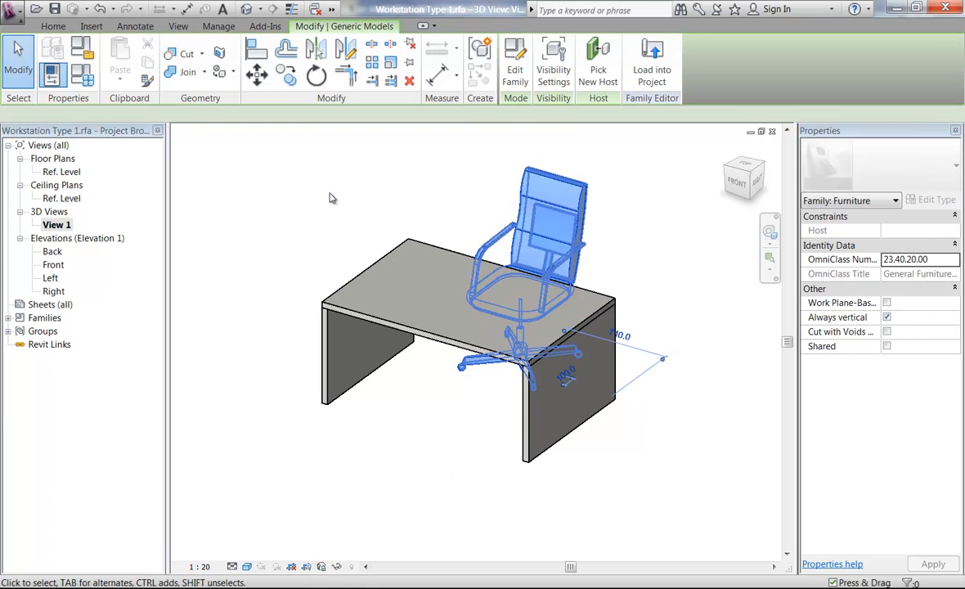
{"action": "key", "text": "Up"}
{"action": "key", "text": "Up"}
{"action": "key", "text": "Up"}
{"action": "key", "text": "Up"}
{"action": "key", "text": "Up"}
{"action": "key", "text": "Up"}
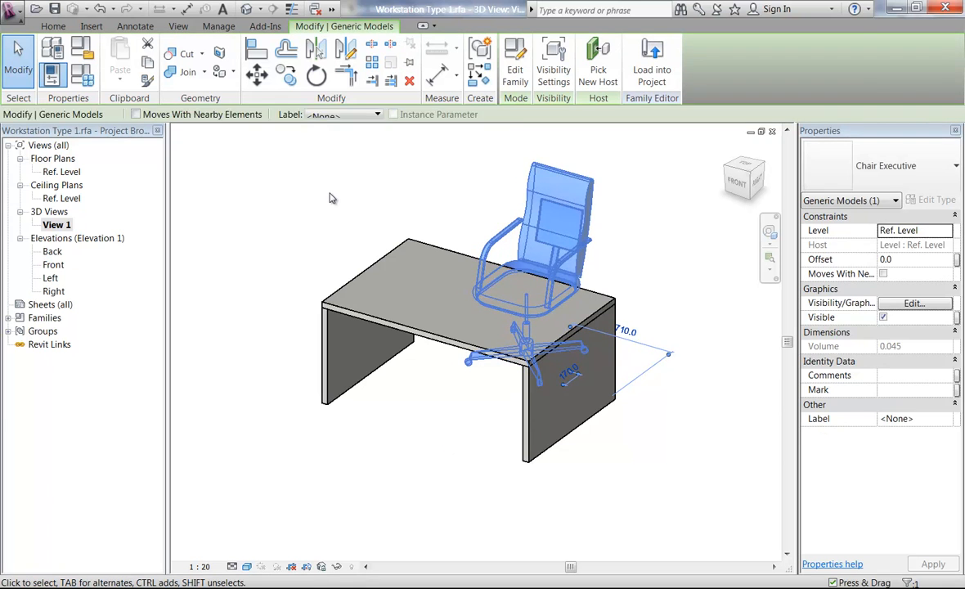
{"action": "key", "text": "Escape"}
Step: Create a new family type named "1500 x 1000" for the desk
{"action": "middle_click_drag", "start_coordinate": [434, 213], "coordinate": [421, 270]}
{"action": "left_click", "coordinate": [86, 75]}
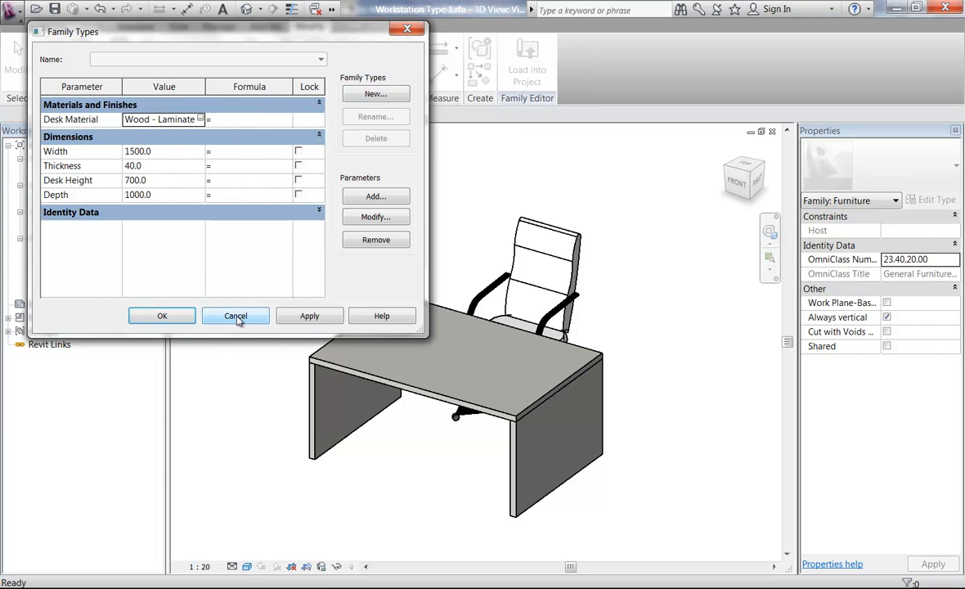
{"action": "left_click", "coordinate": [238, 316]}
{"action": "left_click", "coordinate": [85, 76]}
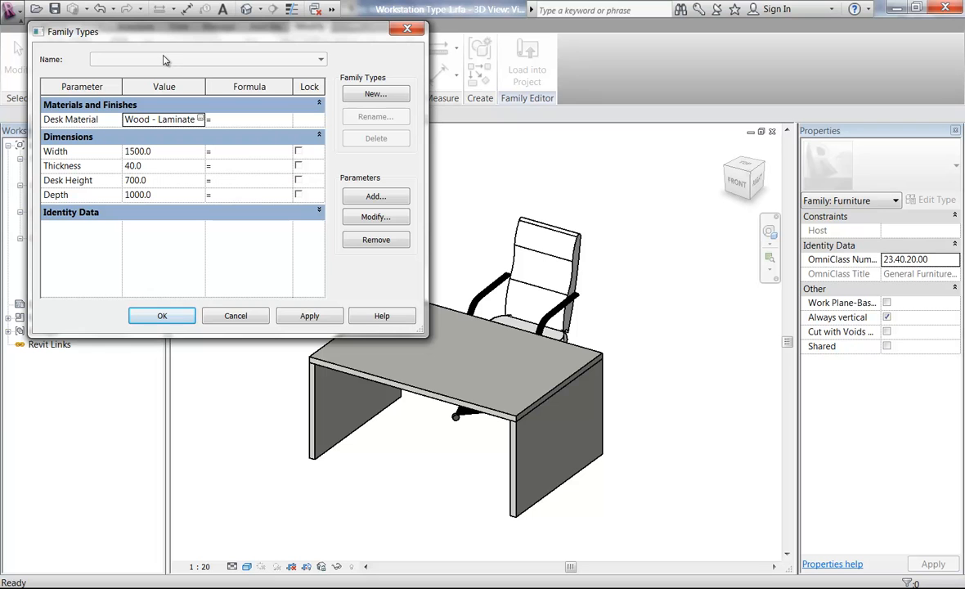
{"action": "left_click", "coordinate": [370, 95]}
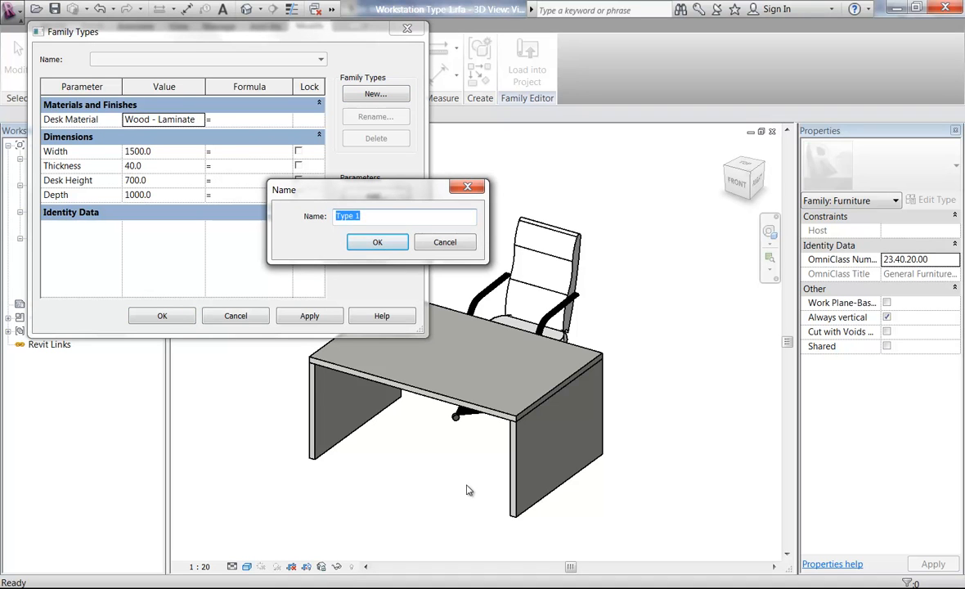
{"action": "type", "text": "1500 x 1000"}
{"action": "left_click", "coordinate": [372, 241]}
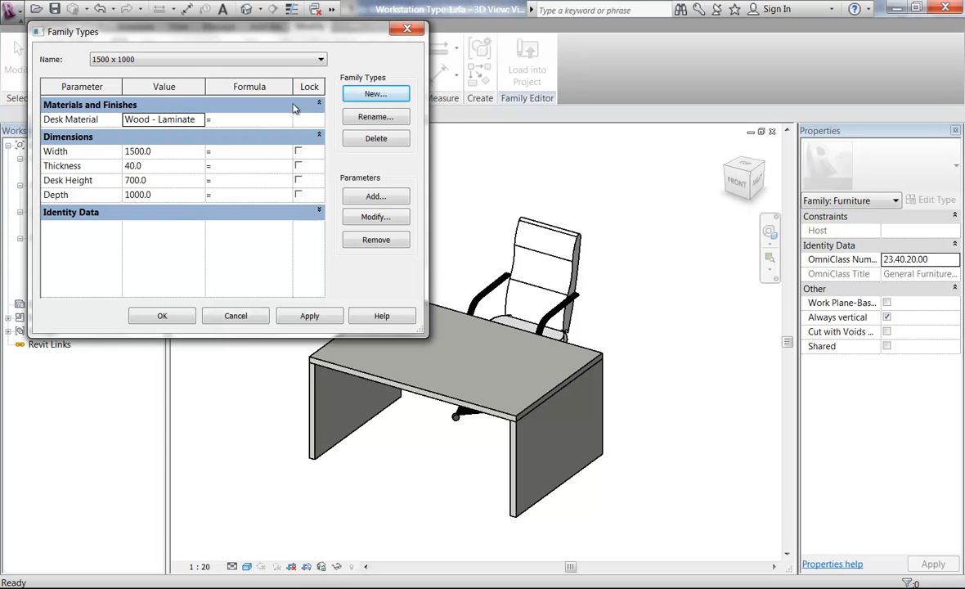
Step: Add a second family type named "24000 x 1250" and apply it
{"action": "left_click", "coordinate": [364, 94]}
{"action": "type", "text": "24000 x 1250"}
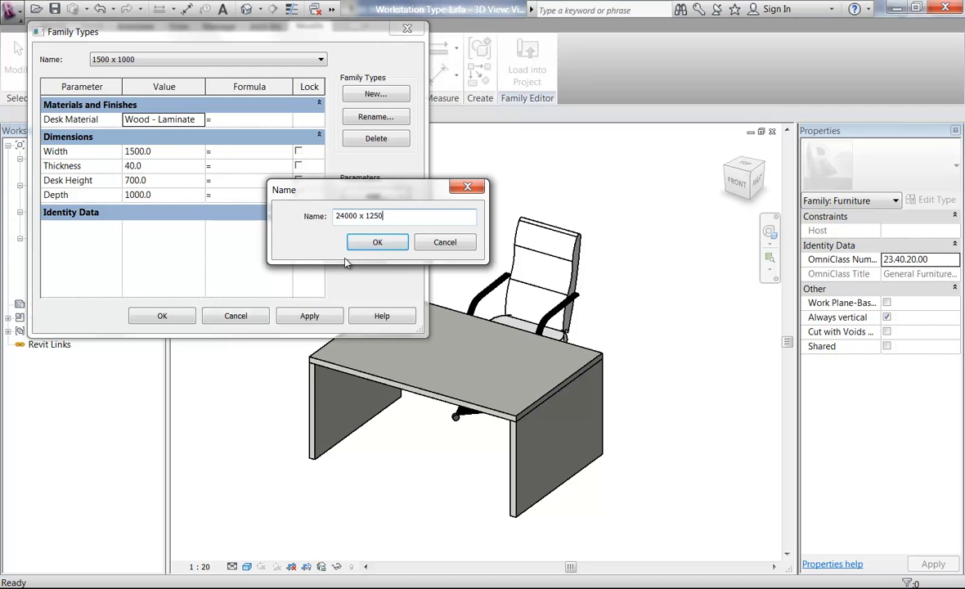
{"action": "left_click", "coordinate": [377, 241]}
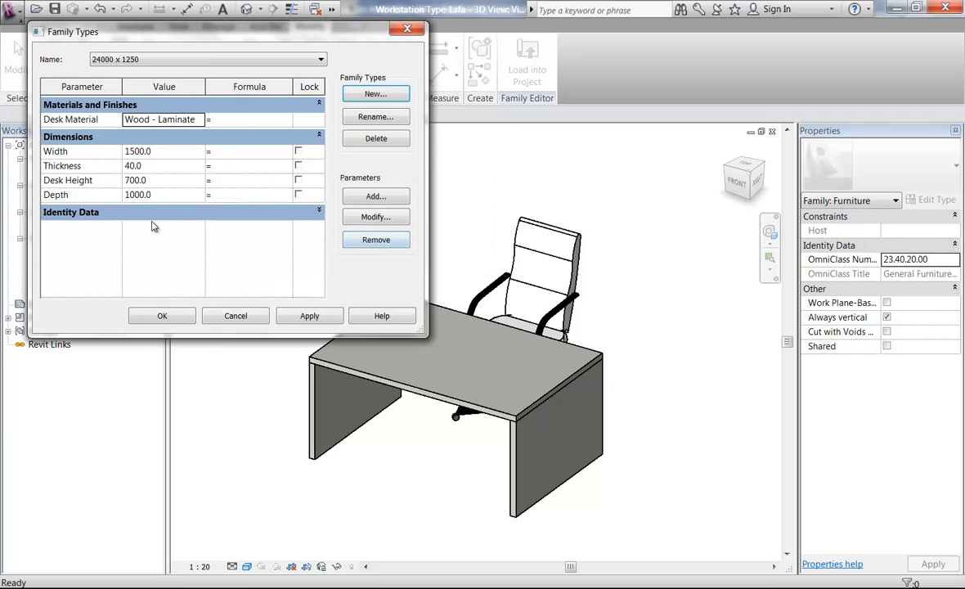
{"action": "left_click", "coordinate": [302, 315]}
{"action": "left_click", "coordinate": [303, 316]}
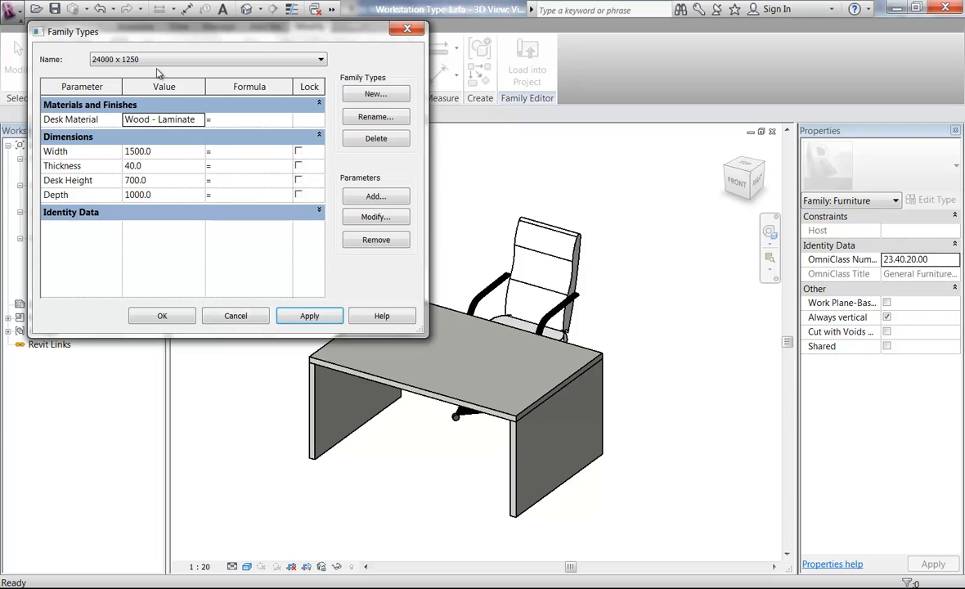
Step: Set the 24000 x 1250 type's Width to 2400 and Depth to 1250, and accept the family types
{"action": "left_click", "coordinate": [164, 151]}
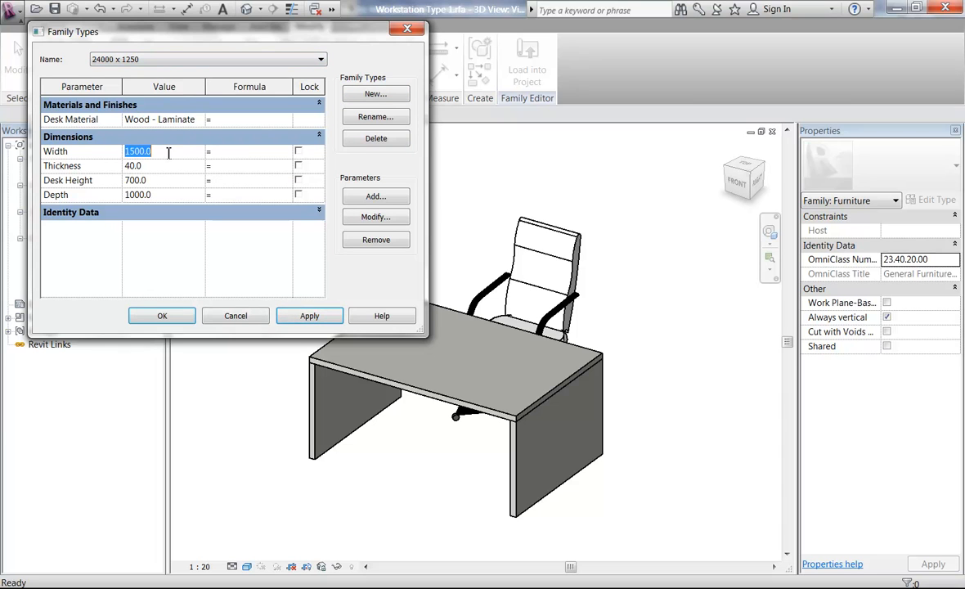
{"action": "type", "text": "2400"}
{"action": "left_click", "coordinate": [168, 194]}
{"action": "type", "text": "1250"}
{"action": "left_click", "coordinate": [301, 317]}
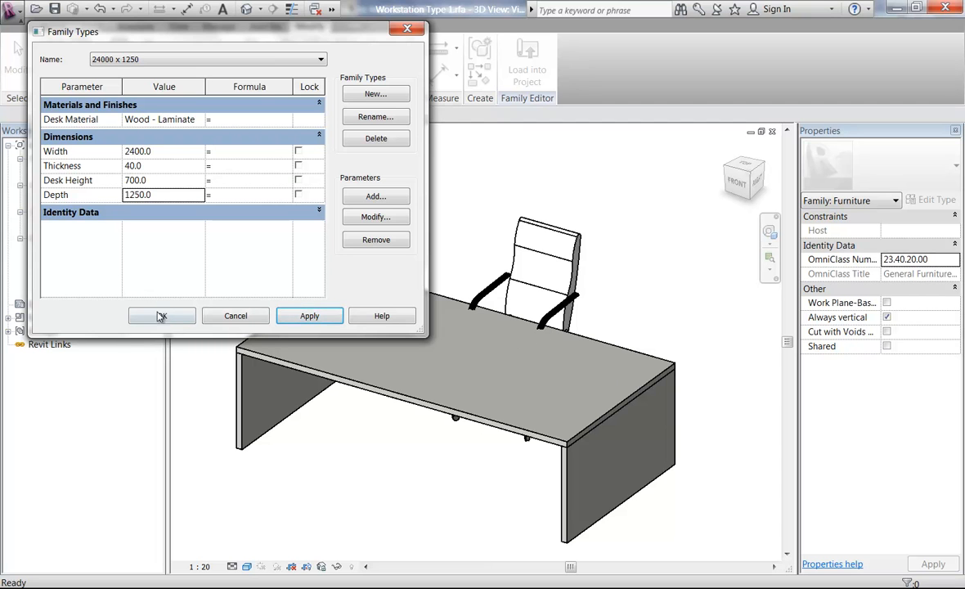
{"action": "left_click", "coordinate": [161, 316]}
Step: Examine the Chair Executive's position against the enlarged desk in 3D and at the rear edge in the Ref. Level plan
{"action": "left_click", "coordinate": [517, 260]}
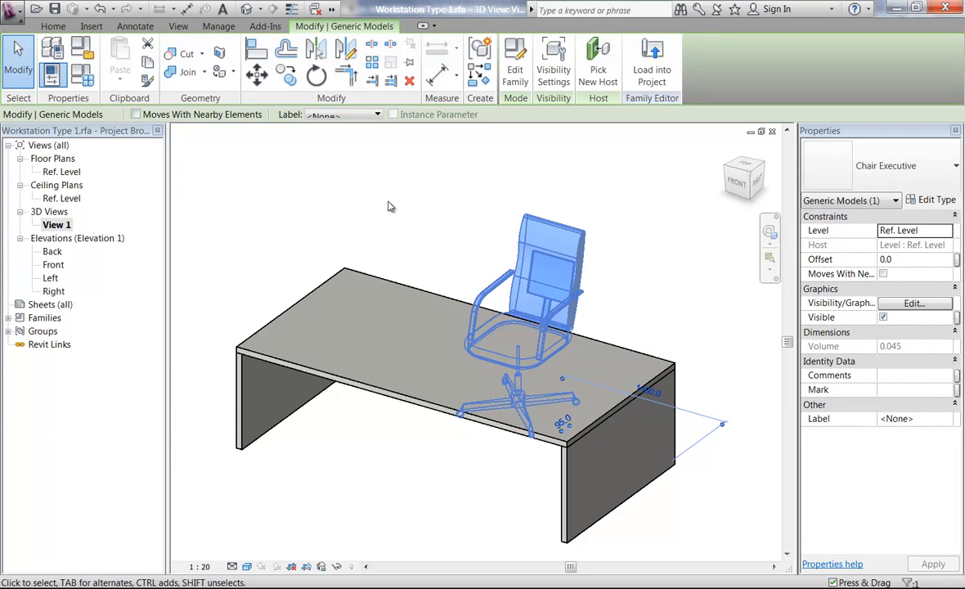
{"action": "left_click", "coordinate": [449, 209]}
{"action": "left_click", "coordinate": [425, 300]}
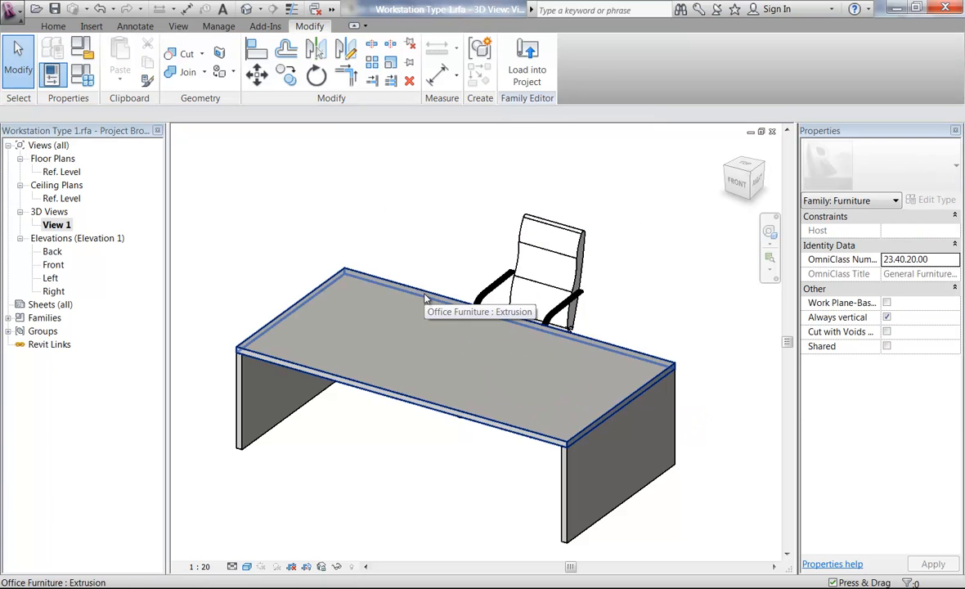
{"action": "double_click", "coordinate": [62, 172]}
{"action": "scroll", "coordinate": [409, 344], "scroll_direction": "up", "scroll_amount": 5}
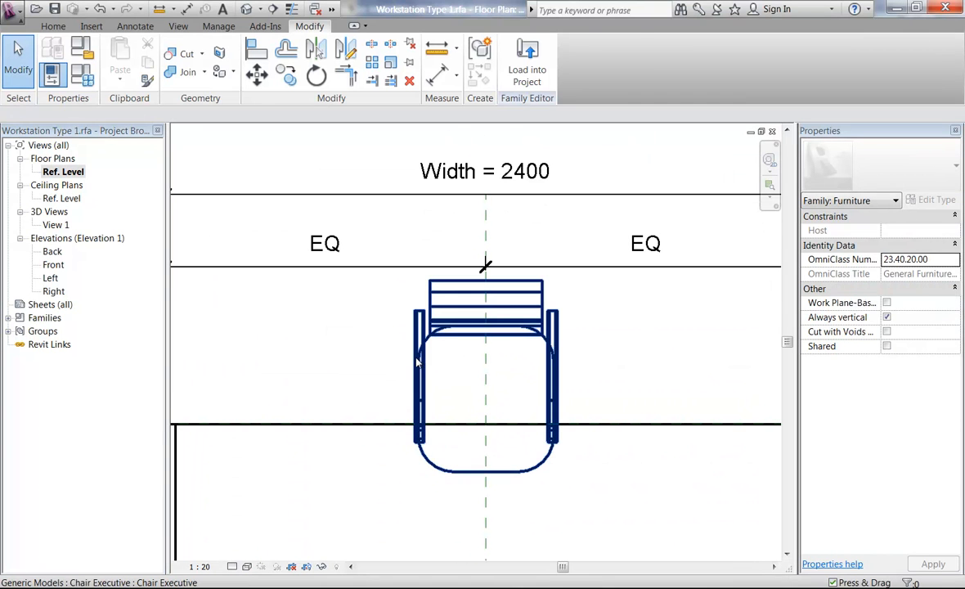
Step: Nudge the executive chair slightly away from the desk in plan and check its position in the 3D view
{"action": "left_click", "coordinate": [426, 364]}
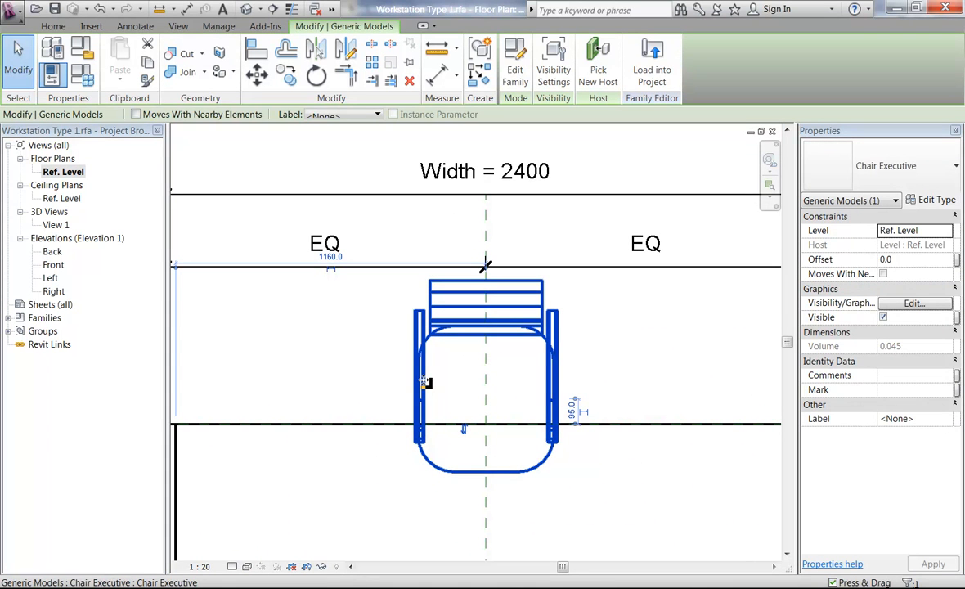
{"action": "left_click", "coordinate": [266, 350]}
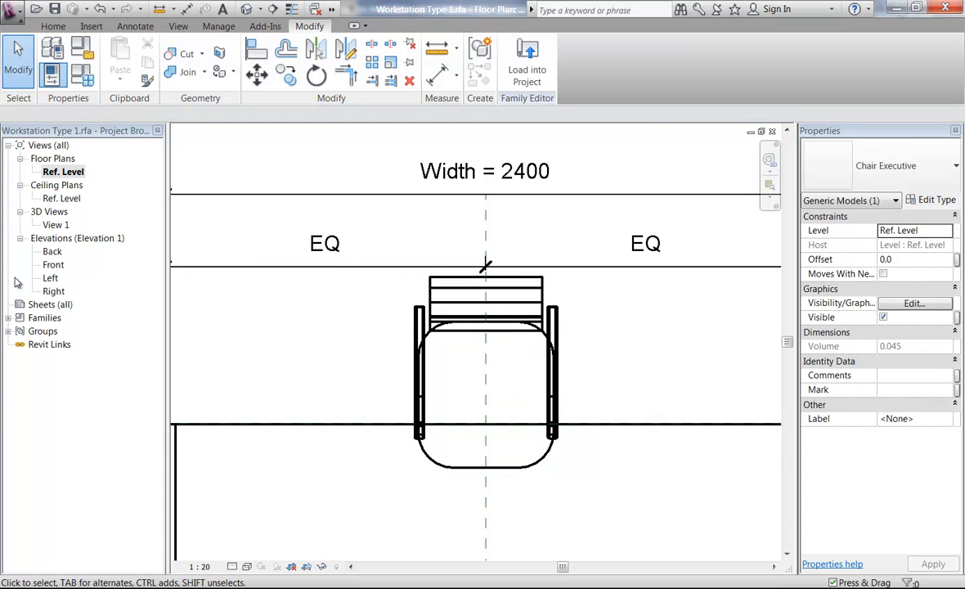
{"action": "double_click", "coordinate": [56, 224]}
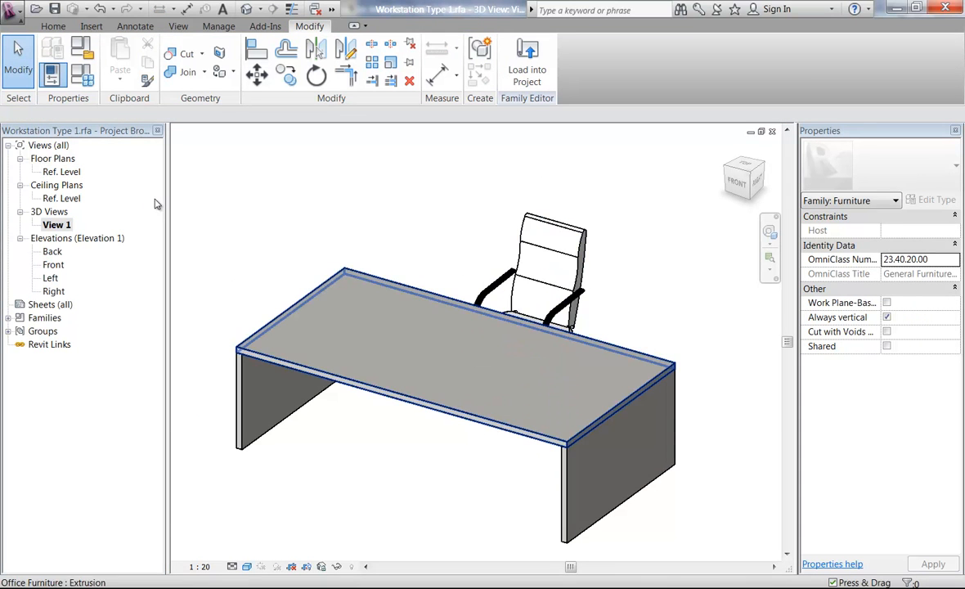
{"action": "double_click", "coordinate": [64, 171]}
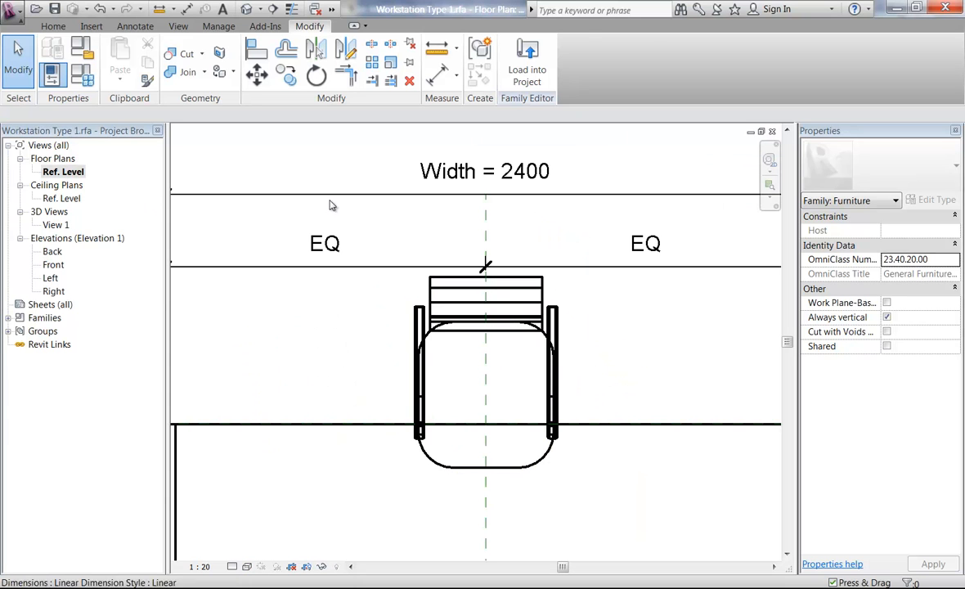
Step: Add an aligned dimension between the desk's back edge and the chair's reference line, and lock it
{"action": "left_click", "coordinate": [438, 74]}
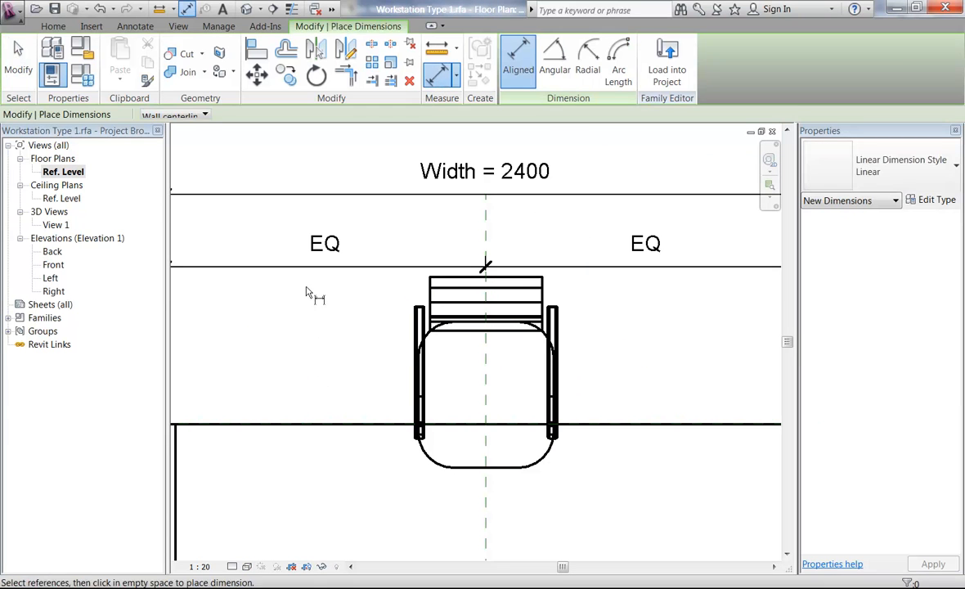
{"action": "left_click", "coordinate": [358, 424]}
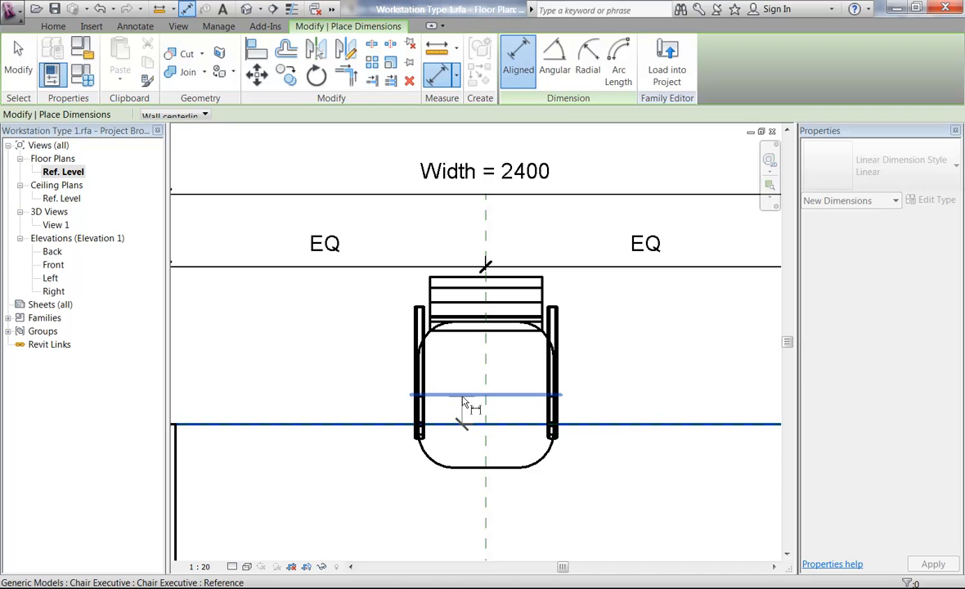
{"action": "left_click", "coordinate": [463, 399]}
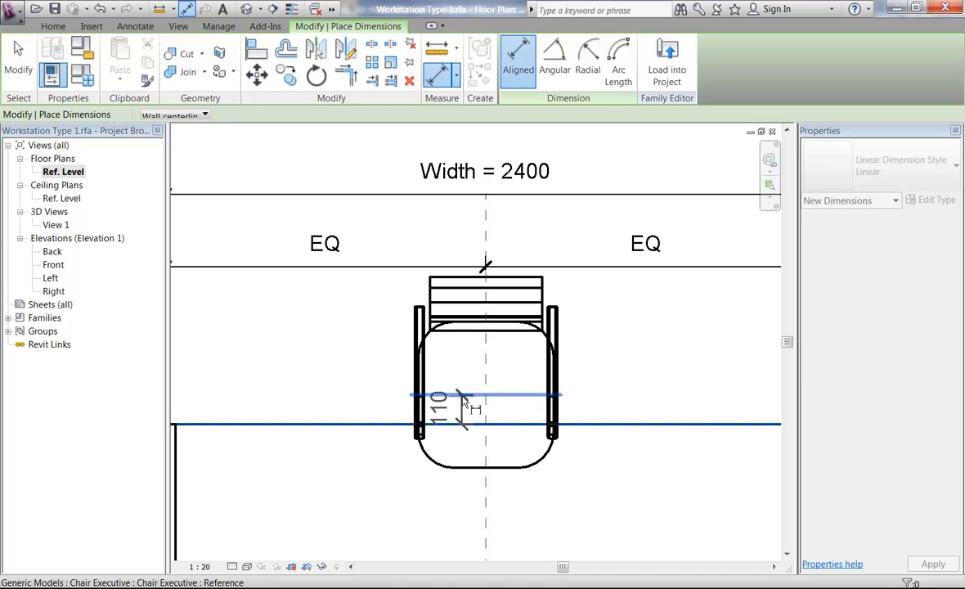
{"action": "left_click", "coordinate": [330, 383]}
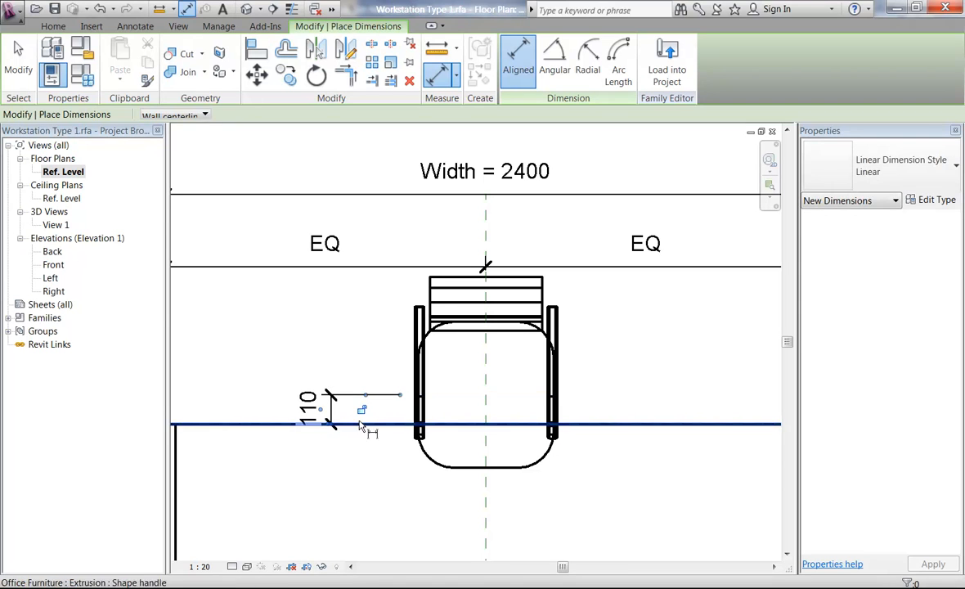
{"action": "left_click", "coordinate": [360, 409]}
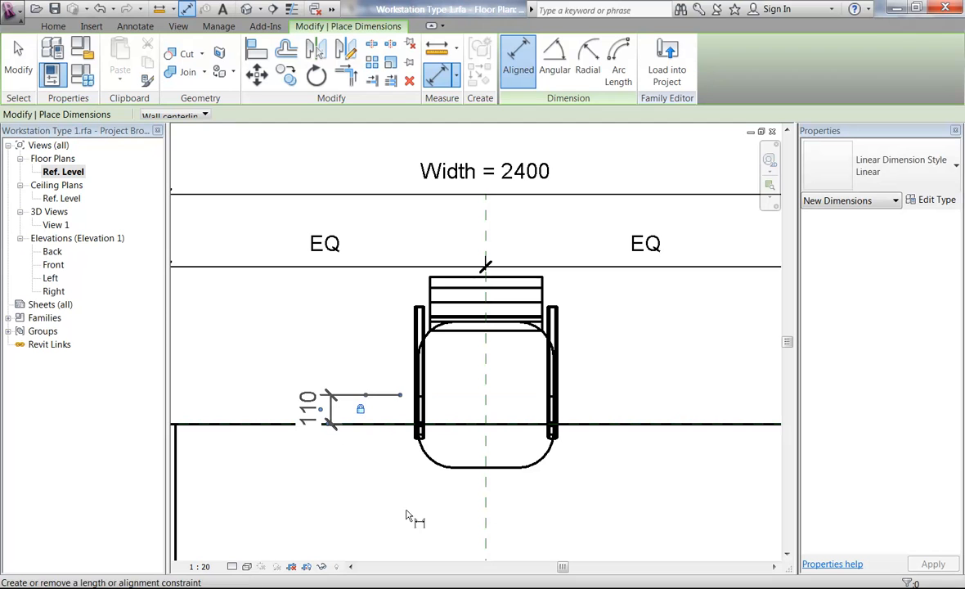
{"action": "right_click", "coordinate": [361, 334]}
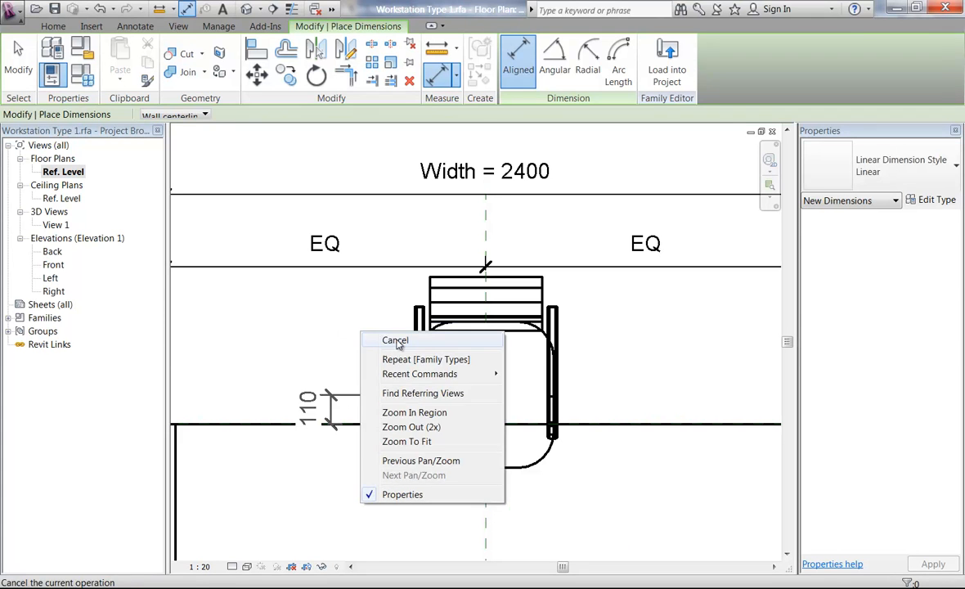
{"action": "left_click", "coordinate": [397, 342]}
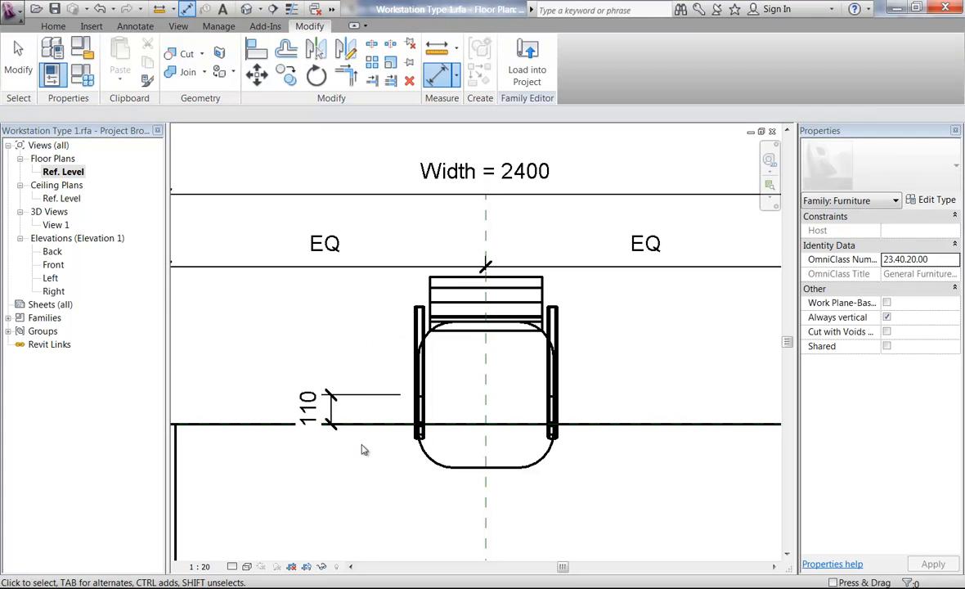
Step: Apply the 1500 x 1000 family type to the workstation while viewing it in 3D
{"action": "double_click", "coordinate": [65, 225]}
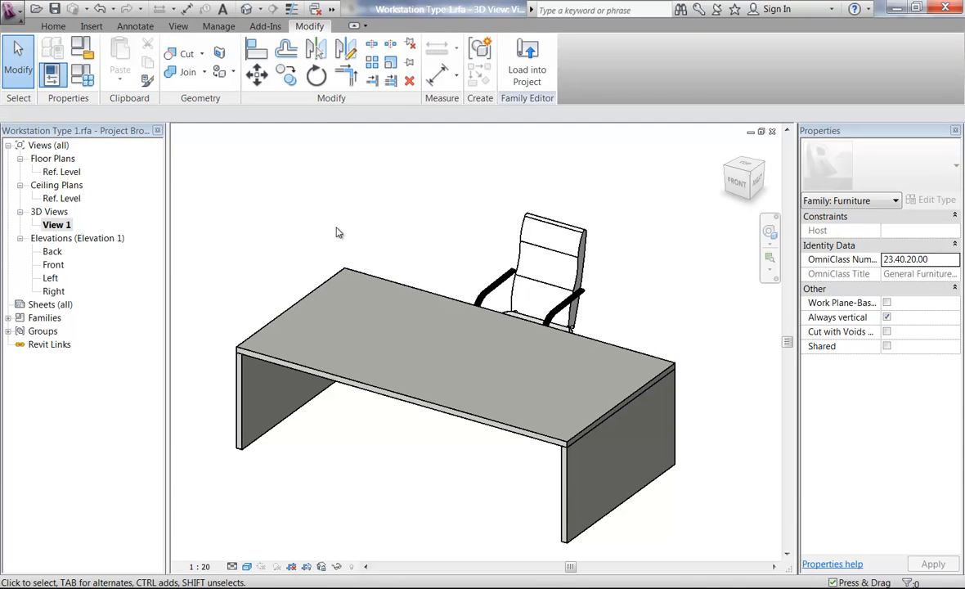
{"action": "left_click", "coordinate": [81, 76]}
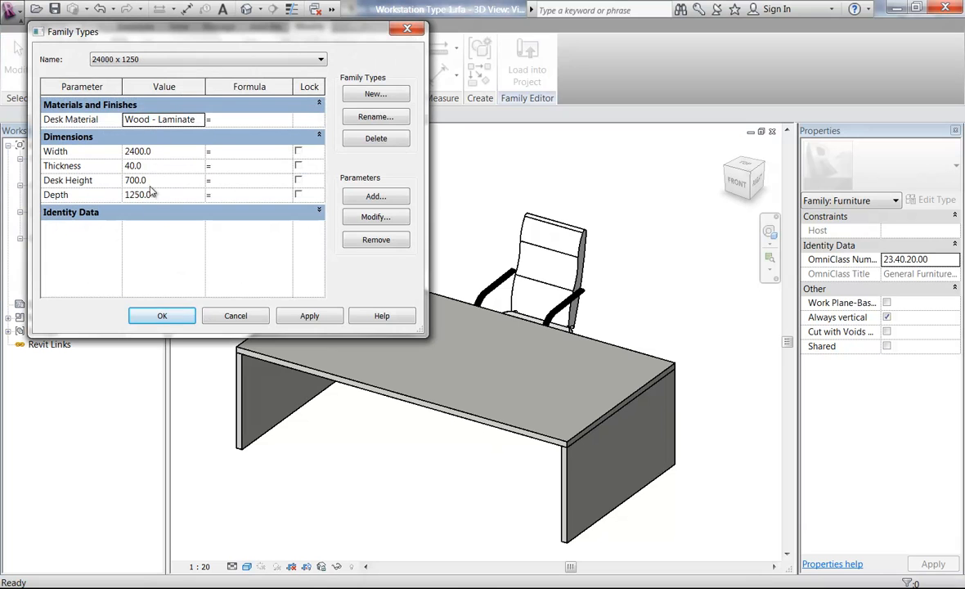
{"action": "left_click", "coordinate": [149, 59]}
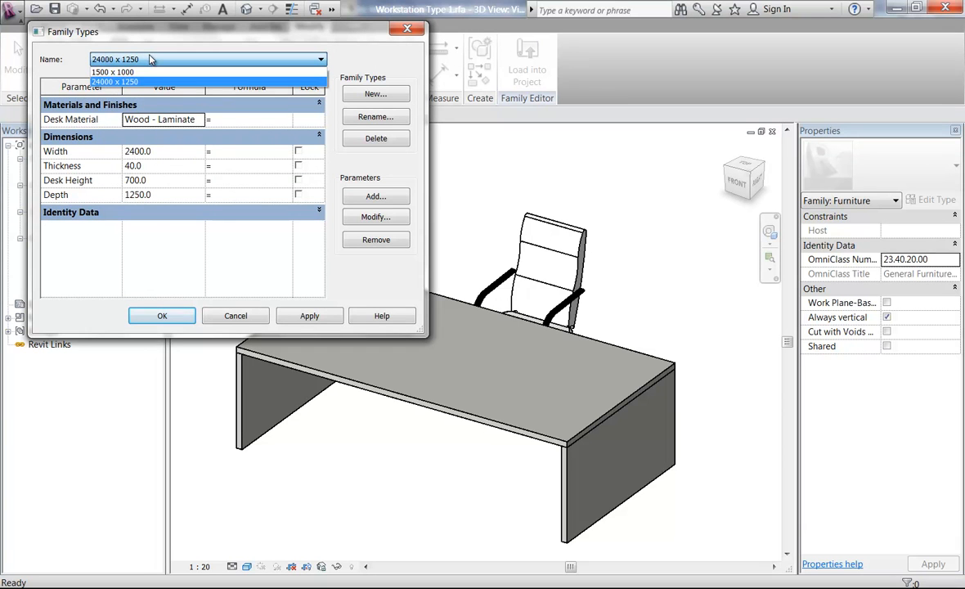
{"action": "left_click", "coordinate": [131, 71]}
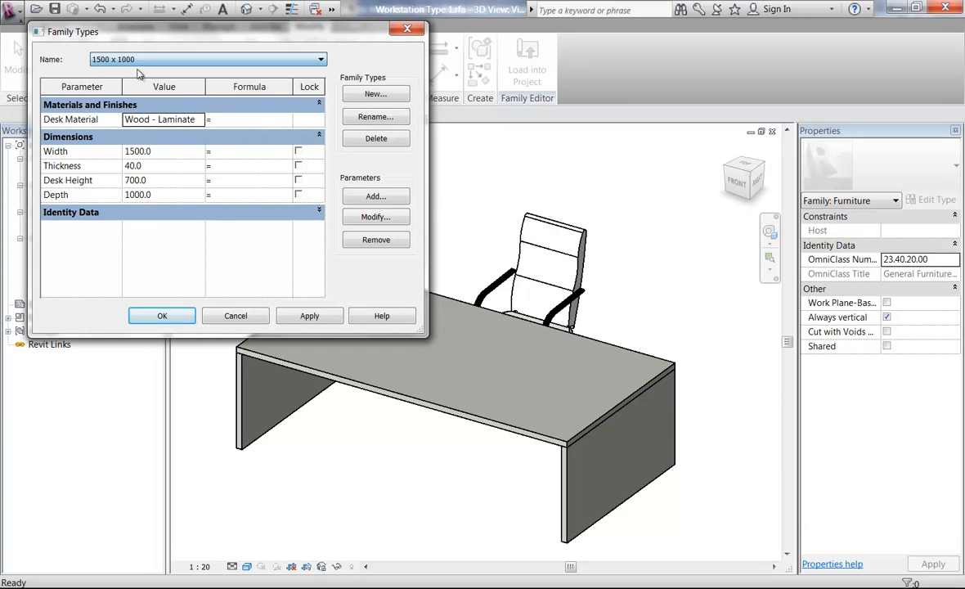
{"action": "left_click", "coordinate": [311, 316]}
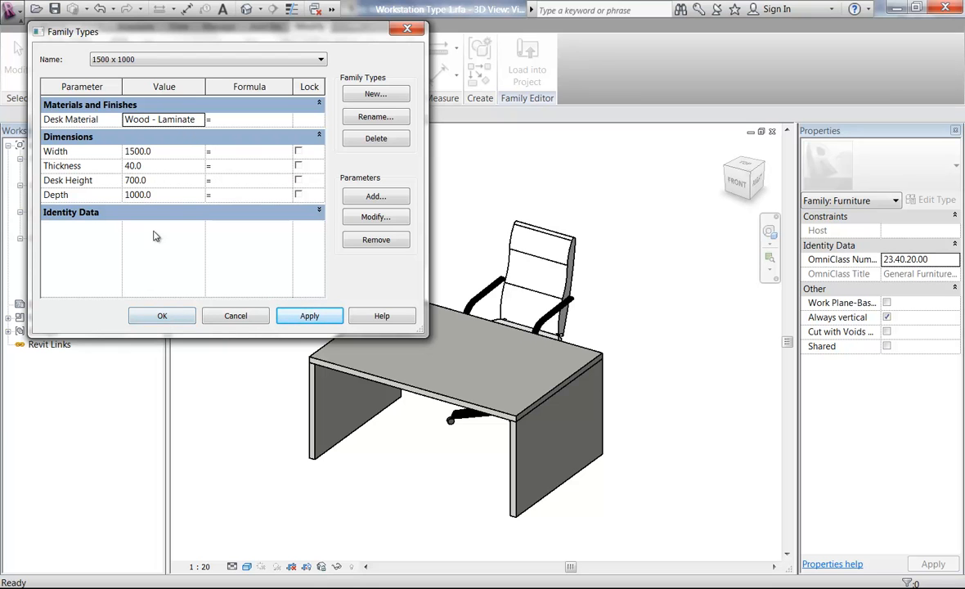
{"action": "left_click", "coordinate": [162, 317]}
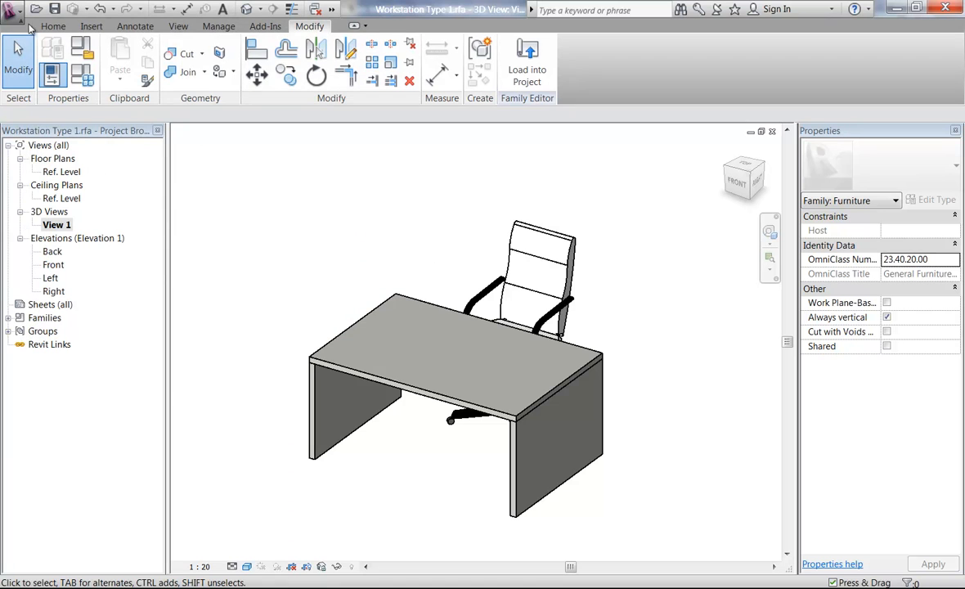
Step: Save the workstation family and load it into the Proposed project, overwriting the existing version and its parameter values
{"action": "left_click", "coordinate": [54, 9]}
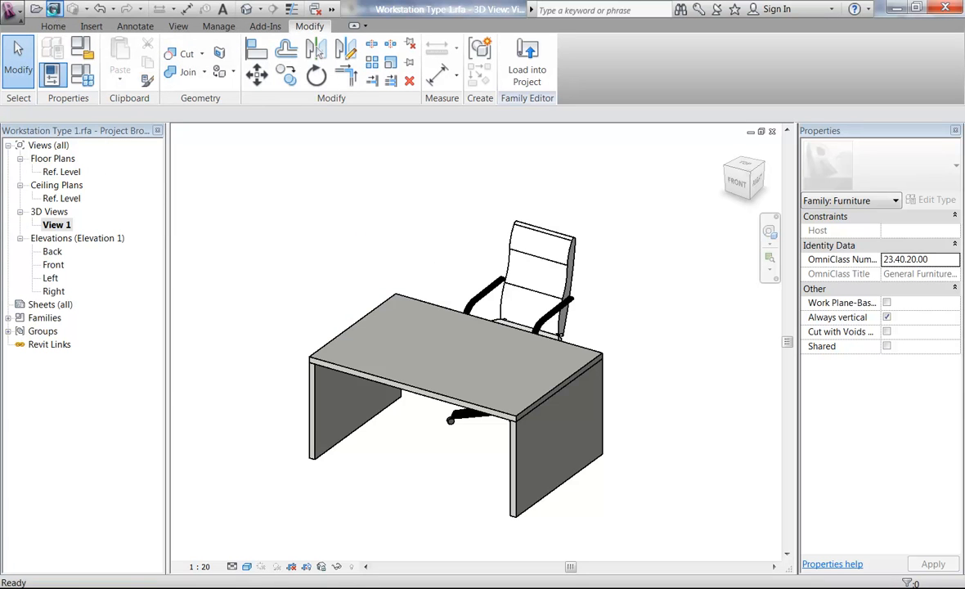
{"action": "left_click", "coordinate": [526, 61]}
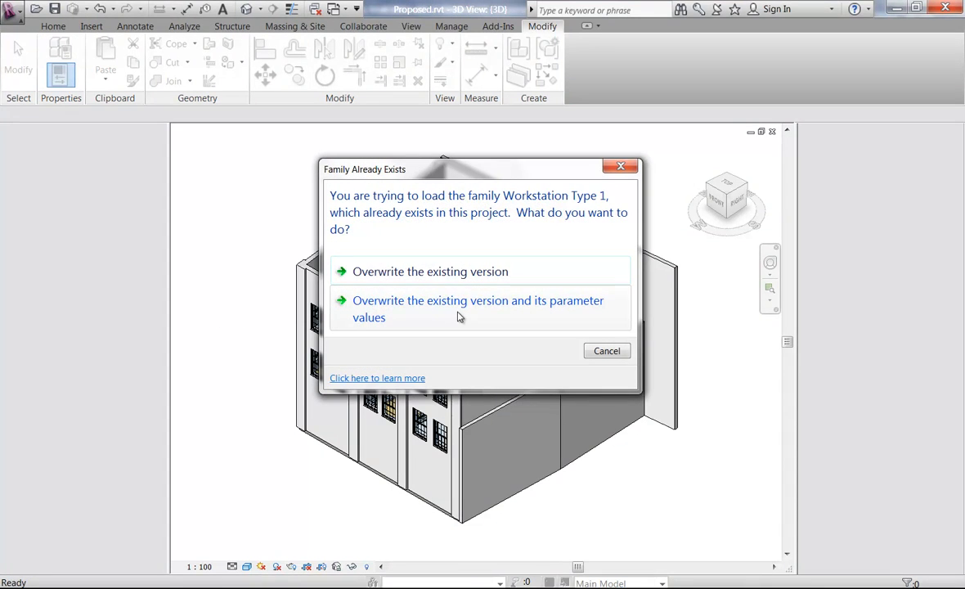
{"action": "left_click", "coordinate": [459, 318]}
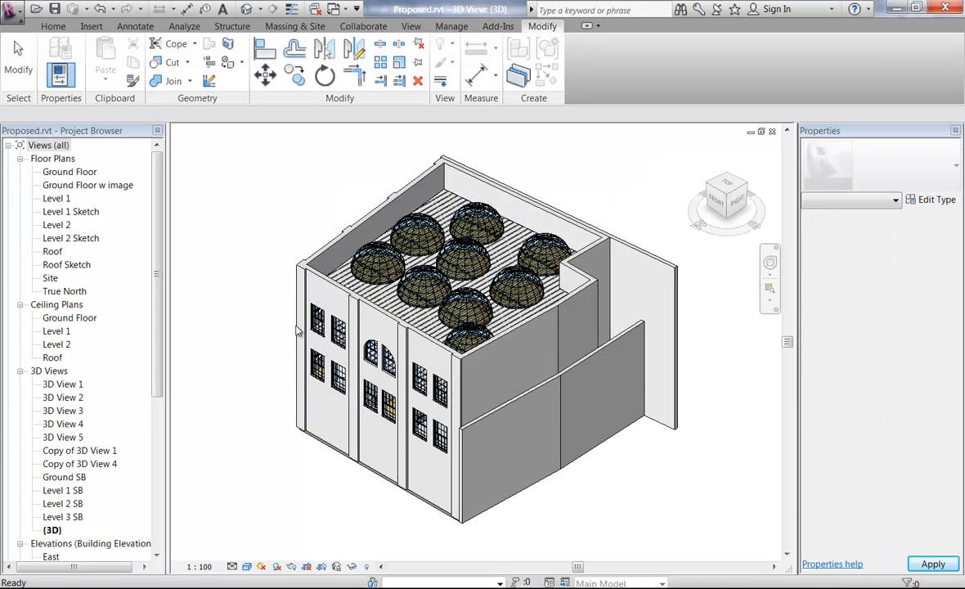
Step: In Copy of 3D View 4, set the Workstation Type 1 type's desk material to Wood - Laminate Red
{"action": "double_click", "coordinate": [71, 464]}
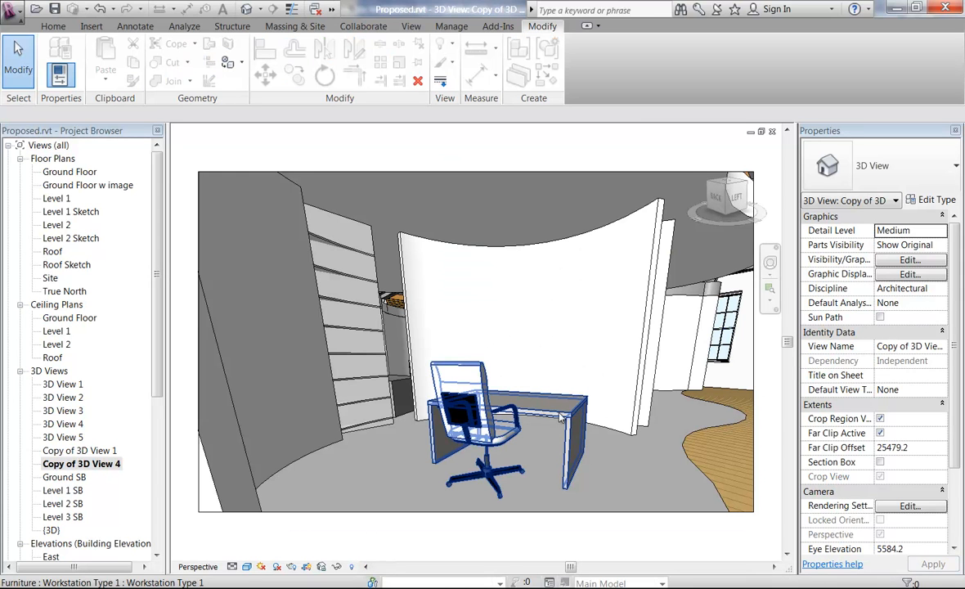
{"action": "left_click", "coordinate": [576, 417]}
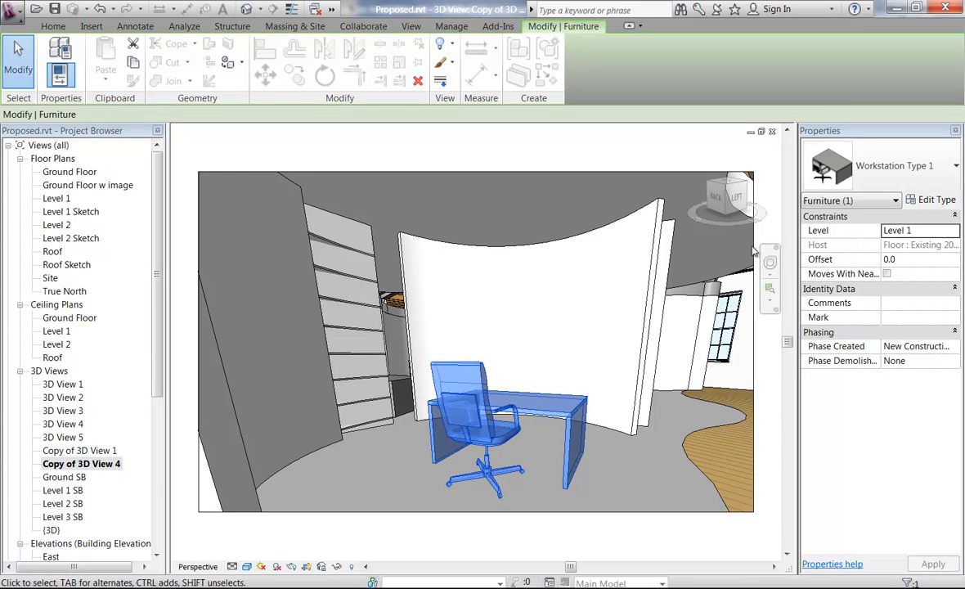
{"action": "left_click", "coordinate": [909, 202]}
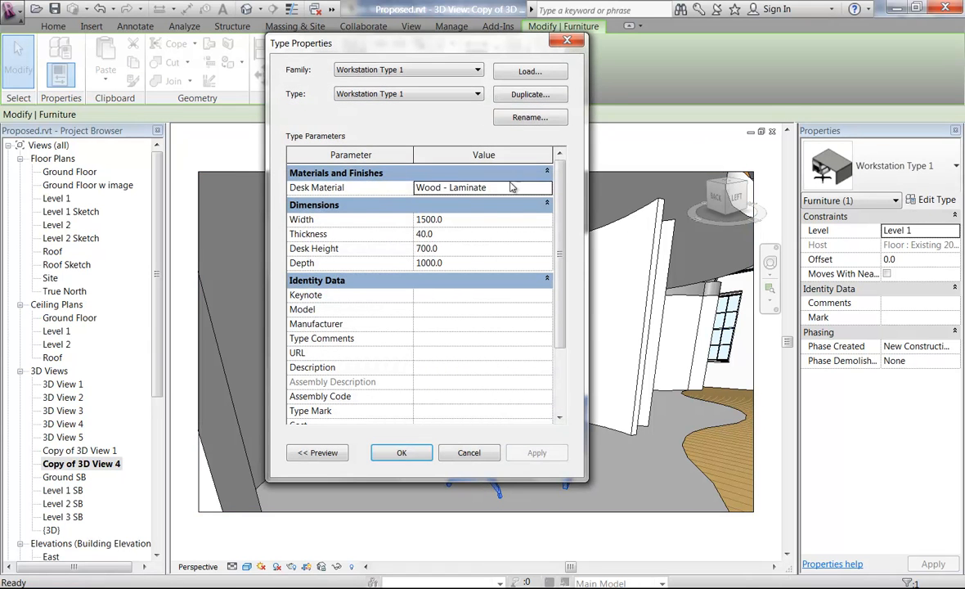
{"action": "left_click", "coordinate": [520, 189]}
{"action": "left_click", "coordinate": [521, 189]}
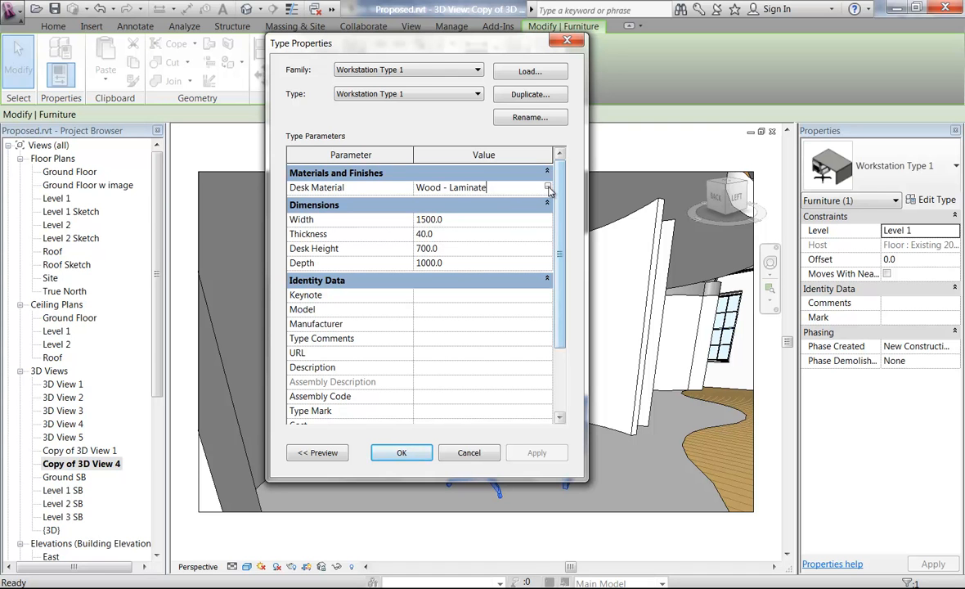
{"action": "left_click", "coordinate": [548, 187]}
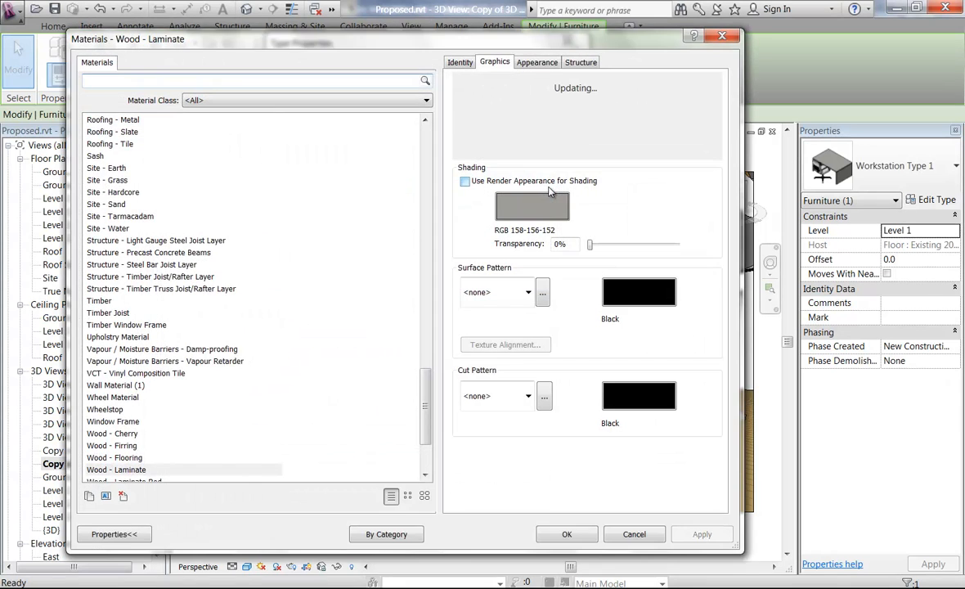
{"action": "left_click_drag", "start_coordinate": [426, 419], "coordinate": [431, 459]}
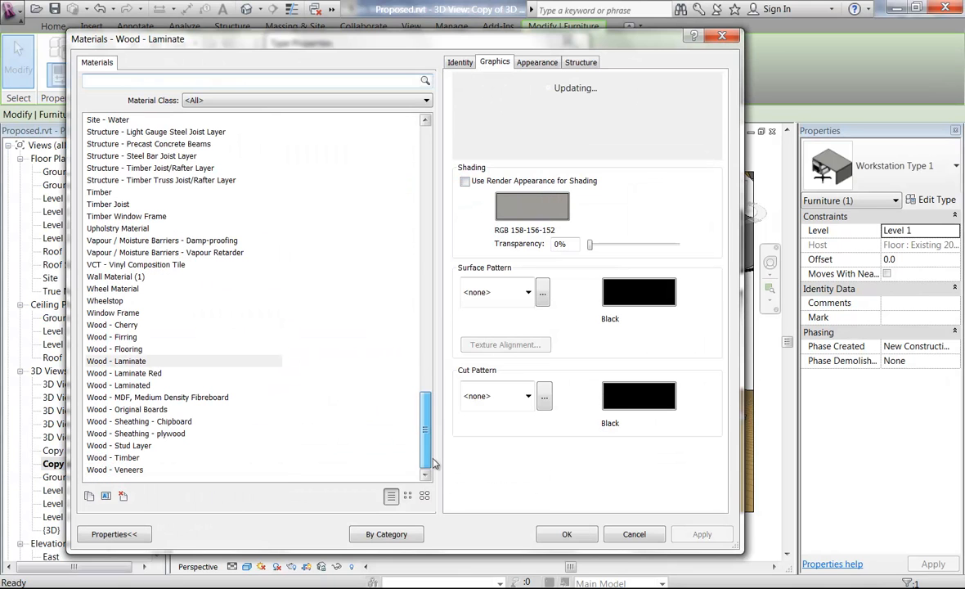
{"action": "left_click", "coordinate": [123, 374]}
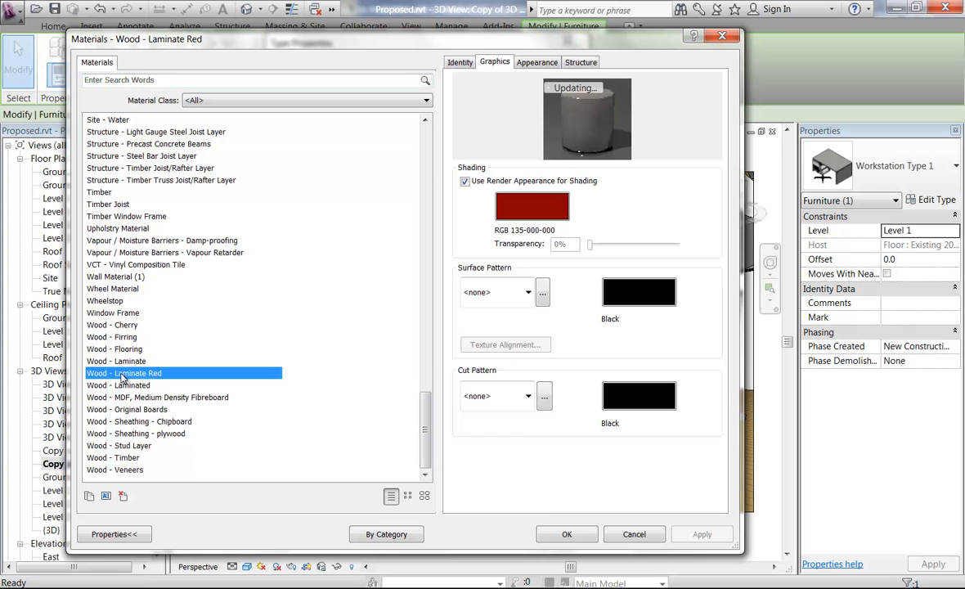
{"action": "left_click", "coordinate": [563, 534]}
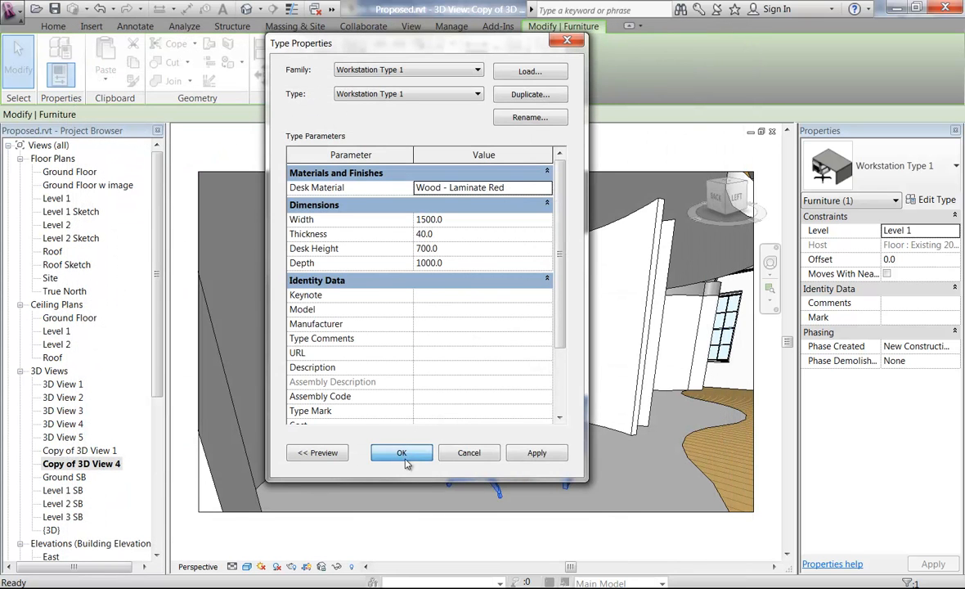
{"action": "left_click", "coordinate": [402, 454]}
{"action": "key", "text": "Escape"}
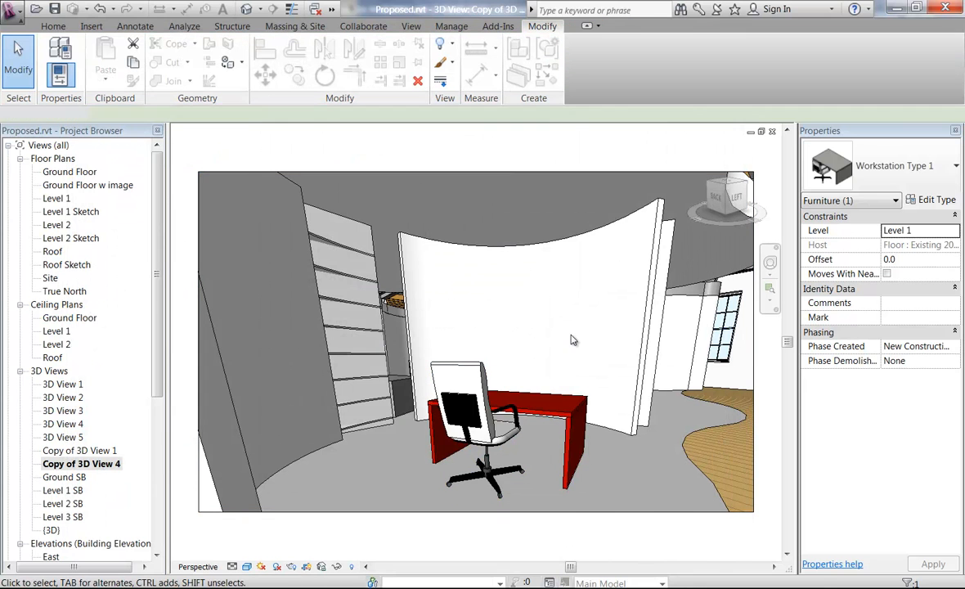
Step: Change the placed workstation to the 1500 x 1000 type of Workstation Type 1
{"action": "left_click", "coordinate": [532, 383]}
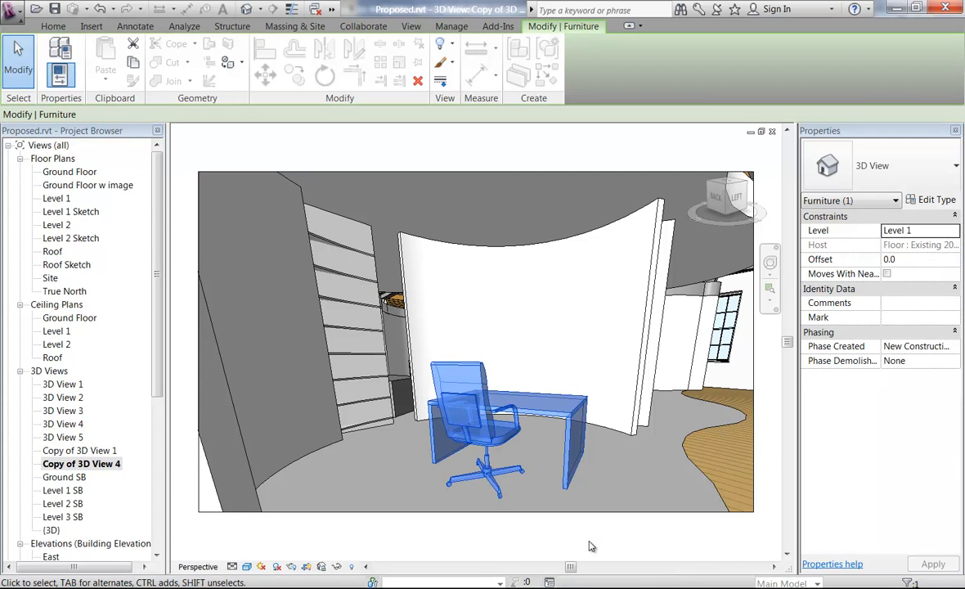
{"action": "left_click", "coordinate": [905, 174]}
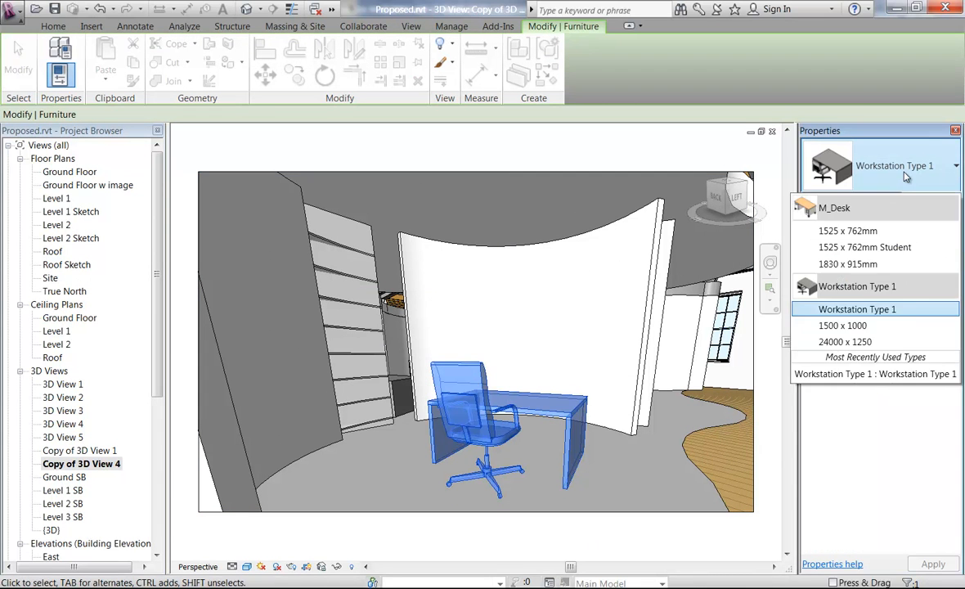
{"action": "left_click", "coordinate": [842, 326]}
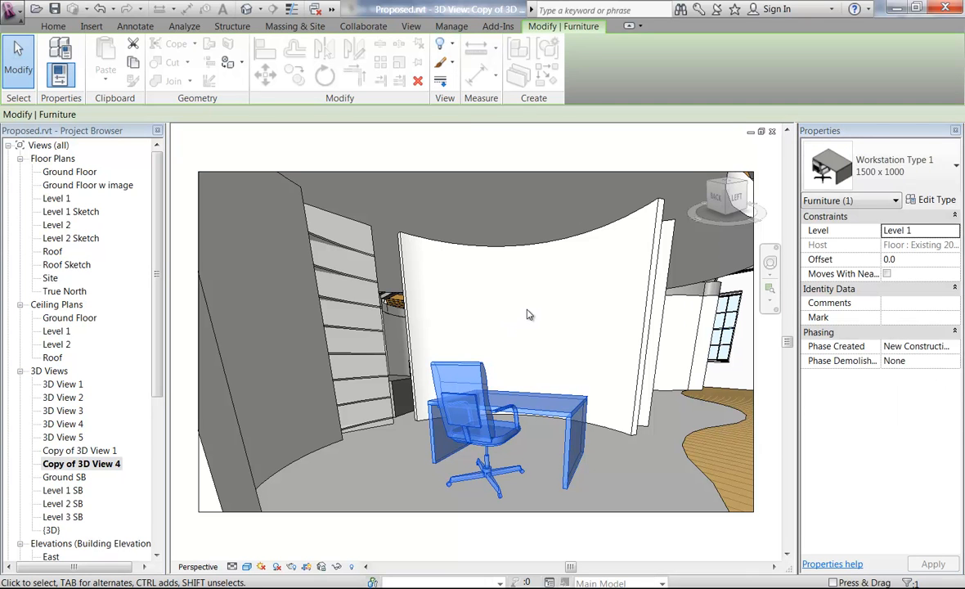
{"action": "key", "text": "Escape"}
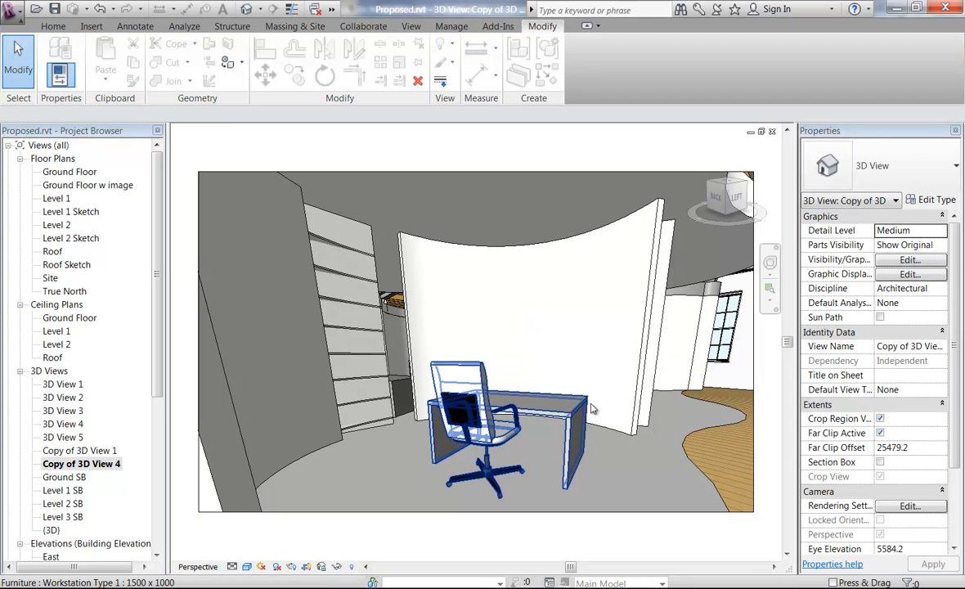
Step: Change the placed workstation to the 24000 x 1250 type of Workstation Type 1
{"action": "left_click", "coordinate": [869, 167]}
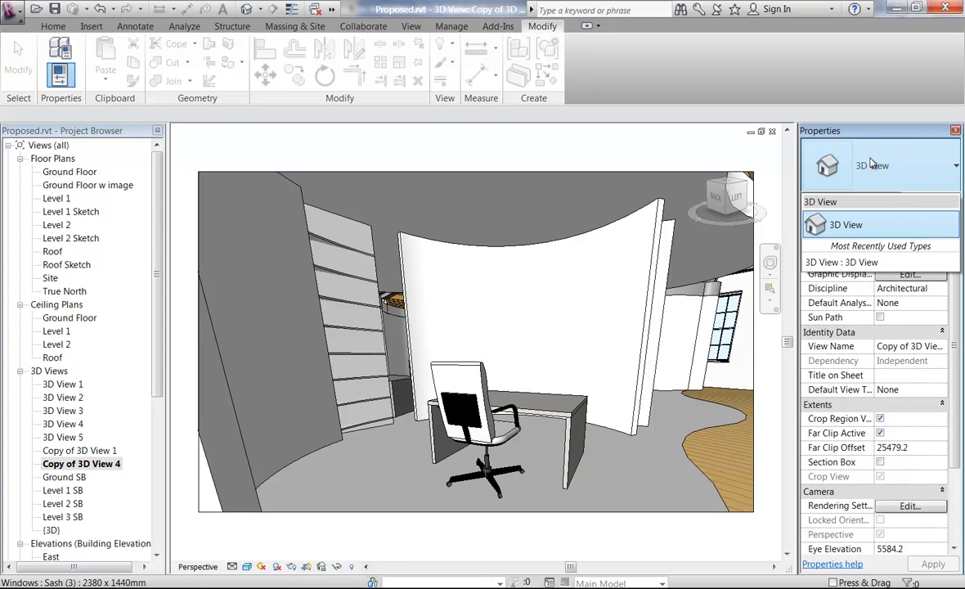
{"action": "left_click", "coordinate": [868, 168]}
{"action": "left_click", "coordinate": [579, 413]}
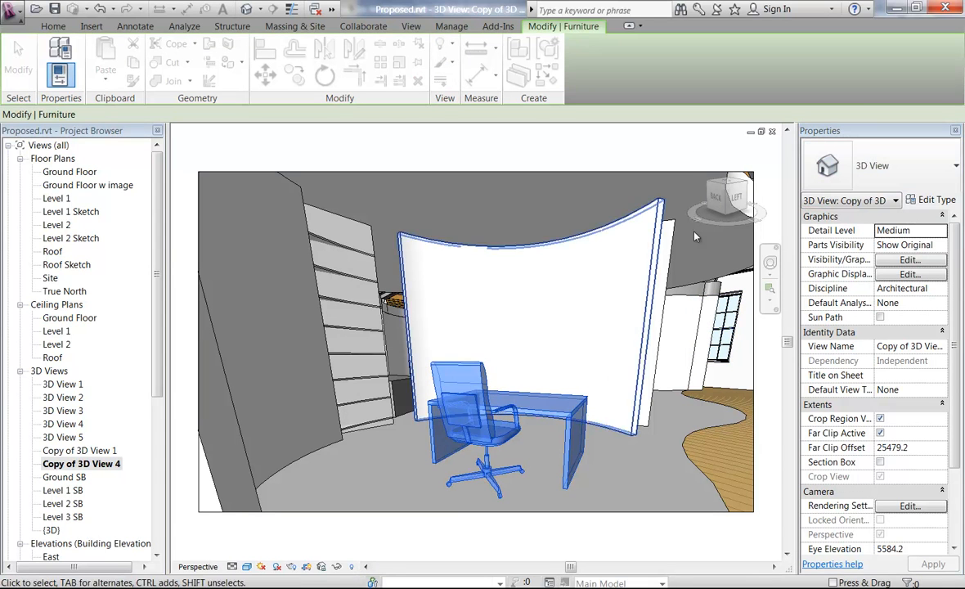
{"action": "left_click", "coordinate": [891, 172]}
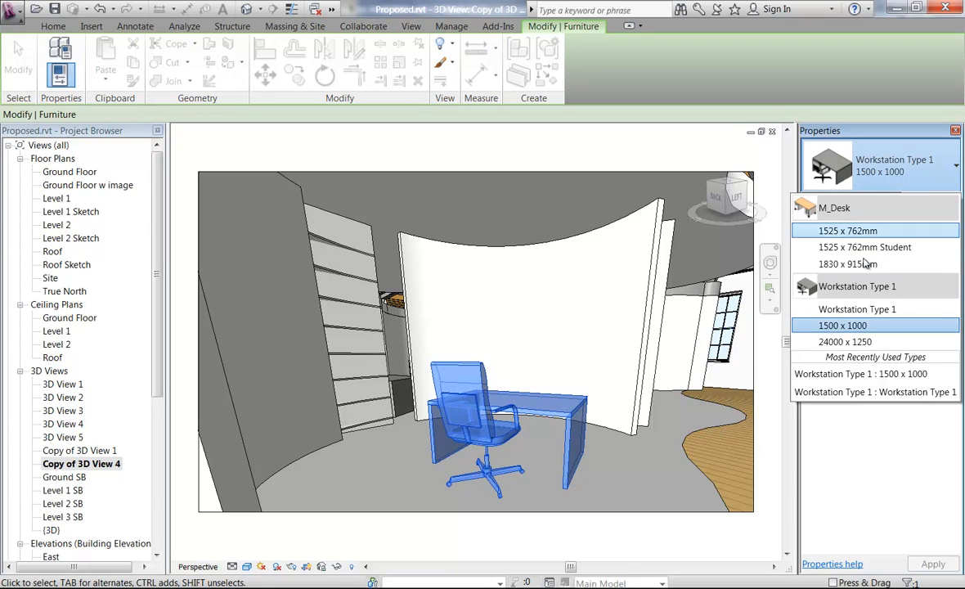
{"action": "left_click", "coordinate": [850, 344]}
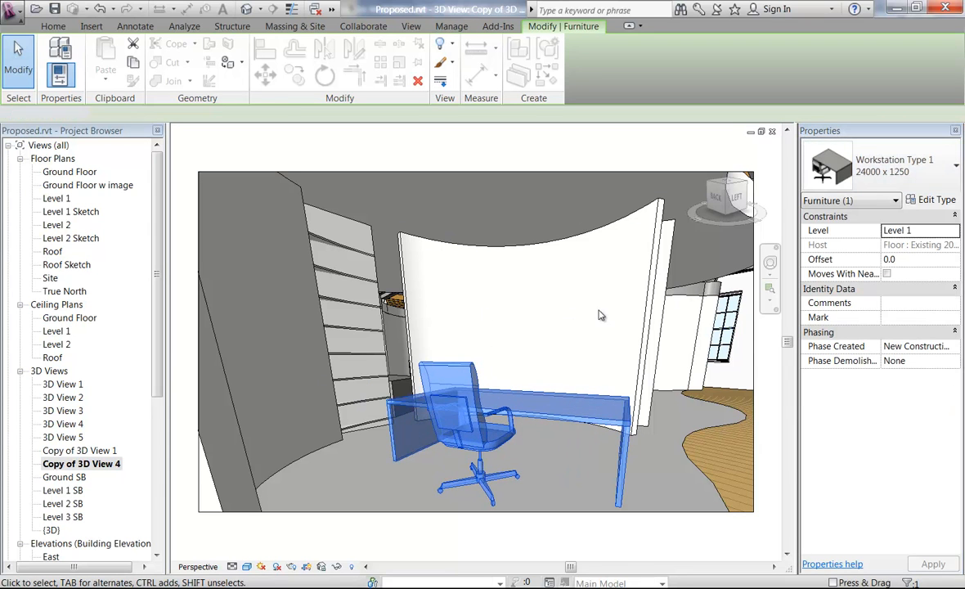
{"action": "key", "text": "Escape"}
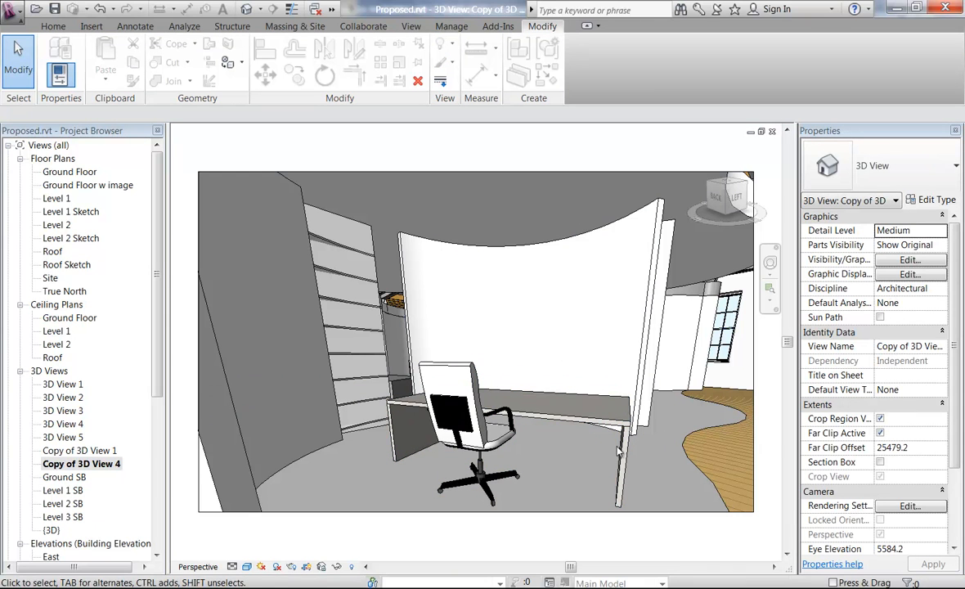
Step: Check the desk material in the type properties of the placed 24000 x 1250 workstation
{"action": "left_click", "coordinate": [572, 405]}
{"action": "left_click", "coordinate": [932, 200]}
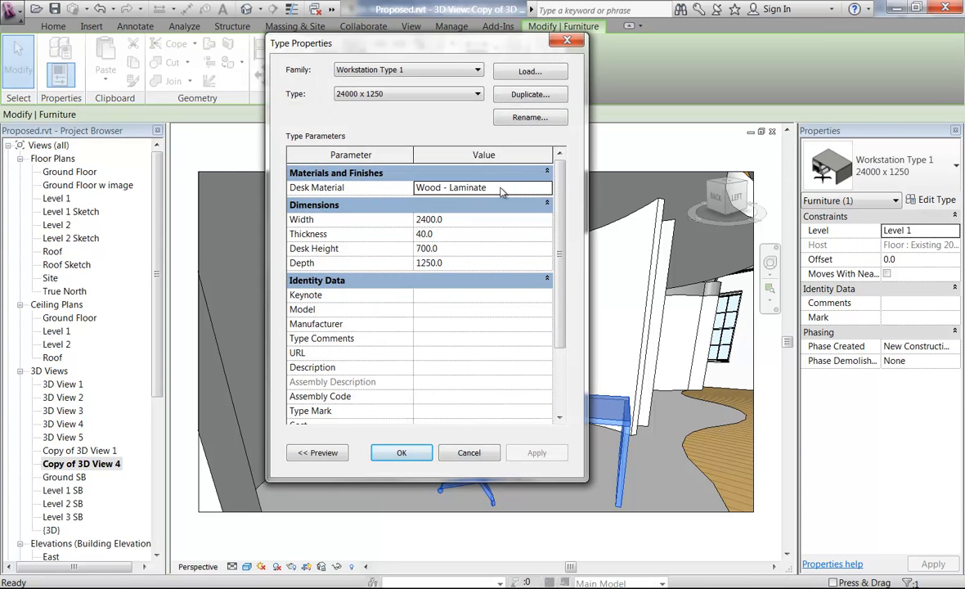
{"action": "left_click", "coordinate": [503, 188]}
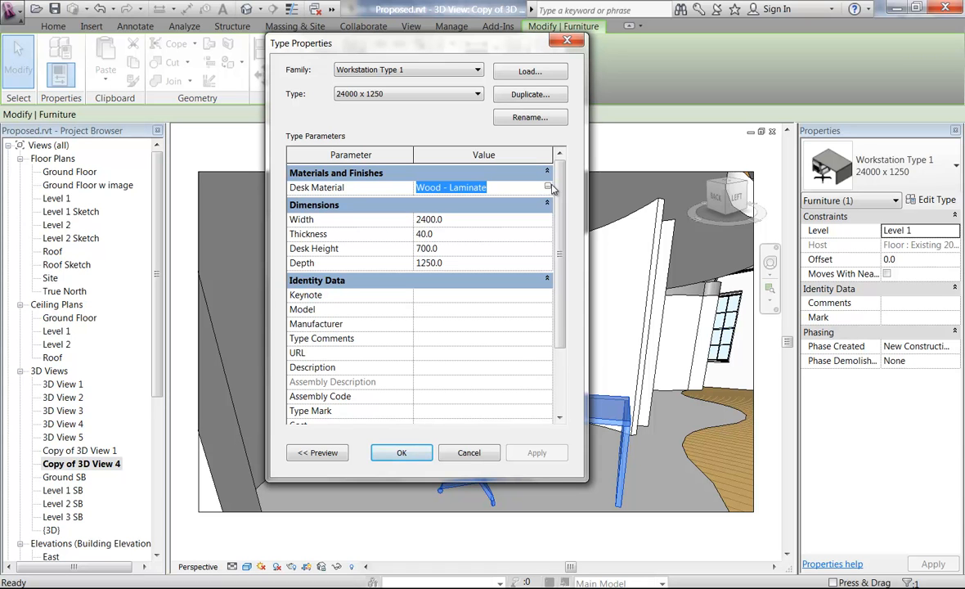
{"action": "left_click", "coordinate": [468, 454]}
{"action": "key", "text": "Escape"}
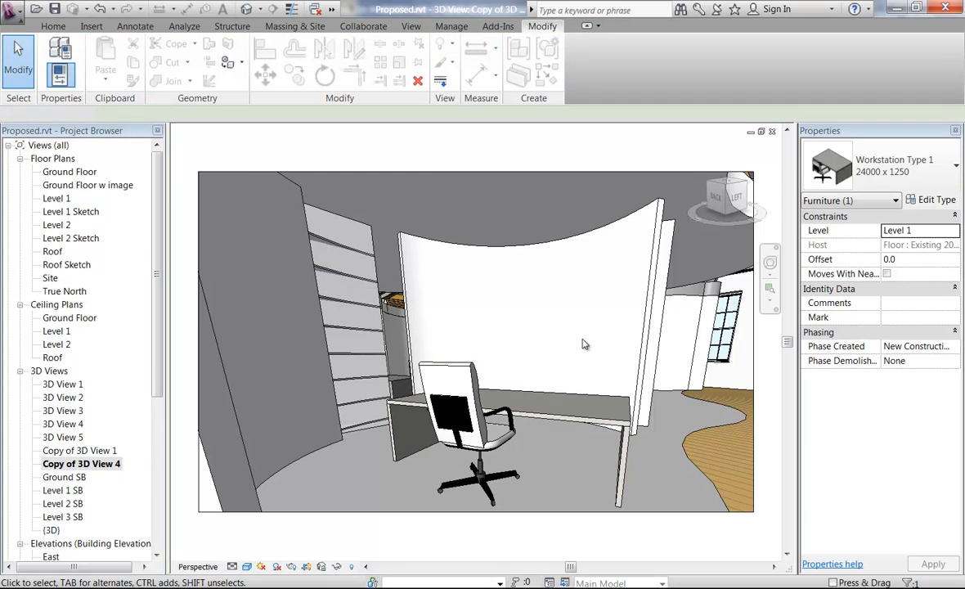
Step: Open the placed workstation's family for editing and show it in its 3D view, View 1
{"action": "double_click", "coordinate": [51, 530]}
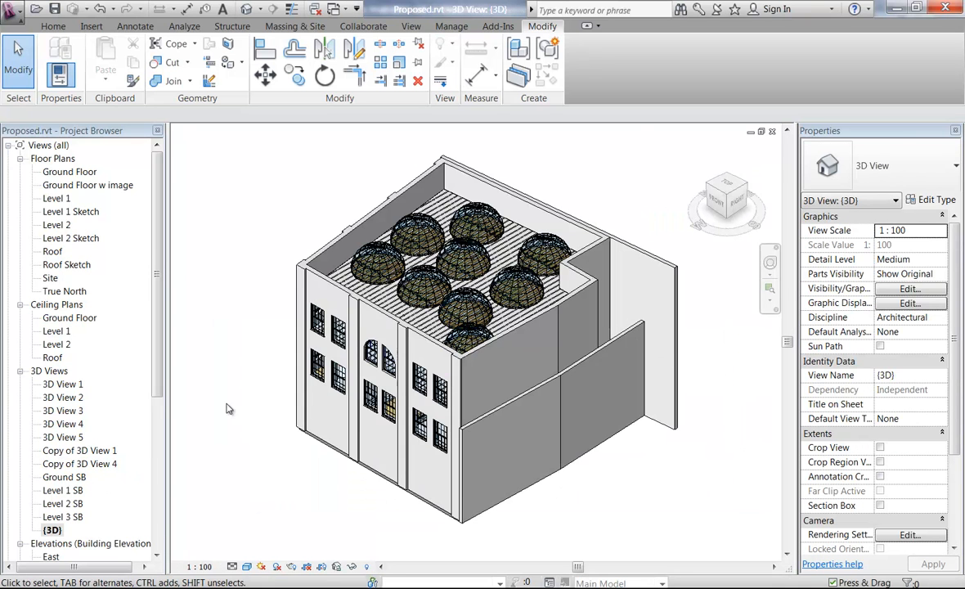
{"action": "double_click", "coordinate": [62, 517]}
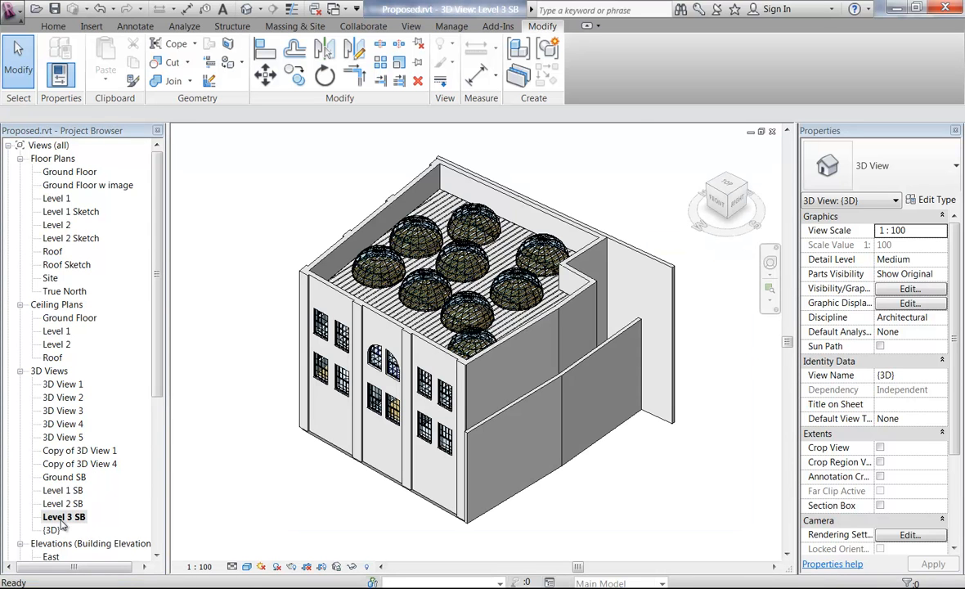
{"action": "double_click", "coordinate": [69, 464]}
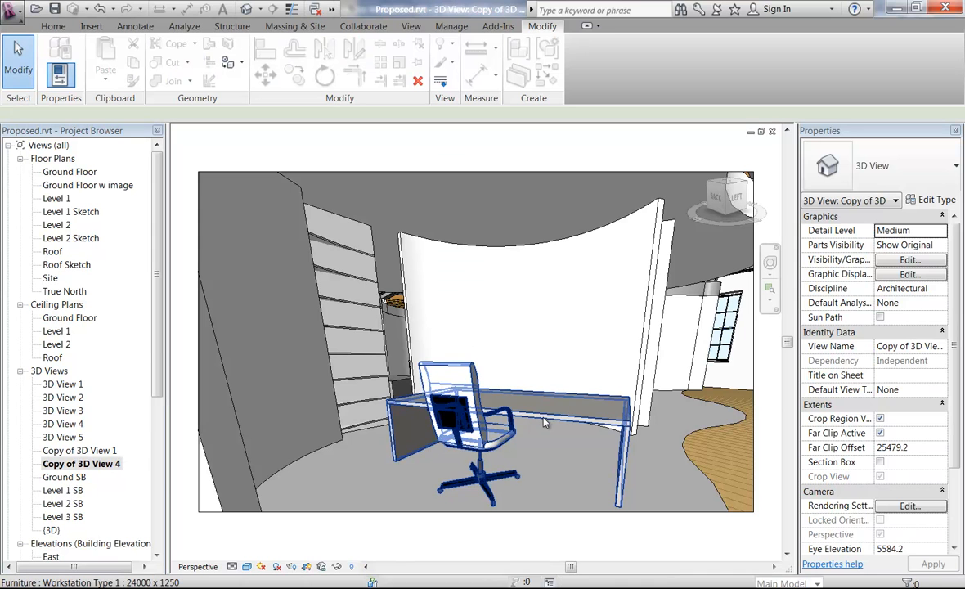
{"action": "left_click", "coordinate": [554, 417]}
{"action": "double_click", "coordinate": [50, 530]}
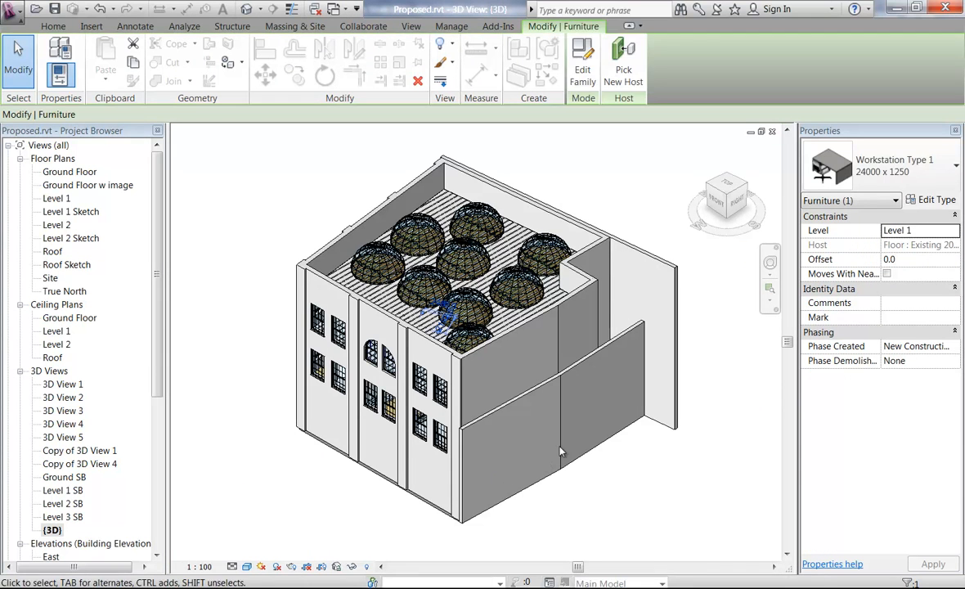
{"action": "left_click", "coordinate": [584, 66]}
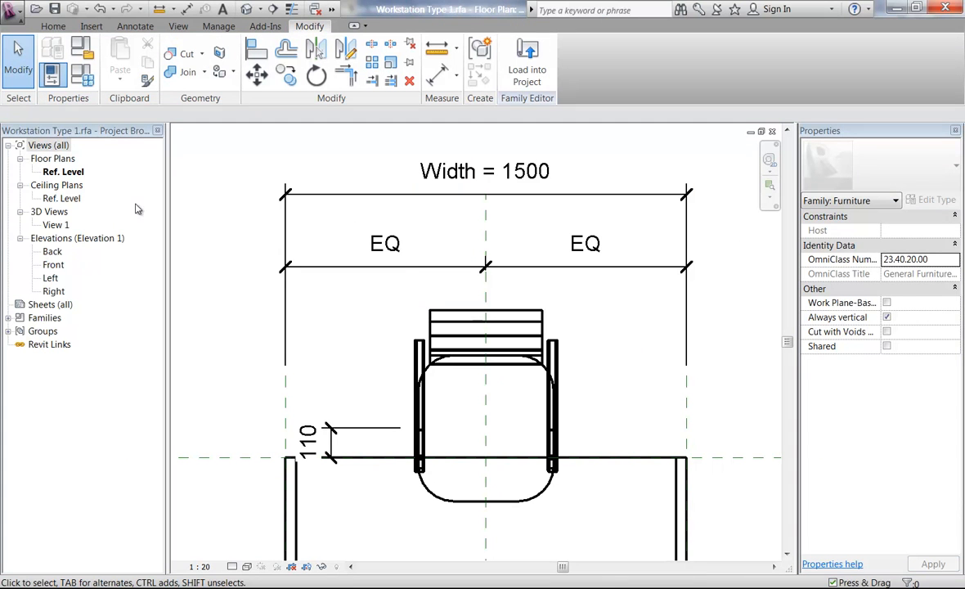
{"action": "double_click", "coordinate": [55, 225]}
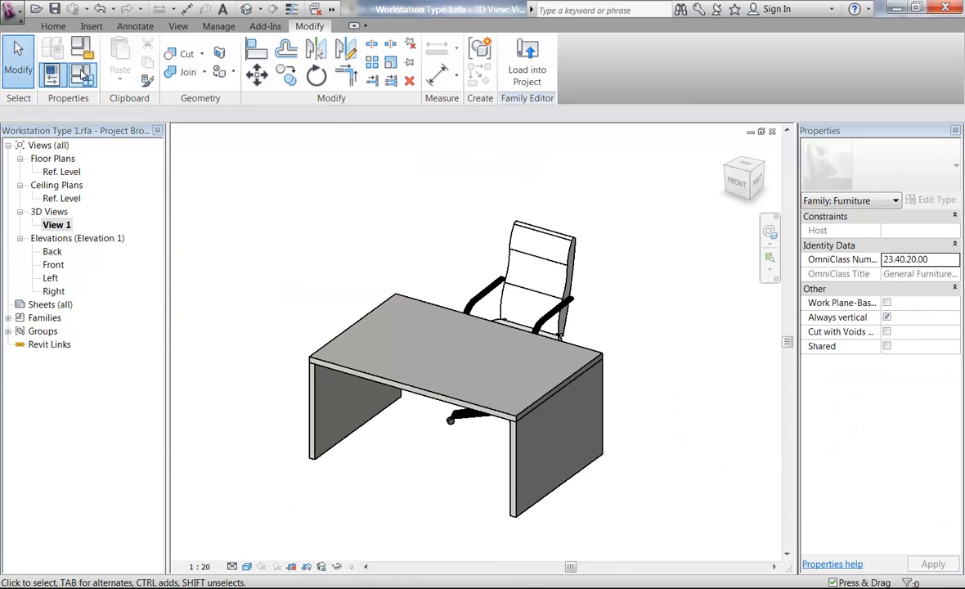
Step: For the 24000 x 1250 family type, duplicate the Wood - Laminate desk material as Wood - Laminate Green
{"action": "left_click", "coordinate": [82, 74]}
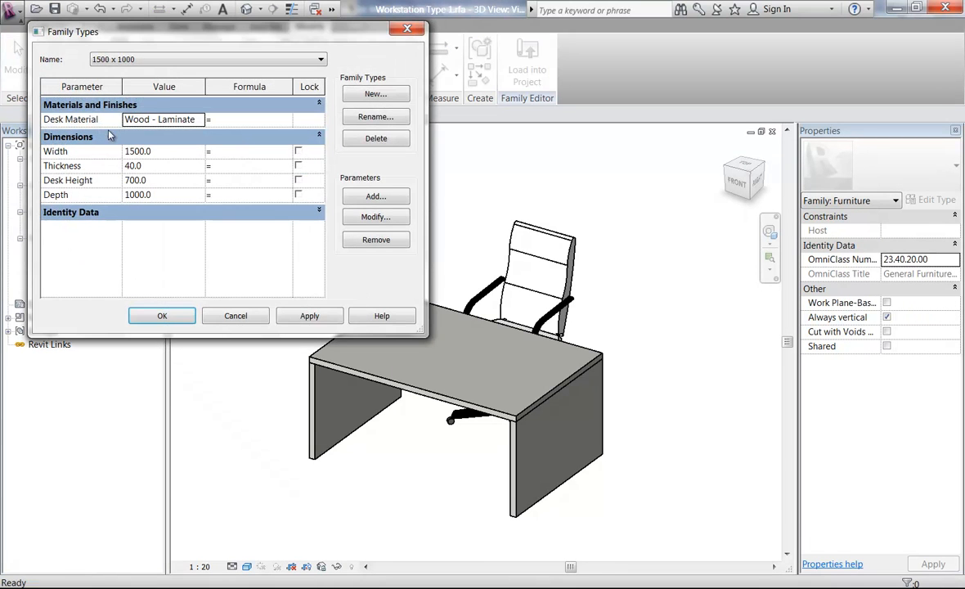
{"action": "left_click", "coordinate": [147, 60]}
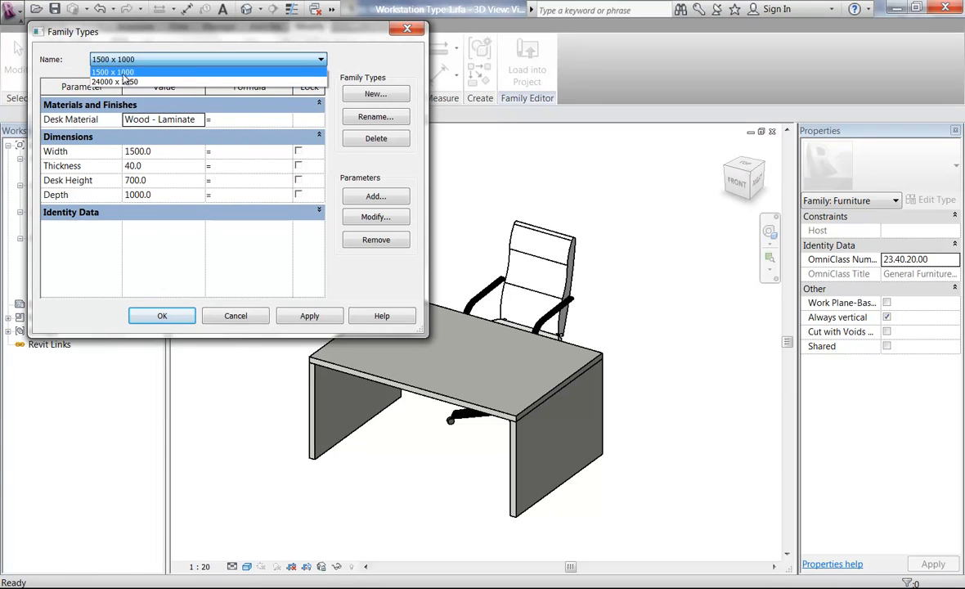
{"action": "left_click", "coordinate": [127, 83]}
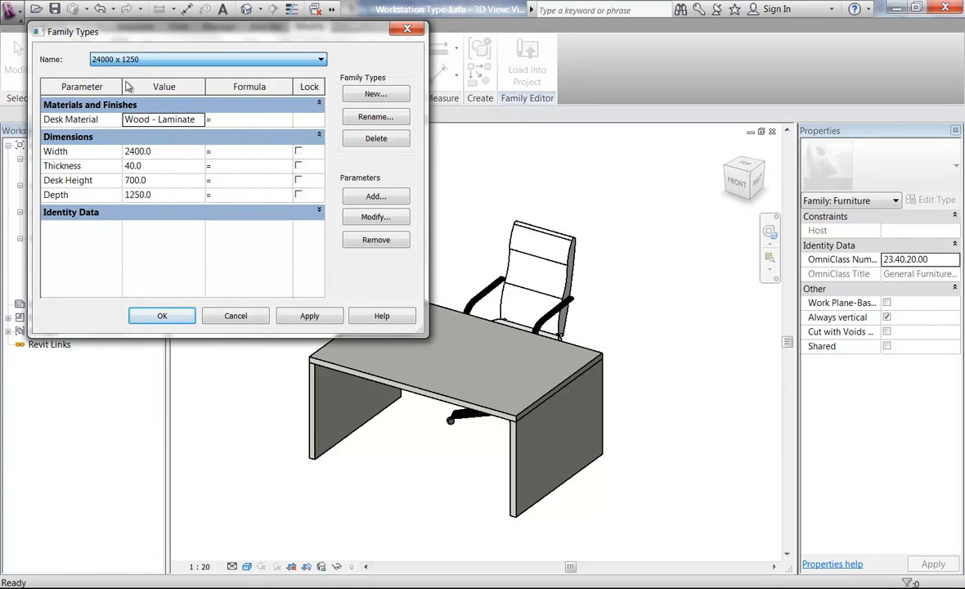
{"action": "left_click", "coordinate": [201, 119]}
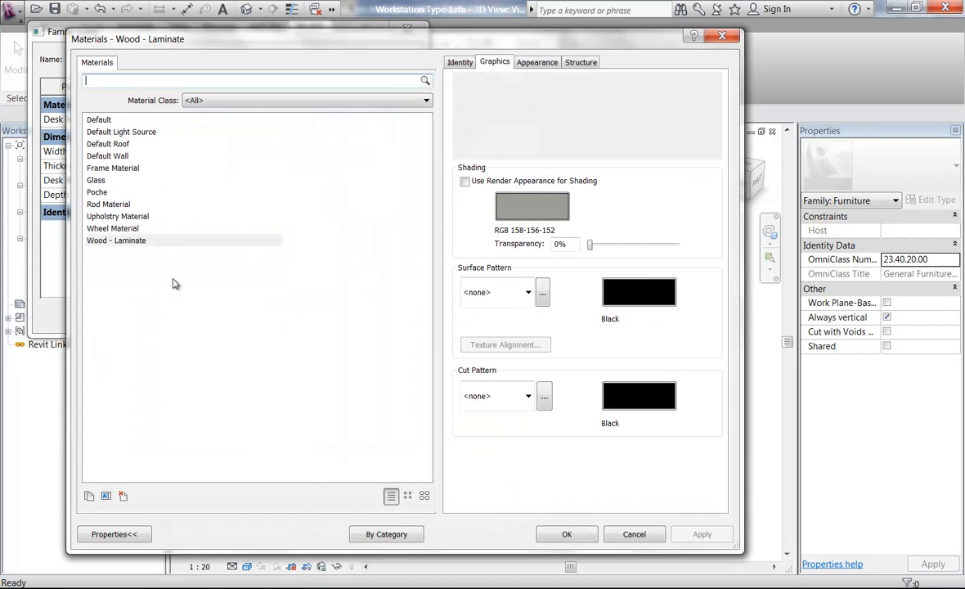
{"action": "left_click", "coordinate": [126, 242]}
{"action": "left_click", "coordinate": [89, 495]}
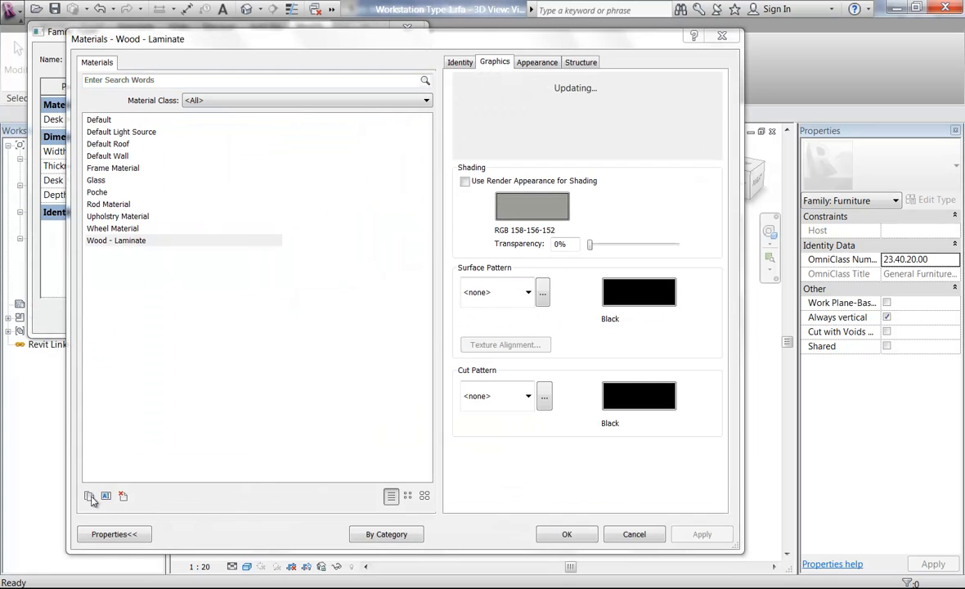
{"action": "double_click", "coordinate": [406, 293]}
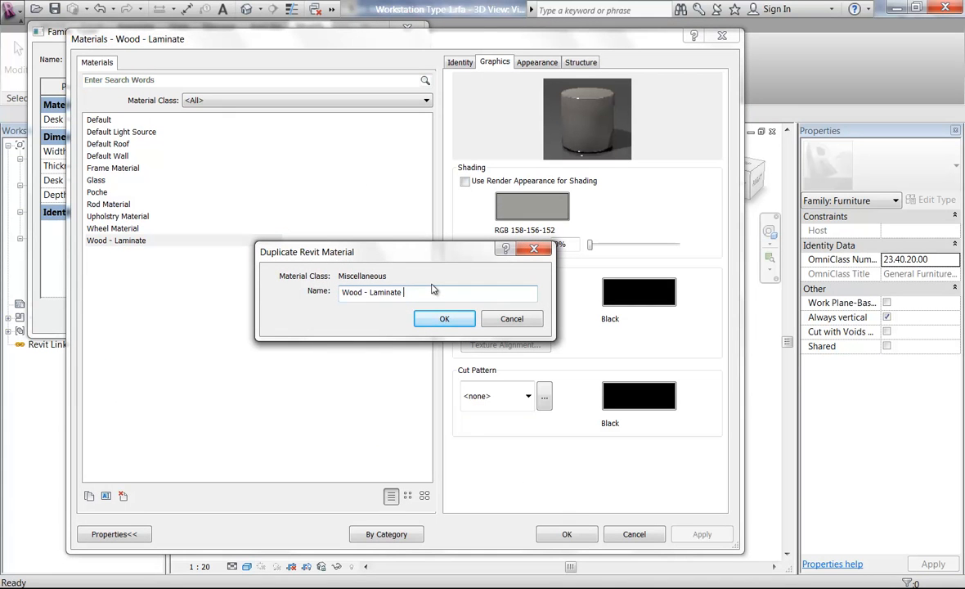
{"action": "type", "text": "n"}
{"action": "left_click", "coordinate": [445, 318]}
Step: Give Wood - Laminate Green the smooth green plastic appearance from the Autodesk Library and use the render appearance for shading
{"action": "left_click", "coordinate": [533, 62]}
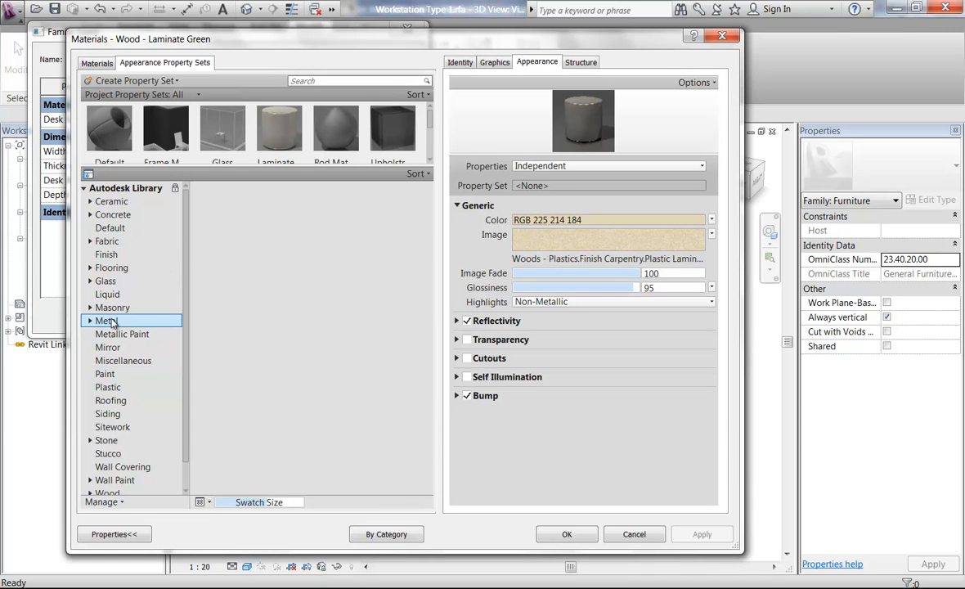
{"action": "left_click", "coordinate": [109, 390]}
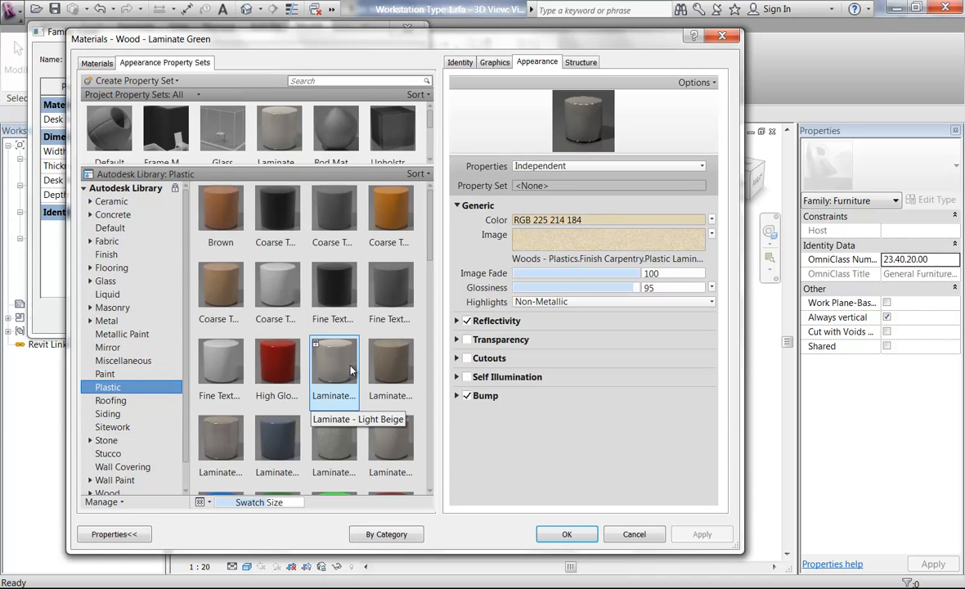
{"action": "left_click_drag", "start_coordinate": [432, 249], "coordinate": [452, 338]}
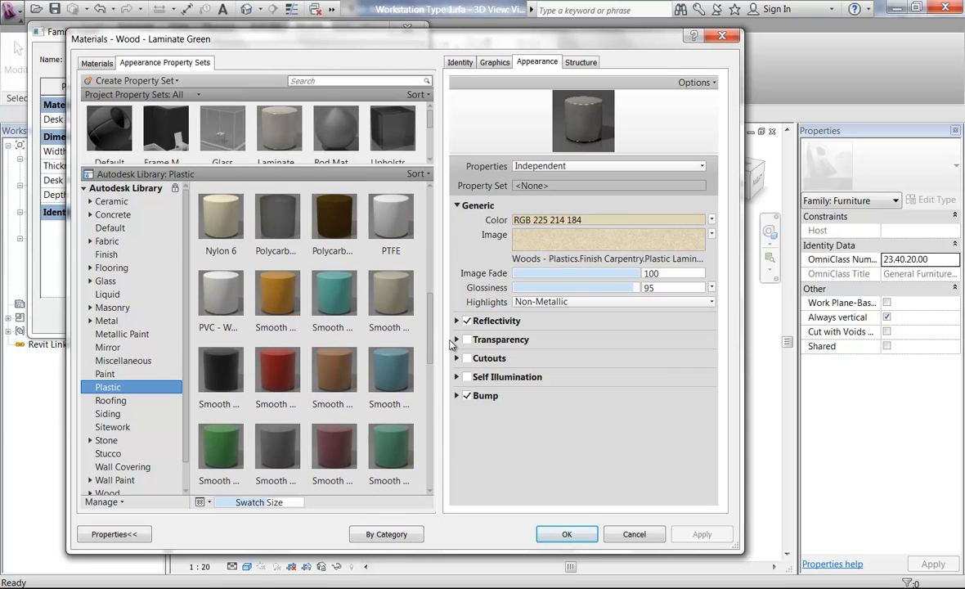
{"action": "double_click", "coordinate": [229, 418]}
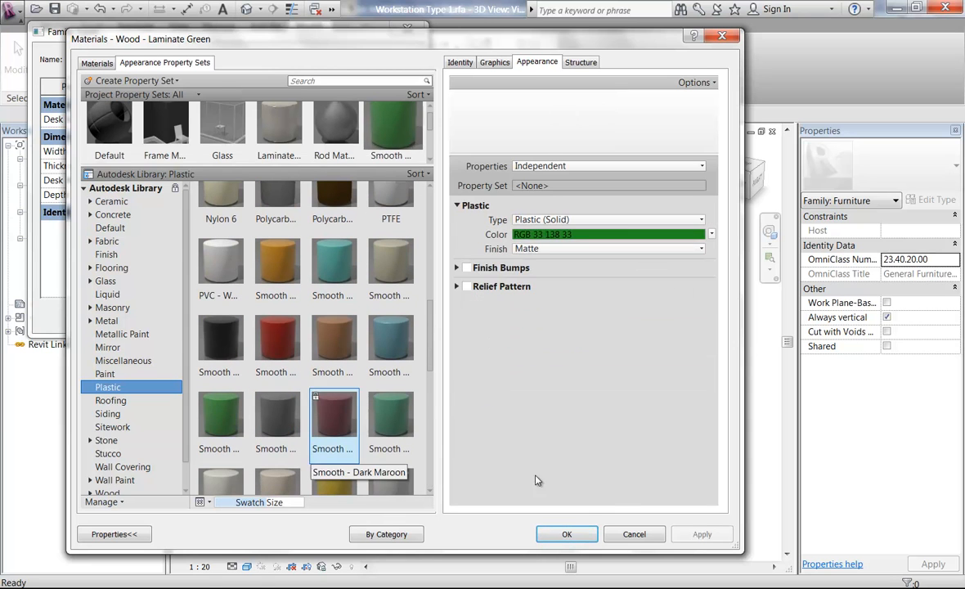
{"action": "left_click", "coordinate": [494, 62]}
{"action": "left_click", "coordinate": [464, 180]}
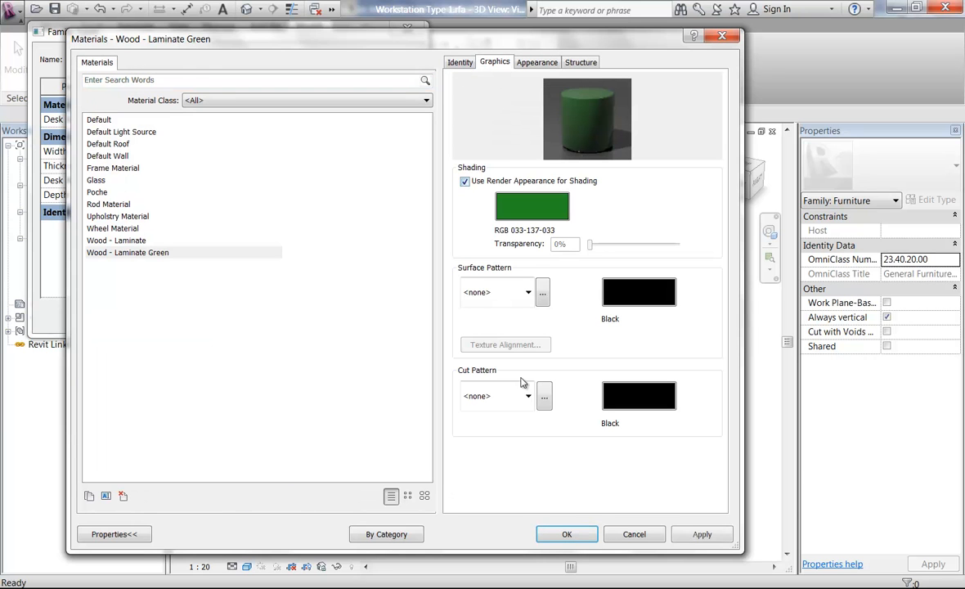
Step: Assign Wood - Laminate Green as the desk material of the 24000 x 1250 type and apply that type to the family
{"action": "left_click", "coordinate": [568, 533]}
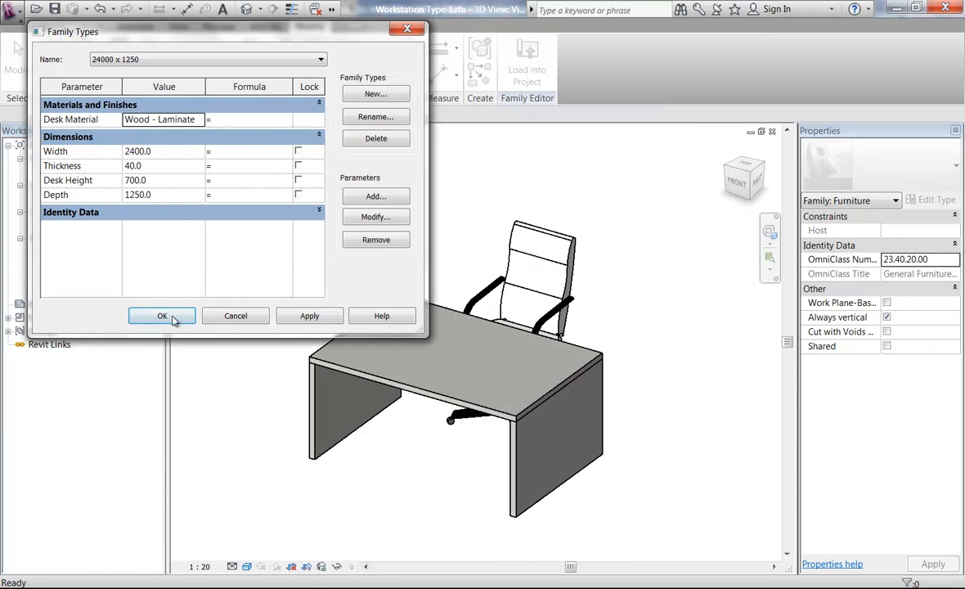
{"action": "left_click", "coordinate": [101, 59]}
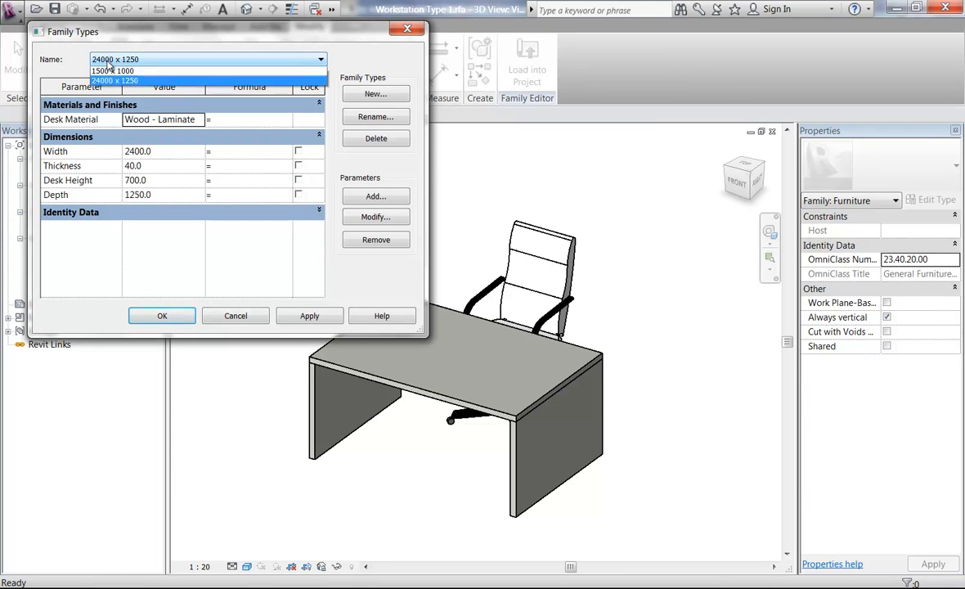
{"action": "left_click", "coordinate": [126, 78]}
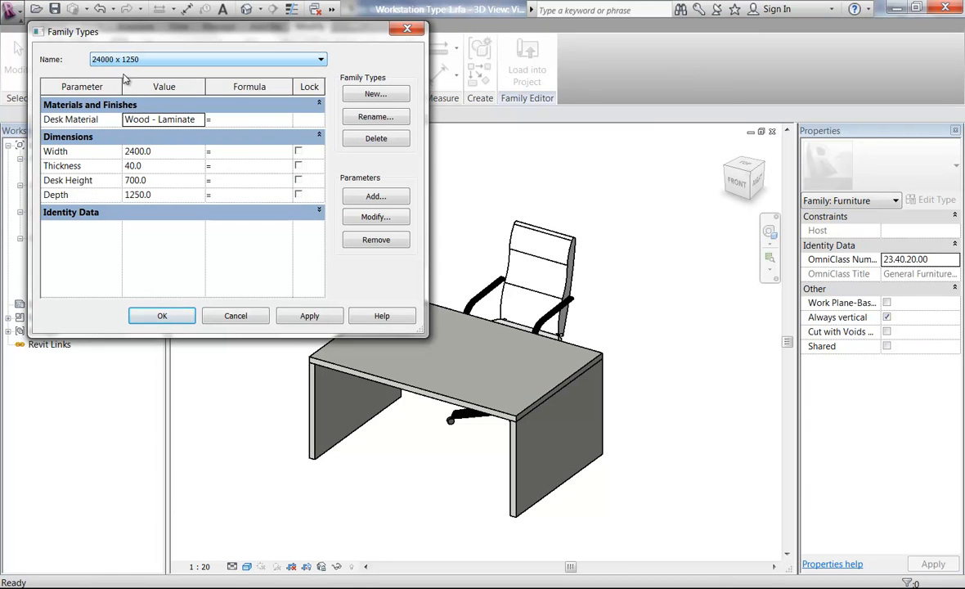
{"action": "left_click", "coordinate": [170, 313]}
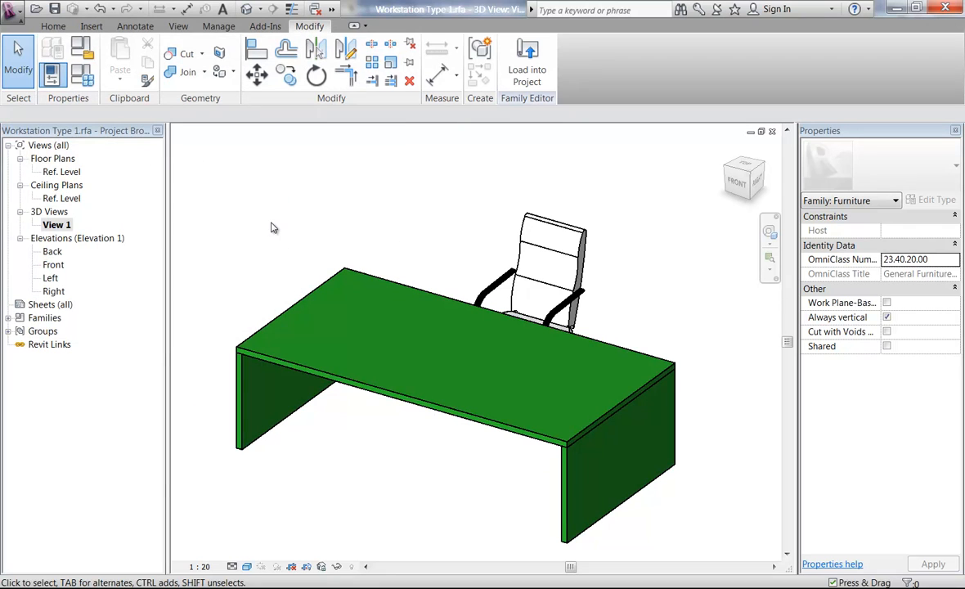
Step: Switch the workstation family back to the 1500 x 1000 type
{"action": "left_click", "coordinate": [84, 76]}
{"action": "left_click", "coordinate": [139, 60]}
{"action": "left_click", "coordinate": [131, 73]}
{"action": "left_click", "coordinate": [307, 319]}
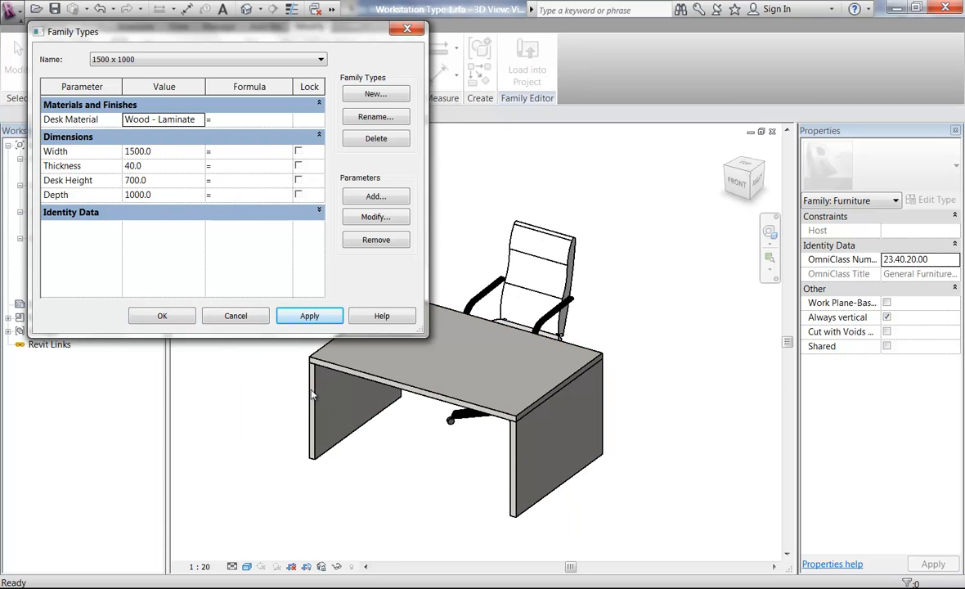
{"action": "left_click", "coordinate": [162, 317]}
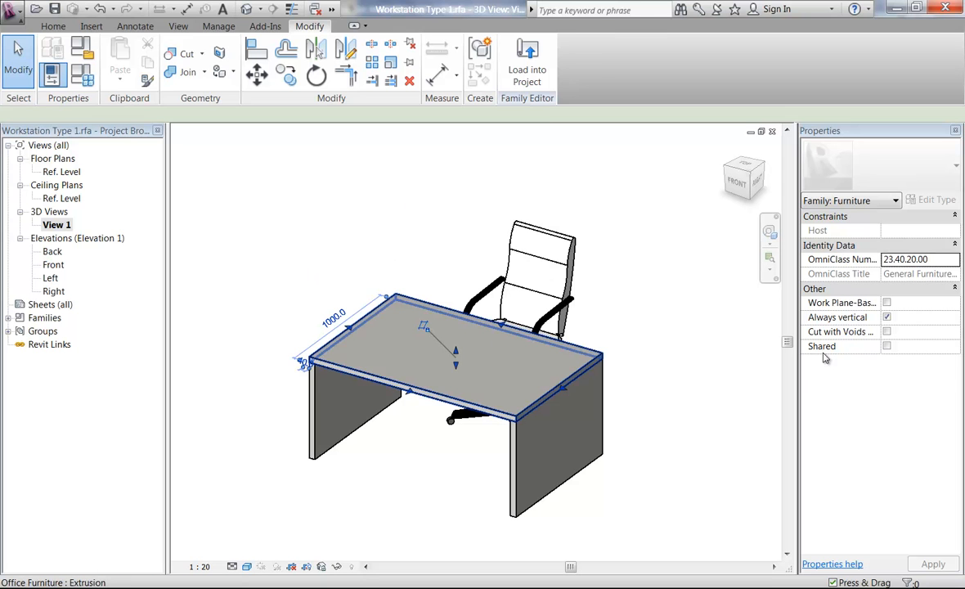
Step: Examine the desktop extrusion's material parameter association and the type or instance options for a new parameter
{"action": "left_click", "coordinate": [643, 376]}
{"action": "left_click", "coordinate": [957, 331]}
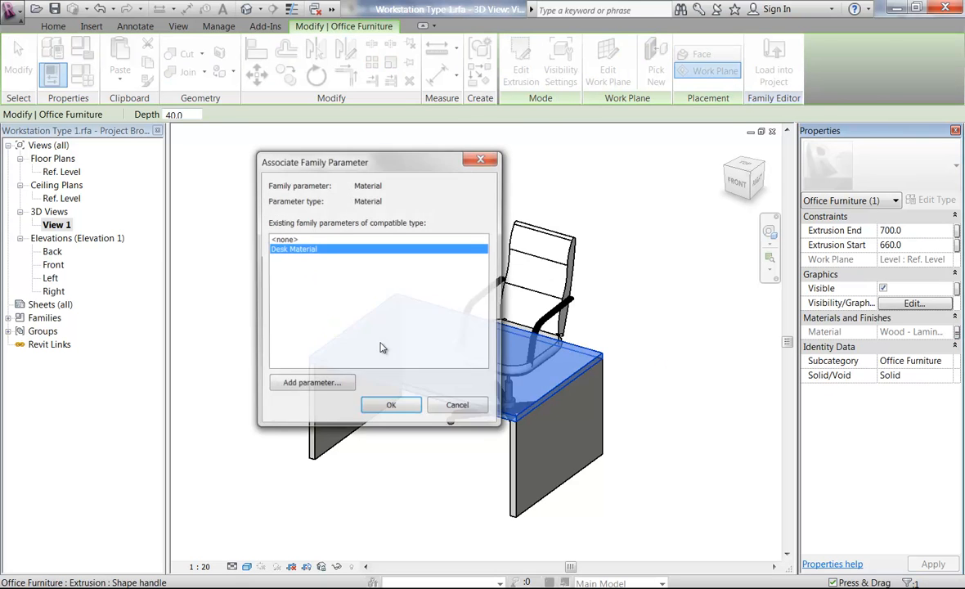
{"action": "left_click", "coordinate": [316, 381]}
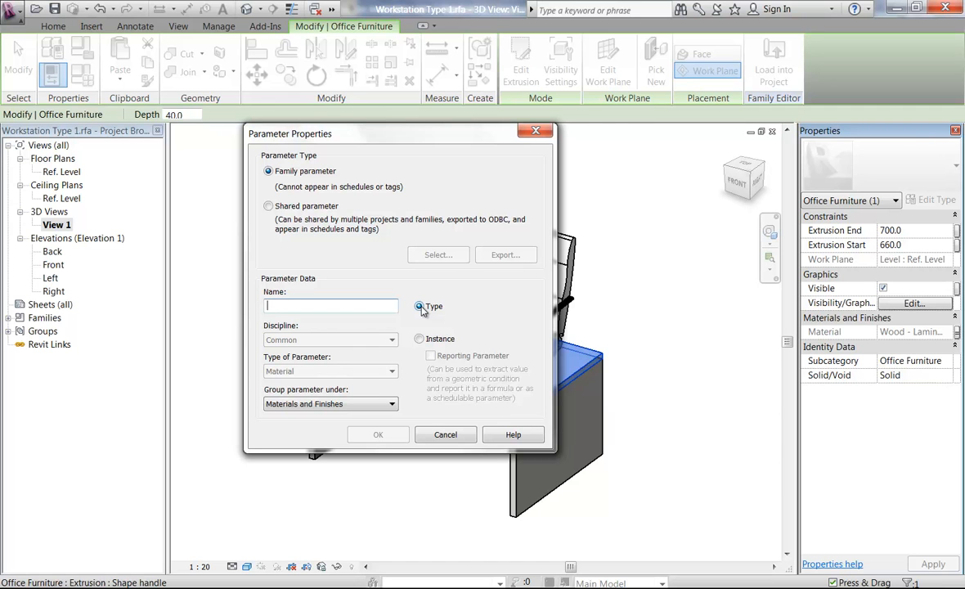
{"action": "left_click", "coordinate": [444, 436]}
{"action": "left_click", "coordinate": [451, 409]}
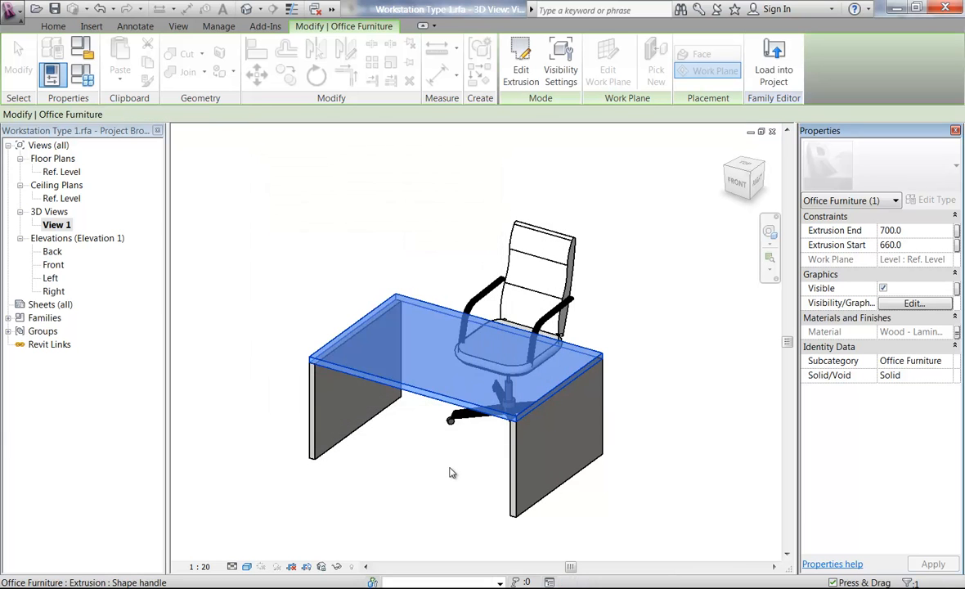
{"action": "left_click", "coordinate": [449, 473]}
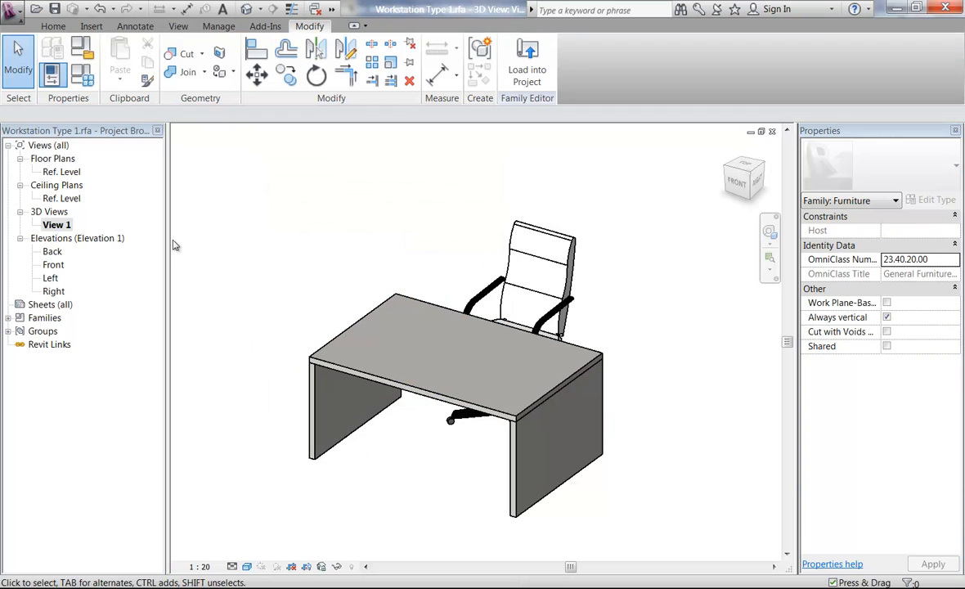
Step: Load the workstation family into the project, overwriting the existing version and its parameter values, and show the view Copy of 3D View 4
{"action": "left_click", "coordinate": [523, 58]}
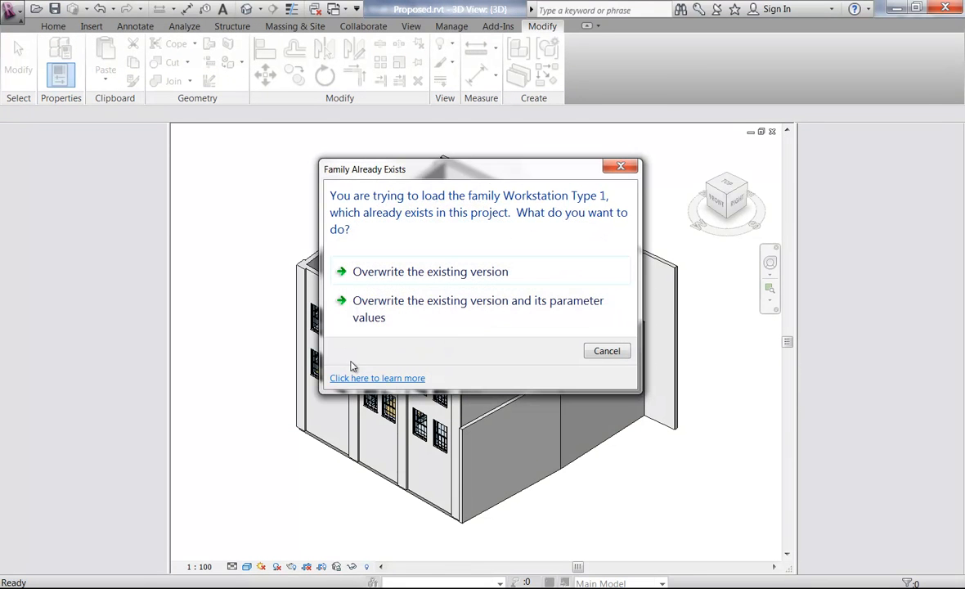
{"action": "left_click", "coordinate": [428, 317]}
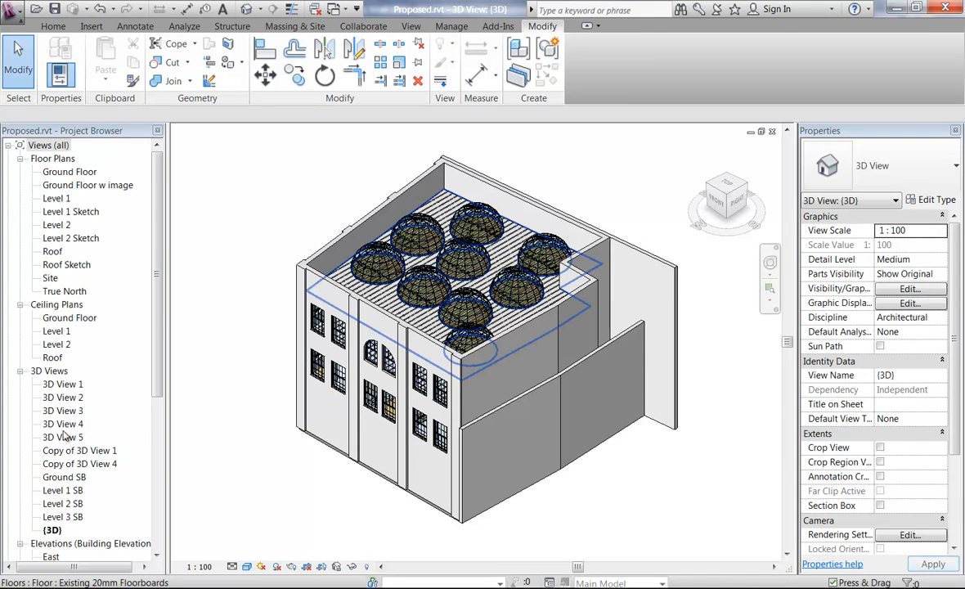
{"action": "double_click", "coordinate": [63, 437]}
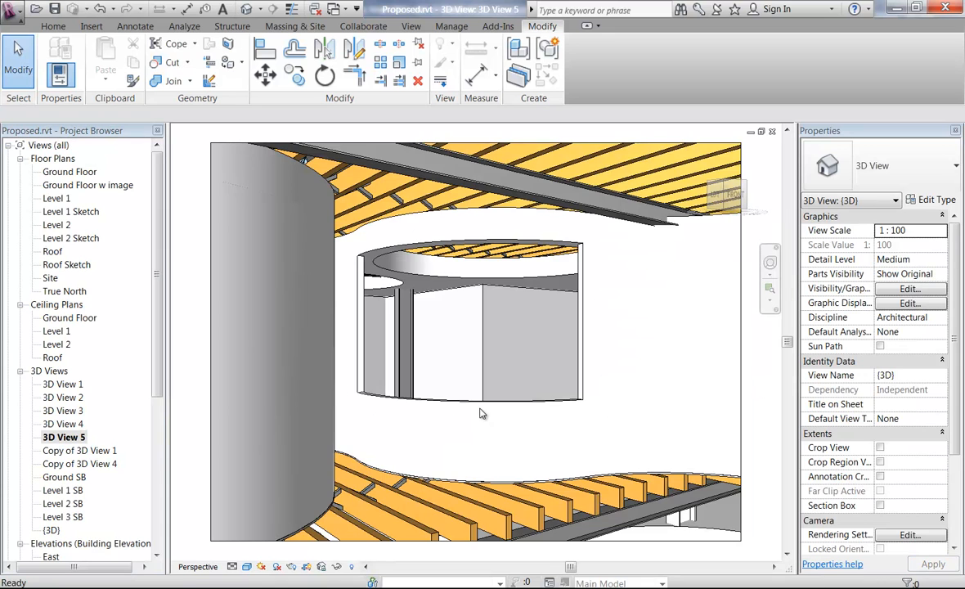
{"action": "double_click", "coordinate": [67, 465]}
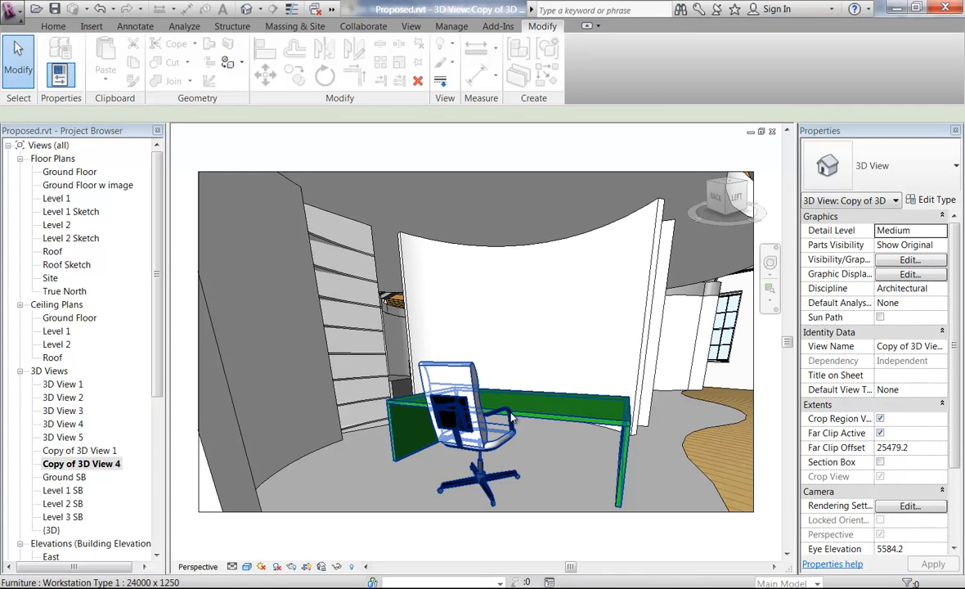
Step: Change the placed workstation to the 1500 x 1000 type in the perspective view
{"action": "left_click", "coordinate": [505, 438]}
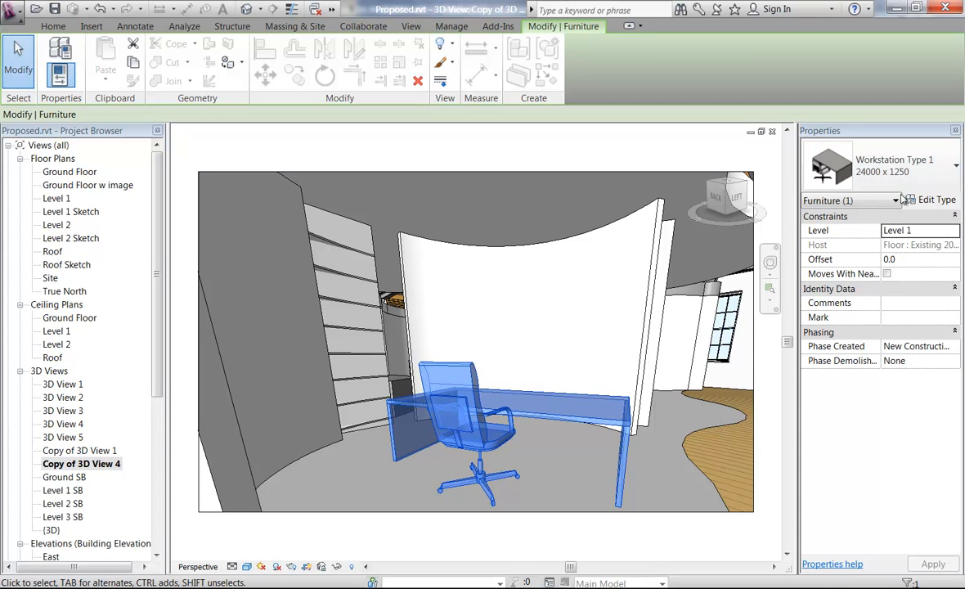
{"action": "left_click", "coordinate": [887, 166]}
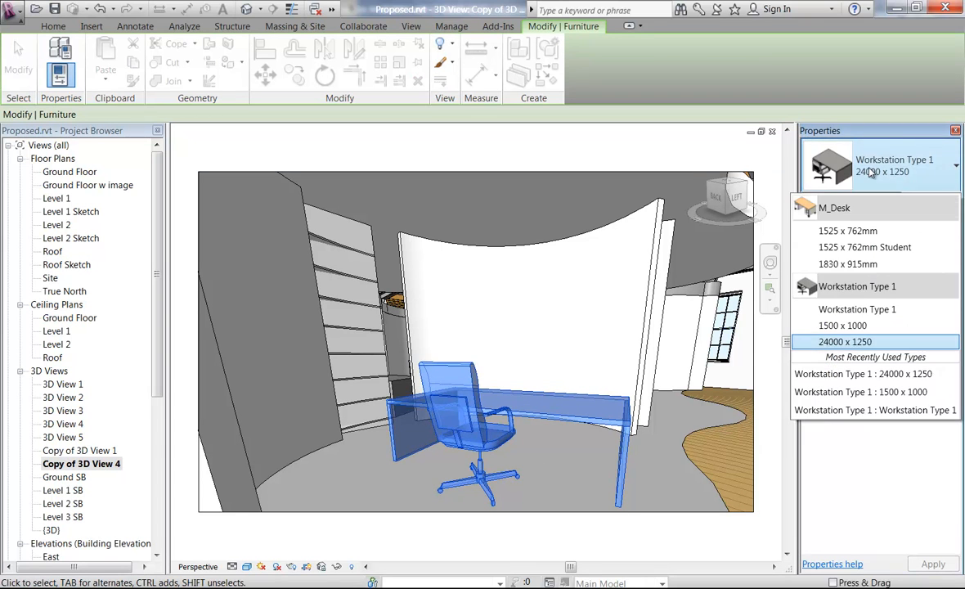
{"action": "left_click", "coordinate": [847, 323]}
{"action": "key", "text": "Escape"}
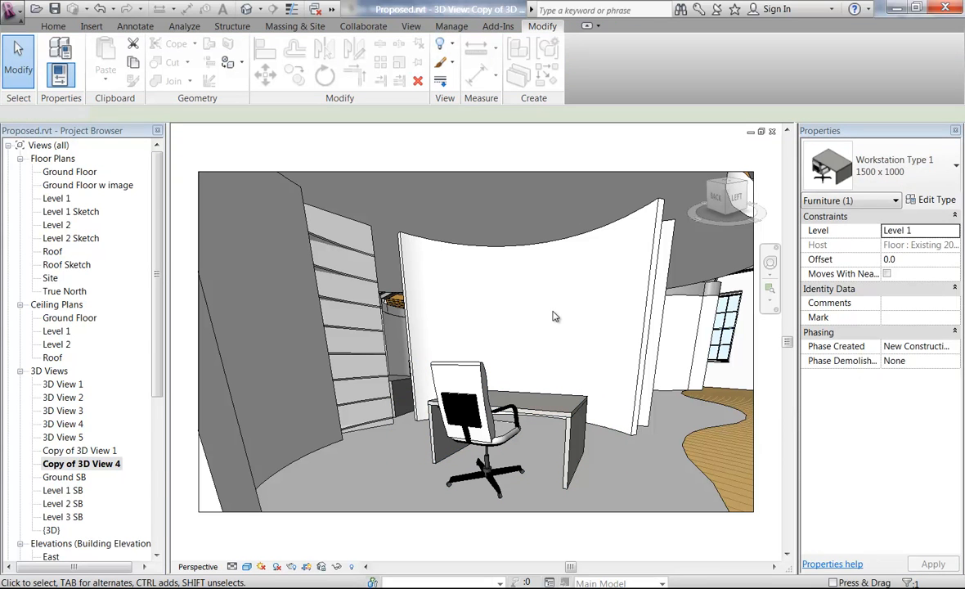
Step: Change the placed desk and chair to the type named Workstation Type 1
{"action": "left_click", "coordinate": [583, 407]}
{"action": "left_click", "coordinate": [911, 184]}
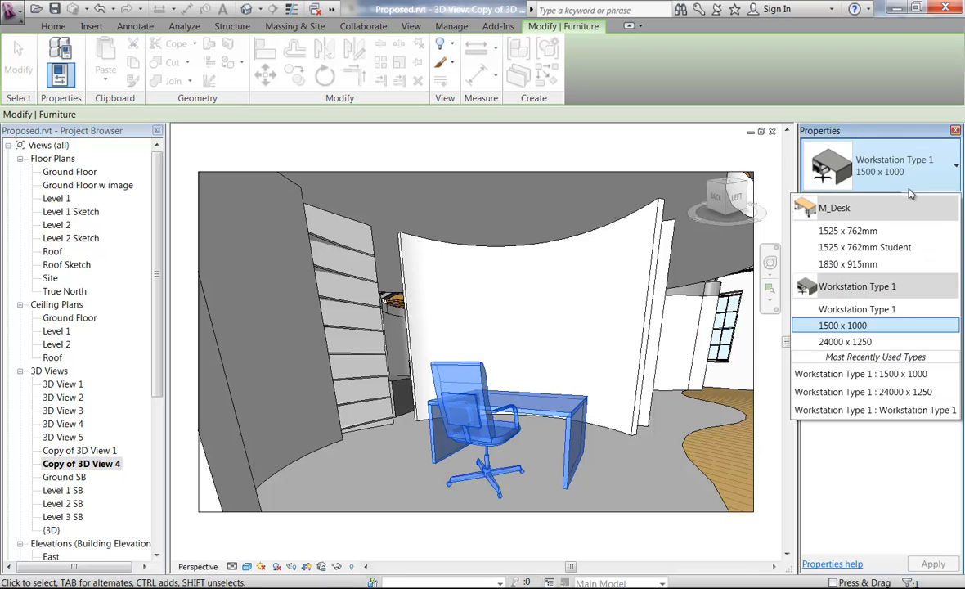
{"action": "left_click", "coordinate": [849, 310]}
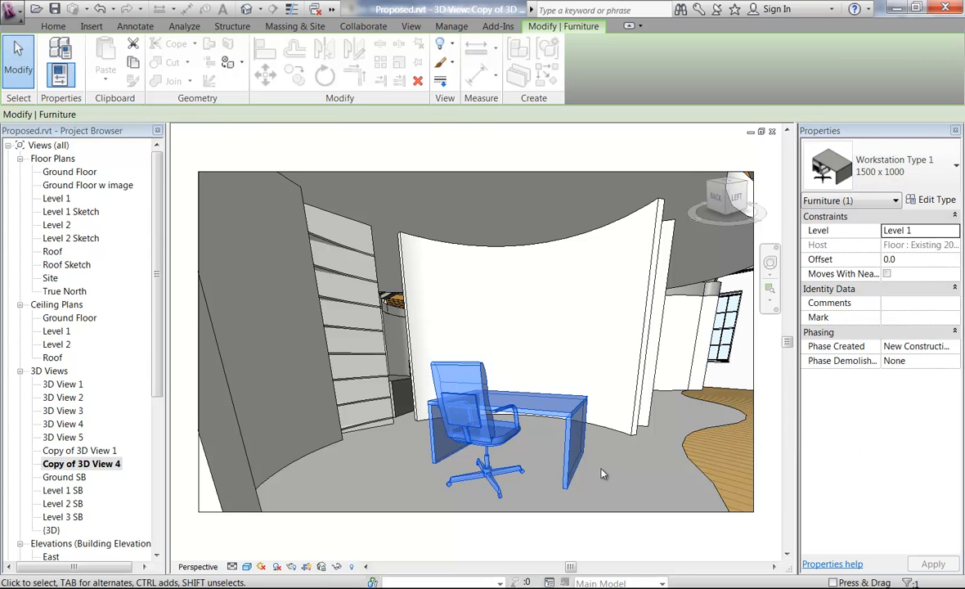
{"action": "key", "text": "Escape"}
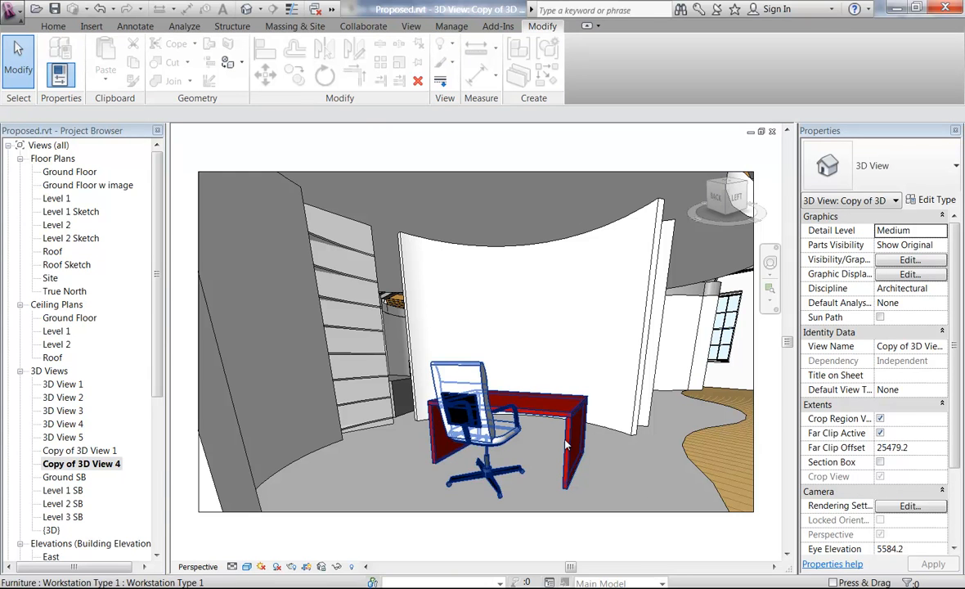
Step: Switch the placed workstation back to the 1500 x 1000 type
{"action": "left_click", "coordinate": [531, 407]}
{"action": "left_click", "coordinate": [887, 169]}
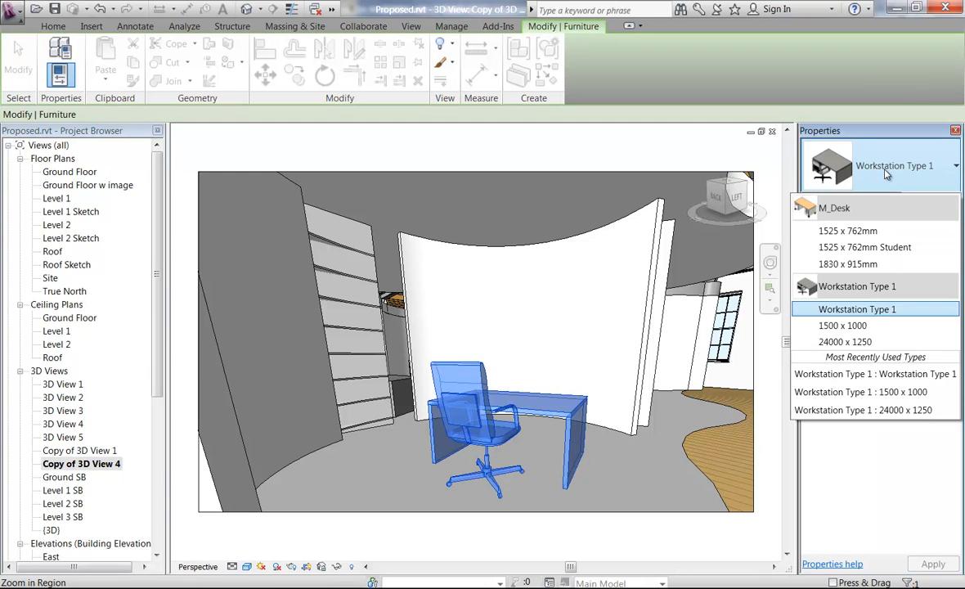
{"action": "left_click", "coordinate": [836, 327]}
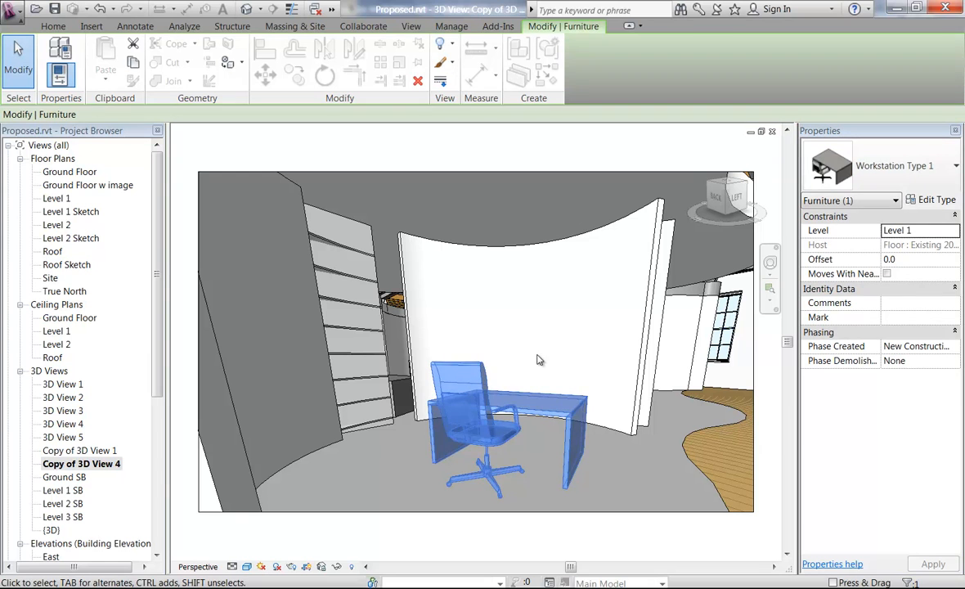
{"action": "key", "text": "Escape"}
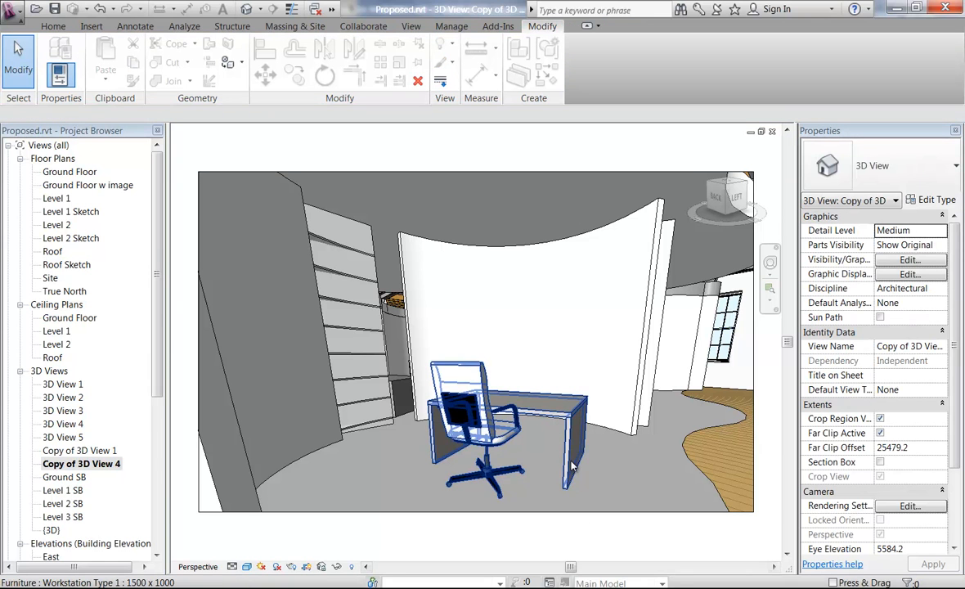
Step: Apply the 24000 x 1250 type to the placed workstation
{"action": "left_click", "coordinate": [489, 413]}
{"action": "left_click", "coordinate": [932, 173]}
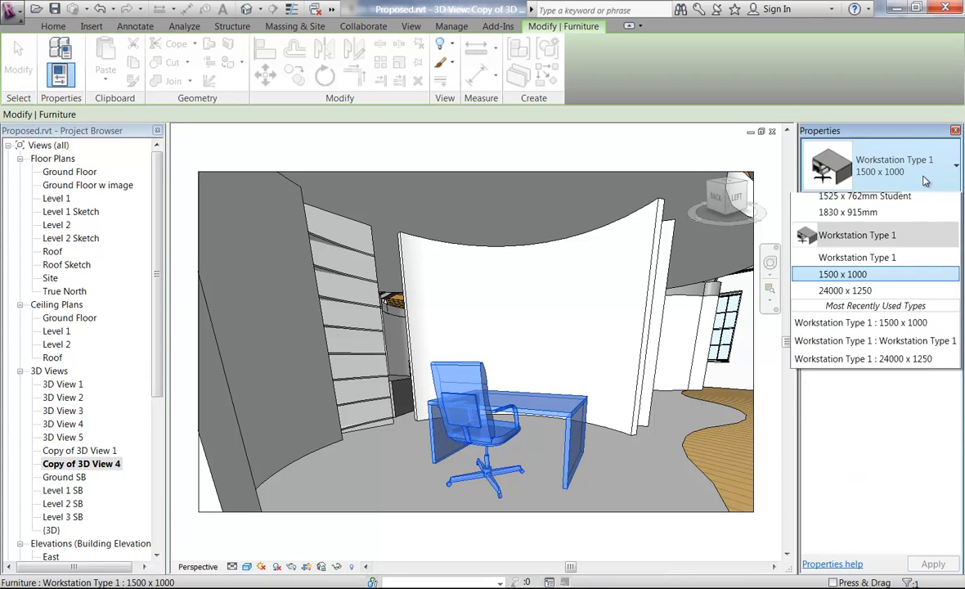
{"action": "left_click", "coordinate": [847, 344]}
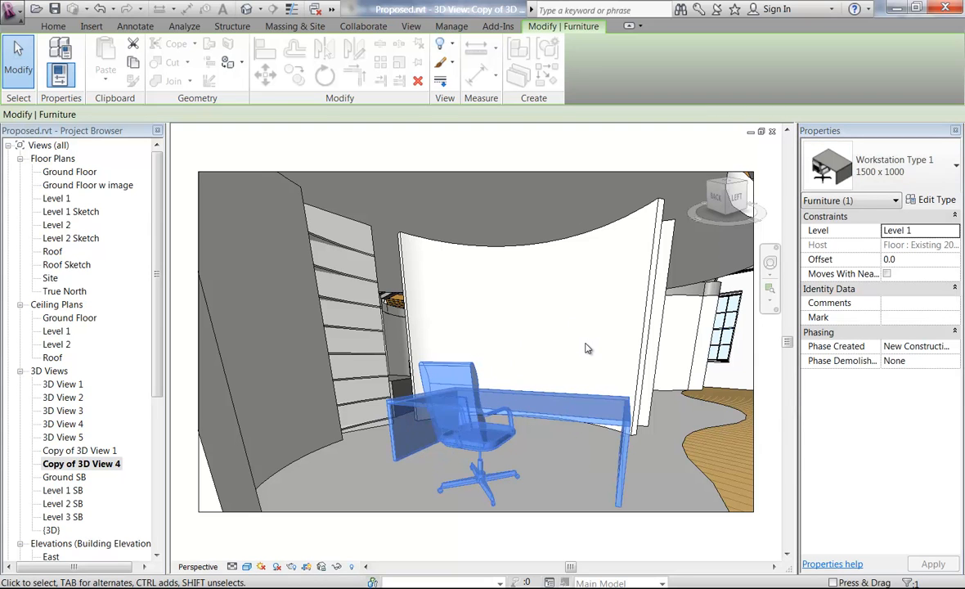
{"action": "key", "text": "Escape"}
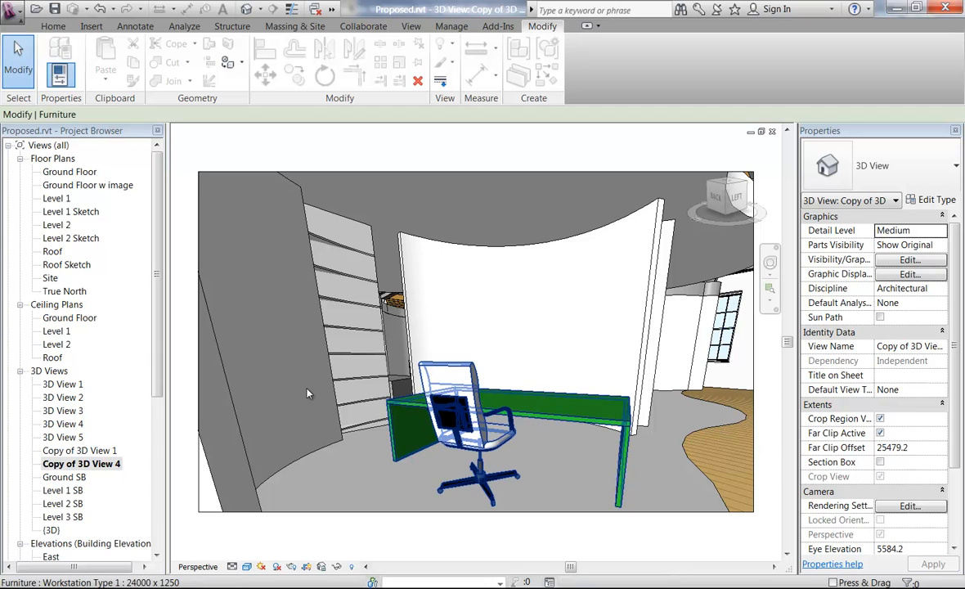
Step: Open the placed workstation's family for editing from the project's {3D} view and show the family's 3D view, View 1
{"action": "left_click", "coordinate": [490, 417]}
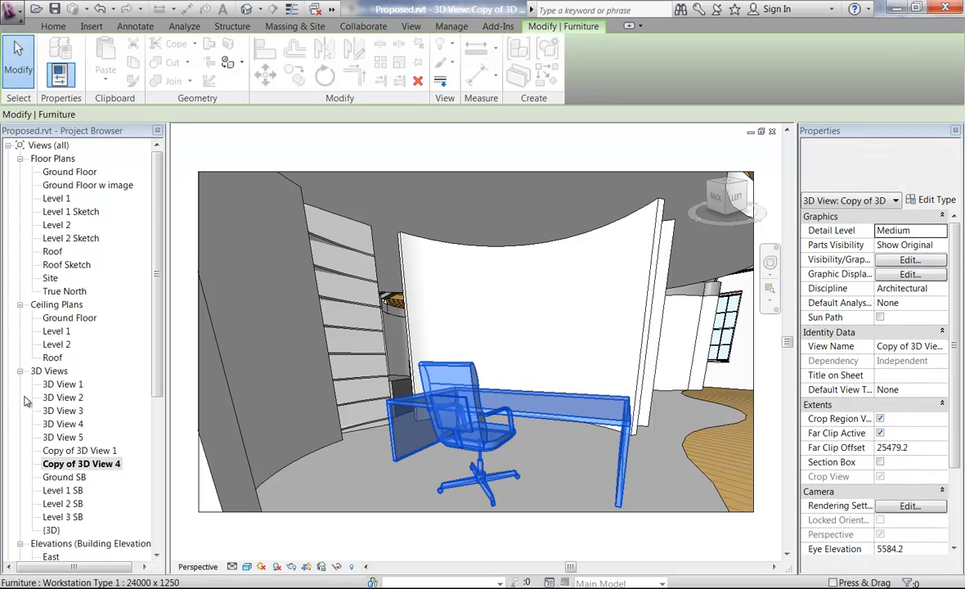
{"action": "double_click", "coordinate": [79, 451]}
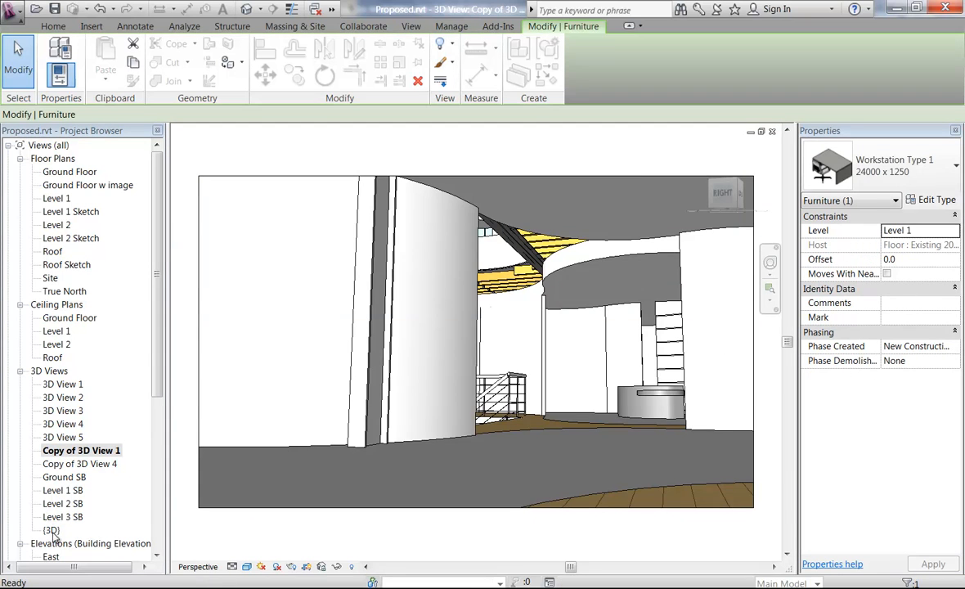
{"action": "double_click", "coordinate": [51, 530]}
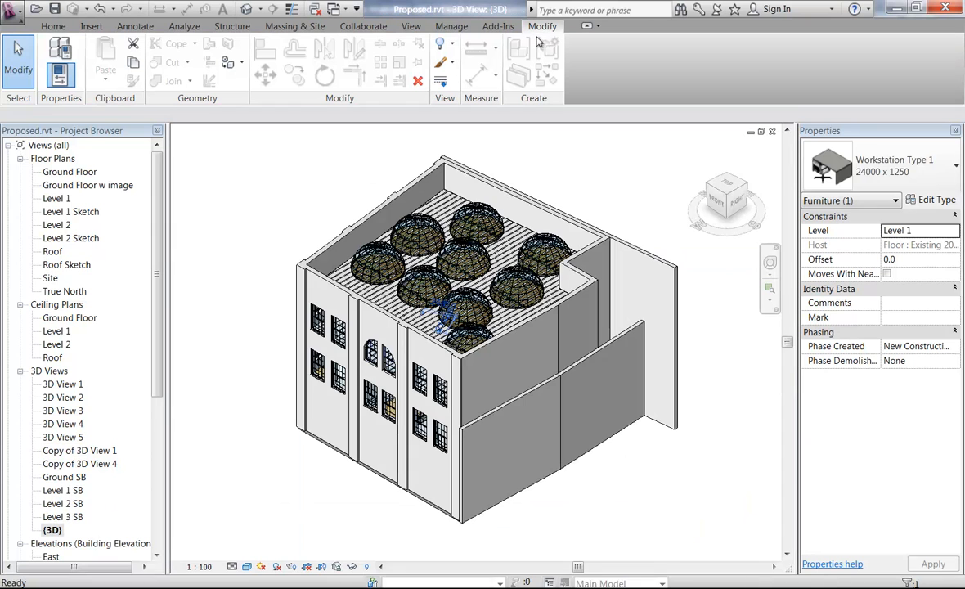
{"action": "left_click", "coordinate": [583, 66]}
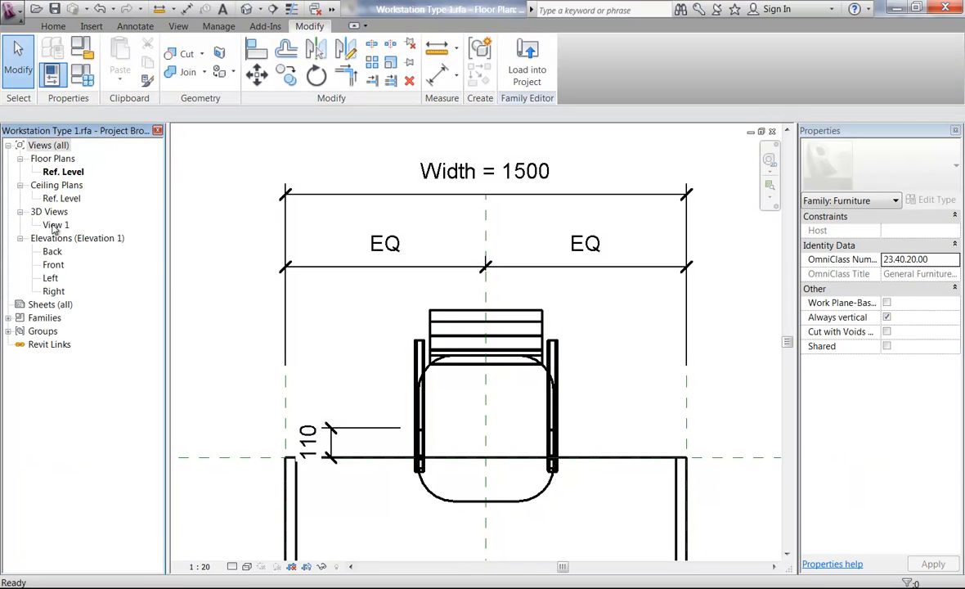
{"action": "double_click", "coordinate": [55, 225]}
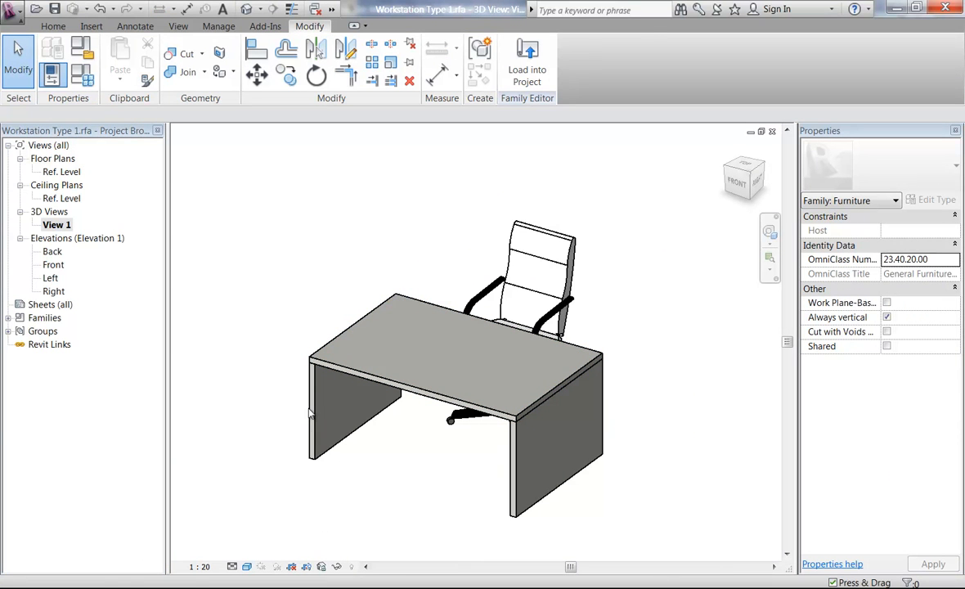
Step: Make the workstation family's Desk Material parameter an instance parameter
{"action": "left_click", "coordinate": [312, 413]}
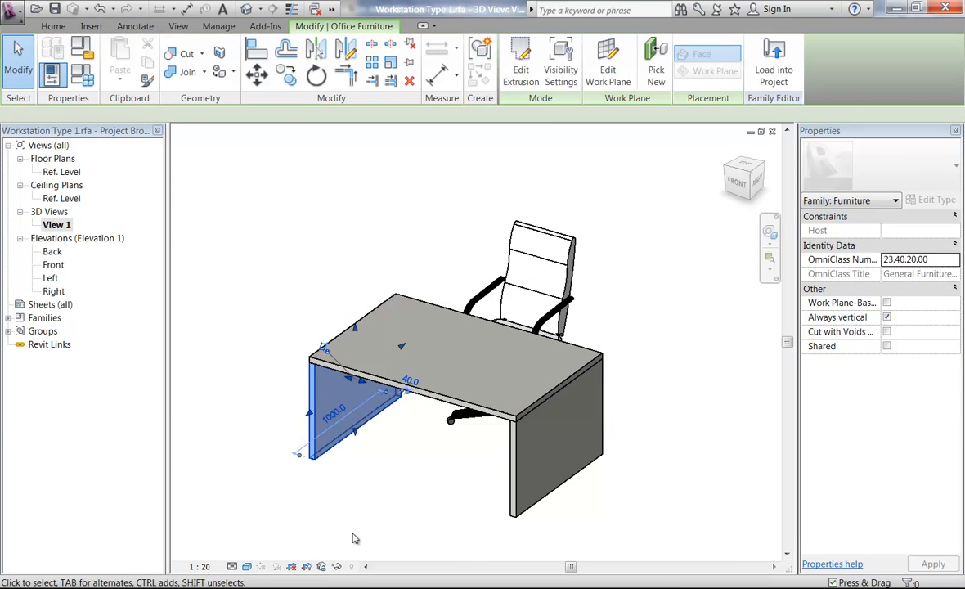
{"action": "left_click", "coordinate": [286, 314]}
{"action": "left_click", "coordinate": [82, 72]}
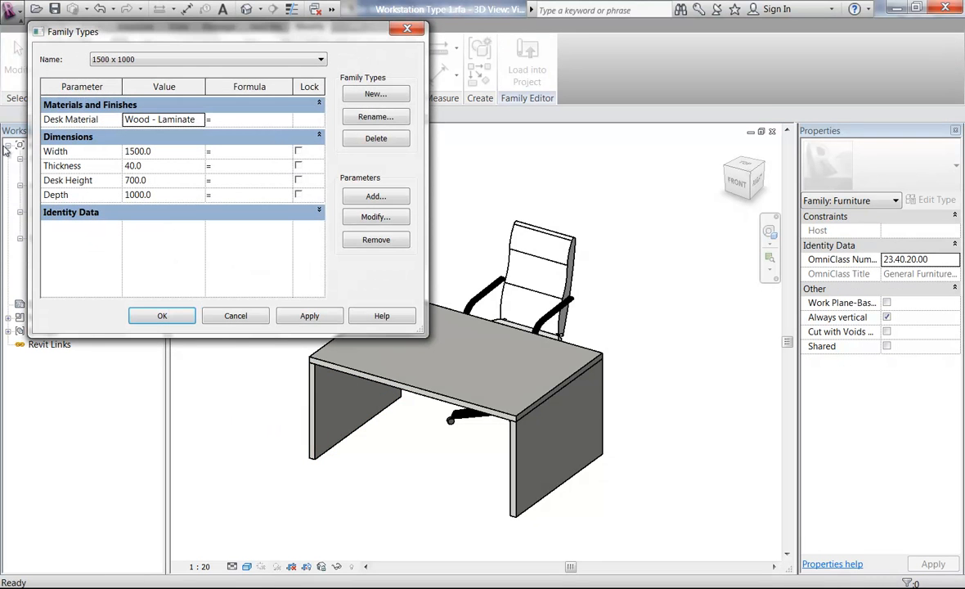
{"action": "left_click", "coordinate": [60, 120]}
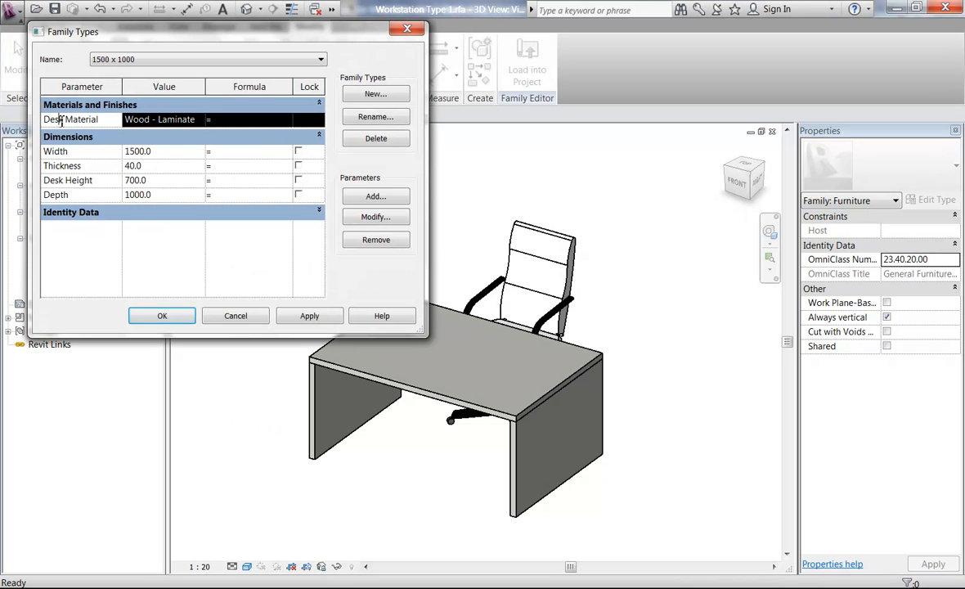
{"action": "left_click", "coordinate": [373, 217]}
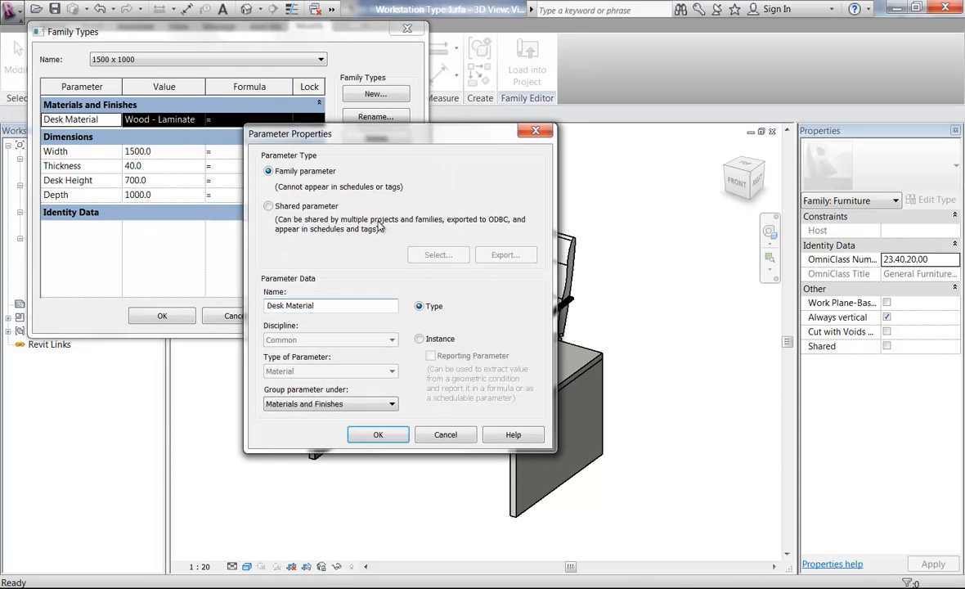
{"action": "left_click", "coordinate": [419, 339]}
{"action": "left_click", "coordinate": [422, 344]}
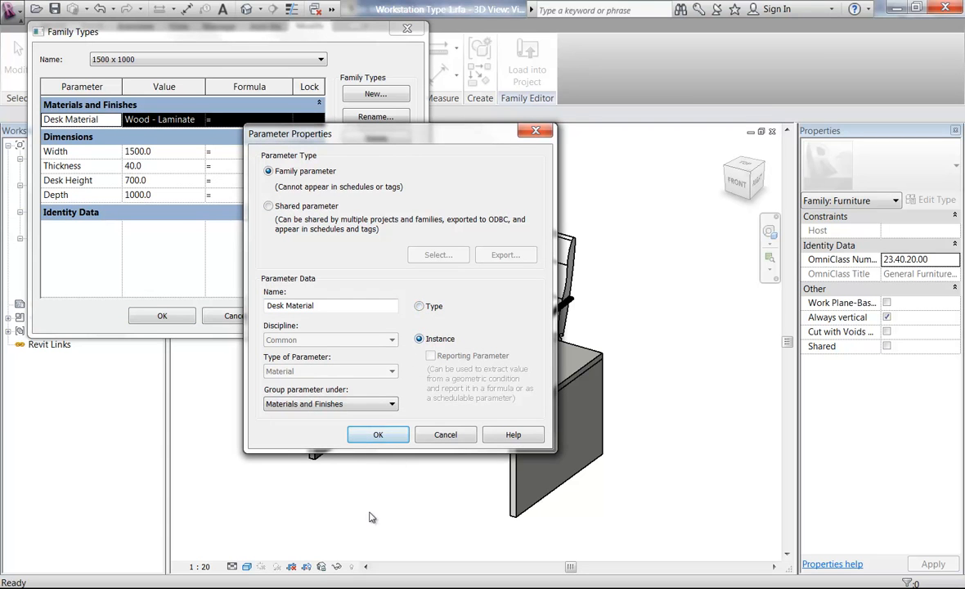
{"action": "left_click", "coordinate": [379, 436]}
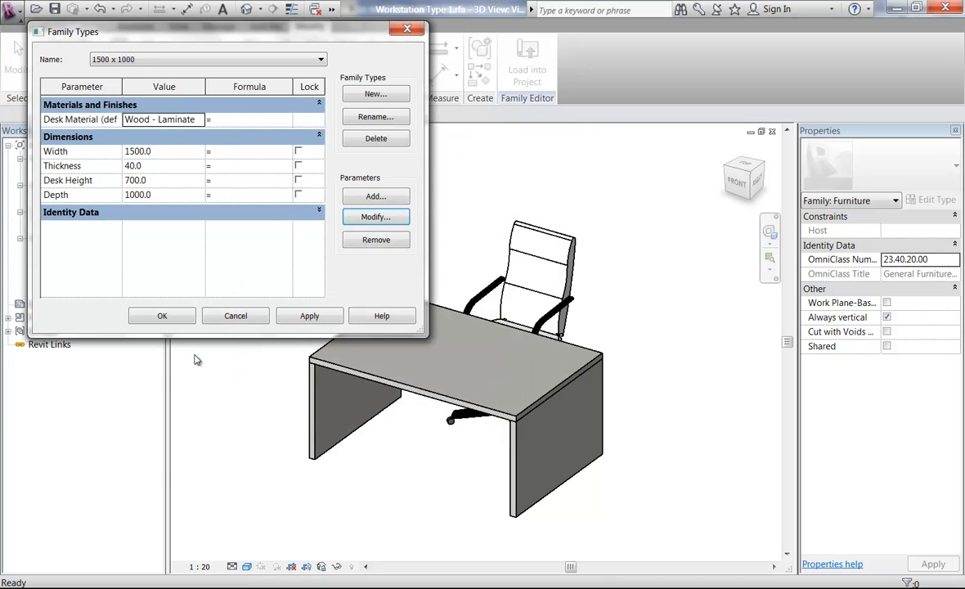
{"action": "left_click", "coordinate": [166, 317]}
Step: Save the workstation family and reload it into the project, overwriting the existing version and its parameter values
{"action": "left_click", "coordinate": [52, 9]}
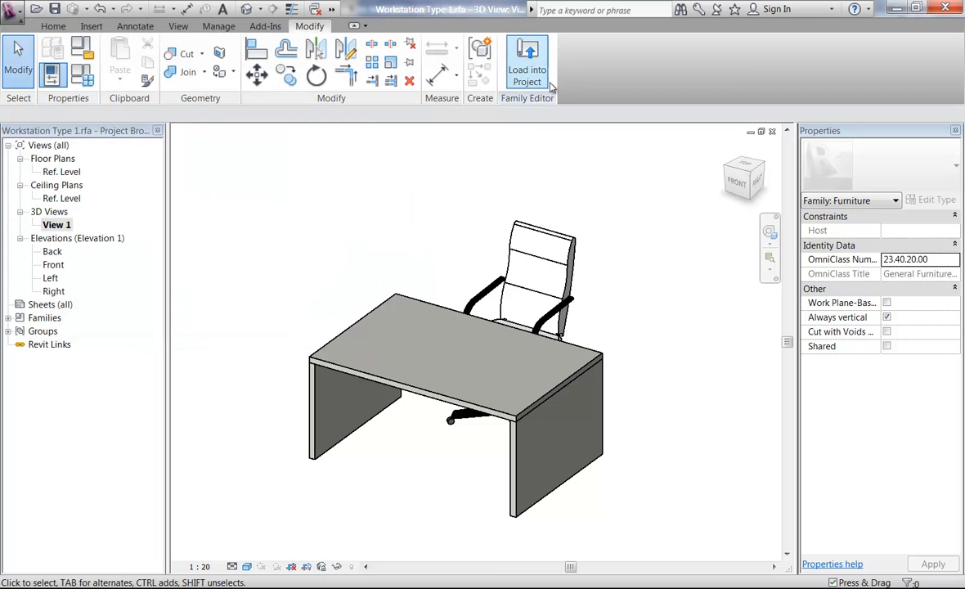
{"action": "left_click", "coordinate": [527, 64]}
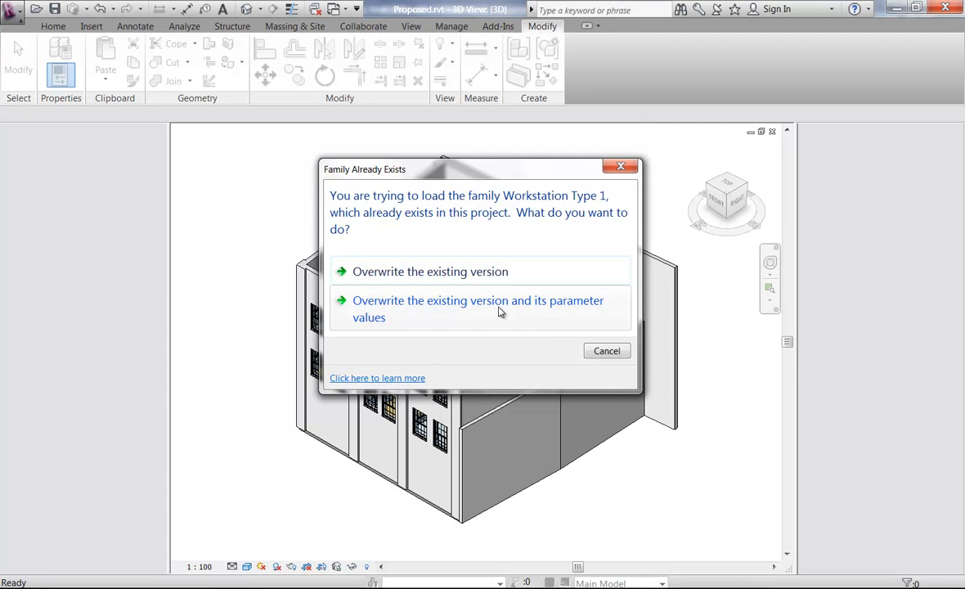
{"action": "left_click", "coordinate": [501, 312]}
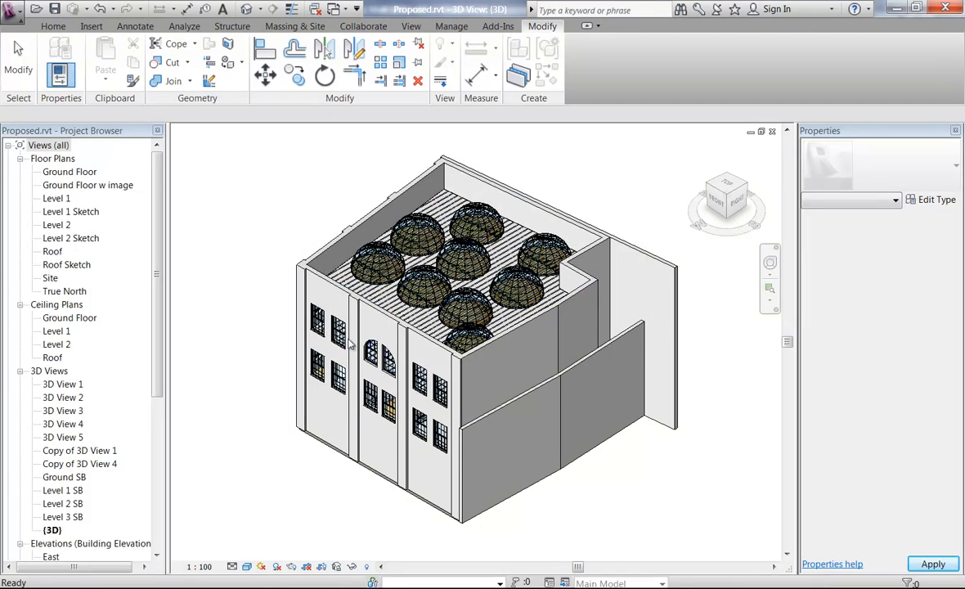
Step: Set the workstation in the Level 1 floor plan to the 1500 x 1000 type
{"action": "double_click", "coordinate": [68, 200]}
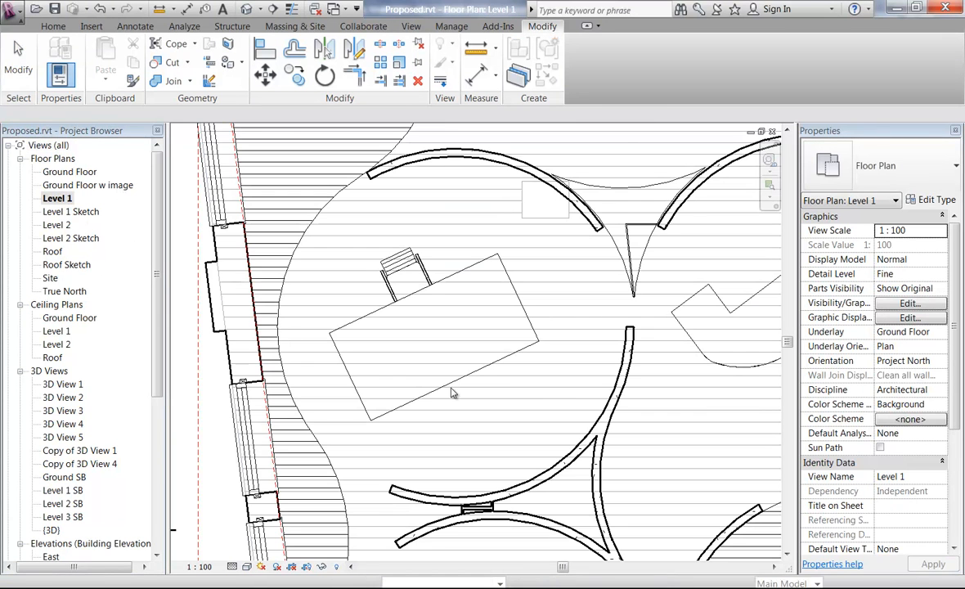
{"action": "left_click", "coordinate": [458, 388]}
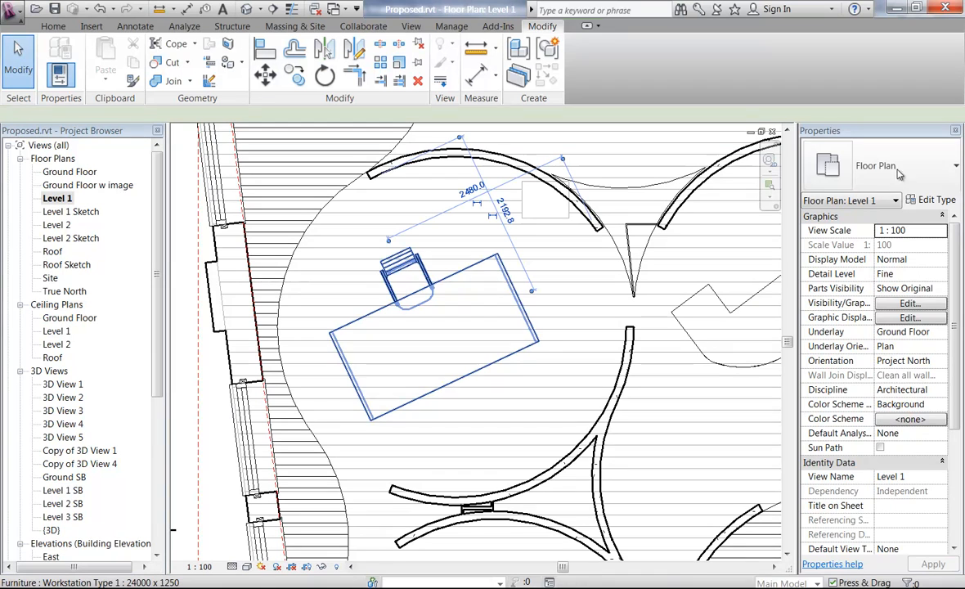
{"action": "left_click", "coordinate": [894, 167]}
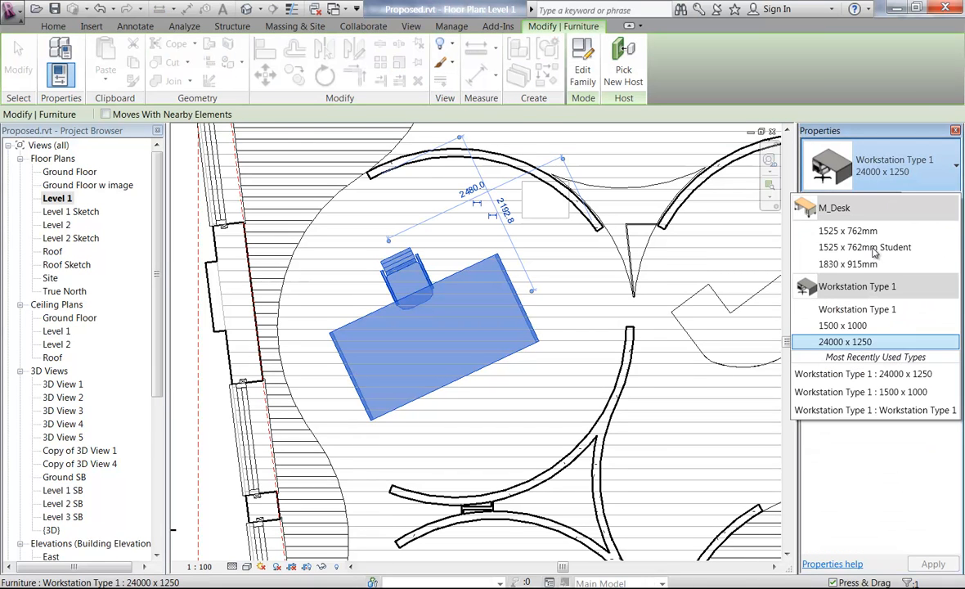
{"action": "left_click", "coordinate": [826, 325]}
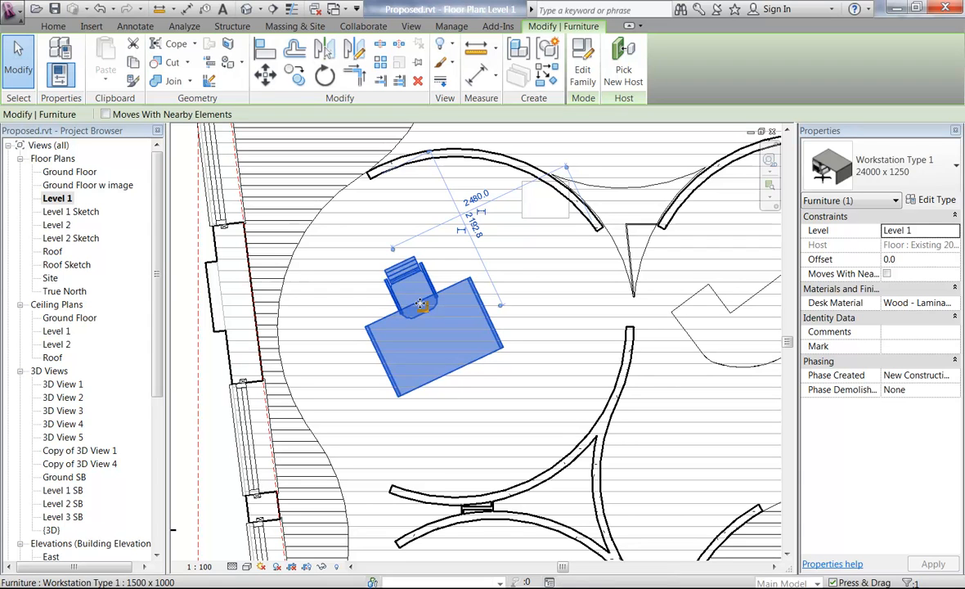
Step: Move the workstation to the right side of the curved Level 1 room and copy it to the room's lower left and upper left
{"action": "left_click", "coordinate": [54, 26]}
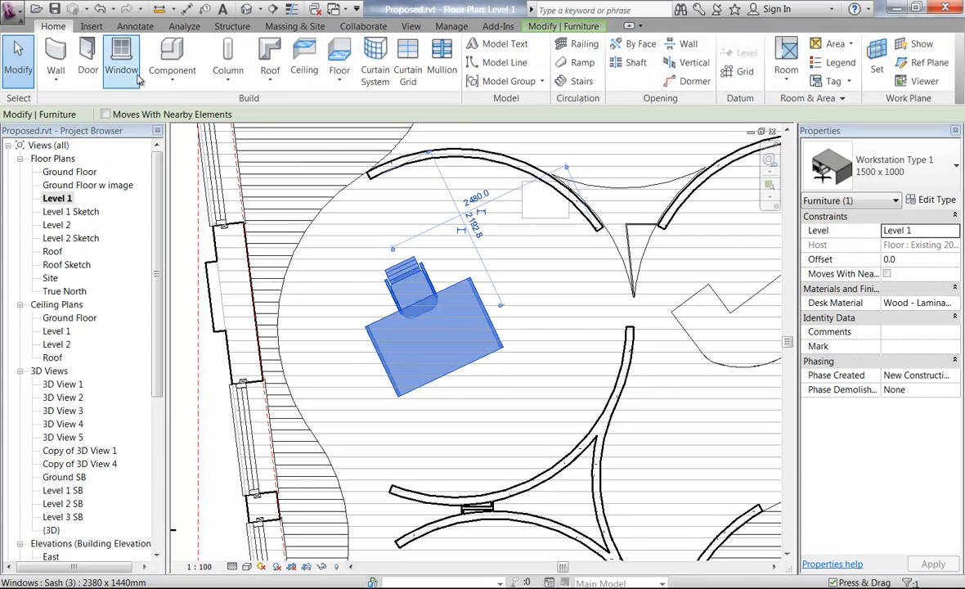
{"action": "left_click_drag", "start_coordinate": [412, 306], "coordinate": [510, 285]}
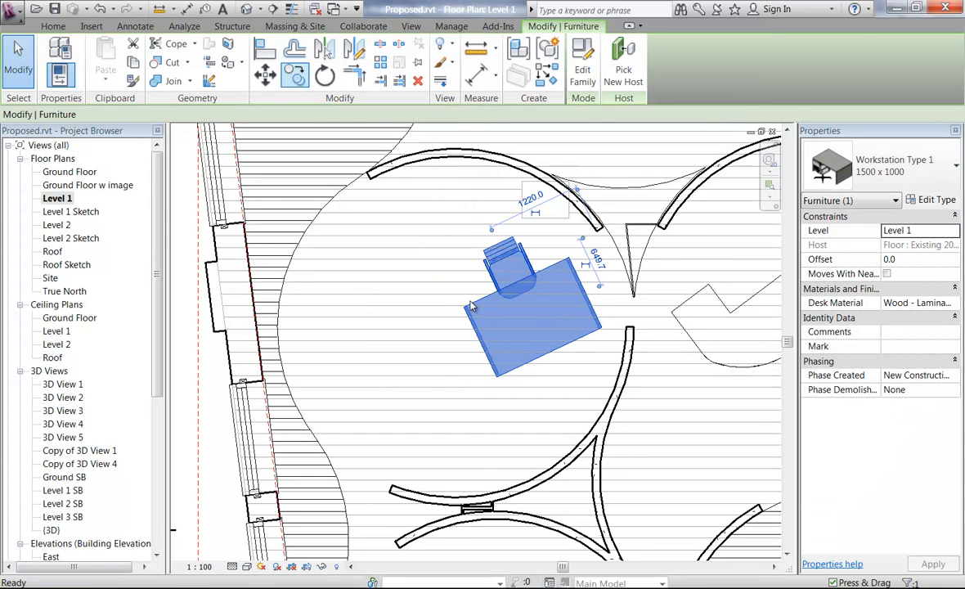
{"action": "key", "text": "m"}
{"action": "key", "text": "v"}
{"action": "left_click", "coordinate": [497, 300]}
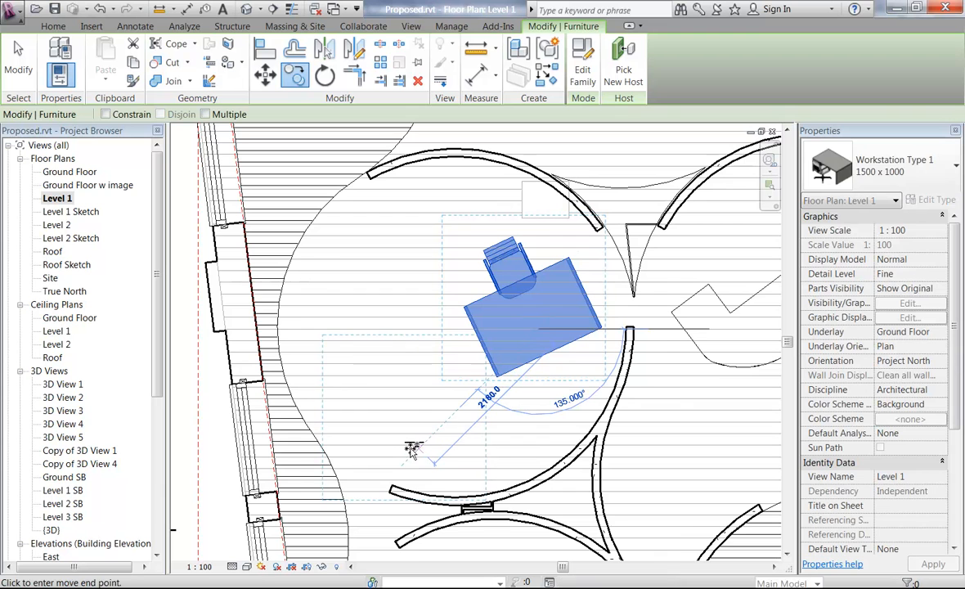
{"action": "left_click", "coordinate": [408, 446]}
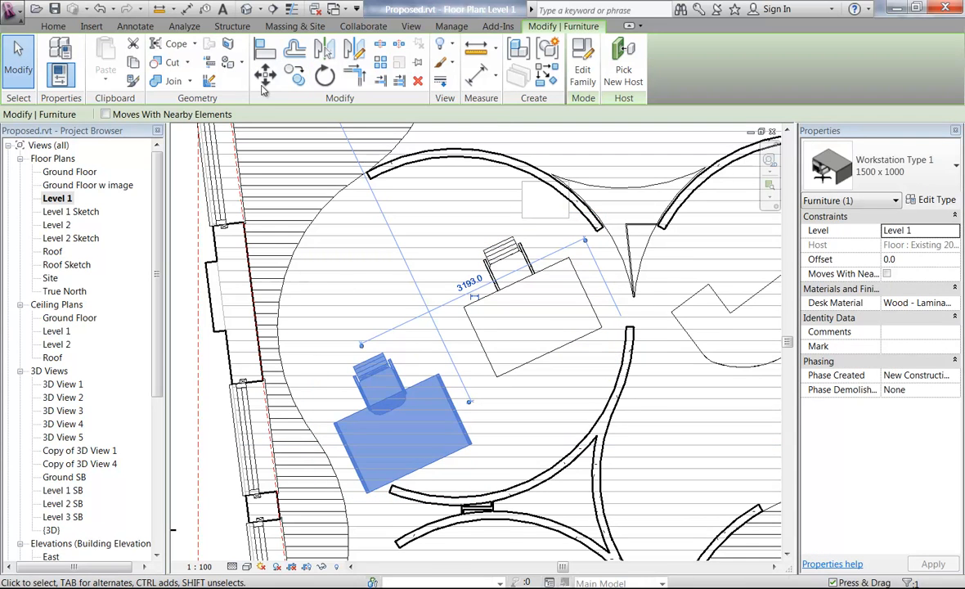
{"action": "left_click", "coordinate": [295, 76]}
{"action": "left_click", "coordinate": [400, 444]}
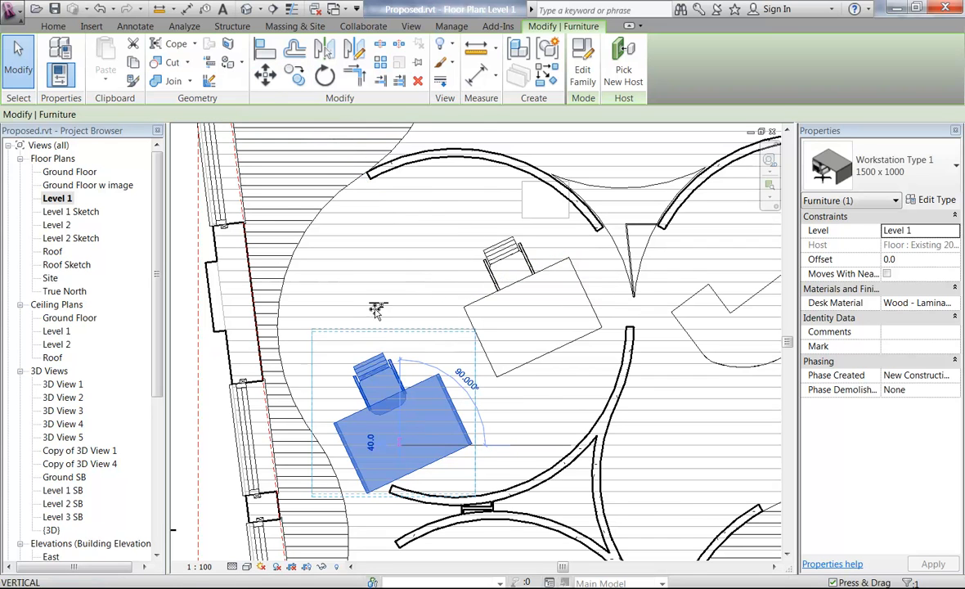
{"action": "left_click", "coordinate": [372, 283]}
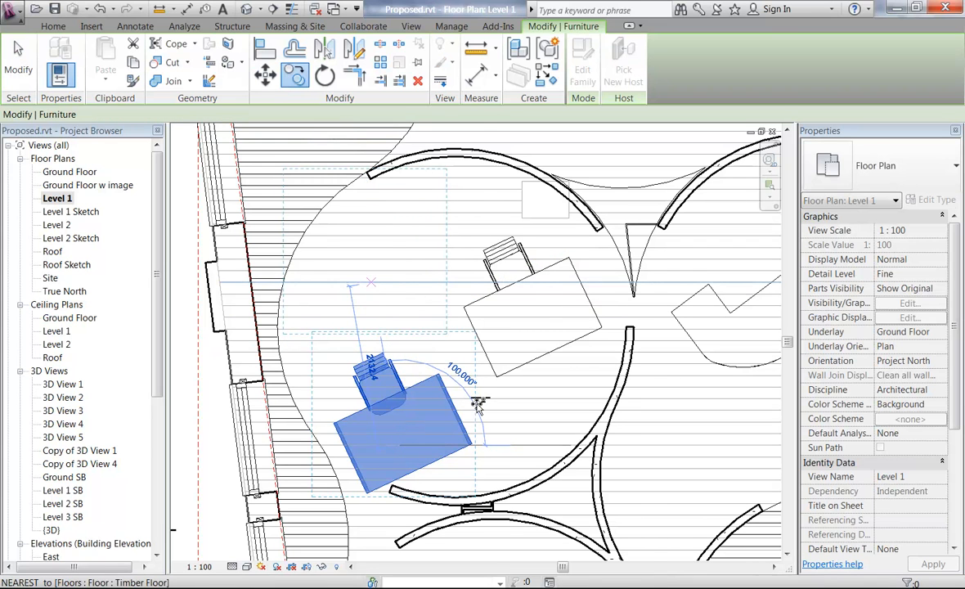
Step: Open the Copy of 3D View 4 camera view and review the type properties of the workstation behind the nearest desk on the left
{"action": "double_click", "coordinate": [74, 464]}
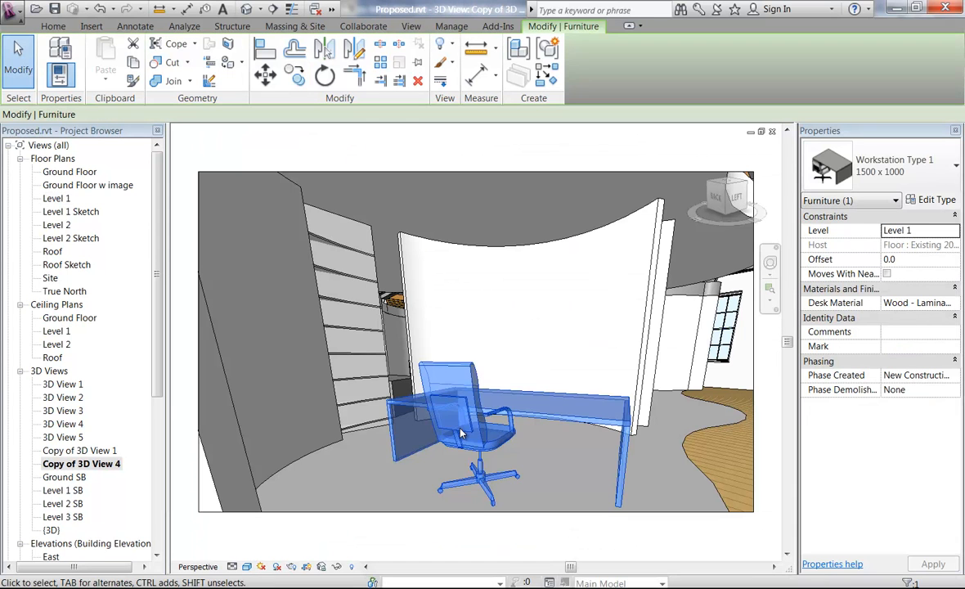
{"action": "key", "text": "Escape"}
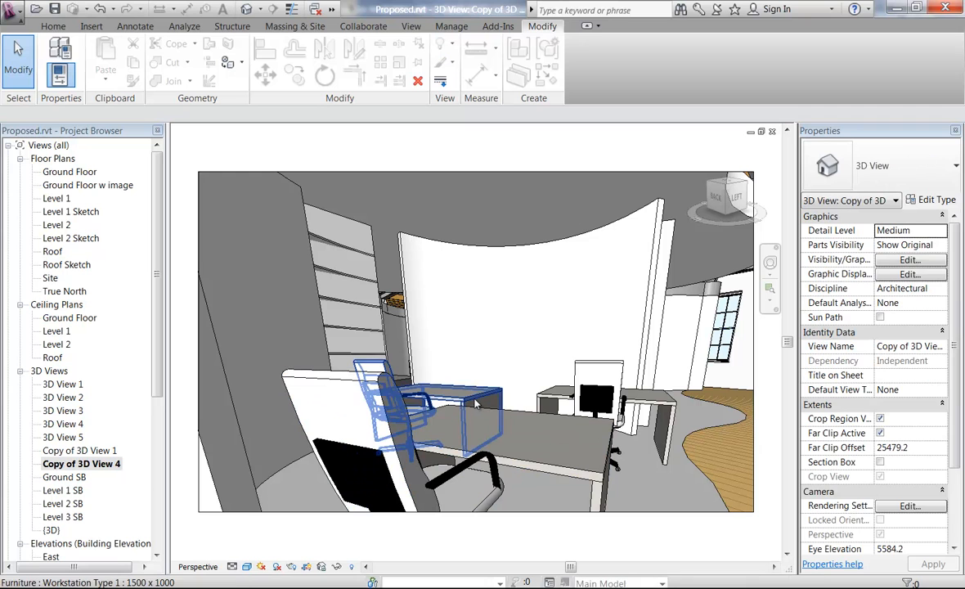
{"action": "left_click", "coordinate": [475, 404]}
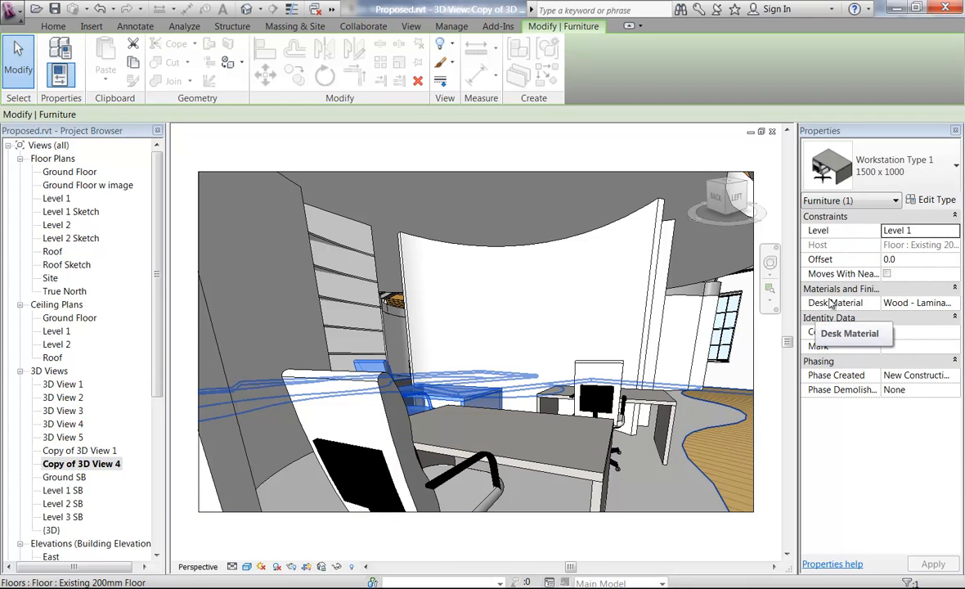
{"action": "left_click", "coordinate": [930, 200]}
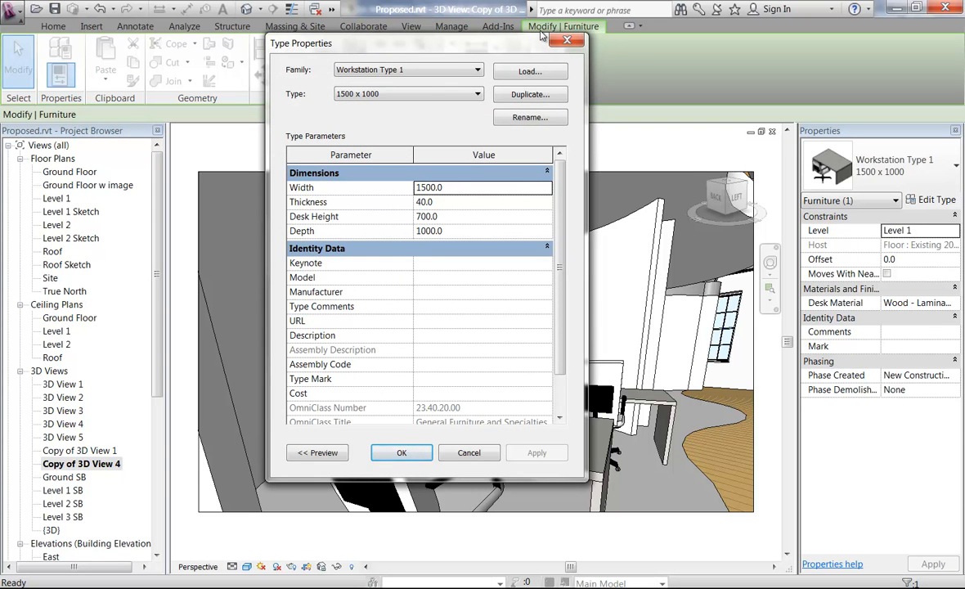
{"action": "left_click", "coordinate": [461, 454]}
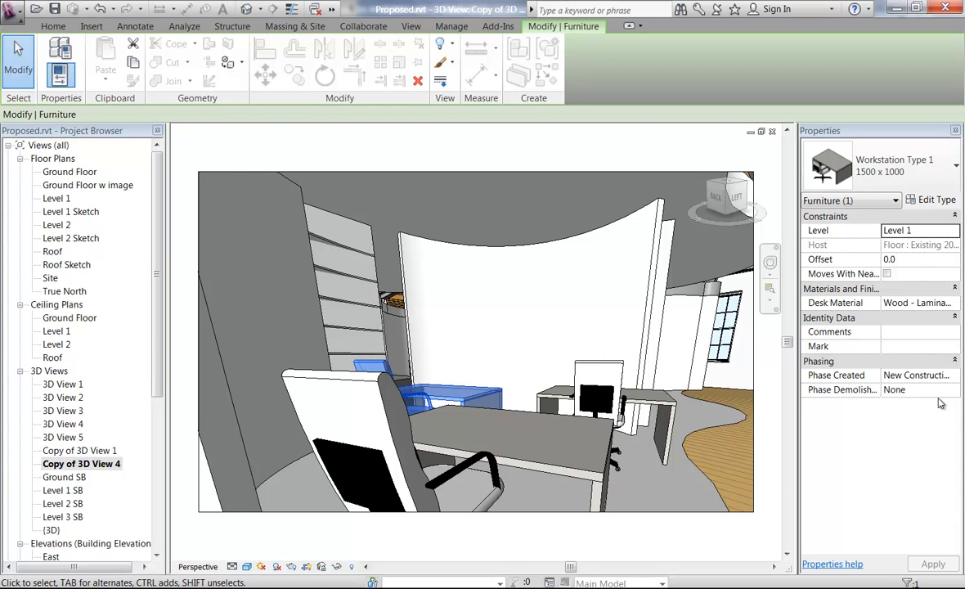
Step: Set the selected workstation's Desk Material to Wood - Laminate Green
{"action": "left_click", "coordinate": [915, 303]}
{"action": "left_click", "coordinate": [954, 302]}
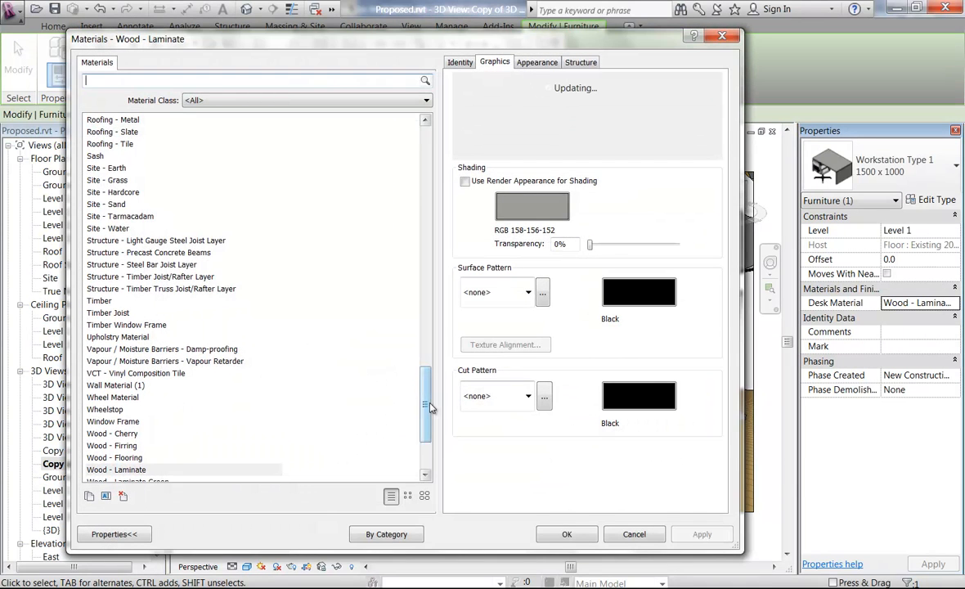
{"action": "left_click_drag", "start_coordinate": [431, 406], "coordinate": [431, 422]}
{"action": "left_click", "coordinate": [141, 398]}
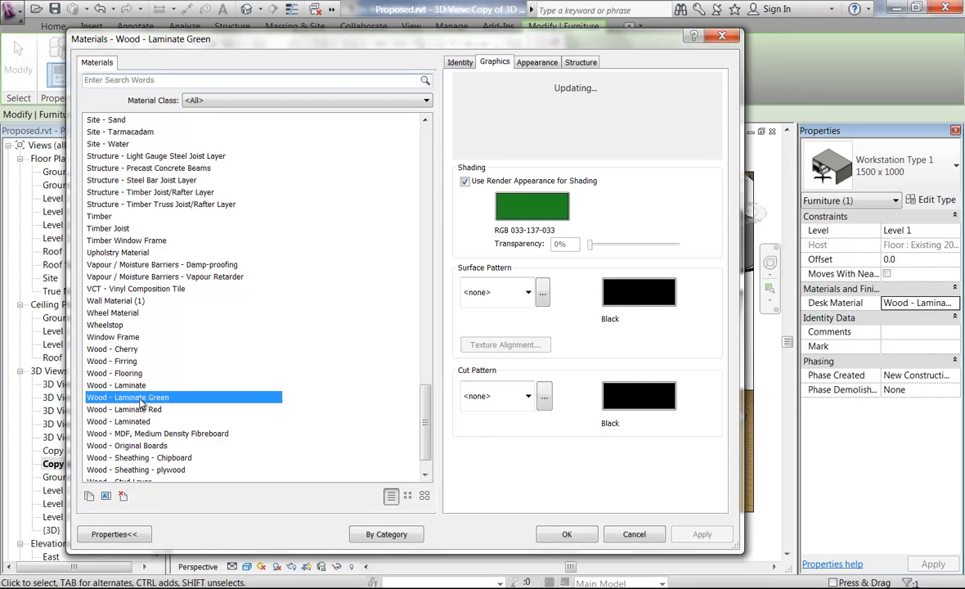
{"action": "left_click", "coordinate": [568, 534]}
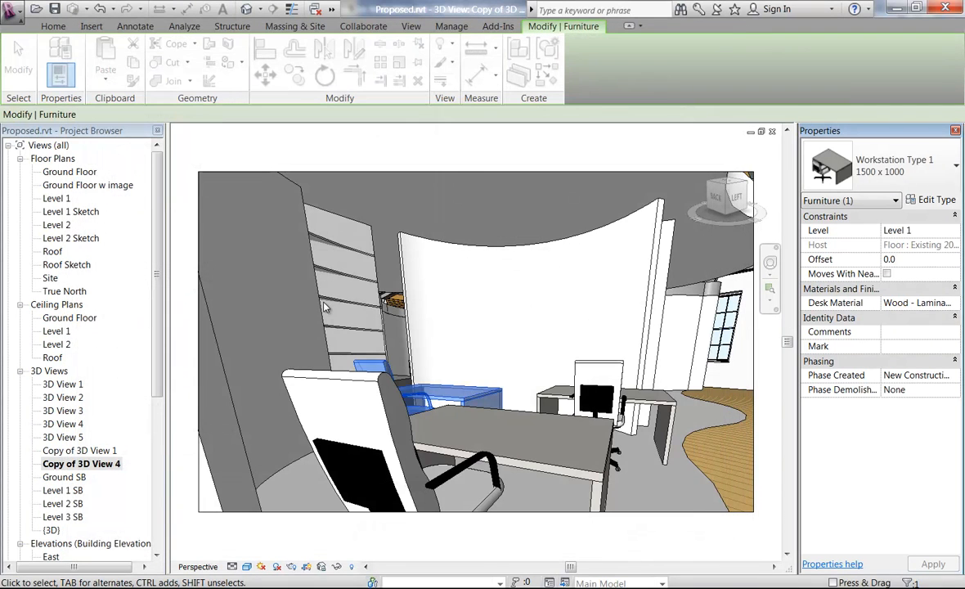
{"action": "key", "text": "Escape"}
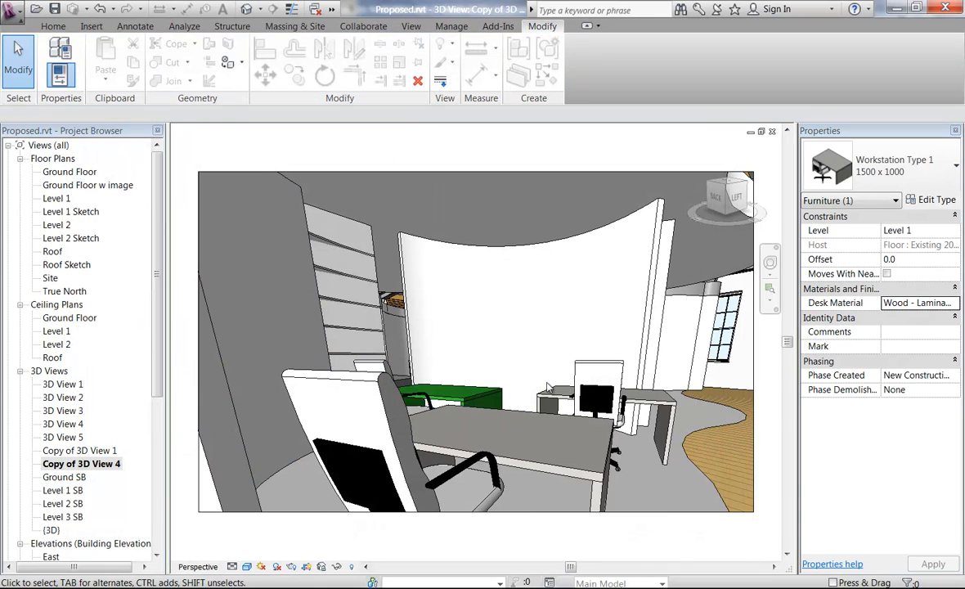
Step: Set the Desk Material of the workstation at the far right of the camera view to Wood - Laminate Red
{"action": "left_click", "coordinate": [563, 399]}
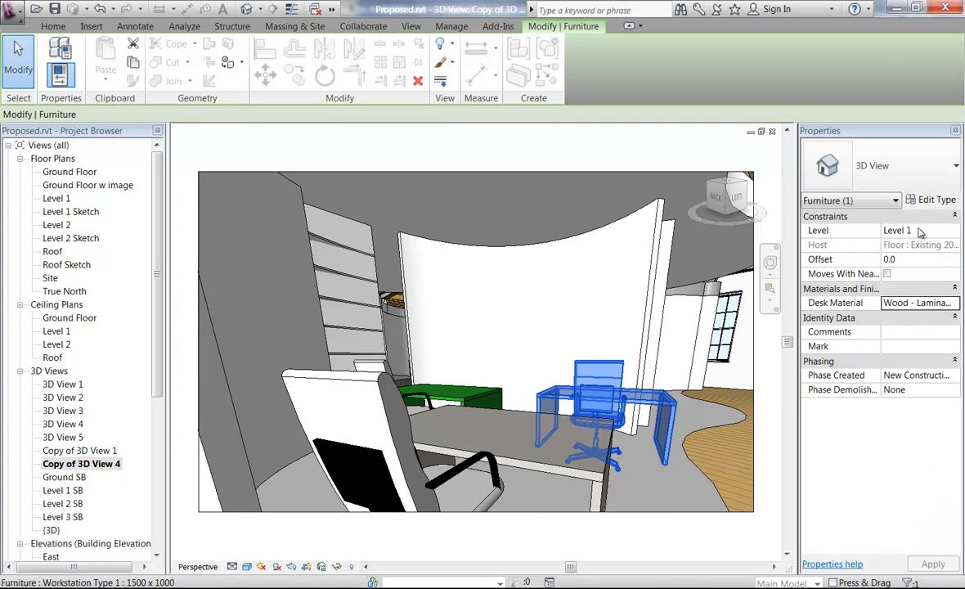
{"action": "left_click", "coordinate": [933, 306]}
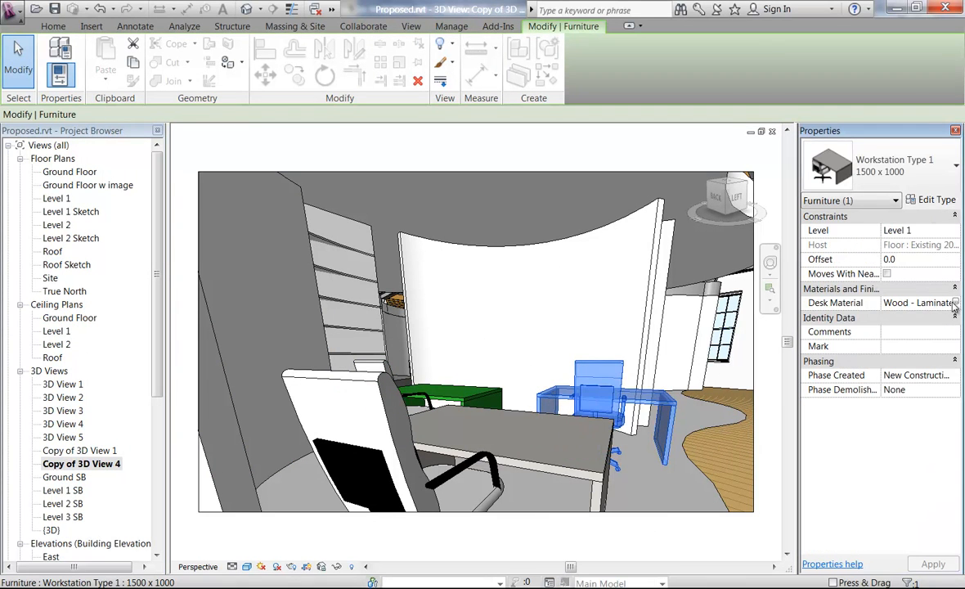
{"action": "left_click", "coordinate": [956, 303]}
{"action": "left_click", "coordinate": [956, 303]}
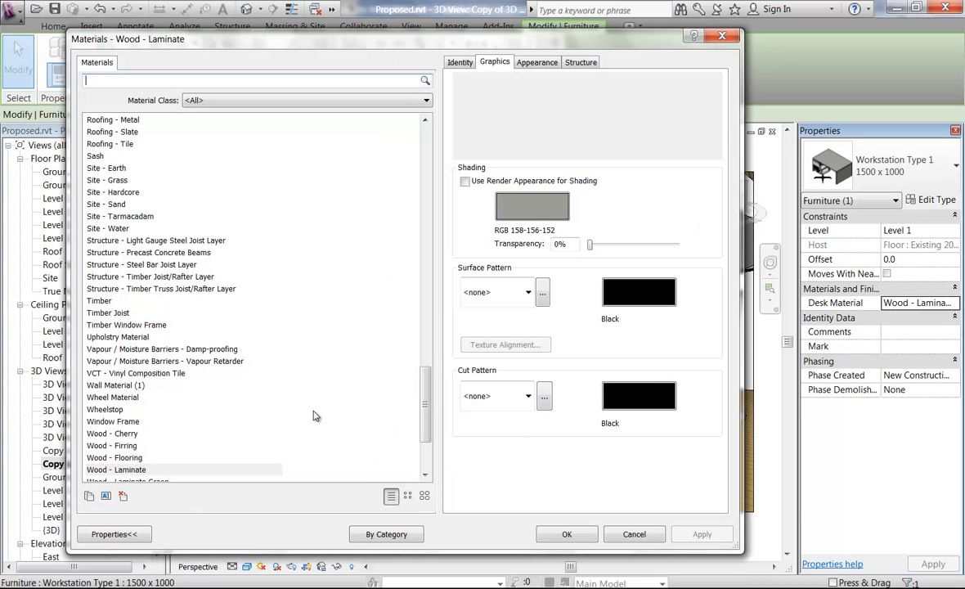
{"action": "scroll", "coordinate": [425, 406], "scroll_direction": "down", "scroll_amount": 3}
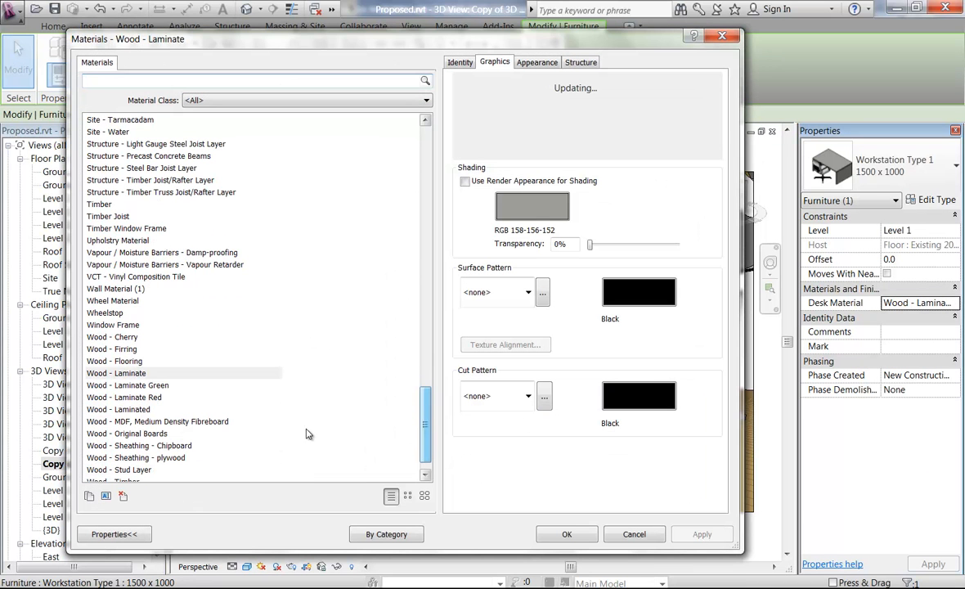
{"action": "left_click", "coordinate": [134, 398]}
{"action": "left_click", "coordinate": [564, 535]}
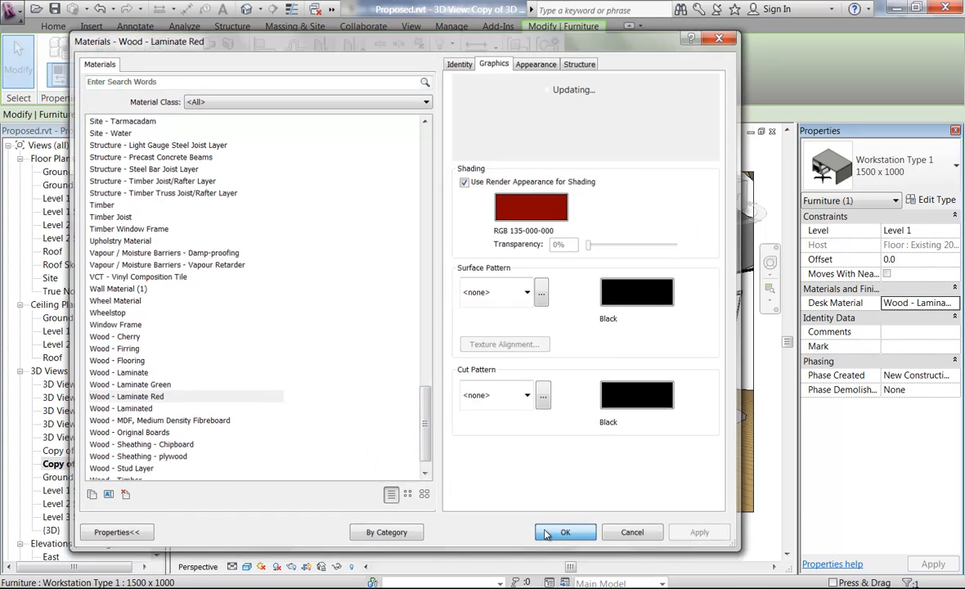
{"action": "key", "text": "Escape"}
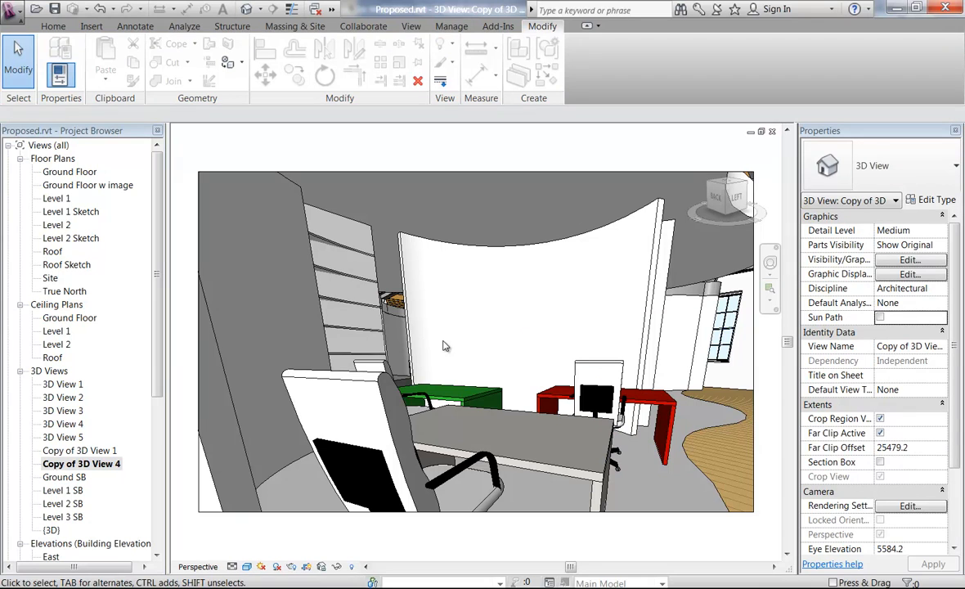
Step: Select the nearest workstation, return to the Level 1 floor plan, open its family for editing and show the family's 3D view, View 1
{"action": "left_click", "coordinate": [462, 407]}
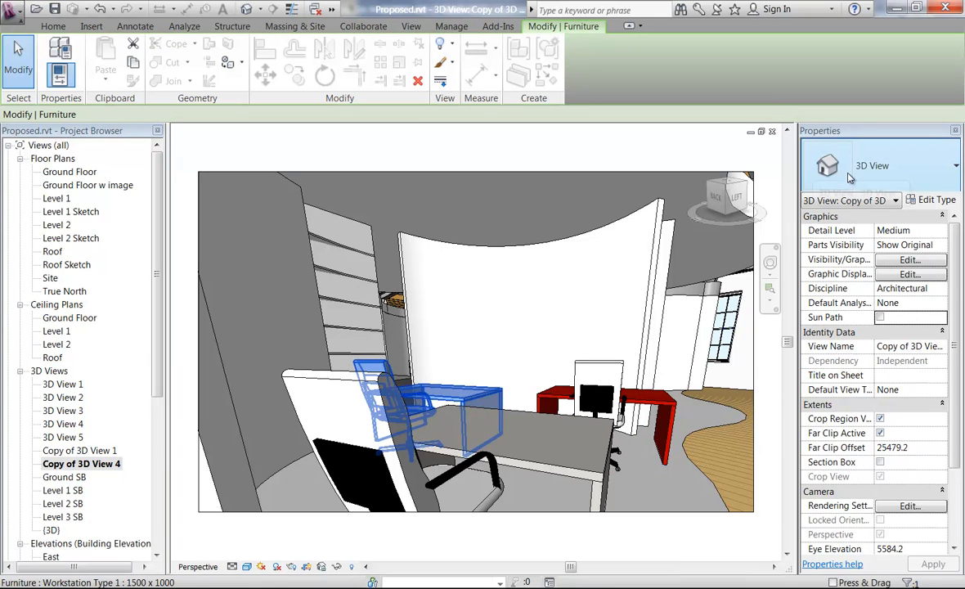
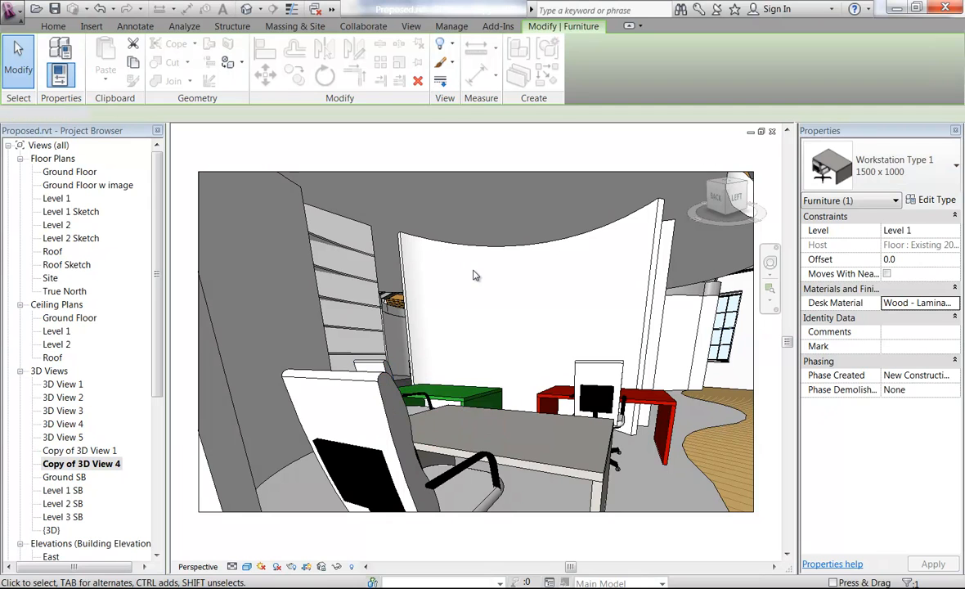
{"action": "key", "text": "Escape"}
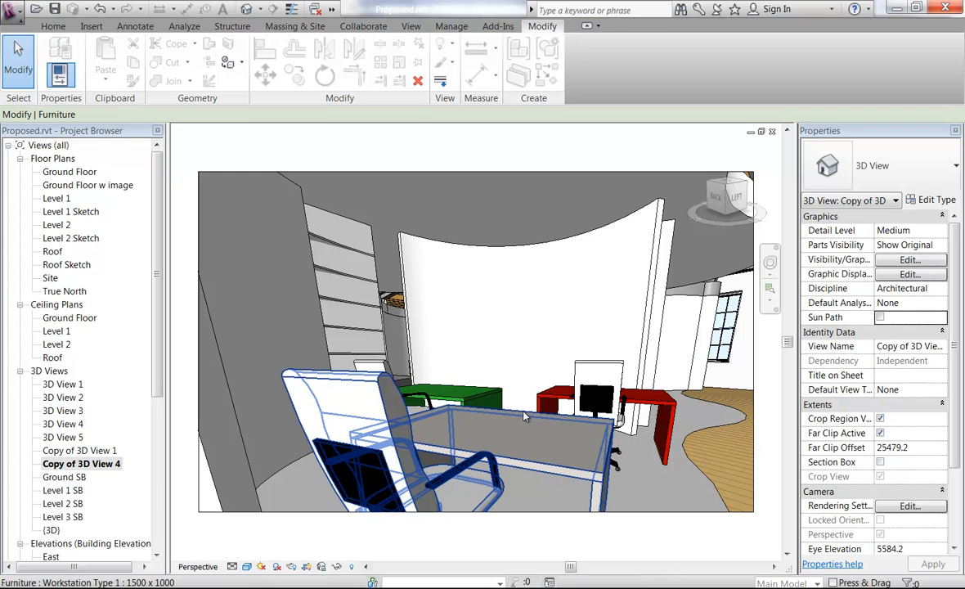
{"action": "left_click", "coordinate": [482, 379]}
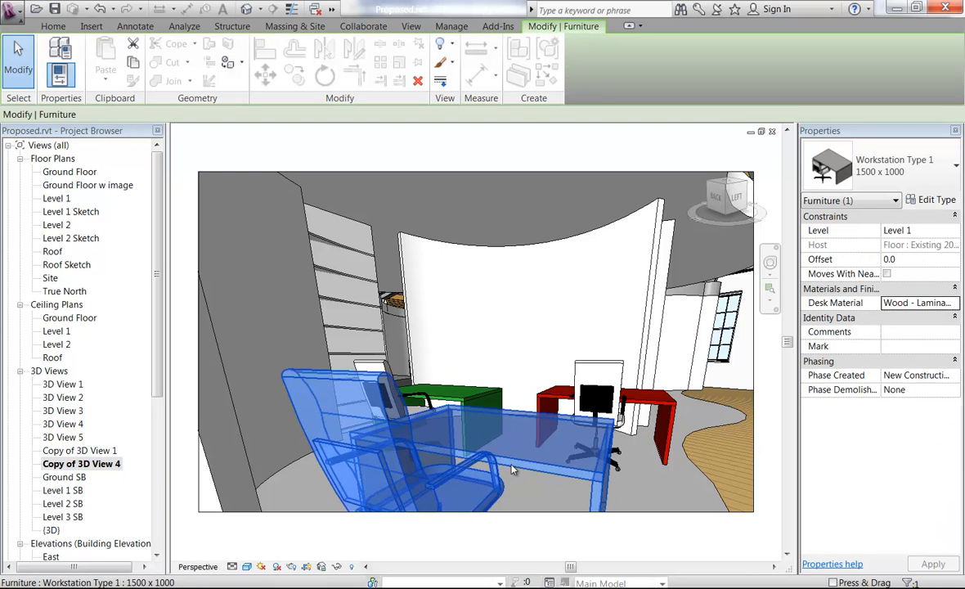
{"action": "double_click", "coordinate": [55, 199]}
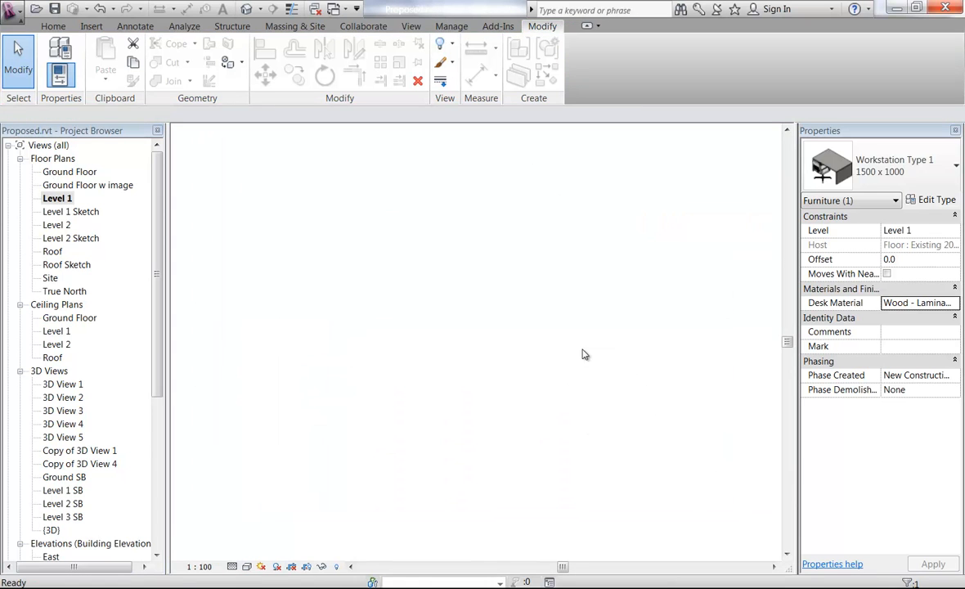
{"action": "left_click", "coordinate": [586, 65]}
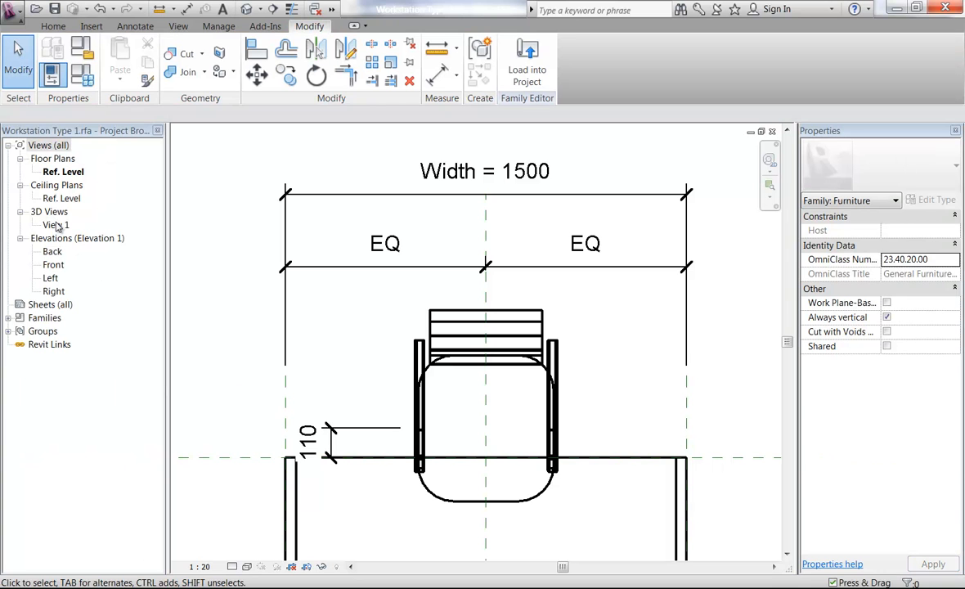
{"action": "double_click", "coordinate": [56, 225]}
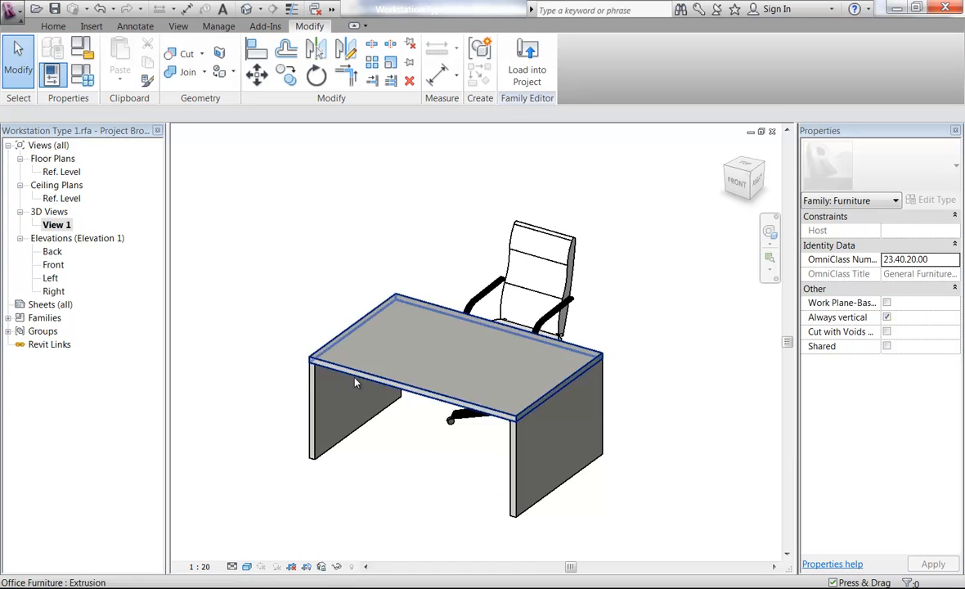
{"action": "scroll", "coordinate": [356, 261], "scroll_direction": "up", "scroll_amount": 5}
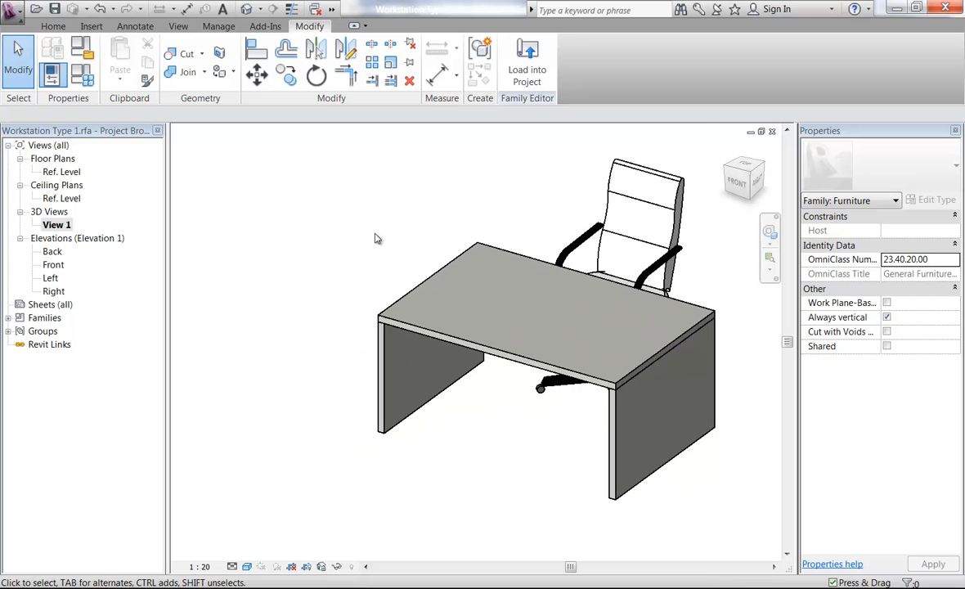
{"action": "scroll", "coordinate": [377, 276], "scroll_direction": "up", "scroll_amount": 2}
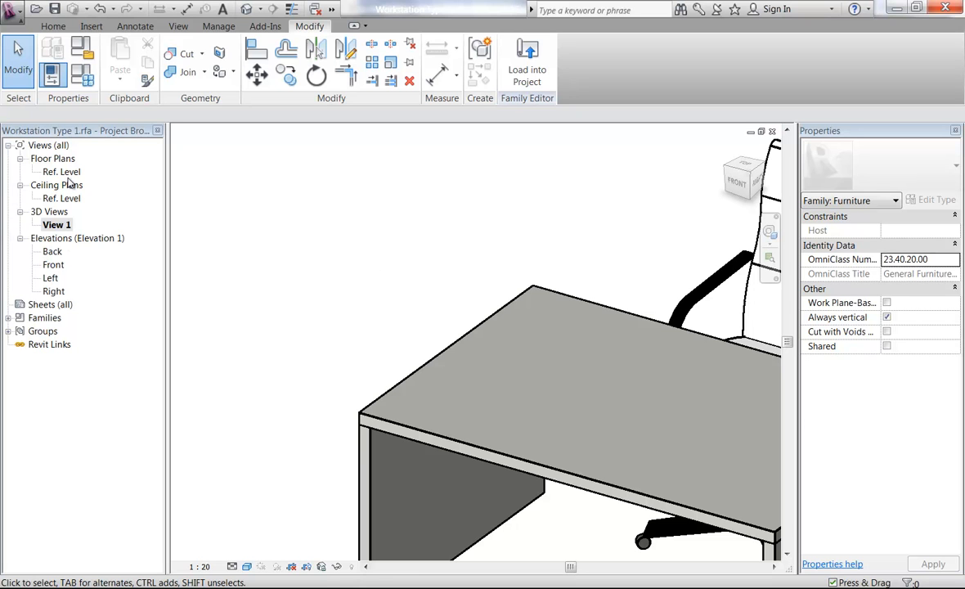
Step: In the family's Front elevation, draw a vertical reference plane just inside the desk's right leg, about 677 mm from the centre plane
{"action": "left_click", "coordinate": [51, 266]}
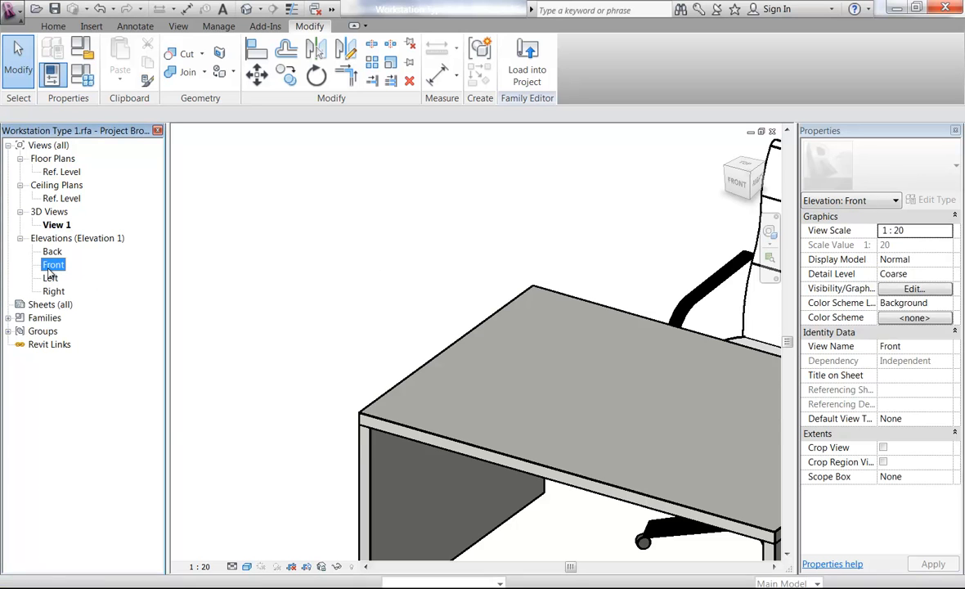
{"action": "double_click", "coordinate": [52, 265]}
{"action": "scroll", "coordinate": [537, 320], "scroll_direction": "up", "scroll_amount": 4}
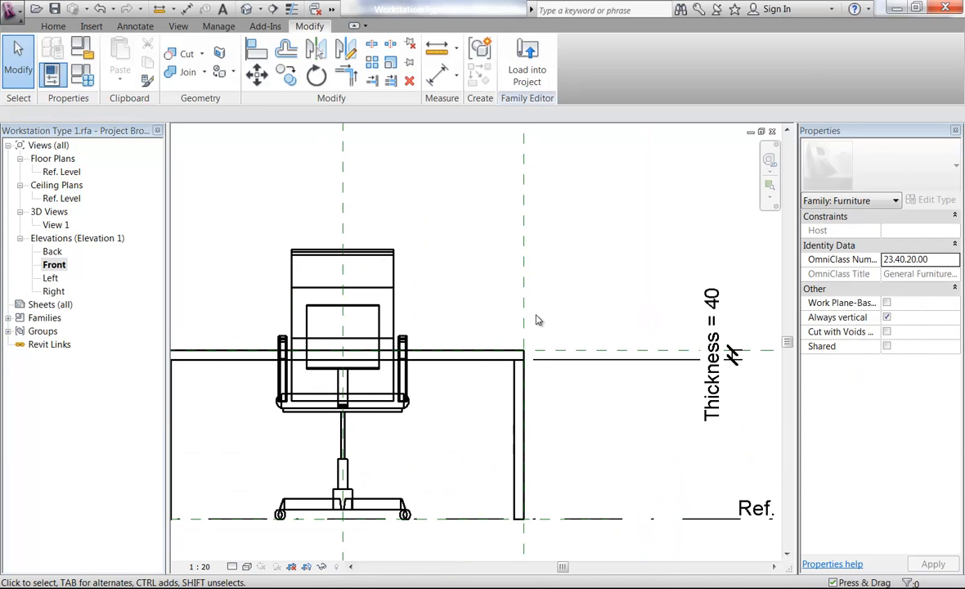
{"action": "left_click", "coordinate": [50, 26]}
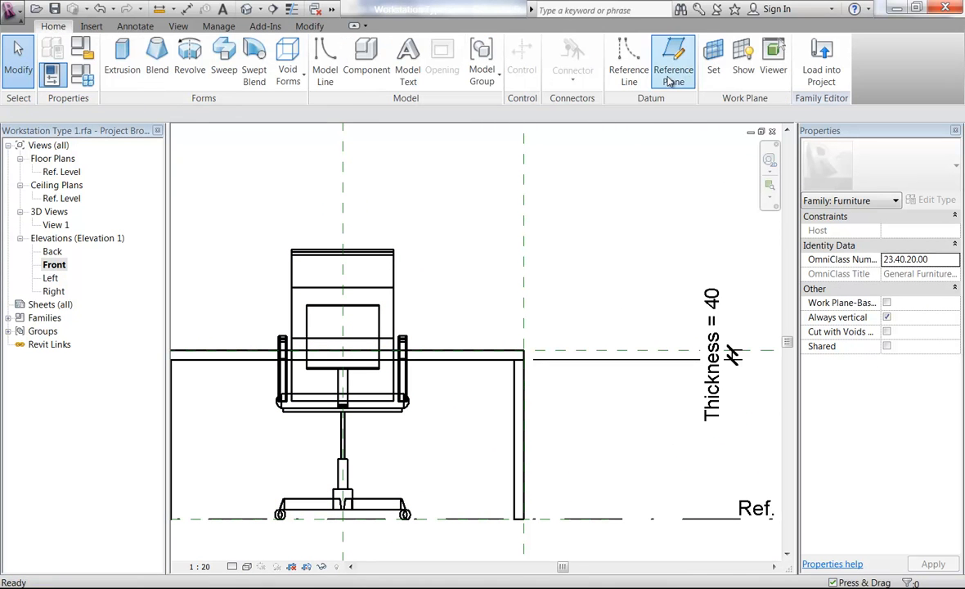
{"action": "left_click", "coordinate": [673, 59]}
{"action": "left_click", "coordinate": [505, 535]}
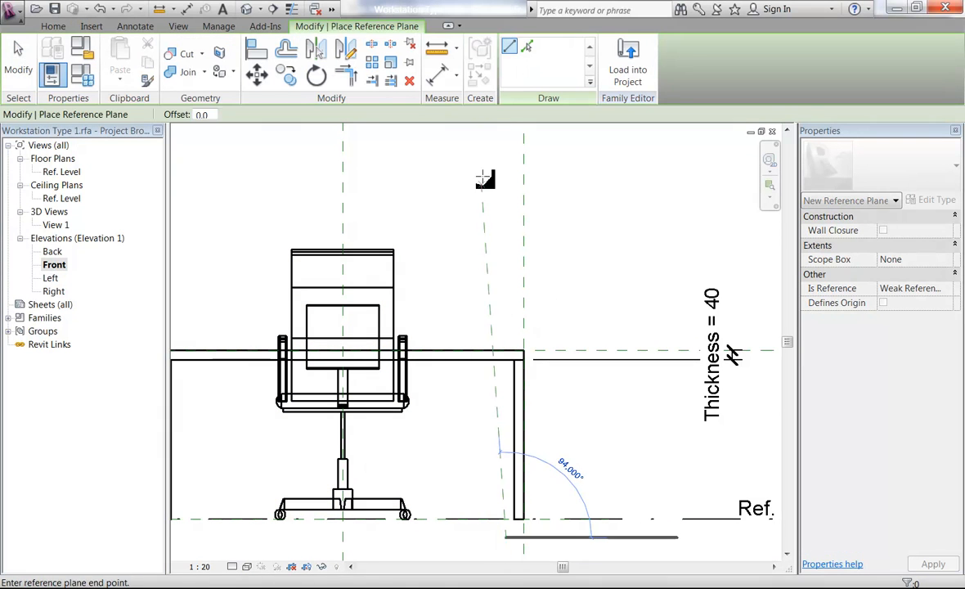
{"action": "left_click", "coordinate": [507, 137]}
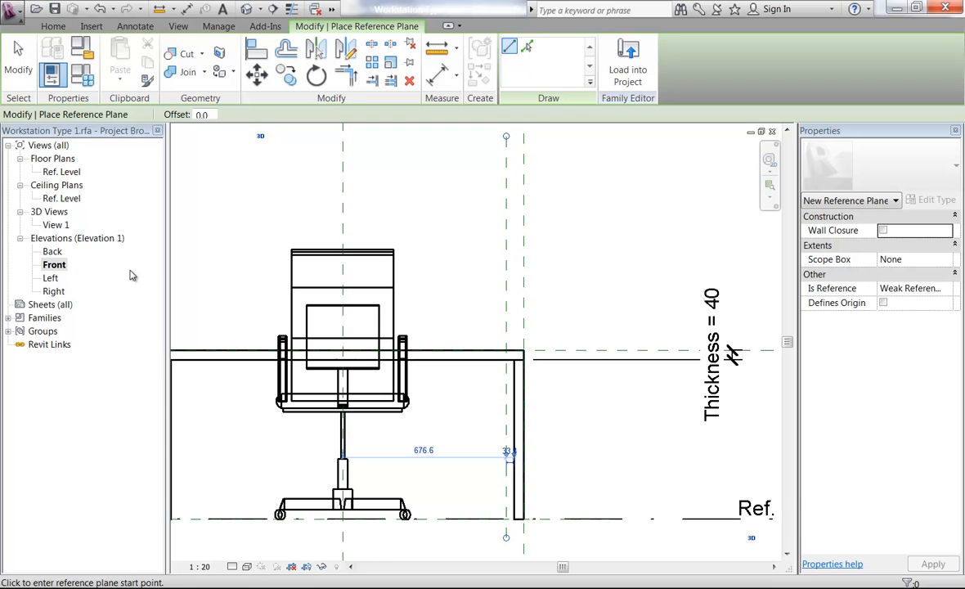
Step: In the Left elevation, draw a vertical reference plane just inside the desk edge opposite the chair, about 409 mm from the centre plane
{"action": "double_click", "coordinate": [50, 278]}
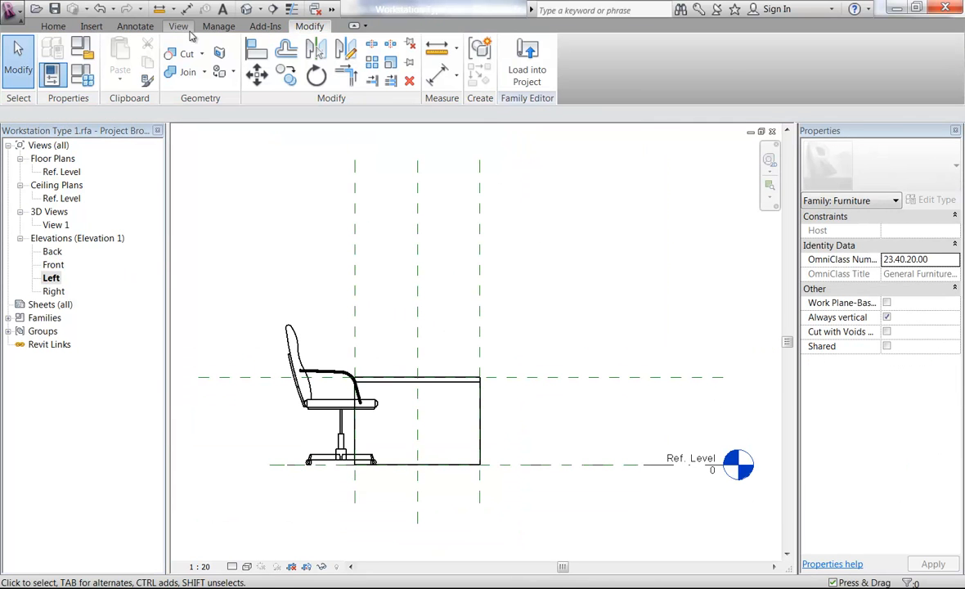
{"action": "left_click", "coordinate": [49, 27]}
{"action": "left_click", "coordinate": [673, 70]}
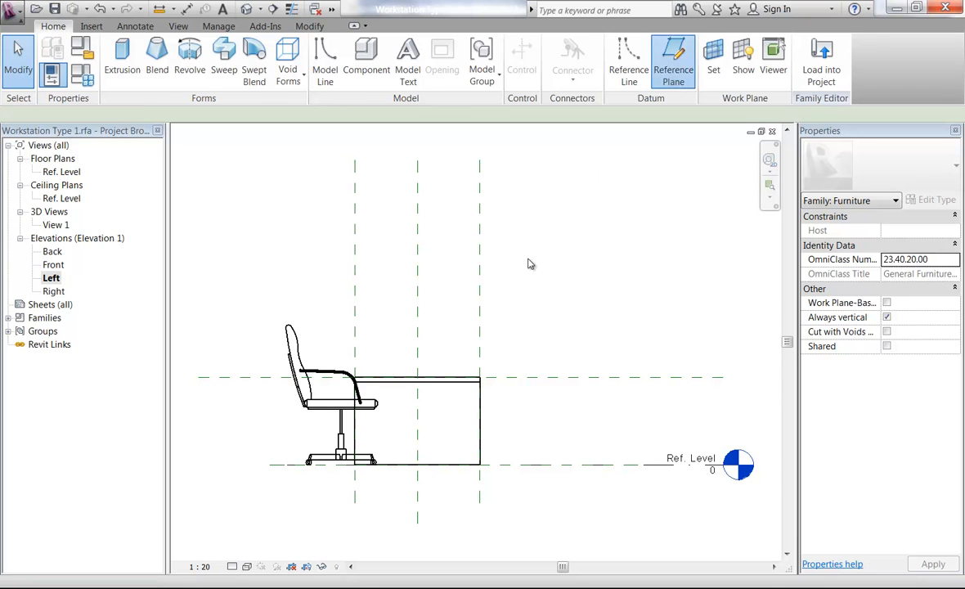
{"action": "left_click", "coordinate": [469, 298]}
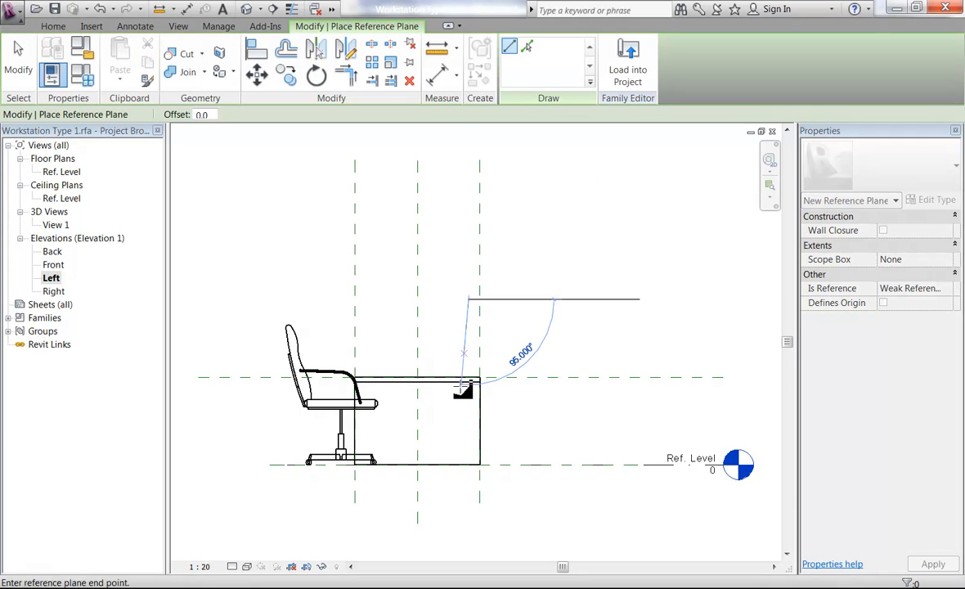
{"action": "left_click", "coordinate": [468, 484]}
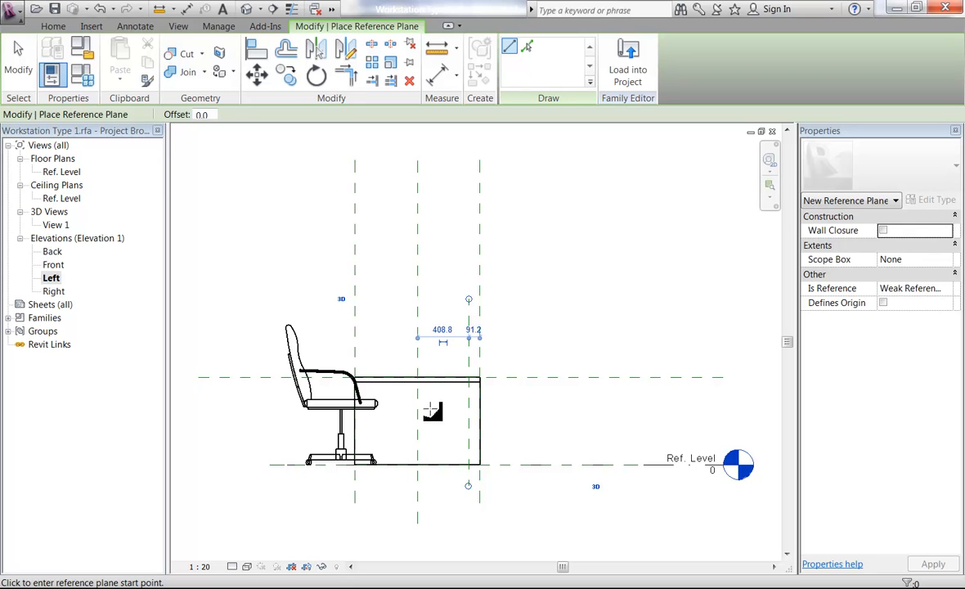
{"action": "key", "text": "Escape"}
{"action": "key", "text": "Escape"}
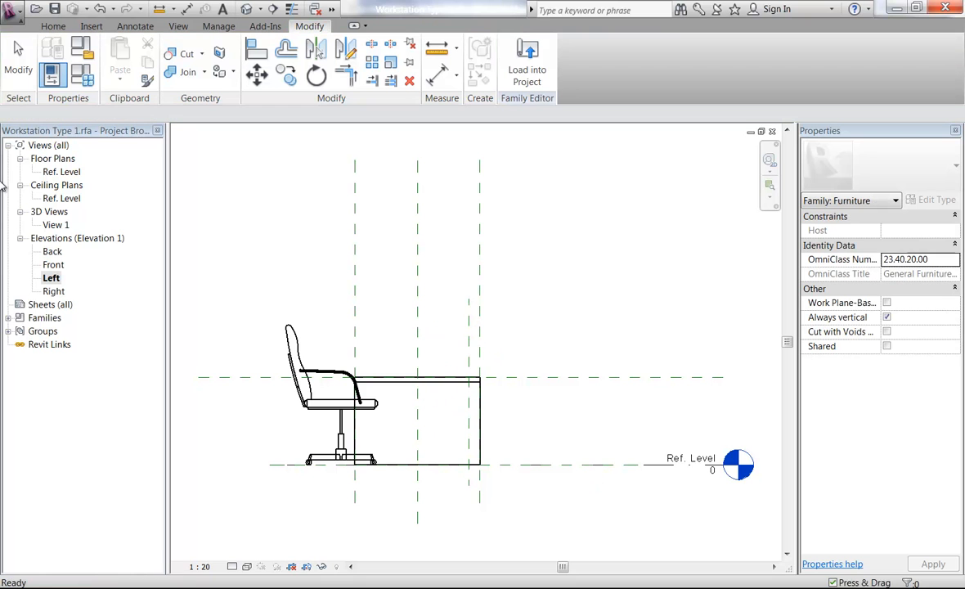
Step: In the Ref. Level floor plan, move the reference plane beside the desk's right leg to just inside the left leg, about 630 mm from the centre plane
{"action": "left_click", "coordinate": [66, 171]}
{"action": "double_click", "coordinate": [68, 175]}
{"action": "scroll", "coordinate": [504, 444], "scroll_direction": "down", "scroll_amount": 2}
{"action": "middle_click_drag", "start_coordinate": [505, 445], "coordinate": [453, 239]}
{"action": "scroll", "coordinate": [557, 416], "scroll_direction": "up", "scroll_amount": 5}
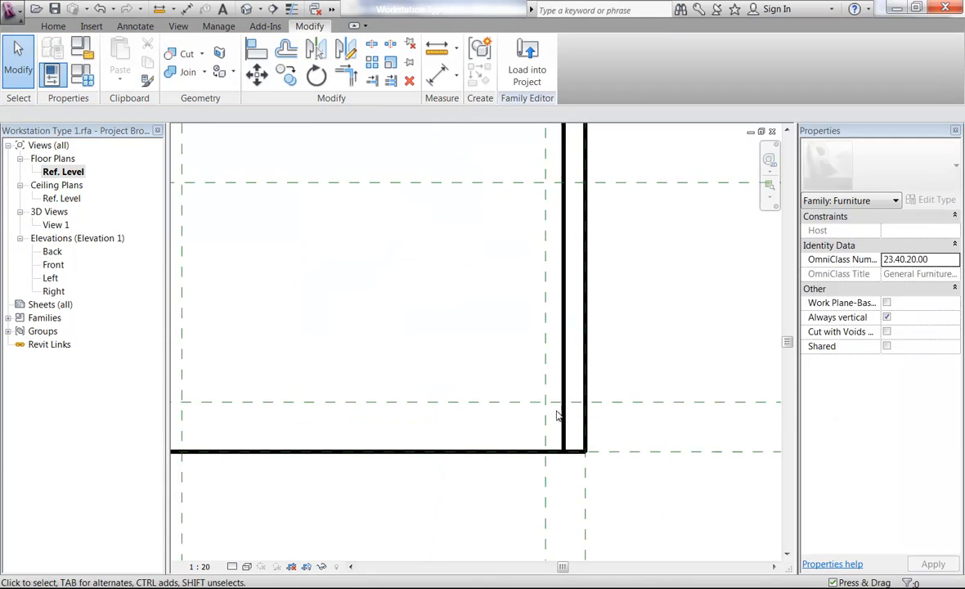
{"action": "left_click", "coordinate": [545, 426]}
{"action": "scroll", "coordinate": [396, 403], "scroll_direction": "down", "scroll_amount": 2}
{"action": "scroll", "coordinate": [396, 402], "scroll_direction": "down", "scroll_amount": 2}
{"action": "middle_click_drag", "start_coordinate": [421, 403], "coordinate": [617, 407]}
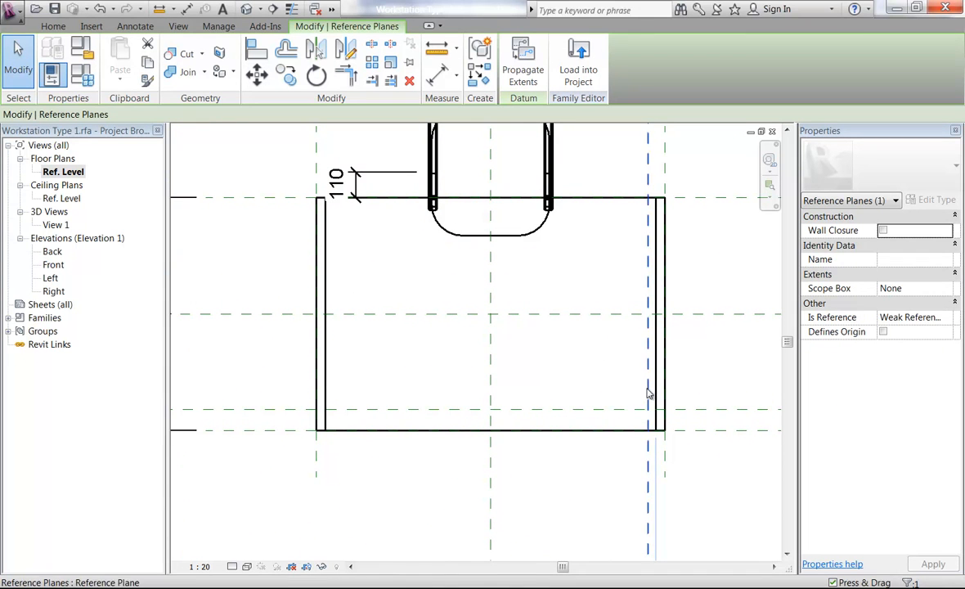
{"action": "left_click_drag", "start_coordinate": [650, 387], "coordinate": [344, 394]}
{"action": "scroll", "coordinate": [276, 425], "scroll_direction": "up", "scroll_amount": 5}
{"action": "scroll", "coordinate": [335, 413], "scroll_direction": "up", "scroll_amount": 1}
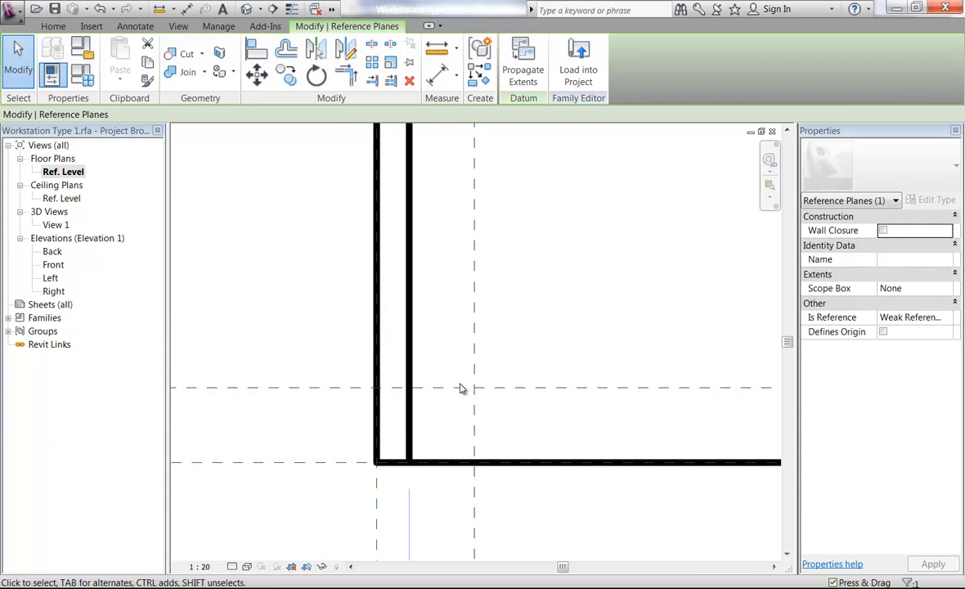
{"action": "scroll", "coordinate": [516, 324], "scroll_direction": "down", "scroll_amount": 3}
{"action": "middle_click_drag", "start_coordinate": [571, 334], "coordinate": [461, 433]}
{"action": "scroll", "coordinate": [490, 398], "scroll_direction": "down", "scroll_amount": 2}
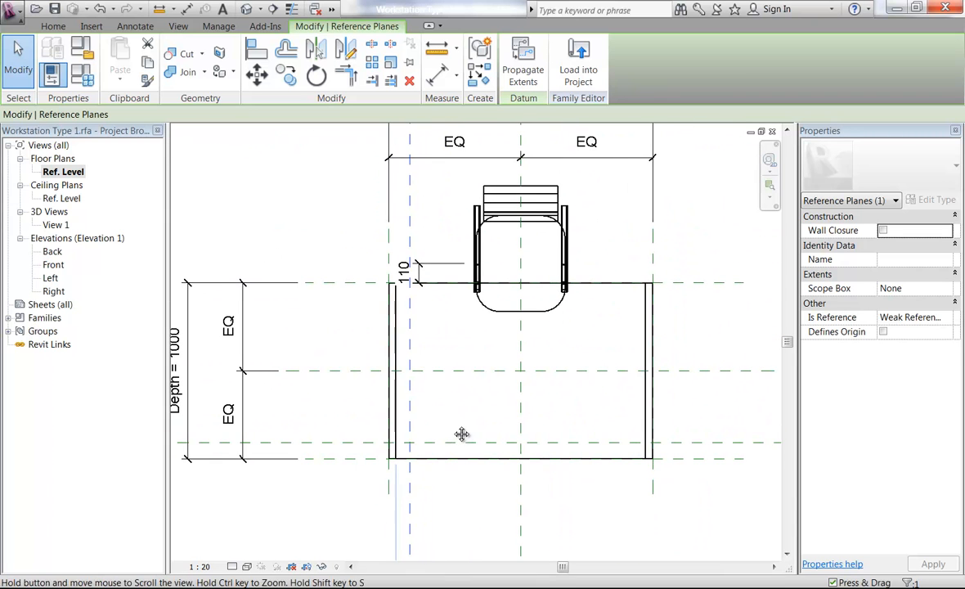
{"action": "left_click", "coordinate": [461, 526]}
Step: Name the vertical reference plane just inside the desk's left leg Monitor Arm Bracket
{"action": "left_click", "coordinate": [411, 427]}
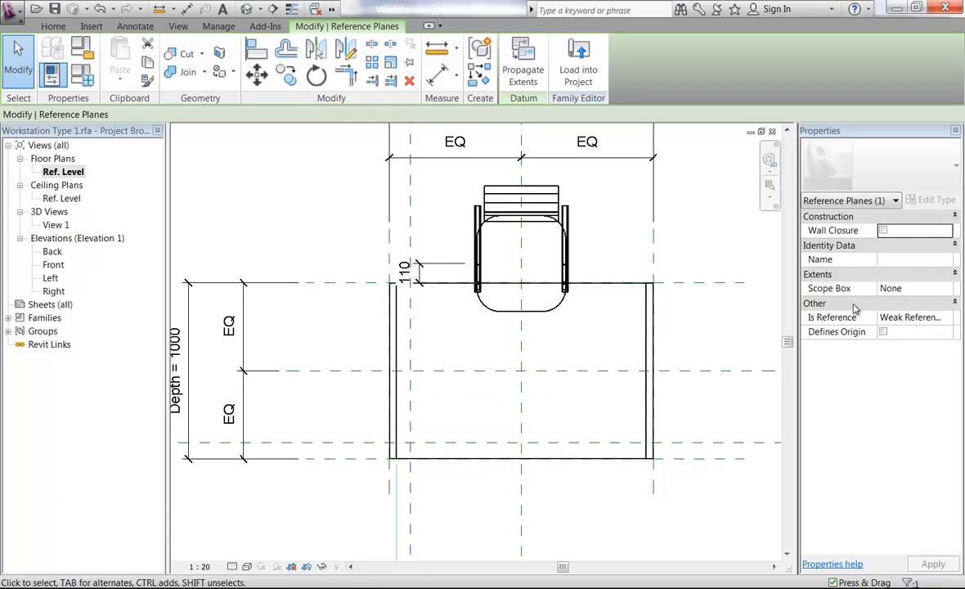
{"action": "left_click", "coordinate": [903, 260]}
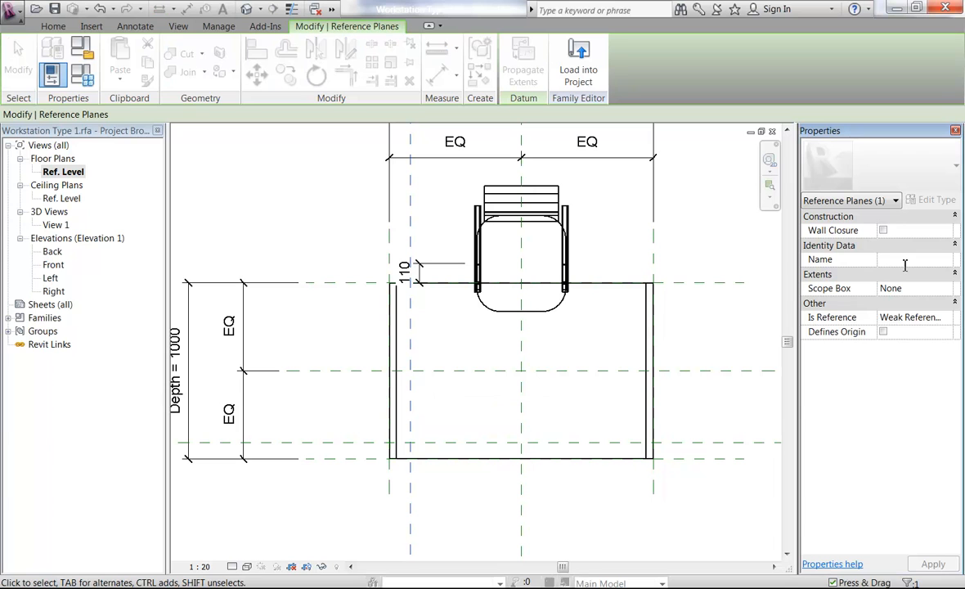
{"action": "type", "text": "Mo"}
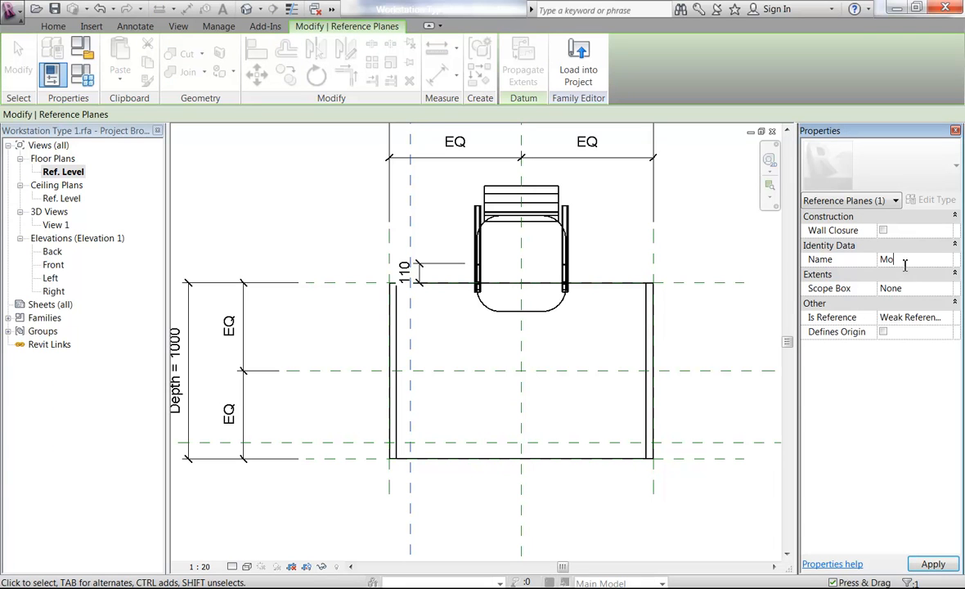
{"action": "type", "text": "not"}
{"action": "key", "text": "BackSpace"}
{"action": "key", "text": "BackSpace"}
{"action": "type", "text": "i"}
{"action": "type", "text": "cket"}
{"action": "key", "text": "Return"}
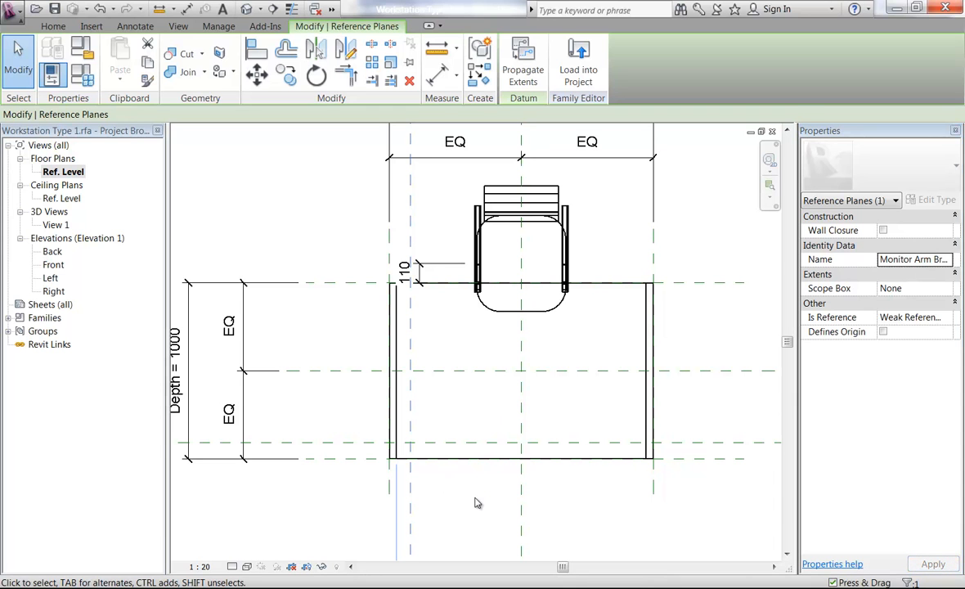
{"action": "scroll", "coordinate": [476, 502], "scroll_direction": "down", "scroll_amount": 3}
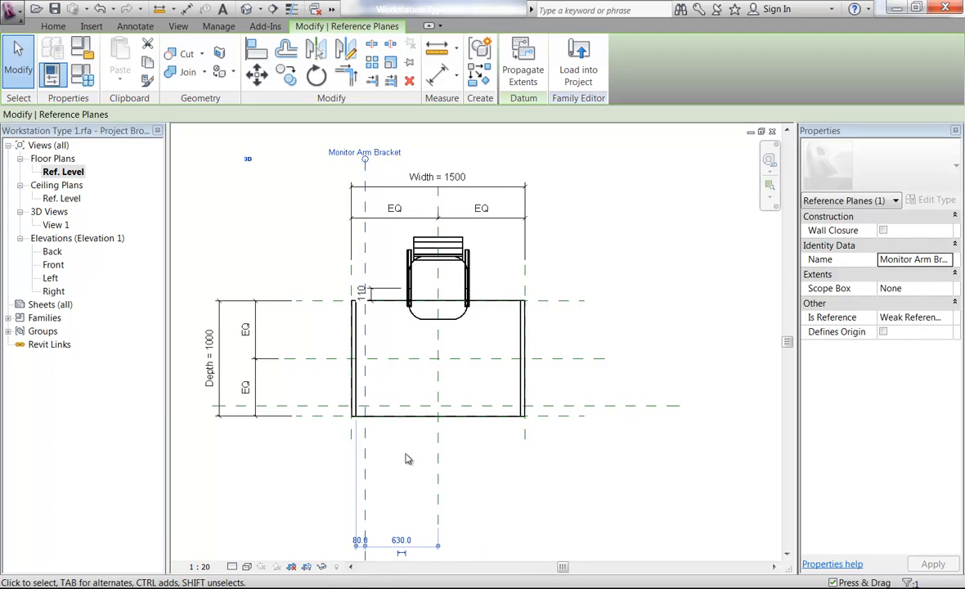
{"action": "scroll", "coordinate": [396, 327], "scroll_direction": "down", "scroll_amount": 1}
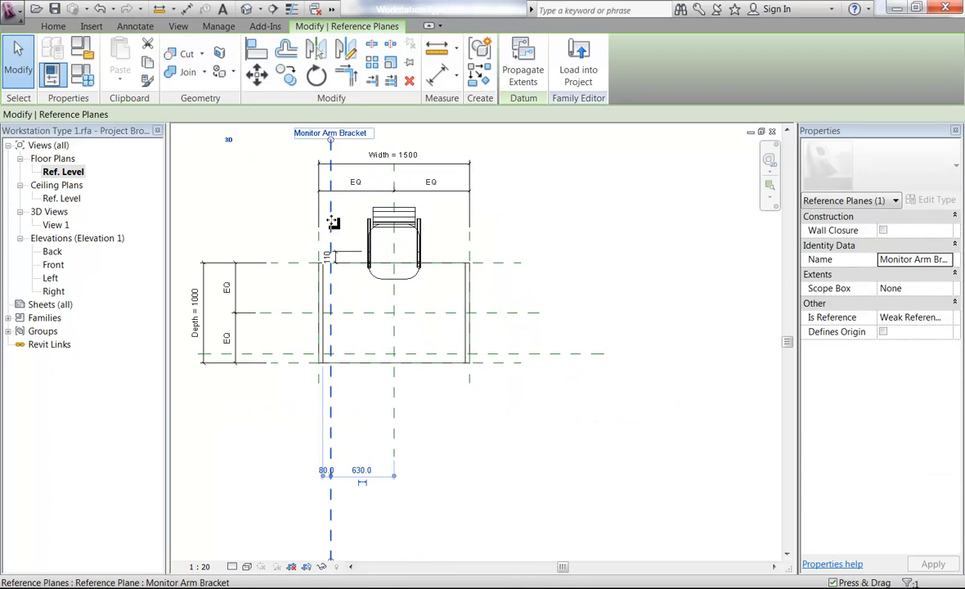
{"action": "left_click", "coordinate": [304, 227]}
{"action": "middle_click_drag", "start_coordinate": [276, 243], "coordinate": [310, 257]}
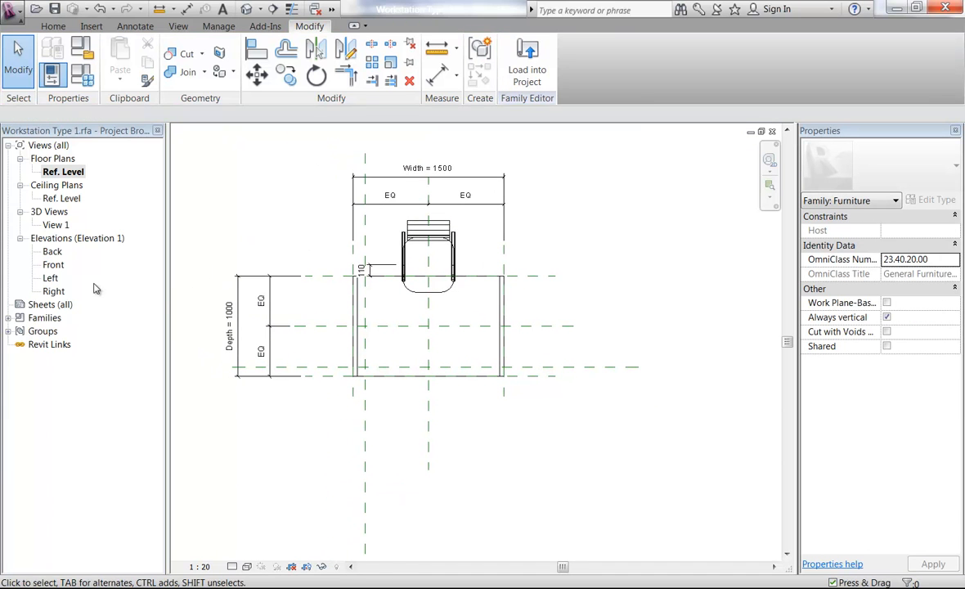
Step: In the Left elevation, start a Sweep and set its work plane to Reference Plane : Monitor Arm Bracket
{"action": "double_click", "coordinate": [50, 279]}
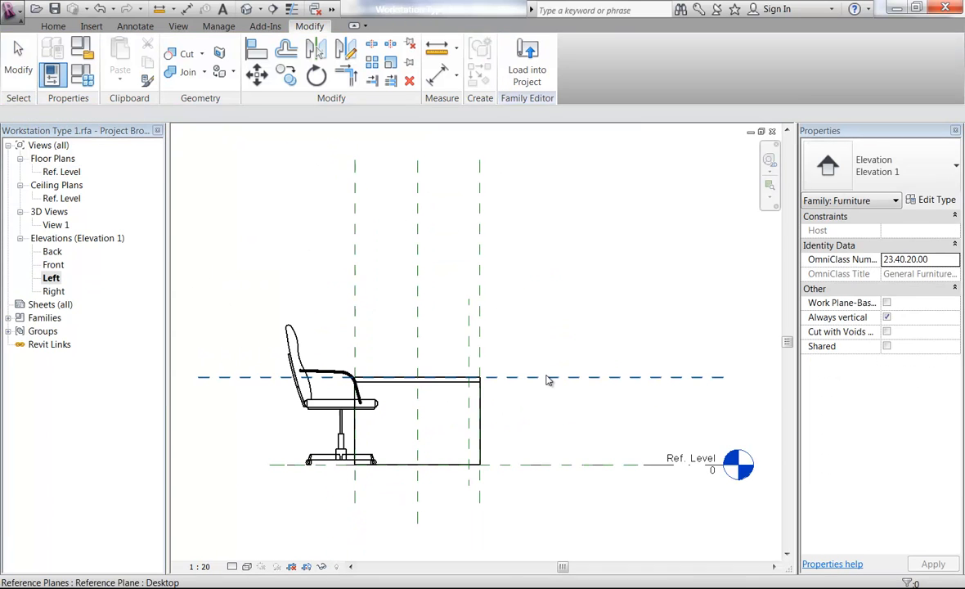
{"action": "left_click", "coordinate": [53, 26]}
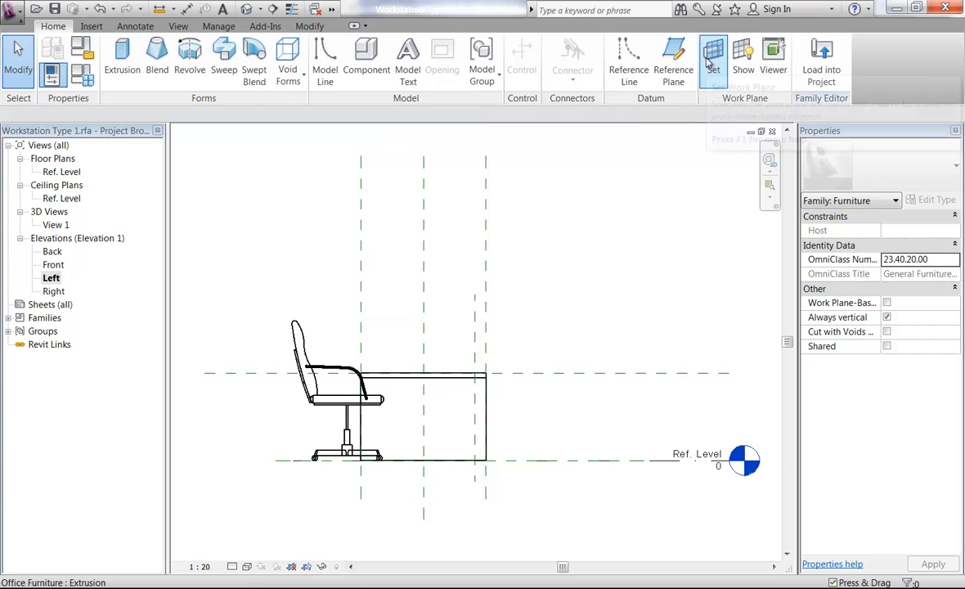
{"action": "left_click", "coordinate": [221, 72]}
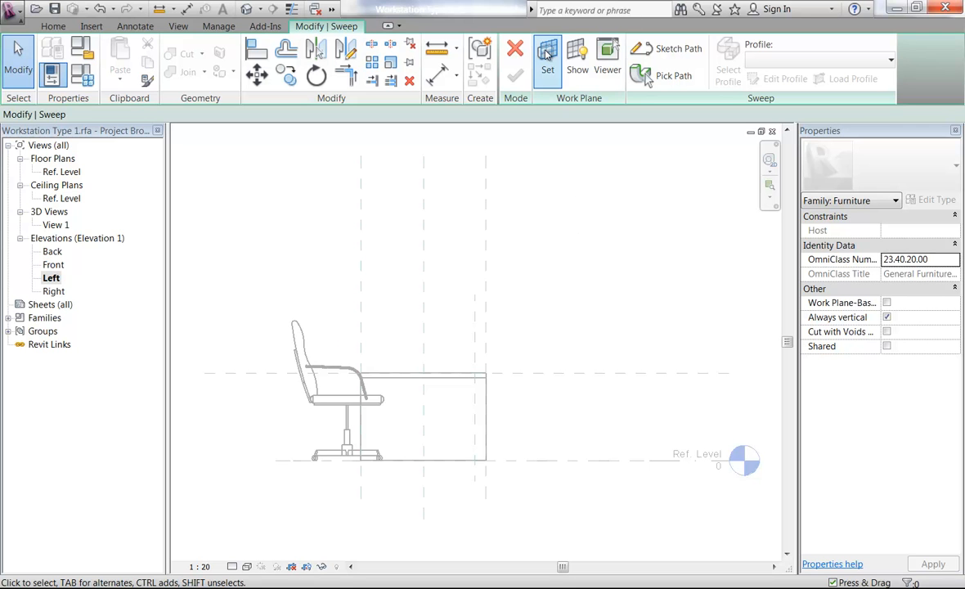
{"action": "left_click", "coordinate": [547, 55]}
{"action": "left_click", "coordinate": [531, 302]}
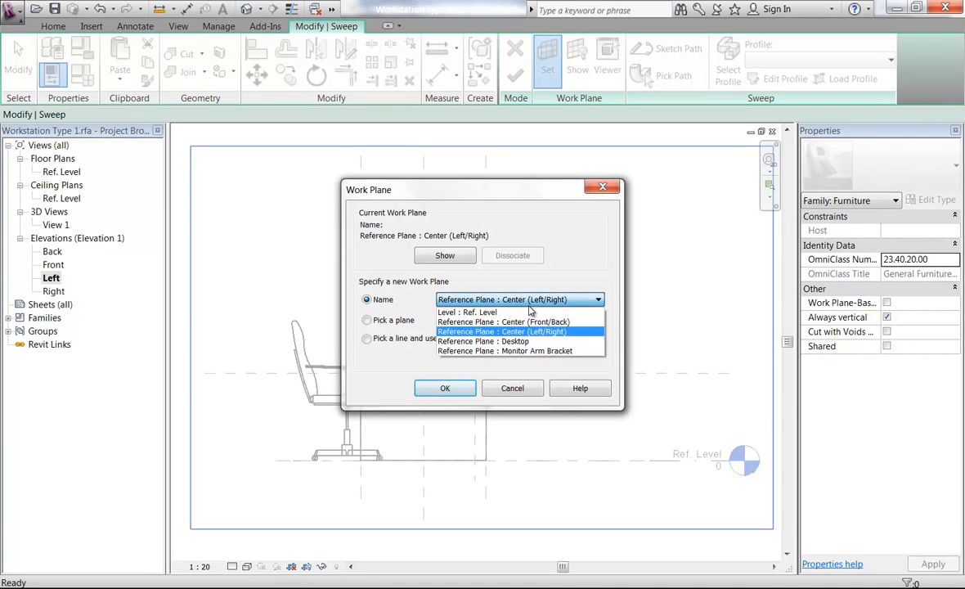
{"action": "left_click", "coordinate": [513, 351]}
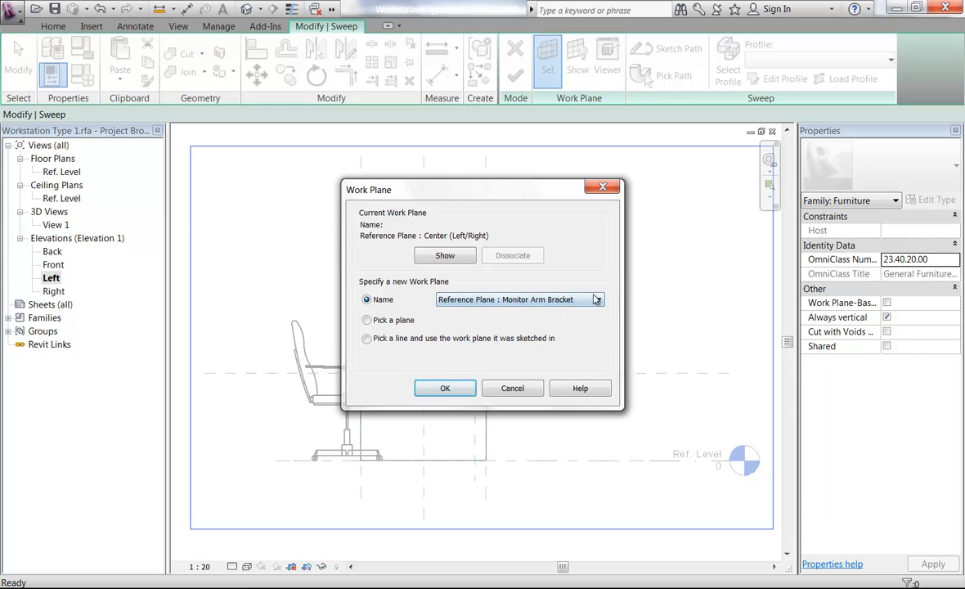
{"action": "left_click", "coordinate": [445, 389]}
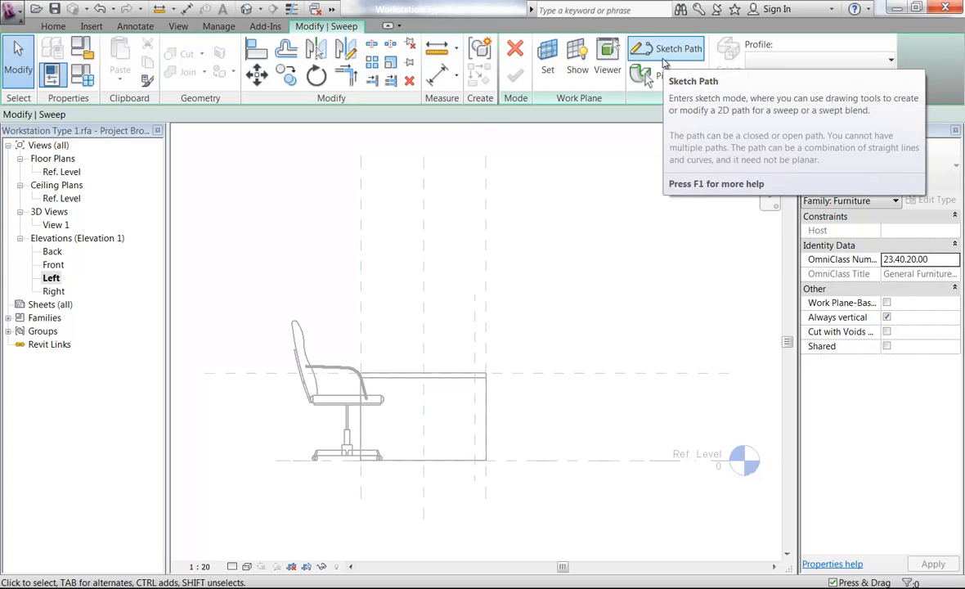
Step: Sketch the sweep path up from the desktop along the new reference plane, horizontally to the centre plane, and up about 100 mm
{"action": "left_click", "coordinate": [659, 53]}
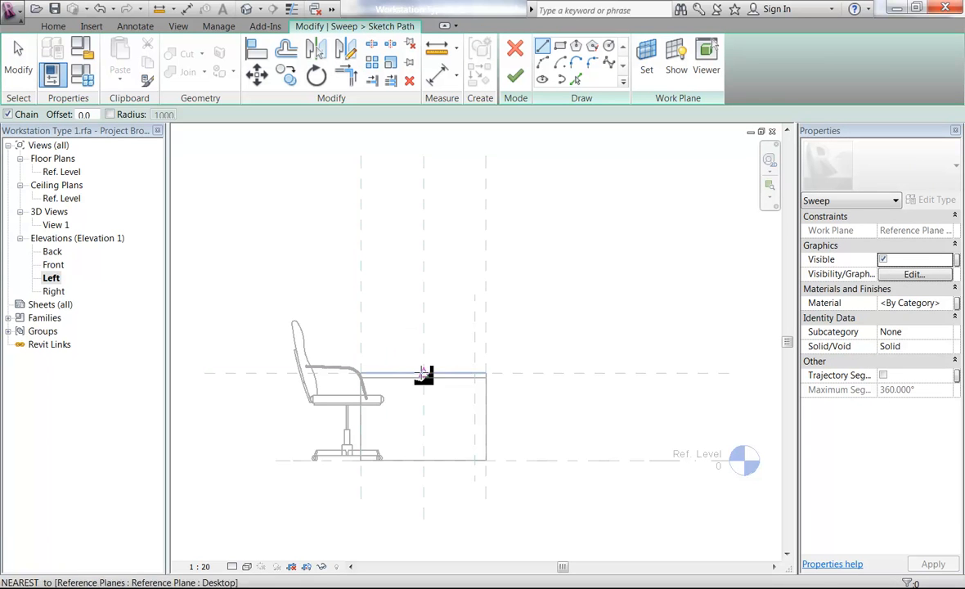
{"action": "left_click", "coordinate": [474, 373]}
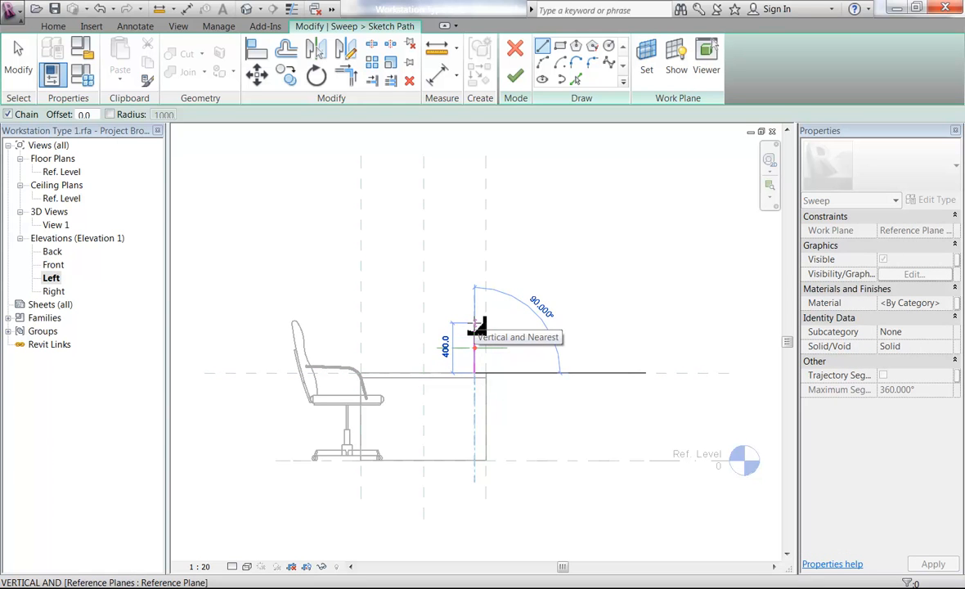
{"action": "left_click", "coordinate": [475, 338]}
{"action": "scroll", "coordinate": [397, 342], "scroll_direction": "up", "scroll_amount": 3}
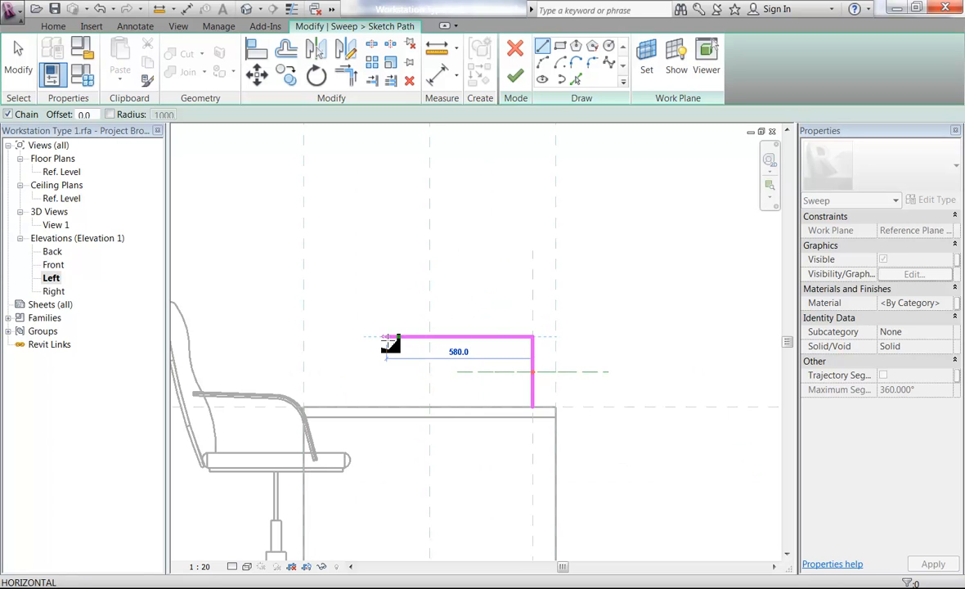
{"action": "left_click", "coordinate": [430, 337]}
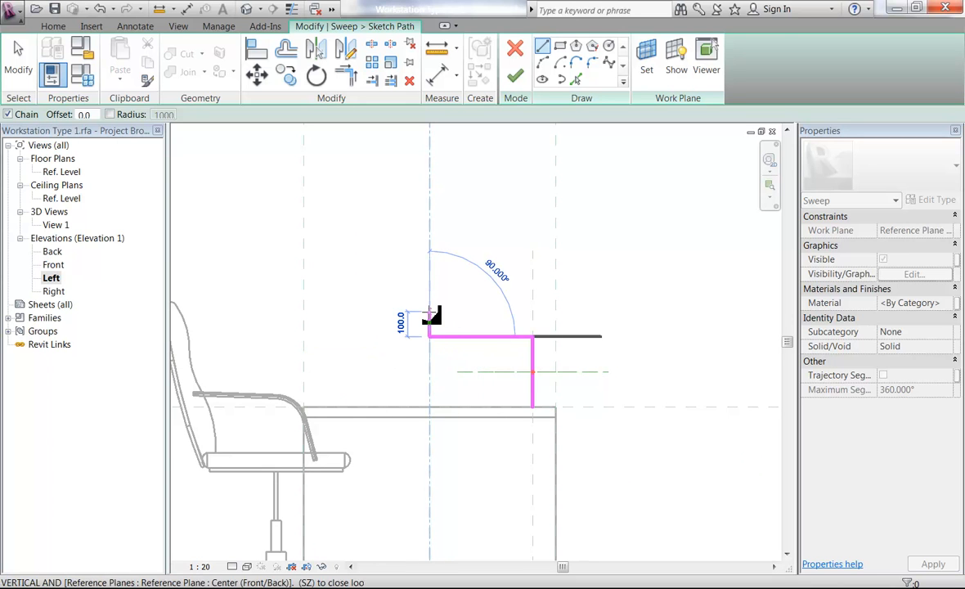
{"action": "left_click", "coordinate": [429, 312]}
{"action": "scroll", "coordinate": [479, 300], "scroll_direction": "up", "scroll_amount": 2}
{"action": "middle_click_drag", "start_coordinate": [443, 294], "coordinate": [406, 236]}
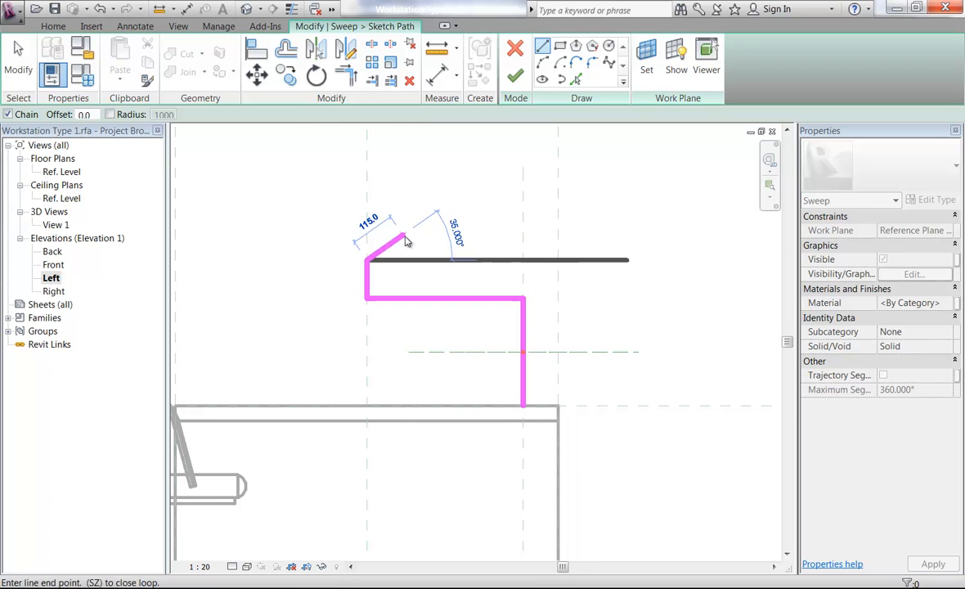
{"action": "key", "text": "Escape"}
{"action": "key", "text": "Escape"}
Step: Fillet the sweep path's corner at the centre plane with a radius of about 45 mm
{"action": "middle_click_drag", "start_coordinate": [450, 361], "coordinate": [459, 387]}
{"action": "scroll", "coordinate": [448, 378], "scroll_direction": "up", "scroll_amount": 2}
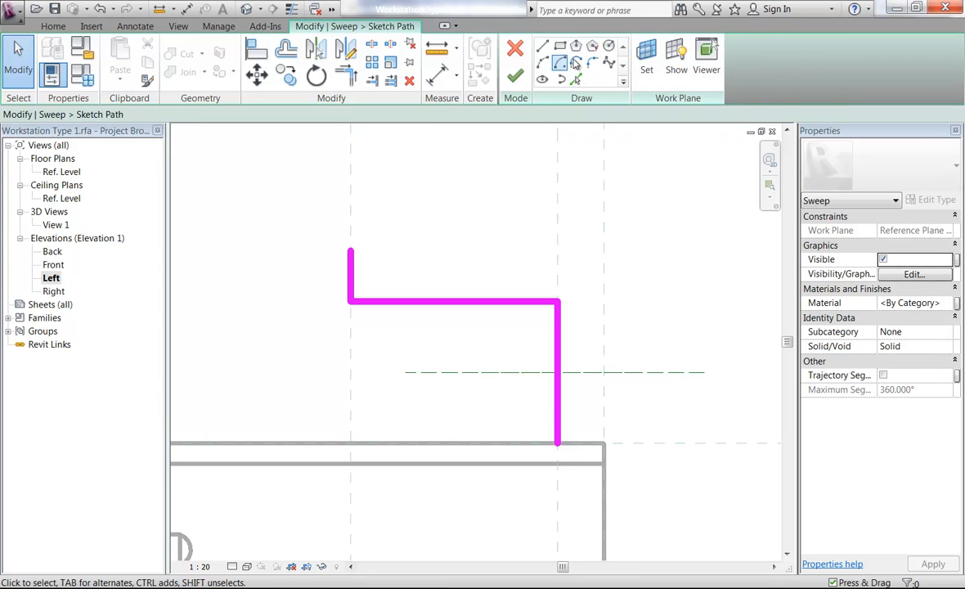
{"action": "left_click", "coordinate": [594, 65]}
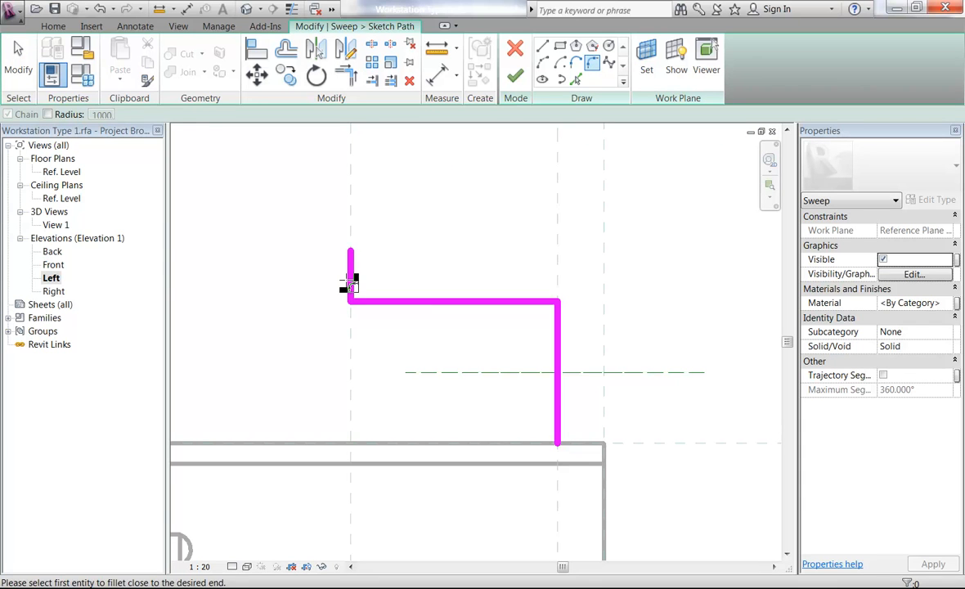
{"action": "left_click", "coordinate": [351, 278]}
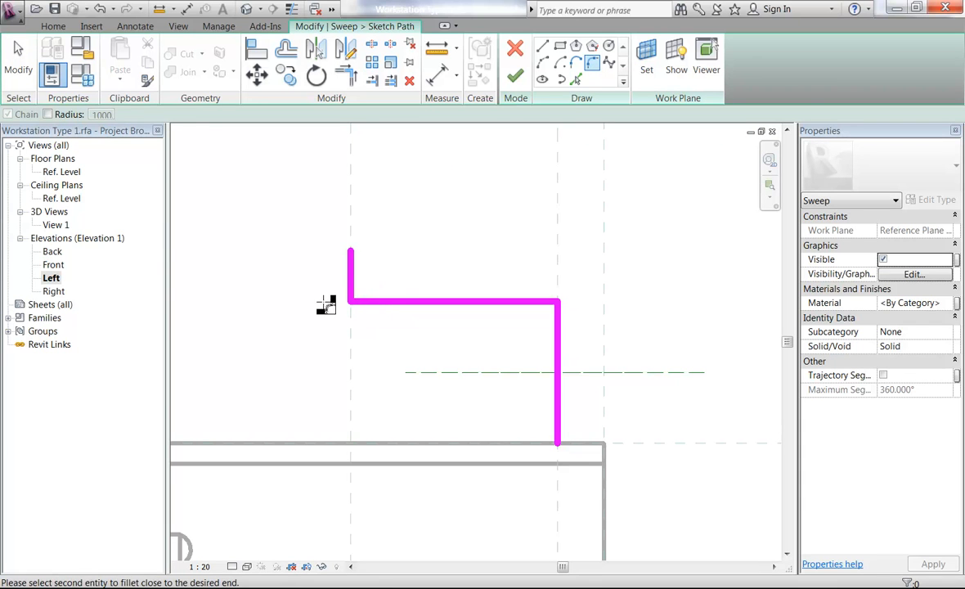
{"action": "left_click", "coordinate": [365, 303]}
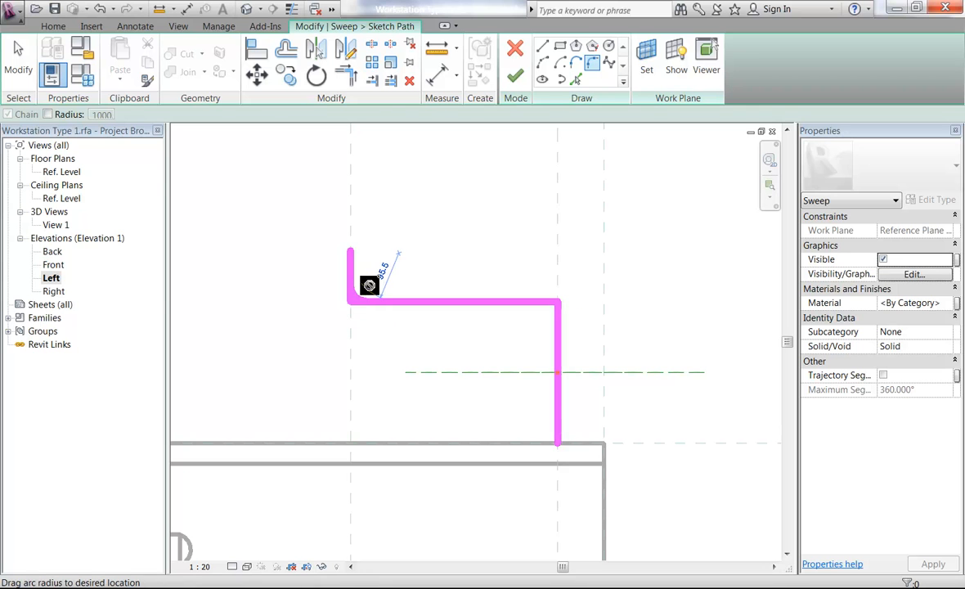
{"action": "scroll", "coordinate": [352, 296], "scroll_direction": "up", "scroll_amount": 1}
{"action": "scroll", "coordinate": [338, 293], "scroll_direction": "up", "scroll_amount": 2}
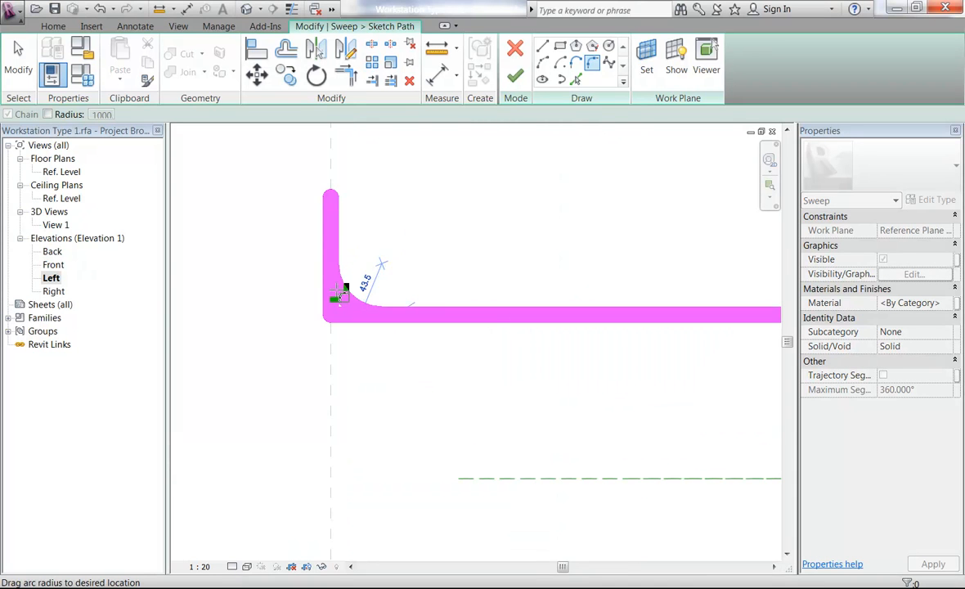
{"action": "left_click", "coordinate": [353, 300]}
{"action": "scroll", "coordinate": [567, 270], "scroll_direction": "down", "scroll_amount": 2}
{"action": "middle_click_drag", "start_coordinate": [691, 310], "coordinate": [509, 267]}
Step: Fillet the sweep path's upper corner above the desk's far edge with a radius of about 110 mm
{"action": "left_click", "coordinate": [516, 251]}
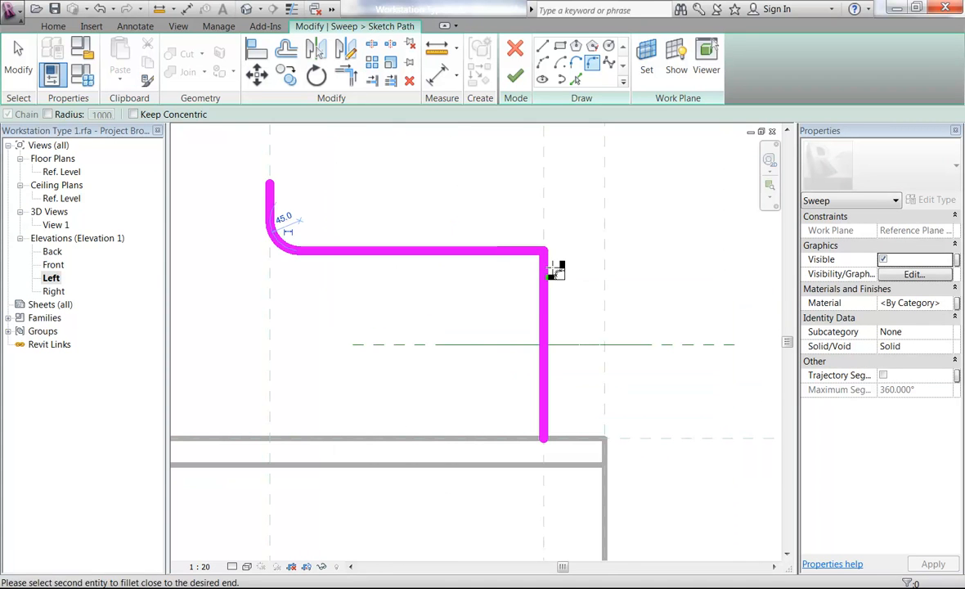
{"action": "left_click", "coordinate": [544, 279]}
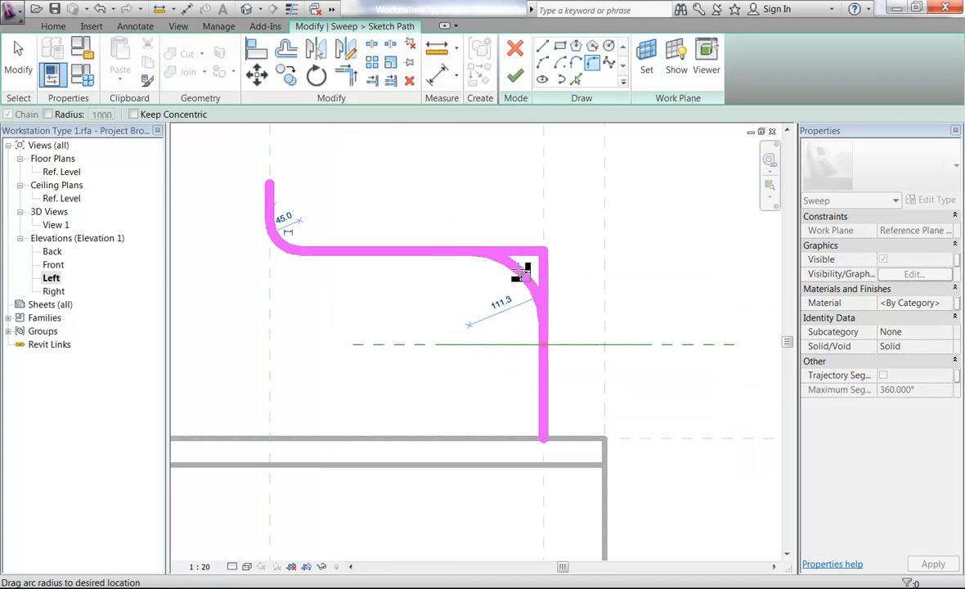
{"action": "left_click", "coordinate": [523, 274]}
{"action": "scroll", "coordinate": [455, 233], "scroll_direction": "down", "scroll_amount": 1}
{"action": "middle_click_drag", "start_coordinate": [456, 233], "coordinate": [599, 316]}
{"action": "scroll", "coordinate": [562, 283], "scroll_direction": "down", "scroll_amount": 2}
{"action": "mouse_move", "coordinate": [562, 283]}
{"action": "middle_mouse_down"}
{"action": "mouse_move", "coordinate": [530, 273]}
{"action": "mouse_move", "coordinate": [468, 280]}
{"action": "middle_mouse_up"}
{"action": "scroll", "coordinate": [527, 269], "scroll_direction": "up", "scroll_amount": 1}
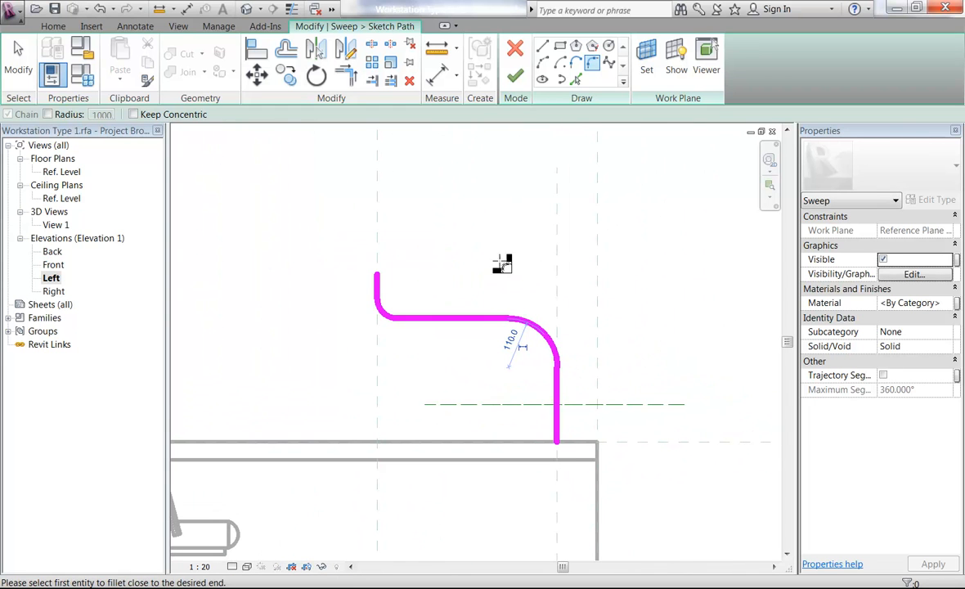
Step: Finish the sweep path and edit the sweep's profile in 3D View: View 1
{"action": "left_click", "coordinate": [513, 79]}
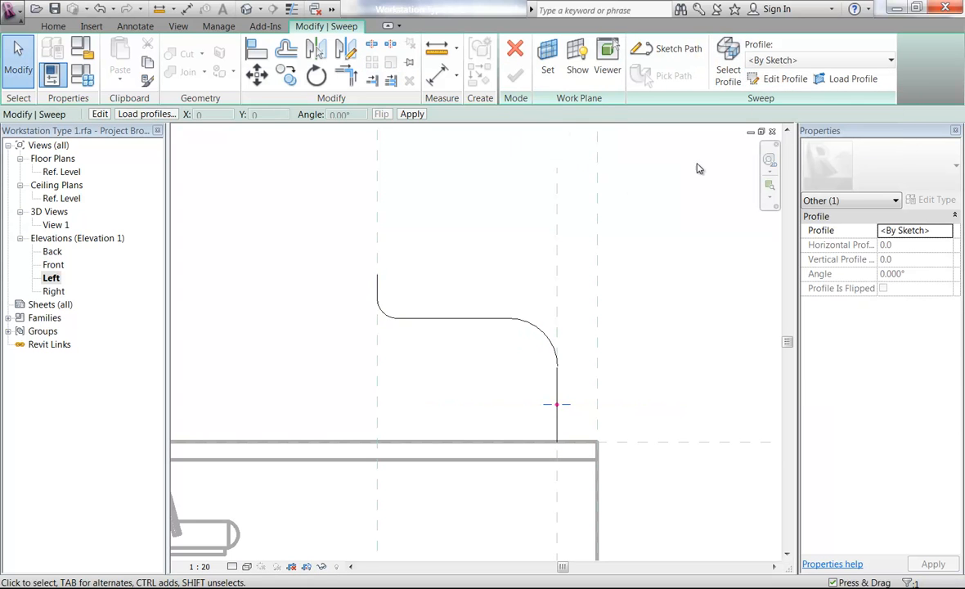
{"action": "left_click", "coordinate": [776, 79]}
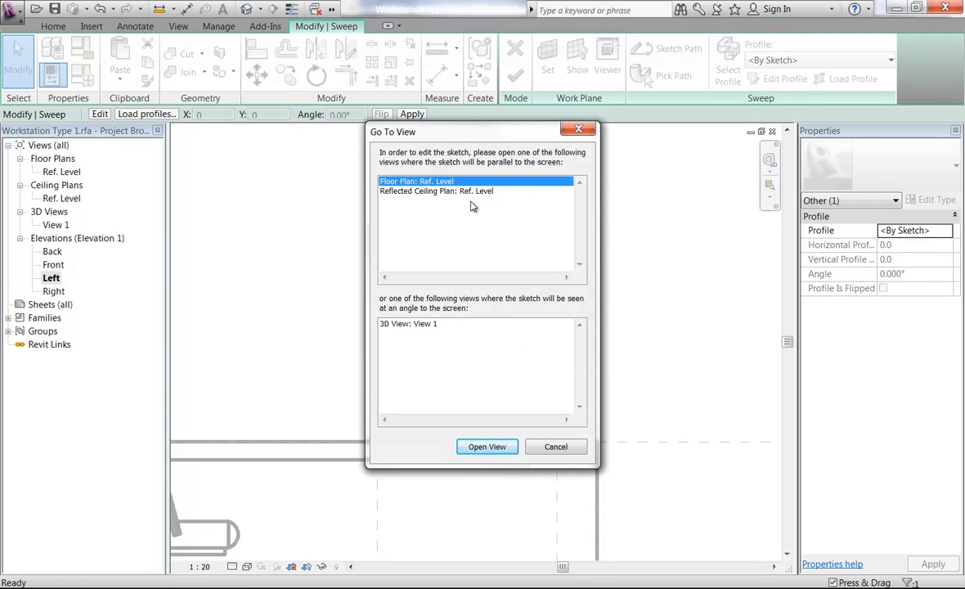
{"action": "left_click", "coordinate": [433, 325]}
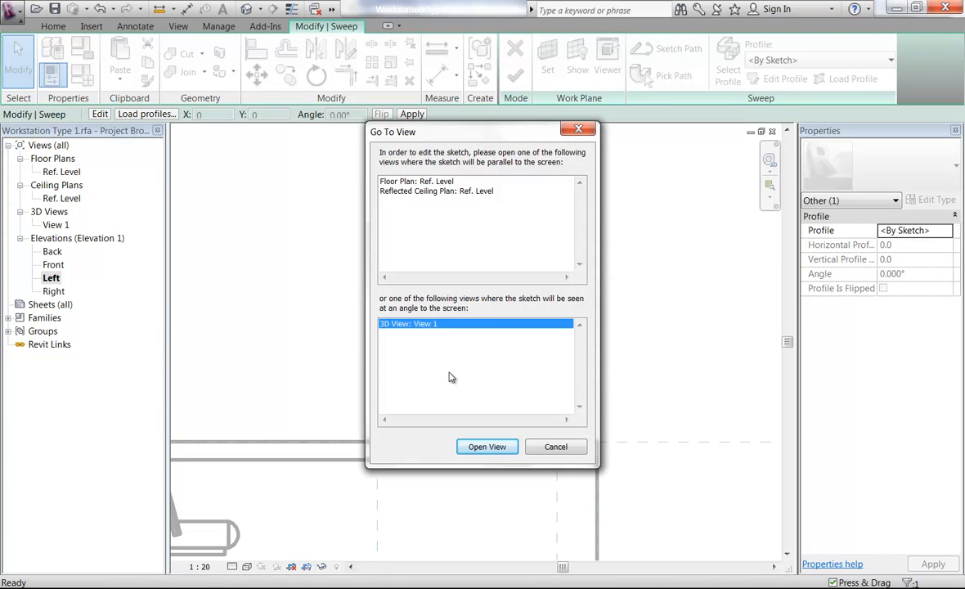
{"action": "left_click", "coordinate": [491, 447]}
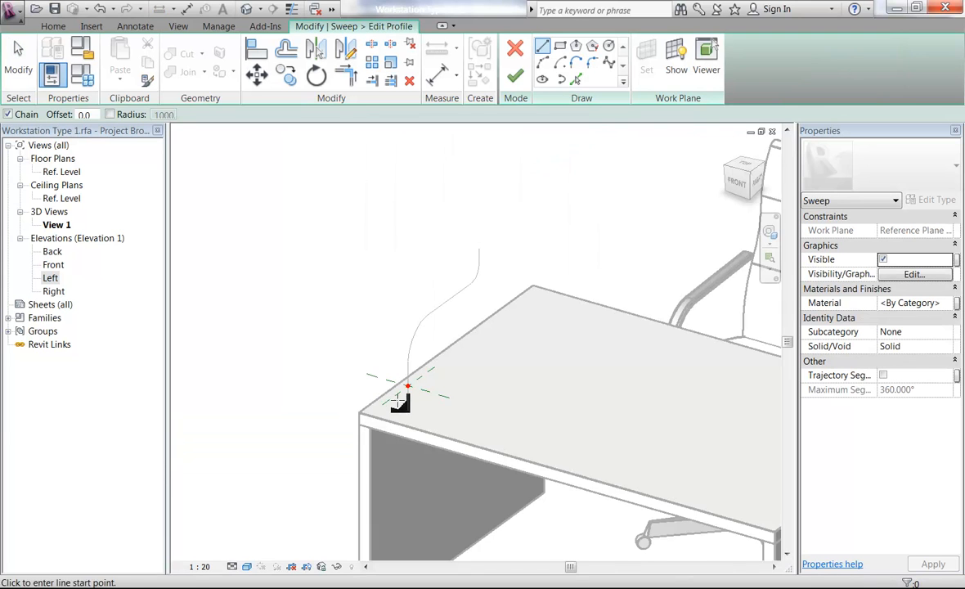
{"action": "scroll", "coordinate": [392, 386], "scroll_direction": "up", "scroll_amount": 2}
{"action": "scroll", "coordinate": [405, 383], "scroll_direction": "up", "scroll_amount": 2}
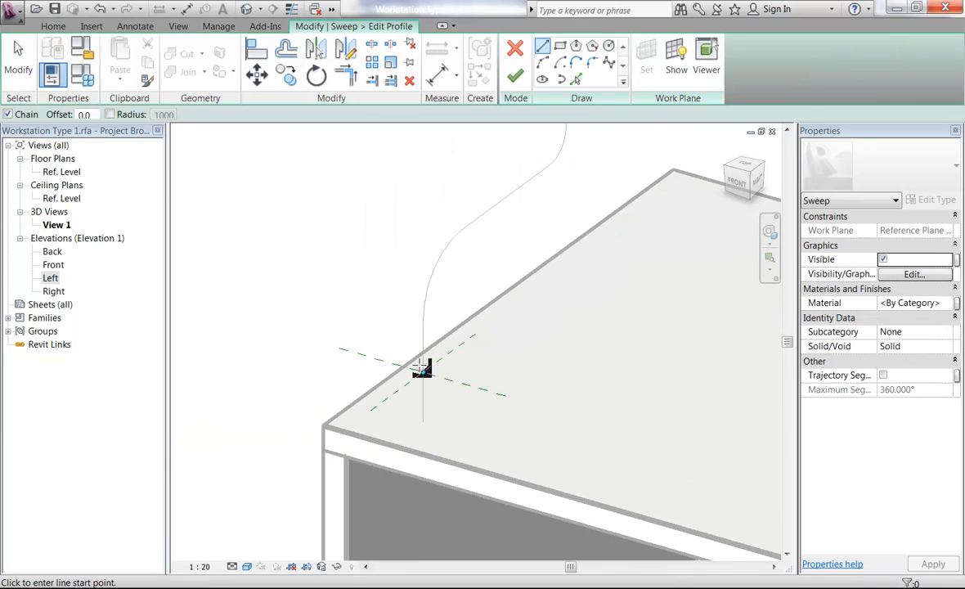
Step: Sketch a circular profile with a radius of about 15 mm centred on the sweep path
{"action": "left_click", "coordinate": [609, 47]}
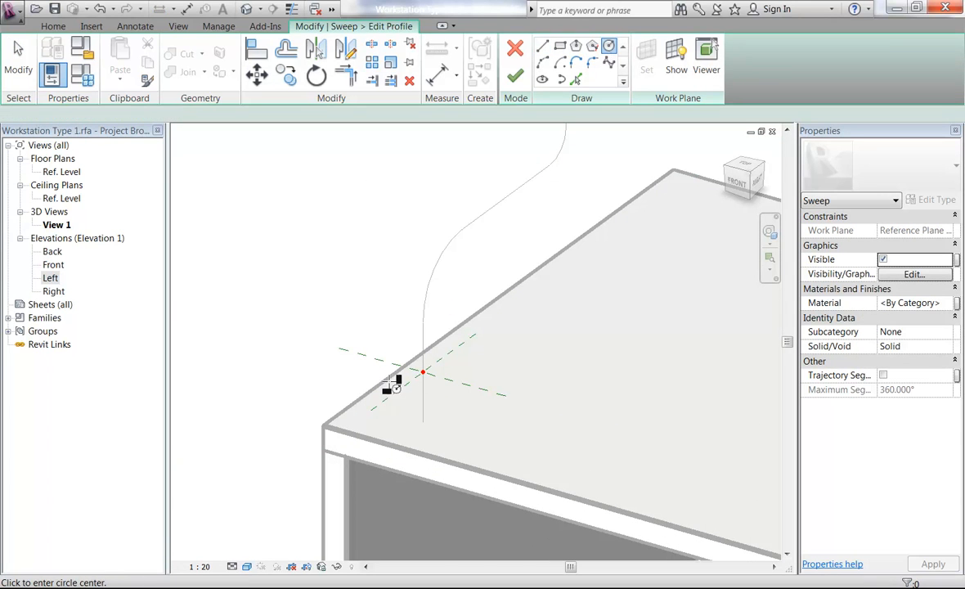
{"action": "left_click", "coordinate": [423, 372]}
{"action": "scroll", "coordinate": [423, 372], "scroll_direction": "up", "scroll_amount": 4}
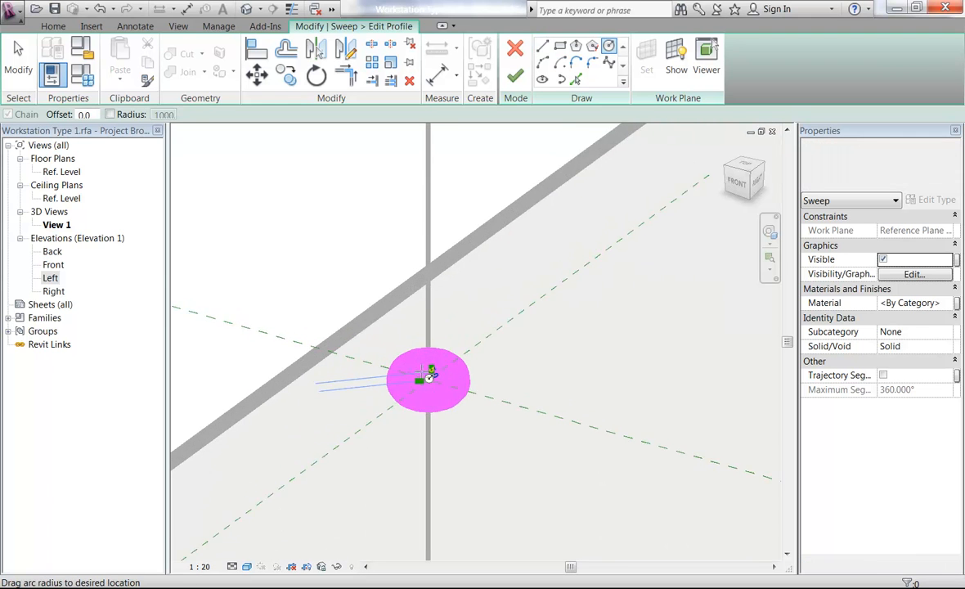
{"action": "left_click", "coordinate": [316, 326]}
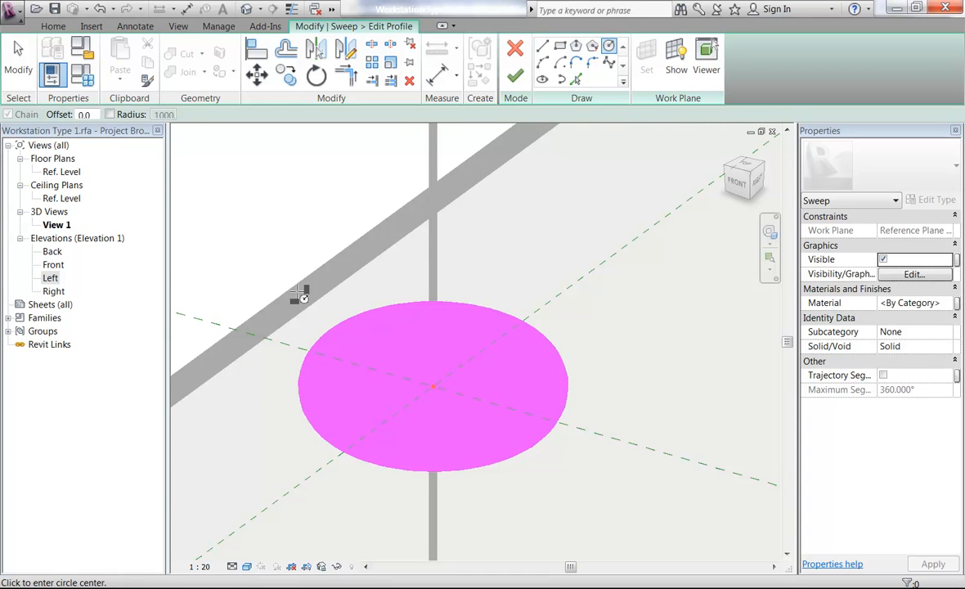
{"action": "key", "text": "Escape"}
{"action": "scroll", "coordinate": [395, 382], "scroll_direction": "down", "scroll_amount": 2}
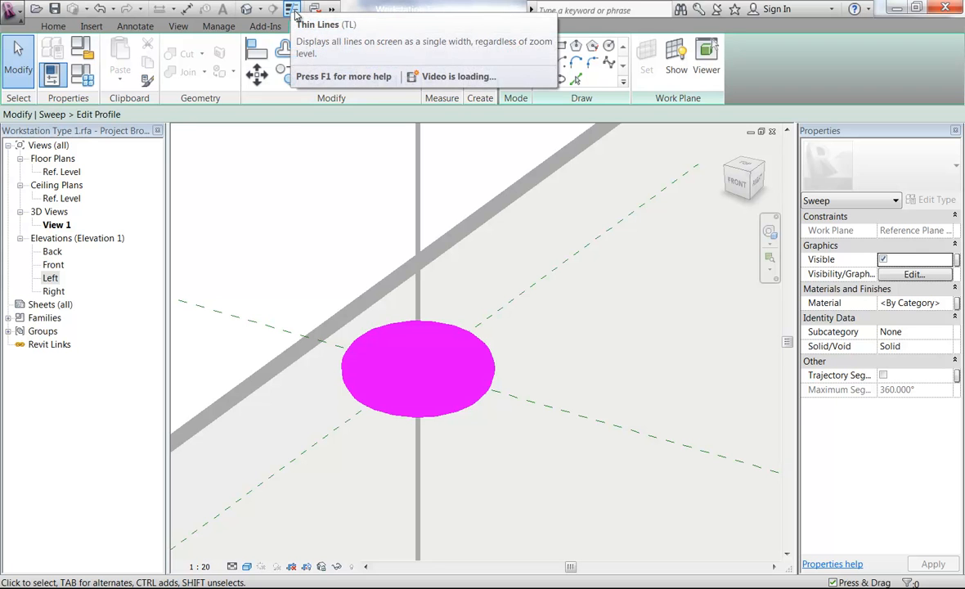
Step: Set the 3D view's scale to 1:5
{"action": "left_click", "coordinate": [200, 567]}
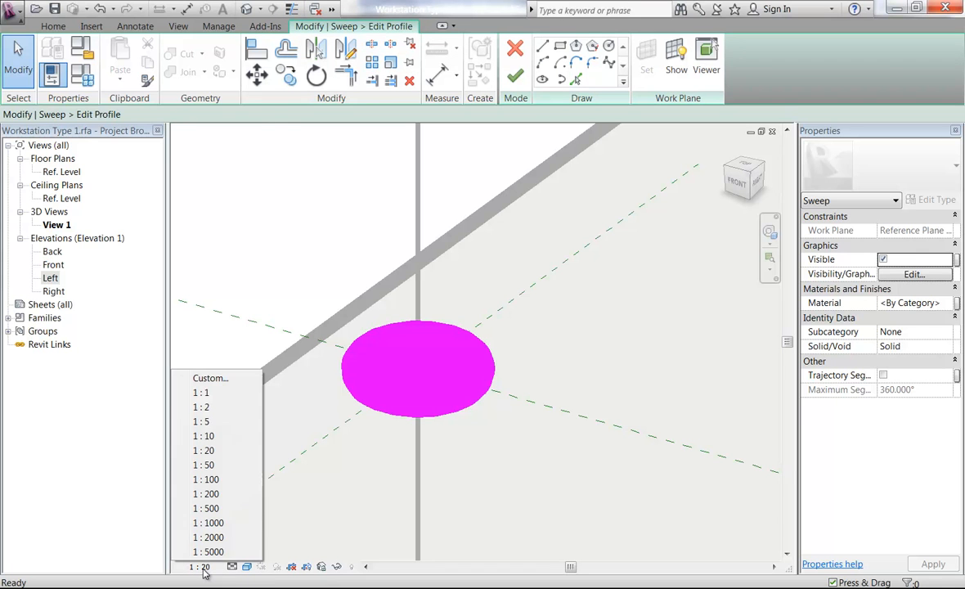
{"action": "left_click", "coordinate": [209, 424]}
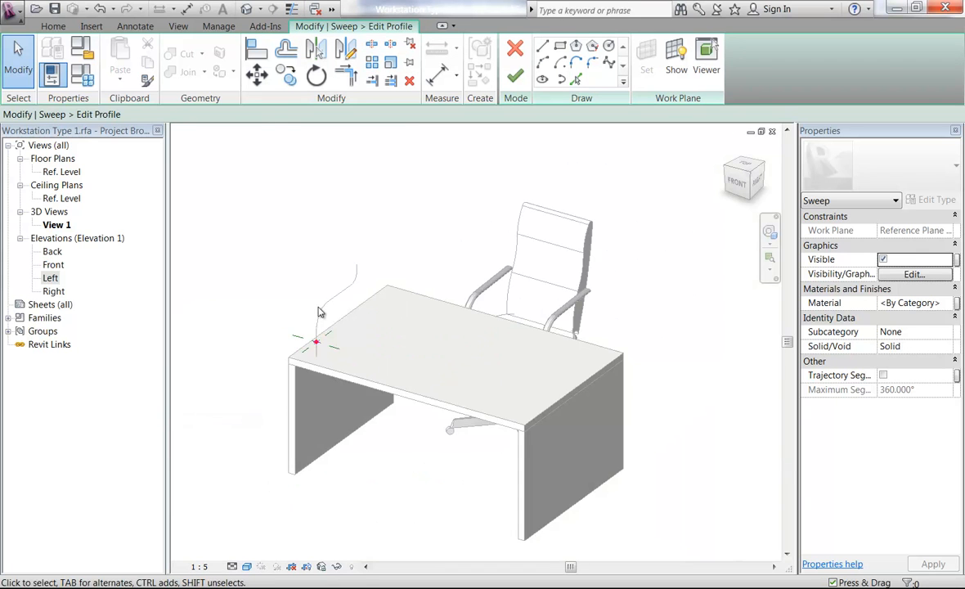
{"action": "scroll", "coordinate": [319, 316], "scroll_direction": "up", "scroll_amount": 6}
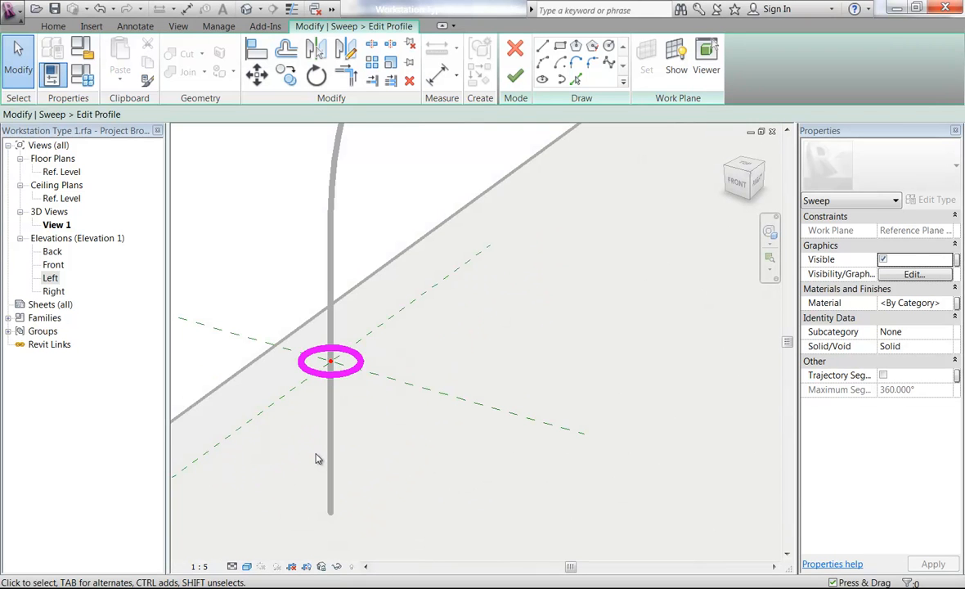
{"action": "scroll", "coordinate": [205, 205], "scroll_direction": "down", "scroll_amount": 1}
{"action": "middle_click_drag", "start_coordinate": [235, 247], "coordinate": [303, 389]}
{"action": "scroll", "coordinate": [323, 346], "scroll_direction": "down", "scroll_amount": 2}
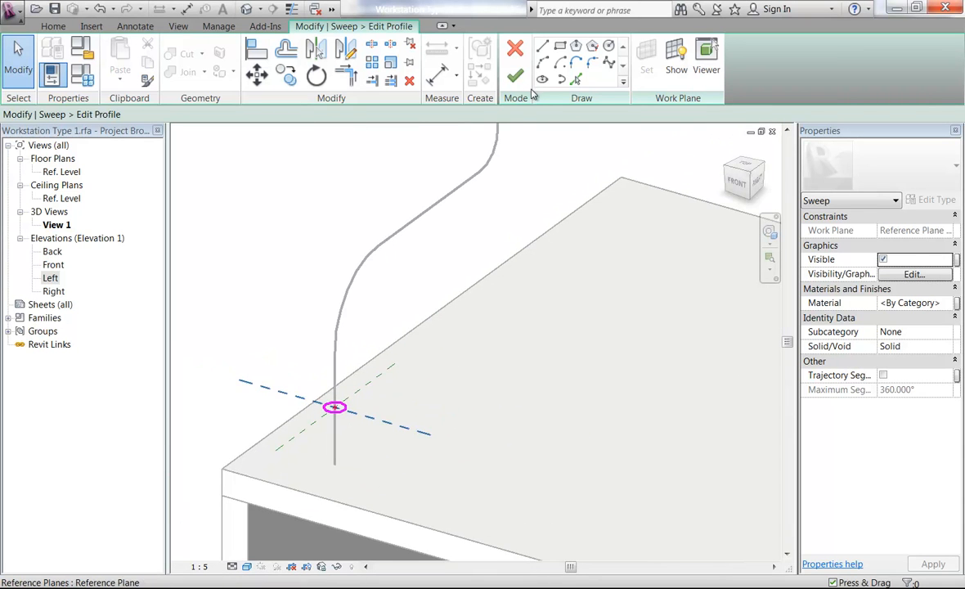
Step: Set the profile circle's radius to 7.5 mm
{"action": "scroll", "coordinate": [330, 478], "scroll_direction": "up", "scroll_amount": 4}
{"action": "middle_click_drag", "start_coordinate": [310, 342], "coordinate": [310, 455]}
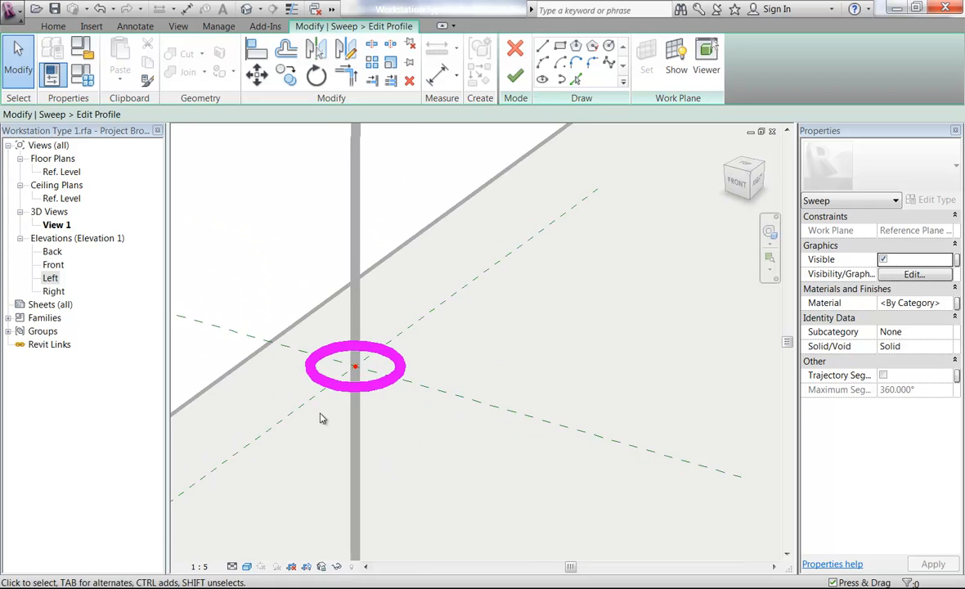
{"action": "left_click", "coordinate": [311, 376]}
{"action": "scroll", "coordinate": [356, 398], "scroll_direction": "up", "scroll_amount": 3}
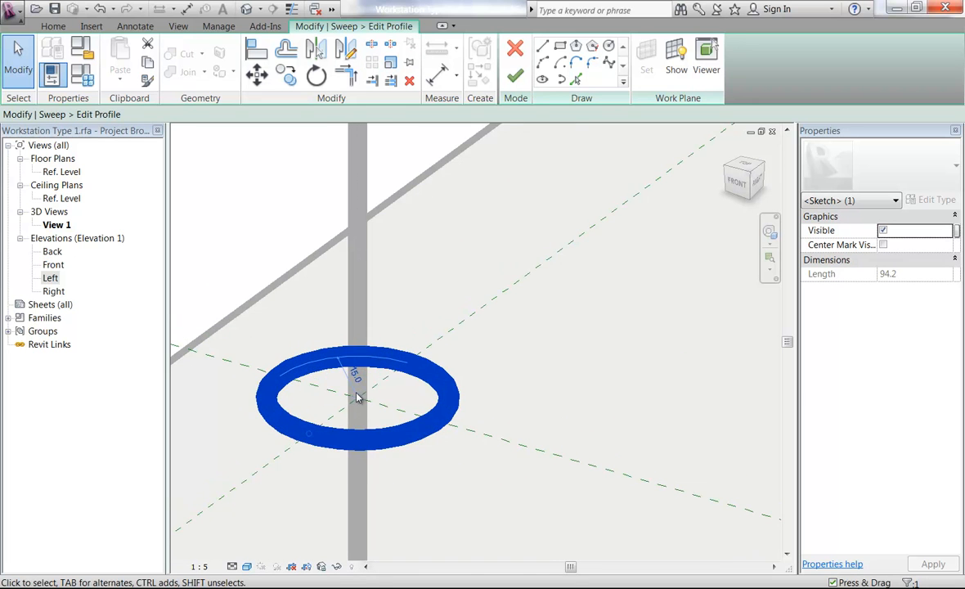
{"action": "scroll", "coordinate": [360, 383], "scroll_direction": "up", "scroll_amount": 1}
{"action": "left_click", "coordinate": [354, 388]}
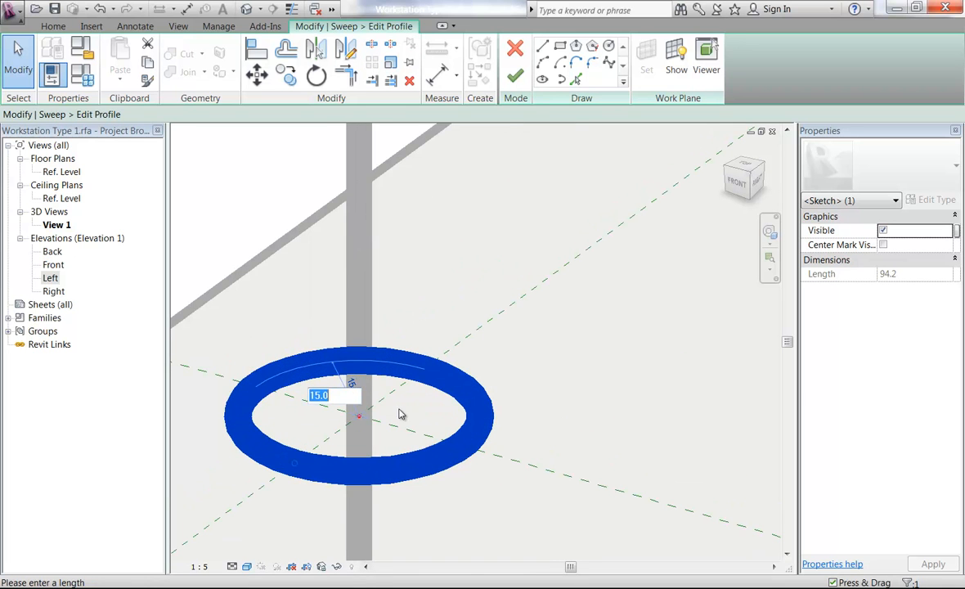
{"action": "key", "text": "BackSpace"}
{"action": "type", "text": "7.5"}
{"action": "key", "text": "Return"}
{"action": "scroll", "coordinate": [297, 264], "scroll_direction": "down", "scroll_amount": 3}
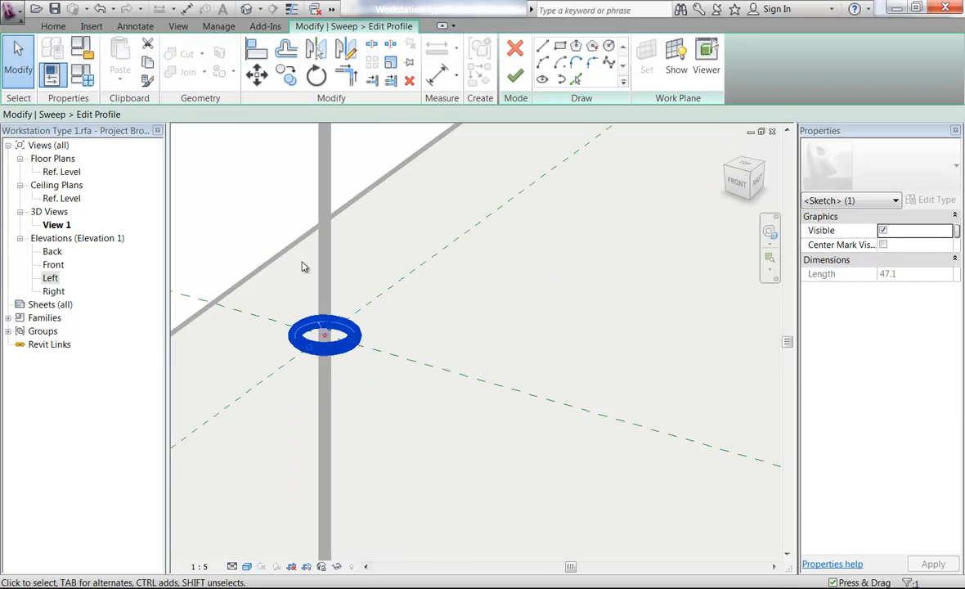
Step: Finish the profile and the monitor arm sweep, and open the Ref. Level floor plan
{"action": "left_click", "coordinate": [515, 75]}
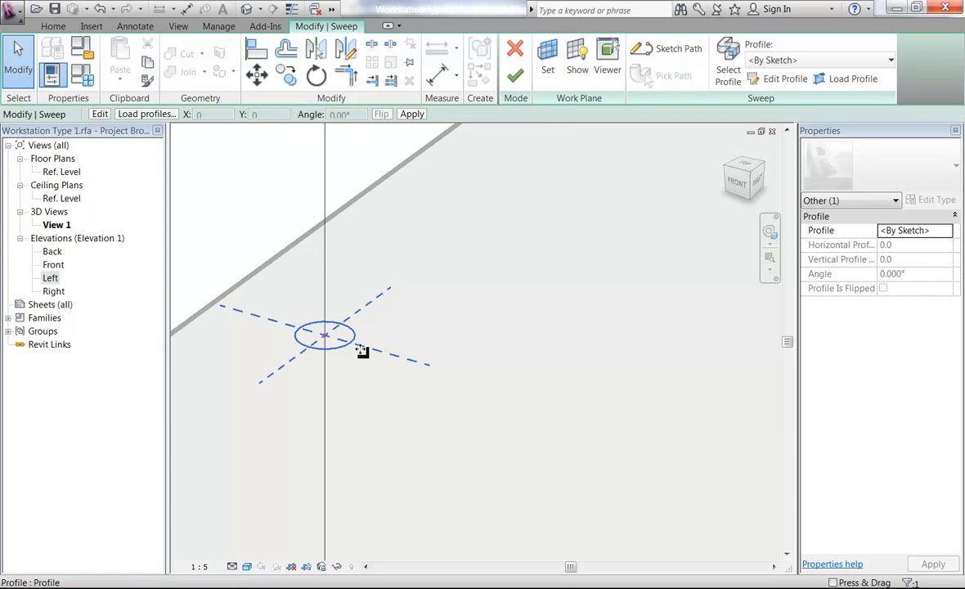
{"action": "scroll", "coordinate": [363, 350], "scroll_direction": "down", "scroll_amount": 2}
{"action": "left_click", "coordinate": [514, 77]}
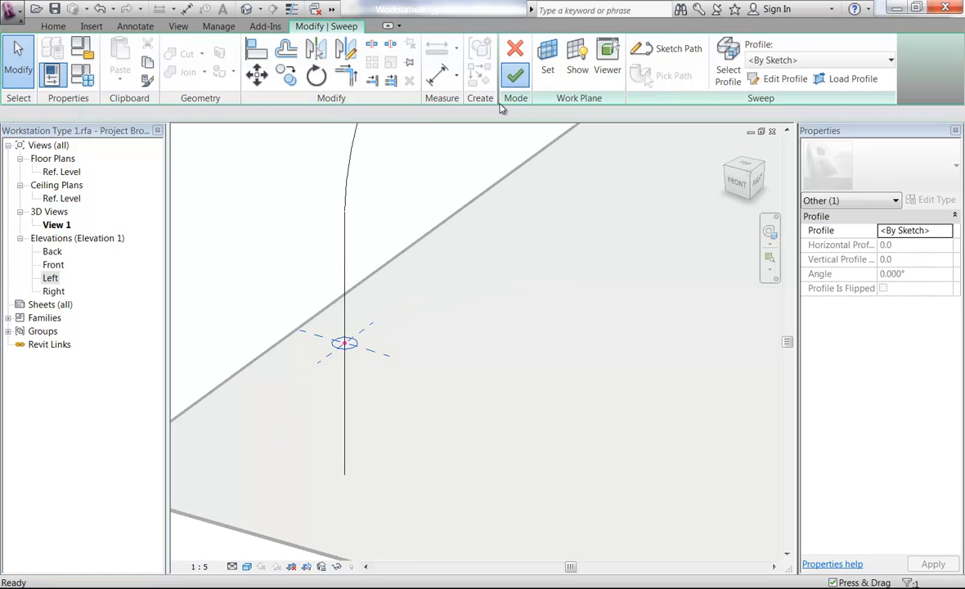
{"action": "scroll", "coordinate": [485, 292], "scroll_direction": "down", "scroll_amount": 3}
{"action": "middle_click_drag", "start_coordinate": [500, 278], "coordinate": [422, 371]}
{"action": "left_click", "coordinate": [250, 280]}
{"action": "scroll", "coordinate": [249, 280], "scroll_direction": "down", "scroll_amount": 4}
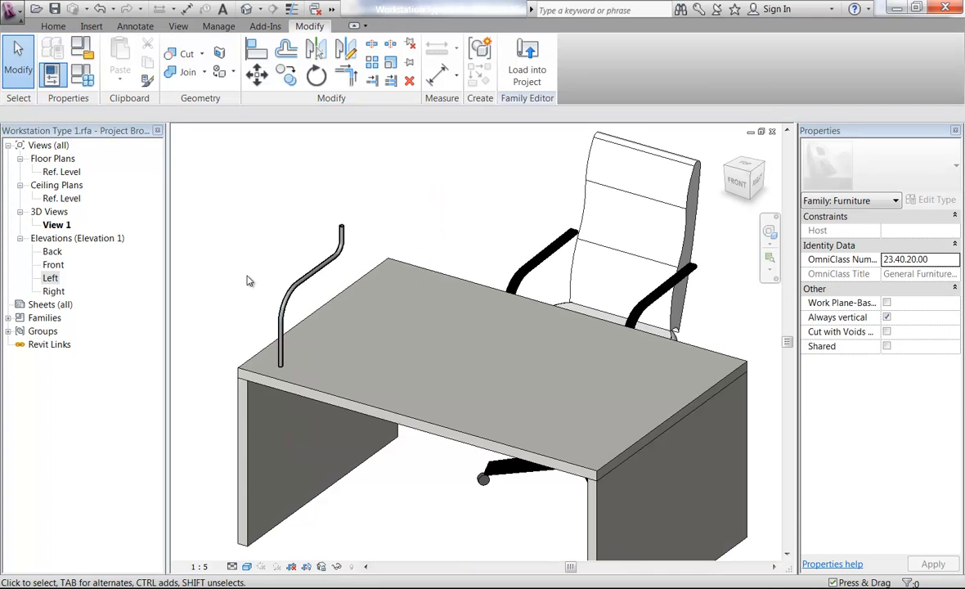
{"action": "scroll", "coordinate": [312, 327], "scroll_direction": "up", "scroll_amount": 2}
{"action": "double_click", "coordinate": [60, 172]}
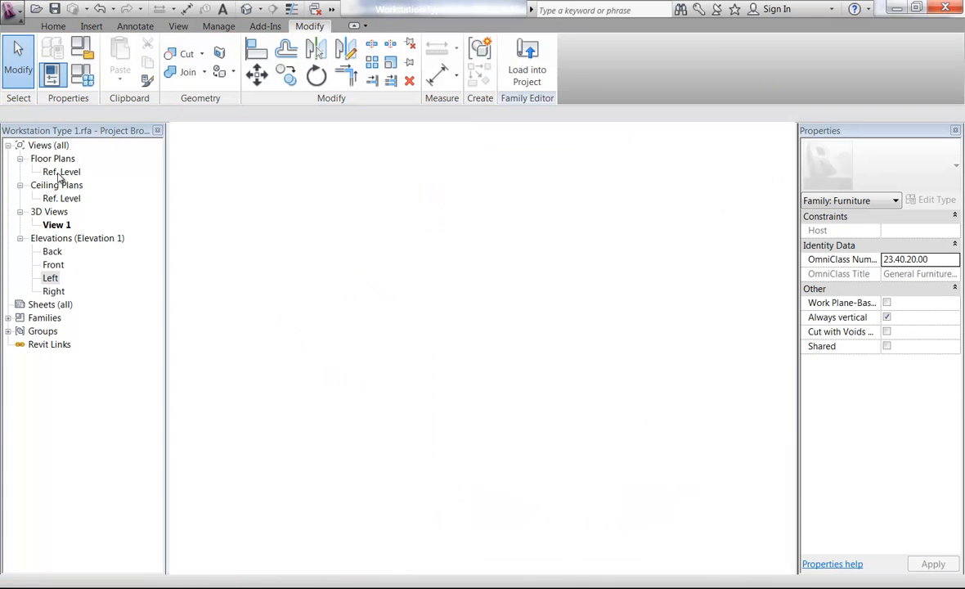
{"action": "scroll", "coordinate": [384, 296], "scroll_direction": "up", "scroll_amount": 2}
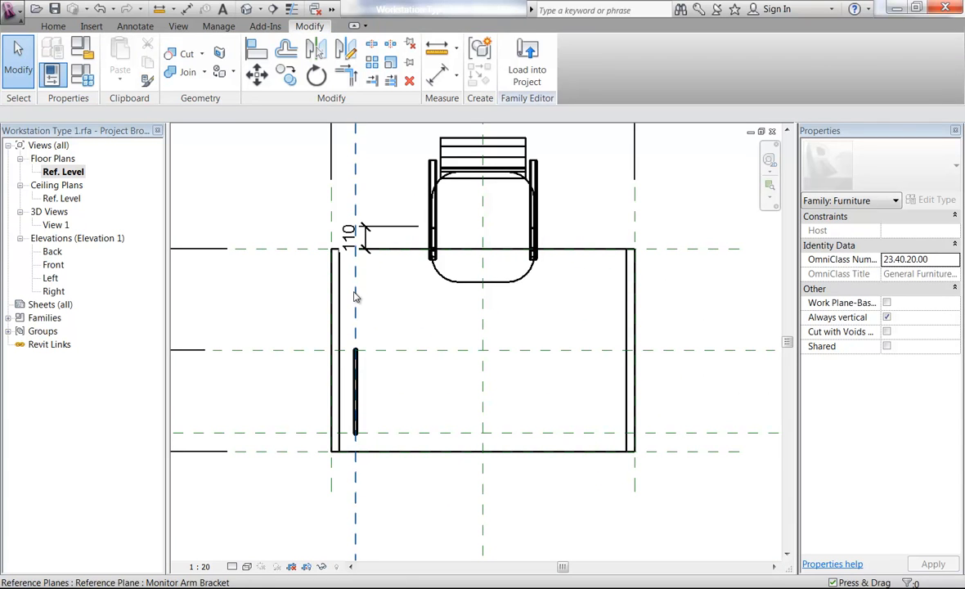
Step: Try to rotate the Monitor Arm Bracket reference plane about its default centre, and undo the rotation
{"action": "left_click", "coordinate": [355, 287]}
{"action": "middle_click_drag", "start_coordinate": [419, 309], "coordinate": [403, 354]}
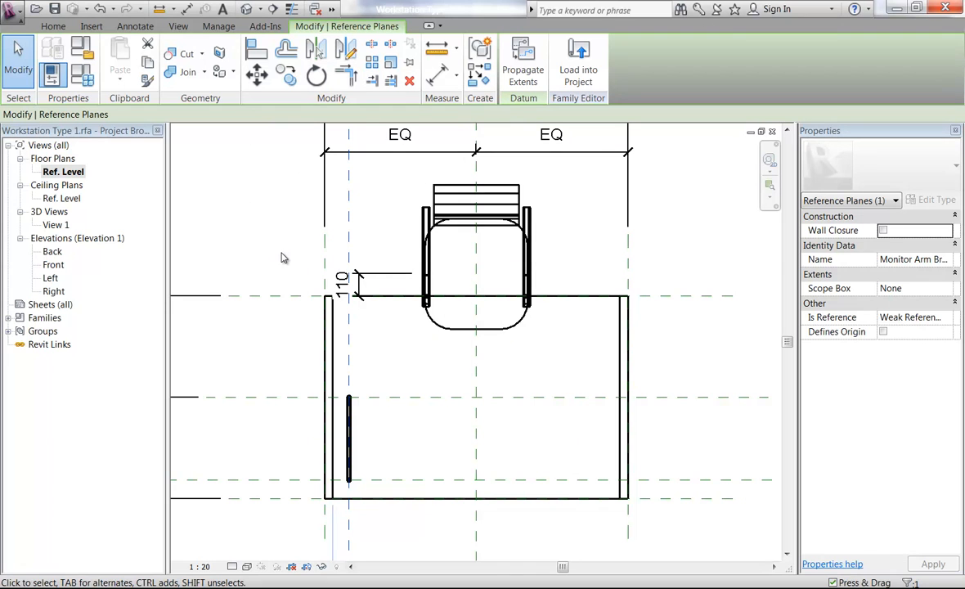
{"action": "left_click", "coordinate": [318, 75]}
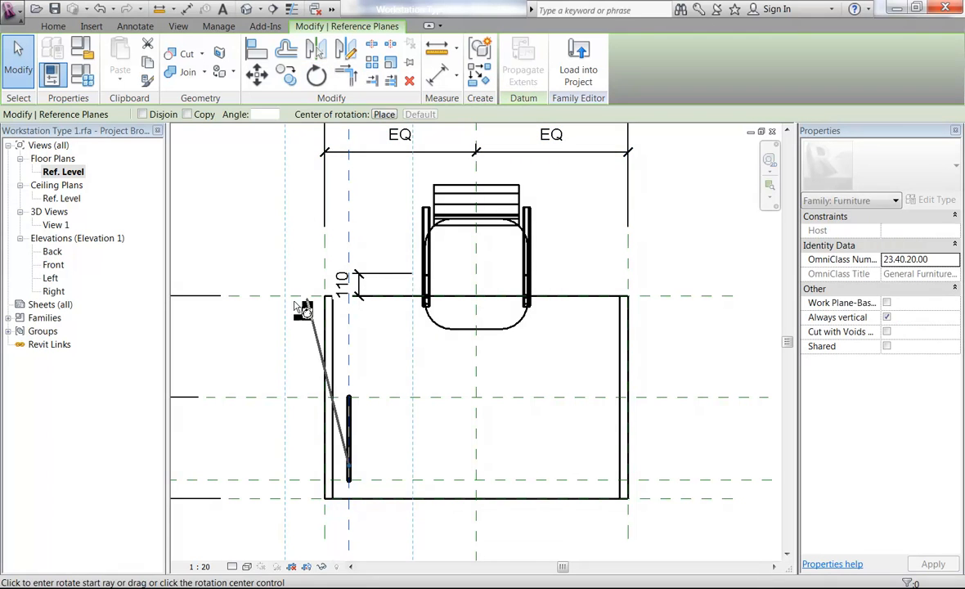
{"action": "left_click", "coordinate": [349, 225]}
{"action": "left_click", "coordinate": [525, 342]}
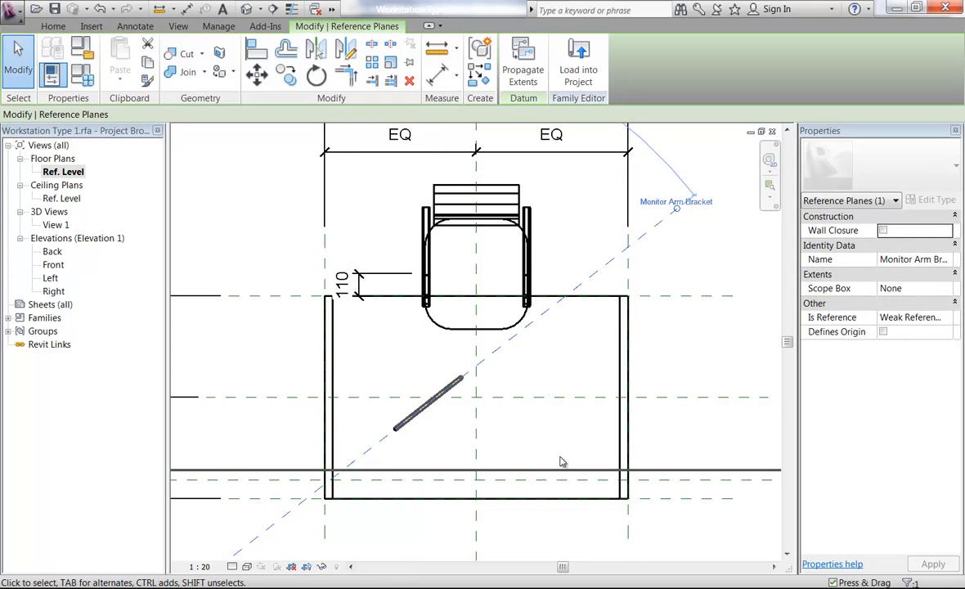
{"action": "key", "text": "ctrl+z"}
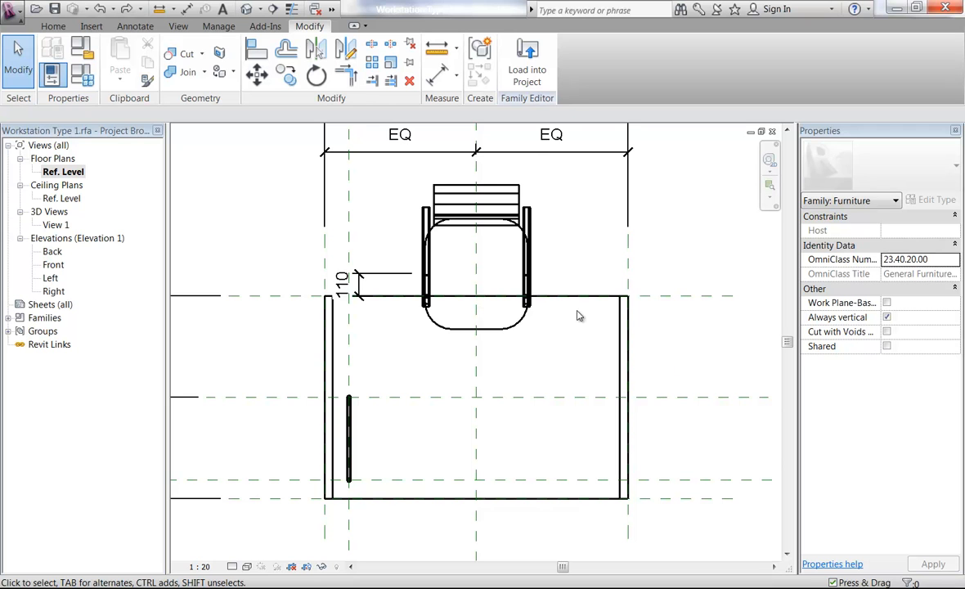
Step: Start rotating the Monitor Arm Bracket reference plane, with the rotation centre at its intersection with the horizontal reference plane at the arm's lower end
{"action": "left_click", "coordinate": [349, 215]}
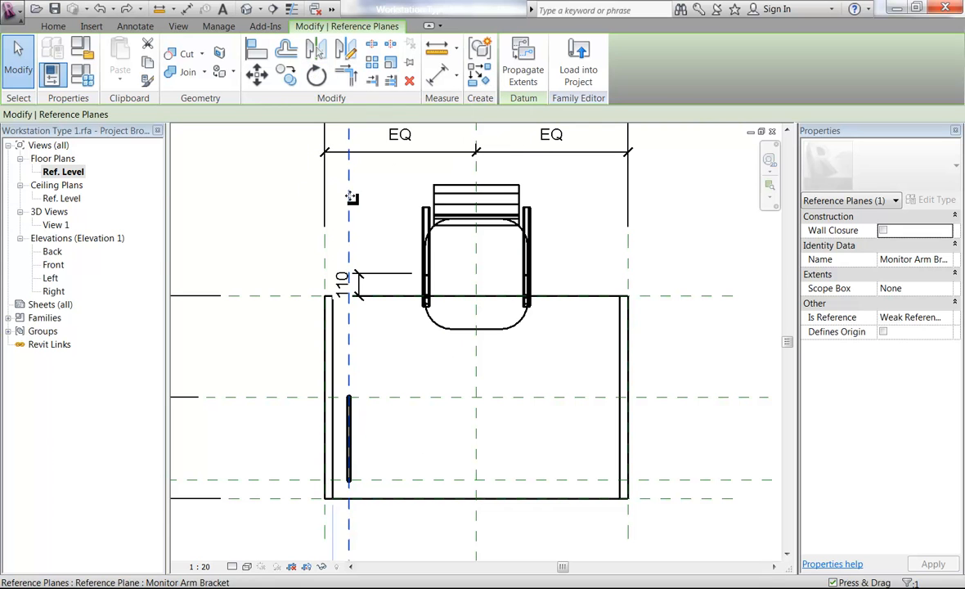
{"action": "left_click", "coordinate": [316, 75]}
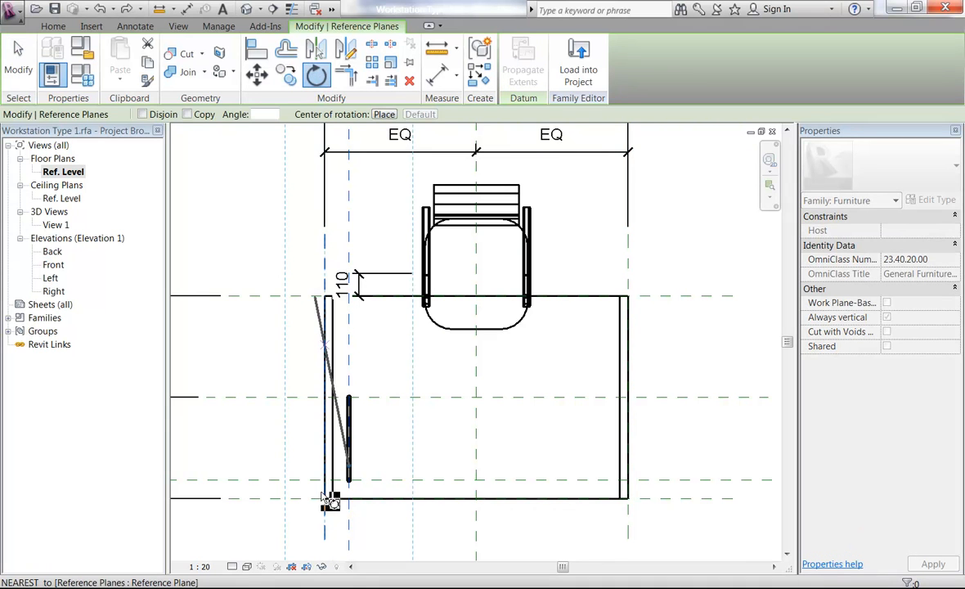
{"action": "scroll", "coordinate": [339, 499], "scroll_direction": "up", "scroll_amount": 5}
{"action": "mouse_move", "coordinate": [373, 416]}
{"action": "left_mouse_down"}
{"action": "mouse_move", "coordinate": [366, 405]}
{"action": "mouse_move", "coordinate": [358, 420]}
{"action": "mouse_move", "coordinate": [363, 451]}
{"action": "mouse_move", "coordinate": [375, 458]}
{"action": "left_mouse_up"}
{"action": "scroll", "coordinate": [372, 455], "scroll_direction": "up", "scroll_amount": 8}
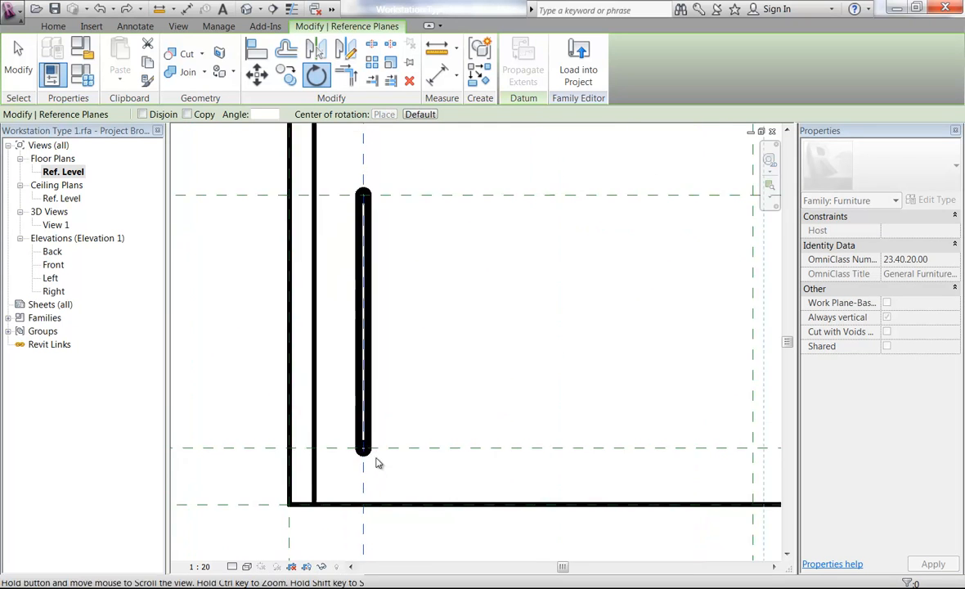
{"action": "left_click_drag", "start_coordinate": [338, 384], "coordinate": [336, 384]}
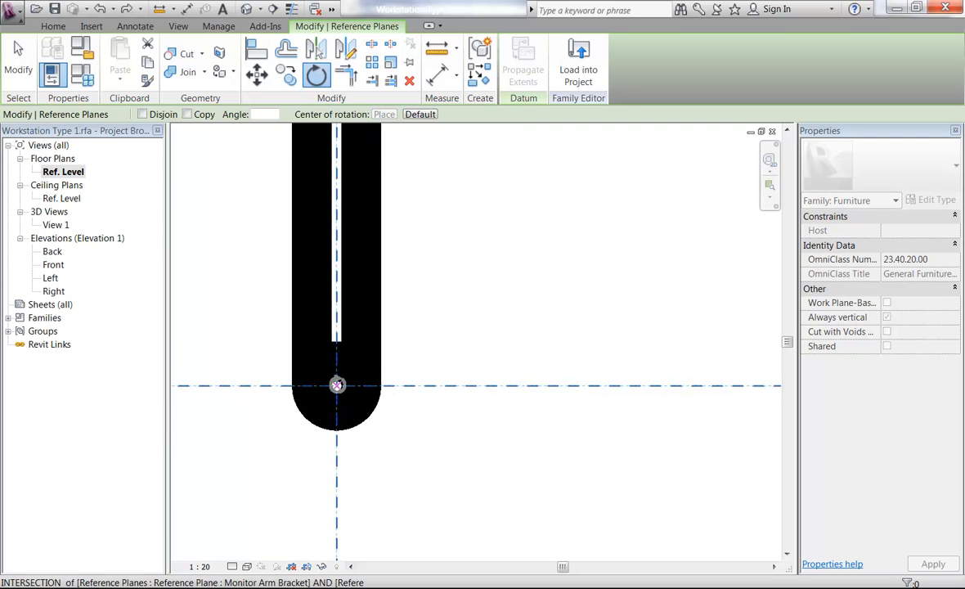
Step: Rotate the Monitor Arm Bracket reference plane clockwise by about 45° around the placed centre
{"action": "scroll", "coordinate": [666, 385], "scroll_direction": "down", "scroll_amount": 5}
{"action": "scroll", "coordinate": [687, 332], "scroll_direction": "down", "scroll_amount": 3}
{"action": "middle_click_drag", "start_coordinate": [686, 333], "coordinate": [371, 471]}
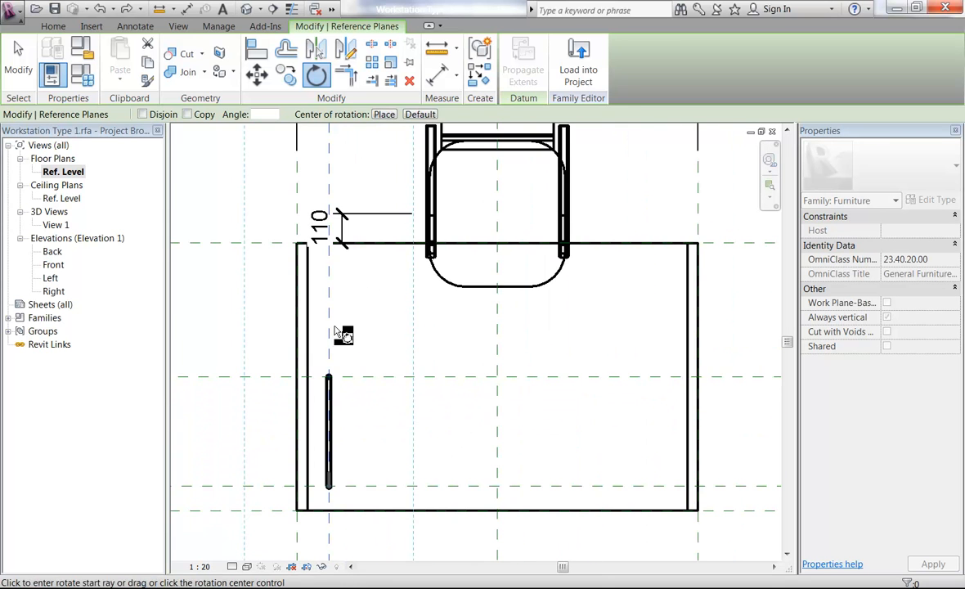
{"action": "left_click", "coordinate": [329, 321]}
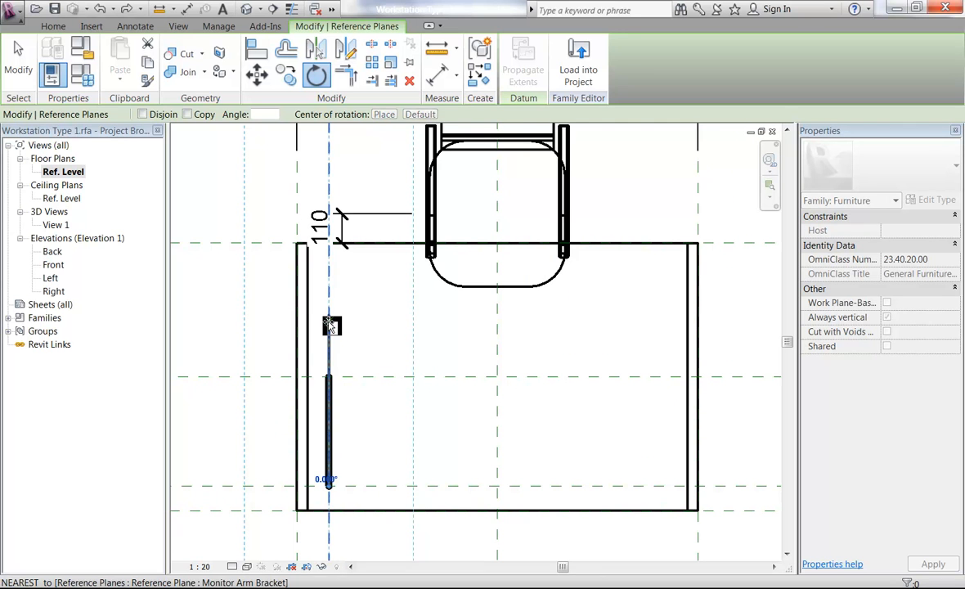
{"action": "left_click", "coordinate": [462, 346]}
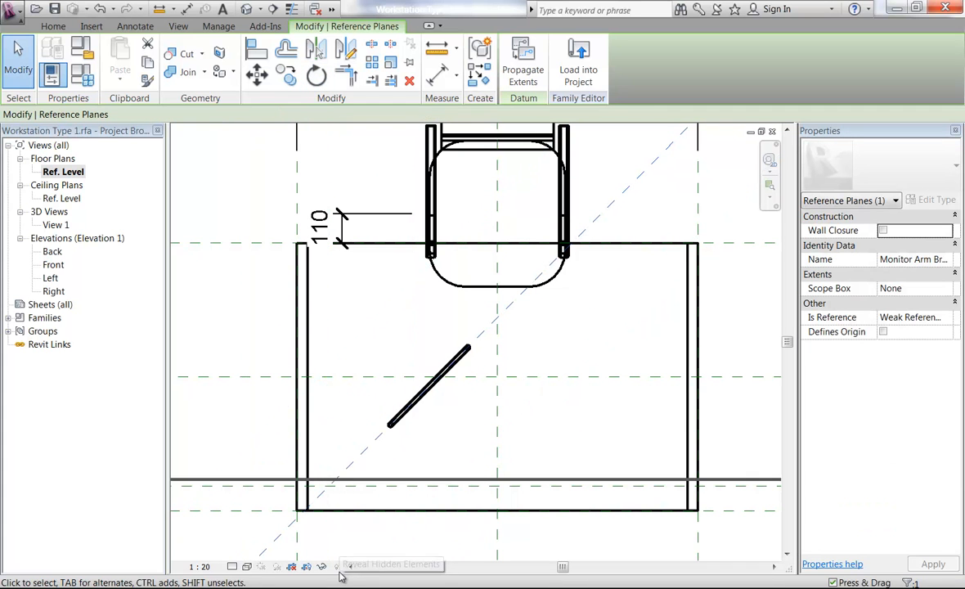
{"action": "middle_click_drag", "start_coordinate": [335, 440], "coordinate": [450, 340]}
{"action": "scroll", "coordinate": [454, 343], "scroll_direction": "up", "scroll_amount": 3}
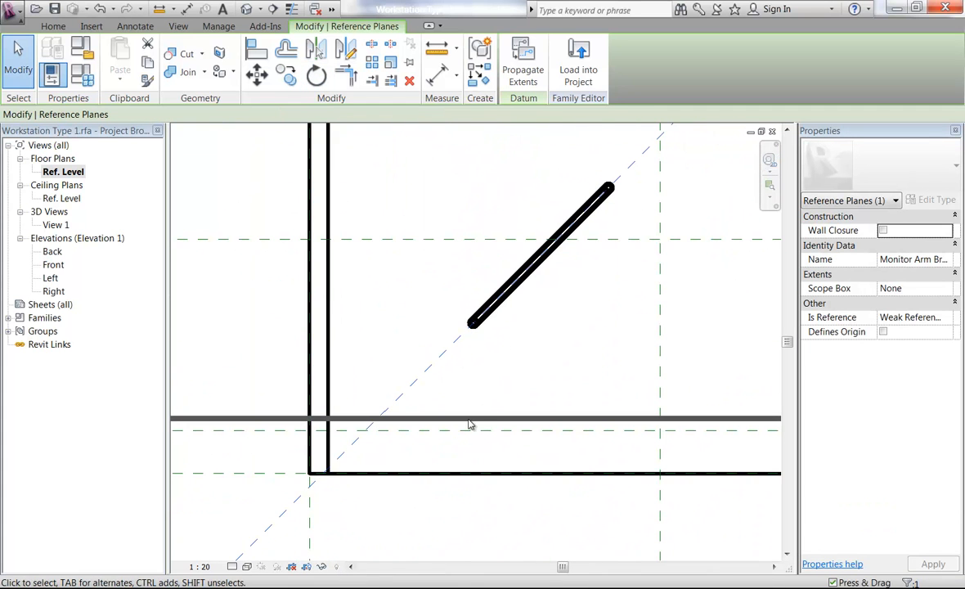
{"action": "left_click", "coordinate": [528, 368]}
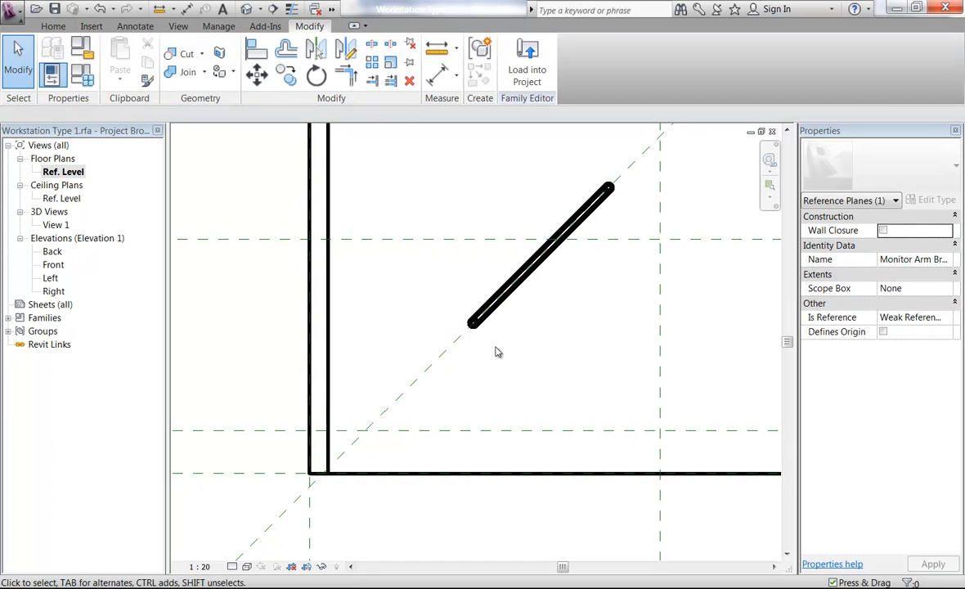
Step: Move the monitor arm sweep by its lower end's centre to the intersection of the Monitor Arm Bracket plane and the nearby horizontal reference plane
{"action": "left_click", "coordinate": [475, 325]}
{"action": "scroll", "coordinate": [484, 309], "scroll_direction": "up", "scroll_amount": 4}
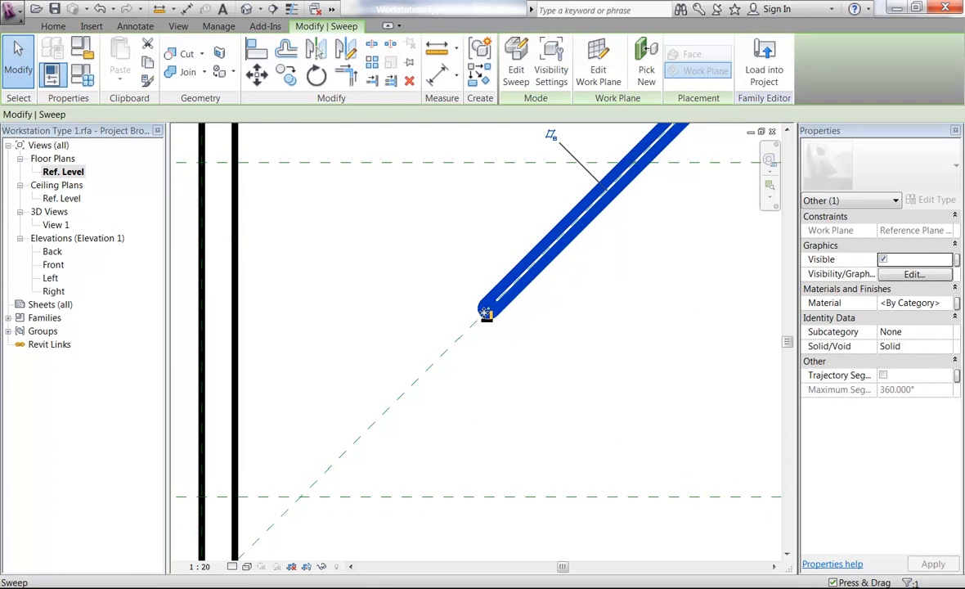
{"action": "left_click", "coordinate": [256, 74]}
{"action": "scroll", "coordinate": [482, 315], "scroll_direction": "up", "scroll_amount": 4}
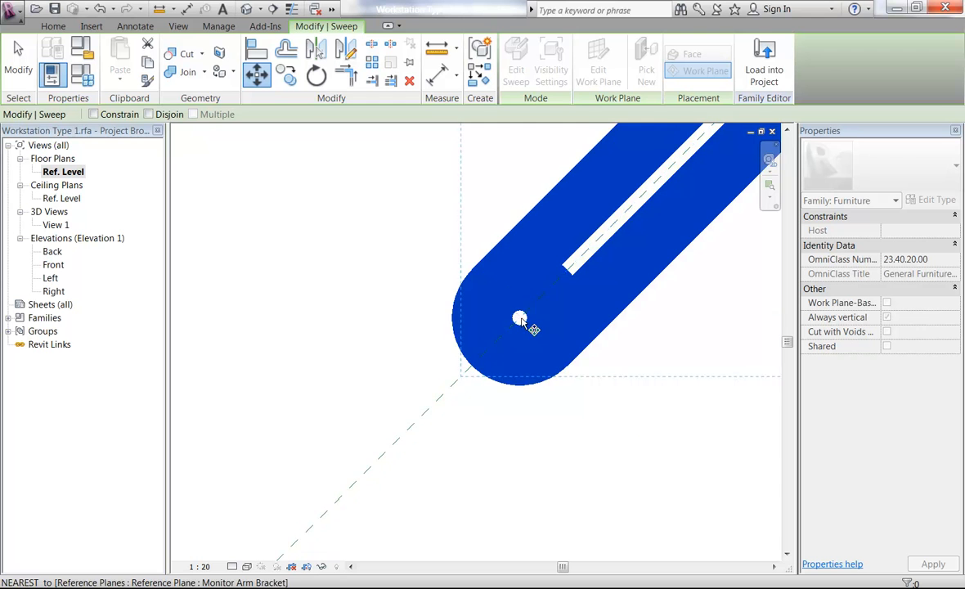
{"action": "left_click", "coordinate": [520, 319]}
{"action": "scroll", "coordinate": [520, 319], "scroll_direction": "down", "scroll_amount": 2}
{"action": "scroll", "coordinate": [513, 339], "scroll_direction": "down", "scroll_amount": 3}
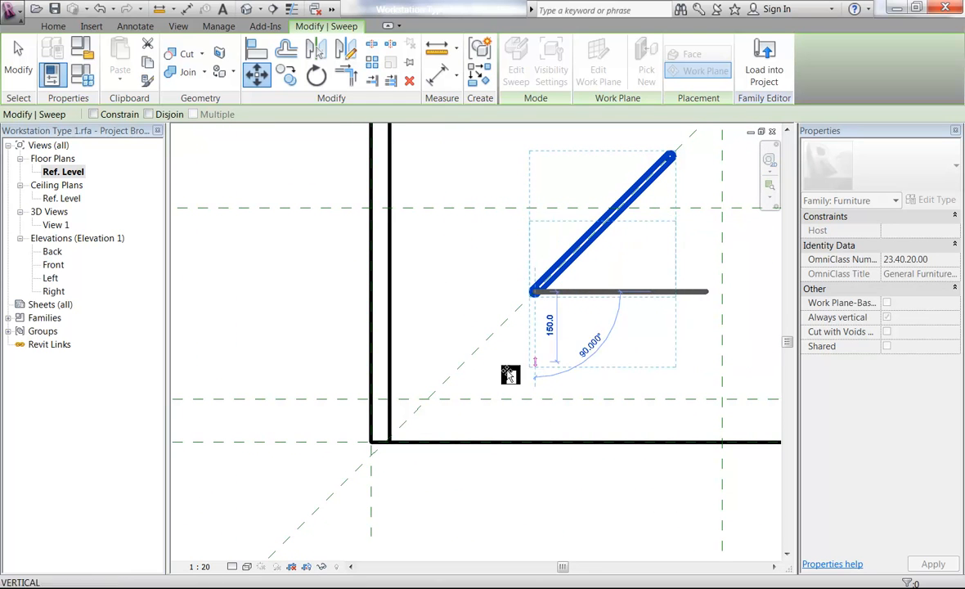
{"action": "left_click", "coordinate": [431, 403]}
{"action": "left_click", "coordinate": [497, 503]}
{"action": "scroll", "coordinate": [384, 458], "scroll_direction": "down", "scroll_amount": 4}
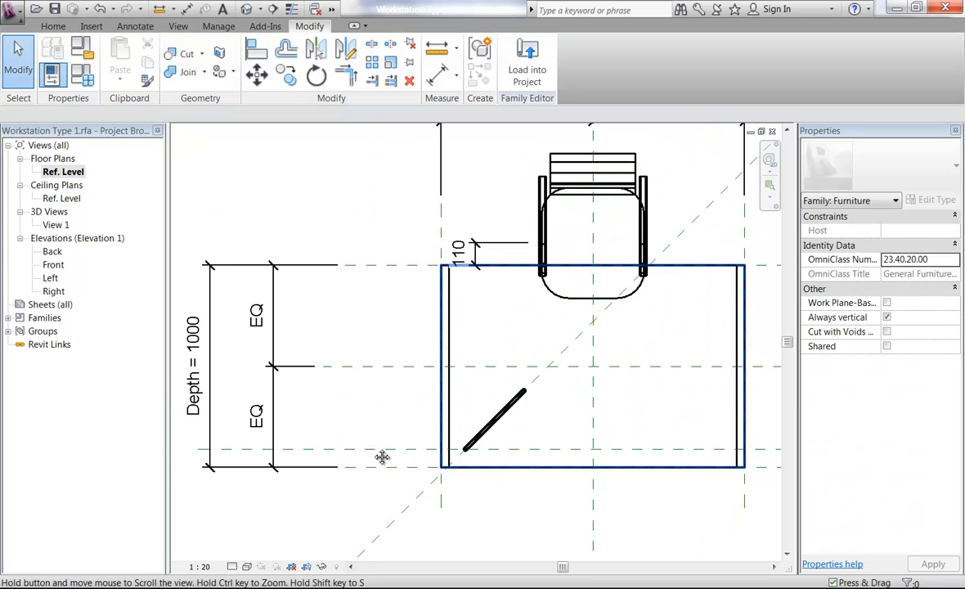
{"action": "middle_click_drag", "start_coordinate": [383, 476], "coordinate": [389, 499]}
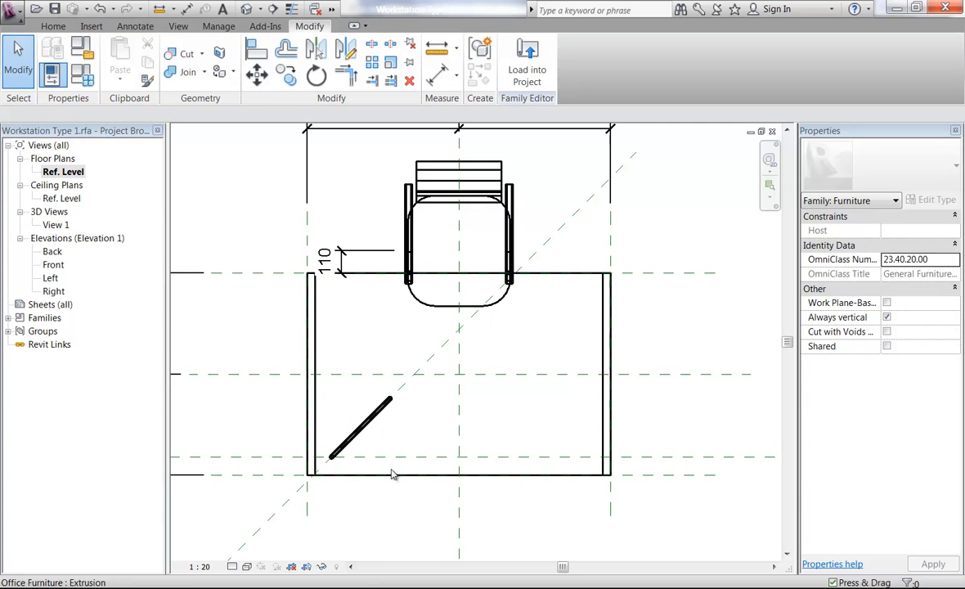
Step: Inspect the moved monitor arm in the 3D view View 1, and check the Monitor Arm Bracket plane in the Ref. Level floor plan
{"action": "double_click", "coordinate": [55, 225]}
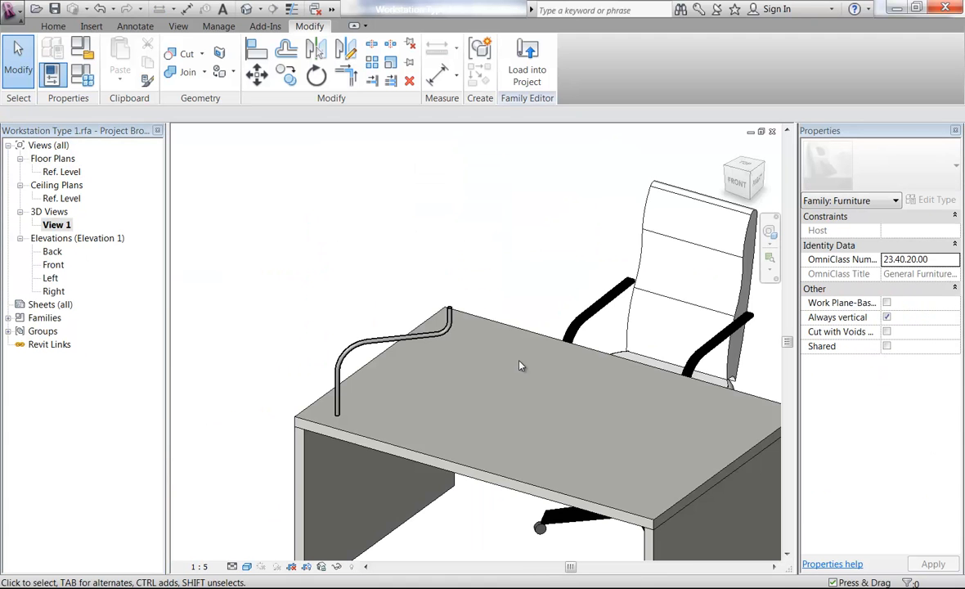
{"action": "middle_click_drag", "start_coordinate": [611, 391], "coordinate": [534, 384], "text": "shift"}
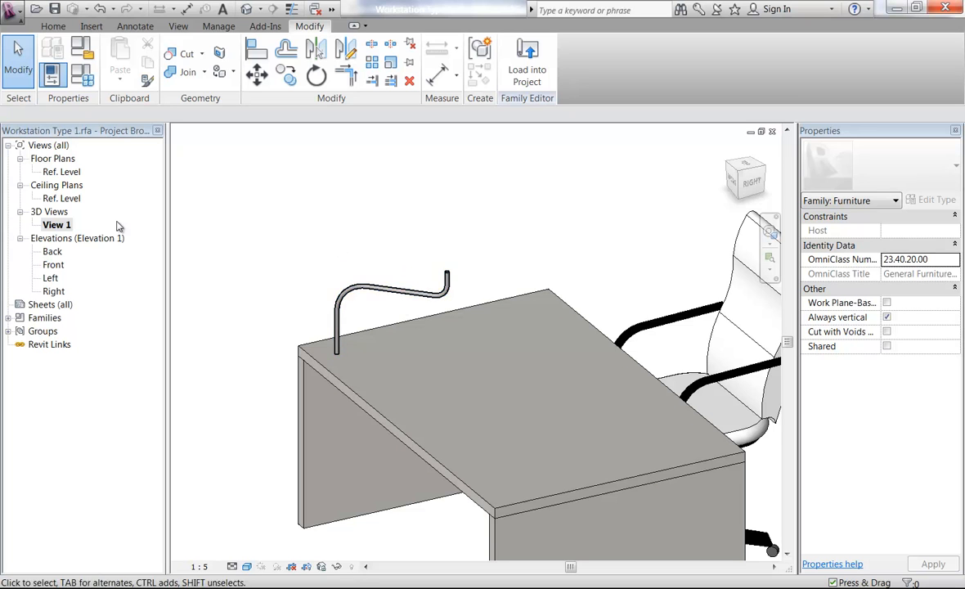
{"action": "double_click", "coordinate": [63, 173]}
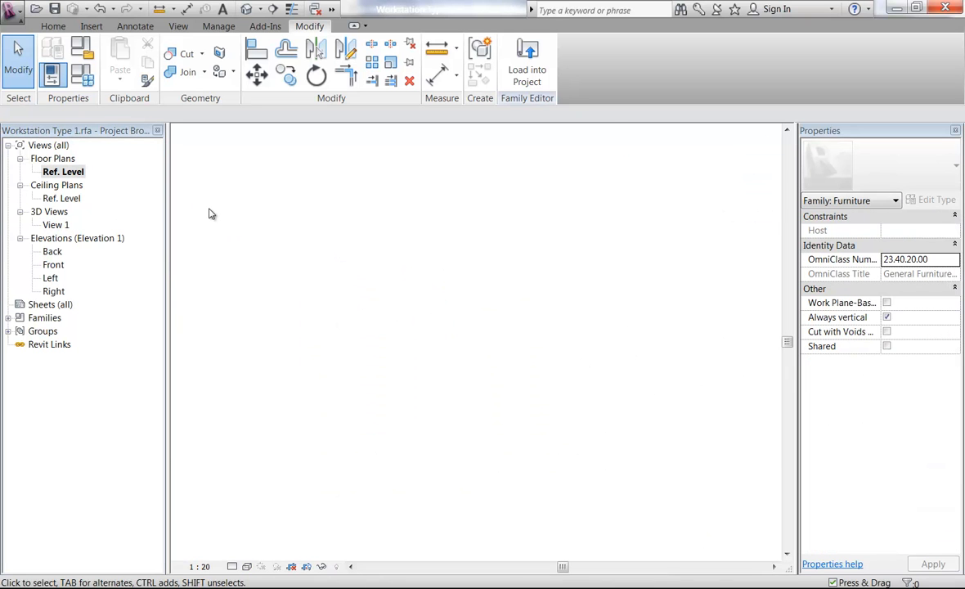
{"action": "middle_click_drag", "start_coordinate": [279, 214], "coordinate": [338, 277]}
{"action": "scroll", "coordinate": [336, 246], "scroll_direction": "down", "scroll_amount": 2}
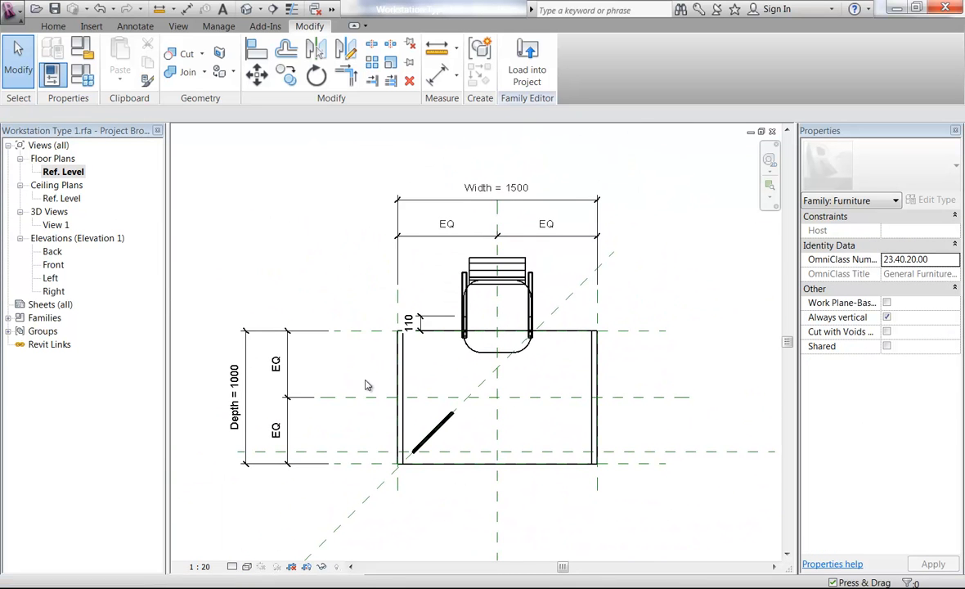
{"action": "left_click", "coordinate": [365, 507]}
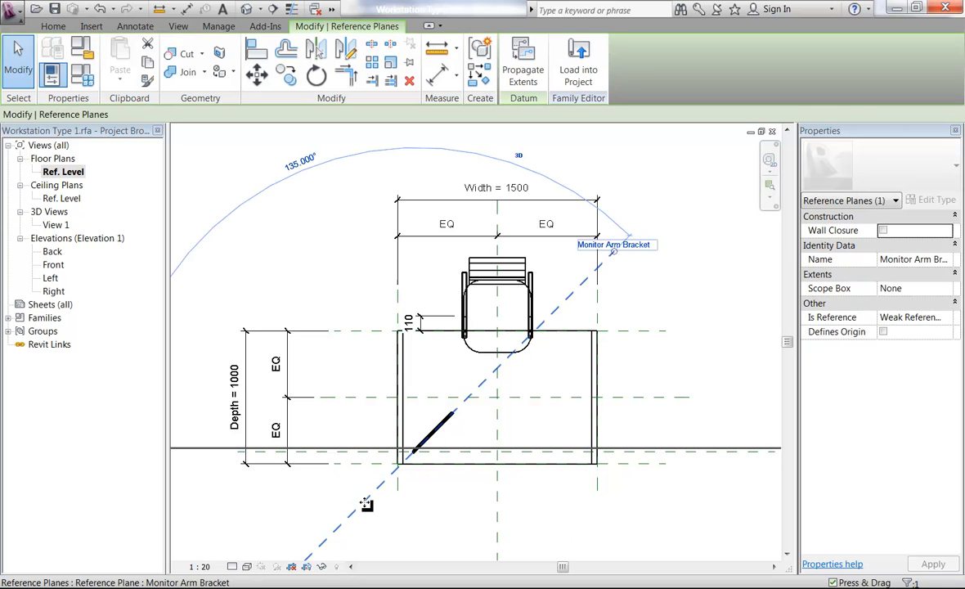
{"action": "left_click", "coordinate": [466, 510]}
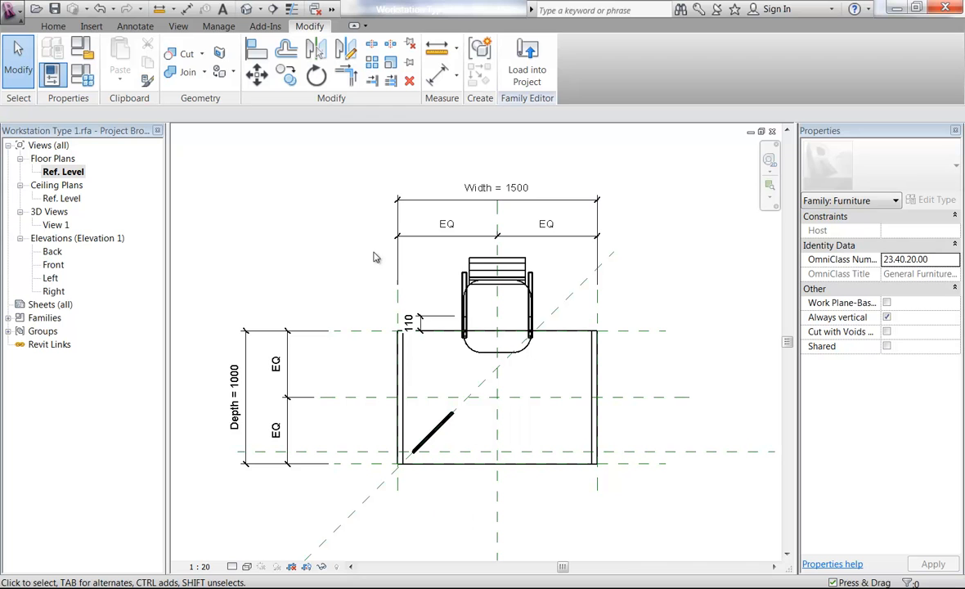
Step: Draw a section line along the Monitor Arm Bracket reference plane, from near the desk's centre to beyond its corner at the arm
{"action": "left_click", "coordinate": [274, 10]}
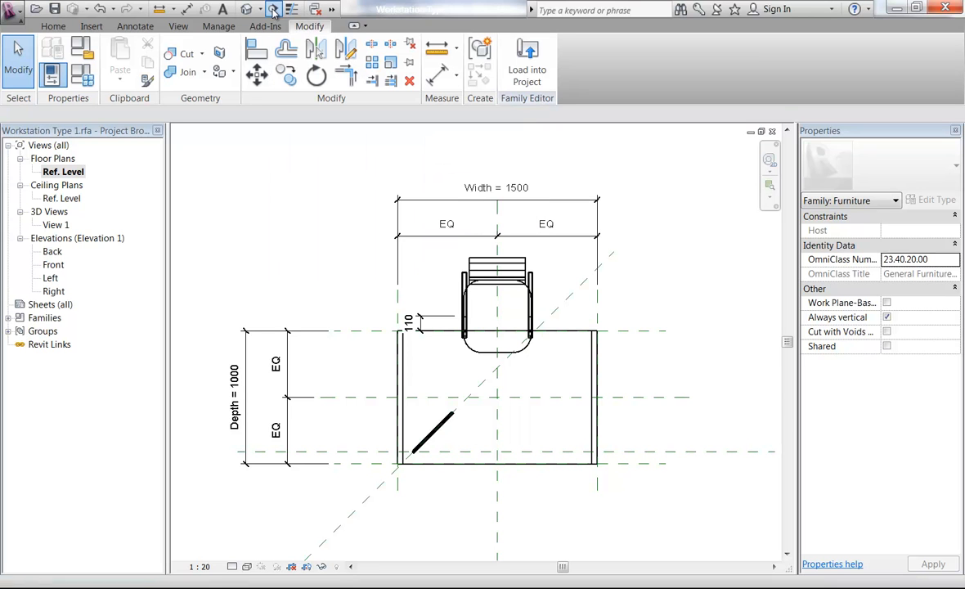
{"action": "left_click", "coordinate": [491, 376]}
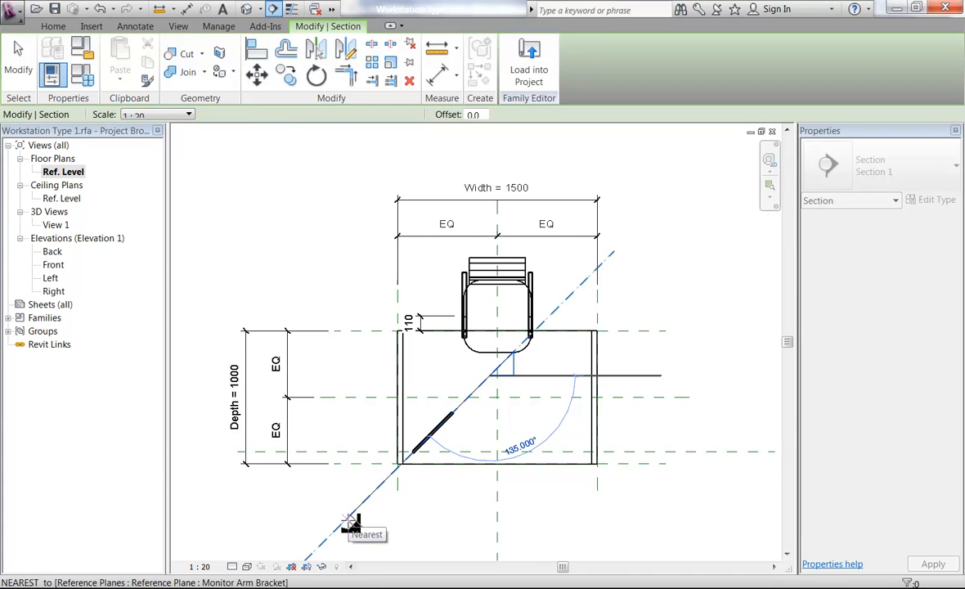
{"action": "left_click", "coordinate": [348, 518]}
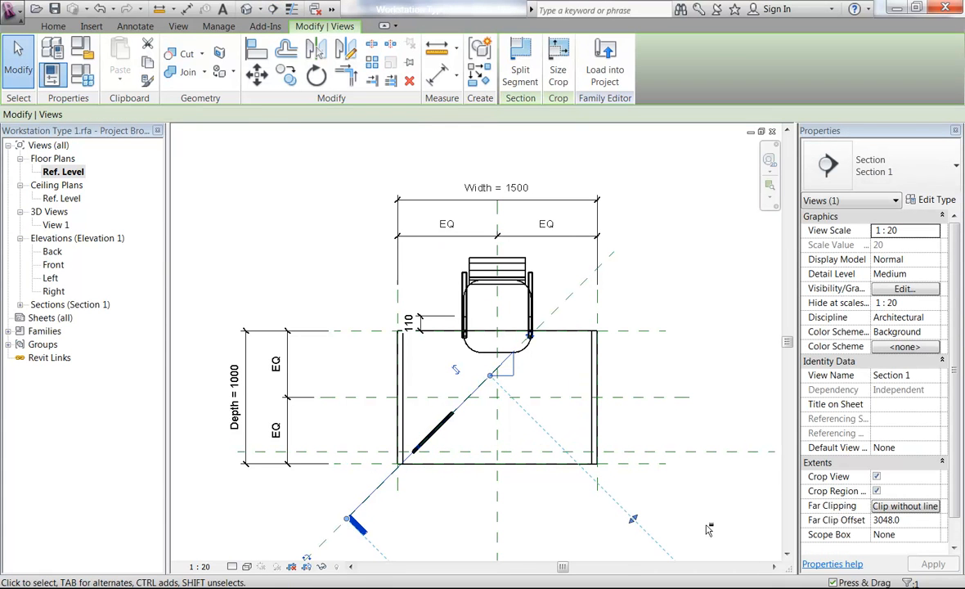
Step: Nudge the section line off the Monitor Arm Bracket plane, keeping it parallel and clear of the monitor arm so the section looks towards it
{"action": "key", "text": "Up"}
{"action": "key", "text": "Left"}
{"action": "key", "text": "Left"}
{"action": "key", "text": "Left"}
{"action": "key", "text": "Left"}
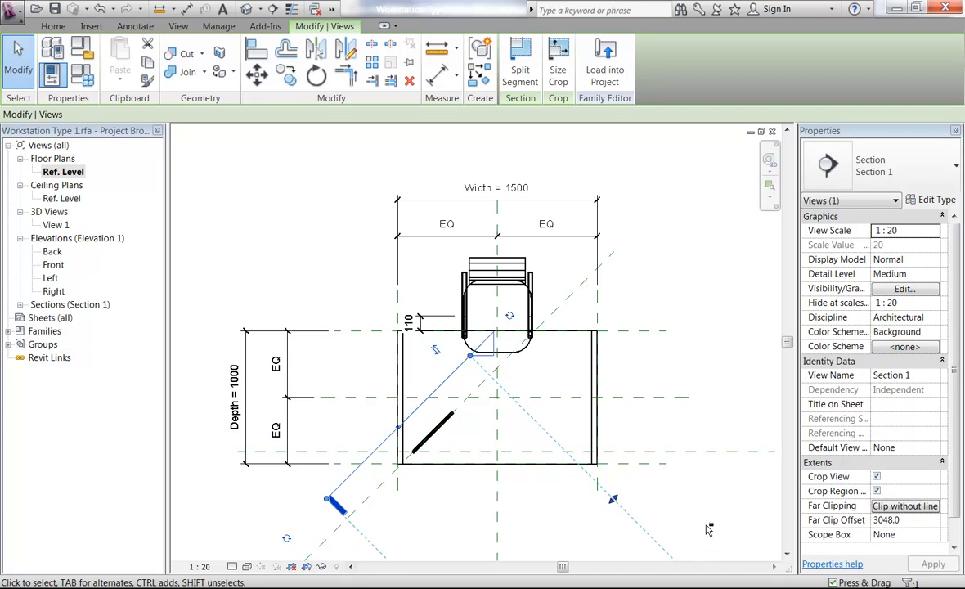
{"action": "key", "text": "Up"}
{"action": "key", "text": "Right"}
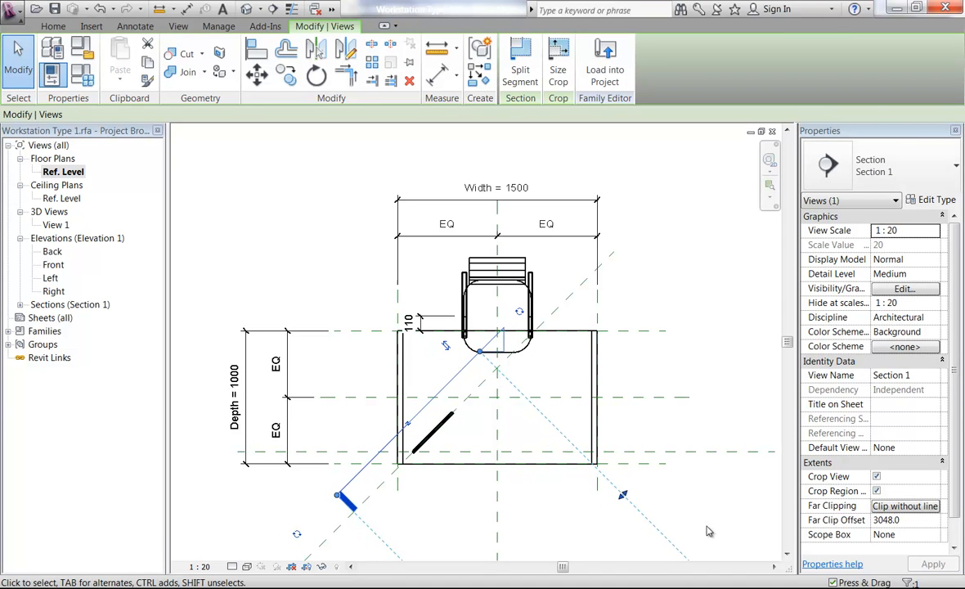
{"action": "key", "text": "Up"}
{"action": "key", "text": "Up"}
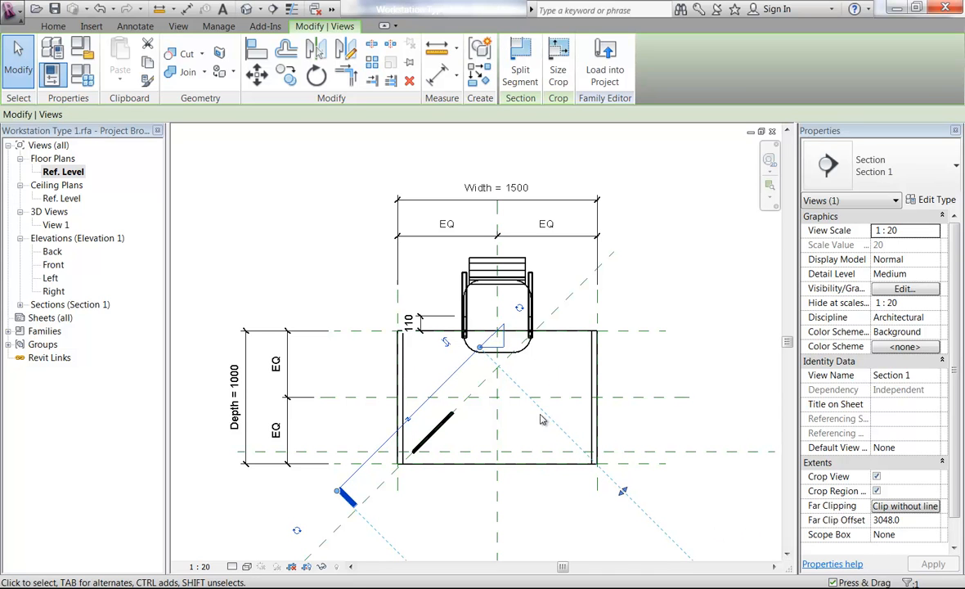
Step: Open the Section 1 view at the monitor arm
{"action": "double_click", "coordinate": [57, 306]}
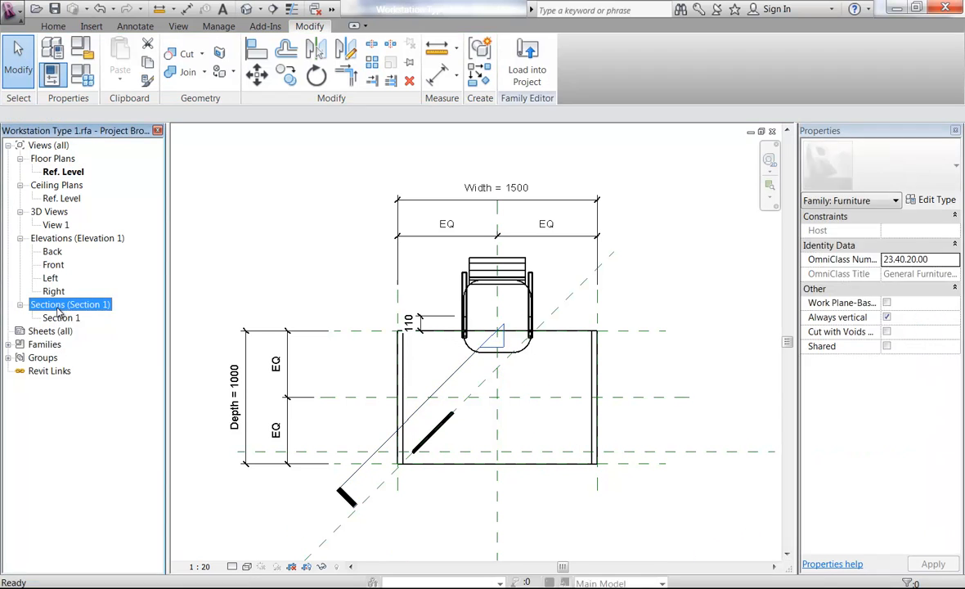
{"action": "double_click", "coordinate": [60, 318]}
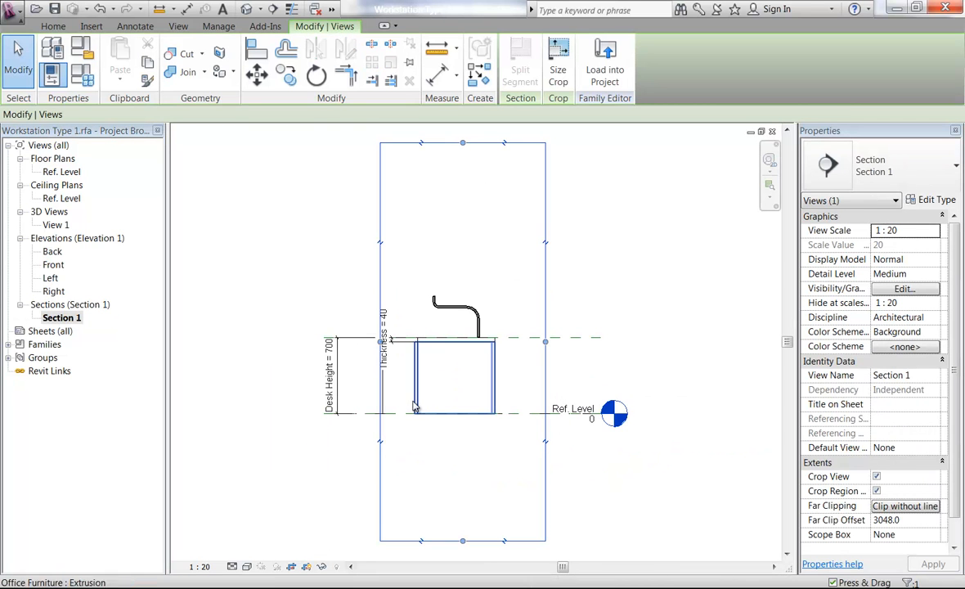
{"action": "left_click", "coordinate": [293, 293]}
{"action": "scroll", "coordinate": [391, 325], "scroll_direction": "up", "scroll_amount": 2}
{"action": "scroll", "coordinate": [391, 325], "scroll_direction": "up", "scroll_amount": 5}
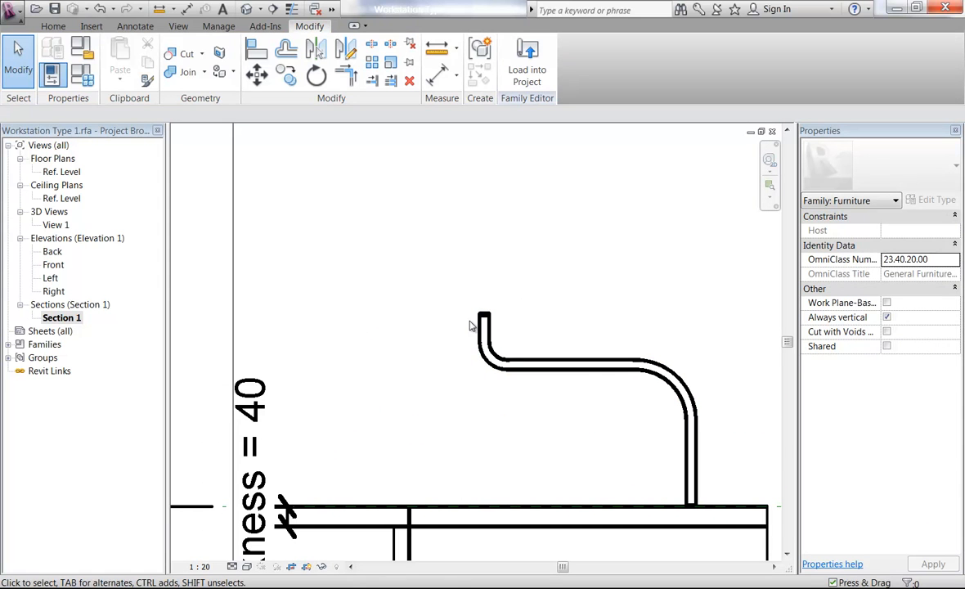
Step: Draw a reference plane from the monitor arm's upper end, sloping down away from the arm at about 160° to the horizontal
{"action": "left_click", "coordinate": [51, 26]}
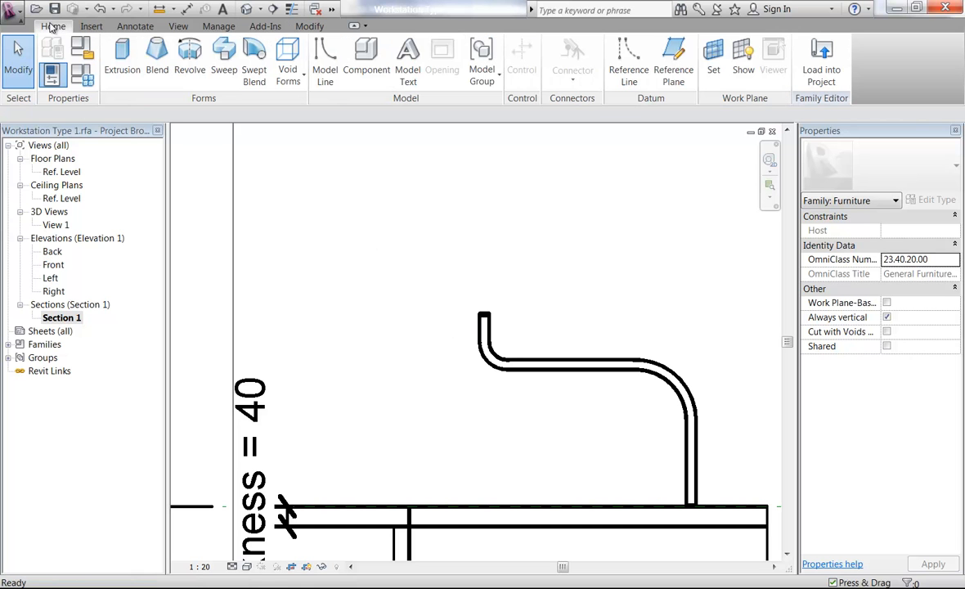
{"action": "left_click", "coordinate": [682, 77]}
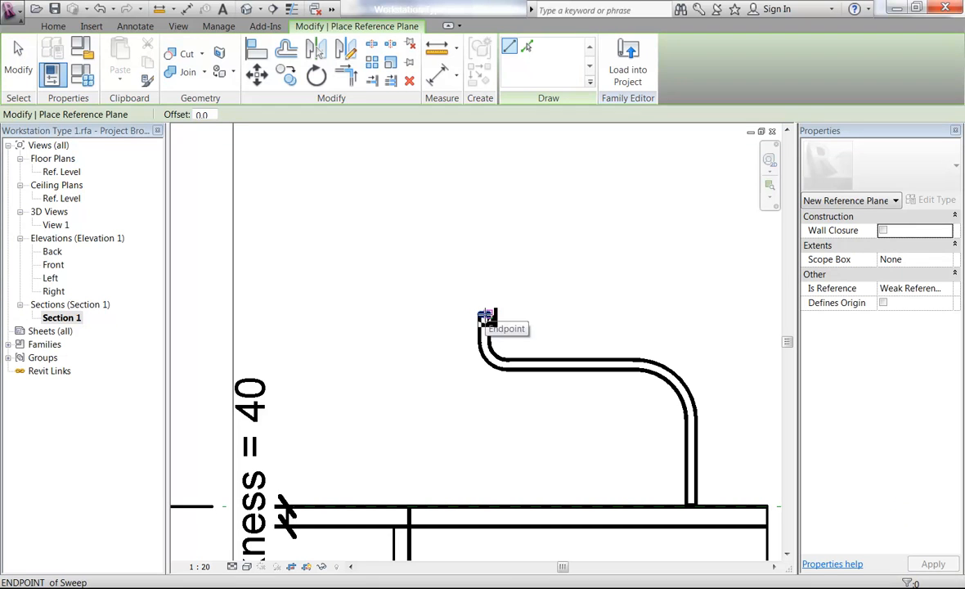
{"action": "scroll", "coordinate": [484, 316], "scroll_direction": "up", "scroll_amount": 3}
{"action": "left_click", "coordinate": [484, 316]}
{"action": "scroll", "coordinate": [484, 316], "scroll_direction": "down", "scroll_amount": 4}
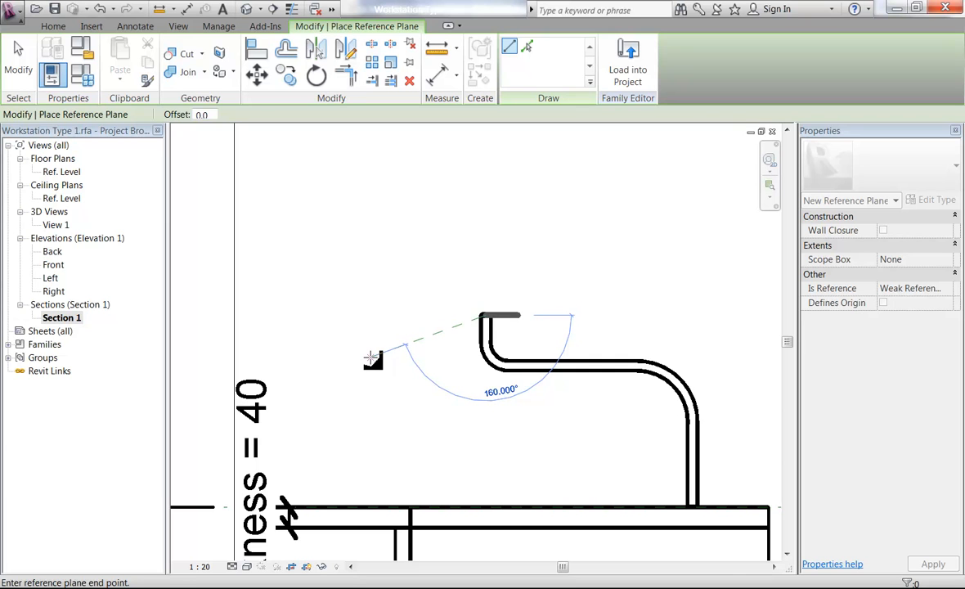
{"action": "left_click", "coordinate": [372, 358]}
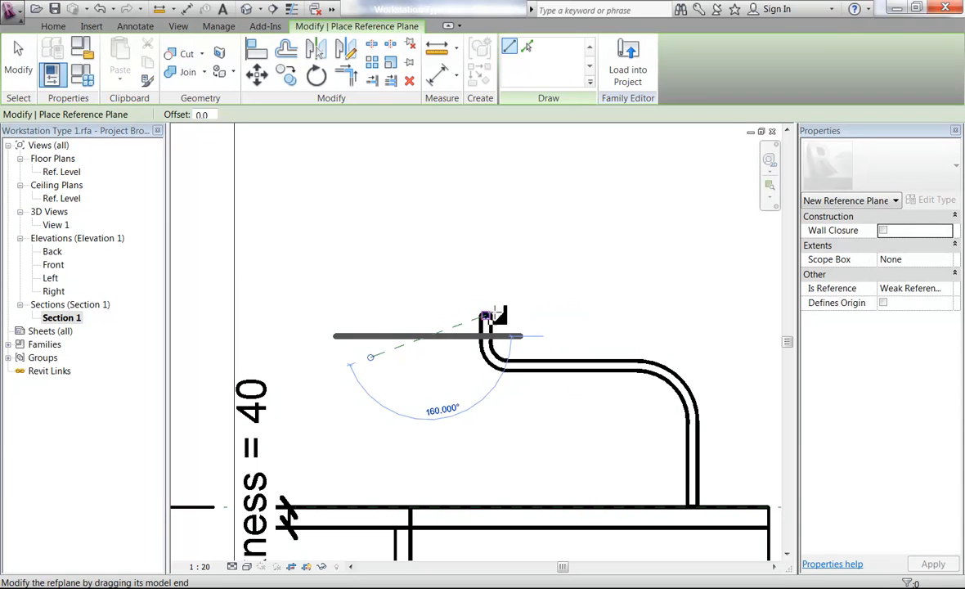
Step: Extend both ends of the inclined reference plane so it passes across the monitor arm's upper end, and finish placing reference planes
{"action": "left_click", "coordinate": [653, 255]}
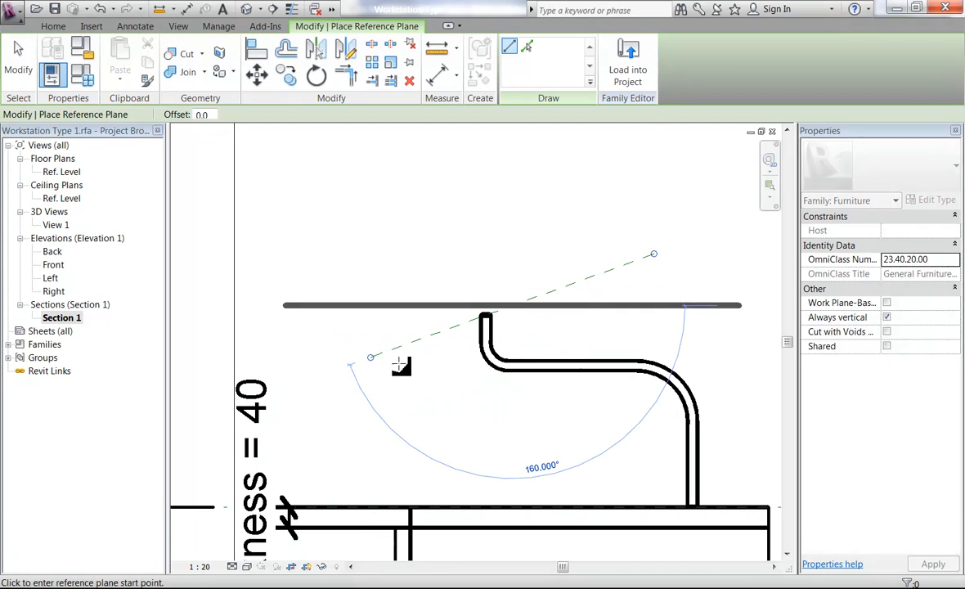
{"action": "left_click_drag", "start_coordinate": [370, 358], "coordinate": [331, 372]}
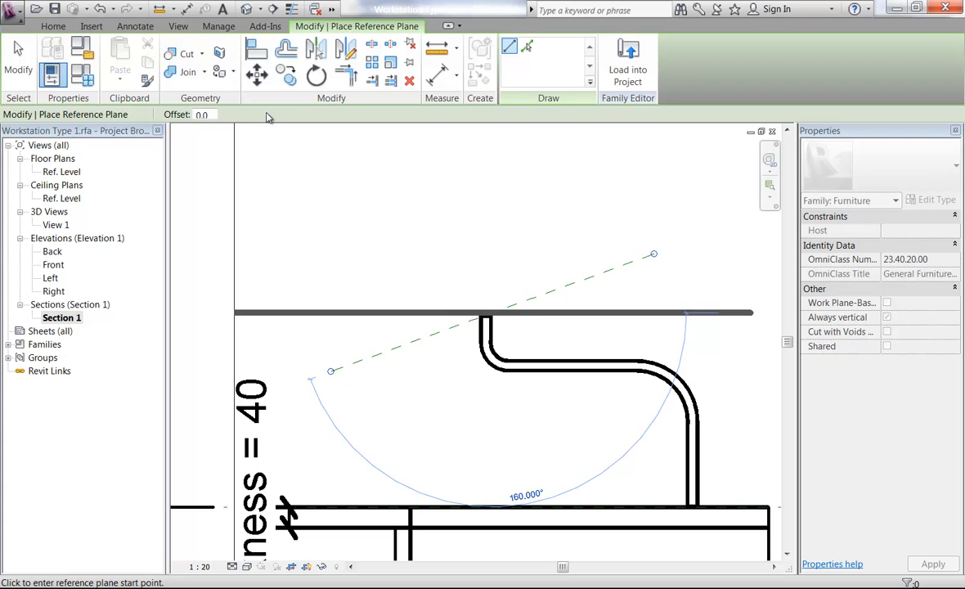
{"action": "key", "text": "Escape"}
{"action": "key", "text": "Escape"}
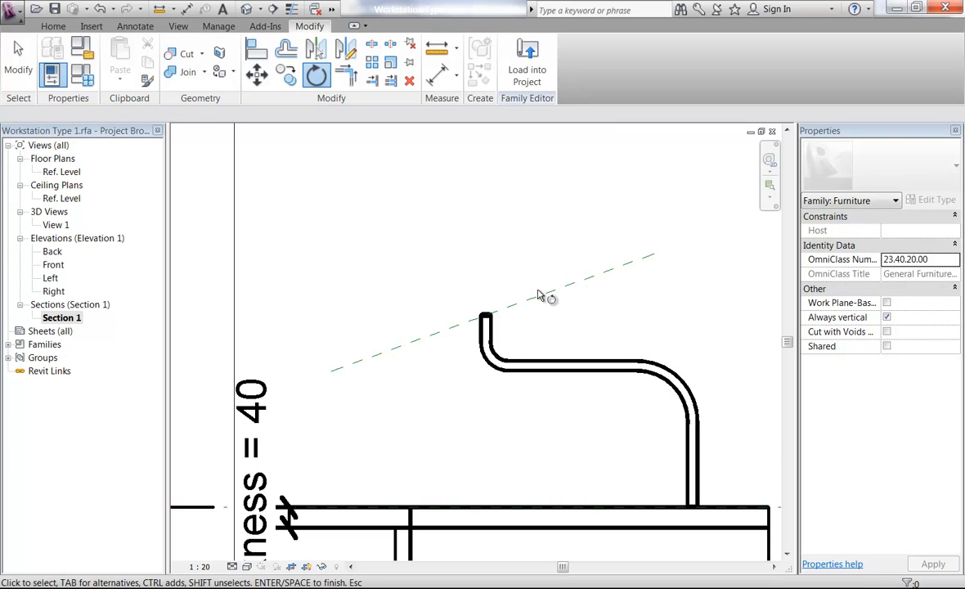
Step: Rotate the inclined reference plane clockwise by about 10°, with the rotation centre at the middle of the monitor arm's upper end
{"action": "left_click", "coordinate": [551, 296]}
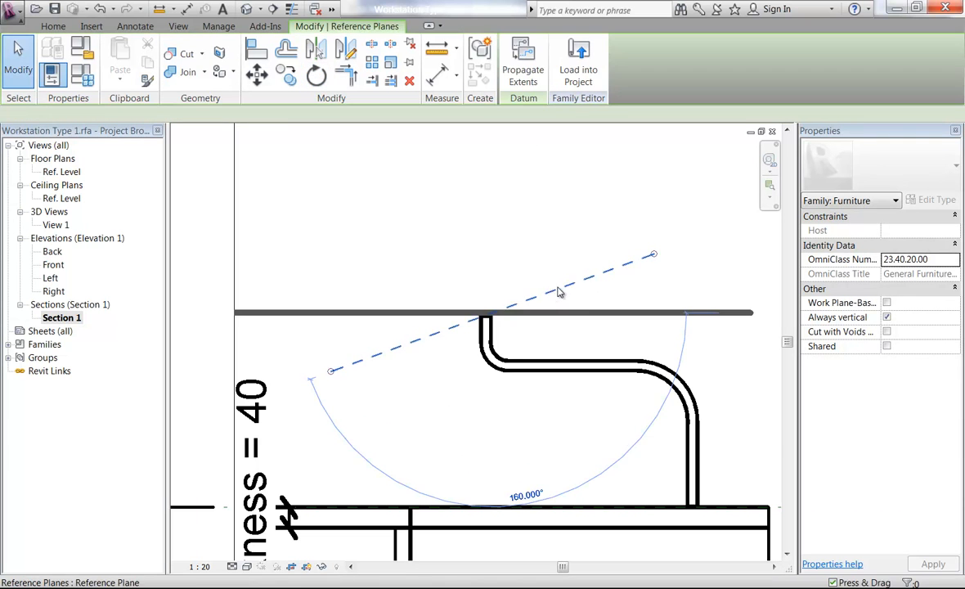
{"action": "key", "text": "r"}
{"action": "key", "text": "o"}
{"action": "left_click", "coordinate": [548, 296]}
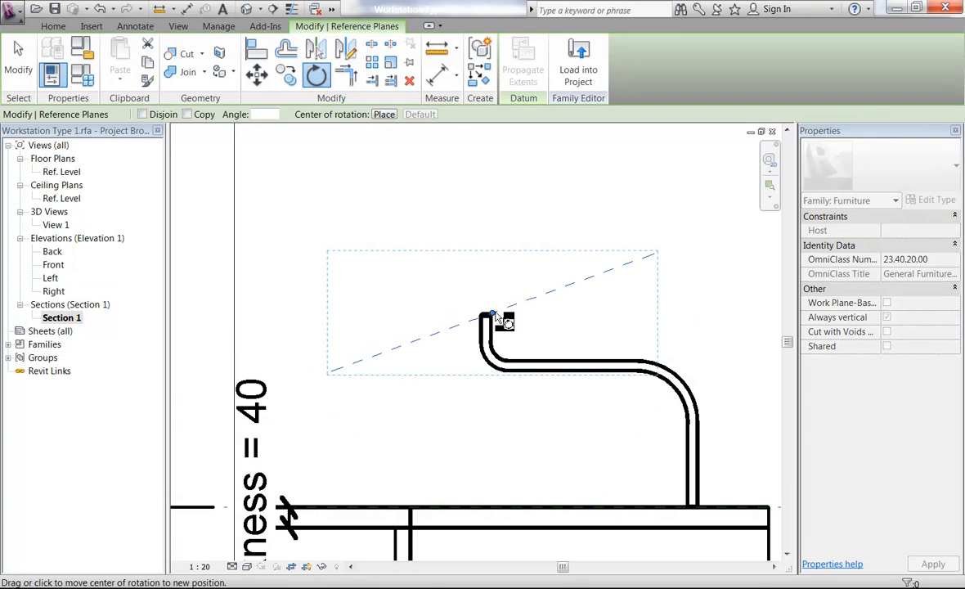
{"action": "scroll", "coordinate": [481, 320], "scroll_direction": "up", "scroll_amount": 3}
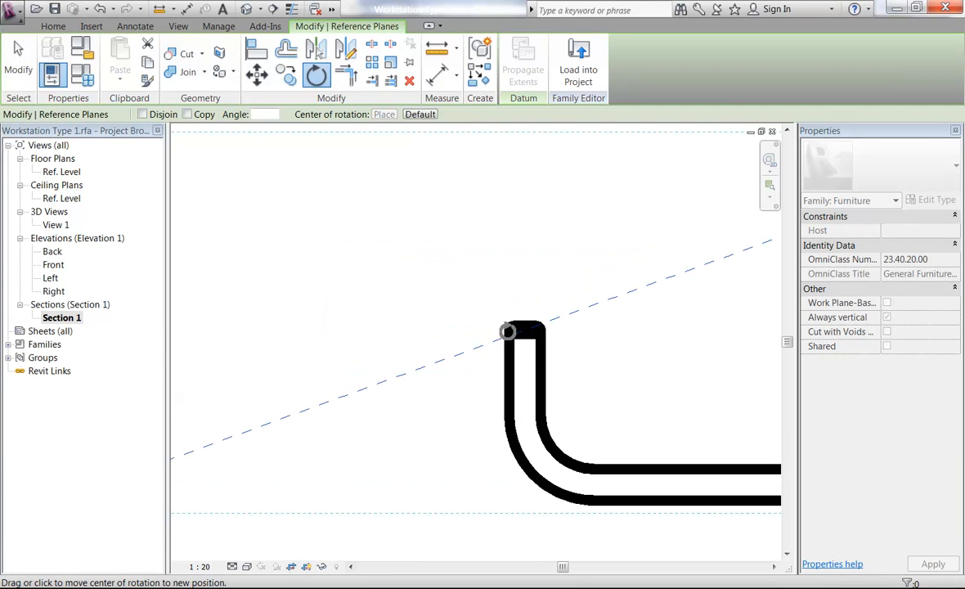
{"action": "left_click", "coordinate": [524, 328]}
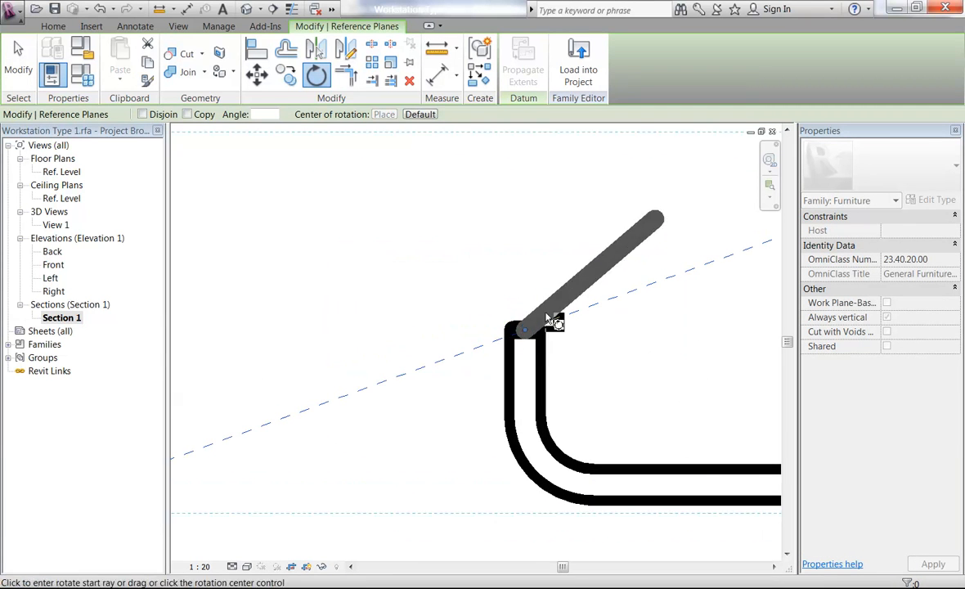
{"action": "scroll", "coordinate": [545, 316], "scroll_direction": "down", "scroll_amount": 3}
{"action": "middle_click_drag", "start_coordinate": [594, 359], "coordinate": [541, 376]}
{"action": "left_click", "coordinate": [711, 263]}
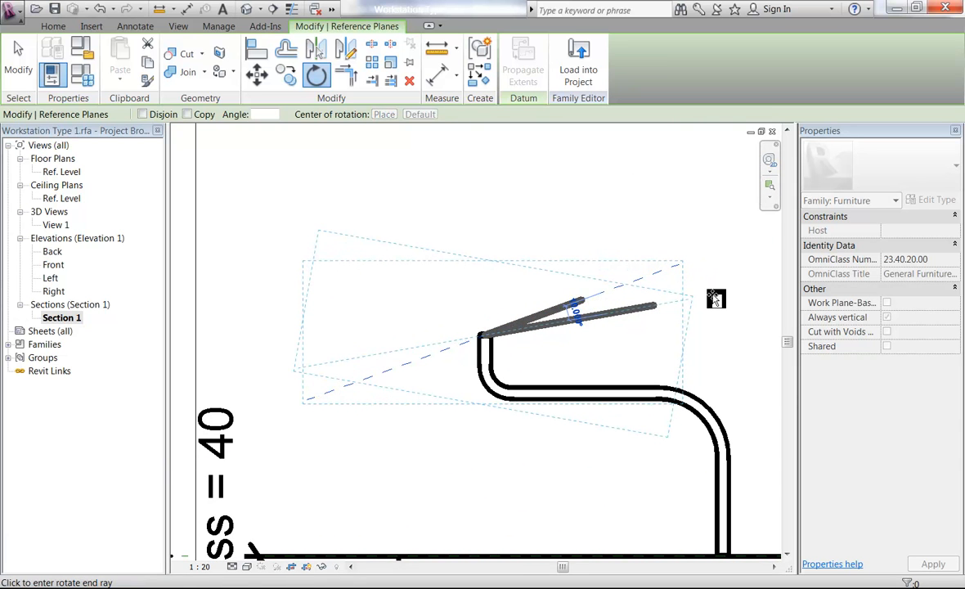
{"action": "left_click", "coordinate": [713, 297]}
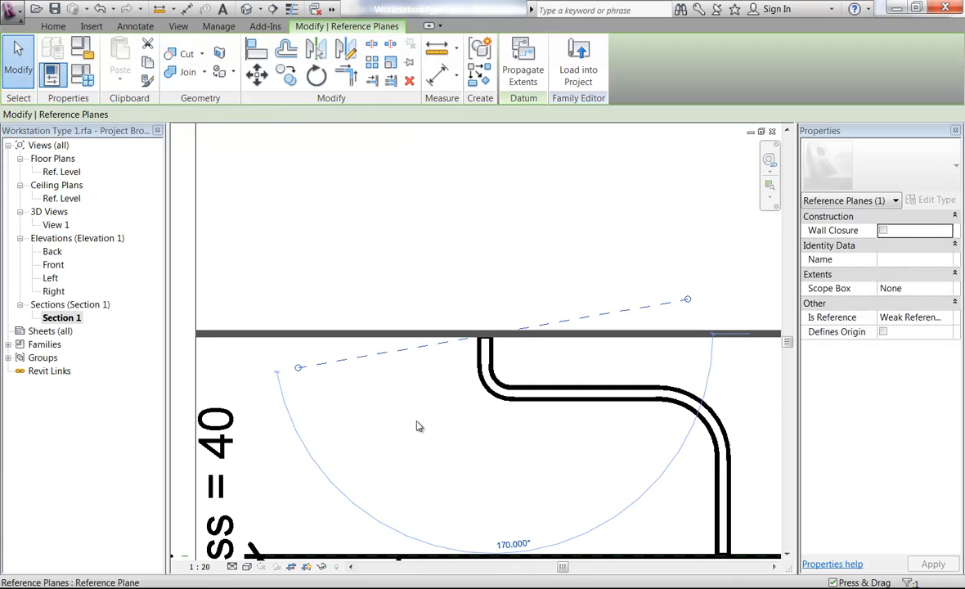
{"action": "left_click", "coordinate": [449, 449]}
{"action": "scroll", "coordinate": [448, 448], "scroll_direction": "down", "scroll_amount": 3}
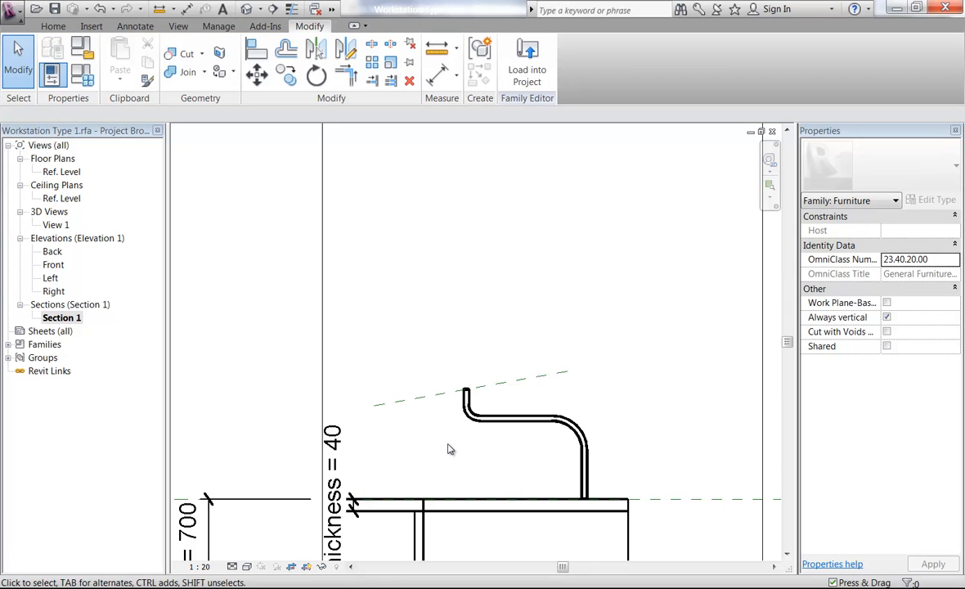
Step: Name the inclined reference plane at the monitor arm's upper end Monitor Stand
{"action": "left_click", "coordinate": [409, 398]}
{"action": "scroll", "coordinate": [404, 434], "scroll_direction": "up", "scroll_amount": 3}
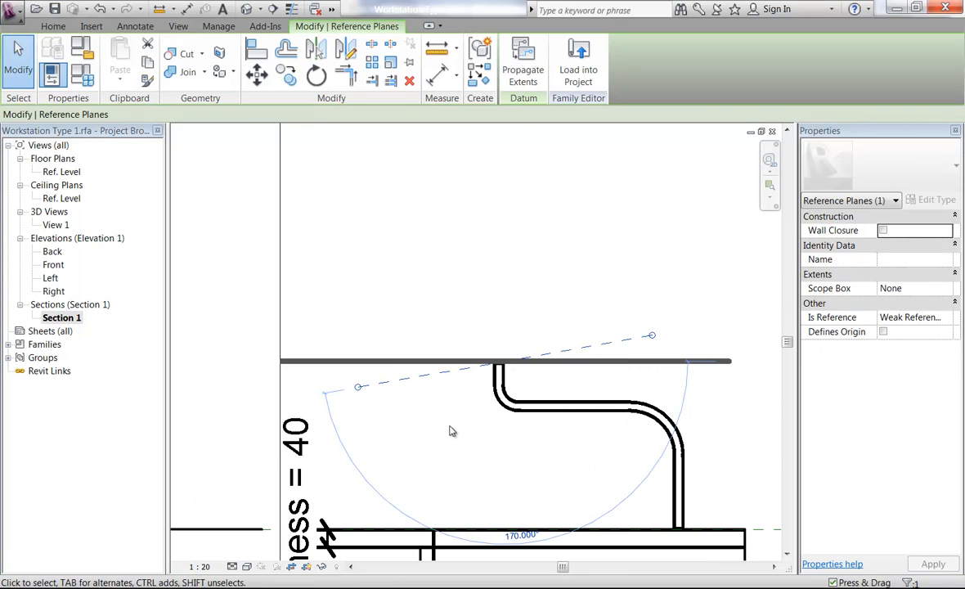
{"action": "left_click", "coordinate": [452, 431]}
{"action": "scroll", "coordinate": [452, 421], "scroll_direction": "up", "scroll_amount": 3}
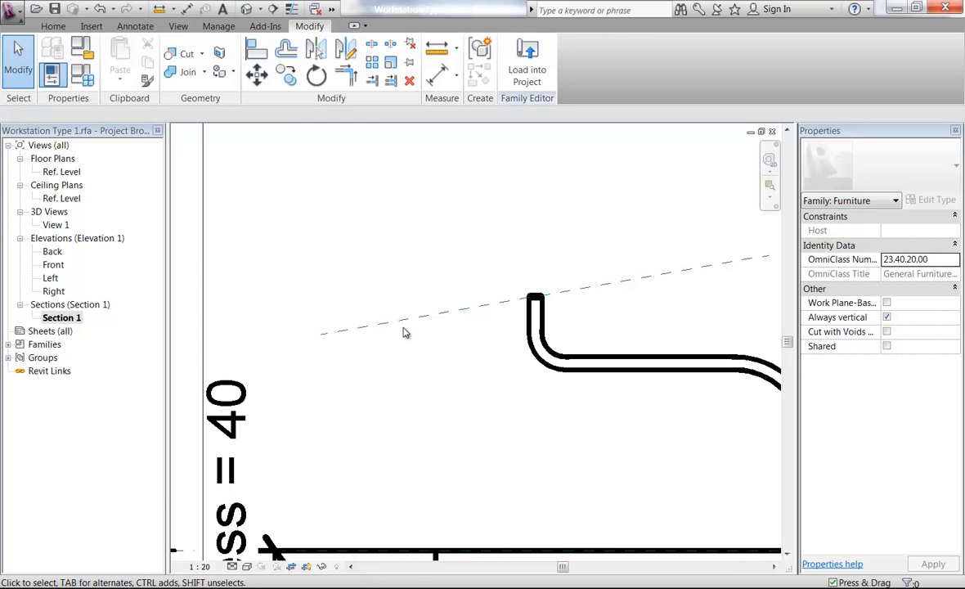
{"action": "left_click", "coordinate": [388, 326]}
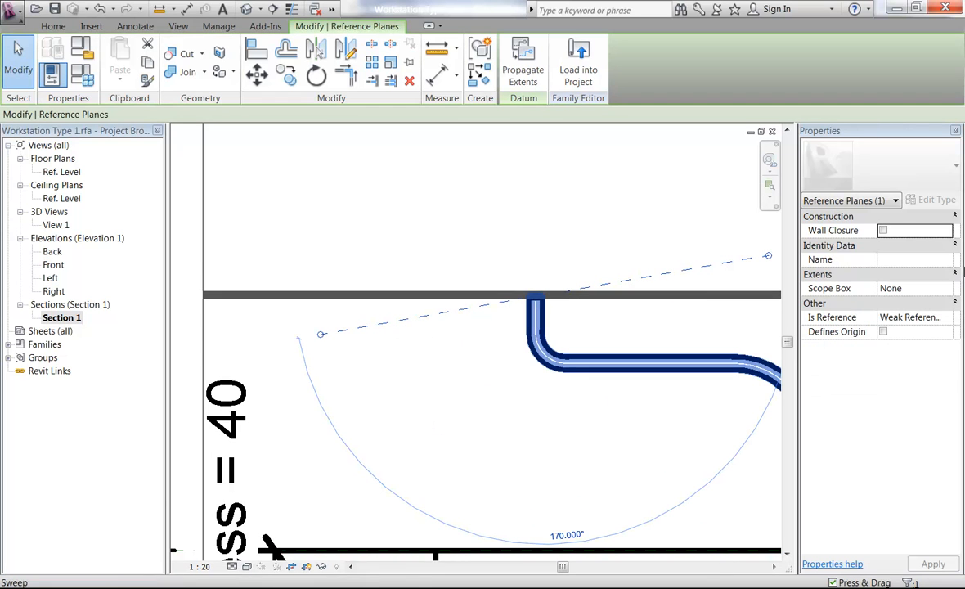
{"action": "left_click", "coordinate": [900, 260]}
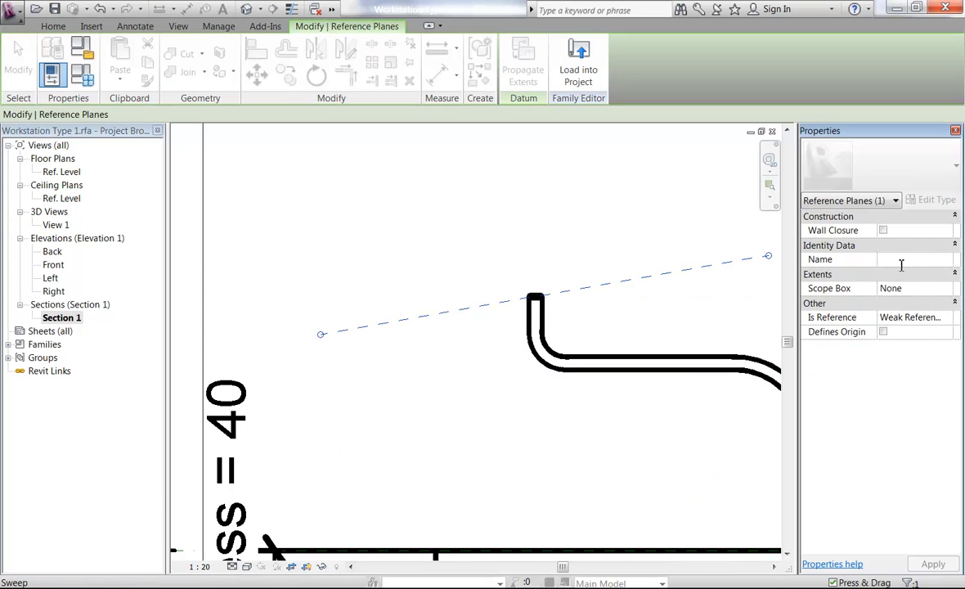
{"action": "type", "text": "Monitor Stand"}
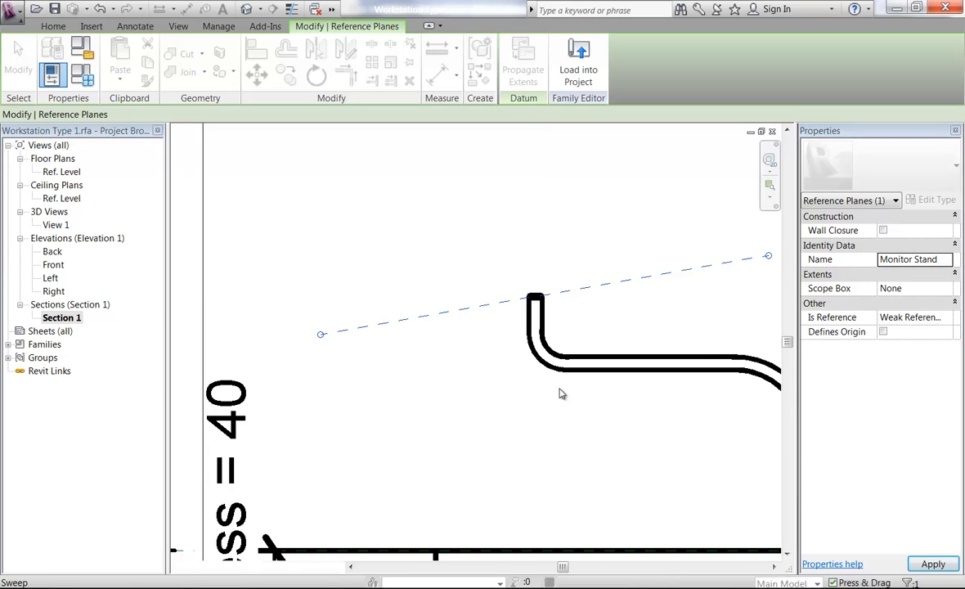
{"action": "middle_click_drag", "start_coordinate": [593, 412], "coordinate": [540, 414]}
{"action": "scroll", "coordinate": [540, 414], "scroll_direction": "down", "scroll_amount": 1}
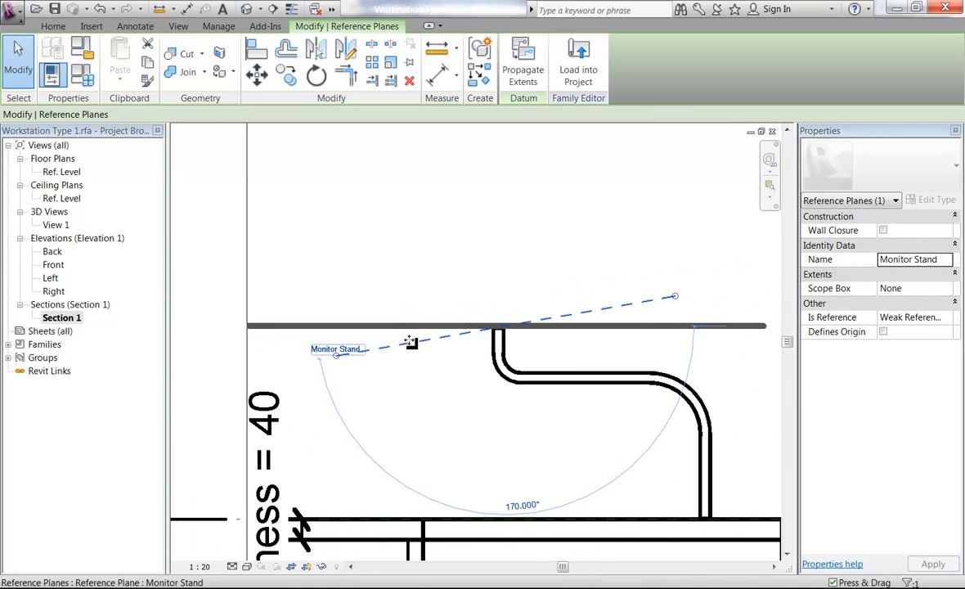
{"action": "left_click", "coordinate": [373, 235]}
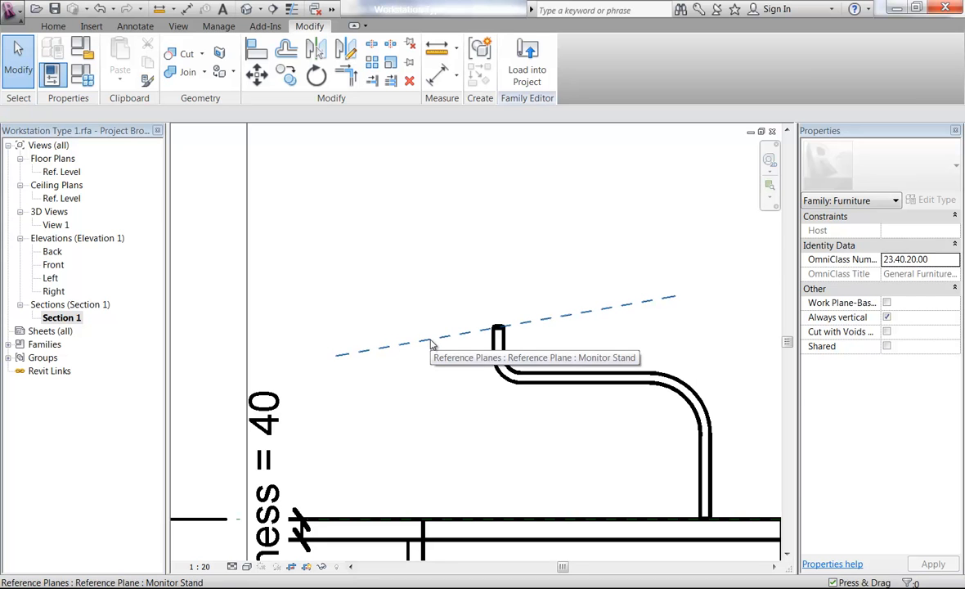
Step: Check the Monitor Arm Bracket plane's position in the Ref. Level floor plan, and return to the Section 1 view
{"action": "double_click", "coordinate": [62, 172]}
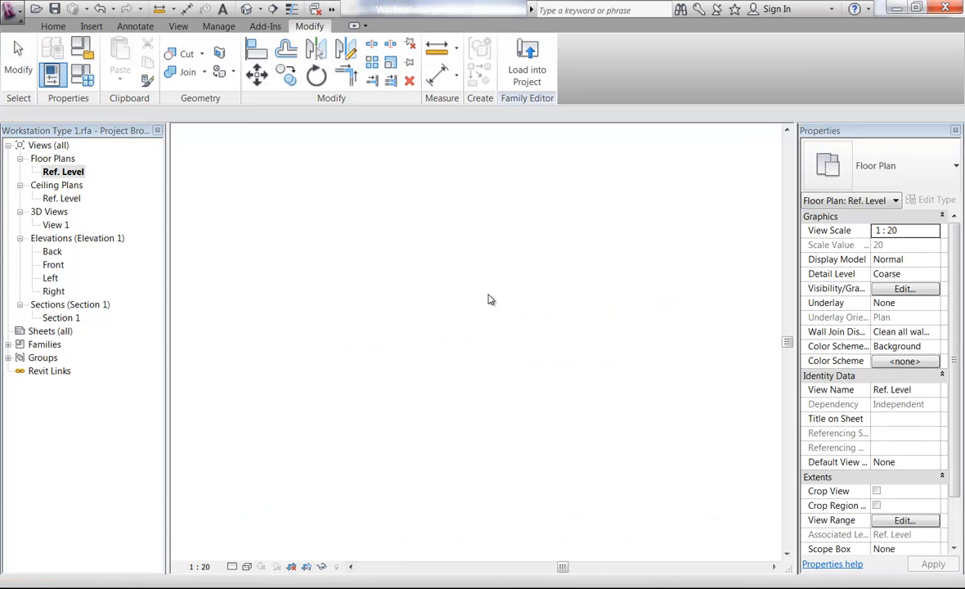
{"action": "left_click", "coordinate": [478, 397]}
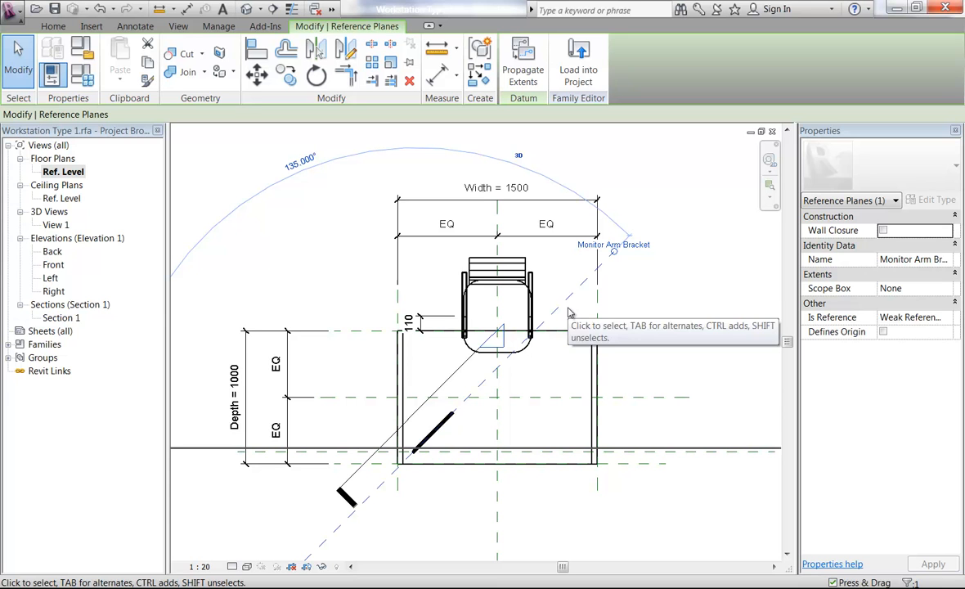
{"action": "double_click", "coordinate": [502, 345]}
{"action": "left_click", "coordinate": [418, 432]}
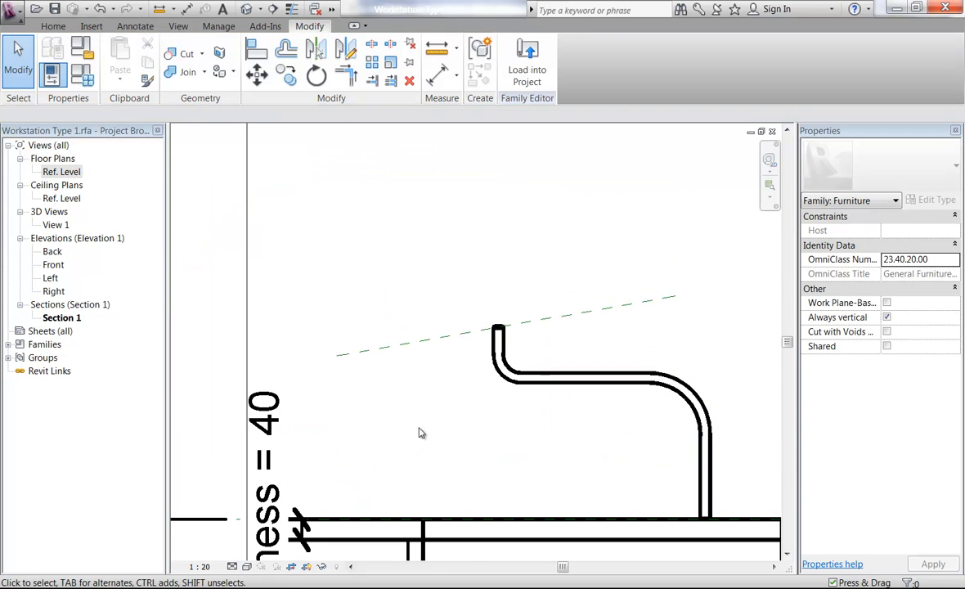
Step: Start a solid extrusion with the reference plane Monitor Arm Bracket as its work plane
{"action": "left_click", "coordinate": [52, 26]}
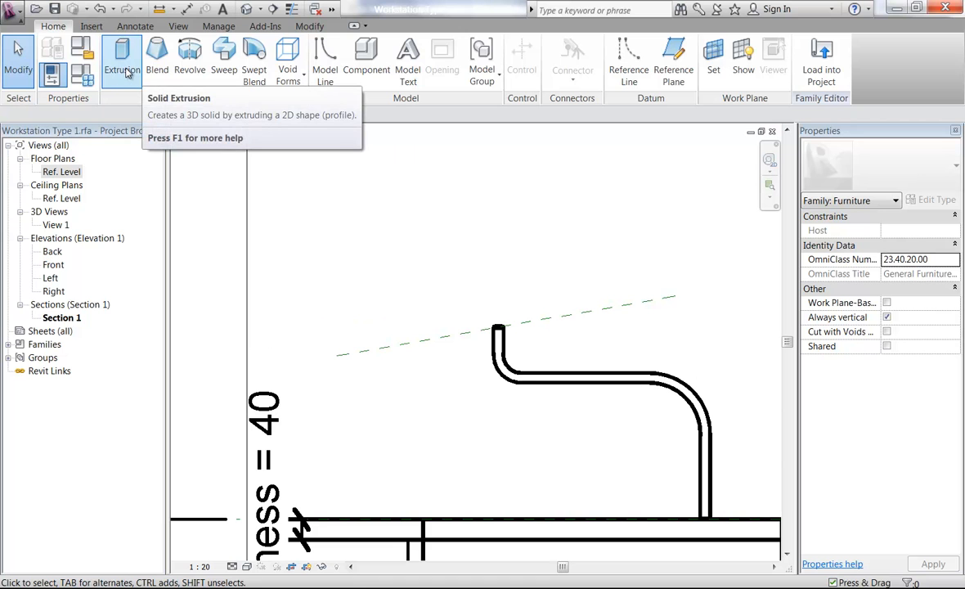
{"action": "left_click", "coordinate": [127, 73]}
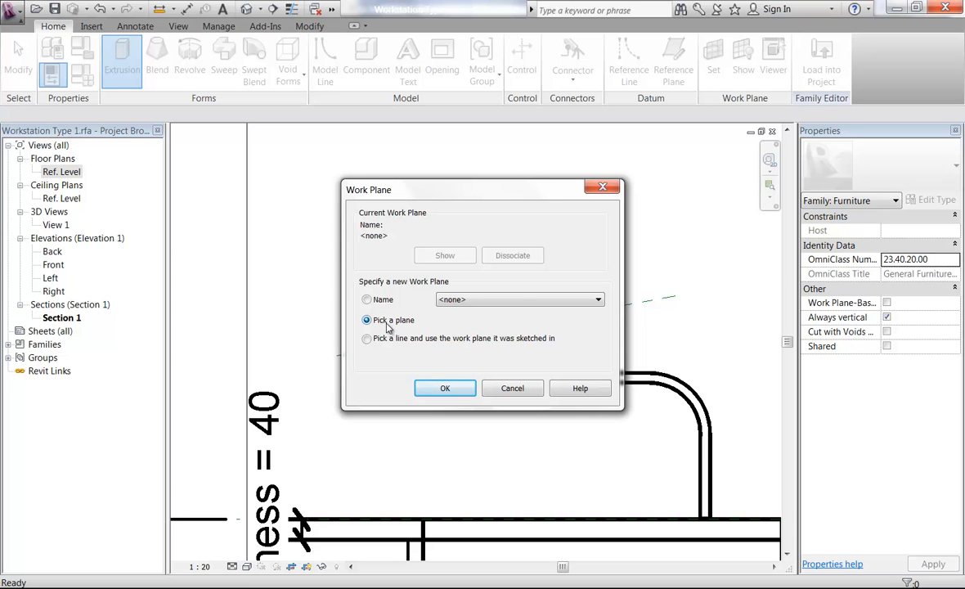
{"action": "left_click", "coordinate": [515, 299]}
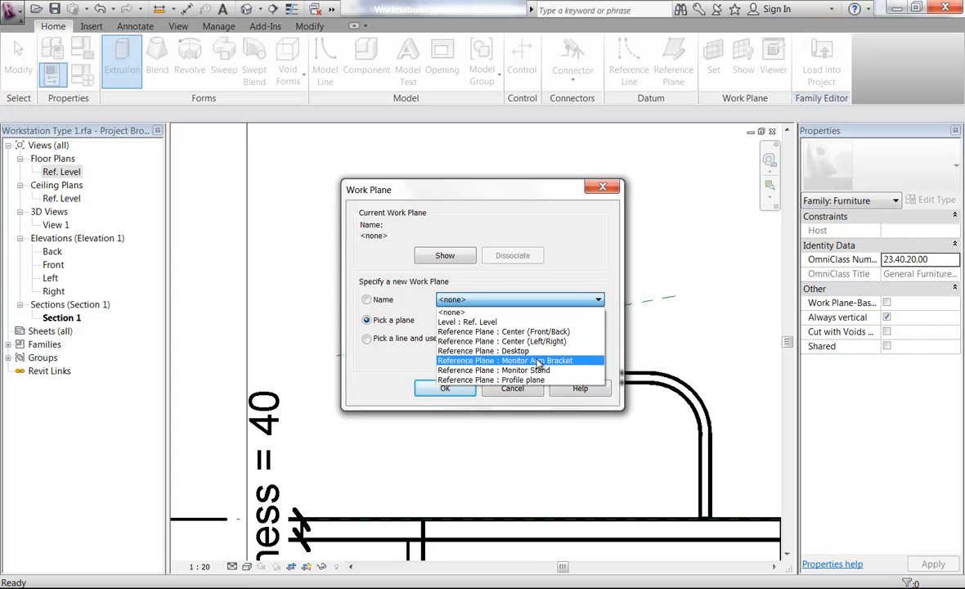
{"action": "left_click", "coordinate": [539, 362]}
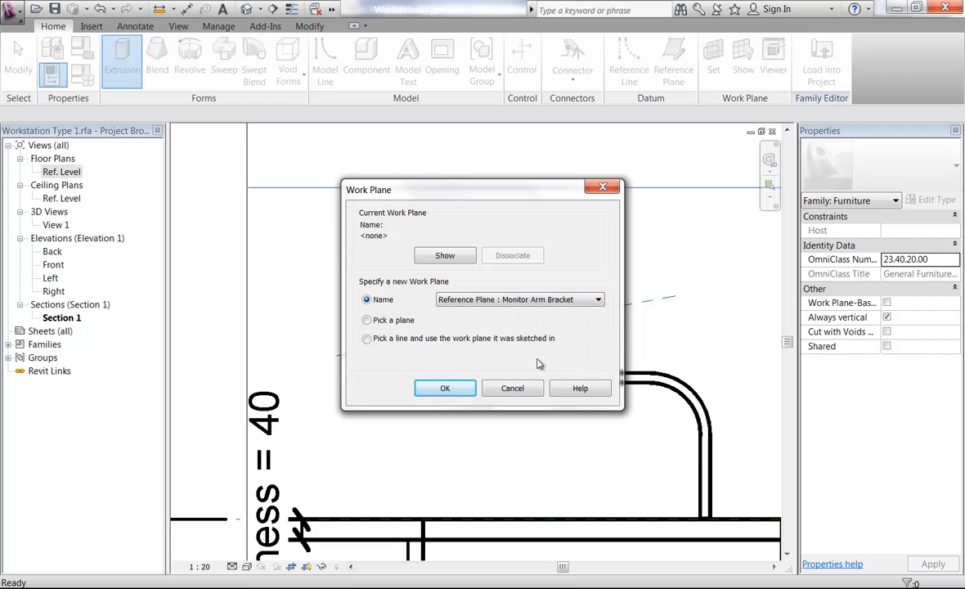
{"action": "left_click", "coordinate": [441, 389]}
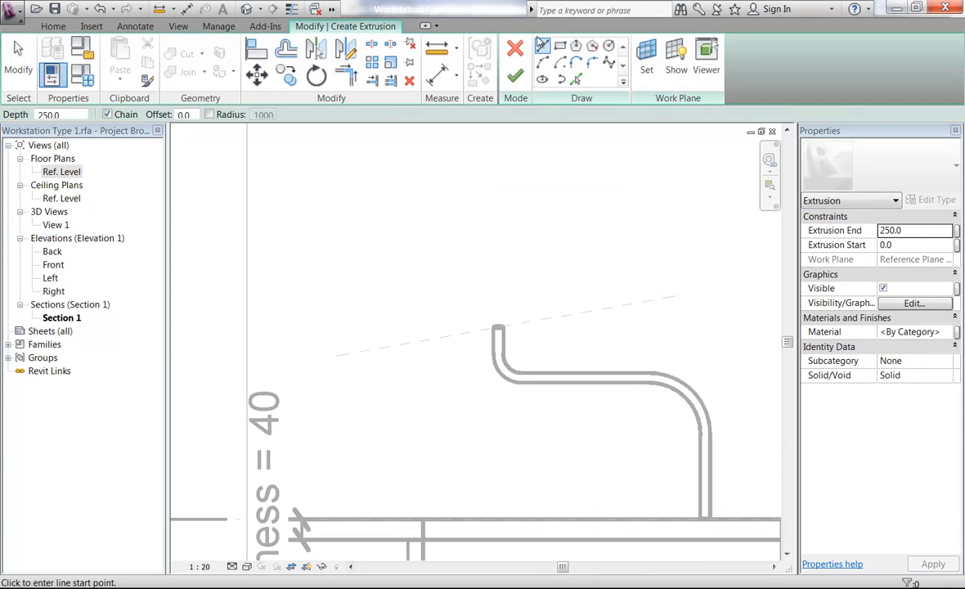
Step: Sketch an L-shaped profile along the Monitor Stand plane, with a long inner edge of about 410 mm and an upturned lip of about 80 mm
{"action": "left_click", "coordinate": [595, 311]}
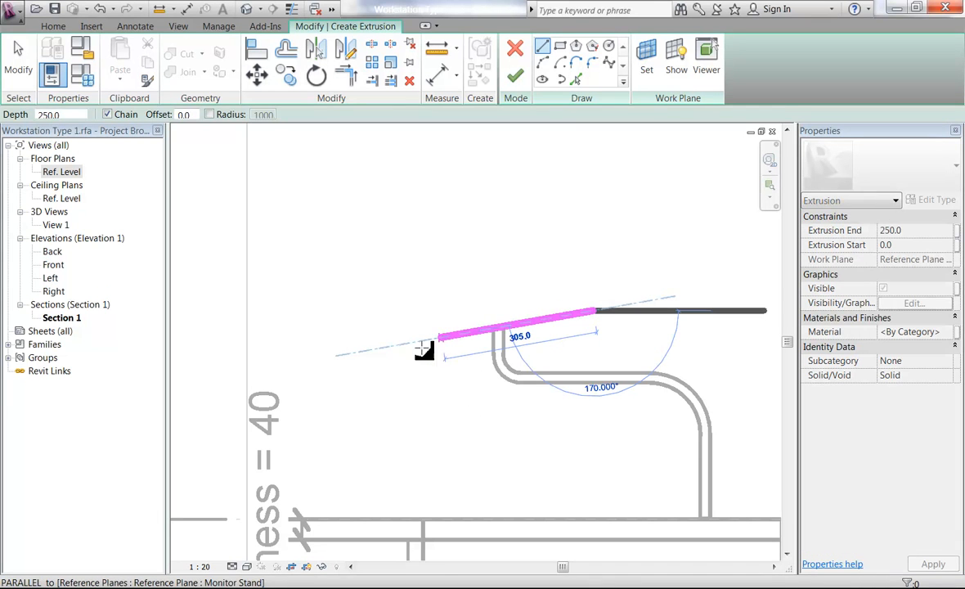
{"action": "left_click", "coordinate": [373, 348]}
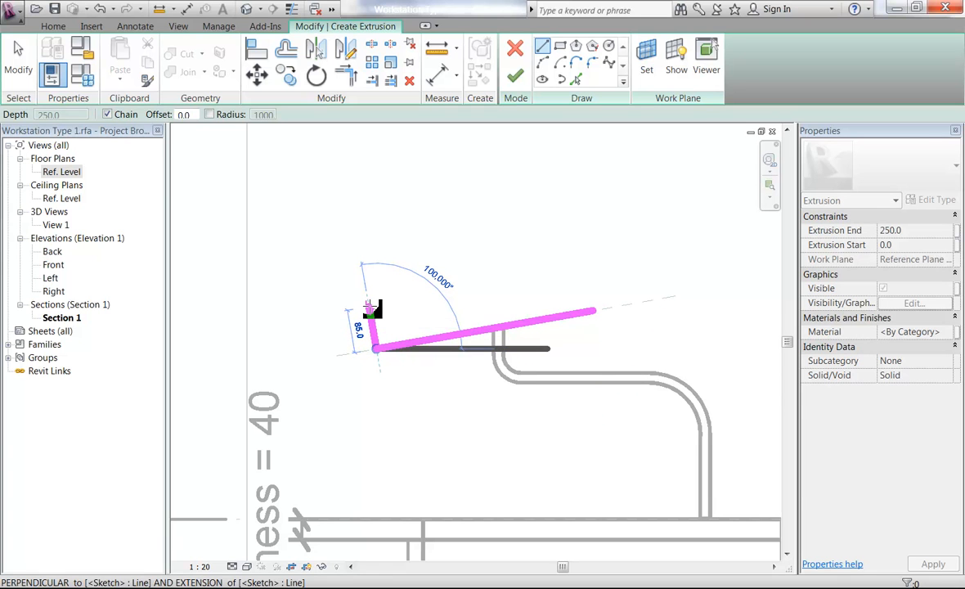
{"action": "left_click", "coordinate": [370, 307]}
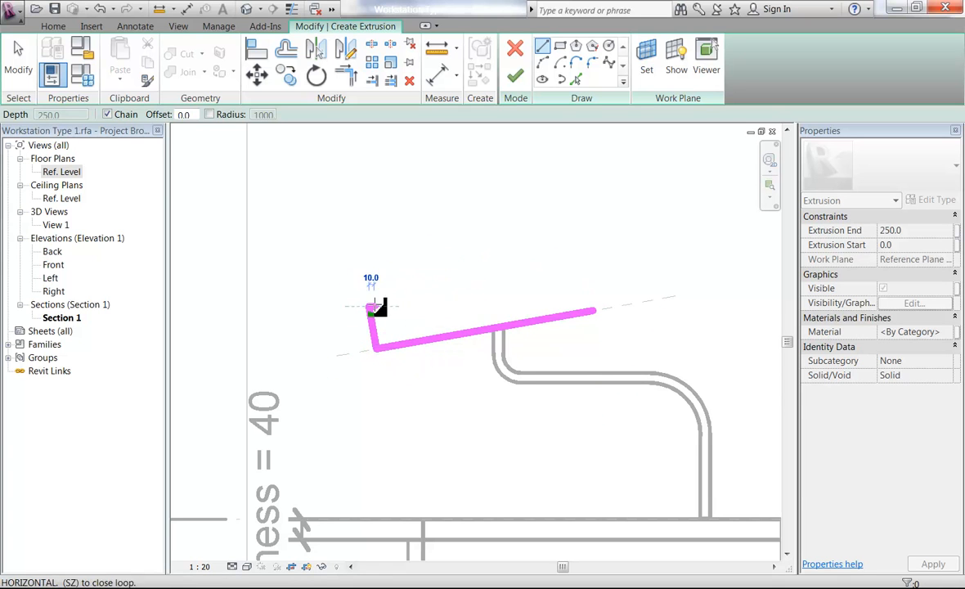
{"action": "left_click", "coordinate": [382, 306]}
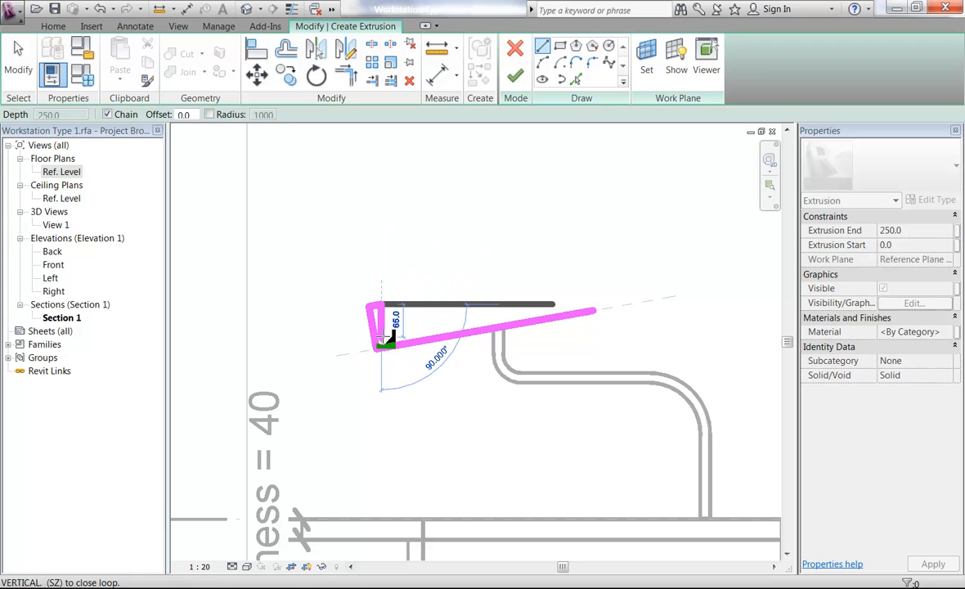
{"action": "left_click", "coordinate": [384, 334]}
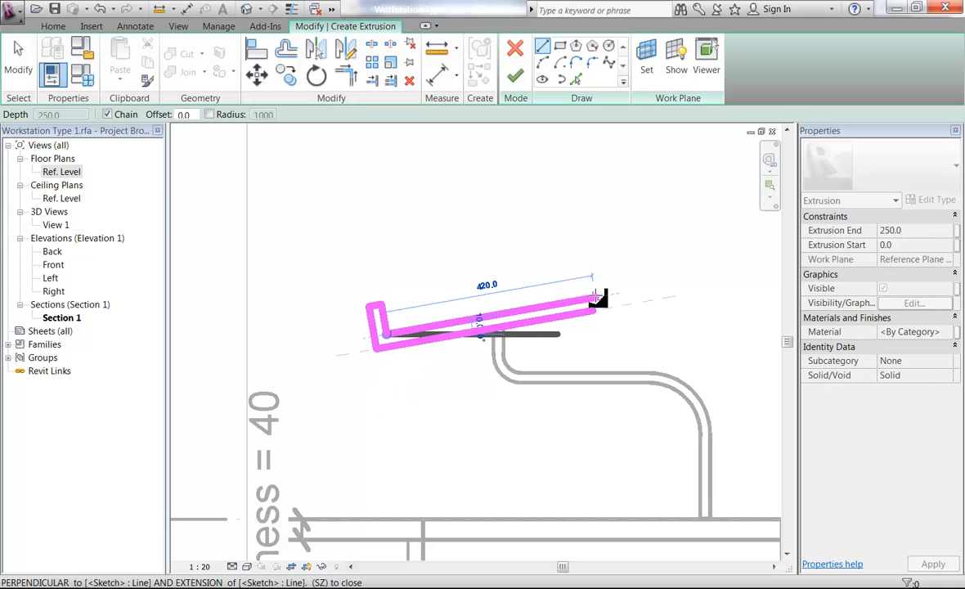
{"action": "left_click", "coordinate": [596, 307]}
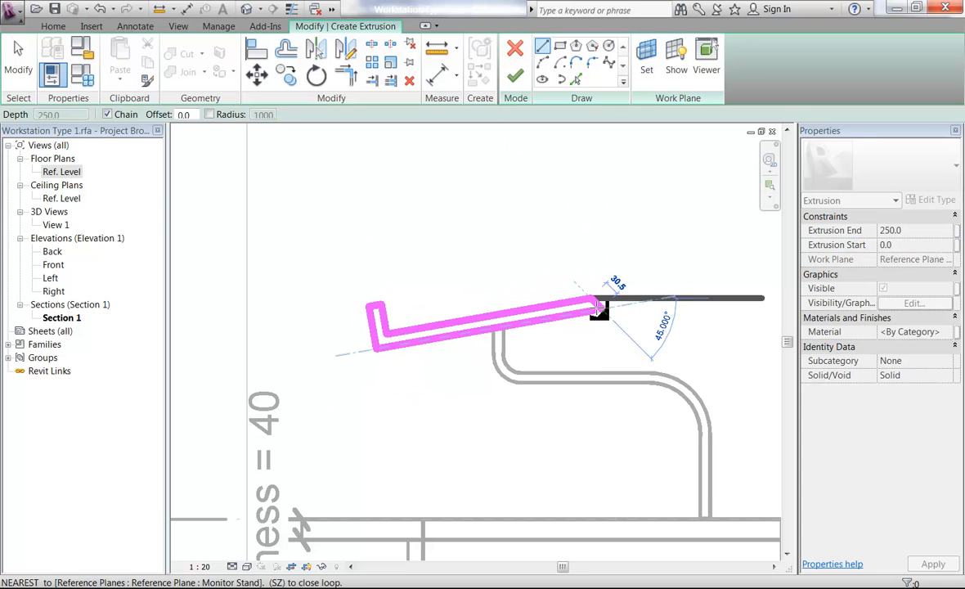
{"action": "scroll", "coordinate": [598, 307], "scroll_direction": "up", "scroll_amount": 4}
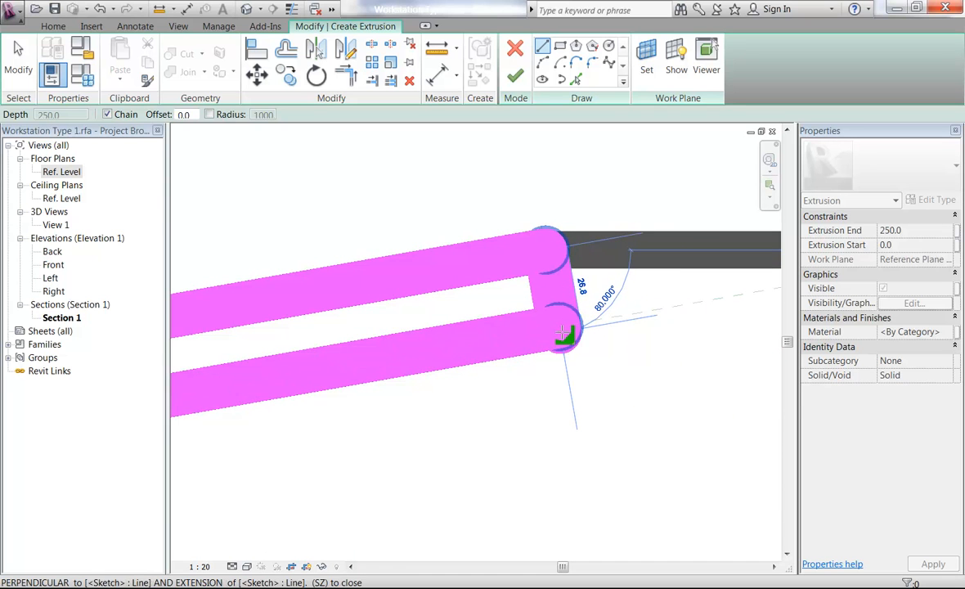
{"action": "left_click", "coordinate": [564, 334]}
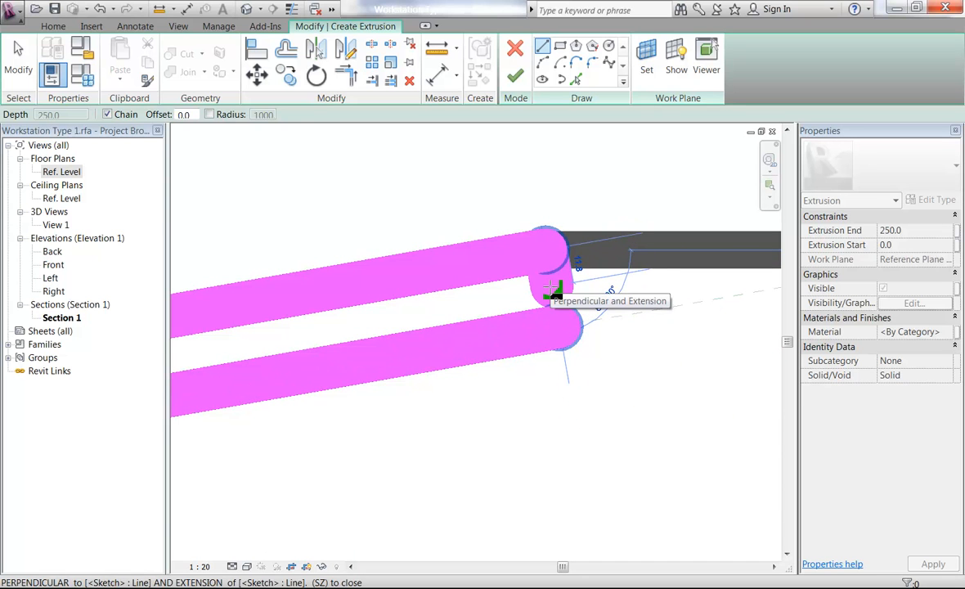
{"action": "left_click", "coordinate": [550, 286]}
Step: Trim the short end line and the lower long line to a corner to close the L-shaped profile
{"action": "left_click", "coordinate": [346, 76]}
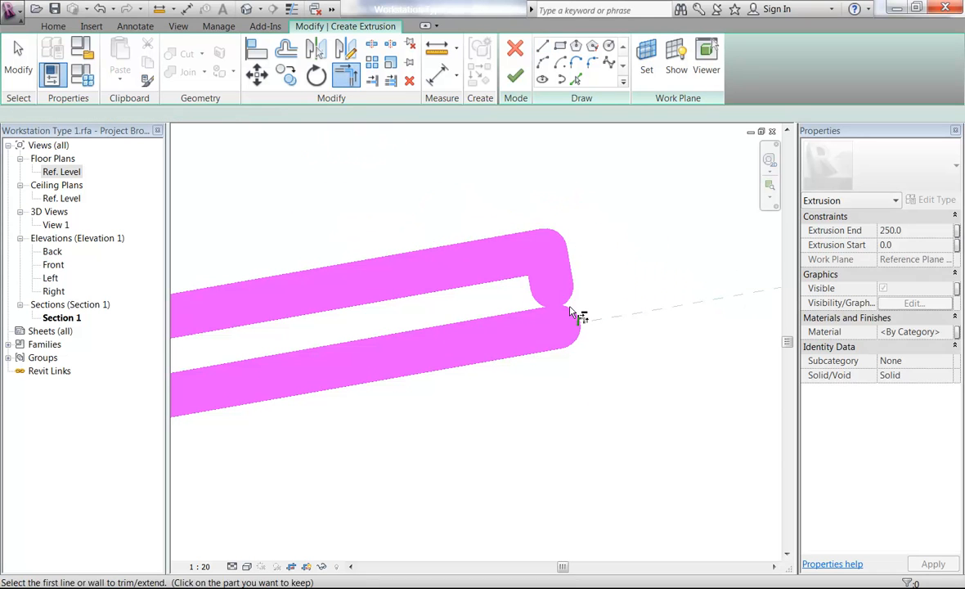
{"action": "left_click", "coordinate": [552, 280]}
{"action": "left_click", "coordinate": [495, 347]}
{"action": "scroll", "coordinate": [313, 231], "scroll_direction": "down", "scroll_amount": 3}
{"action": "mouse_move", "coordinate": [312, 231]}
{"action": "middle_mouse_down"}
{"action": "mouse_move", "coordinate": [592, 338]}
{"action": "mouse_move", "coordinate": [455, 409]}
{"action": "mouse_move", "coordinate": [368, 413]}
{"action": "middle_mouse_up"}
{"action": "scroll", "coordinate": [319, 375], "scroll_direction": "down", "scroll_amount": 2}
{"action": "key", "text": "Escape"}
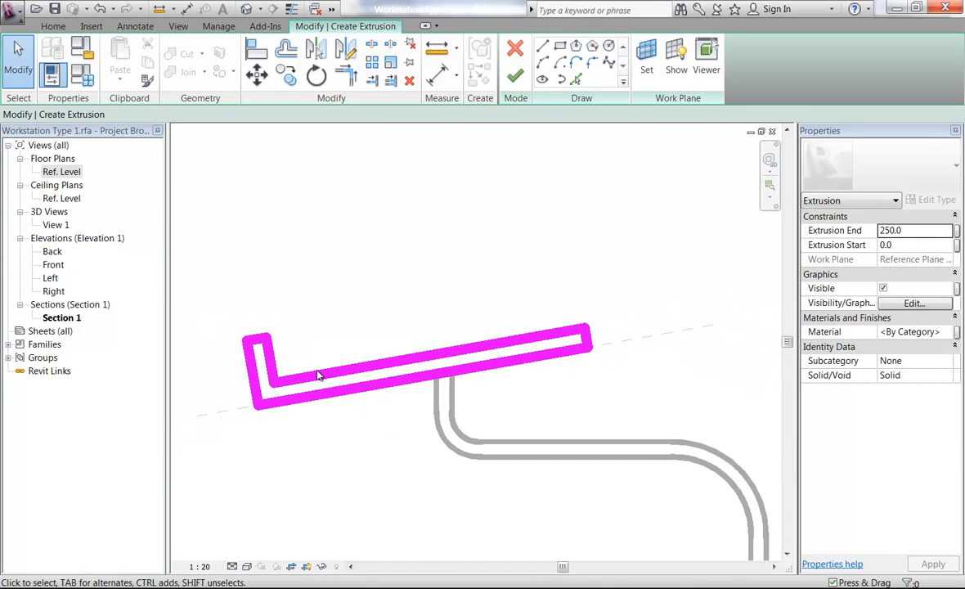
Step: Set the thickness of both the long leg and the lip of the L-shaped profile to 5 mm
{"action": "left_click", "coordinate": [370, 367]}
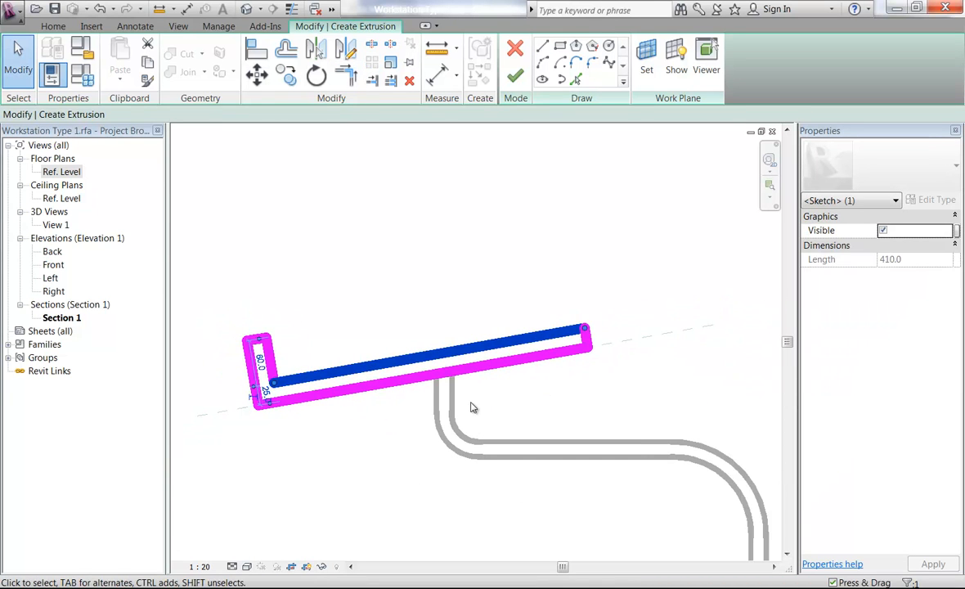
{"action": "scroll", "coordinate": [472, 403], "scroll_direction": "down", "scroll_amount": 1}
{"action": "scroll", "coordinate": [405, 377], "scroll_direction": "up", "scroll_amount": 3}
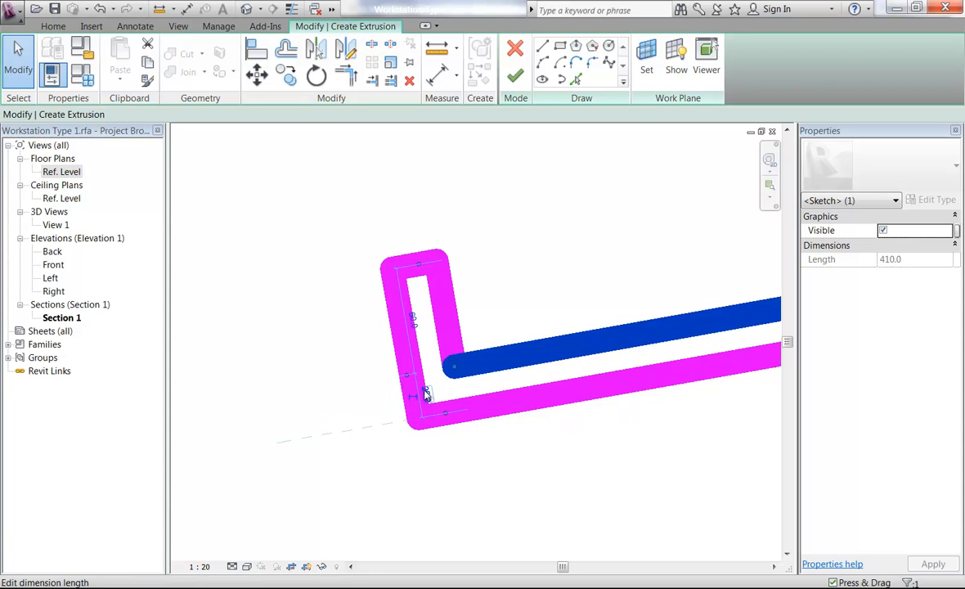
{"action": "left_click", "coordinate": [425, 395]}
{"action": "type", "text": "5"}
{"action": "key", "text": "Return"}
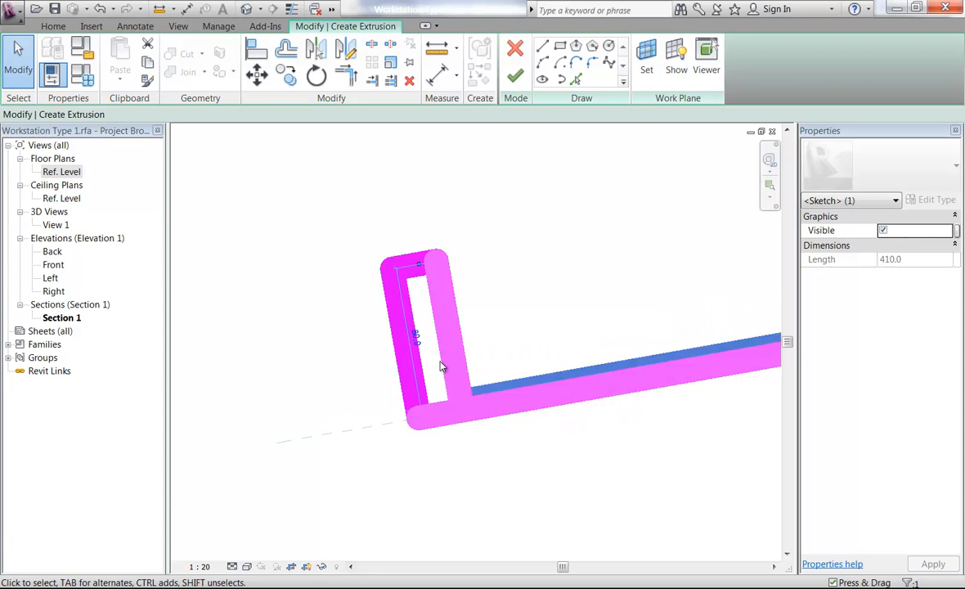
{"action": "left_click", "coordinate": [449, 339]}
{"action": "left_click", "coordinate": [441, 415]}
{"action": "type", "text": "5"}
{"action": "key", "text": "Return"}
{"action": "left_click", "coordinate": [321, 283]}
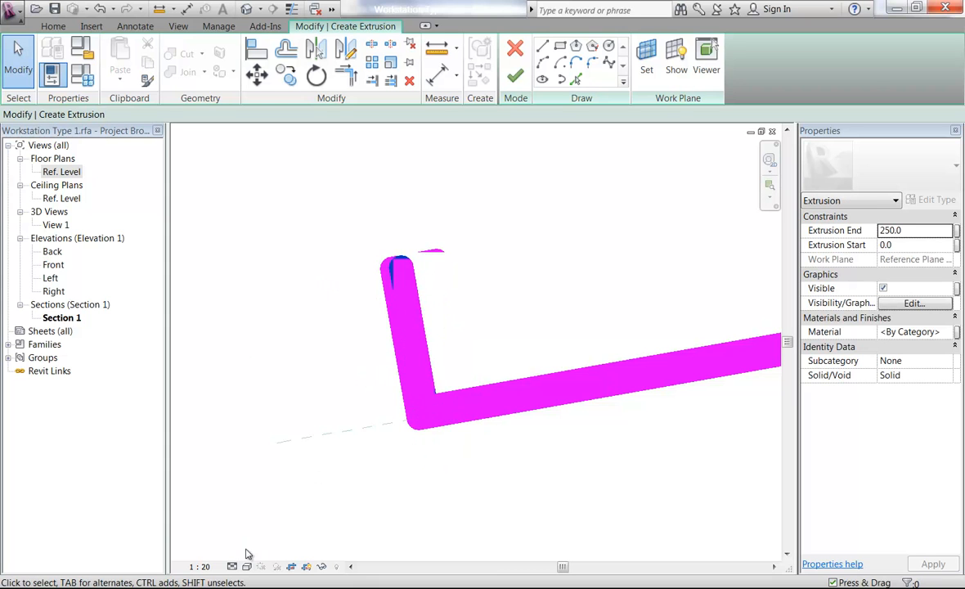
Step: Set the scale of the Section 1 view to 1:5
{"action": "left_click", "coordinate": [198, 566]}
{"action": "left_click", "coordinate": [201, 422]}
{"action": "scroll", "coordinate": [435, 302], "scroll_direction": "up", "scroll_amount": 5}
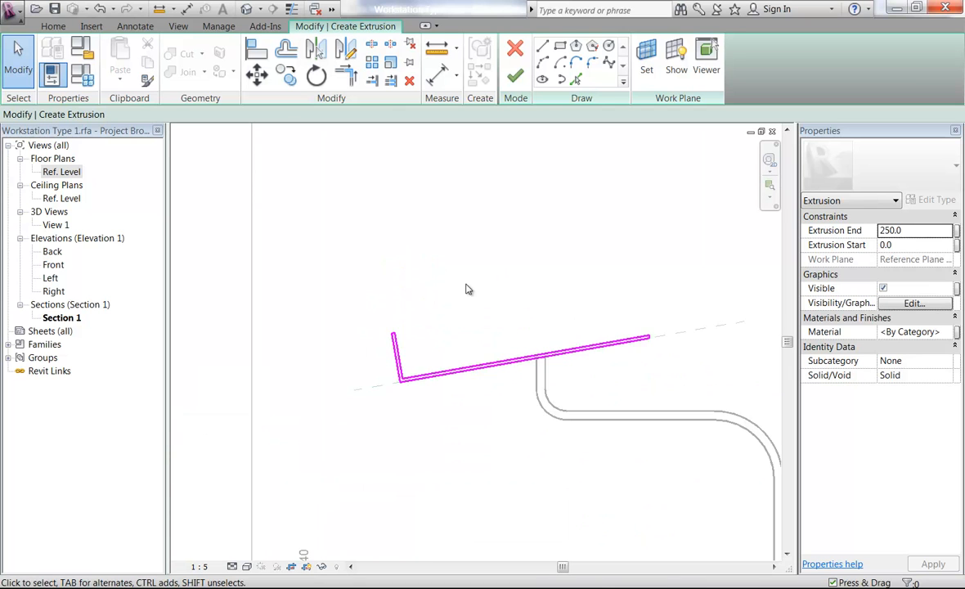
Step: Shorten the lip of the L-shaped profile by nudging its end line down towards the long leg
{"action": "scroll", "coordinate": [380, 326], "scroll_direction": "up", "scroll_amount": 4}
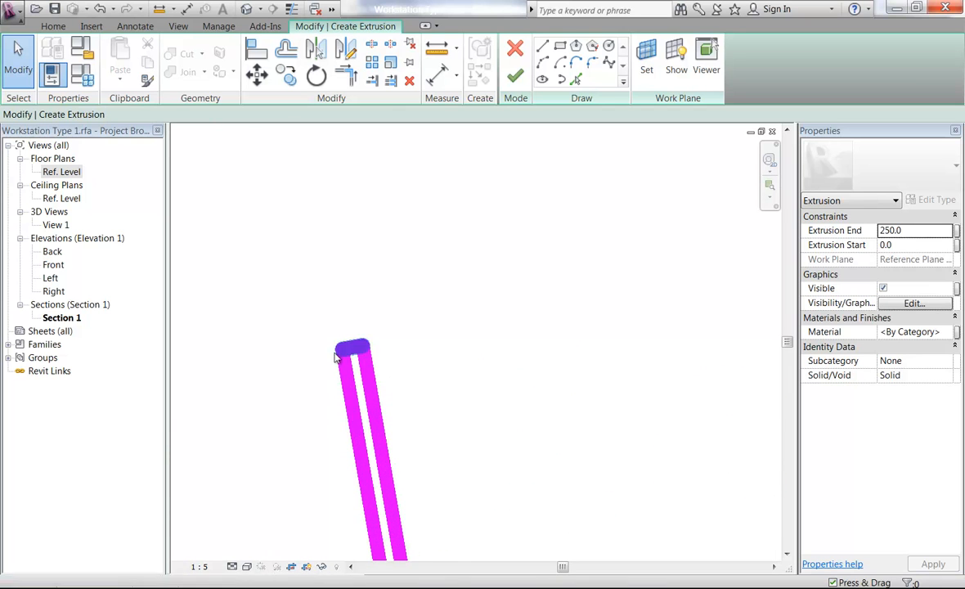
{"action": "left_click", "coordinate": [347, 350]}
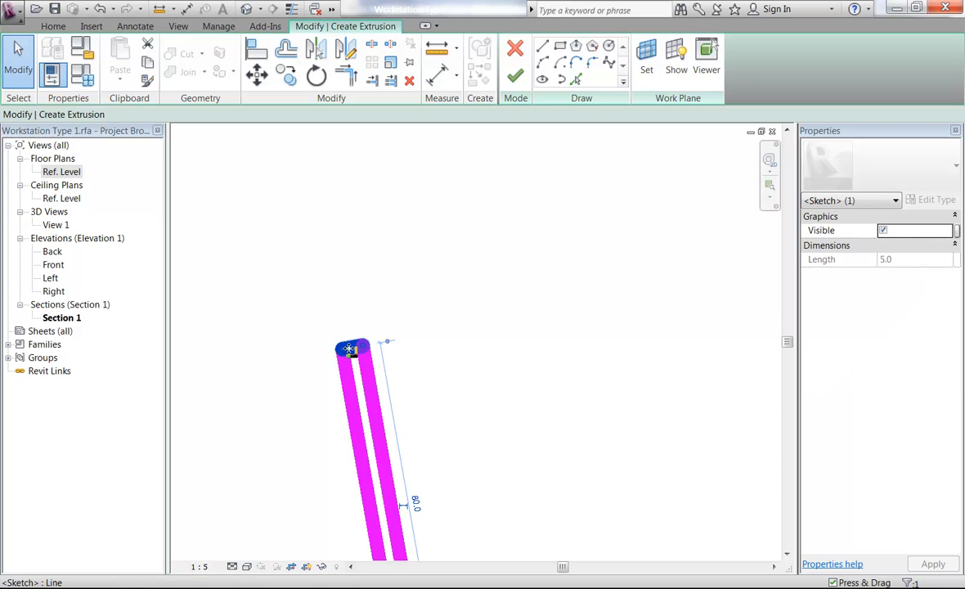
{"action": "key", "text": "Down"}
{"action": "key", "text": "Down"}
{"action": "key", "text": "Down"}
{"action": "key", "text": "Down"}
{"action": "key", "text": "Down"}
{"action": "key", "text": "Down"}
{"action": "key", "text": "Down"}
{"action": "key", "text": "Down"}
{"action": "key", "text": "Down"}
{"action": "key", "text": "Down"}
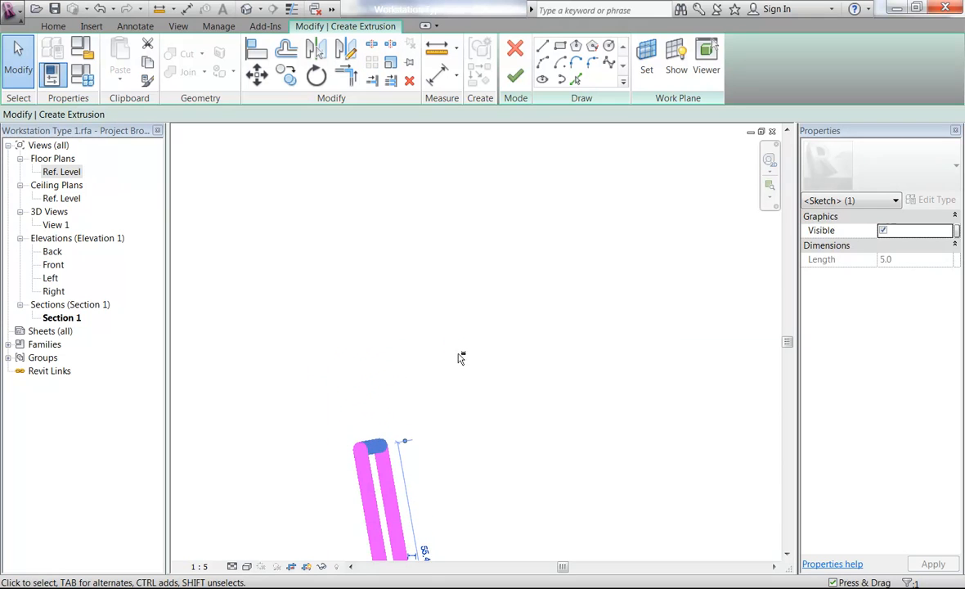
{"action": "scroll", "coordinate": [381, 347], "scroll_direction": "down", "scroll_amount": 3}
{"action": "middle_click_drag", "start_coordinate": [381, 348], "coordinate": [301, 278]}
{"action": "key", "text": "Down"}
{"action": "key", "text": "Down"}
{"action": "key", "text": "Down"}
{"action": "key", "text": "Down"}
{"action": "key", "text": "Down"}
{"action": "key", "text": "Down"}
{"action": "key", "text": "Down"}
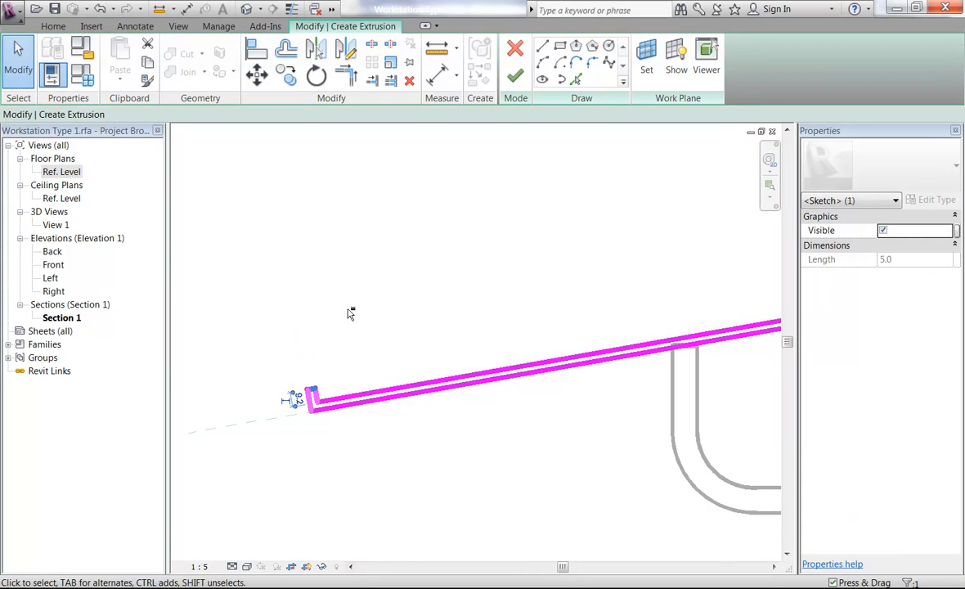
{"action": "key", "text": "Up"}
{"action": "key", "text": "Up"}
{"action": "left_click", "coordinate": [394, 302]}
{"action": "scroll", "coordinate": [417, 295], "scroll_direction": "down", "scroll_amount": 3}
{"action": "middle_click_drag", "start_coordinate": [455, 294], "coordinate": [424, 332]}
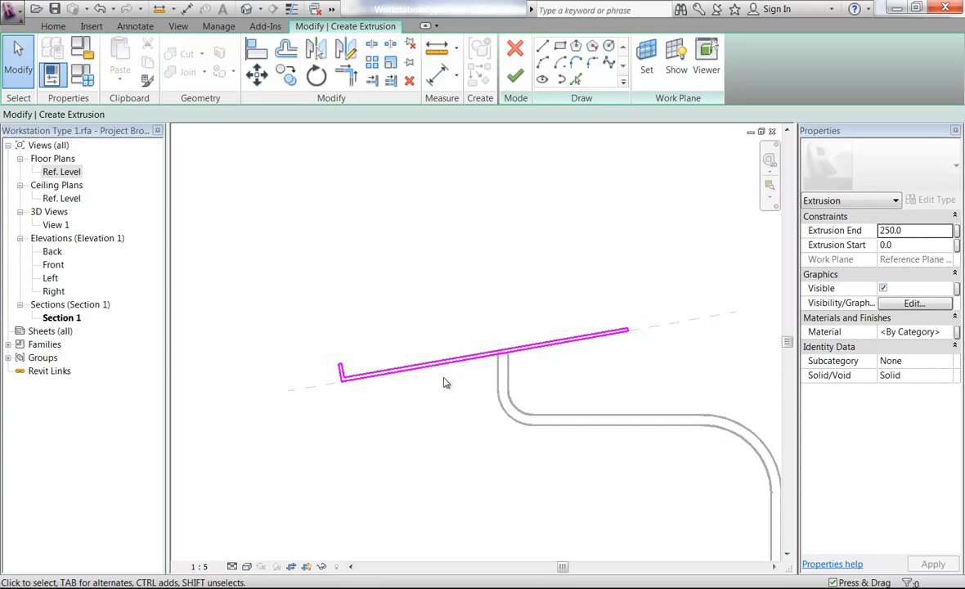
Step: Finish the L-shaped stand extrusion sketch and check the resulting solid in 3D View 1
{"action": "scroll", "coordinate": [445, 268], "scroll_direction": "down", "scroll_amount": 3}
{"action": "middle_click_drag", "start_coordinate": [444, 268], "coordinate": [415, 282]}
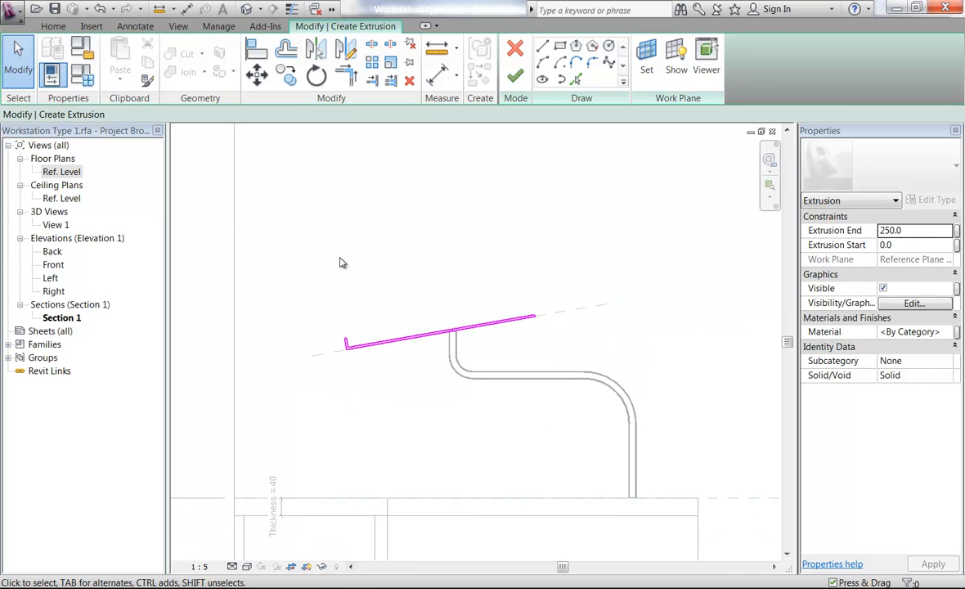
{"action": "left_click", "coordinate": [515, 75]}
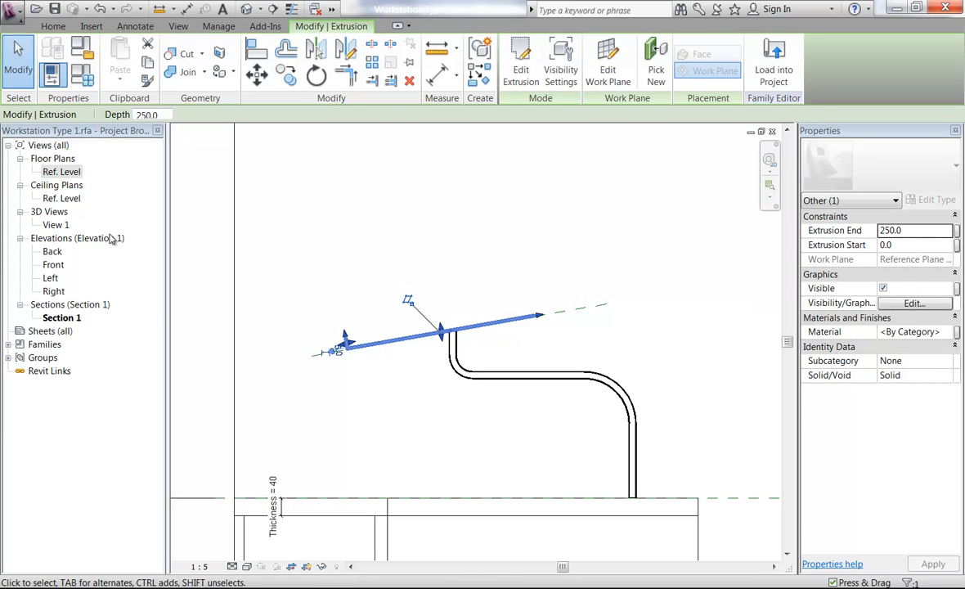
{"action": "double_click", "coordinate": [56, 225]}
{"action": "left_click", "coordinate": [484, 278]}
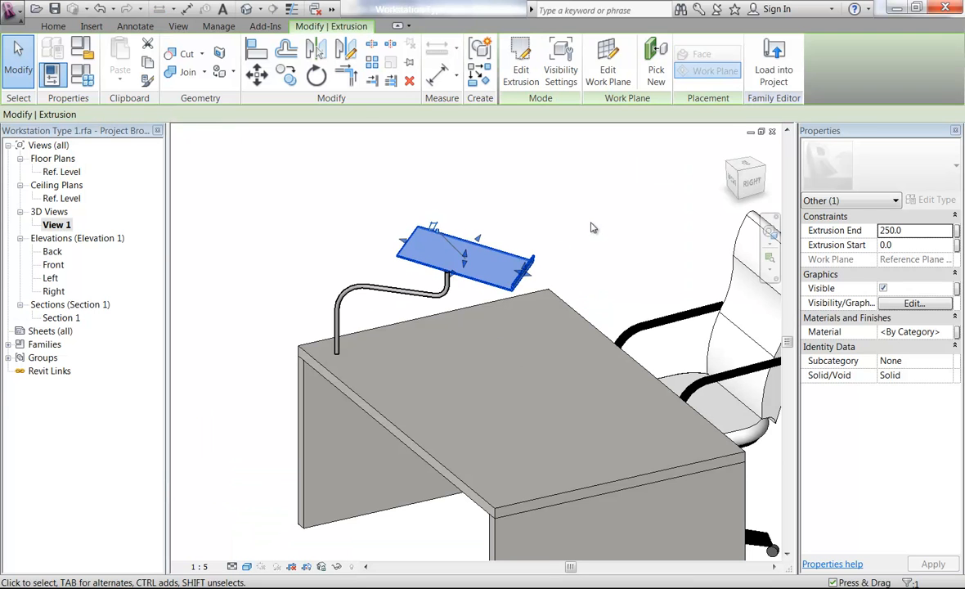
{"action": "left_click", "coordinate": [538, 283]}
{"action": "left_click", "coordinate": [527, 274]}
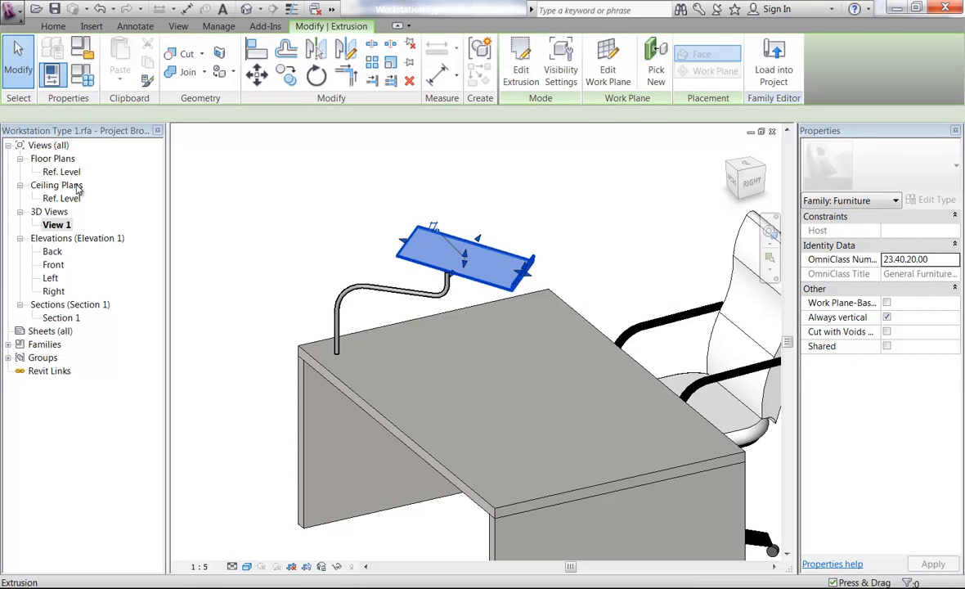
Step: Examine the stand's position relative to the Monitor Arm Bracket reference plane in the Ref. Level floor plan
{"action": "double_click", "coordinate": [60, 172]}
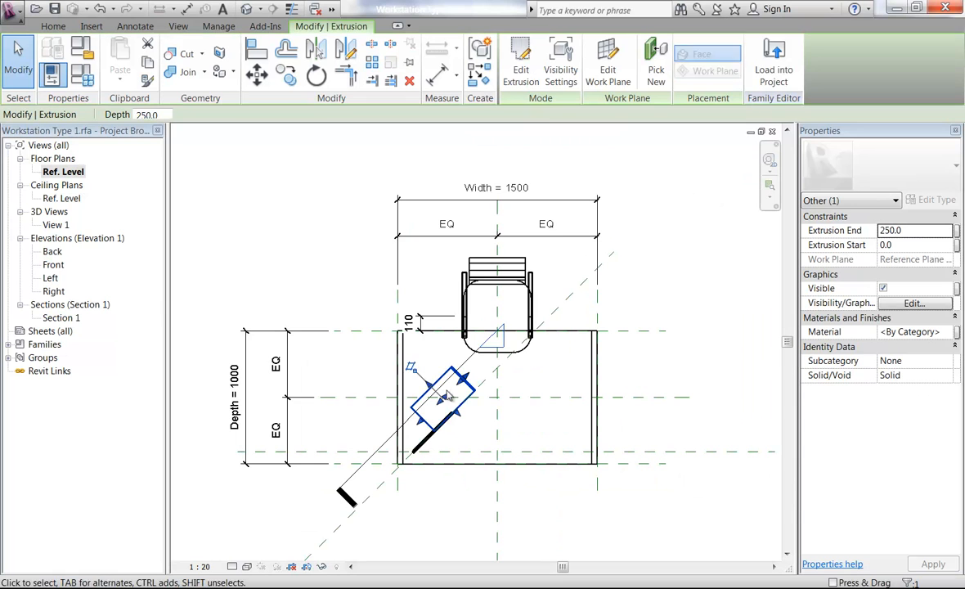
{"action": "scroll", "coordinate": [441, 328], "scroll_direction": "up", "scroll_amount": 3}
{"action": "scroll", "coordinate": [431, 327], "scroll_direction": "up", "scroll_amount": 2}
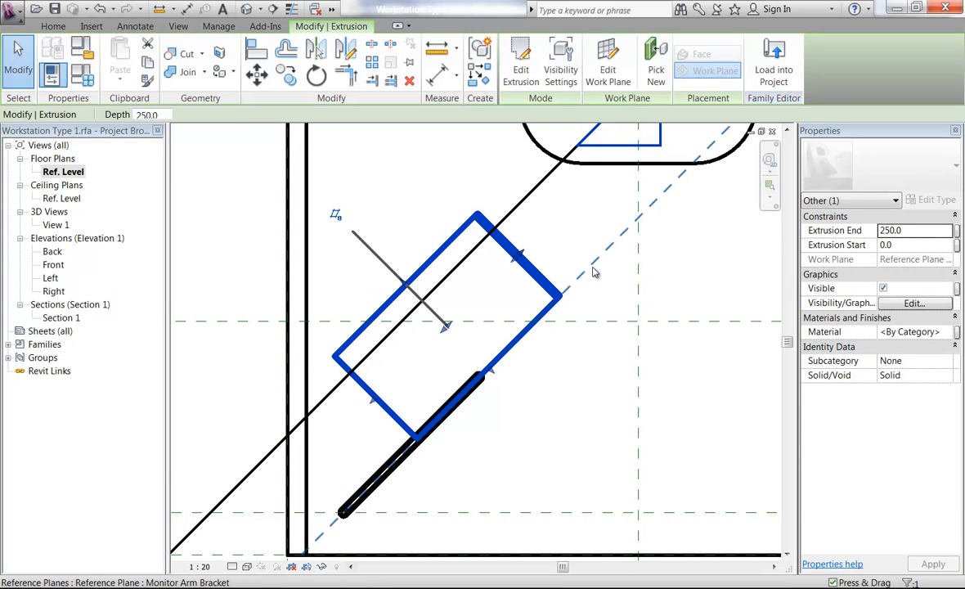
{"action": "scroll", "coordinate": [510, 410], "scroll_direction": "down", "scroll_amount": 2}
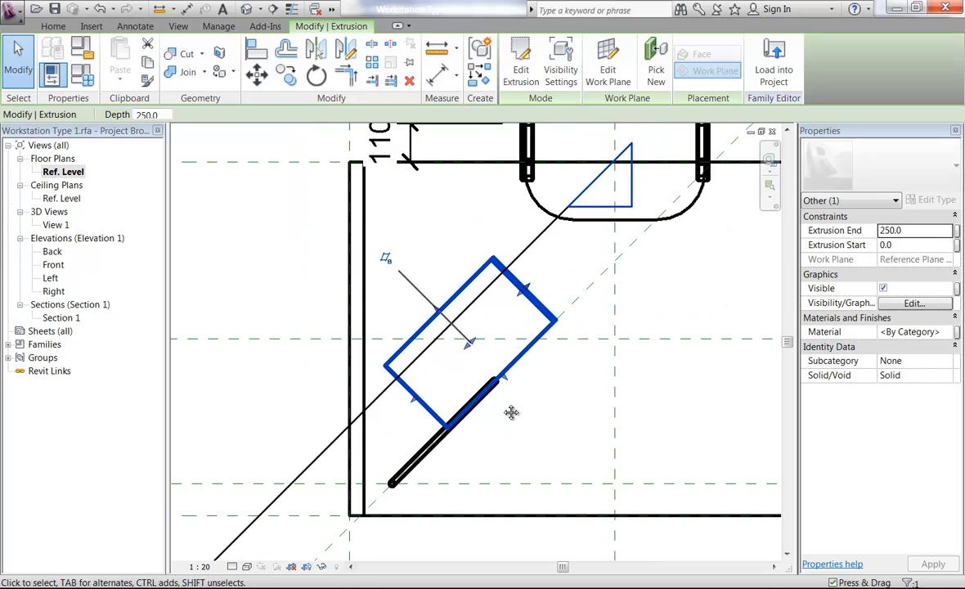
{"action": "scroll", "coordinate": [479, 449], "scroll_direction": "down", "scroll_amount": 2}
{"action": "left_click", "coordinate": [478, 443]}
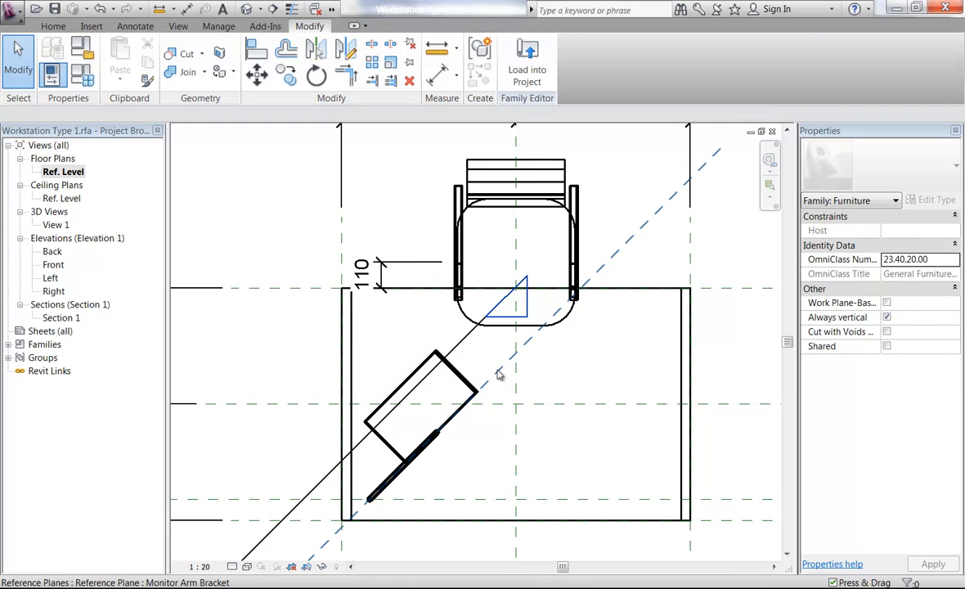
{"action": "left_click", "coordinate": [500, 372]}
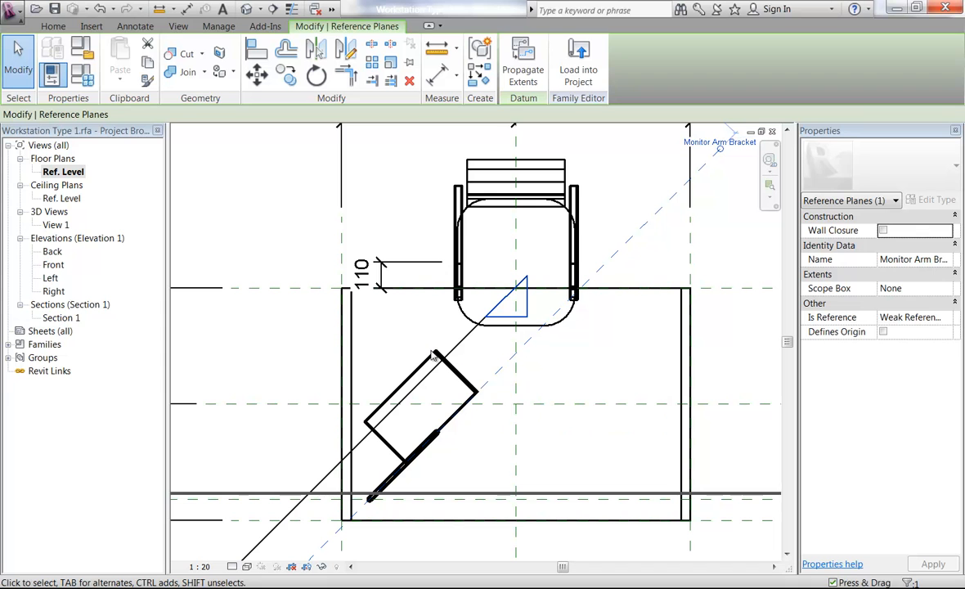
{"action": "key", "text": "Escape"}
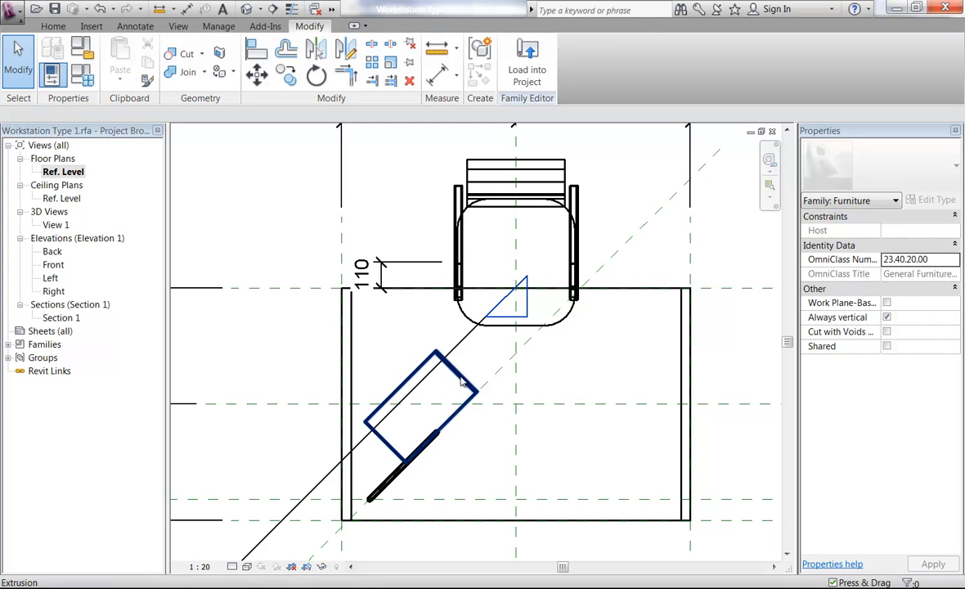
Step: Center the stand extrusion on the Monitor Arm Bracket plane by setting its extrusion end to 200 and start to -200
{"action": "left_click", "coordinate": [440, 425]}
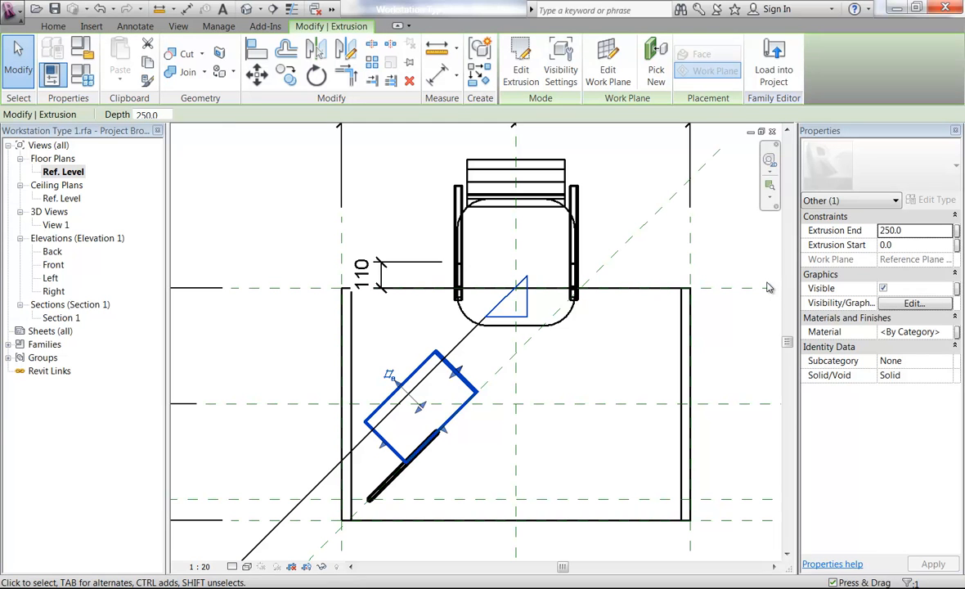
{"action": "left_click", "coordinate": [922, 231]}
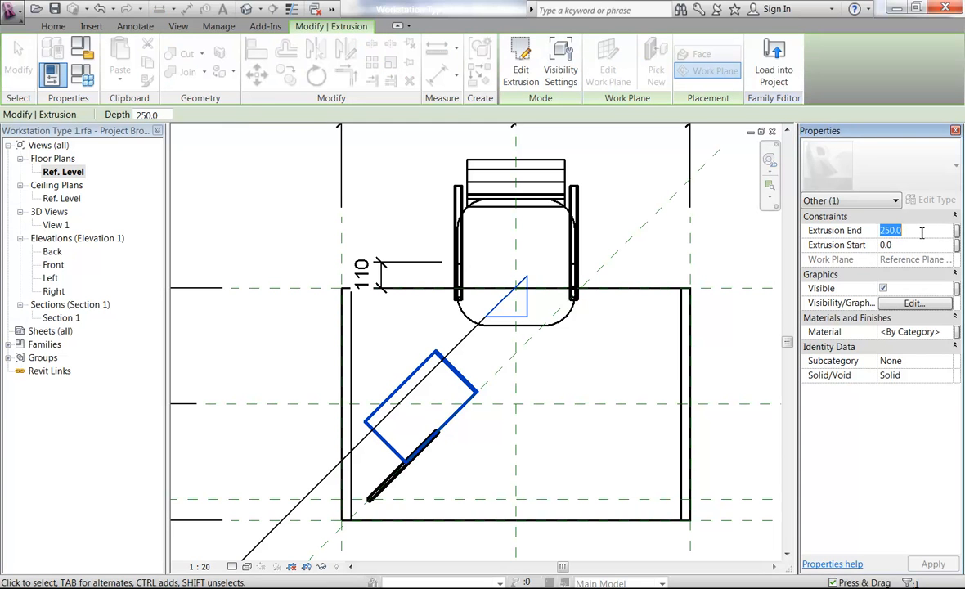
{"action": "type", "text": "200"}
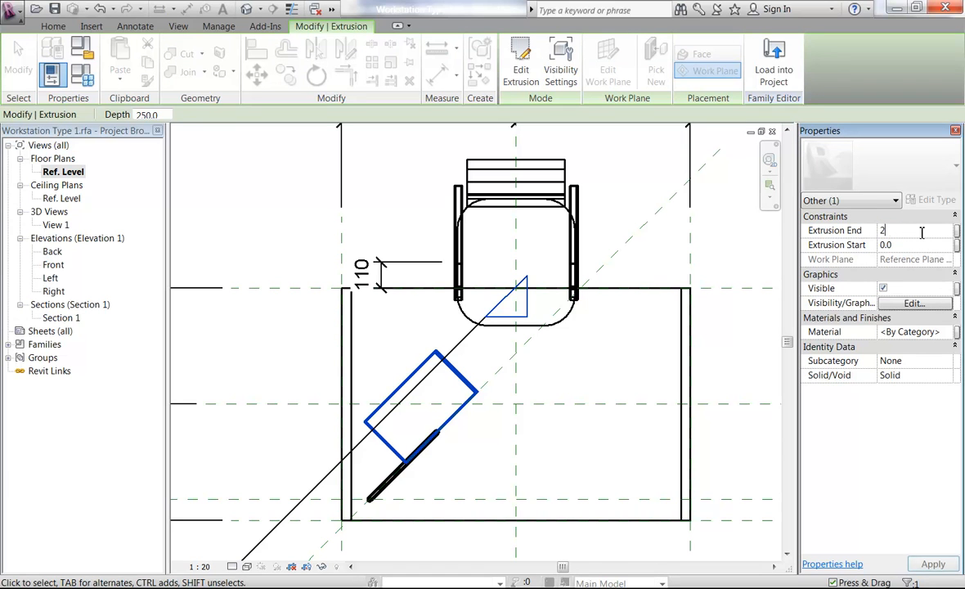
{"action": "key", "text": "Tab"}
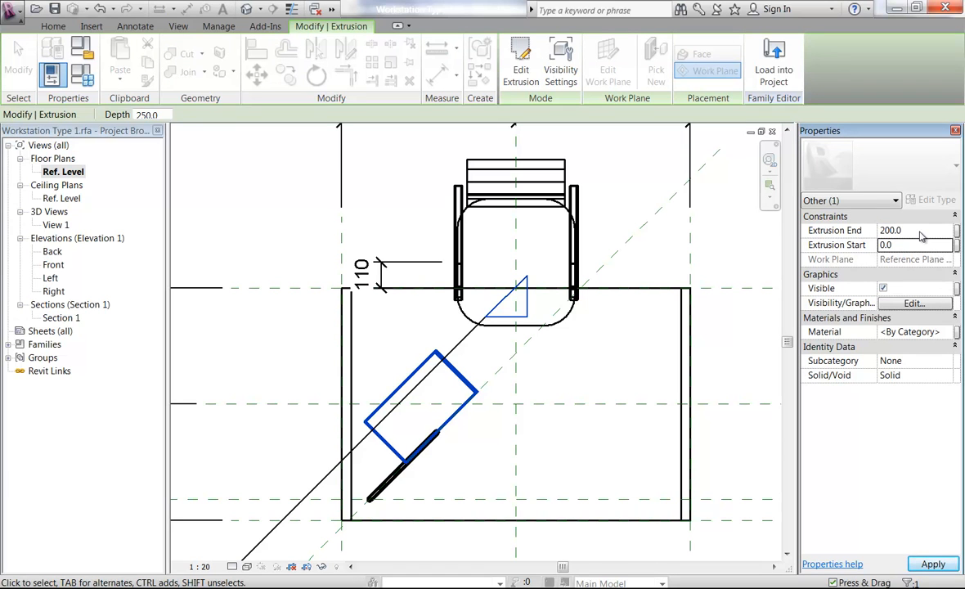
{"action": "type", "text": "-20"}
{"action": "left_click", "coordinate": [597, 369]}
{"action": "scroll", "coordinate": [597, 369], "scroll_direction": "down", "scroll_amount": 2}
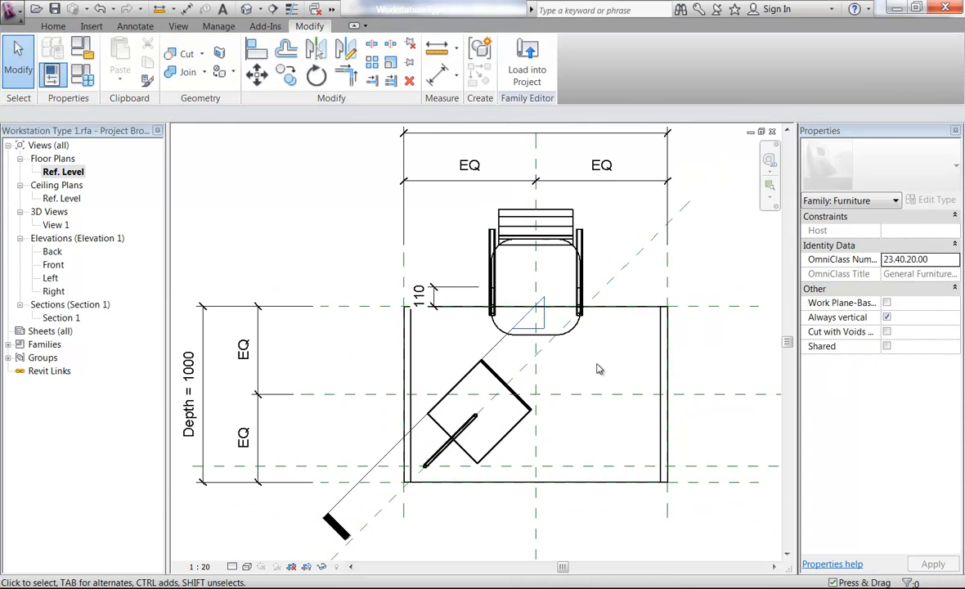
Step: Inspect the stand in the 3D view, the Front elevation and Section 1, including its alignment with the Monitor Stand reference plane
{"action": "double_click", "coordinate": [55, 224]}
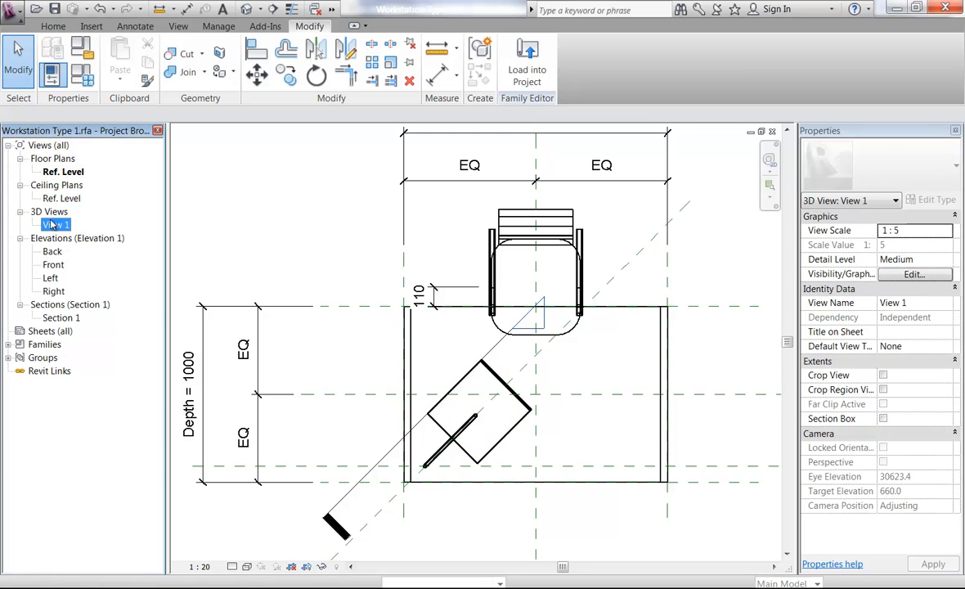
{"action": "middle_click_drag", "start_coordinate": [510, 224], "coordinate": [556, 323], "text": "shift"}
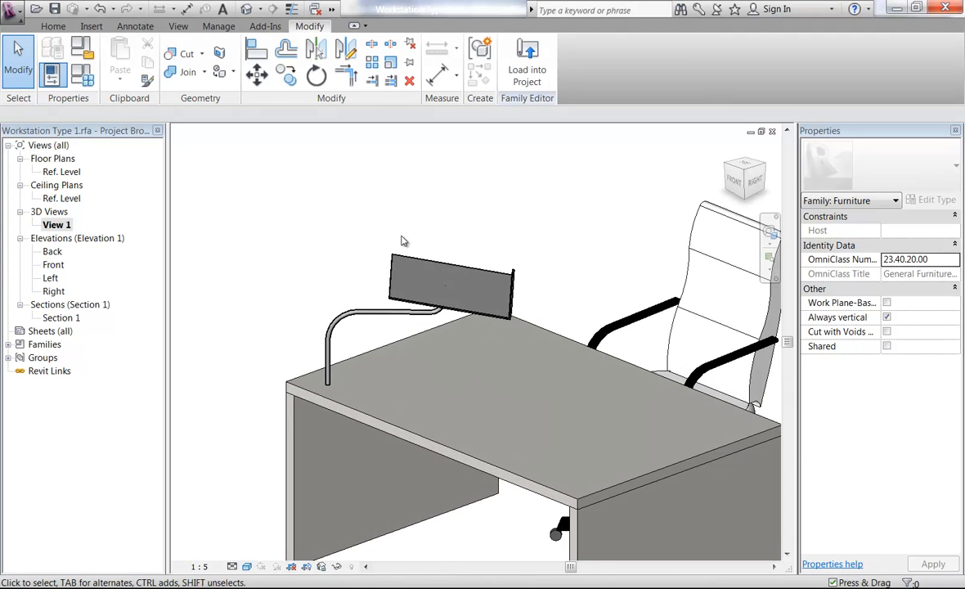
{"action": "double_click", "coordinate": [52, 266]}
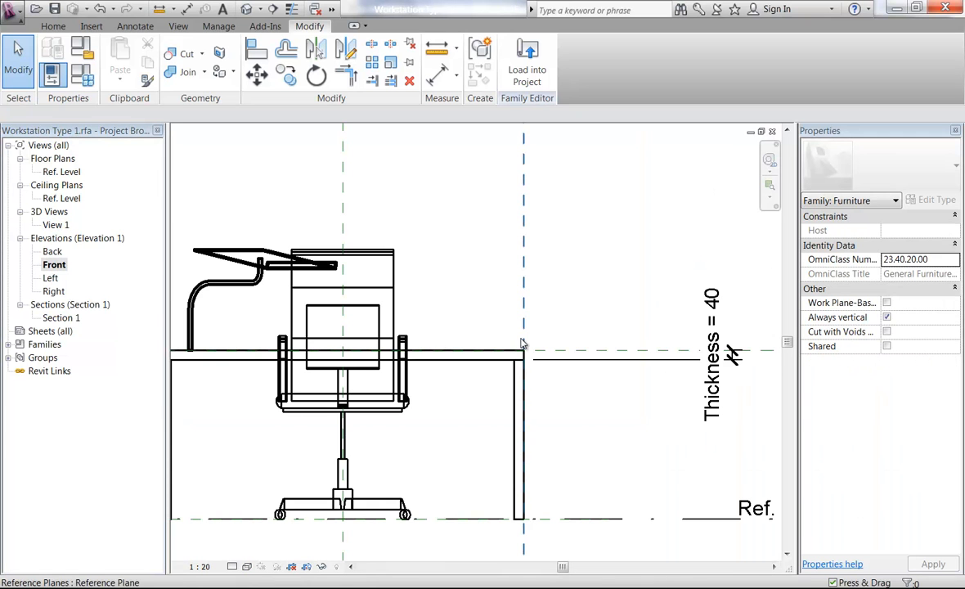
{"action": "double_click", "coordinate": [61, 317]}
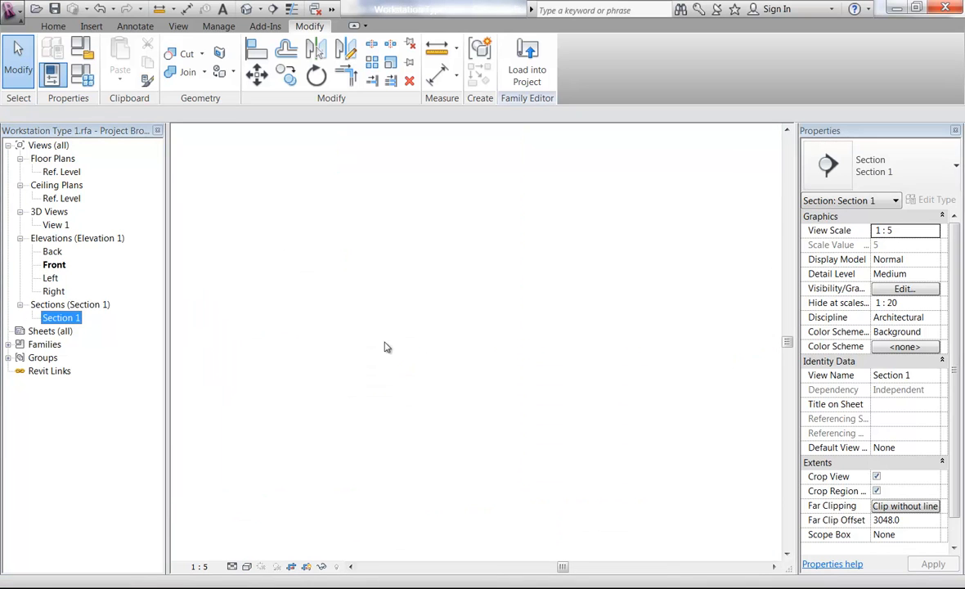
{"action": "scroll", "coordinate": [428, 437], "scroll_direction": "down", "scroll_amount": 2}
{"action": "mouse_move", "coordinate": [440, 440]}
{"action": "middle_mouse_down"}
{"action": "mouse_move", "coordinate": [485, 362]}
{"action": "mouse_move", "coordinate": [441, 346]}
{"action": "middle_mouse_up"}
{"action": "scroll", "coordinate": [470, 351], "scroll_direction": "down", "scroll_amount": 2}
{"action": "scroll", "coordinate": [440, 346], "scroll_direction": "up", "scroll_amount": 2}
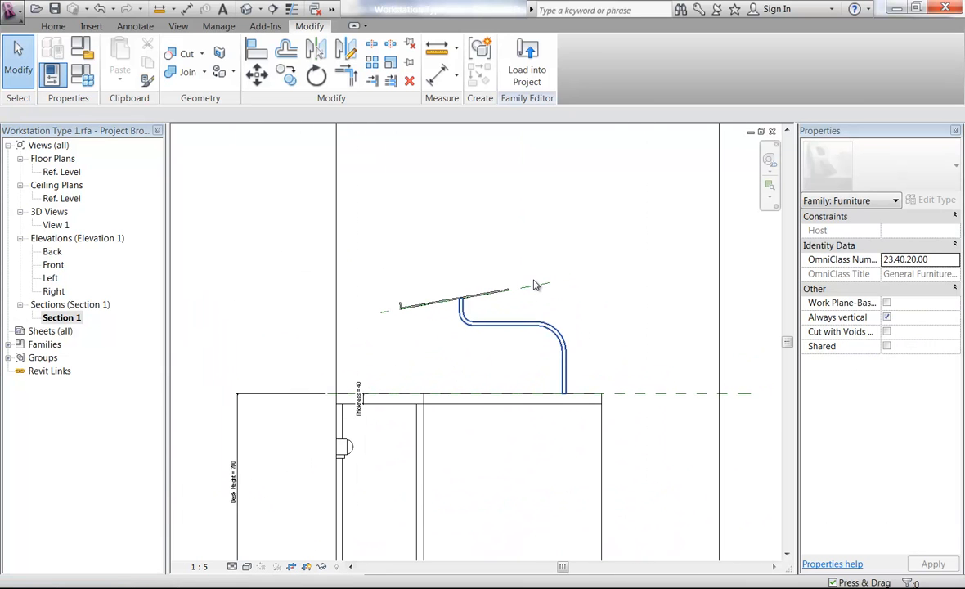
{"action": "left_click", "coordinate": [531, 288]}
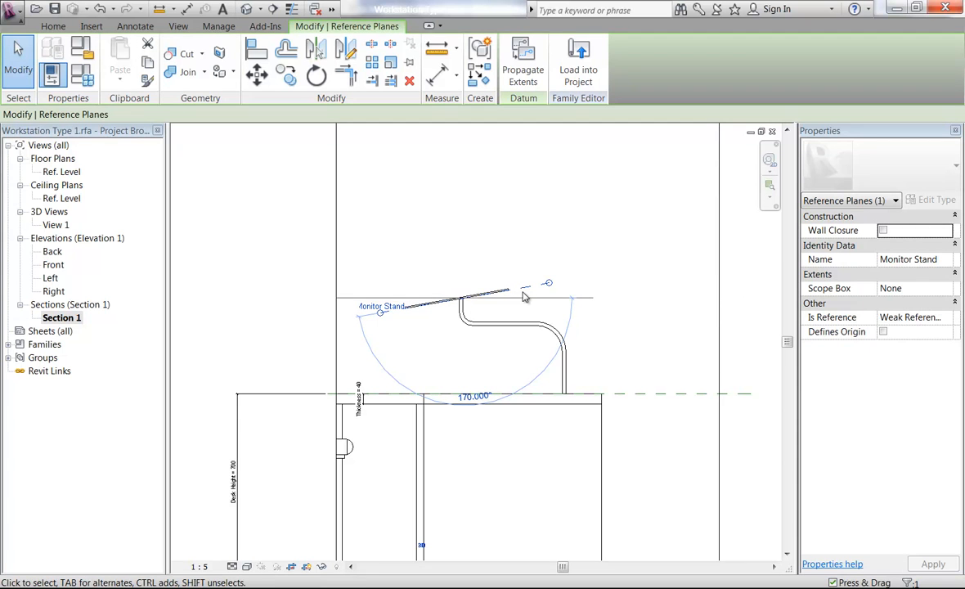
{"action": "left_click", "coordinate": [524, 251]}
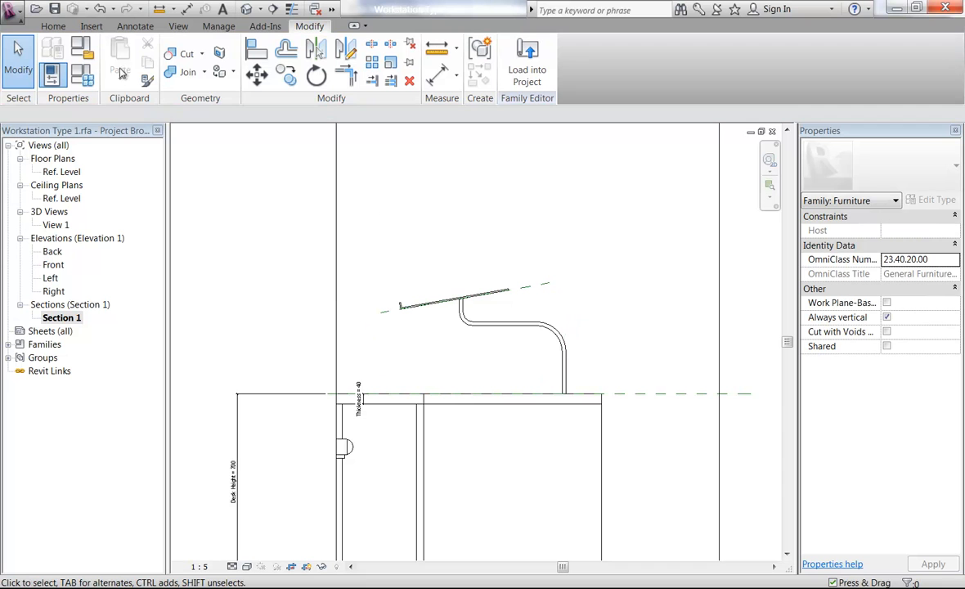
{"action": "left_click", "coordinate": [275, 8]}
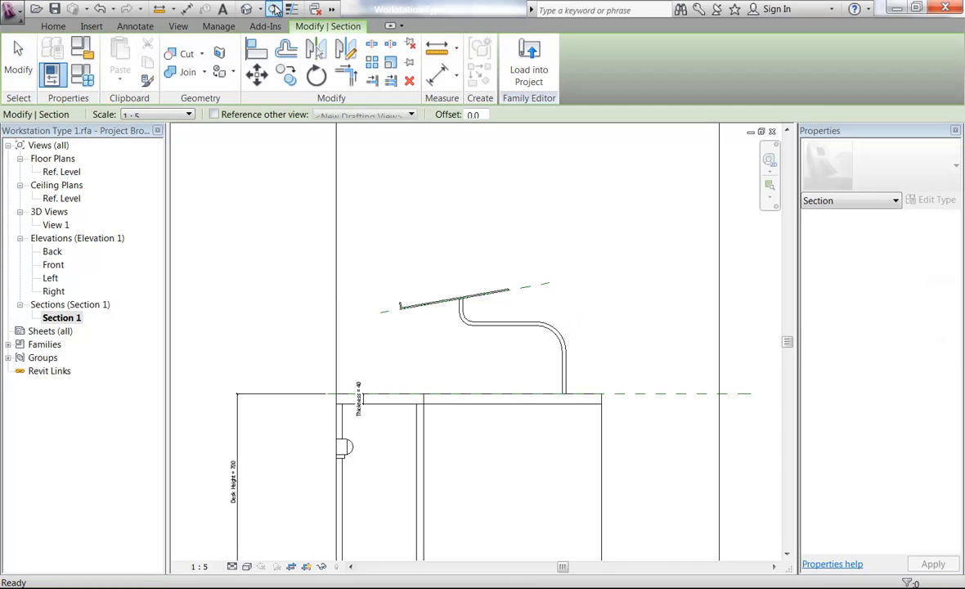
{"action": "left_click", "coordinate": [546, 285]}
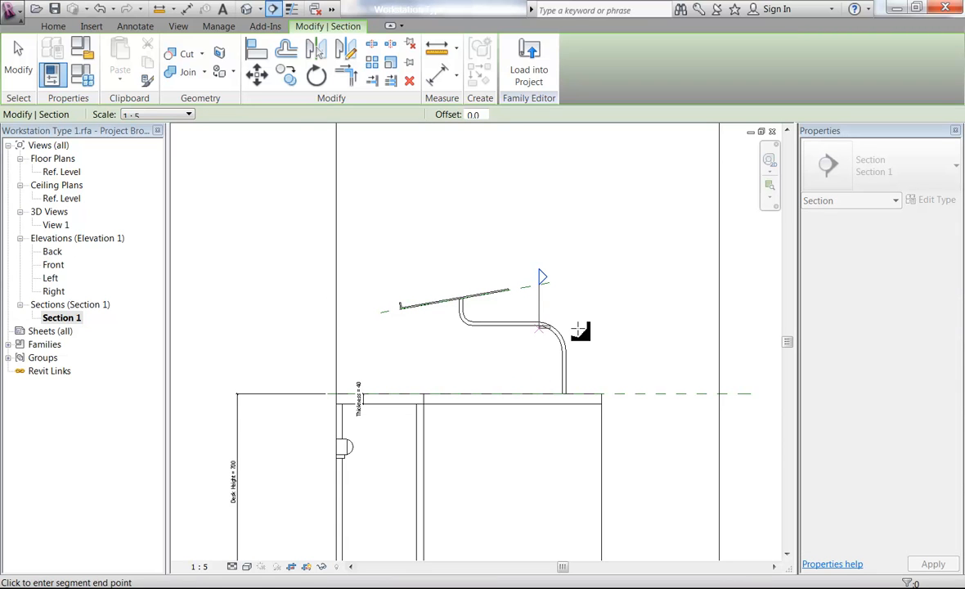
{"action": "key", "text": "Escape"}
{"action": "key", "text": "Escape"}
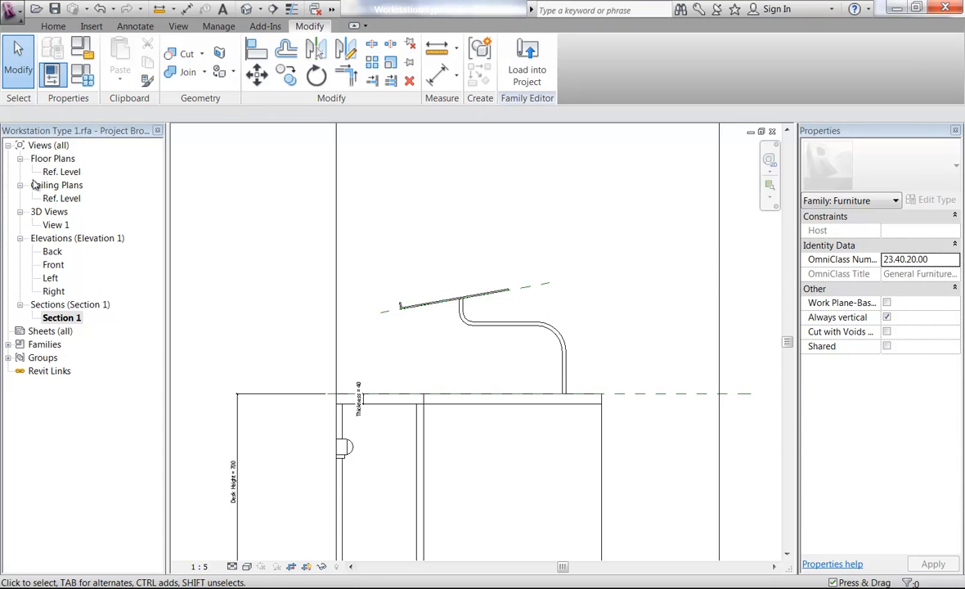
Step: Set the Ref. Level floor plan to scale 1:5 and its visual style to Hidden Line
{"action": "double_click", "coordinate": [63, 173]}
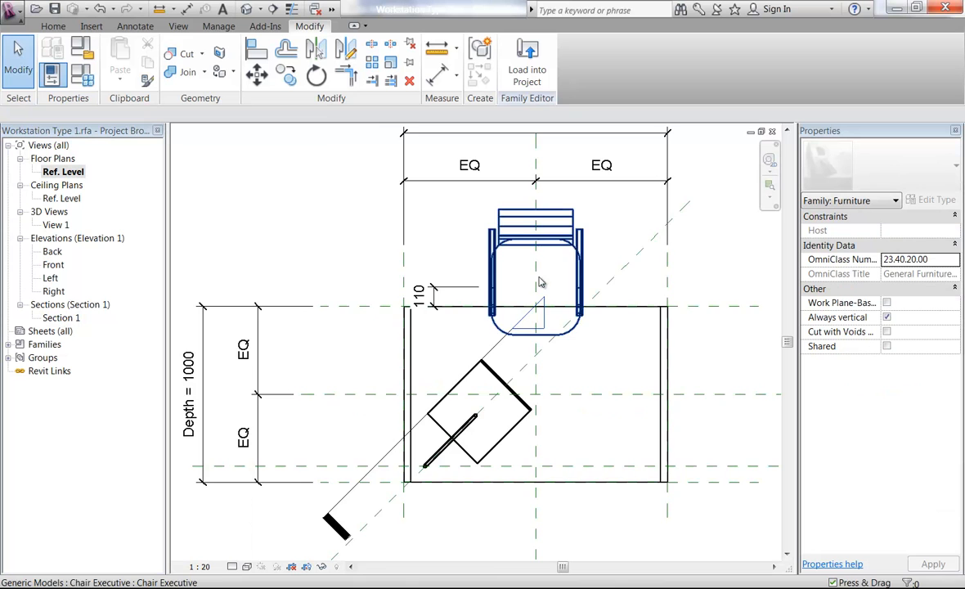
{"action": "scroll", "coordinate": [496, 447], "scroll_direction": "up", "scroll_amount": 2}
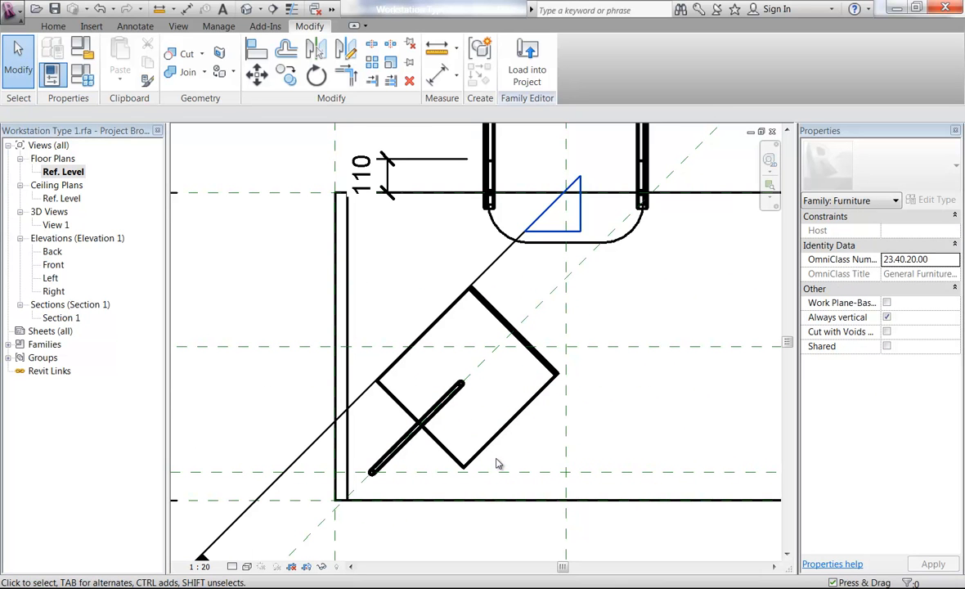
{"action": "left_click", "coordinate": [198, 567]}
{"action": "left_click", "coordinate": [200, 395]}
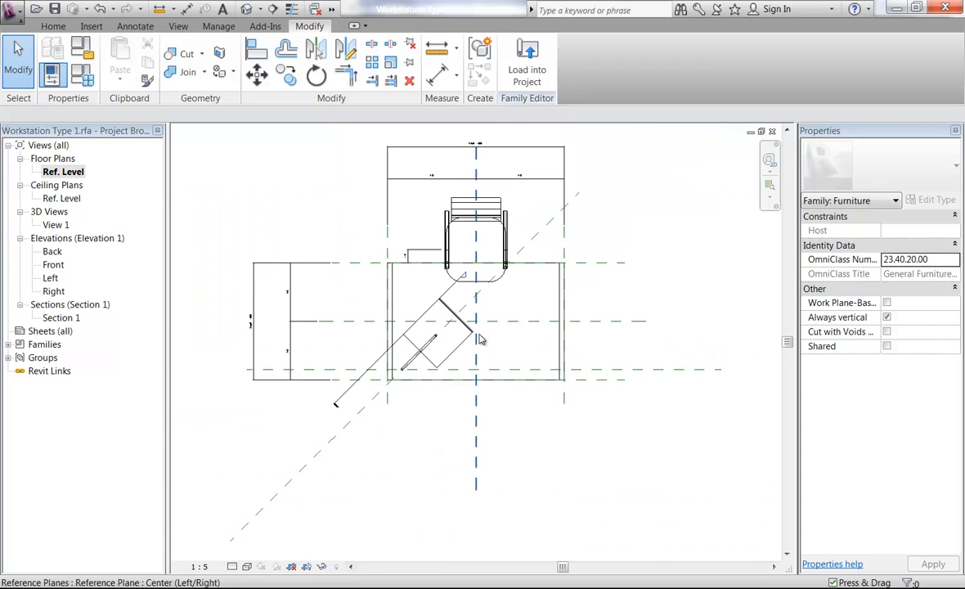
{"action": "scroll", "coordinate": [418, 305], "scroll_direction": "up", "scroll_amount": 8}
{"action": "middle_click_drag", "start_coordinate": [417, 306], "coordinate": [462, 349]}
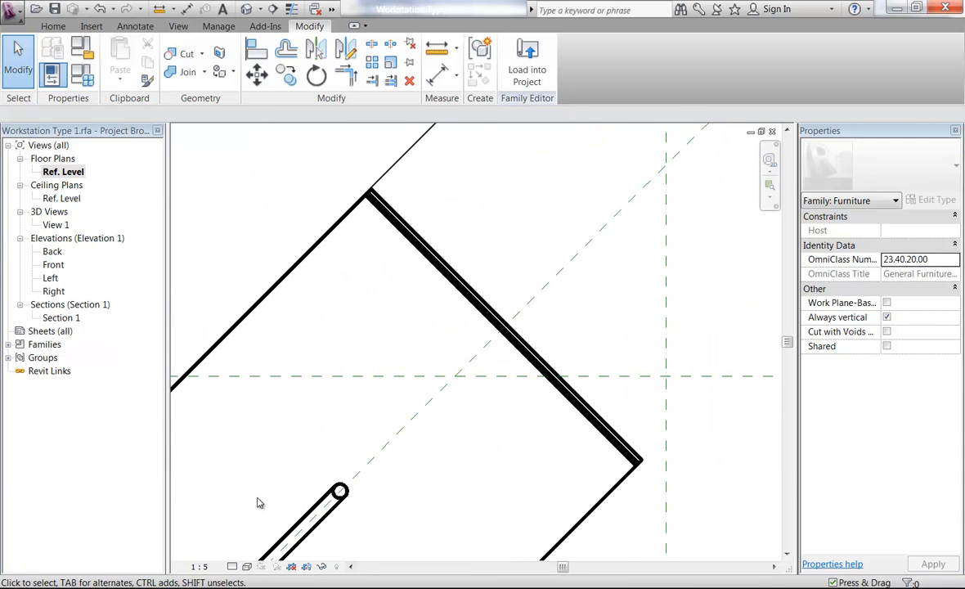
{"action": "left_click", "coordinate": [246, 566]}
{"action": "left_click", "coordinate": [257, 507]}
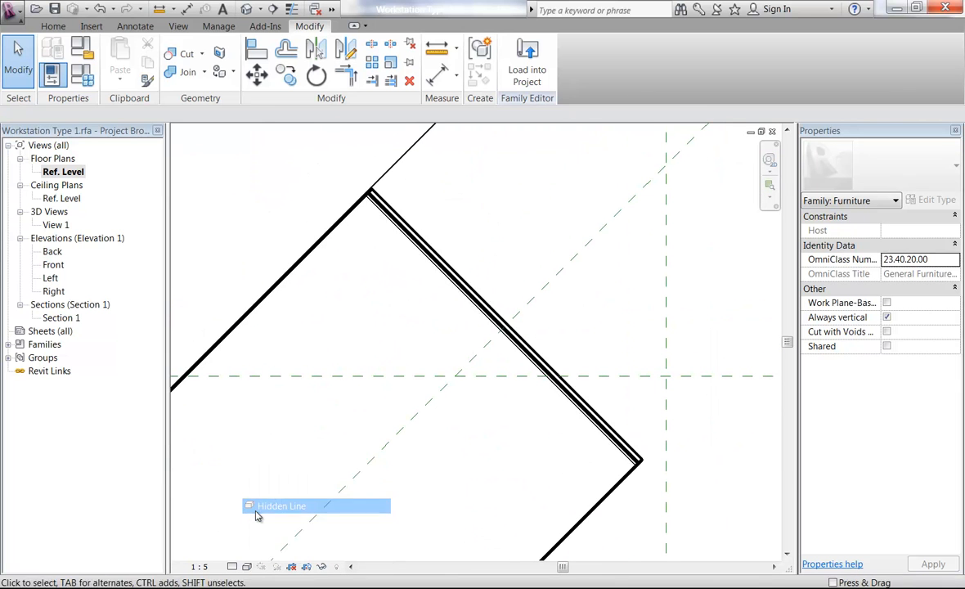
Step: Examine the stand's lip and outline in the floor plan and its underside at the arm connection in the 3D view
{"action": "middle_click_drag", "start_coordinate": [384, 271], "coordinate": [458, 262]}
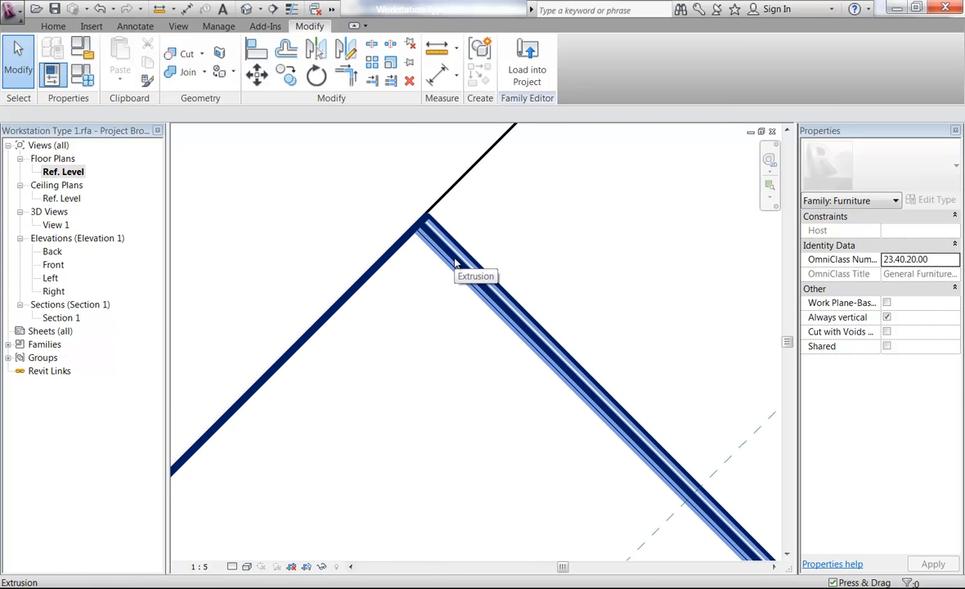
{"action": "scroll", "coordinate": [391, 303], "scroll_direction": "down", "scroll_amount": 5}
{"action": "middle_click_drag", "start_coordinate": [392, 303], "coordinate": [431, 271]}
{"action": "scroll", "coordinate": [461, 238], "scroll_direction": "up", "scroll_amount": 1}
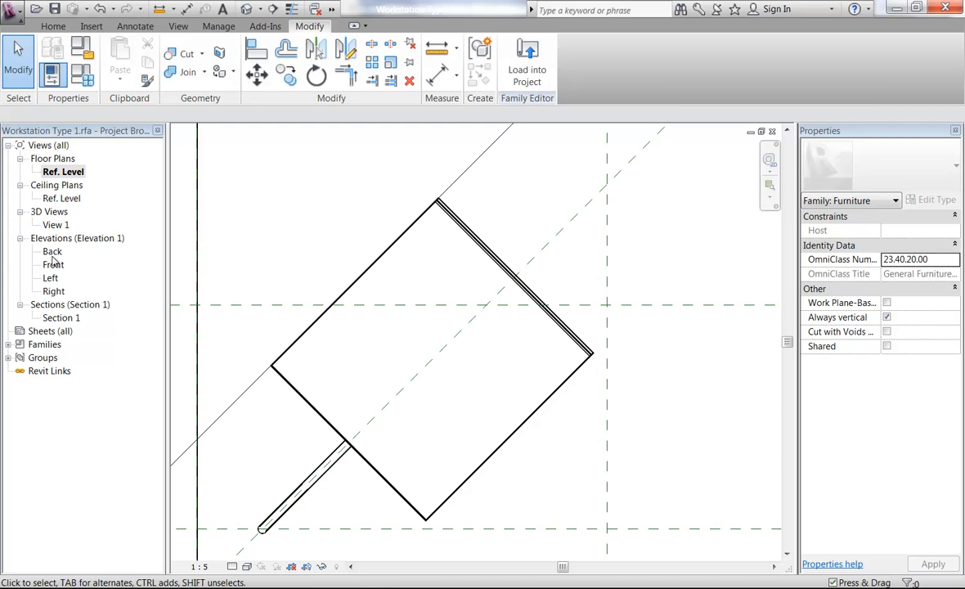
{"action": "double_click", "coordinate": [55, 225]}
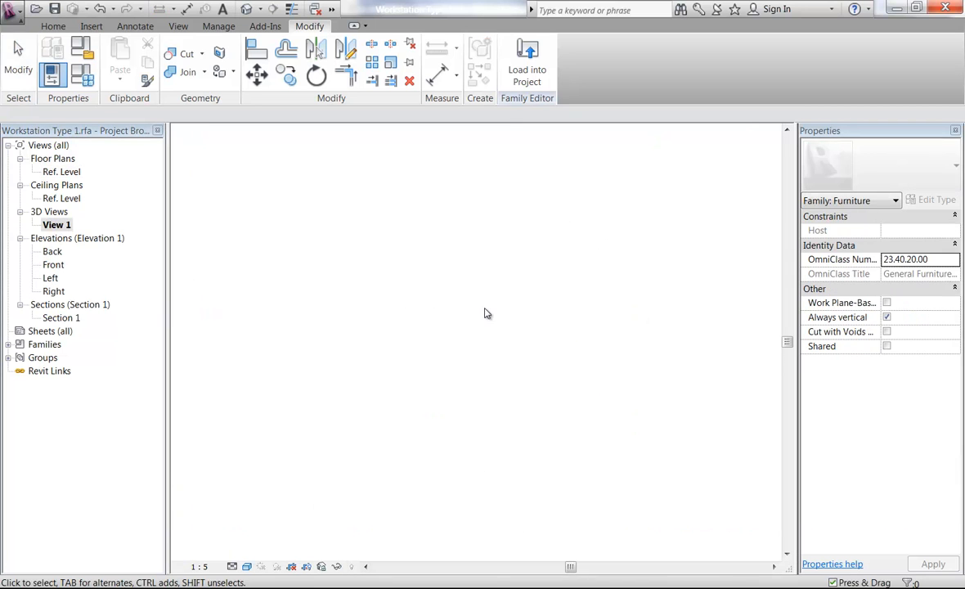
{"action": "middle_click_drag", "start_coordinate": [441, 362], "coordinate": [496, 329], "text": "shift"}
{"action": "scroll", "coordinate": [495, 330], "scroll_direction": "up", "scroll_amount": 3}
{"action": "scroll", "coordinate": [497, 327], "scroll_direction": "up", "scroll_amount": 2}
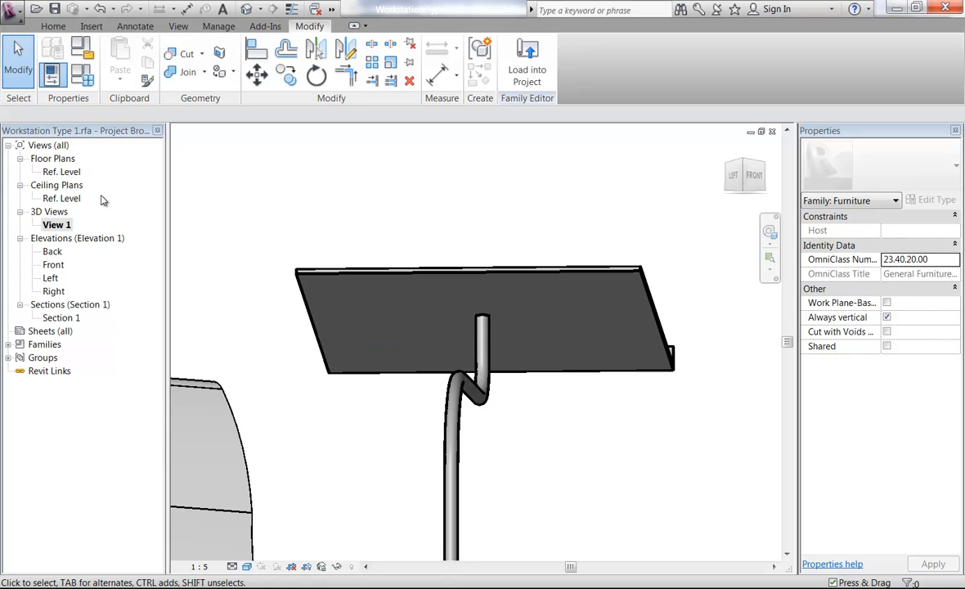
{"action": "double_click", "coordinate": [62, 172]}
{"action": "left_click", "coordinate": [57, 225]}
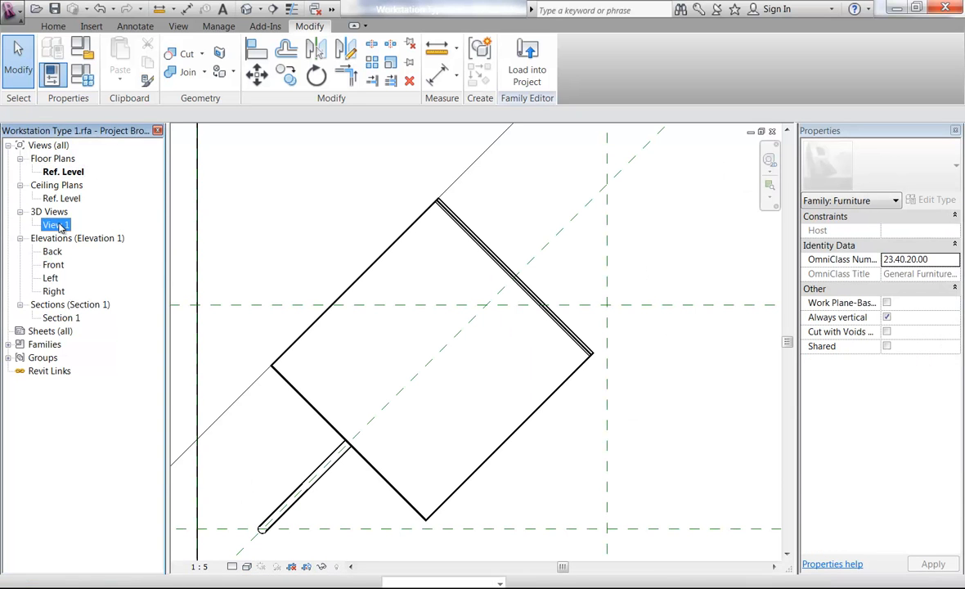
Step: In the 3D view, set the work plane by picking the flat underside face of the monitor stand
{"action": "double_click", "coordinate": [57, 225]}
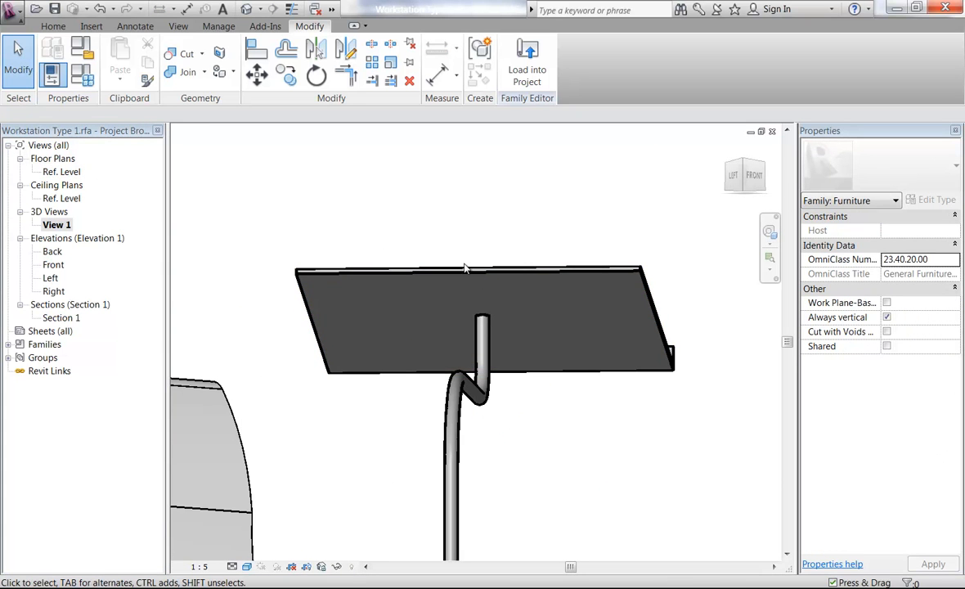
{"action": "middle_click_drag", "start_coordinate": [523, 276], "coordinate": [352, 352], "text": "shift"}
{"action": "left_click", "coordinate": [319, 403]}
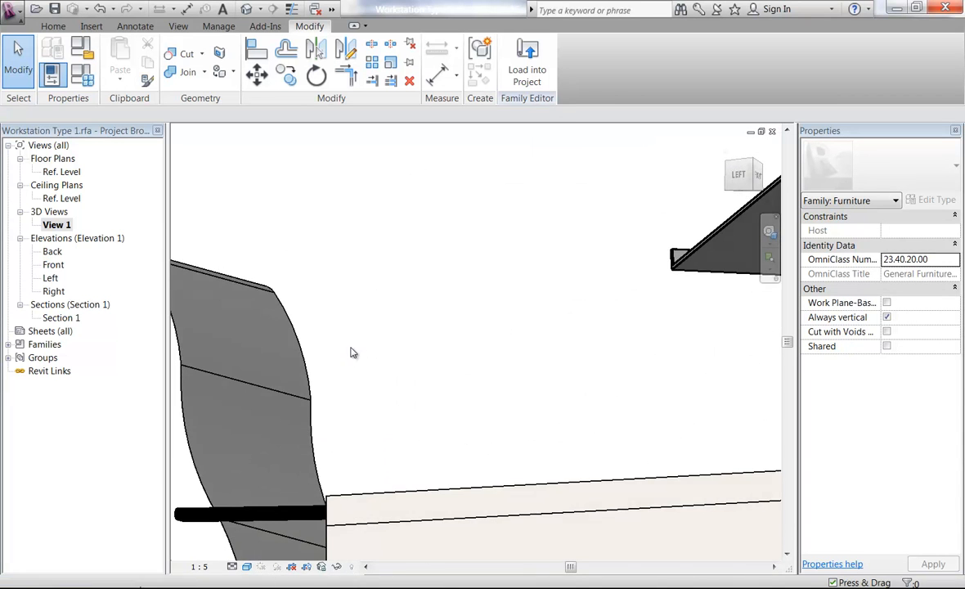
{"action": "middle_click_drag", "start_coordinate": [559, 357], "coordinate": [342, 381], "text": "shift"}
{"action": "scroll", "coordinate": [437, 346], "scroll_direction": "up", "scroll_amount": 2}
{"action": "middle_click_drag", "start_coordinate": [218, 317], "coordinate": [397, 274]}
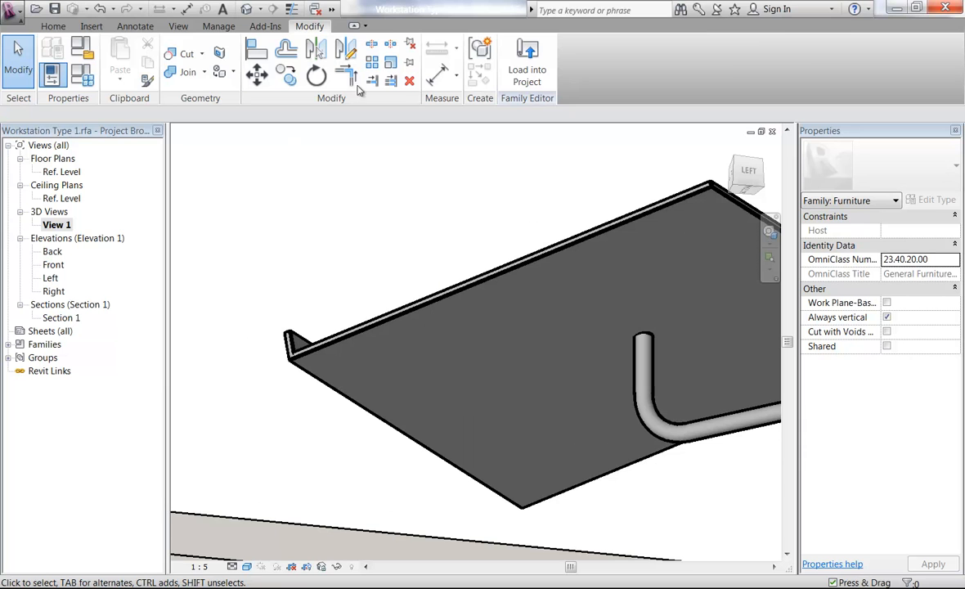
{"action": "left_click", "coordinate": [51, 26]}
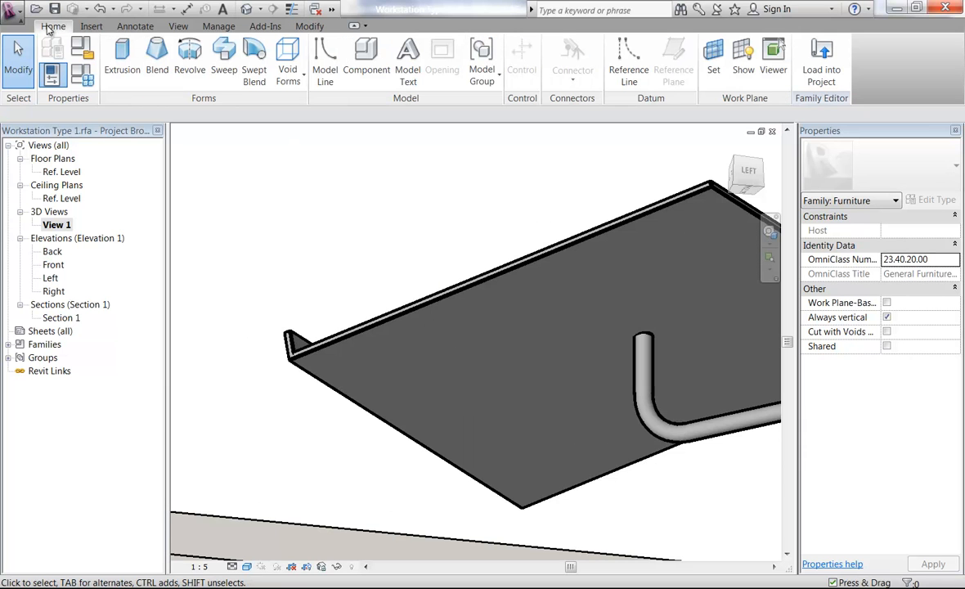
{"action": "left_click", "coordinate": [714, 72]}
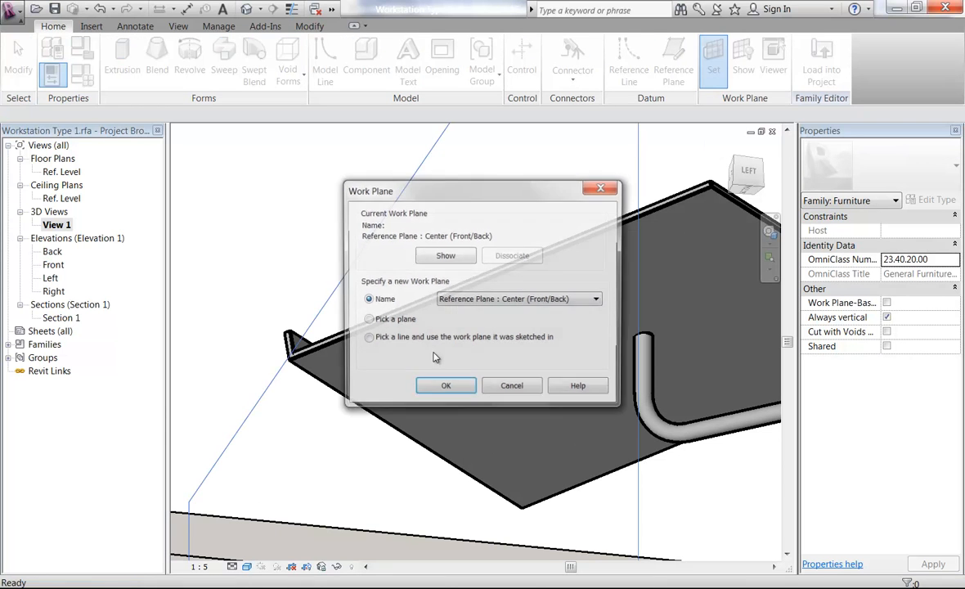
{"action": "left_click", "coordinate": [368, 320]}
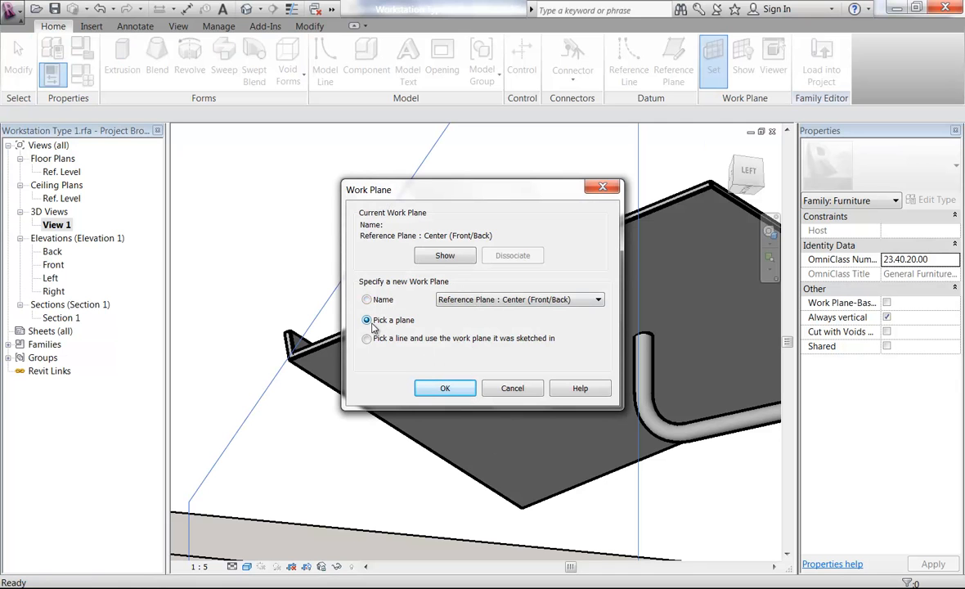
{"action": "left_click", "coordinate": [479, 302]}
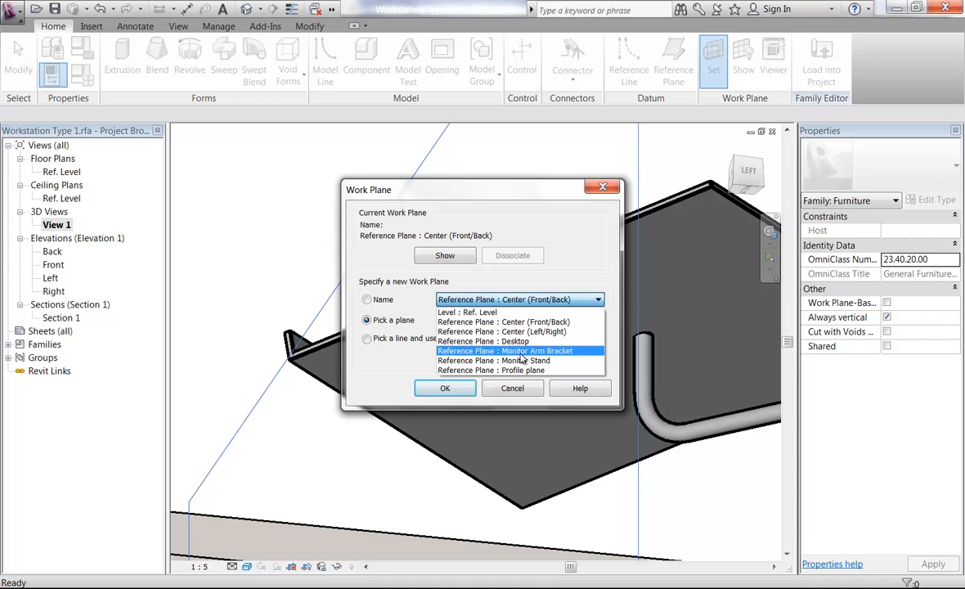
{"action": "left_click", "coordinate": [516, 301]}
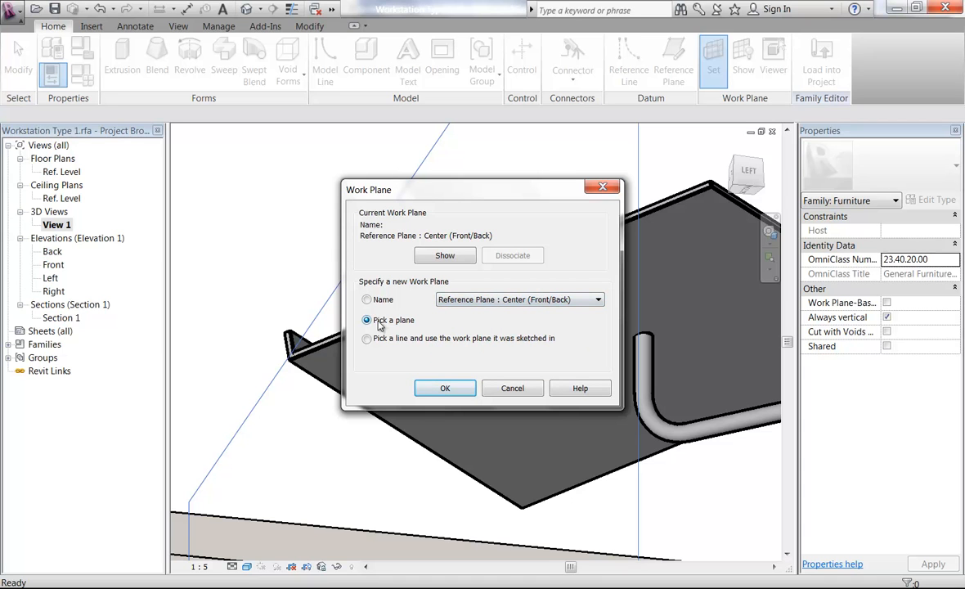
{"action": "left_click", "coordinate": [440, 390]}
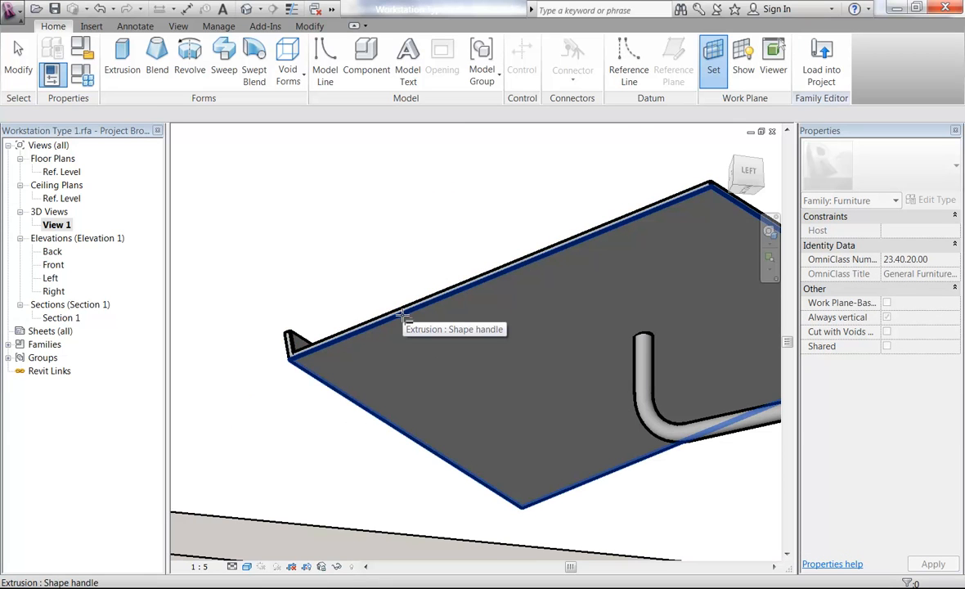
{"action": "left_click", "coordinate": [402, 315]}
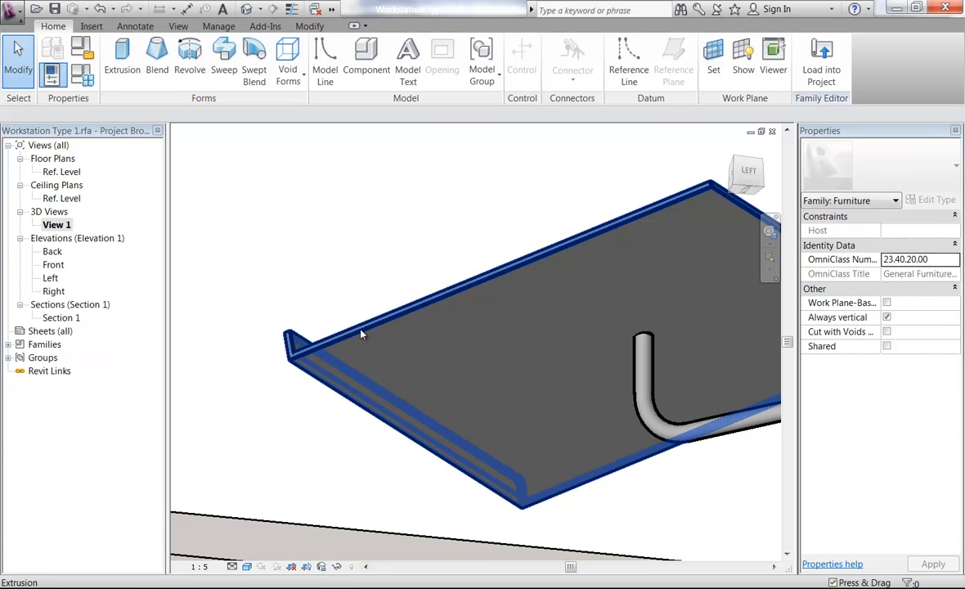
Step: Temporarily show the active work plane to check its alignment with the monitor stand's underside
{"action": "scroll", "coordinate": [508, 336], "scroll_direction": "down", "scroll_amount": 1}
{"action": "middle_click_drag", "start_coordinate": [507, 337], "coordinate": [427, 330]}
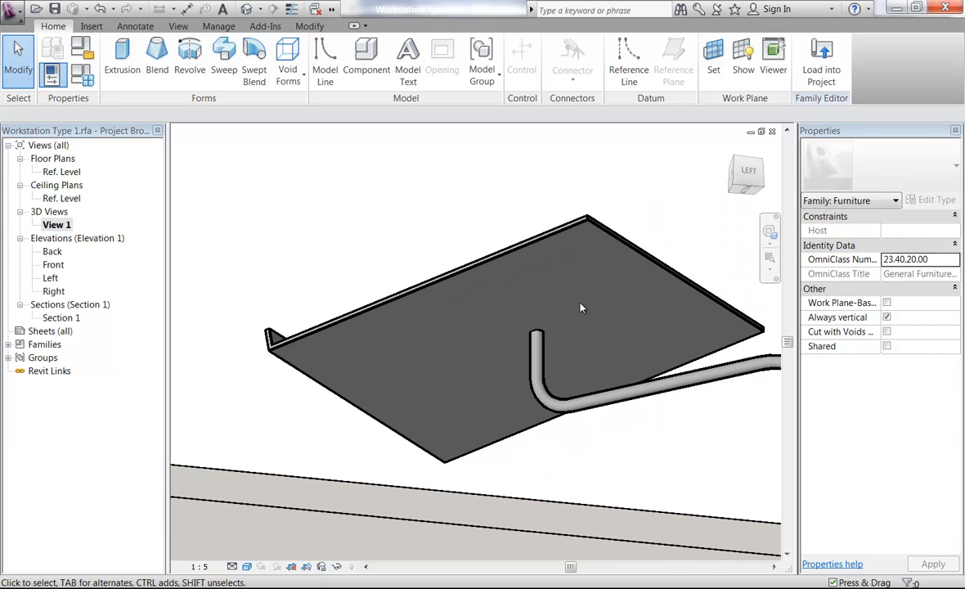
{"action": "left_click", "coordinate": [743, 57]}
{"action": "scroll", "coordinate": [441, 305], "scroll_direction": "down", "scroll_amount": 1}
{"action": "middle_click_drag", "start_coordinate": [441, 304], "coordinate": [413, 292]}
{"action": "middle_click_drag", "start_coordinate": [456, 319], "coordinate": [446, 238], "text": "shift"}
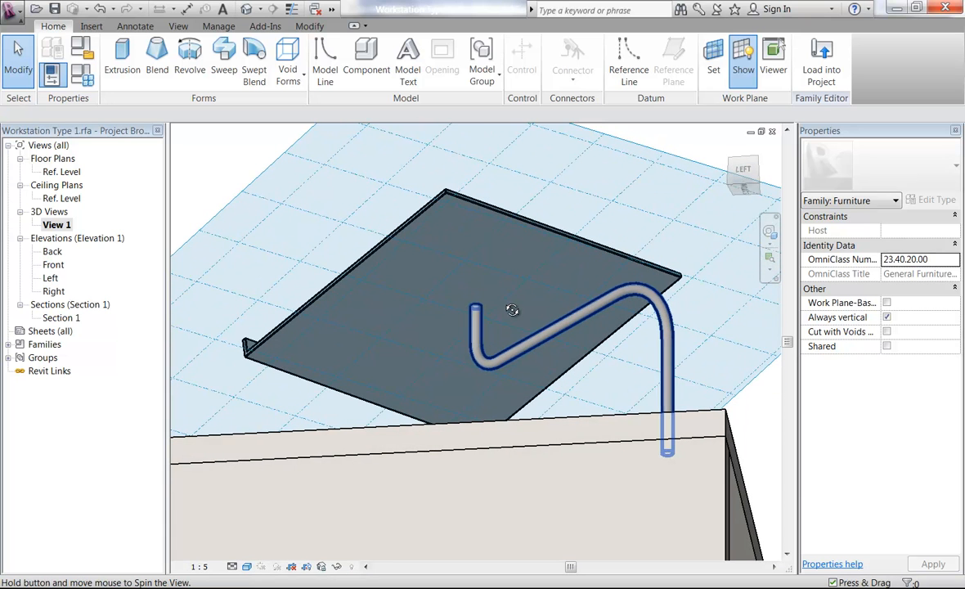
{"action": "scroll", "coordinate": [458, 276], "scroll_direction": "up", "scroll_amount": 3}
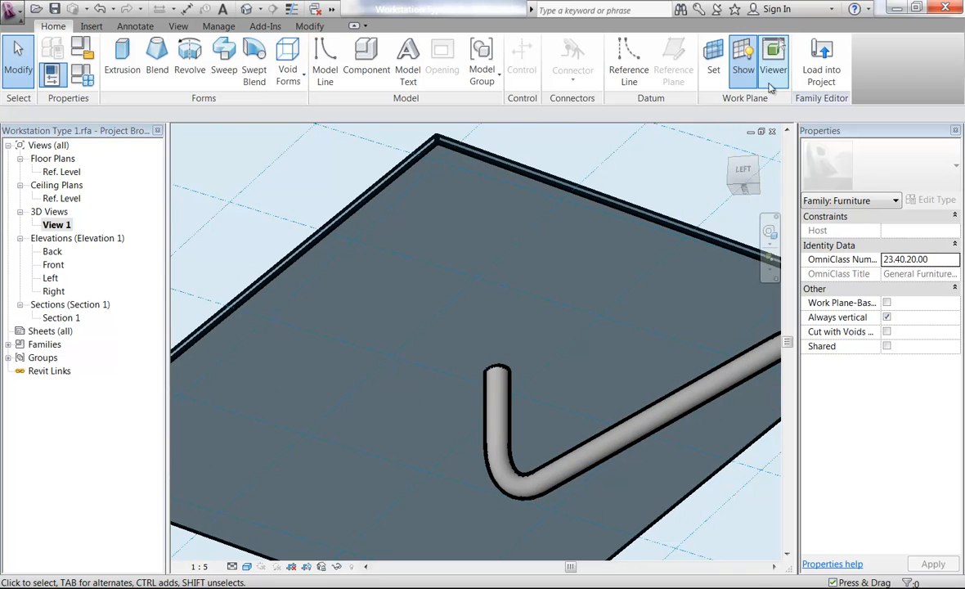
{"action": "left_click", "coordinate": [744, 61]}
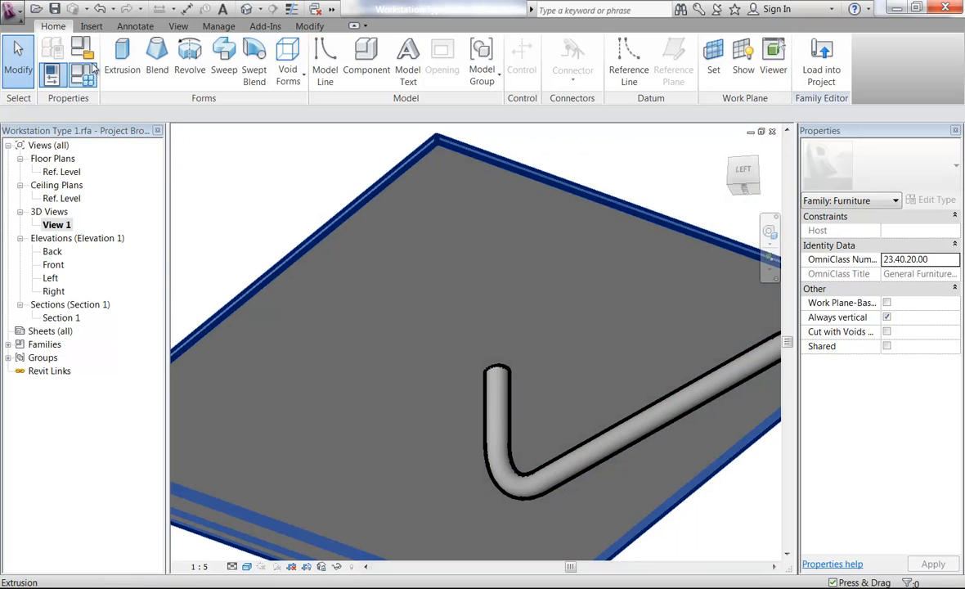
Step: Start a Revolve and sketch a 40 mm boundary line from the arm's end plus an arc curving around the arm tip
{"action": "left_click", "coordinate": [189, 65]}
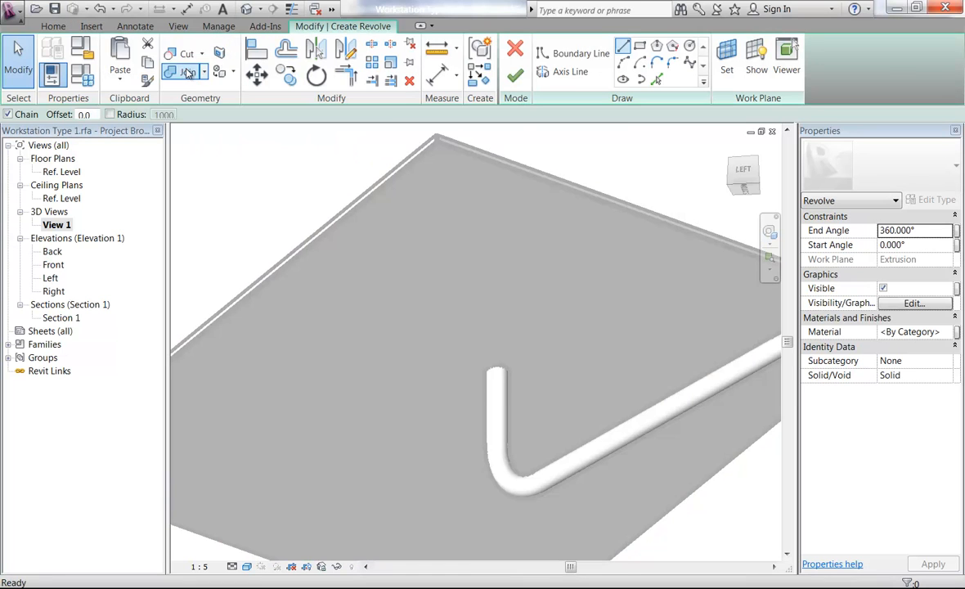
{"action": "left_click", "coordinate": [498, 374]}
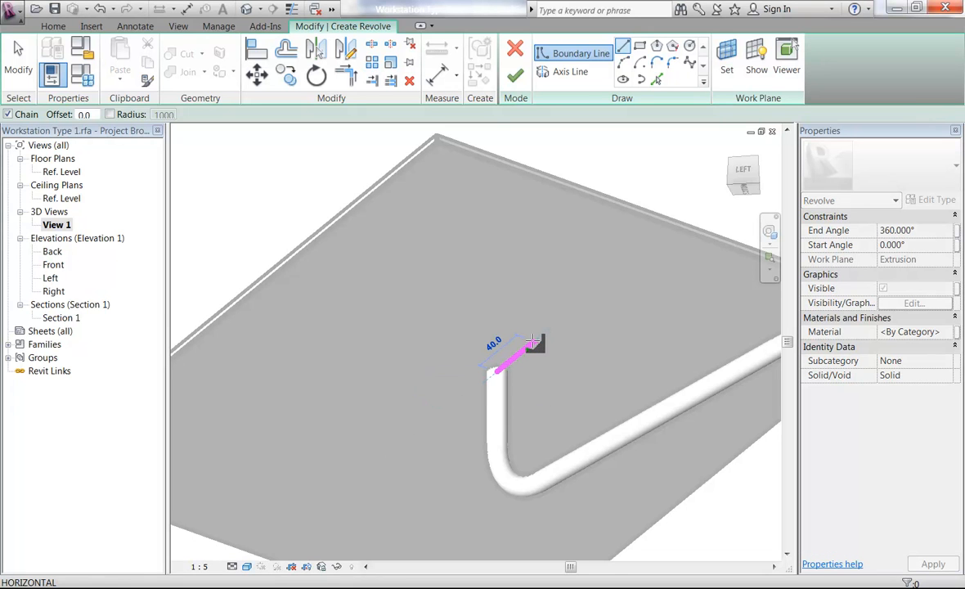
{"action": "left_click", "coordinate": [532, 341]}
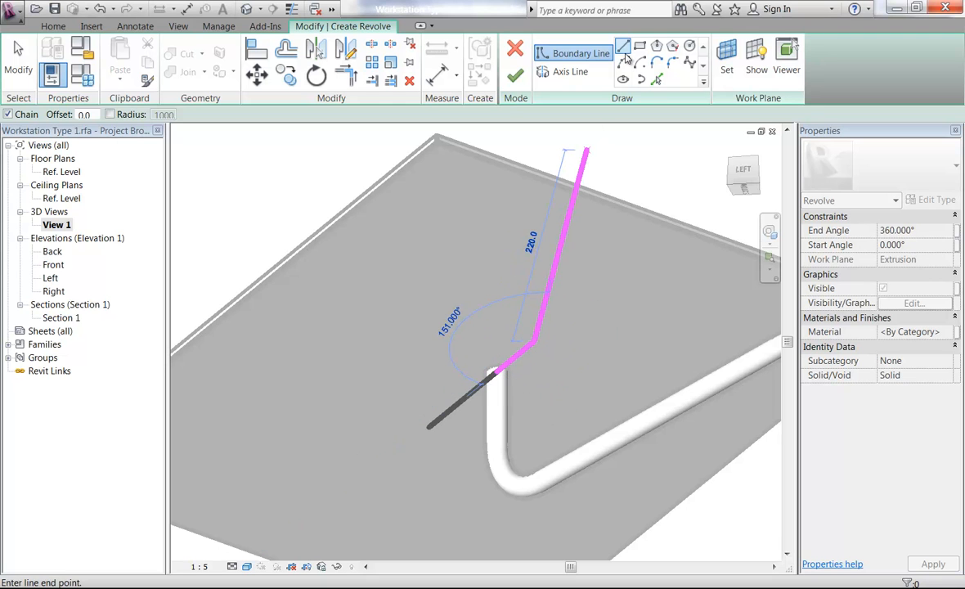
{"action": "left_click", "coordinate": [624, 63]}
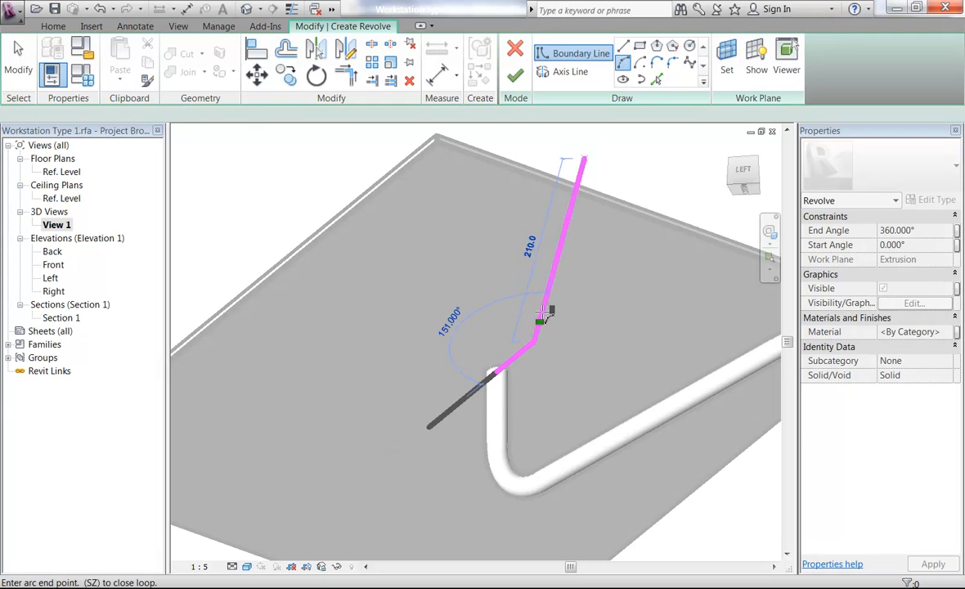
{"action": "left_click", "coordinate": [457, 409]}
{"action": "left_click", "coordinate": [494, 407]}
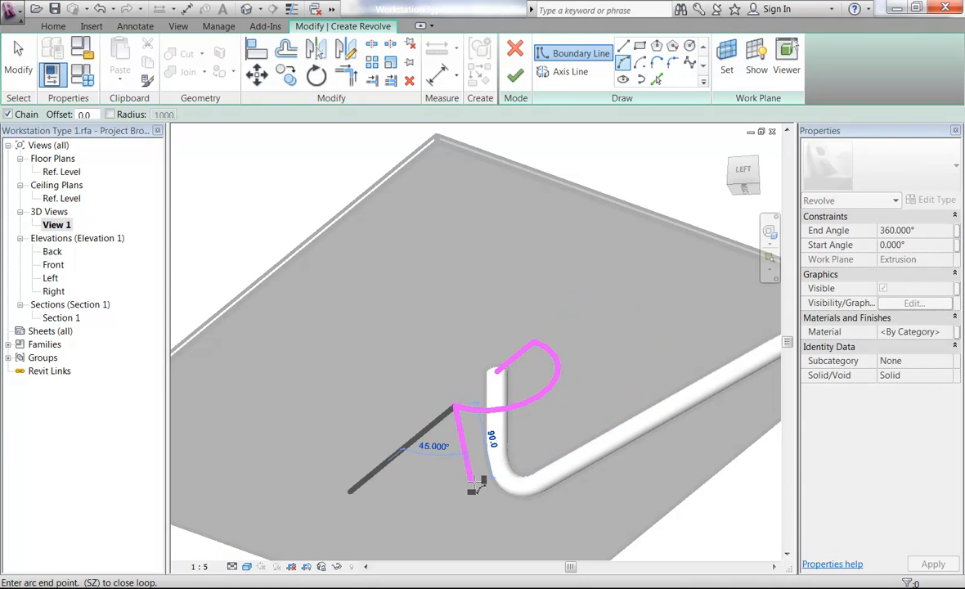
{"action": "right_click", "coordinate": [378, 259]}
{"action": "left_click", "coordinate": [458, 268]}
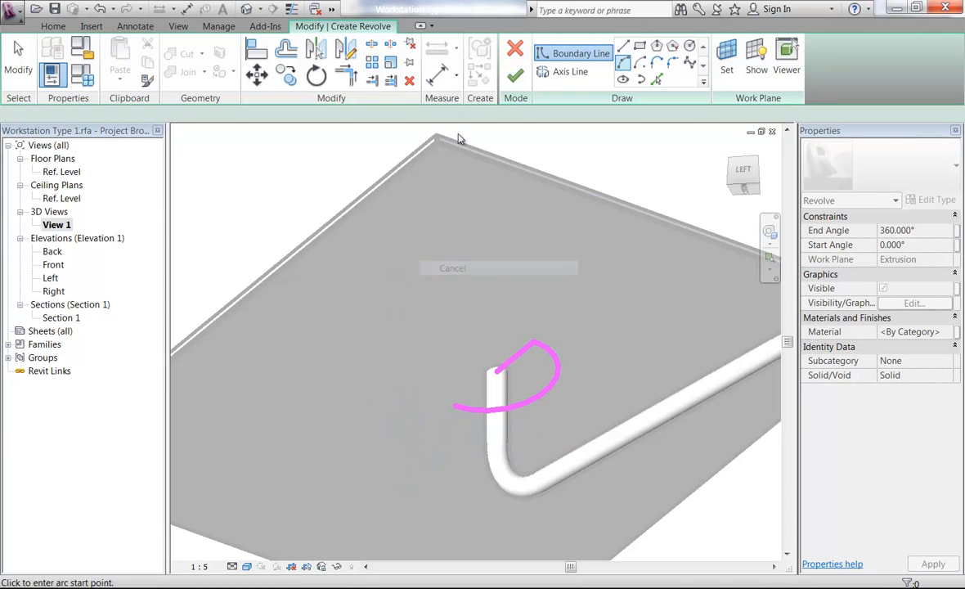
Step: Trim the boundary line and arc to each other to form a closed half-disc profile
{"action": "key", "text": "t"}
{"action": "key", "text": "r"}
{"action": "left_click", "coordinate": [475, 413]}
{"action": "left_click", "coordinate": [509, 362]}
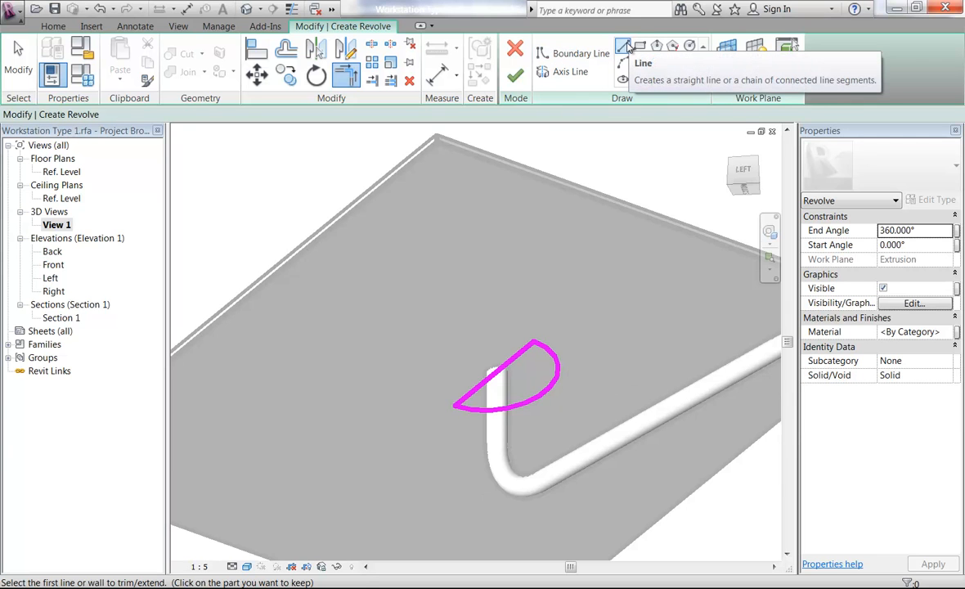
Step: Draw the revolve's axis line about 113 mm long along the straight edge of the half-disc
{"action": "left_click", "coordinate": [568, 71]}
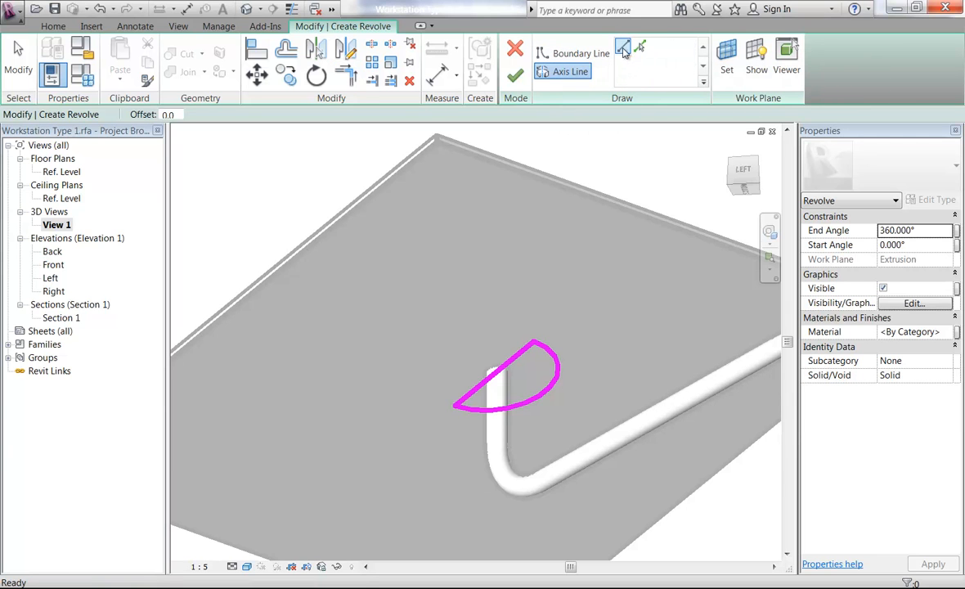
{"action": "left_click", "coordinate": [514, 364]}
{"action": "left_click", "coordinate": [407, 446]}
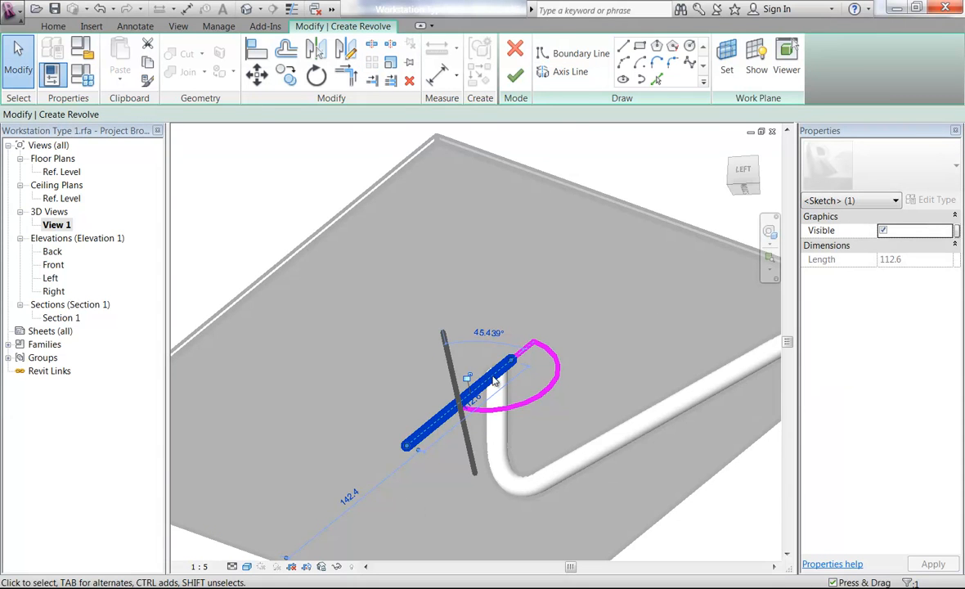
{"action": "left_click", "coordinate": [404, 252]}
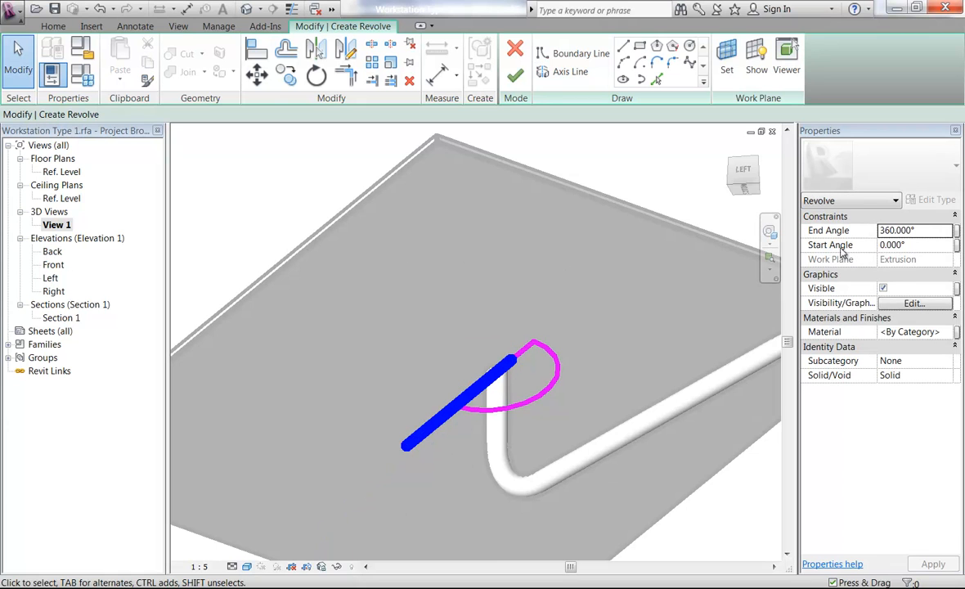
Step: Set the revolve's end angle to 180° and finish the sketch
{"action": "left_click", "coordinate": [933, 235]}
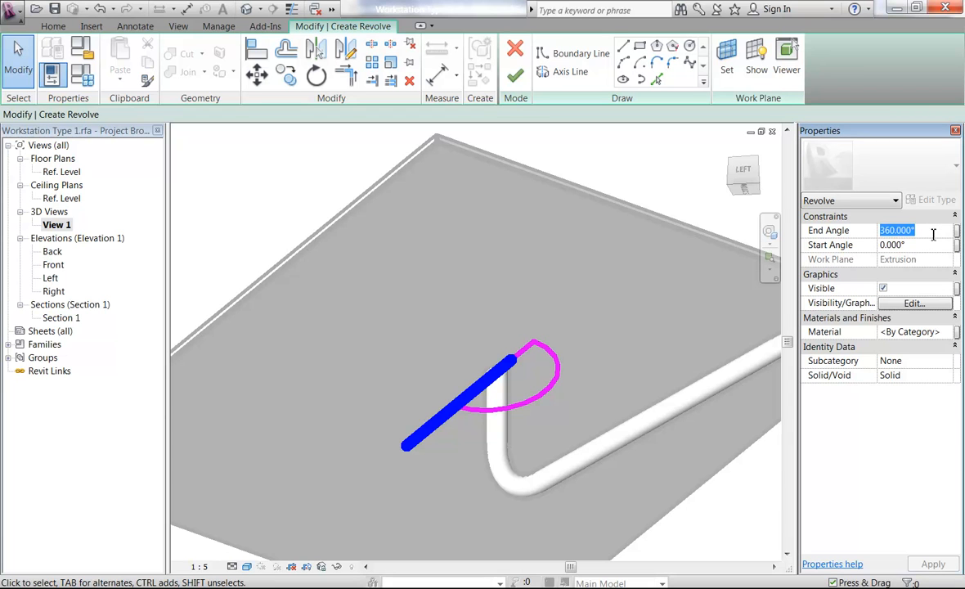
{"action": "type", "text": "180"}
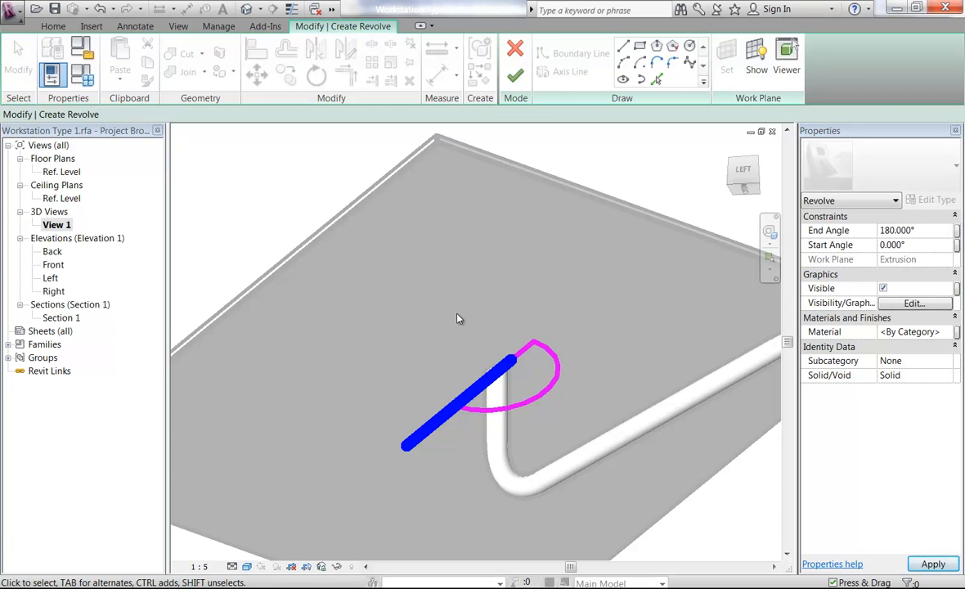
{"action": "left_click", "coordinate": [516, 76]}
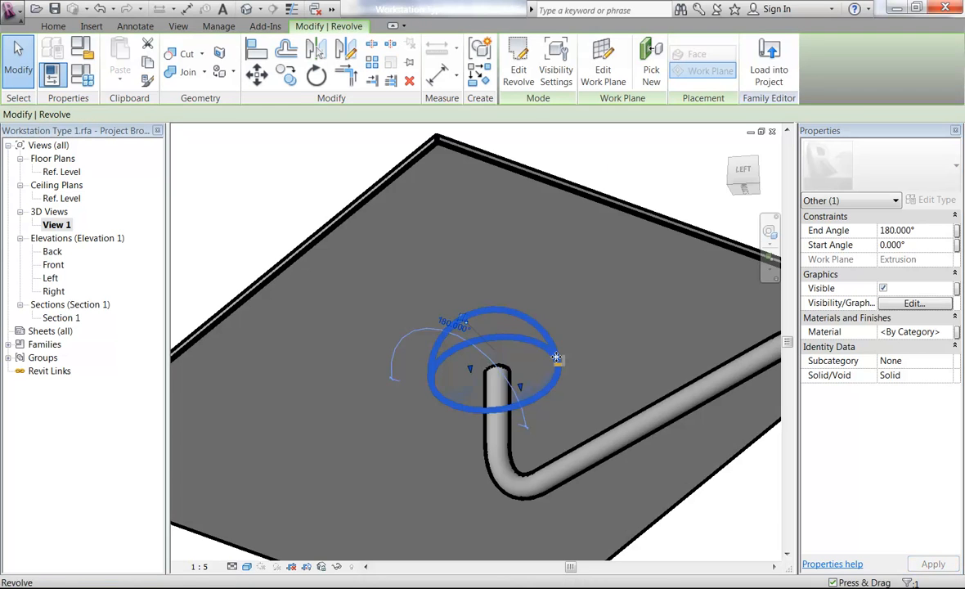
Step: Flip the revolved hemisphere below the monitor stand by setting its end angle to -180°
{"action": "left_click", "coordinate": [922, 229]}
{"action": "type", "text": "-180"}
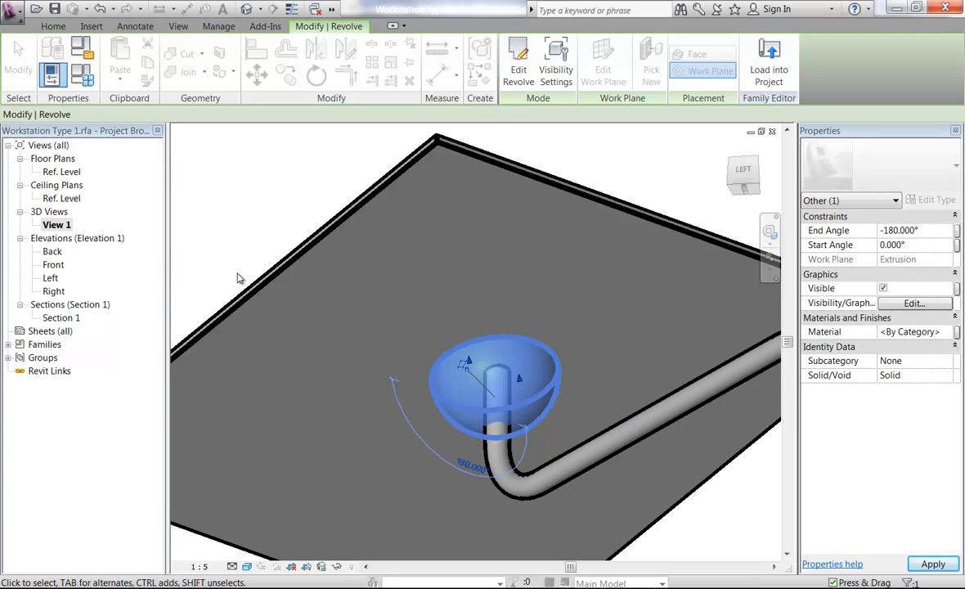
{"action": "middle_click_drag", "start_coordinate": [330, 248], "coordinate": [401, 362], "text": "shift"}
{"action": "key", "text": "Escape"}
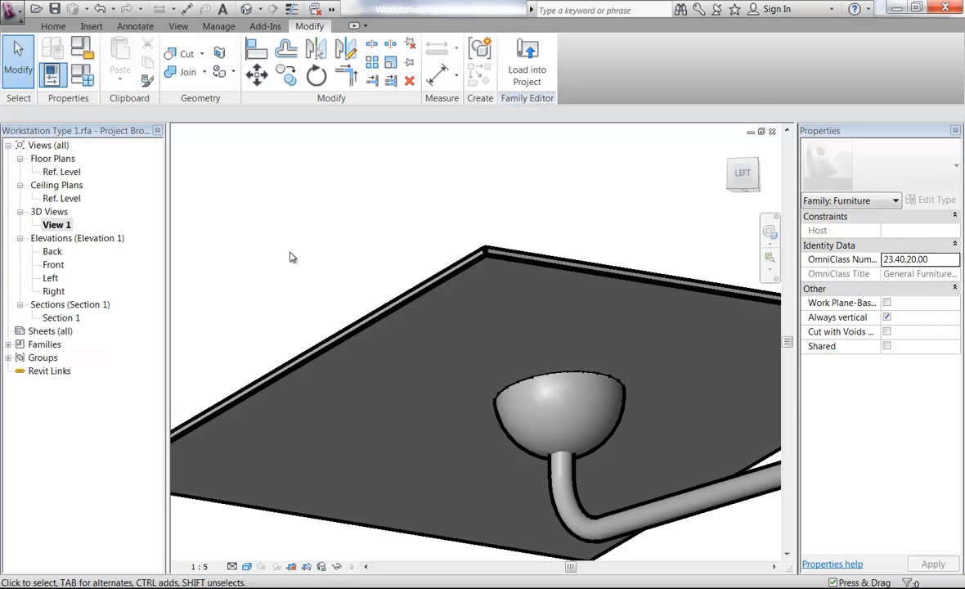
Step: Join the hemisphere's geometry with the monitor arm
{"action": "scroll", "coordinate": [289, 258], "scroll_direction": "down", "scroll_amount": 2}
{"action": "scroll", "coordinate": [504, 399], "scroll_direction": "up", "scroll_amount": 1}
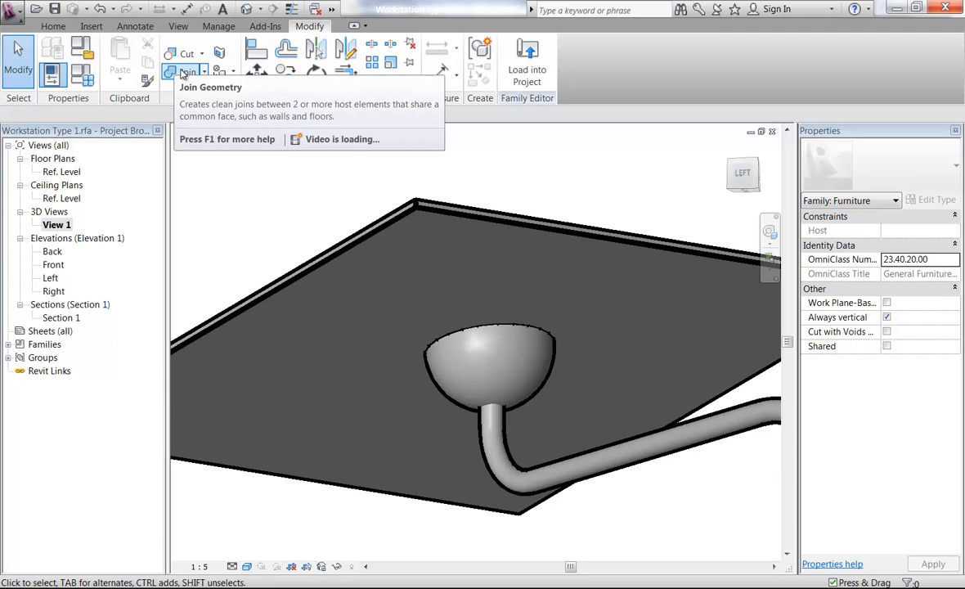
{"action": "left_click", "coordinate": [173, 74]}
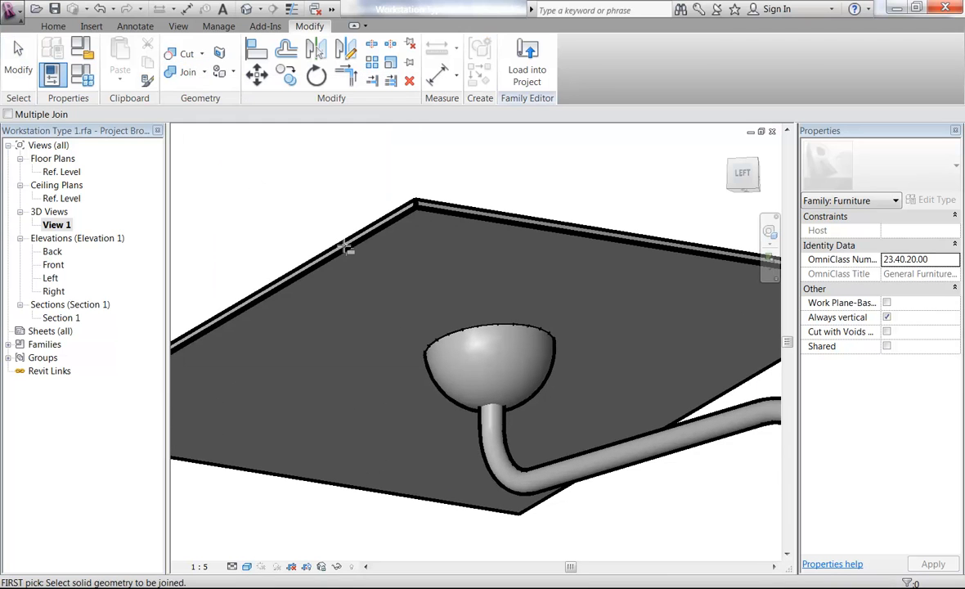
{"action": "left_click", "coordinate": [538, 390]}
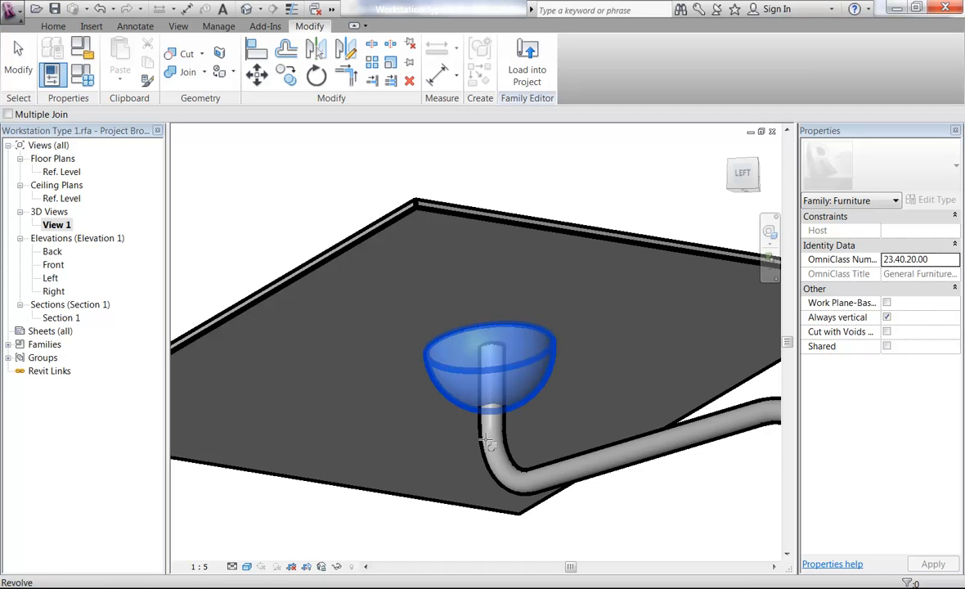
{"action": "left_click", "coordinate": [672, 455]}
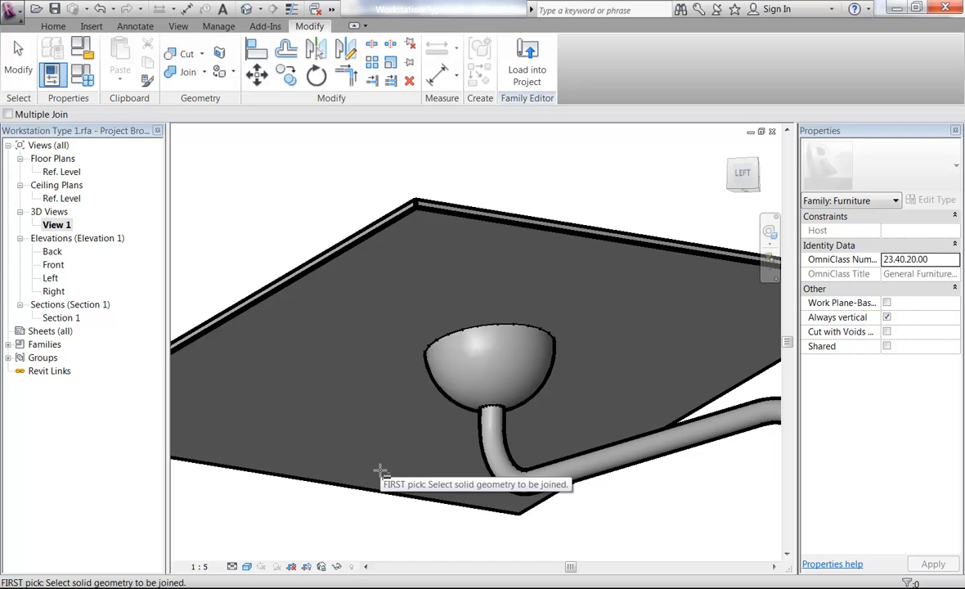
{"action": "key", "text": "Escape"}
{"action": "key", "text": "Escape"}
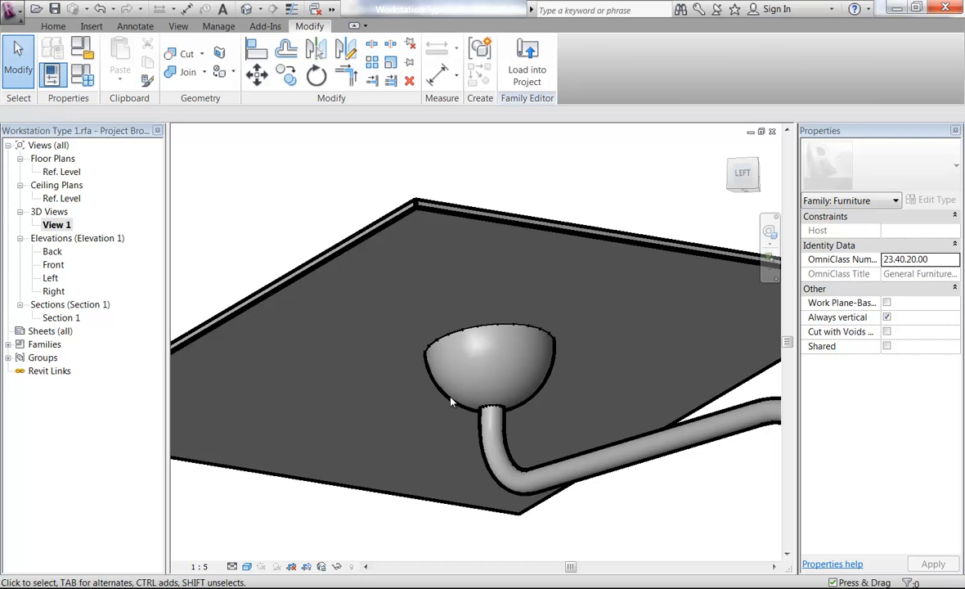
Step: Examine the connector hemisphere beneath the monitor stand and the swept monitor arm above the desk in 3D
{"action": "left_click", "coordinate": [448, 395]}
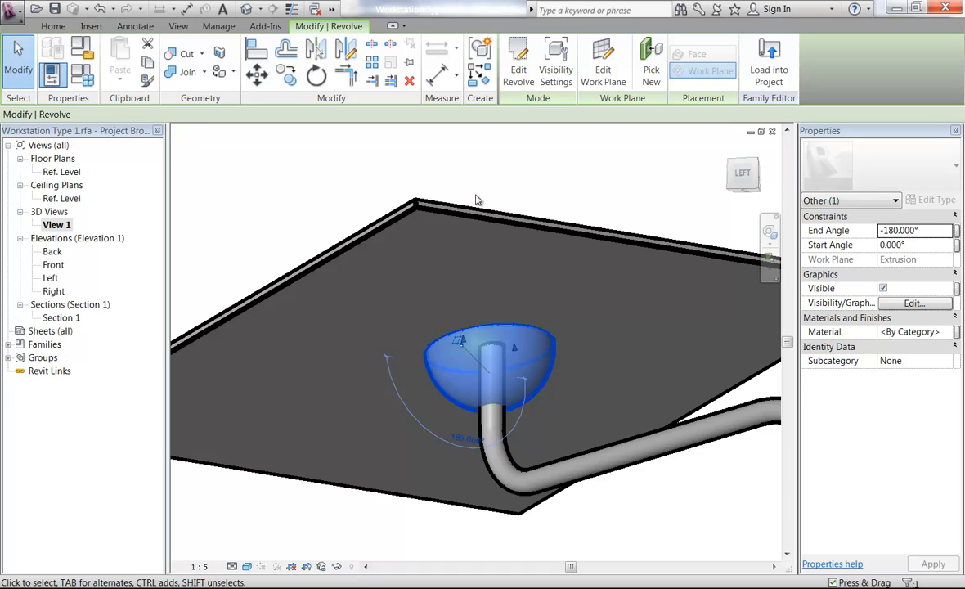
{"action": "left_click", "coordinate": [303, 191]}
{"action": "scroll", "coordinate": [306, 191], "scroll_direction": "down", "scroll_amount": 5}
{"action": "middle_click_drag", "start_coordinate": [495, 348], "coordinate": [556, 360], "text": "shift"}
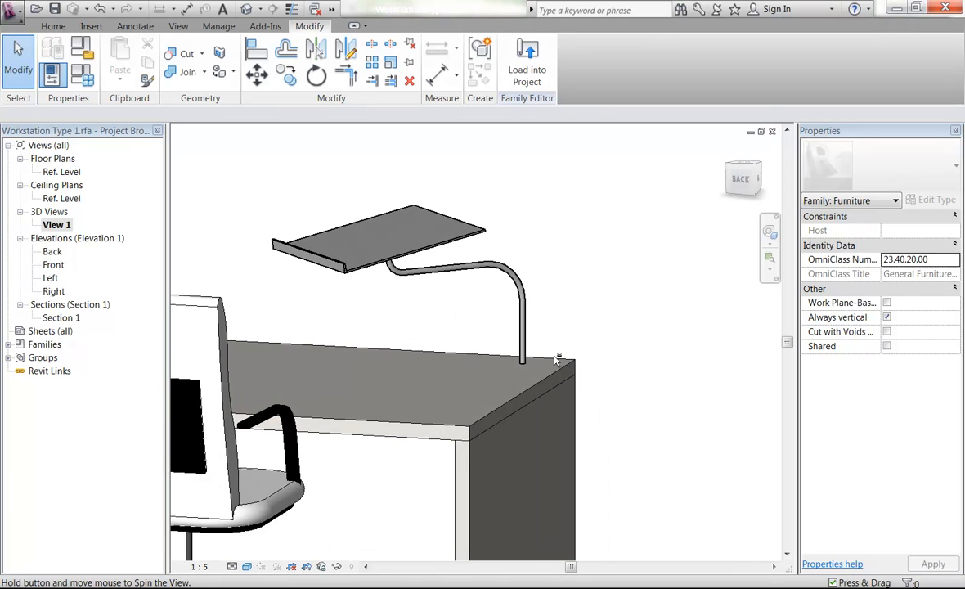
{"action": "left_click", "coordinate": [524, 325]}
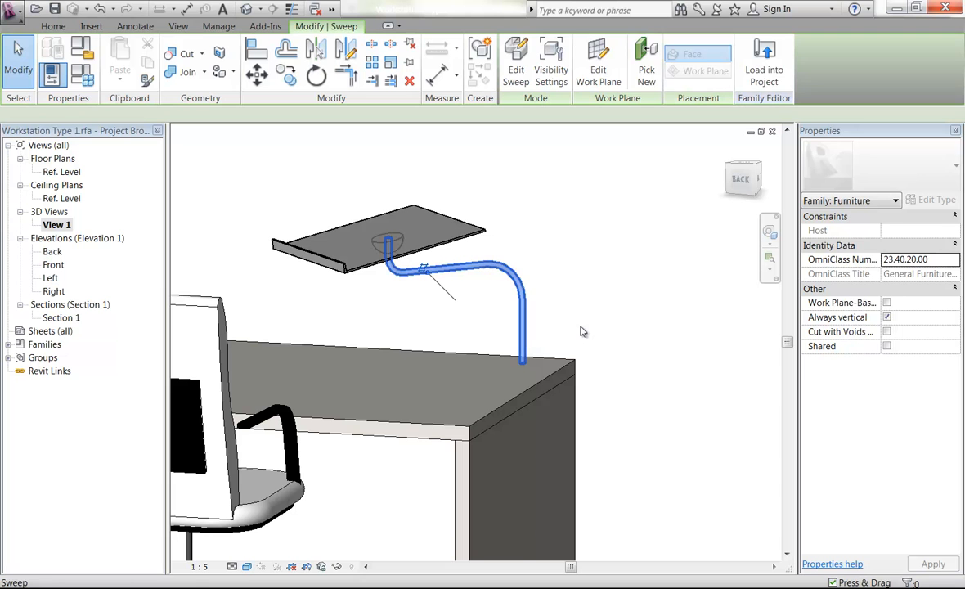
{"action": "left_click", "coordinate": [580, 331]}
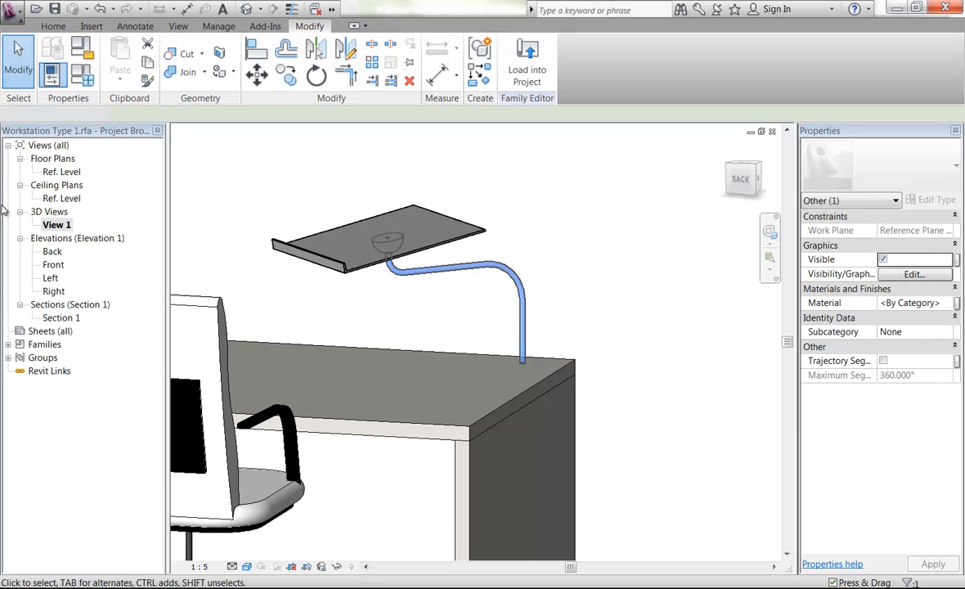
Step: Open the Ref. Level floor plan and examine the monitor stand and arm in plan
{"action": "double_click", "coordinate": [66, 171]}
{"action": "scroll", "coordinate": [366, 301], "scroll_direction": "down", "scroll_amount": 5}
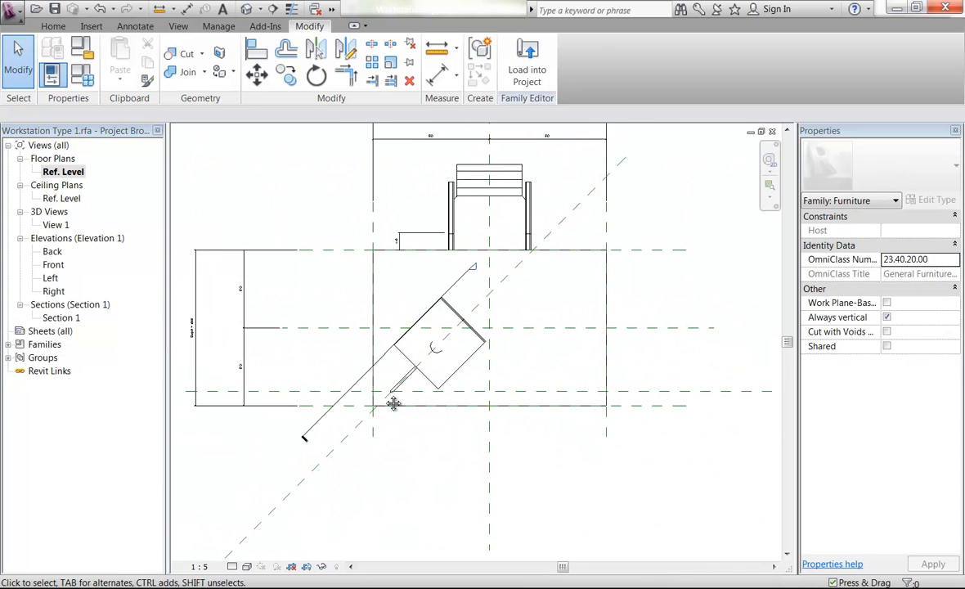
{"action": "scroll", "coordinate": [394, 404], "scroll_direction": "up", "scroll_amount": 2}
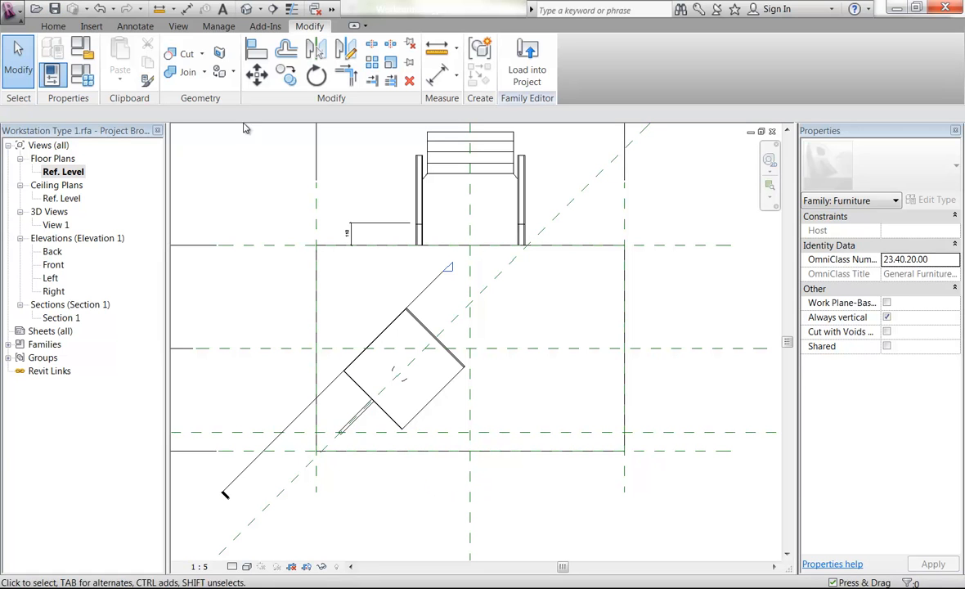
Step: Load the workstation family into the project, overwriting the existing version without its parameter values
{"action": "left_click", "coordinate": [537, 63]}
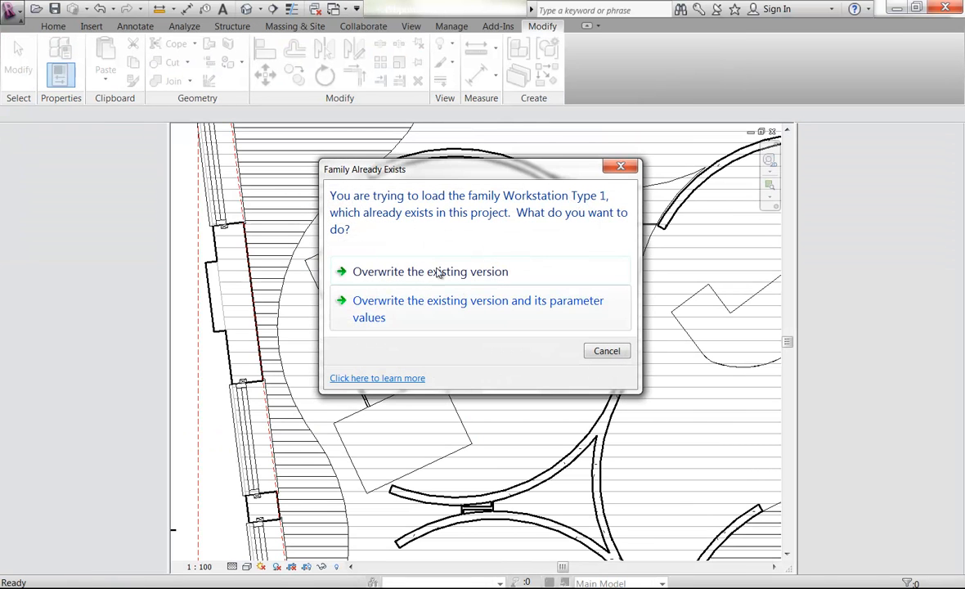
{"action": "left_click", "coordinate": [396, 272]}
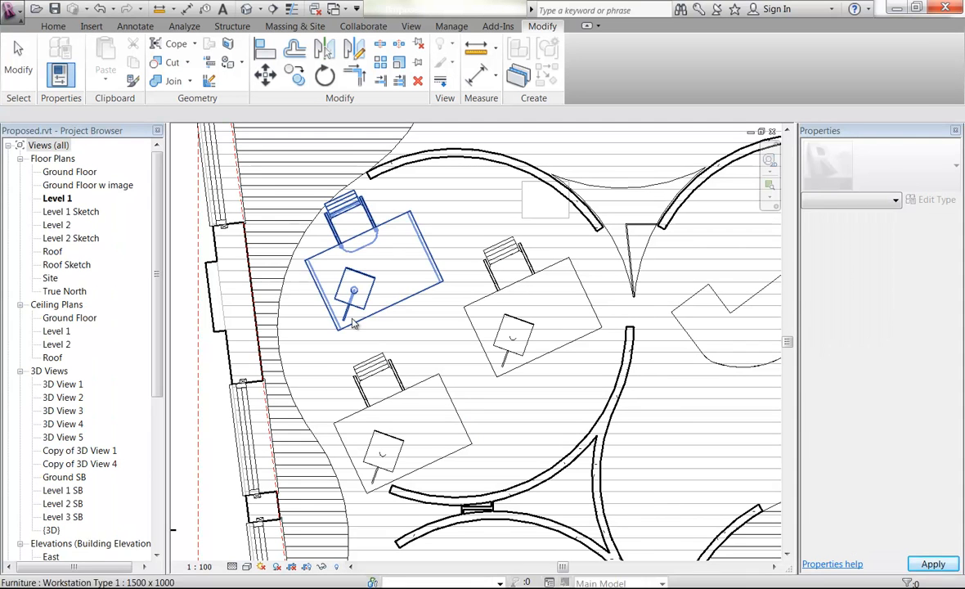
Step: Open the Copy of 3D View 4 perspective and check the updated workstation with the red desk
{"action": "double_click", "coordinate": [65, 464]}
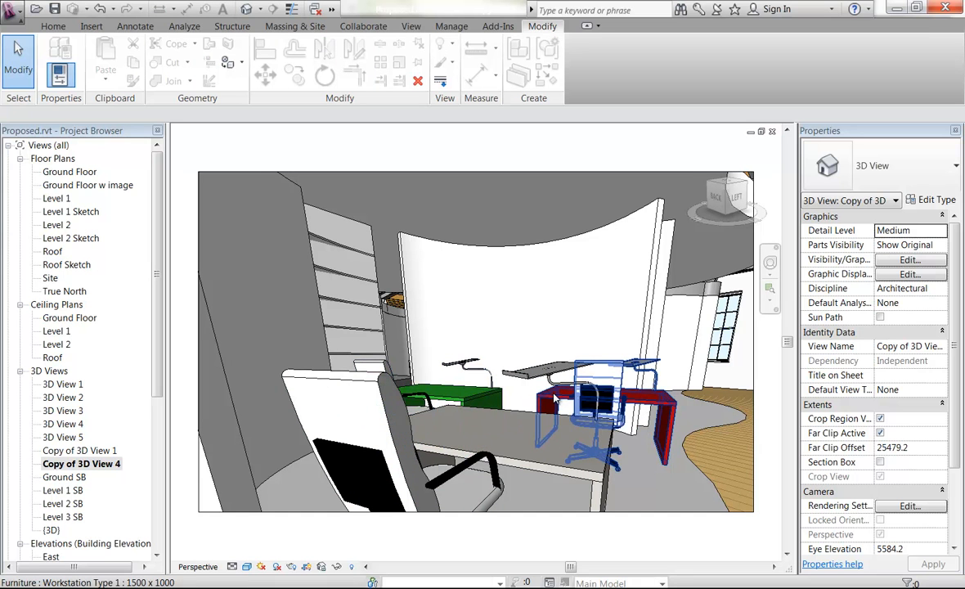
{"action": "left_click", "coordinate": [555, 398]}
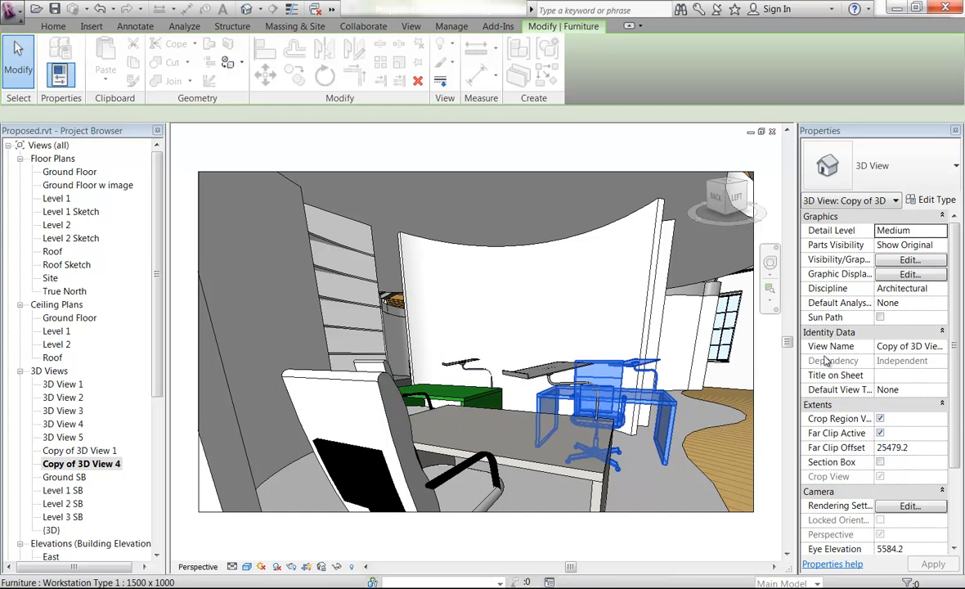
{"action": "key", "text": "Escape"}
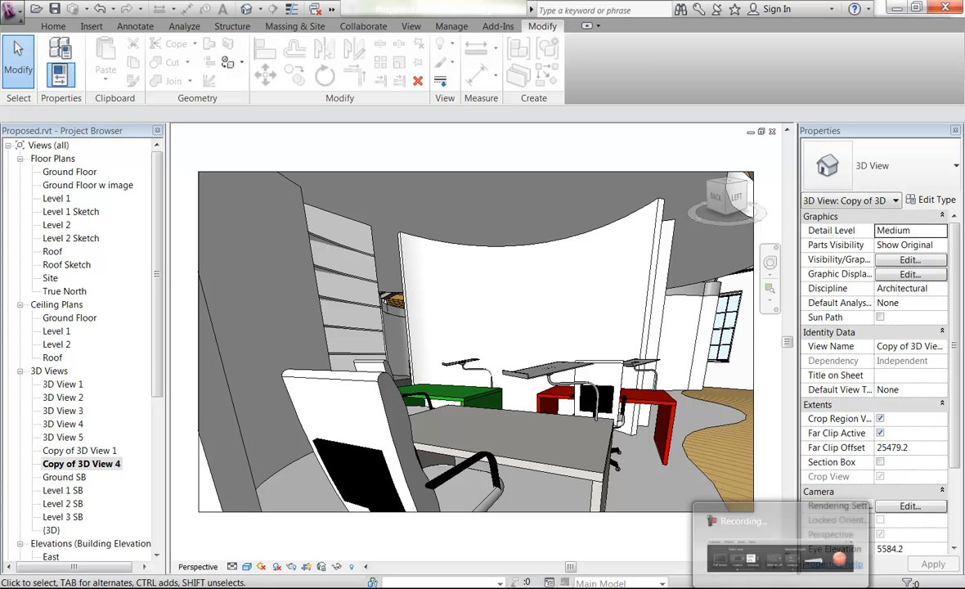
{"action": "left_click", "coordinate": [780, 541]}
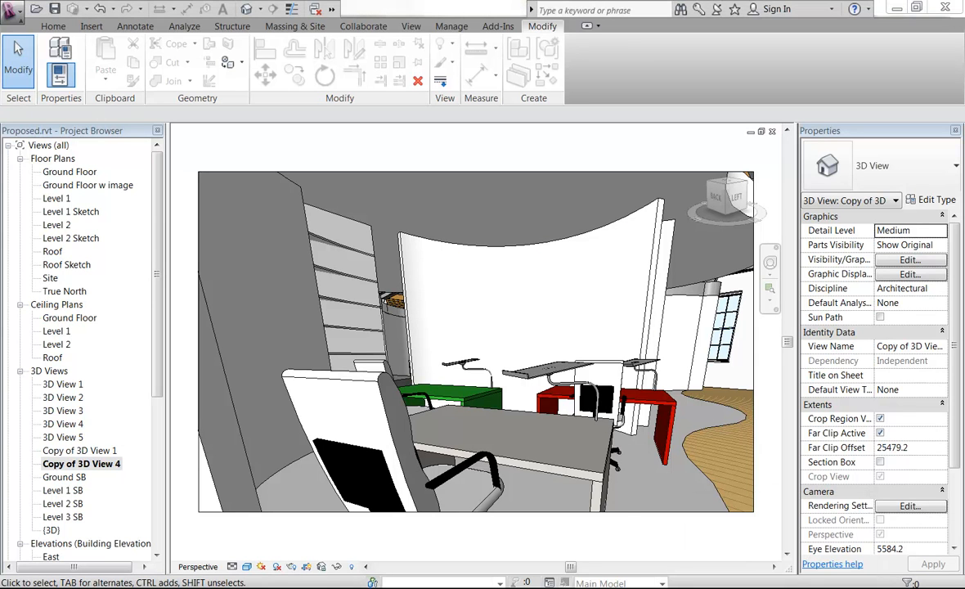